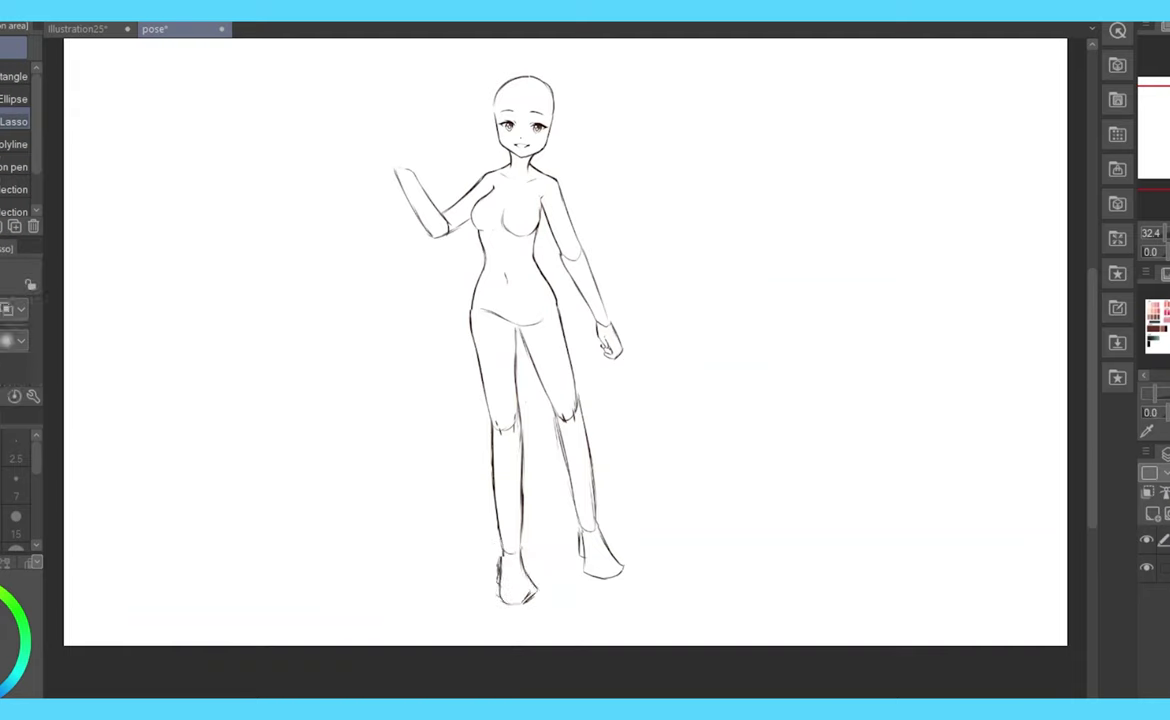
- Clean up the sole of the supporting foot with the eraser and pencil, and check the figure with the canvas mirrored
key(e)
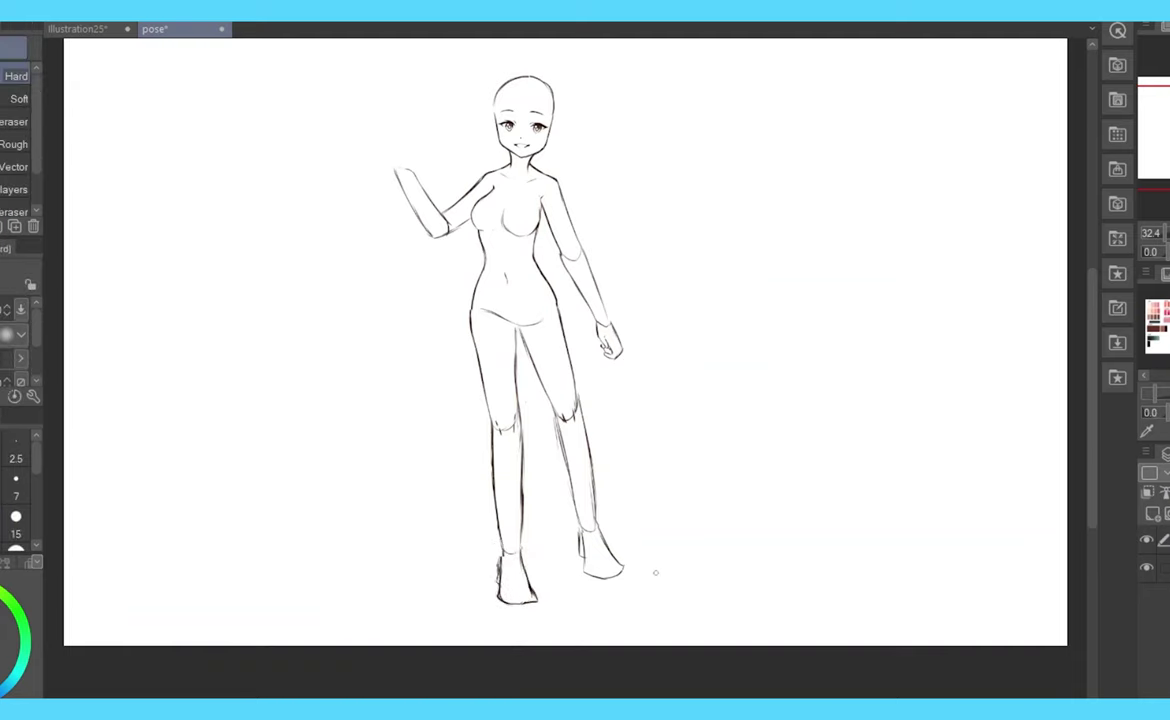
key(p)
key(h)
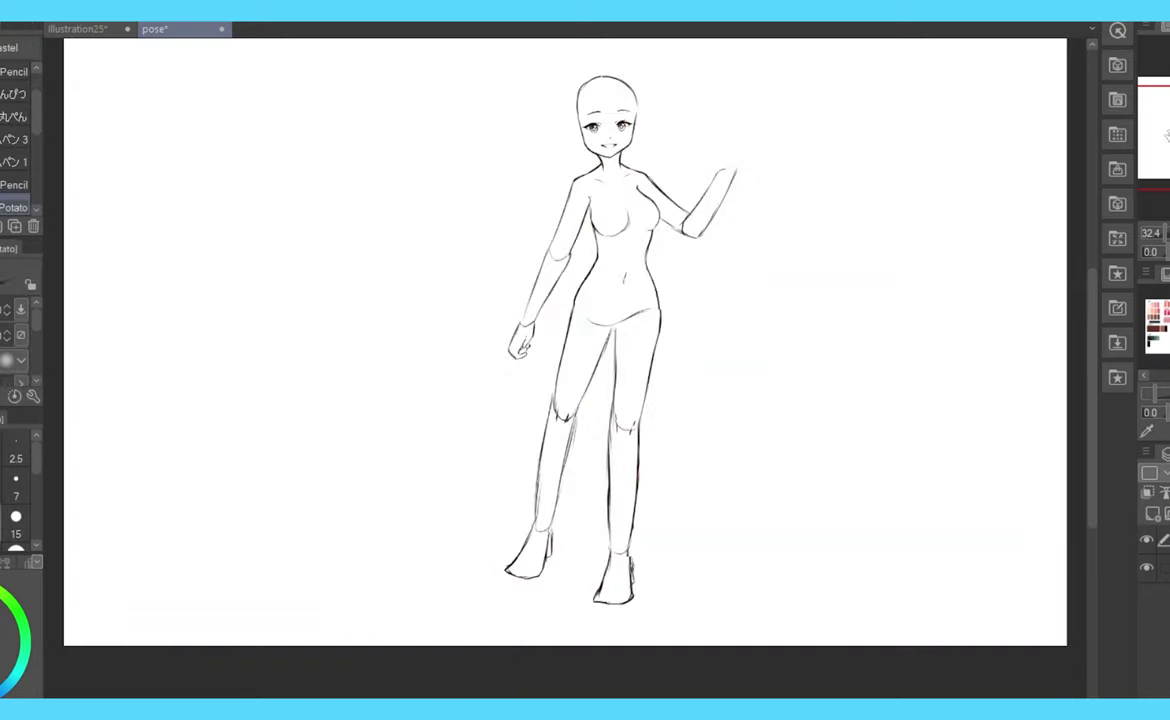
- Sketch an open hand with curled fingers at the wrist of the raised forearm
scroll(584, 477, up, 4)
key(h)
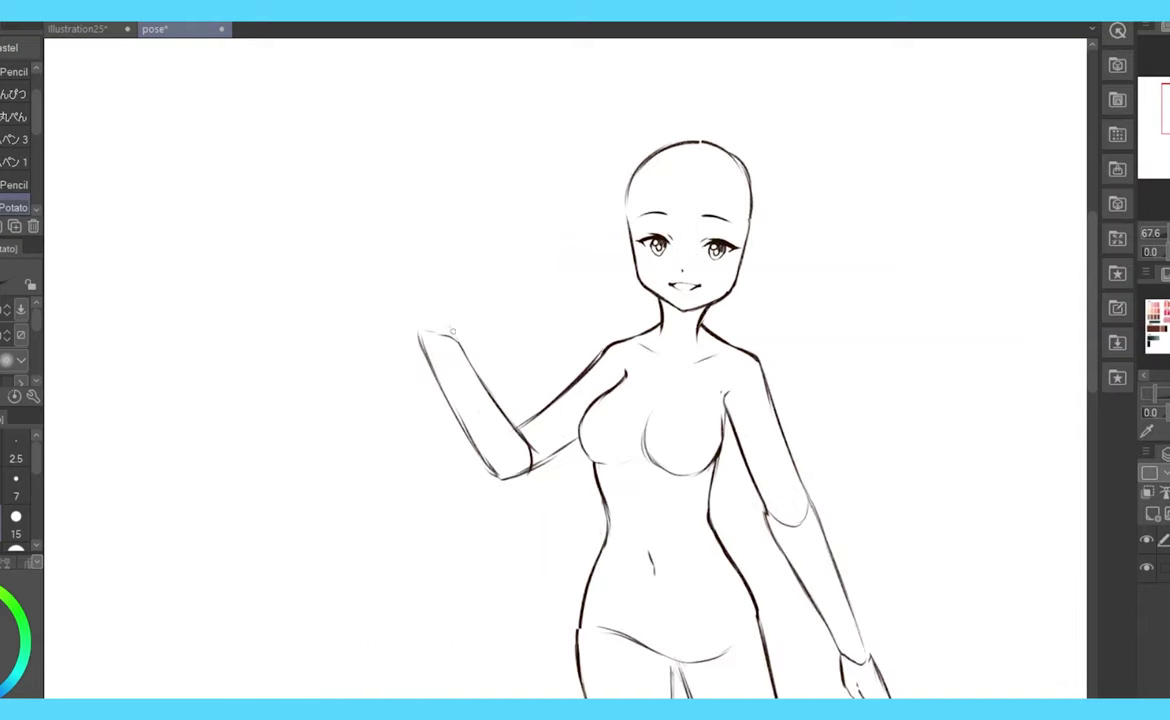
drag(476, 240, 422, 393)
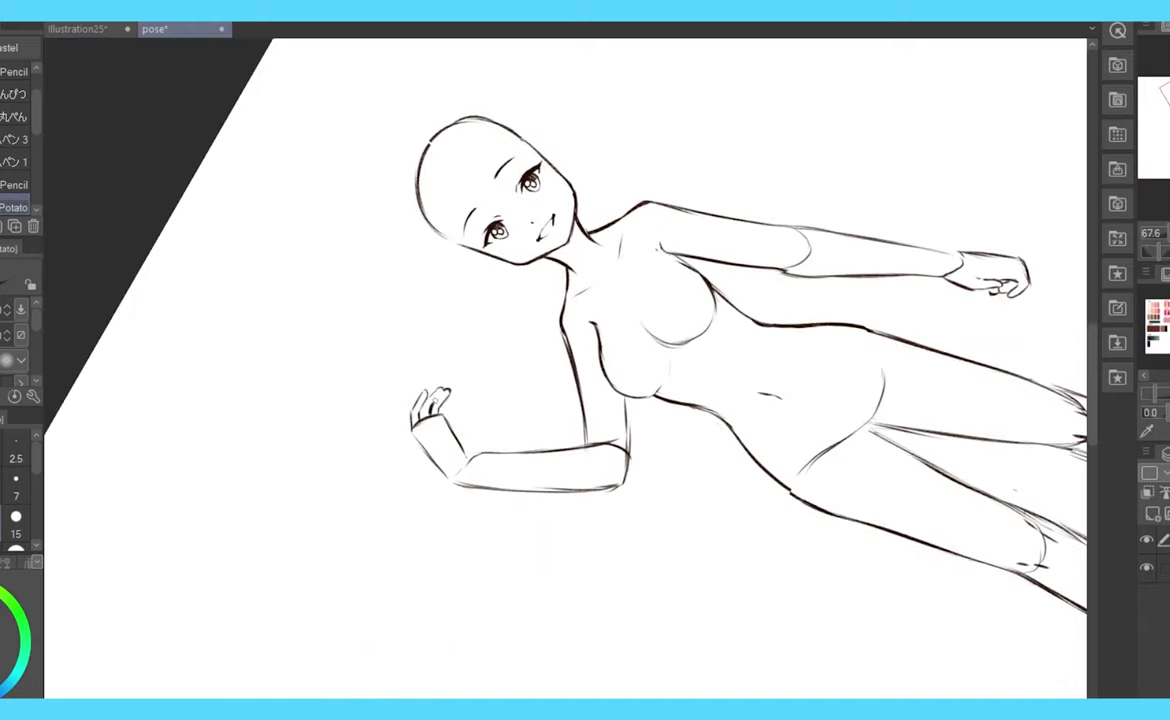
key(ctrl+@)
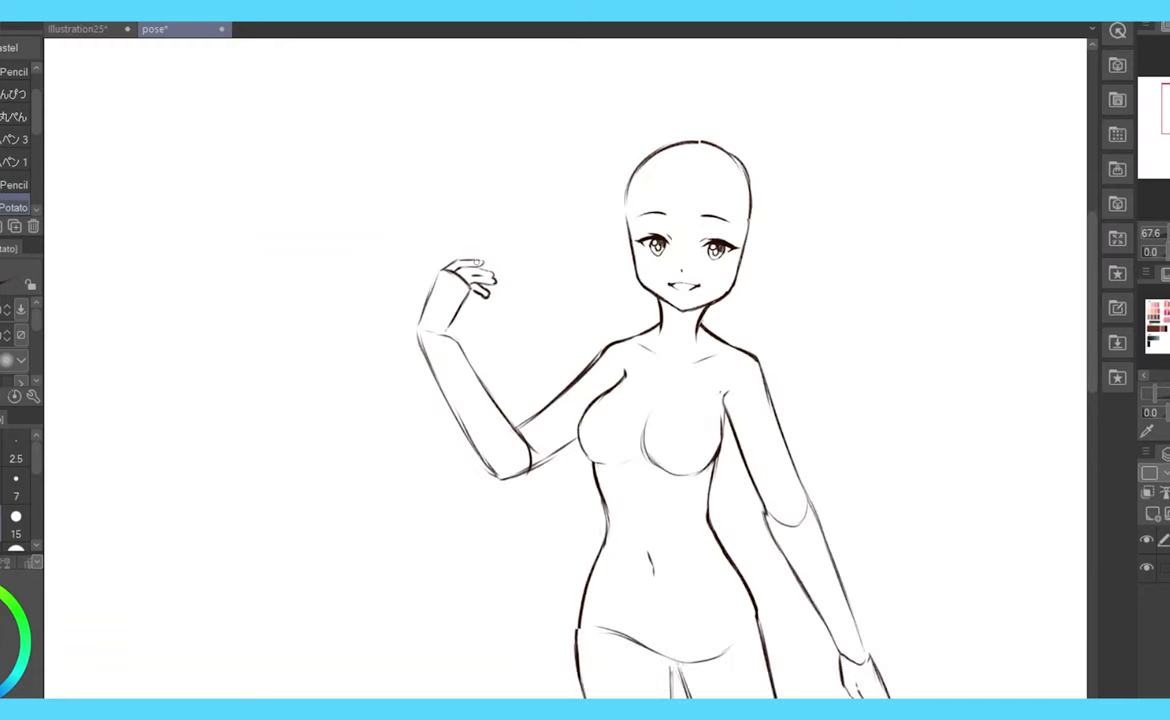
- Lasso the raised hand, rotate it to point downward, and move it beside the hip in place of the raised arm
key(m)
drag(460, 245, 455, 250)
key(ctrl+t)
drag(574, 177, 560, 300)
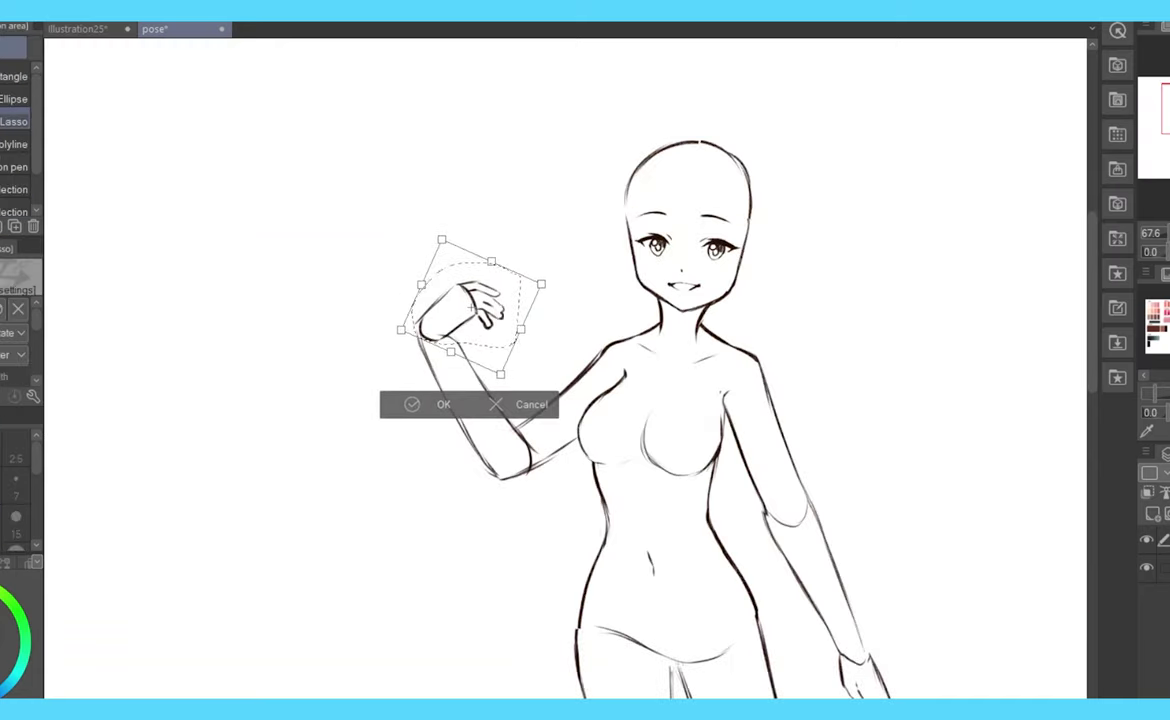
key(h)
drag(640, 310, 740, 305)
scroll(613, 163, down, 4)
drag(673, 235, 781, 432)
key(Return)
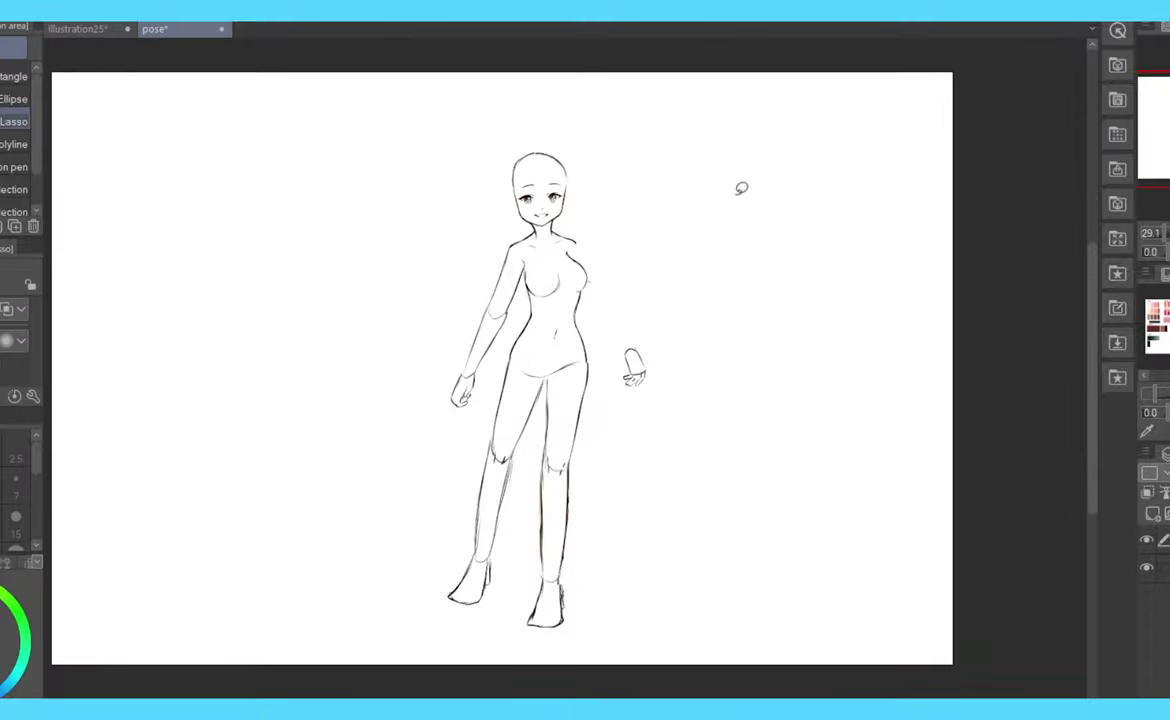
- Copy the finished lowered arm, paste it, and transform the copy onto the opposite shoulder
drag(512, 248, 516, 265)
key(ctrl+c)
key(ctrl+v)
key(ctrl+t)
mouse_move(679, 214)
mouse_down()
mouse_move(674, 303)
mouse_move(628, 303)
mouse_up()
key(Return)
- Fit the loose hand to the wrist of the newly lowered arm and sketch its missing thumb lines
drag(498, 348, 520, 410)
key(ctrl+t)
key(Return)
key(p)
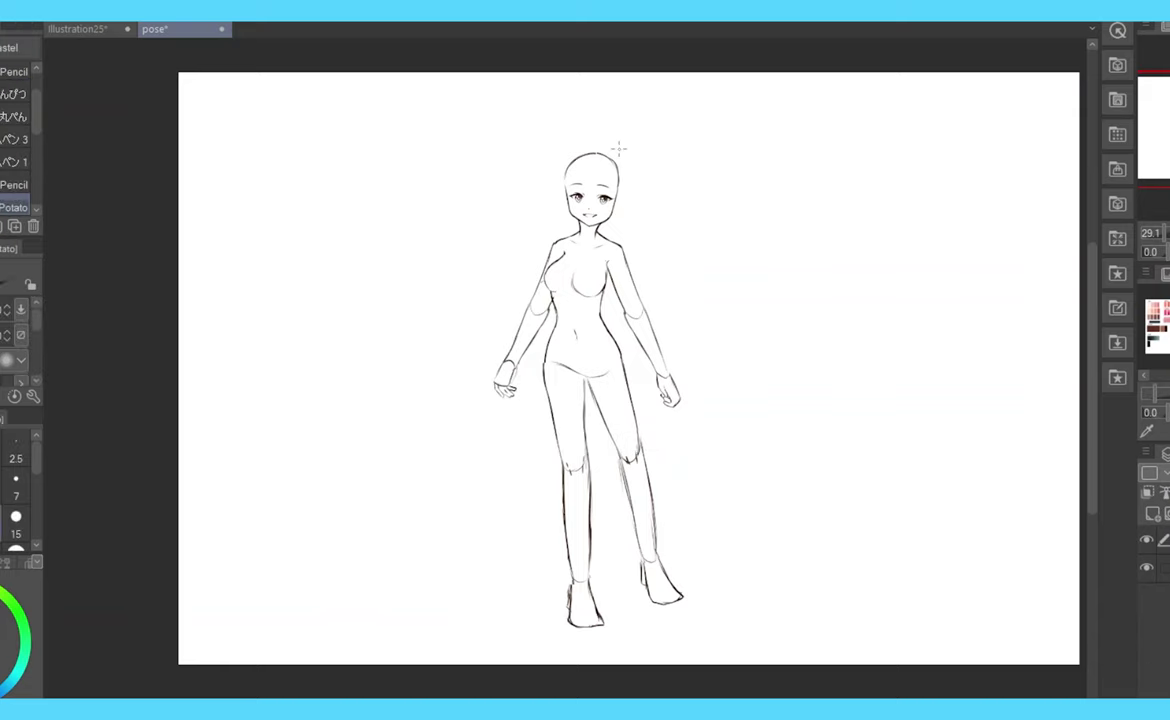
scroll(597, 368, up, 3)
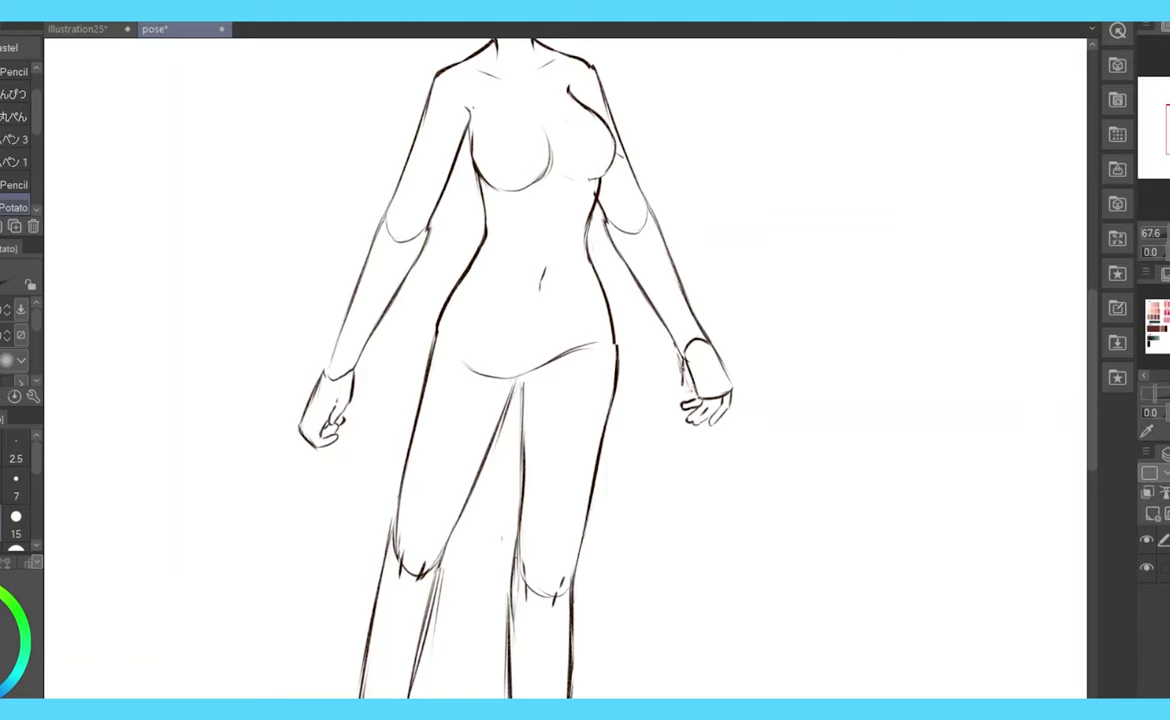
key(m)
key(ctrl+d)
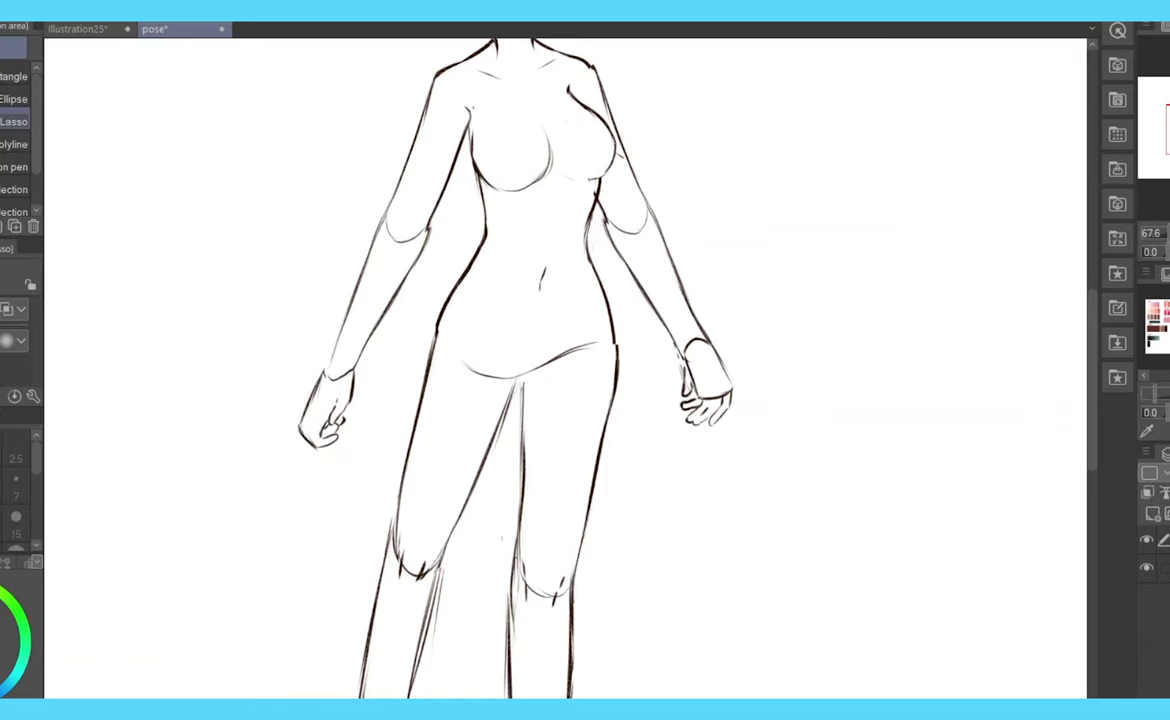
- Lasso the chest, transform it slightly wider so it overlaps the upper arm, and erase the arm line behind it
scroll(1165, 234, down, 3)
scroll(1165, 234, up, 3)
drag(452, 290, 400, 380)
key(ctrl+t)
drag(378, 261, 400, 270)
drag(460, 418, 463, 428)
key(Return)
key(e)
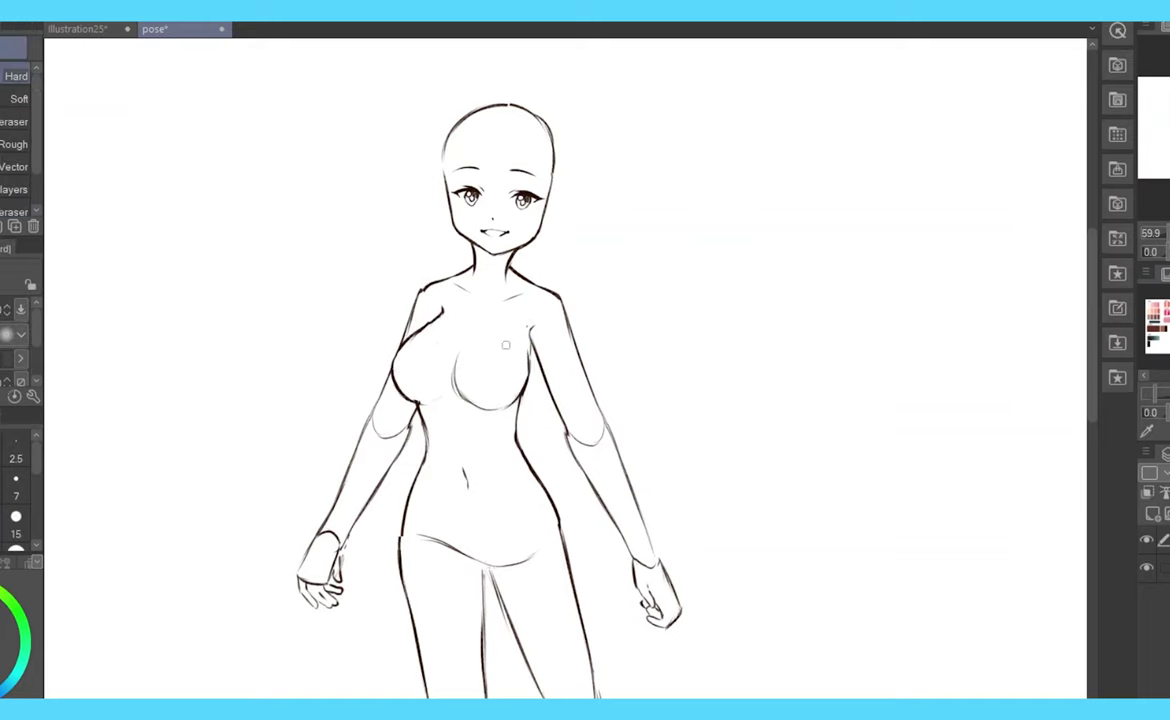
- Erase the old highlights and shading inside both irises, keeping the iris outlines
scroll(1150, 234, down, 3)
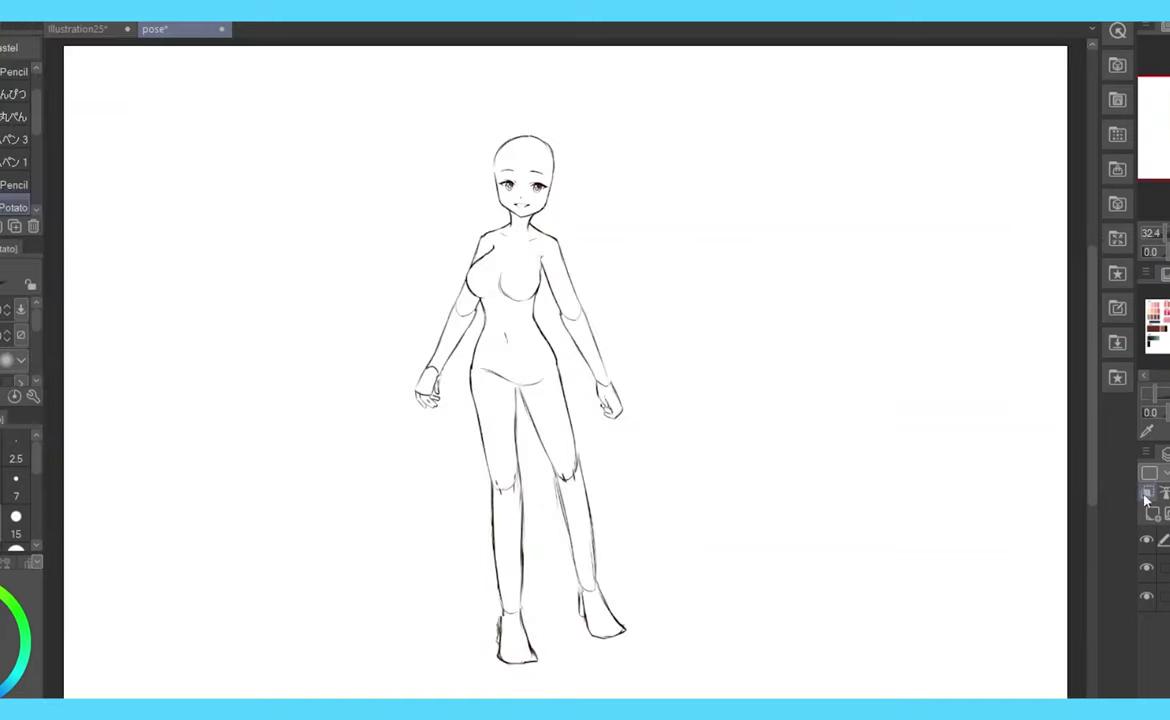
scroll(1150, 234, up, 5)
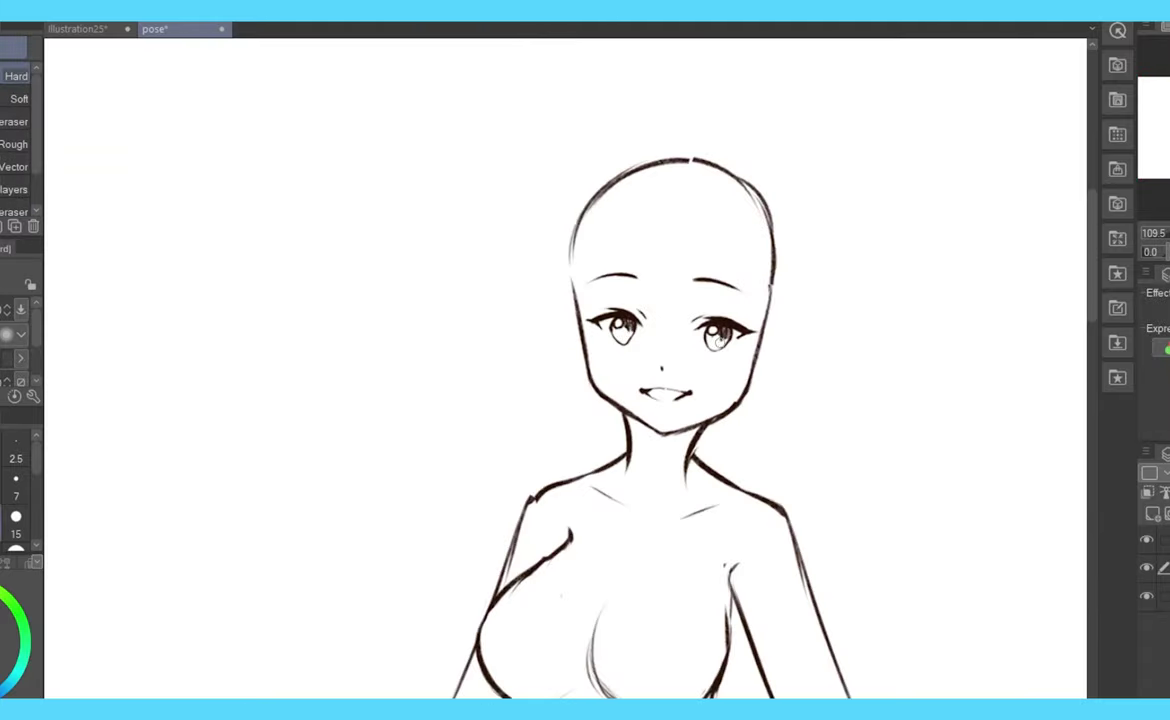
key(p)
scroll(646, 288, down, 1)
scroll(646, 288, up, 5)
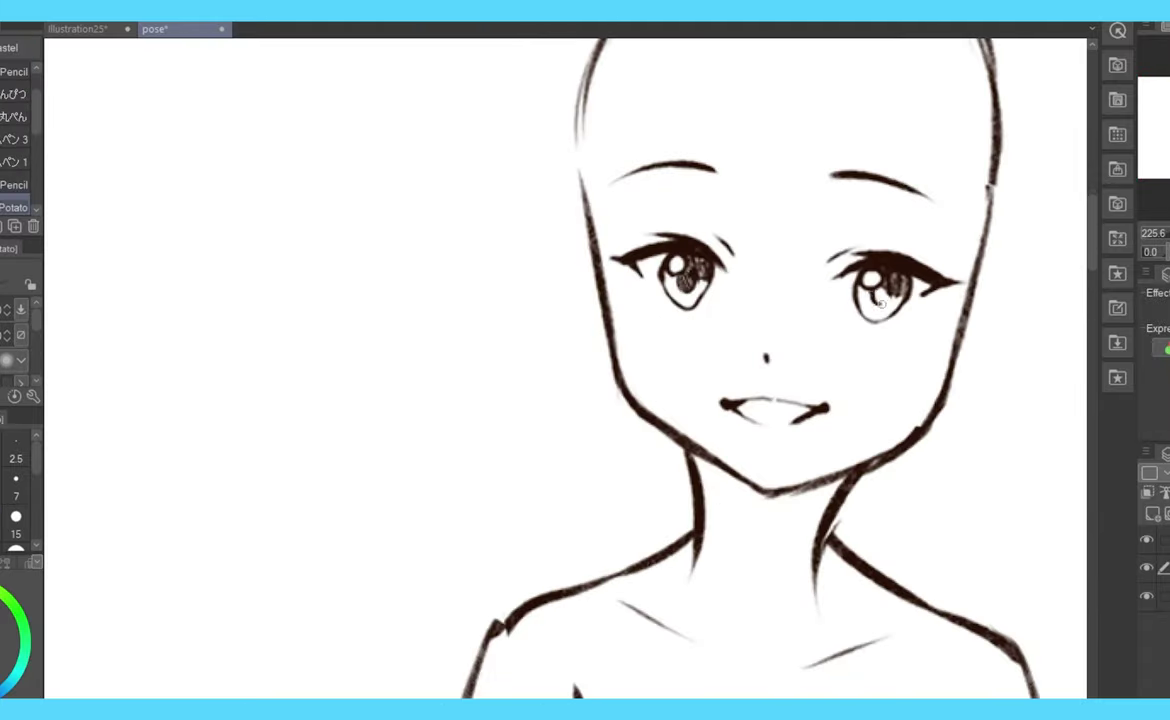
key(e)
drag(668, 262, 700, 295)
mouse_move(860, 270)
mouse_down()
mouse_move(890, 295)
mouse_move(900, 280)
mouse_up()
- Darken the upper part of both irises and draw a pupil in each, leaving small highlights
key(p)
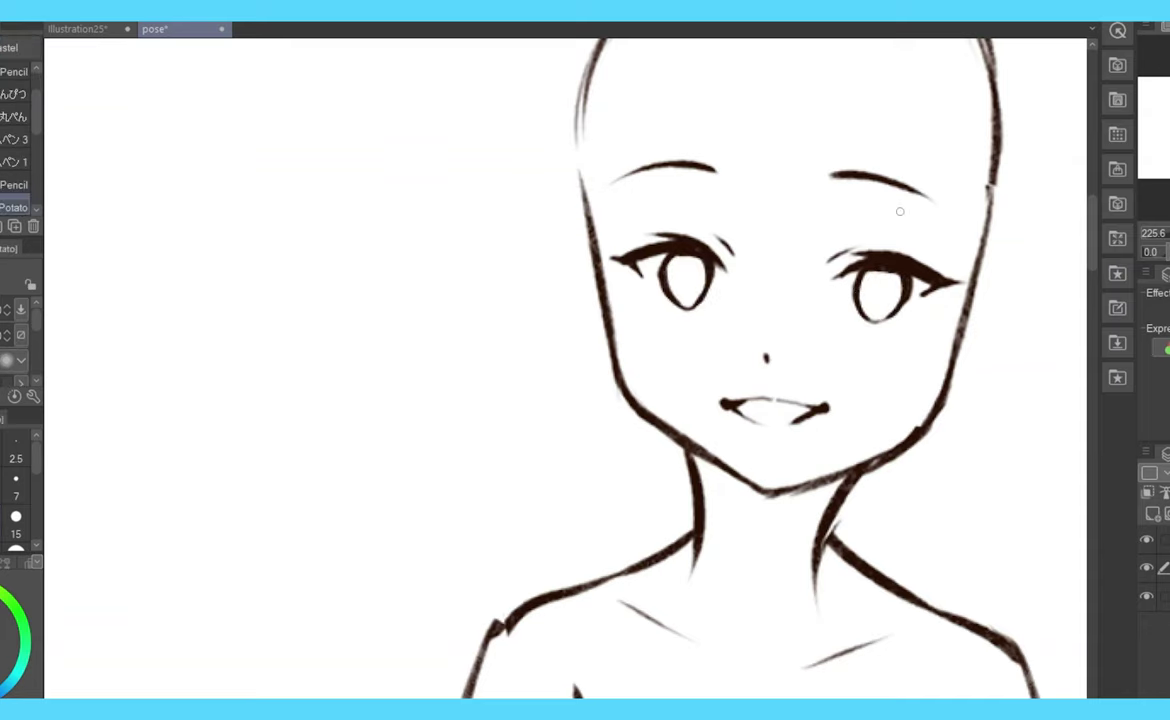
drag(666, 262, 702, 266)
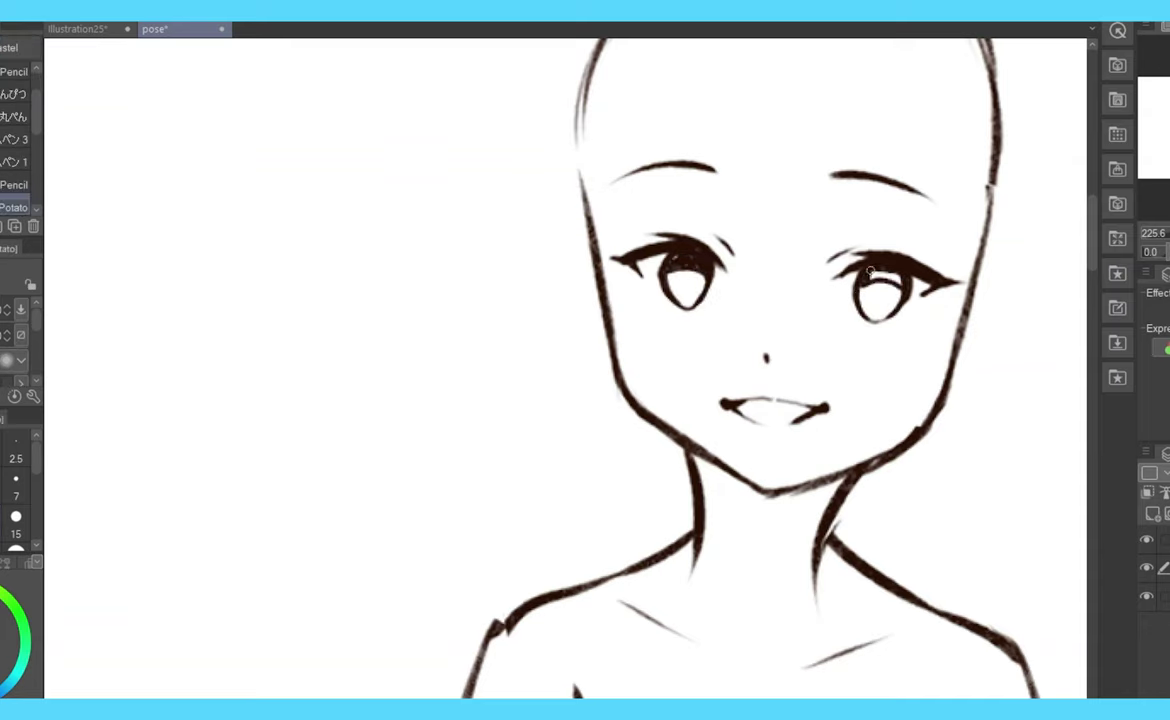
drag(882, 291, 876, 298)
drag(692, 282, 683, 270)
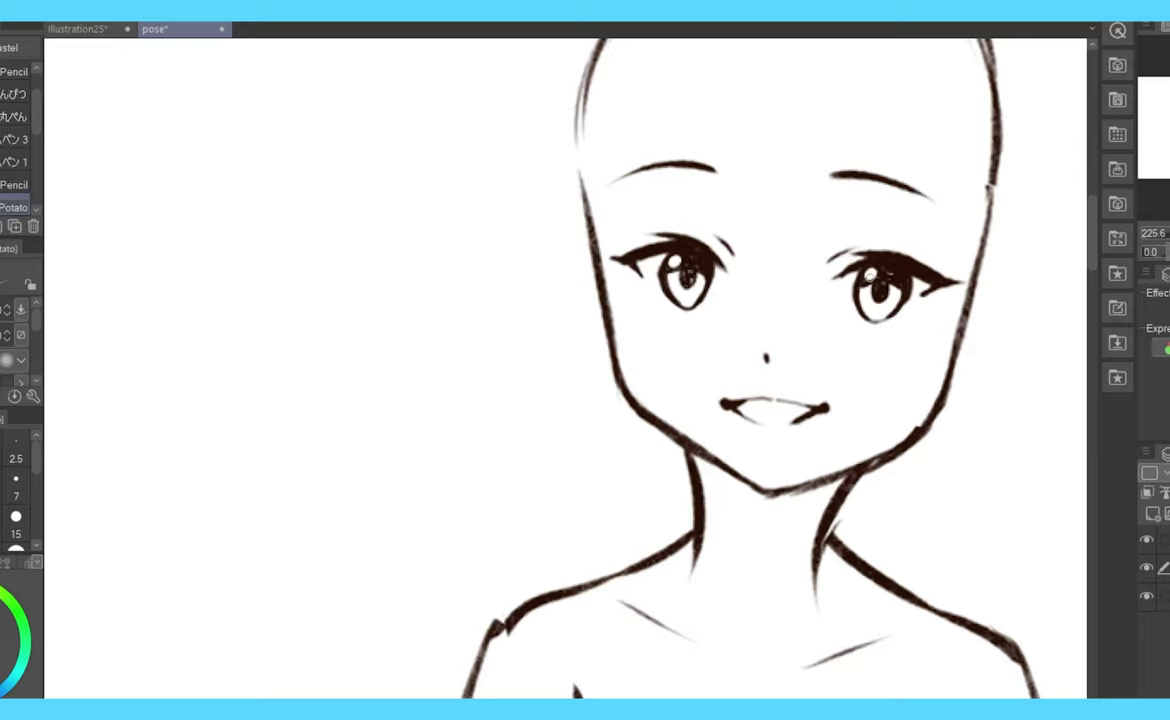
key(ctrl+0)
scroll(520, 290, up, 5)
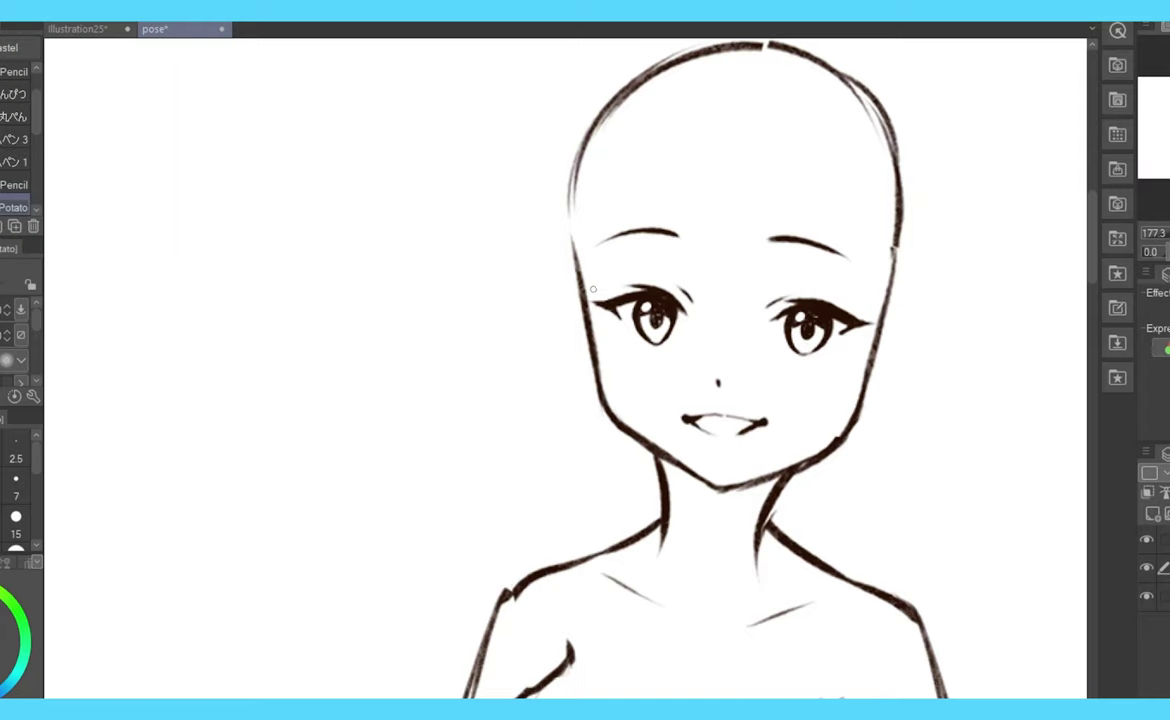
- Set the pencil size to 7 for the hair lines
key(ctrl+0)
scroll(431, 184, up, 4)
click(16, 483)
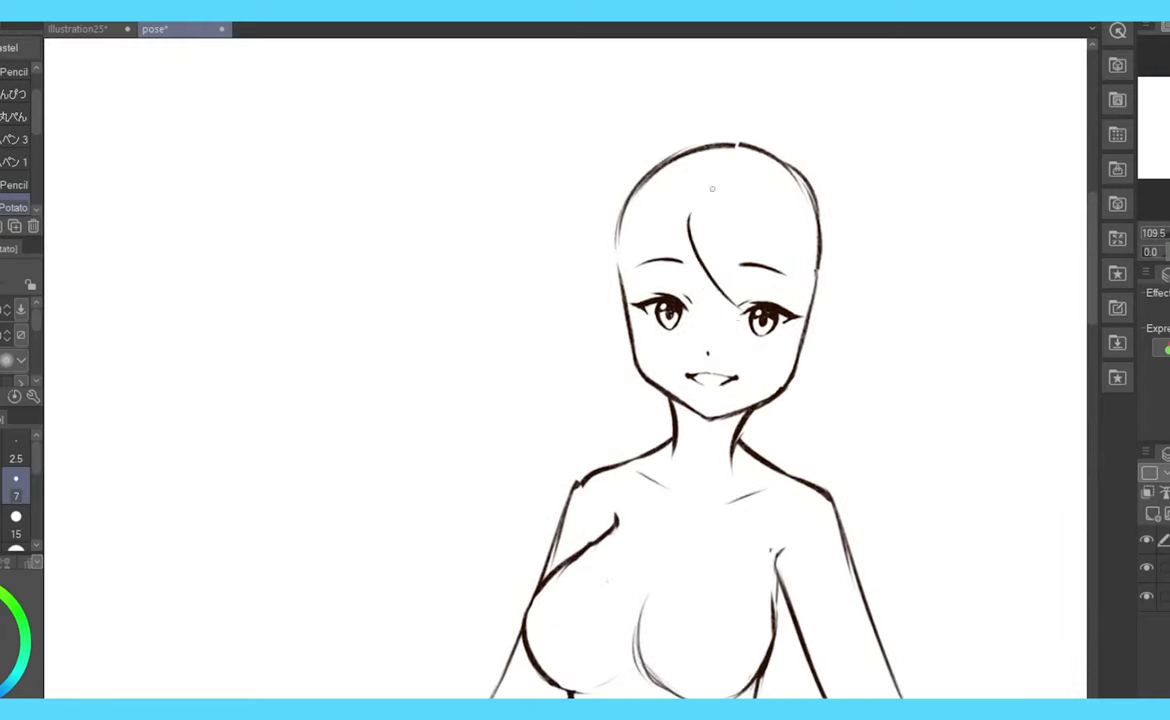
drag(688, 178, 676, 286)
drag(705, 212, 736, 300)
key(ctrl+z)
key(ctrl+z)
key(ctrl+z)
- Sketch a pointed fringe over the forehead, with thin strands framing both sides of the face and curves toward the crown
drag(657, 183, 649, 262)
drag(721, 195, 718, 298)
mouse_move(747, 268)
mouse_down()
mouse_move(743, 212)
mouse_move(727, 285)
mouse_up()
drag(630, 215, 638, 390)
drag(818, 240, 798, 340)
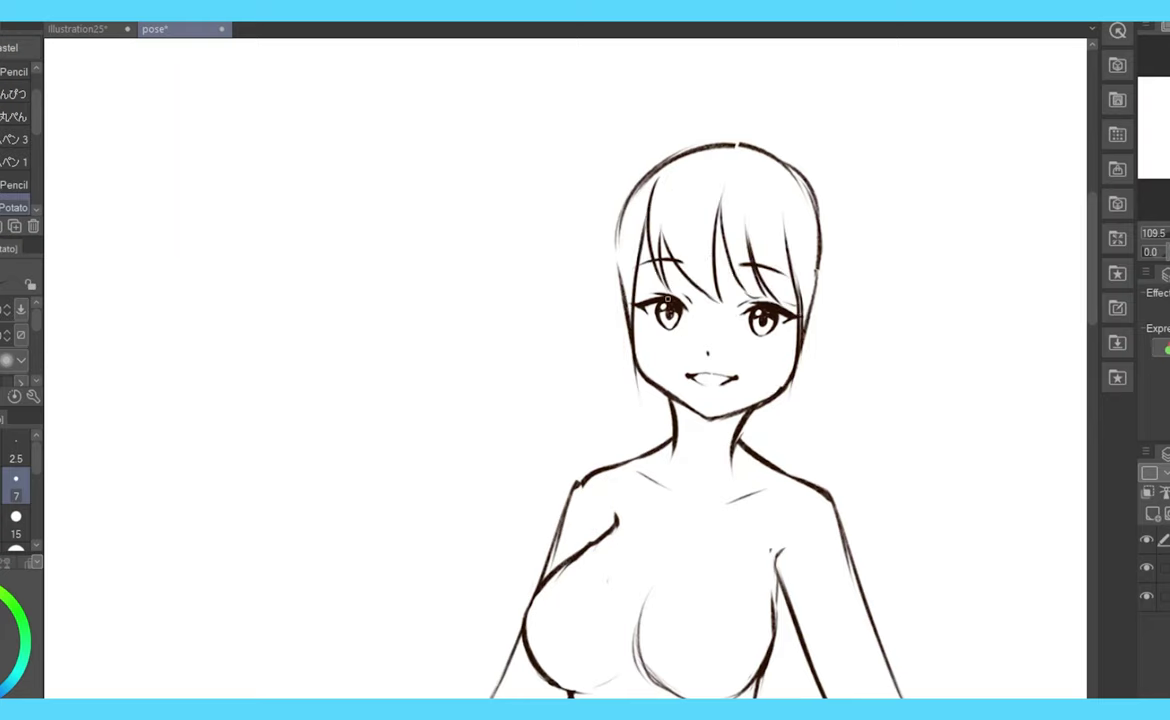
drag(845, 208, 700, 400)
key(ctrl+at)
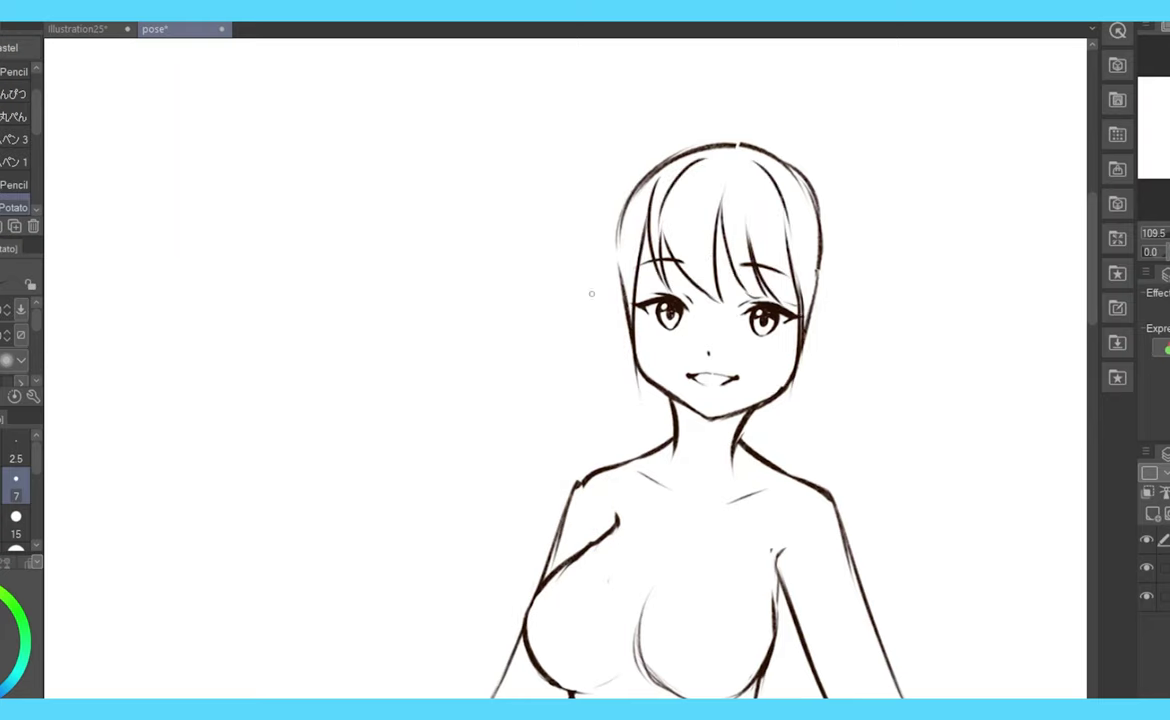
- Erase the skull outline at the sides of the head to make room for the outer hair contour
key(bracketleft)
key(ctrl+z)
key(ctrl+z)
key(ctrl+z)
key(ctrl+z)
key(ctrl+z)
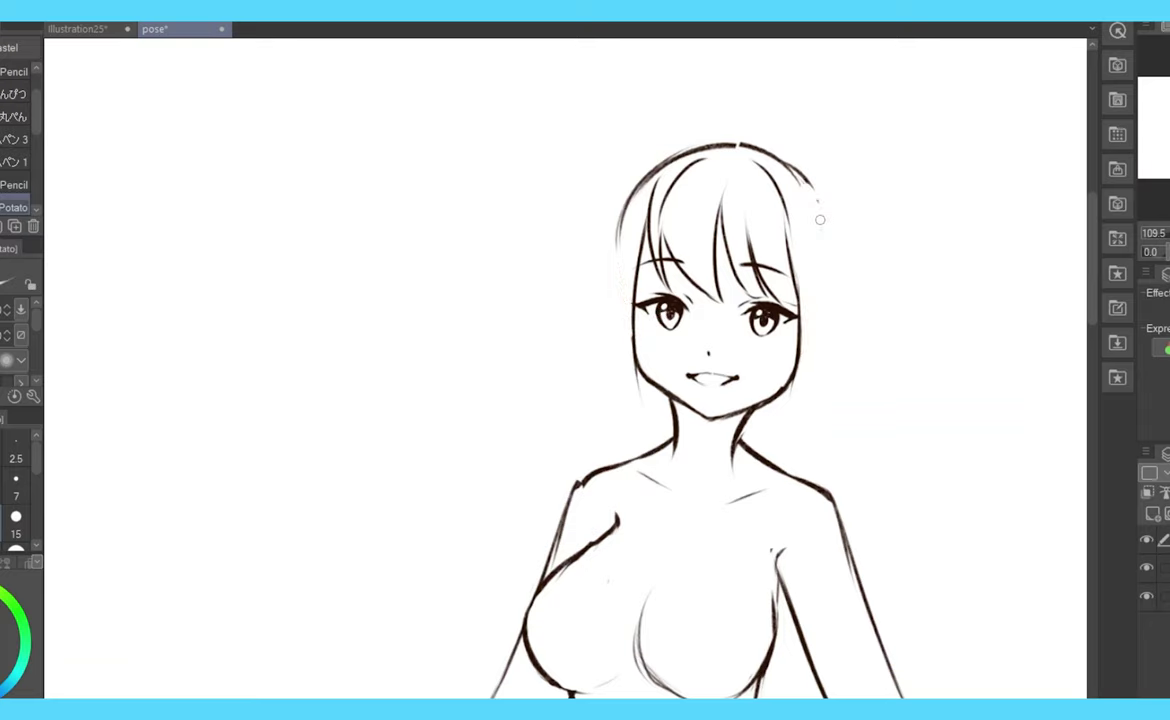
key(bracketright)
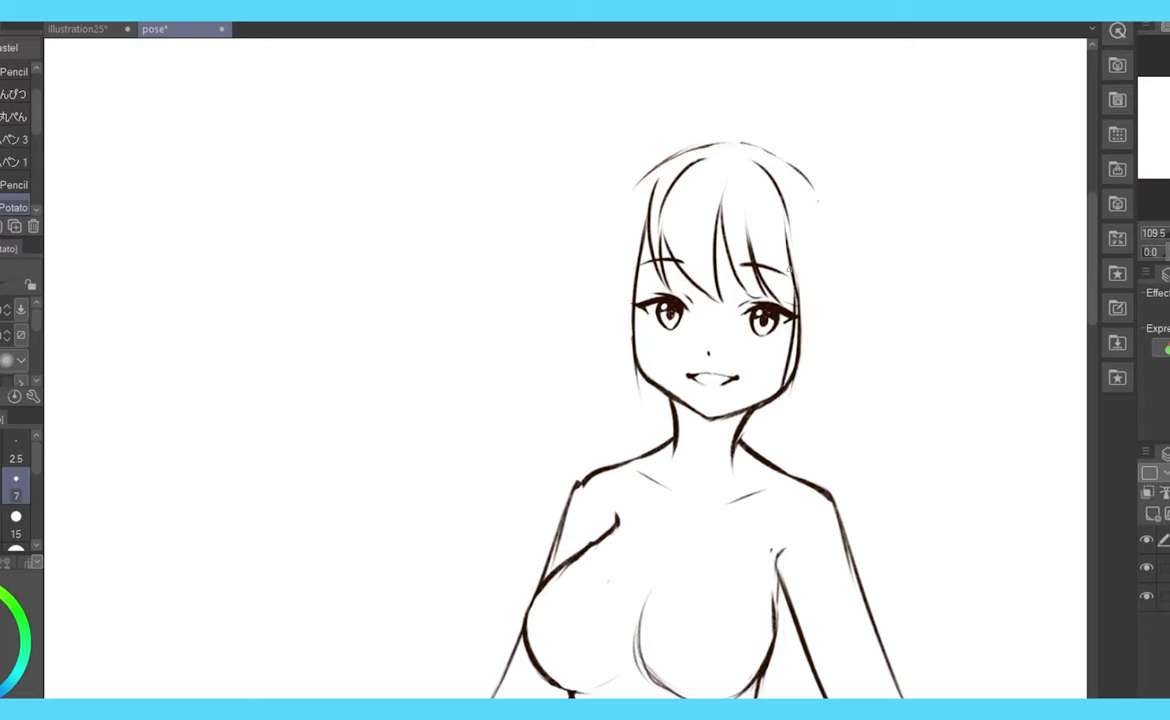
- Draw the chin-length tips and the rounded outer contour of a bob around the head
drag(795, 330, 788, 425)
drag(590, 250, 582, 388)
drag(672, 128, 538, 255)
drag(850, 250, 650, 450)
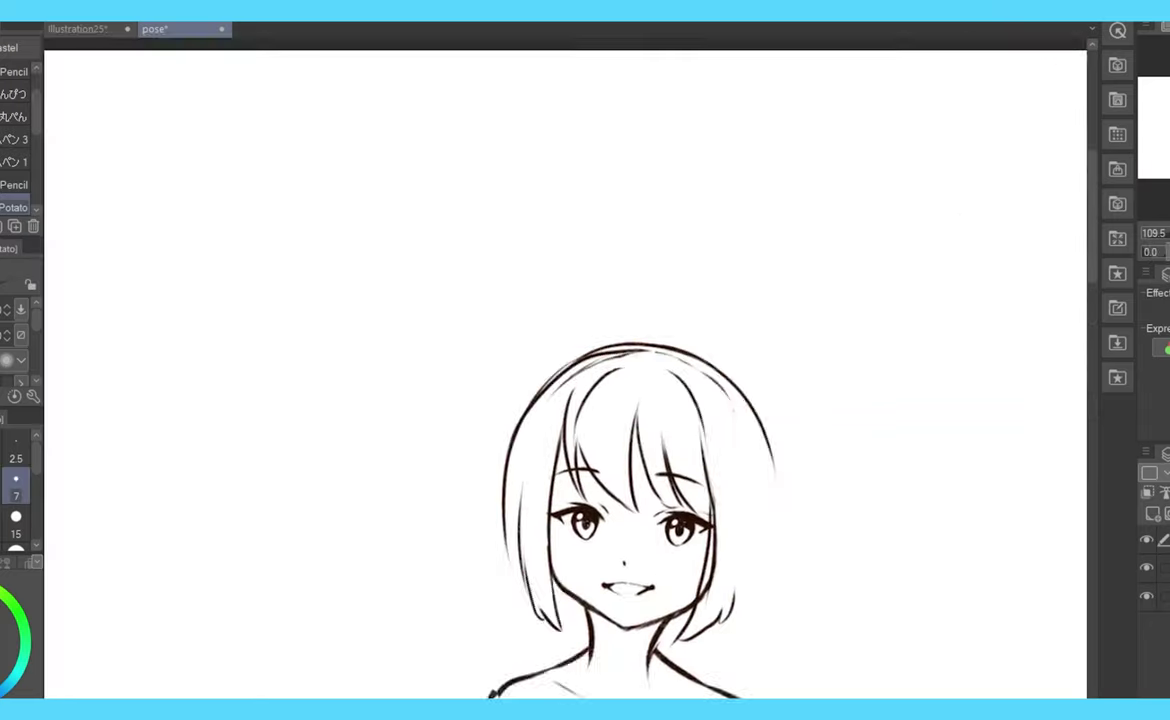
- Transform the lassoed outer hair contour on one side of the head inward and clear the selection
scroll(565, 370, down, 5)
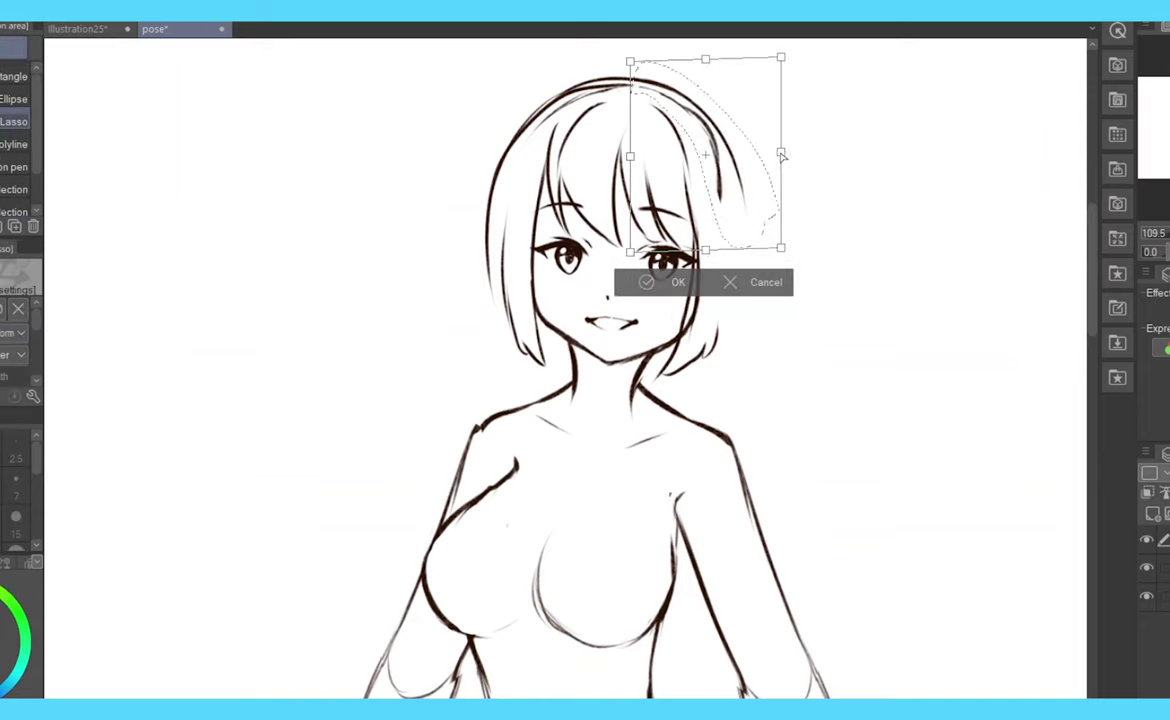
key(Delete)
key(ctrl+d)
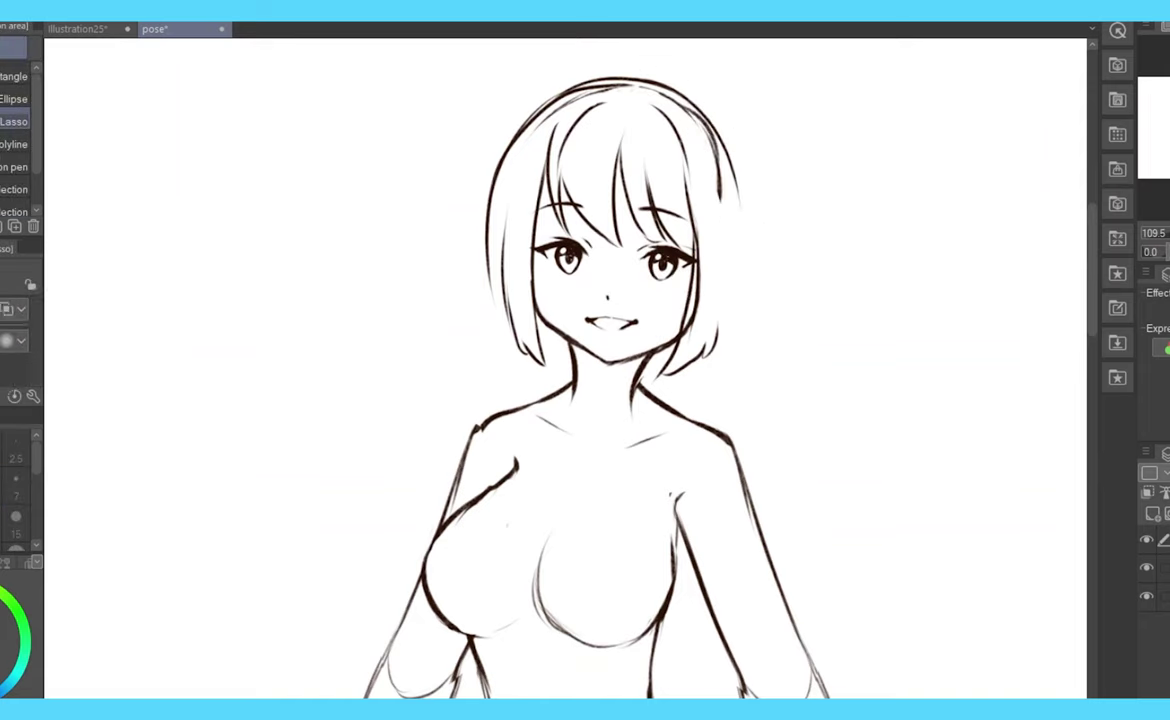
- Erase the fringe strands across the forehead while keeping the outer shape of the bob
key(p)
key(e)
drag(505, 115, 510, 200)
drag(555, 100, 530, 220)
mouse_move(600, 150)
mouse_down()
mouse_move(590, 230)
mouse_move(635, 300)
mouse_up()
- Redraw the fringe as strands sweeping from the crown to one side of the forehead and along the temples
key(p)
drag(588, 95, 628, 188)
drag(520, 108, 495, 182)
mouse_move(578, 120)
mouse_down()
mouse_move(540, 232)
mouse_move(632, 222)
mouse_up()
mouse_move(535, 130)
mouse_down()
mouse_move(505, 218)
mouse_move(495, 212)
mouse_up()
key(e)
key(p)
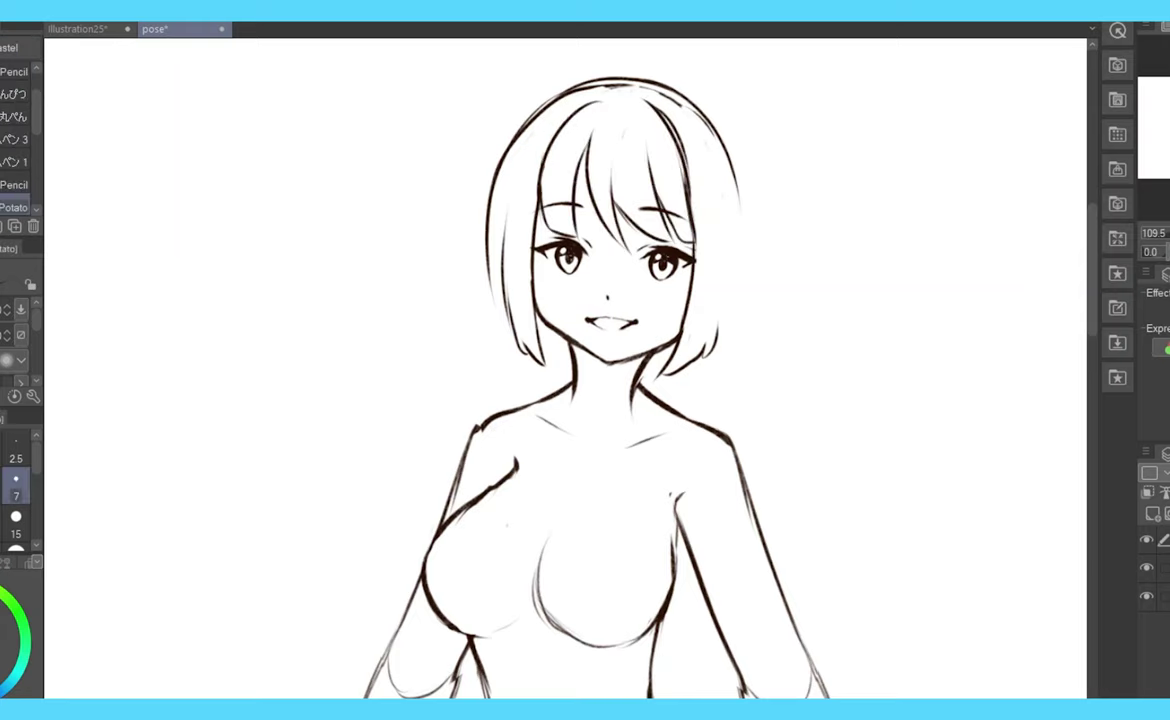
- Try long hair strands falling from both sides of the head past the elbows
scroll(739, 216, down, 5)
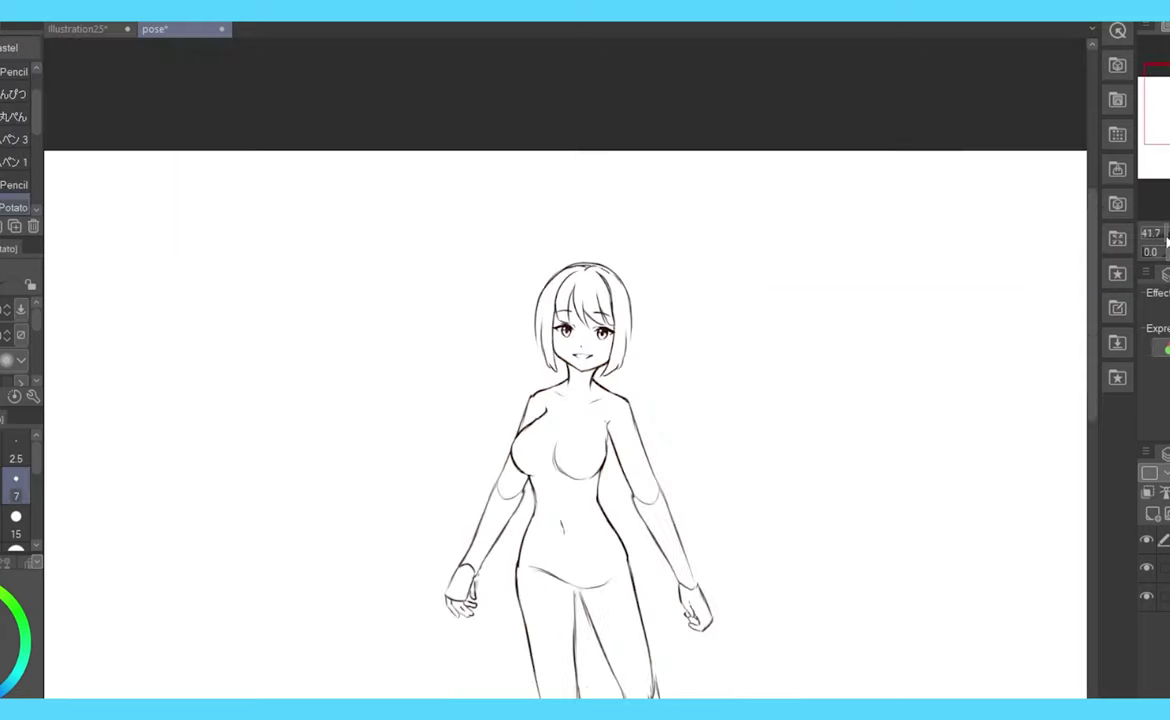
drag(586, 178, 490, 437)
drag(690, 172, 795, 455)
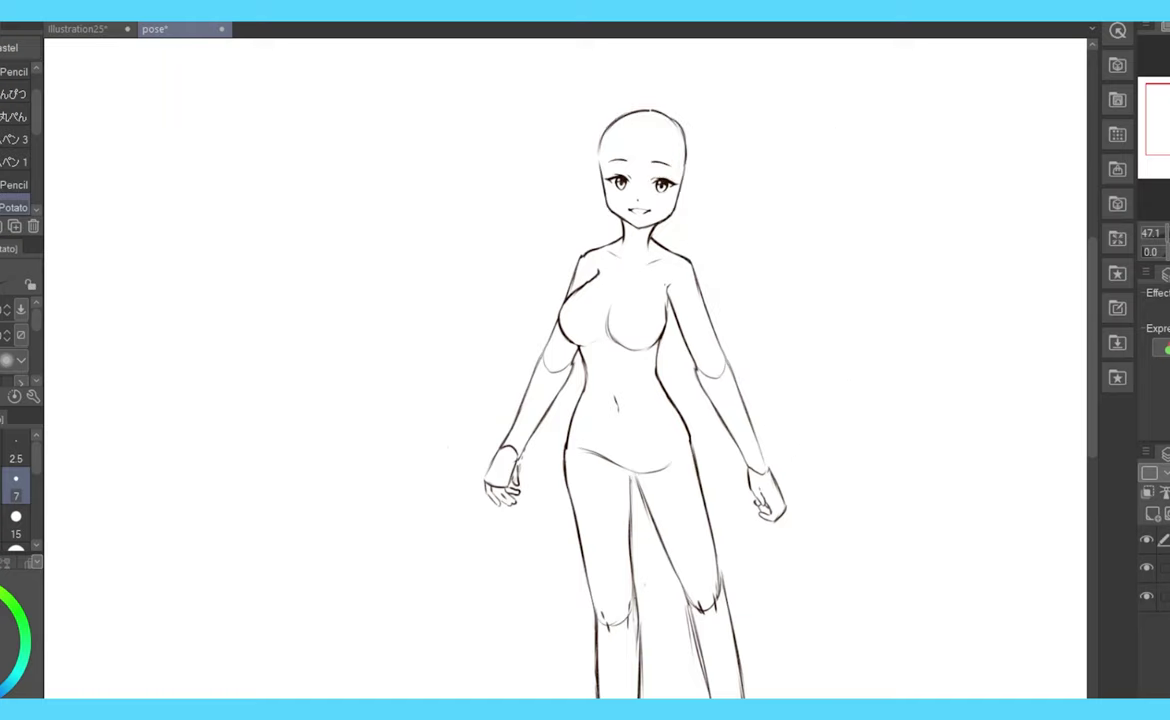
- Sketch a straight blunt fringe across the forehead of the bare head and shift it slightly lower
scroll(619, 77, up, 4)
mouse_move(640, 165)
mouse_down()
mouse_move(563, 255)
mouse_move(663, 258)
mouse_up()
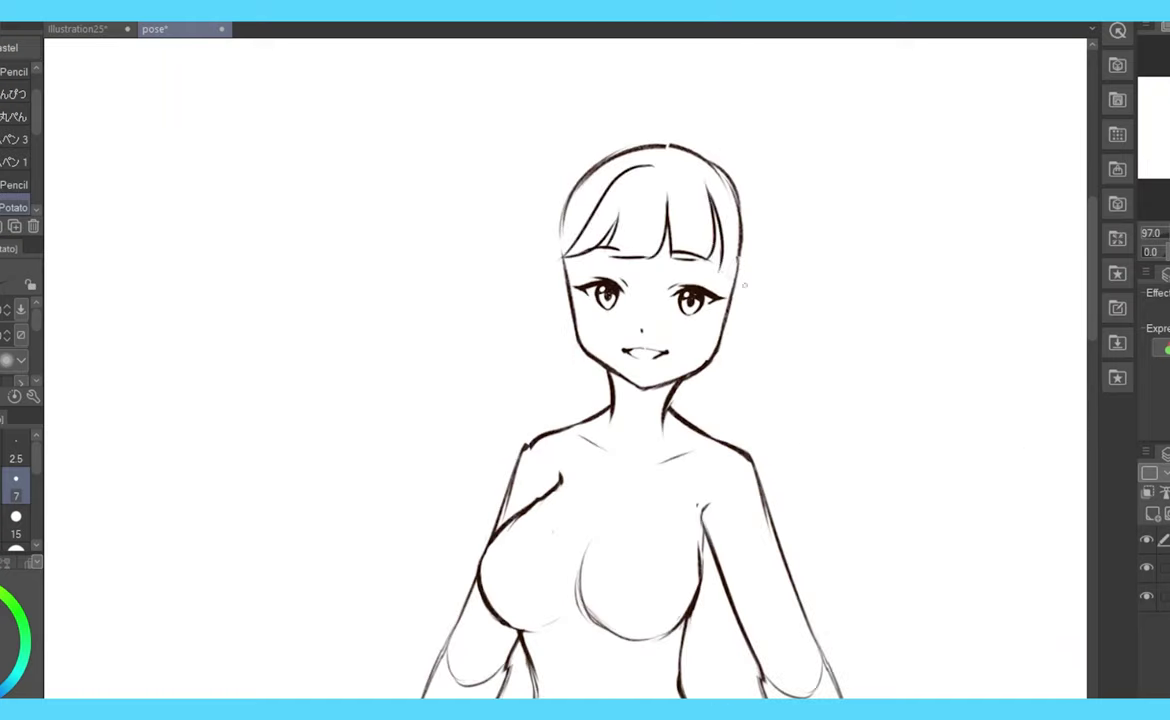
key(m)
drag(530, 250, 540, 255)
key(ctrl+t)
drag(650, 215, 648, 226)
key(Return)
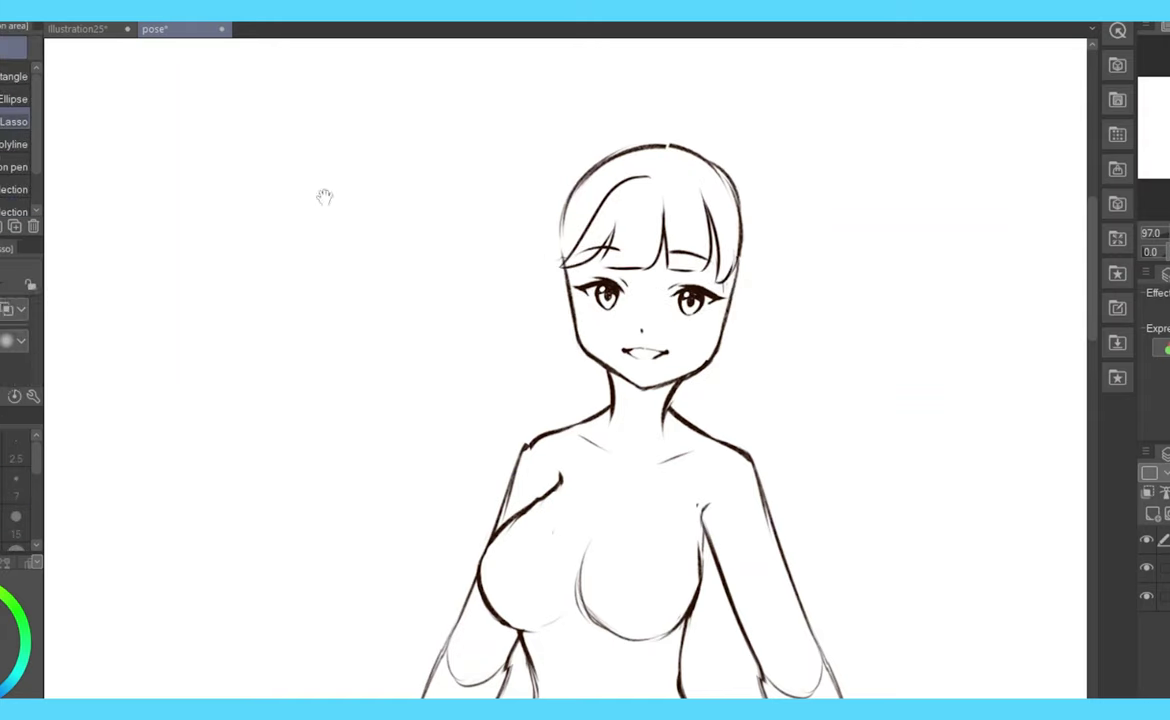
- Draw wavy chin-length hair on both sides of the face and connect it to the crown with an outer contour
key(p)
mouse_move(738, 262)
mouse_down()
mouse_move(792, 350)
mouse_move(762, 390)
mouse_up()
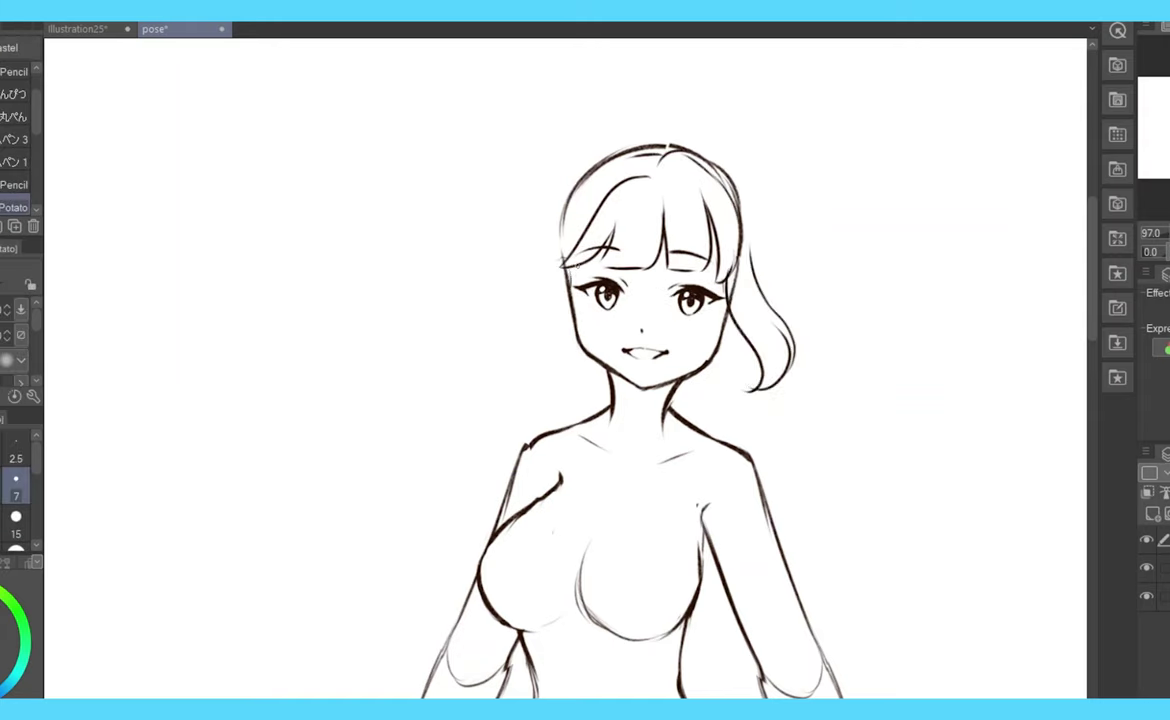
drag(562, 268, 574, 405)
drag(598, 163, 549, 270)
drag(724, 163, 758, 262)
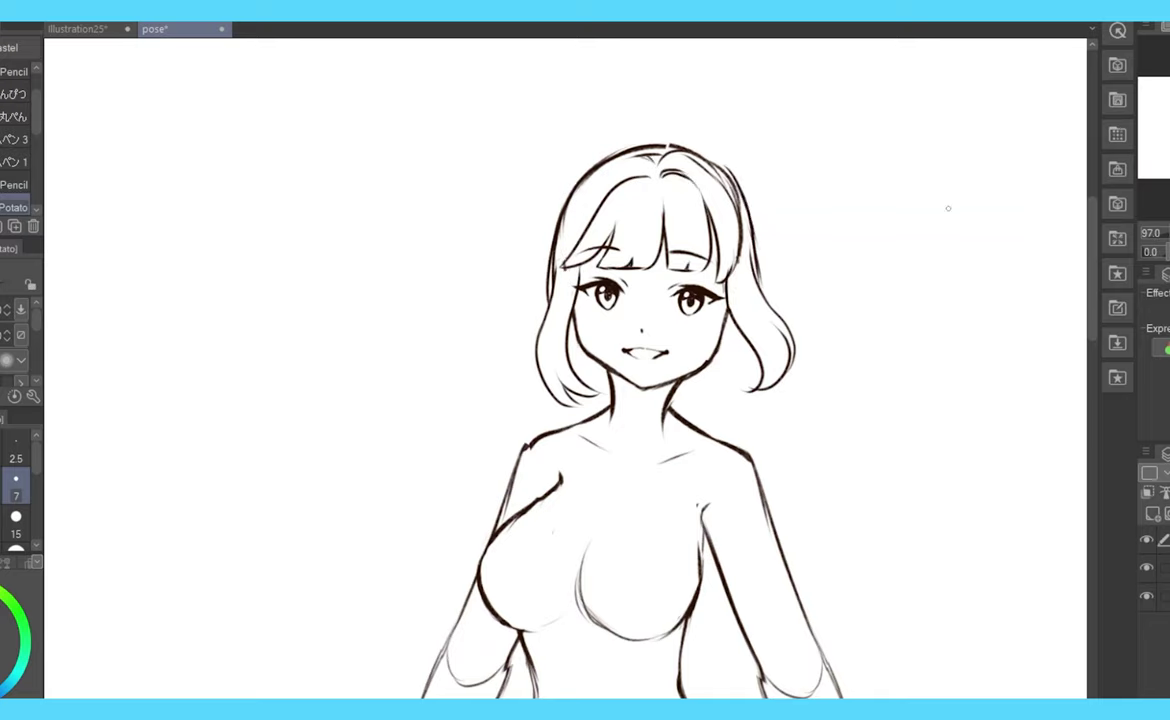
- Adjust the lassoed face with a transform while the hair layer is hidden, and show the hair layer again
scroll(948, 208, down, 3)
scroll(867, 190, up, 2)
click(1147, 540)
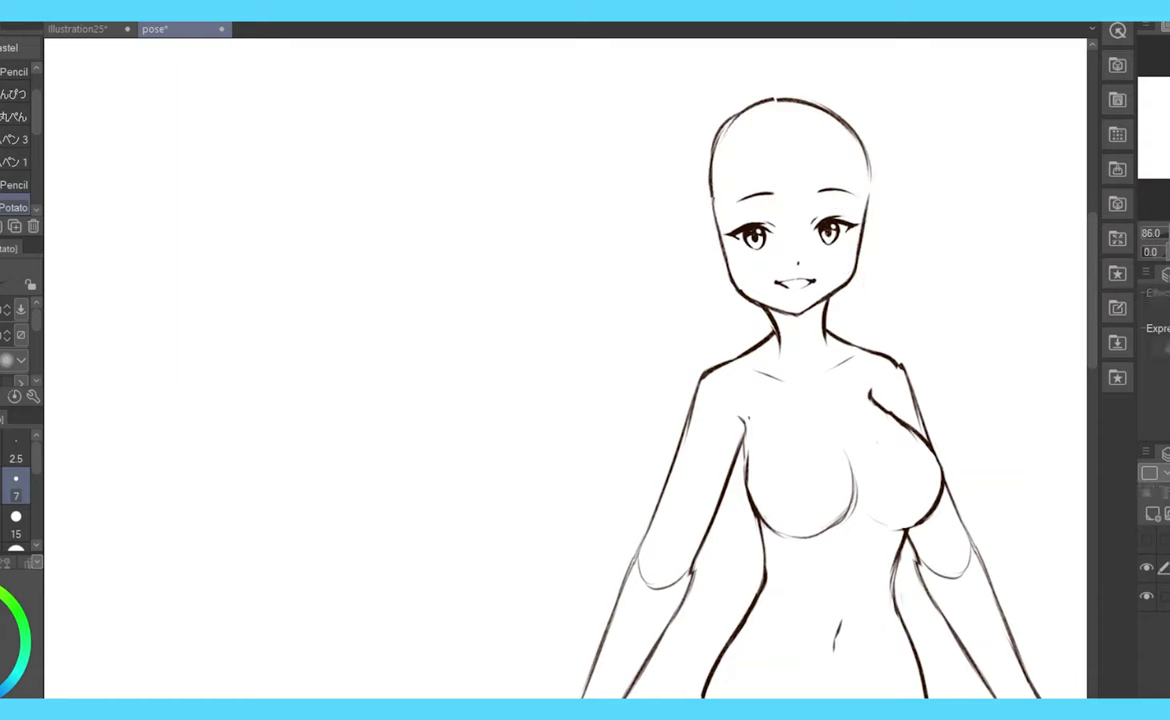
key(m)
drag(800, 185, 798, 322)
key(ctrl+t)
key(Return)
click(1147, 540)
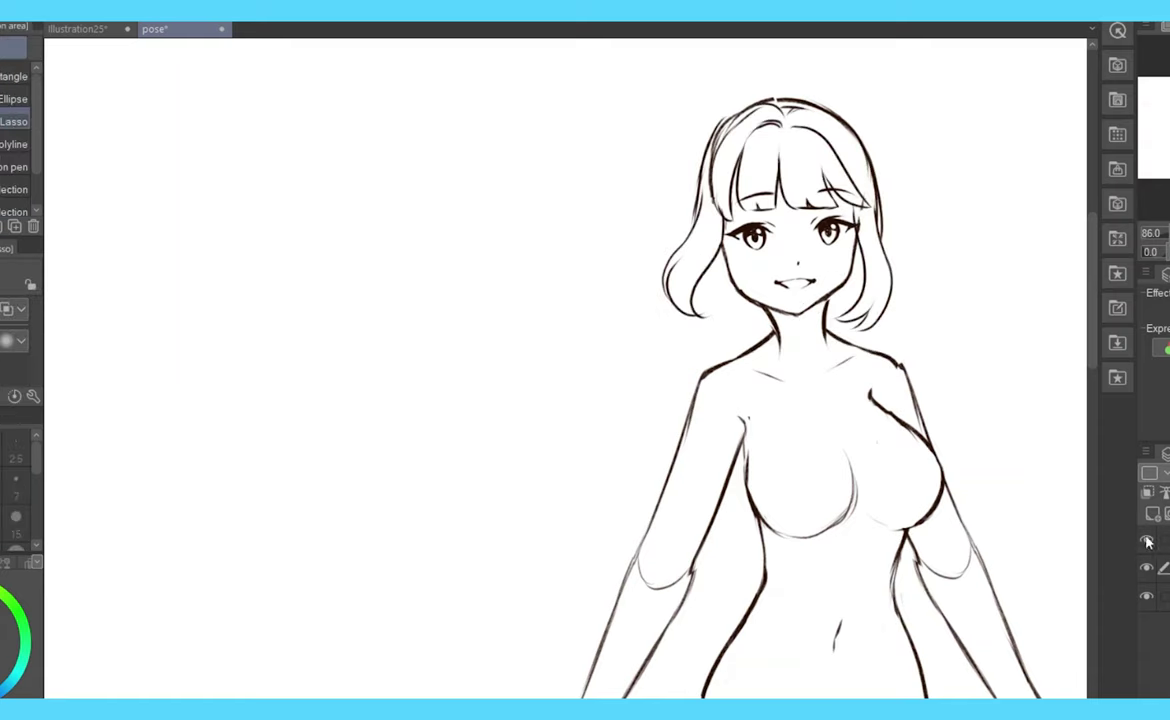
- Try long straight hair strands falling from one side of the head past the elbow on a new layer
key(p)
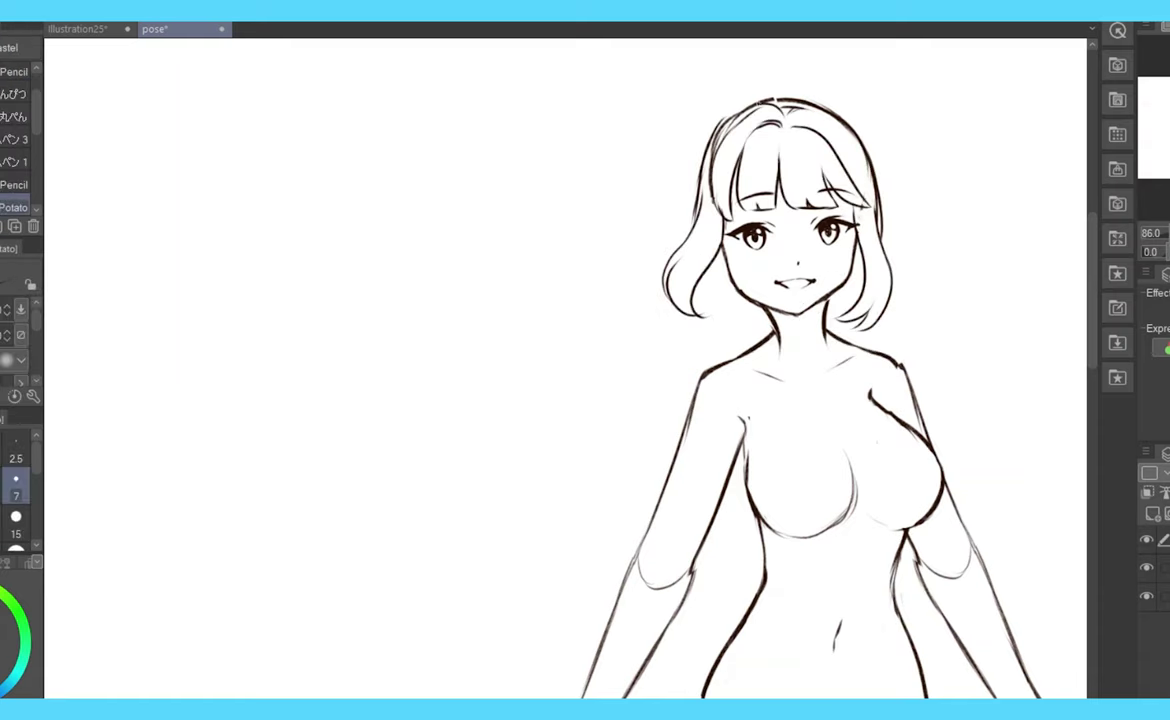
scroll(753, 67, down, 3)
scroll(836, 334, up, 4)
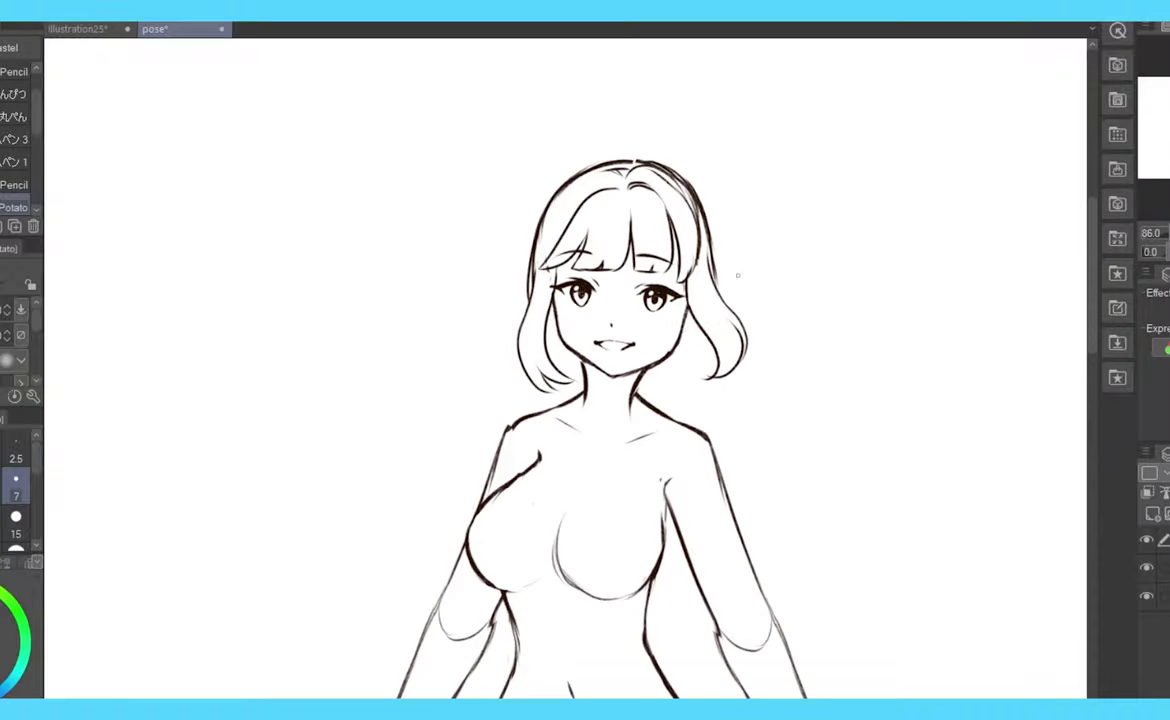
scroll(585, 368, down, 5)
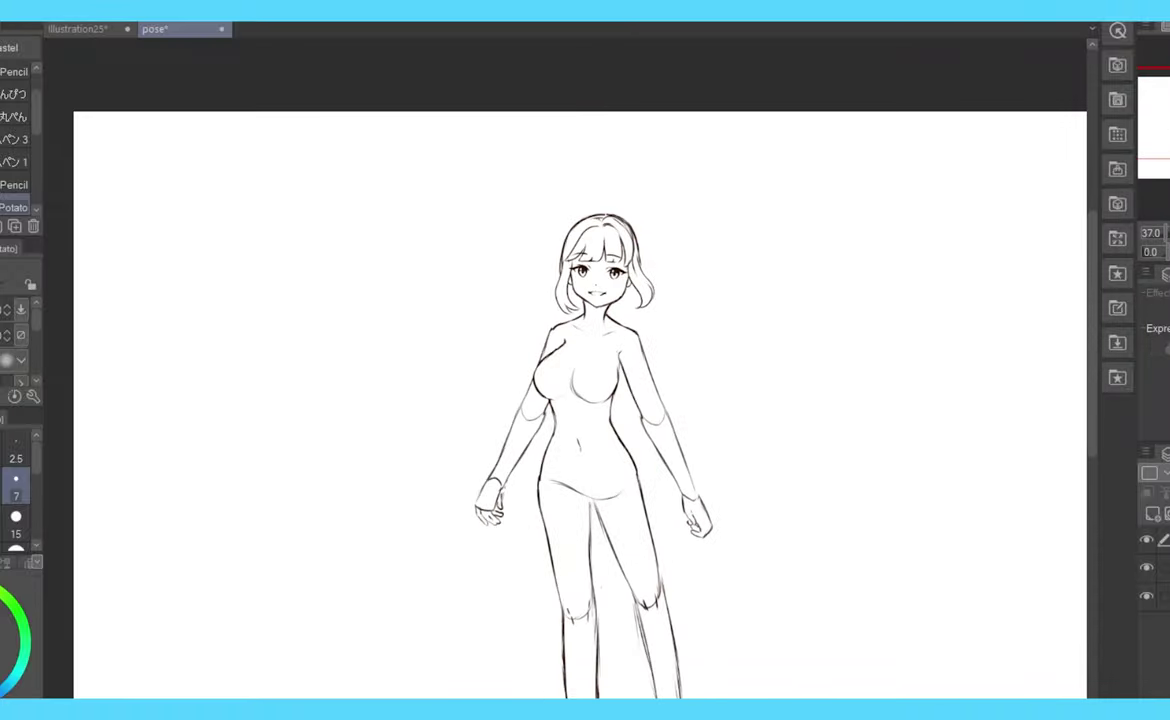
scroll(546, 450, up, 2)
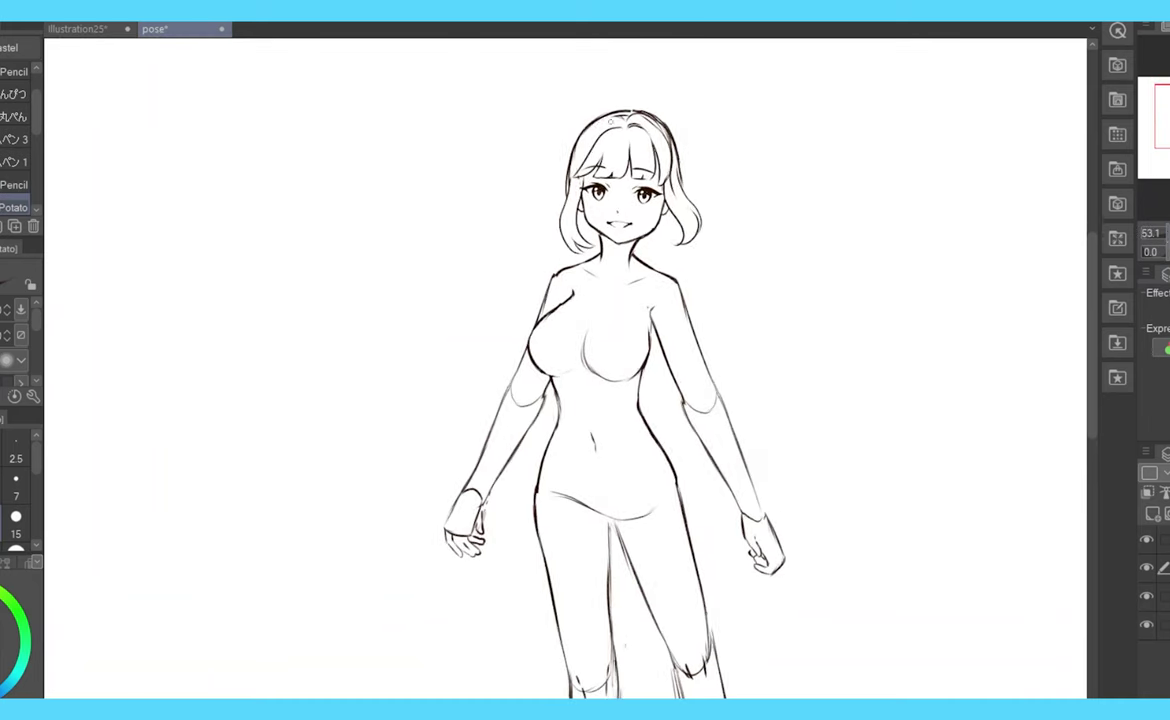
drag(682, 212, 756, 388)
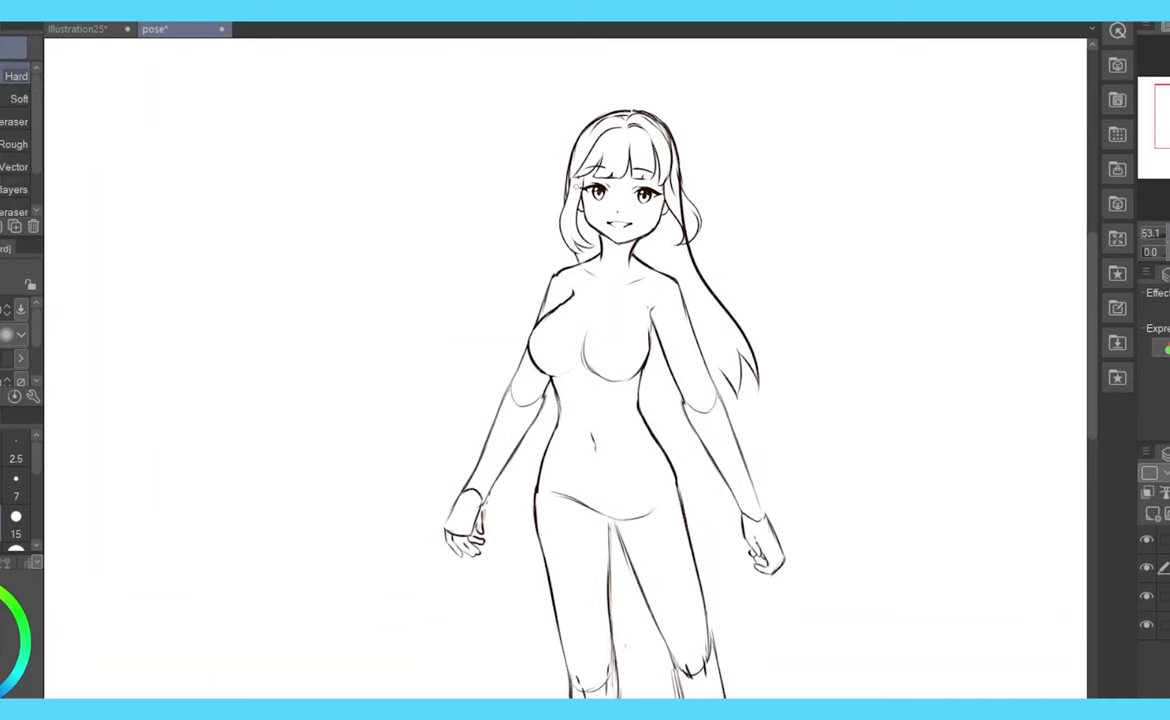
key(h)
key(ctrl+z)
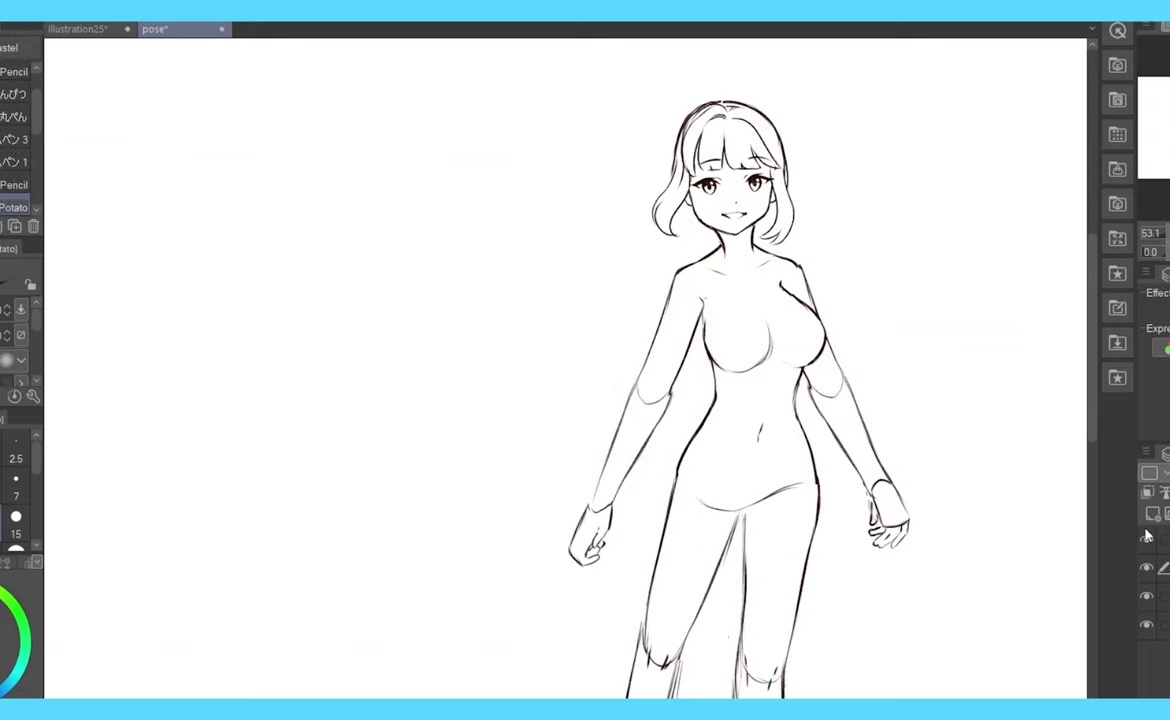
- Try long windswept hair strands sweeping outward from one side of the head with pointed, curling ends
mouse_move(670, 170)
mouse_down()
mouse_move(418, 483)
mouse_move(478, 378)
mouse_up()
key(ctrl+z)
key(-)
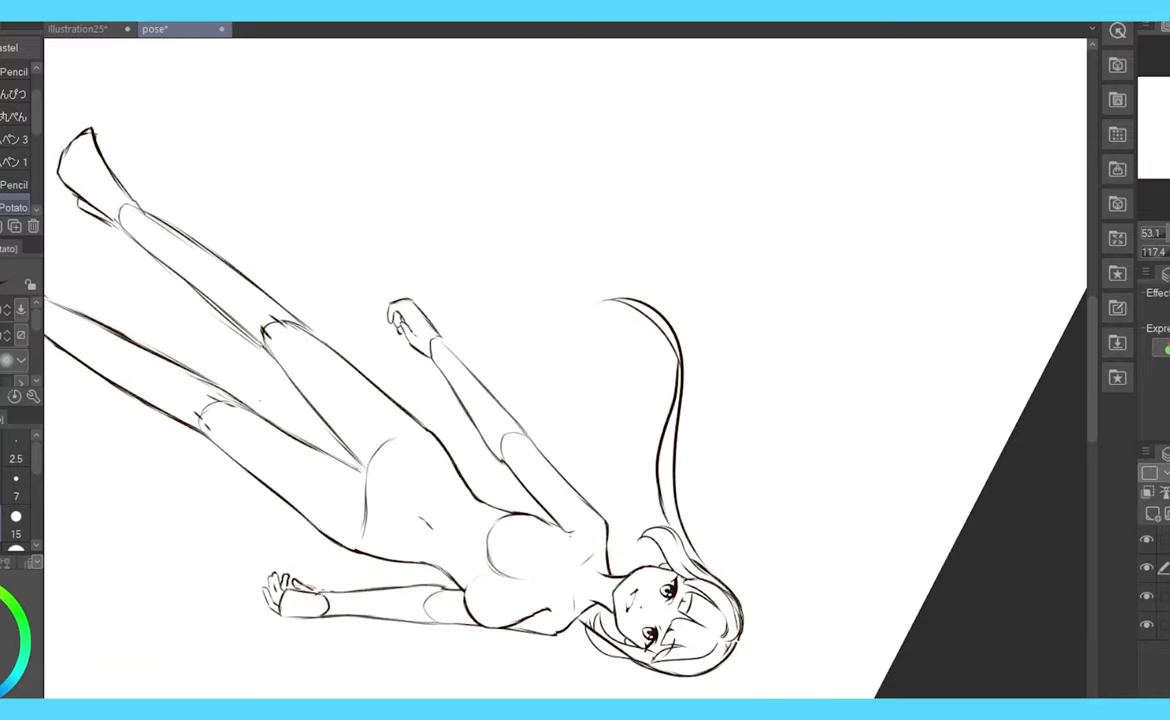
key(ctrl+@)
drag(612, 246, 500, 432)
mouse_move(557, 440)
mouse_down()
mouse_move(589, 289)
mouse_move(503, 402)
mouse_up()
key(h)
drag(465, 252, 528, 348)
drag(672, 286, 886, 300)
key(e)
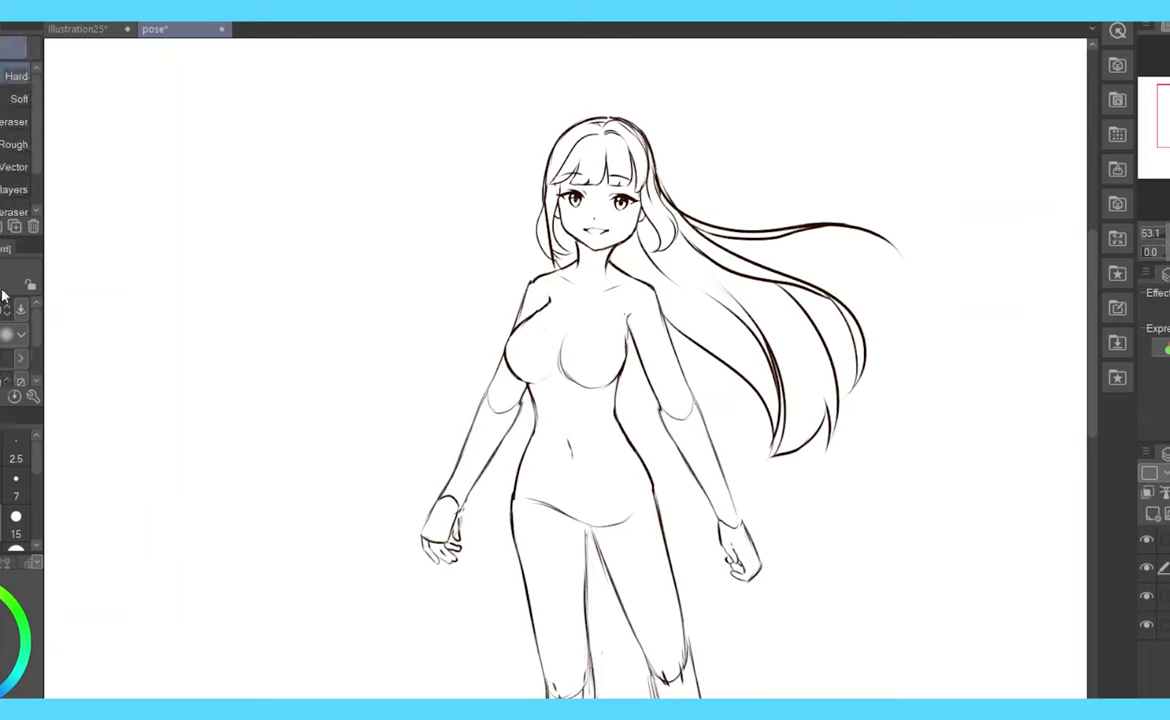
key(h)
drag(500, 400, 800, 400)
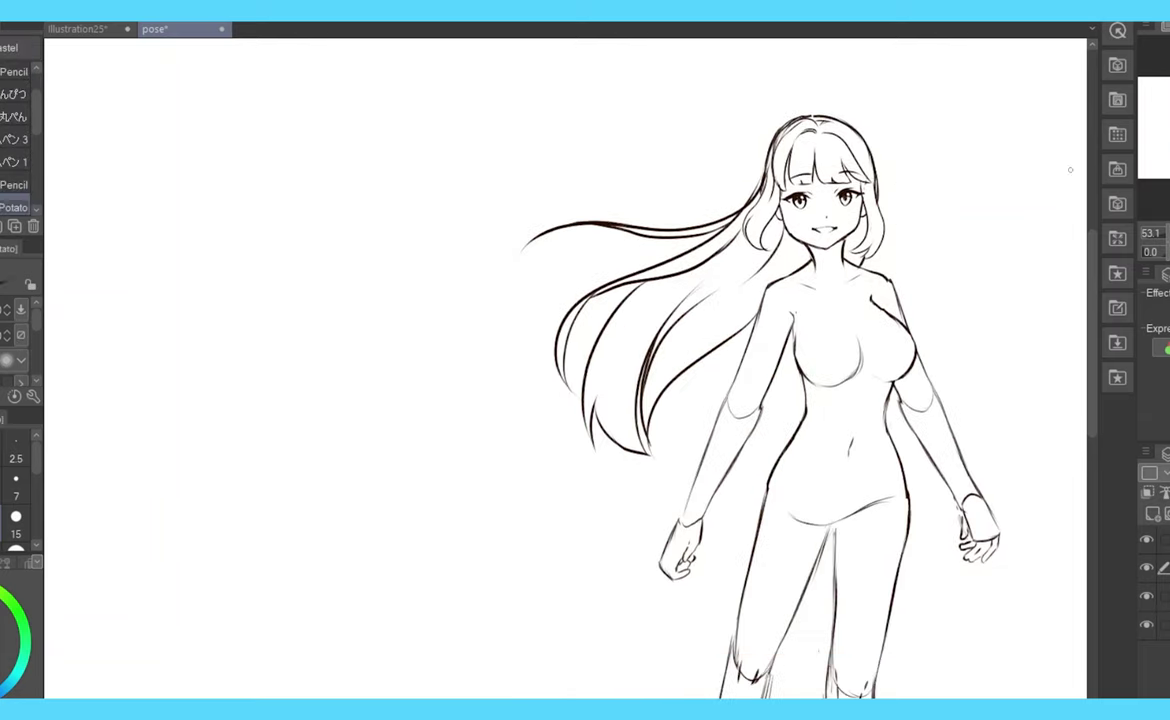
- Lasso the chin-length hair lock beside the face and shift it slightly outward with a transform
key(m)
drag(740, 260, 850, 295)
key(ctrl+t)
drag(888, 188, 890, 190)
key(Return)
key(e)
key(p)
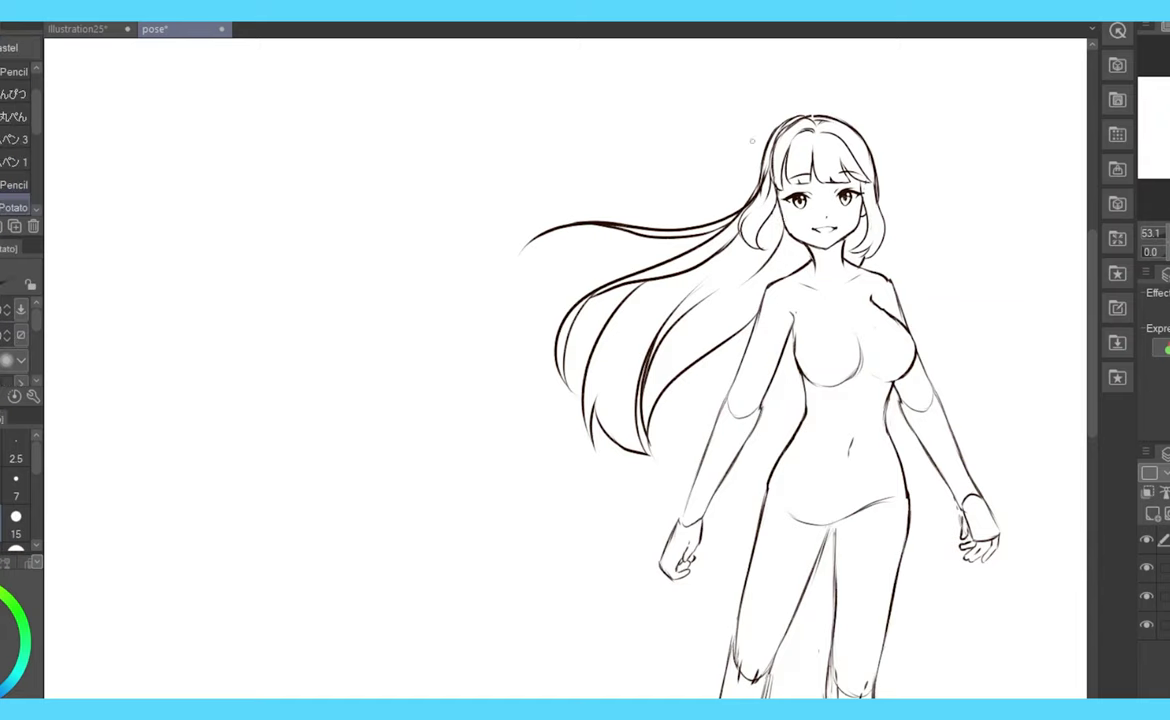
- Draw long wavy hair flowing behind the body, with large curls reaching hand level on one side and smaller waves behind the other arm
key(h)
scroll(565, 370, down, 4)
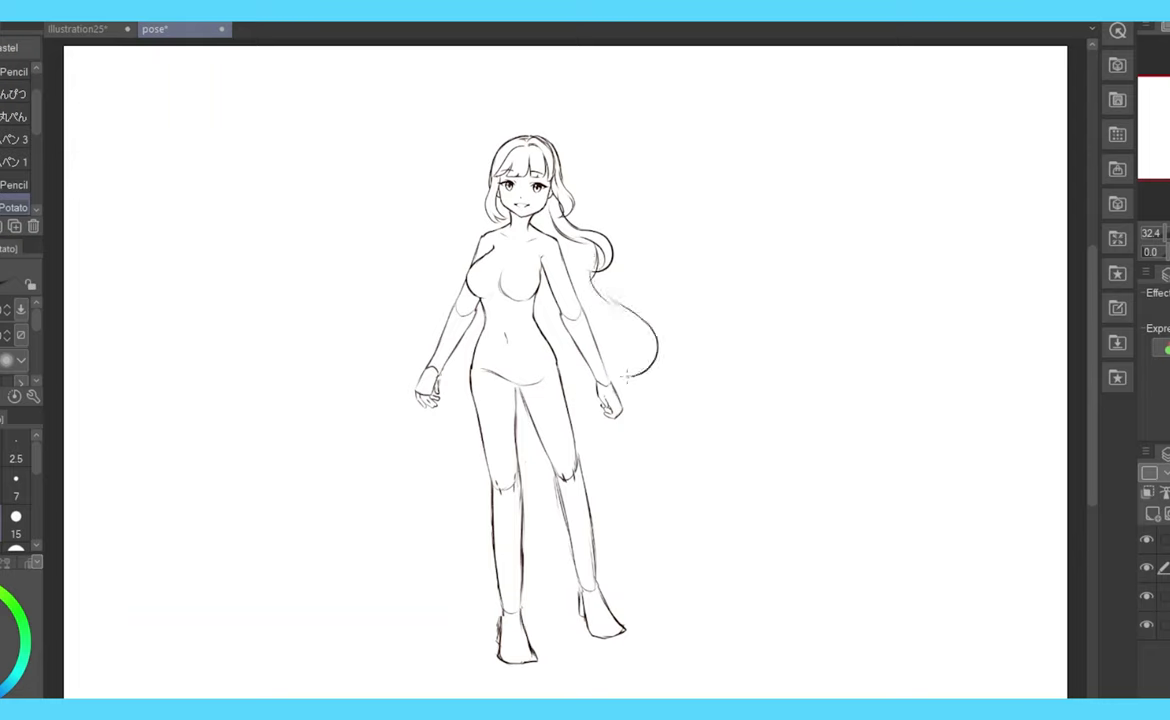
mouse_move(626, 376)
mouse_down()
mouse_move(590, 300)
mouse_move(575, 367)
mouse_up()
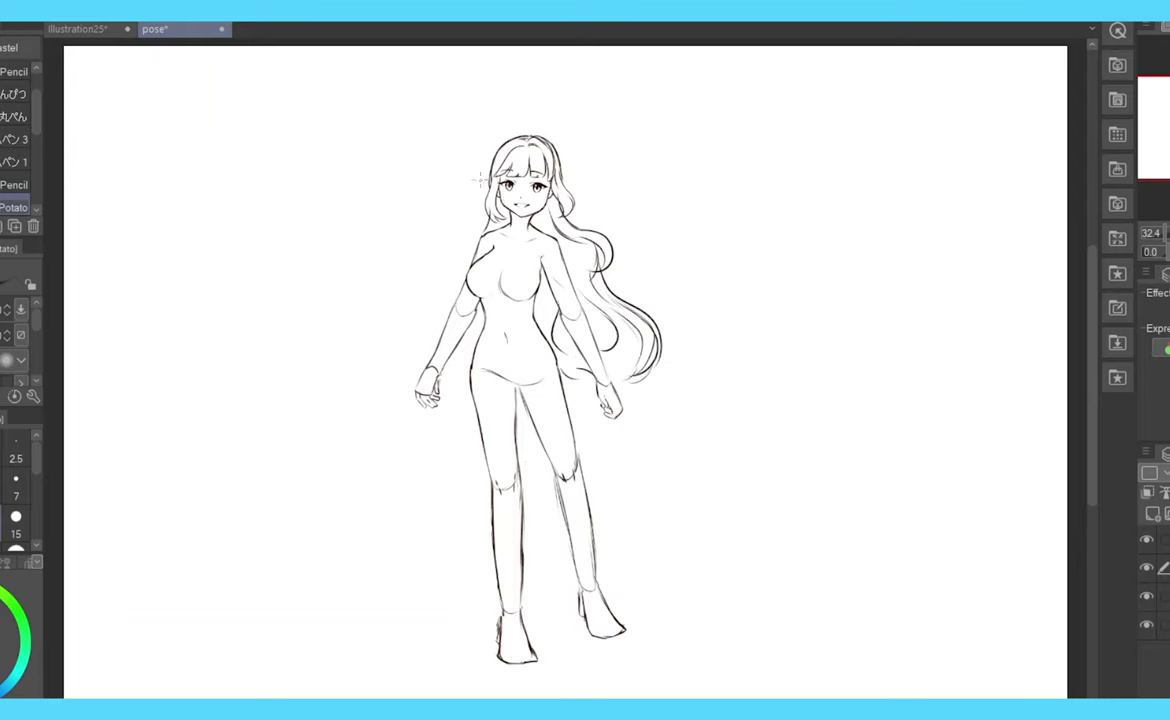
drag(575, 257, 648, 418)
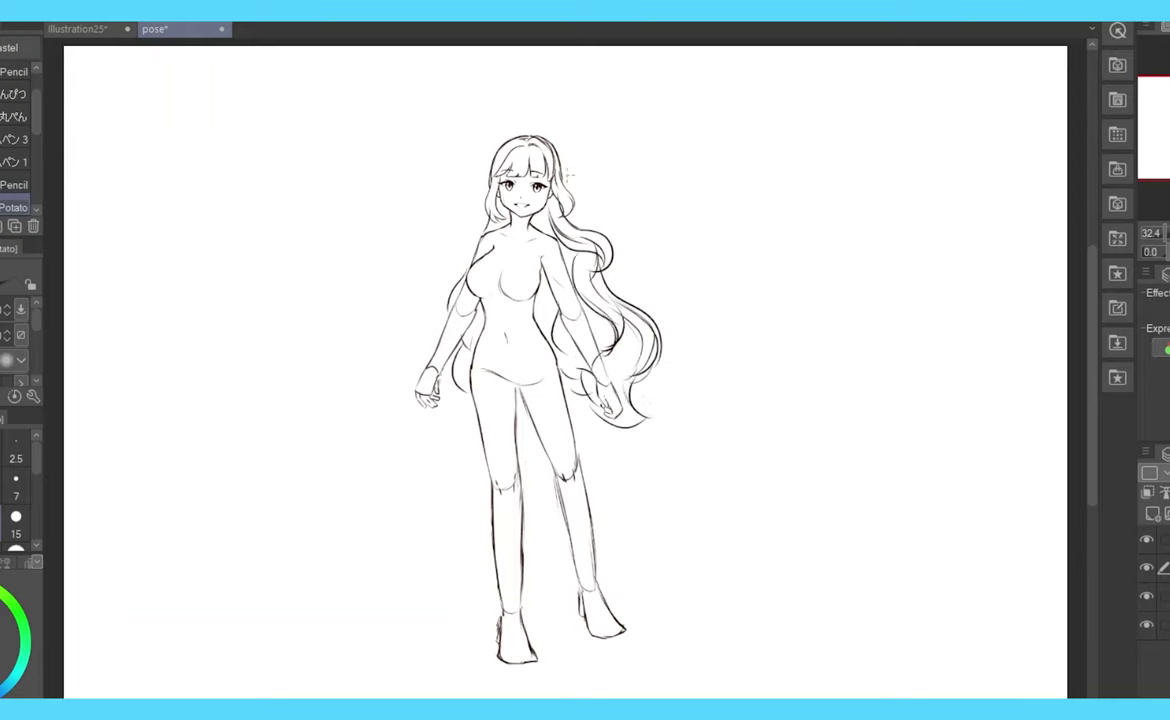
- Adjust a lassoed part of the drawing with a transform while checking the figure in mirrored view
key(h)
key(m)
key(ctrl+t)
key(Return)
key(h)
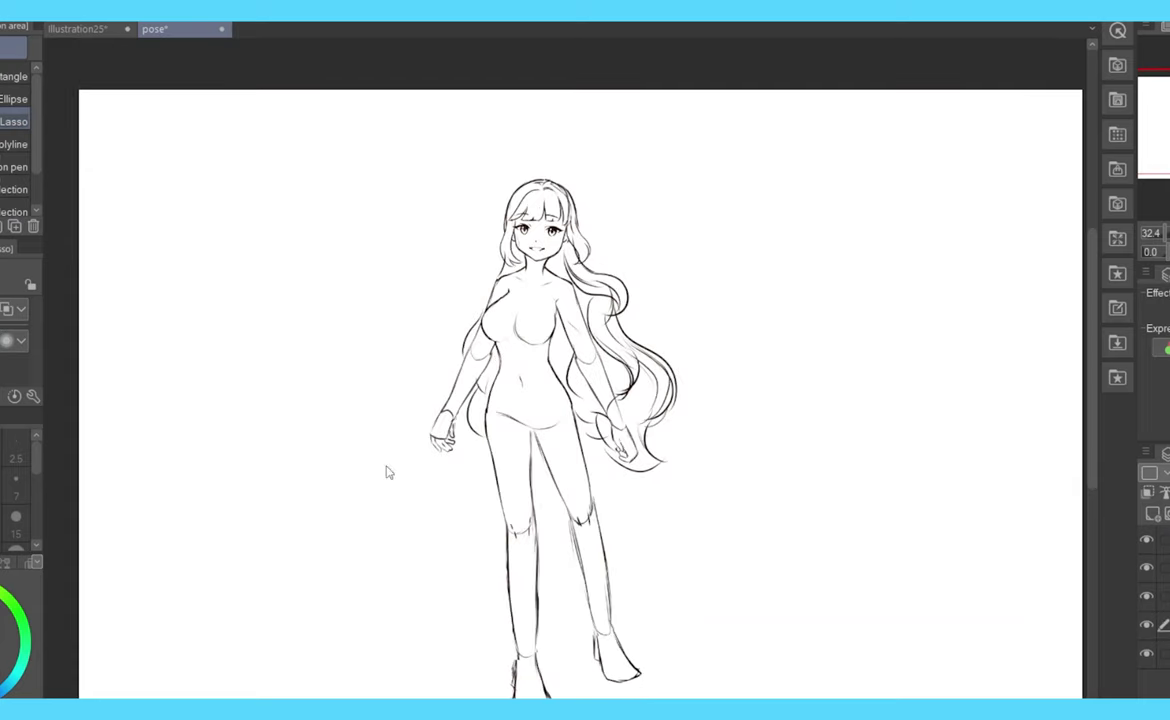
- Paint the long wavy hair flat lavender-blue beneath the line art and shade the fringe darker
key(p)
mouse_move(492, 255)
mouse_down()
mouse_move(530, 195)
mouse_move(560, 205)
mouse_move(605, 335)
mouse_up()
mouse_move(480, 320)
mouse_down()
mouse_move(470, 420)
mouse_move(605, 360)
mouse_move(640, 450)
mouse_move(660, 390)
mouse_up()
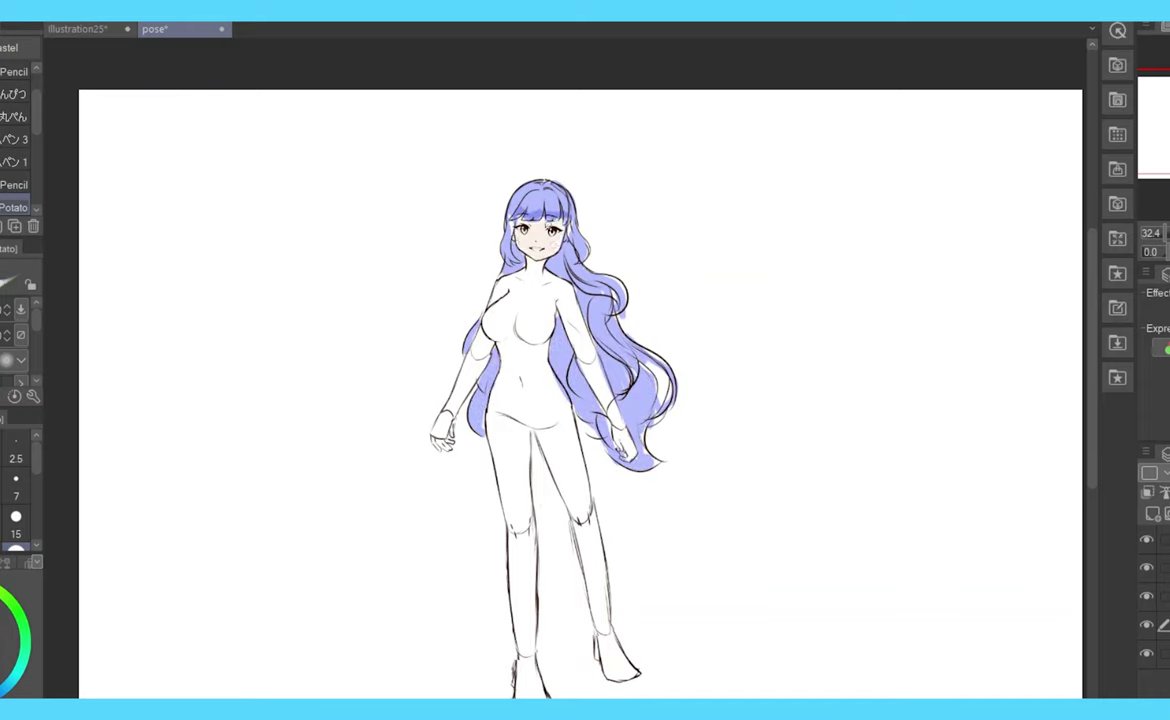
- Paint the figure's skin pale beige and colour the irises turquoise
mouse_move(490, 300)
mouse_down()
mouse_move(567, 302)
mouse_move(430, 400)
mouse_move(510, 470)
mouse_move(560, 600)
mouse_move(480, 630)
mouse_up()
scroll(545, 300, up, 5)
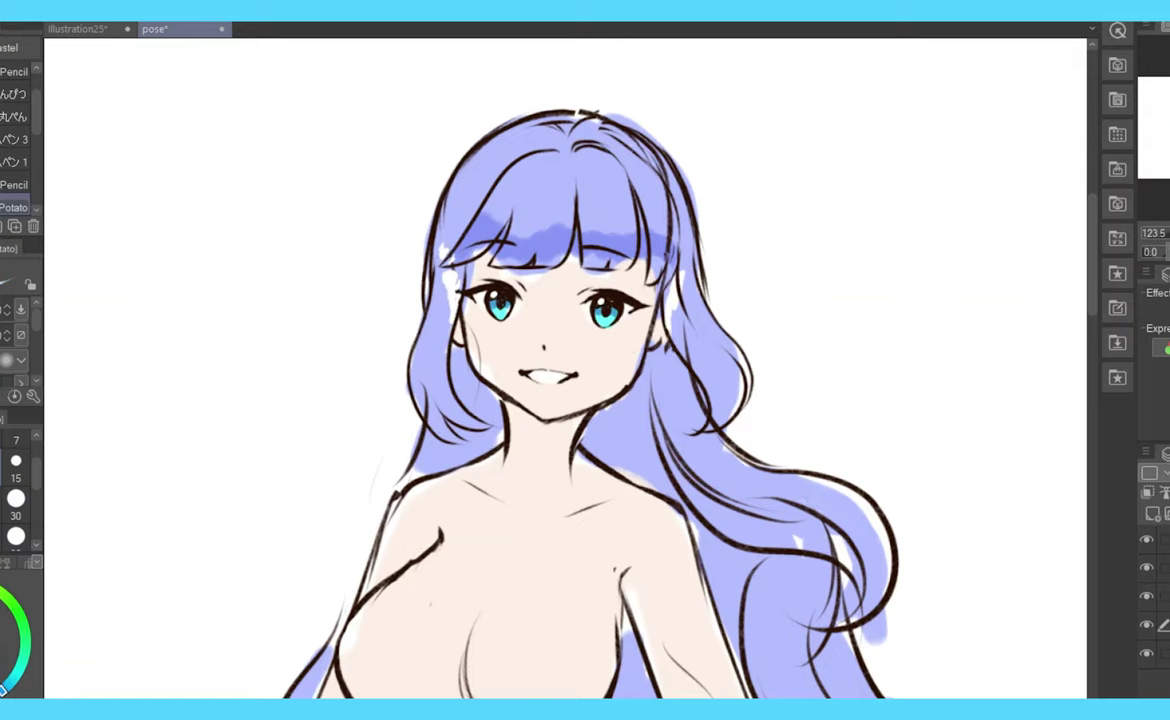
scroll(565, 370, down, 6)
scroll(565, 370, up, 1)
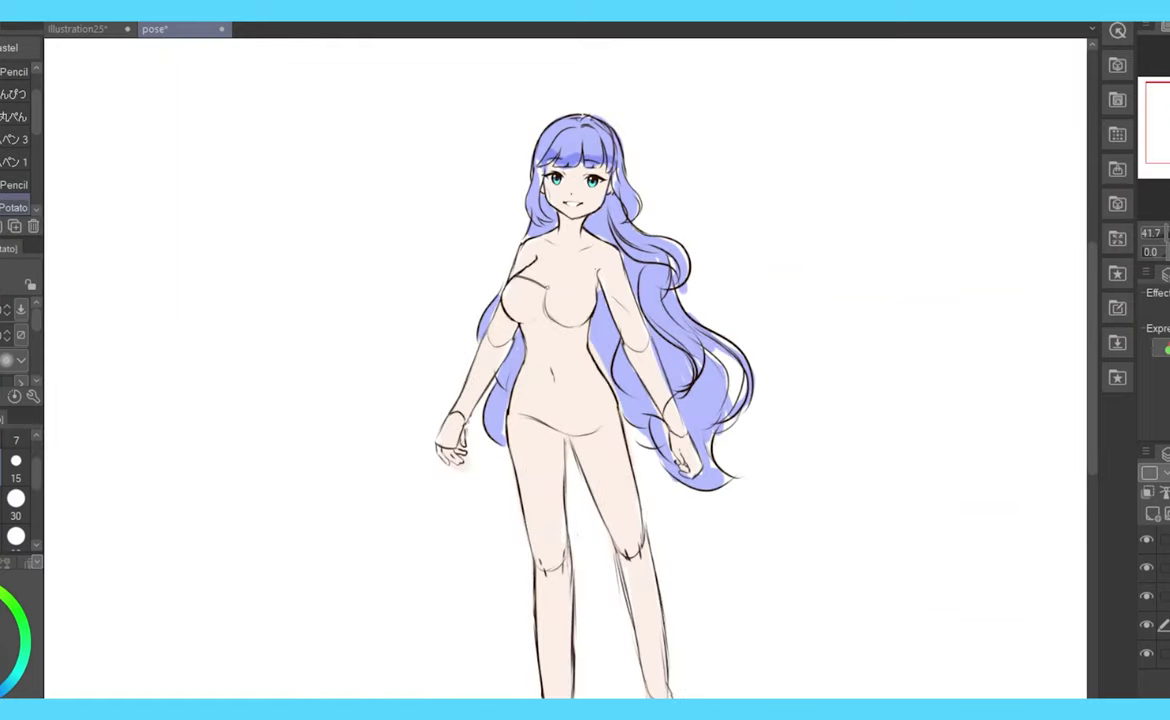
- Paint a strapless dark purple bodysuit with a sweetheart neckline and add orange shoulder sleeves and hip trim
mouse_move(510, 285)
mouse_down()
mouse_move(530, 330)
mouse_move(584, 307)
mouse_move(530, 350)
mouse_move(525, 410)
mouse_move(545, 365)
mouse_up()
key(i)
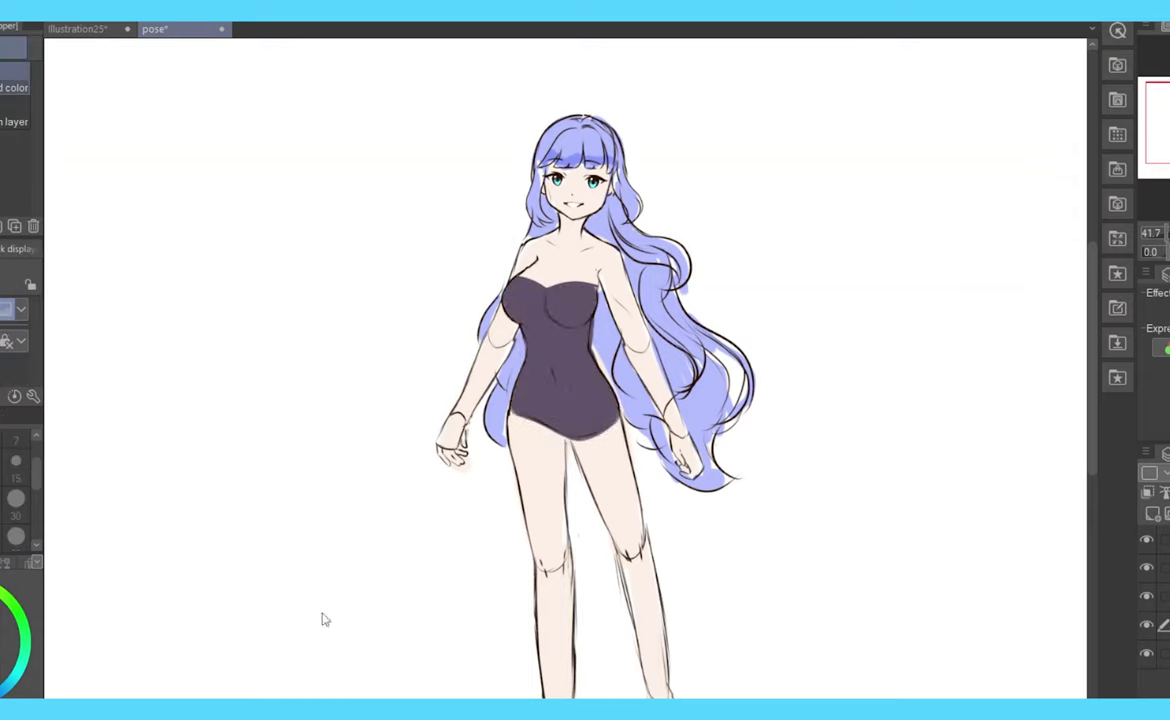
key(p)
drag(603, 248, 622, 278)
drag(514, 240, 526, 265)
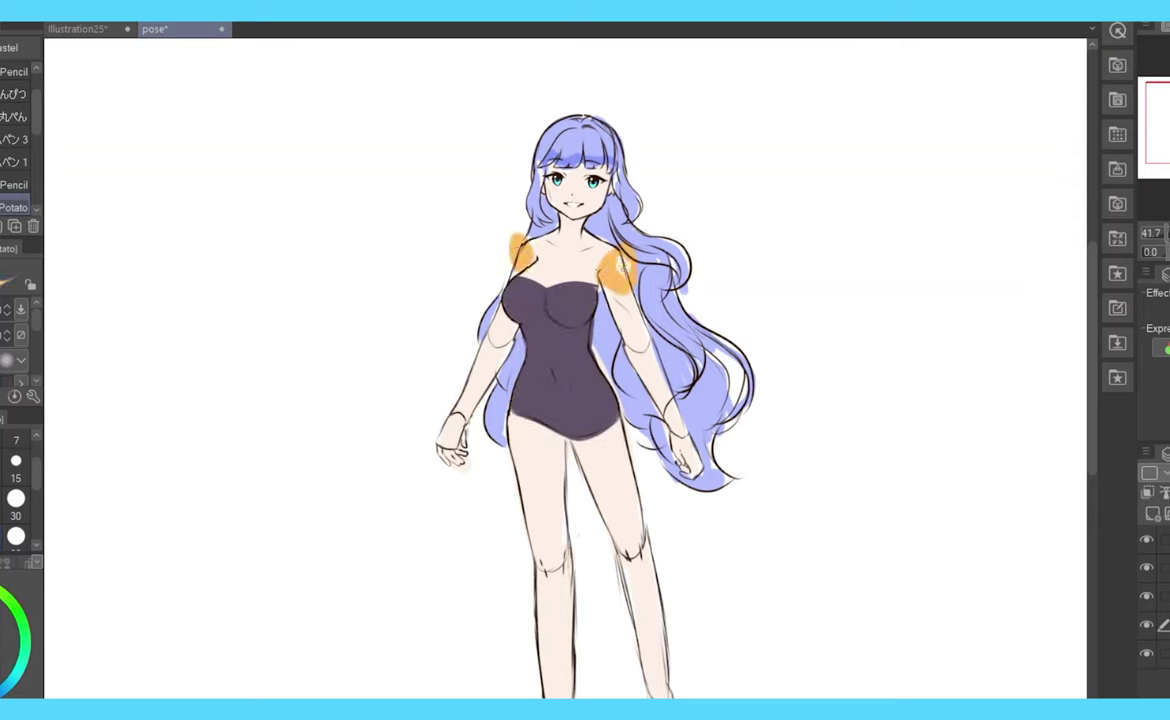
mouse_move(510, 420)
mouse_down()
mouse_move(566, 416)
mouse_move(630, 440)
mouse_up()
- Paint ankle-length blue leggings over both legs
scroll(590, 407, down, 3)
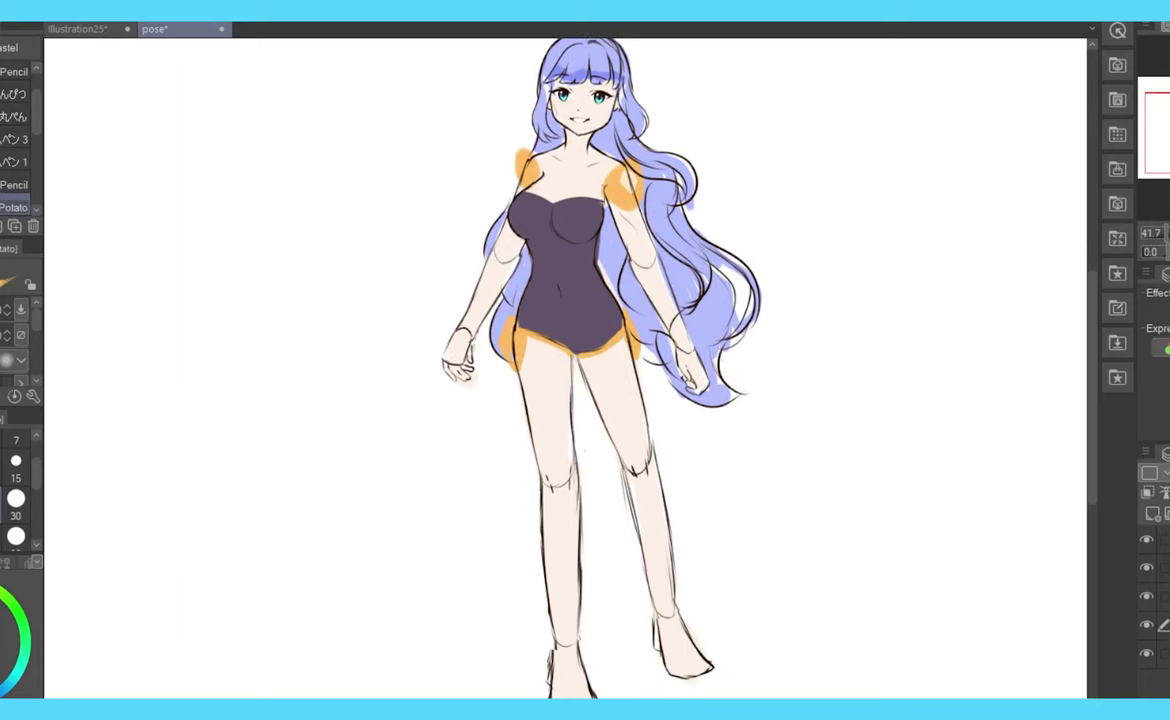
mouse_move(535, 390)
mouse_down()
mouse_move(556, 513)
mouse_move(520, 560)
mouse_move(500, 340)
mouse_move(528, 550)
mouse_move(622, 393)
mouse_move(650, 590)
mouse_up()
key(ctrl+0)
key(h)
- Shade the skin with pink shadows on the neck, arms and cleavage
scroll(595, 172, up, 3)
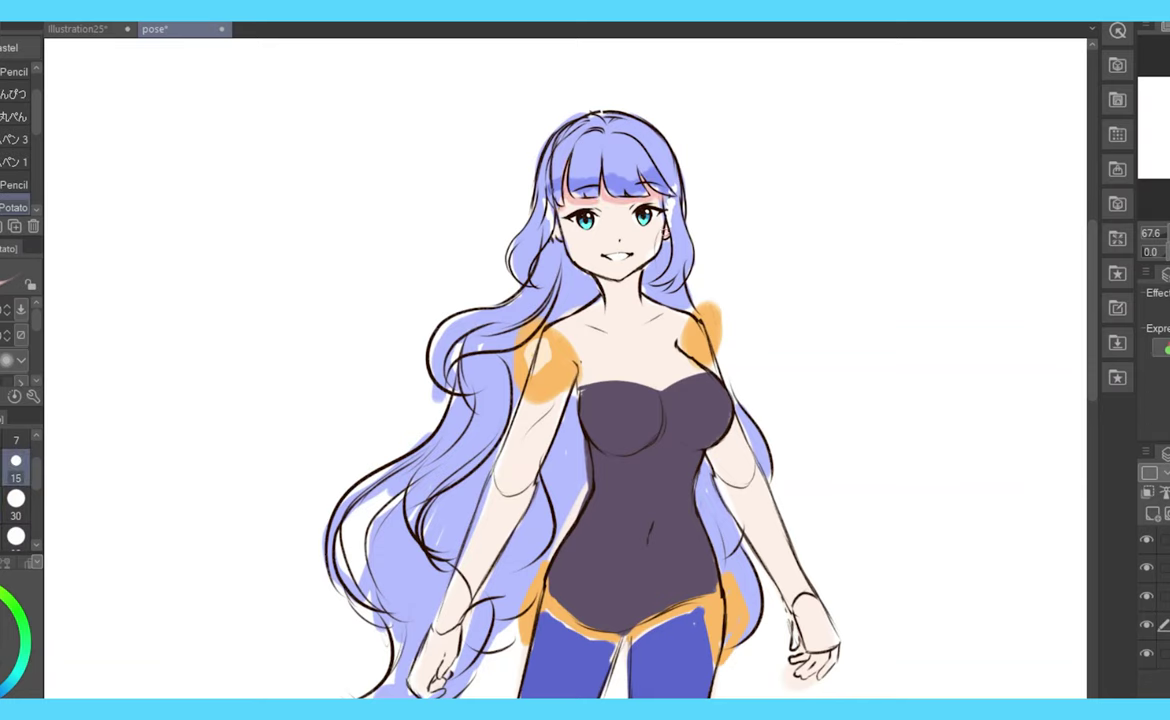
mouse_move(605, 312)
mouse_down()
mouse_move(650, 318)
mouse_move(630, 283)
mouse_up()
drag(508, 362, 430, 575)
drag(650, 390, 670, 396)
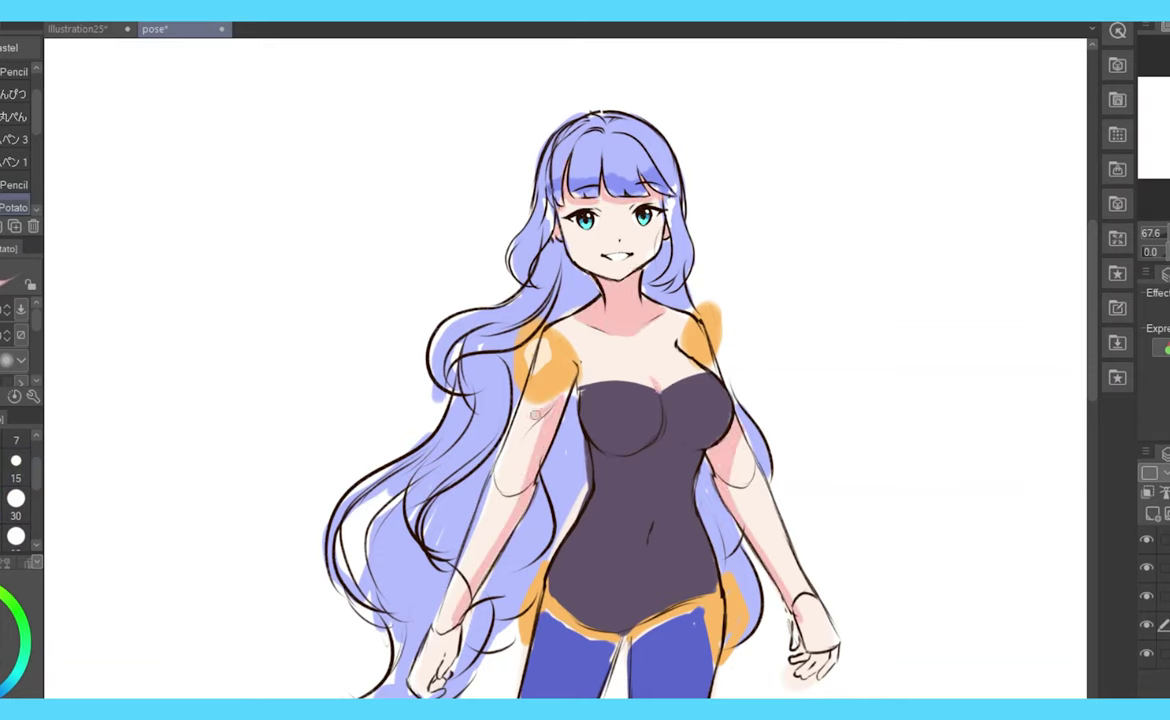
- Add soft pink blush to both cheeks with the Soft airbrush
key(b)
drag(570, 222, 585, 228)
drag(640, 220, 655, 226)
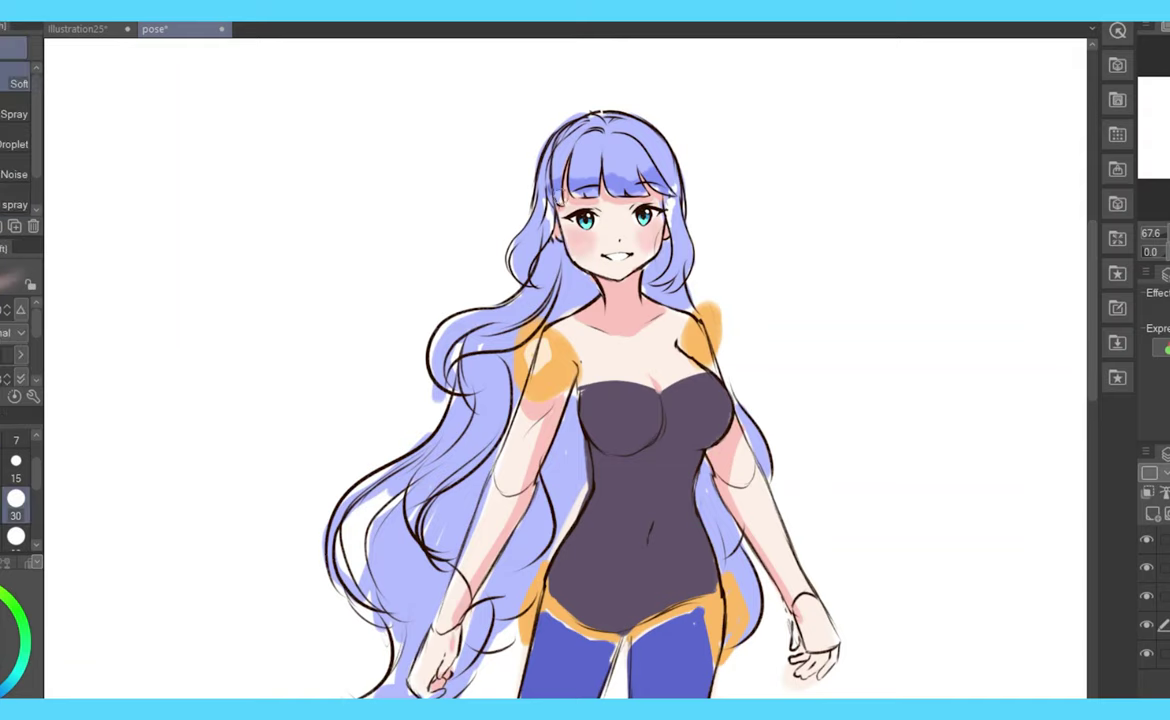
- Add pink highlights across the top of the hair and paint loose lavender strands flowing out on both sides
key(ctrl+minus)
key(h)
key(p)
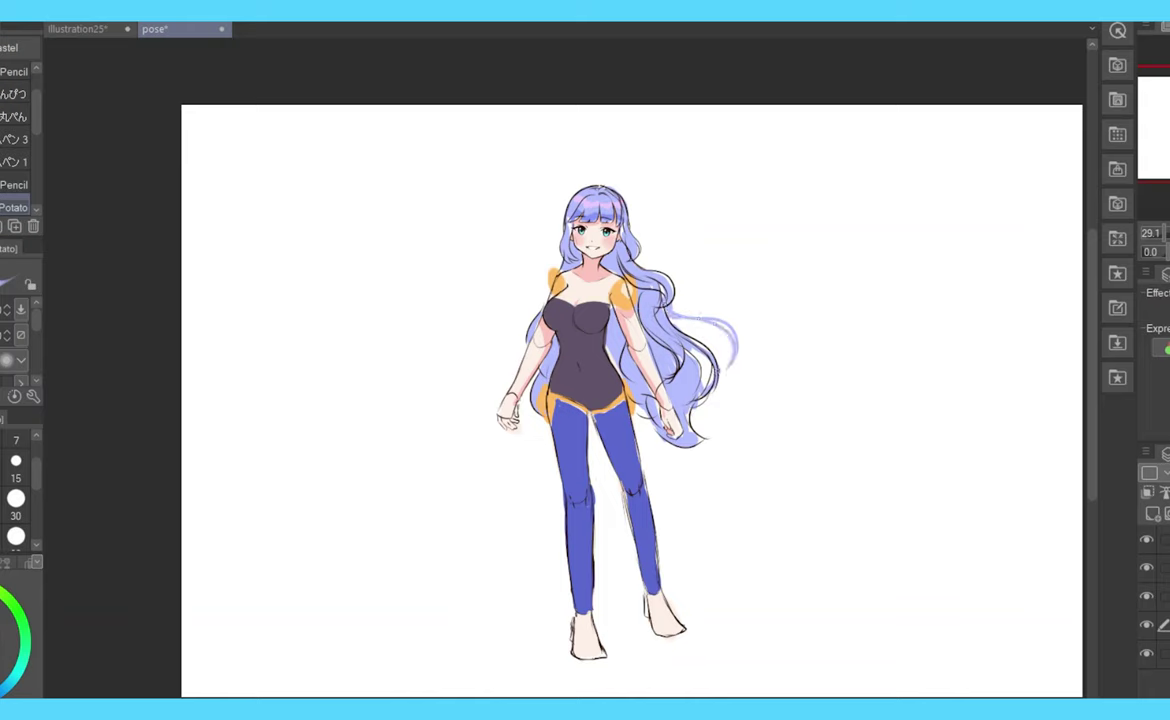
click(15, 498)
drag(642, 280, 712, 268)
mouse_move(546, 282)
mouse_down()
mouse_move(508, 360)
mouse_move(515, 345)
mouse_up()
- Recolour the skin of the face, chest and arms brown and add an orange beaded necklace and earrings
mouse_move(540, 390)
mouse_down()
mouse_move(545, 305)
mouse_move(603, 282)
mouse_move(600, 365)
mouse_up()
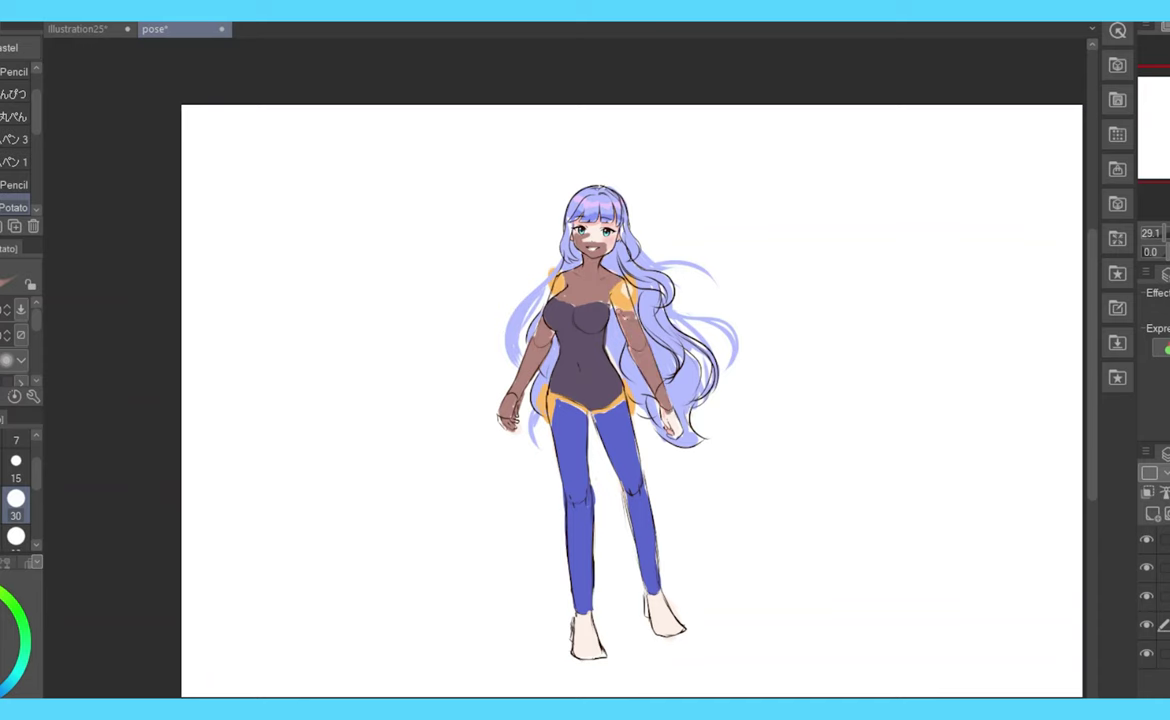
scroll(558, 174, up, 3)
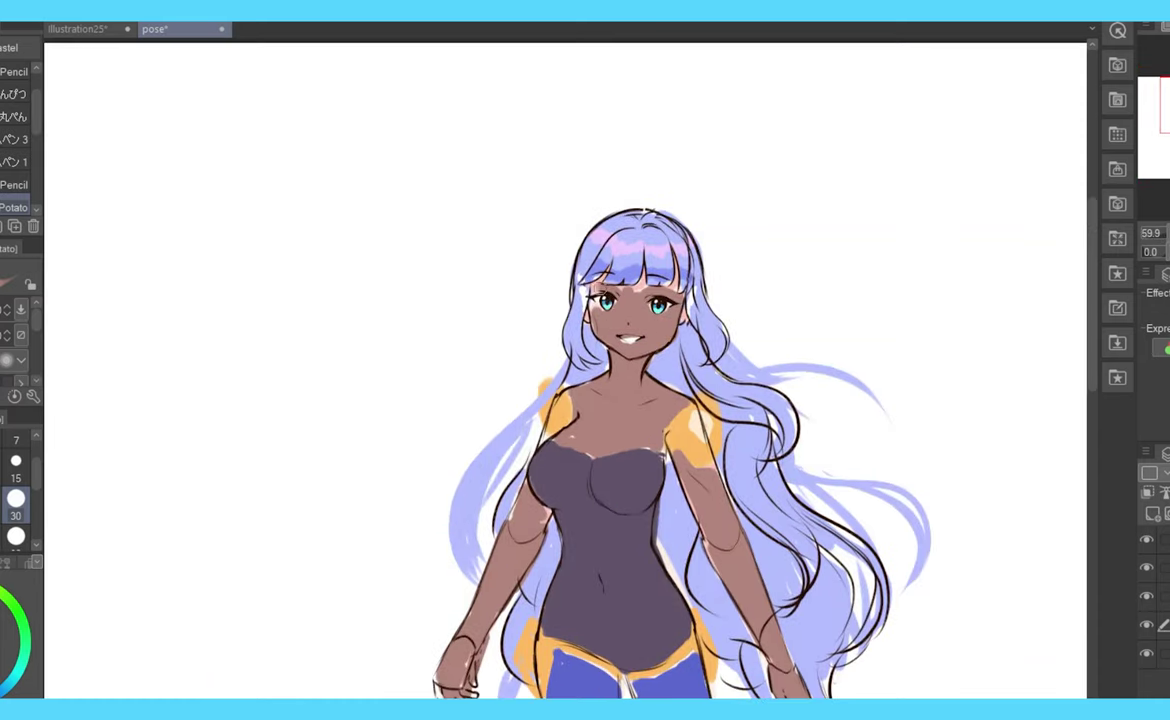
click(16, 465)
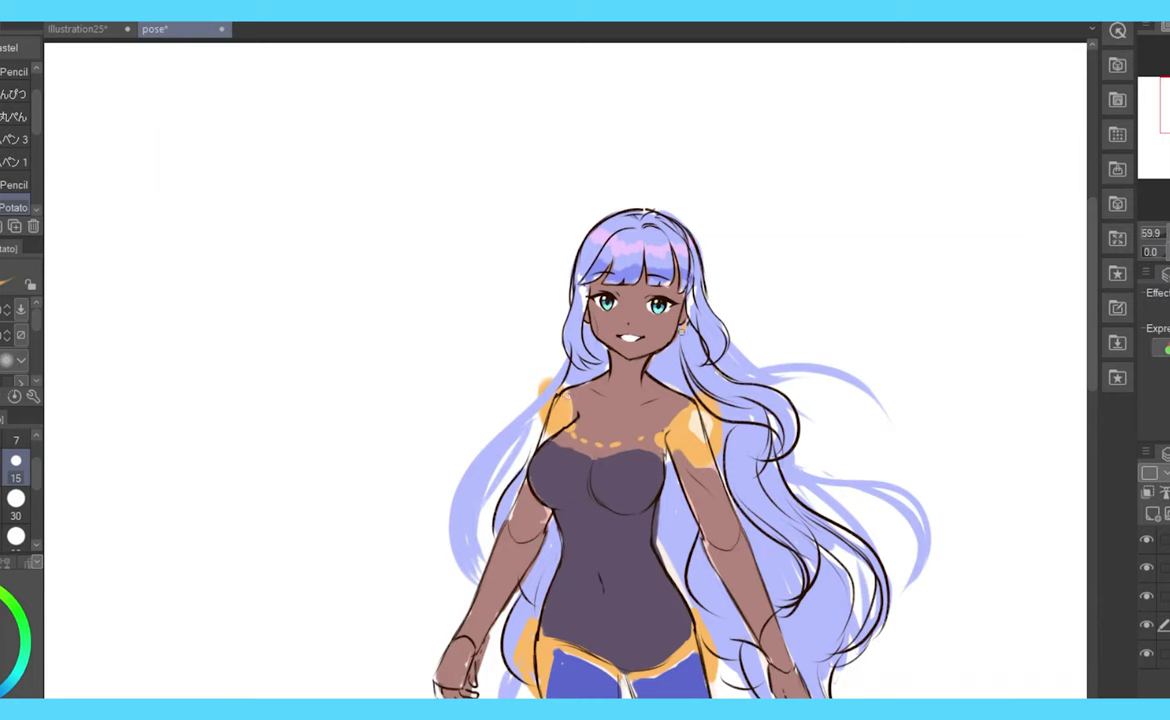
- Try pale skin patches on the arms and face
drag(1154, 113, 1149, 125)
drag(568, 405, 561, 452)
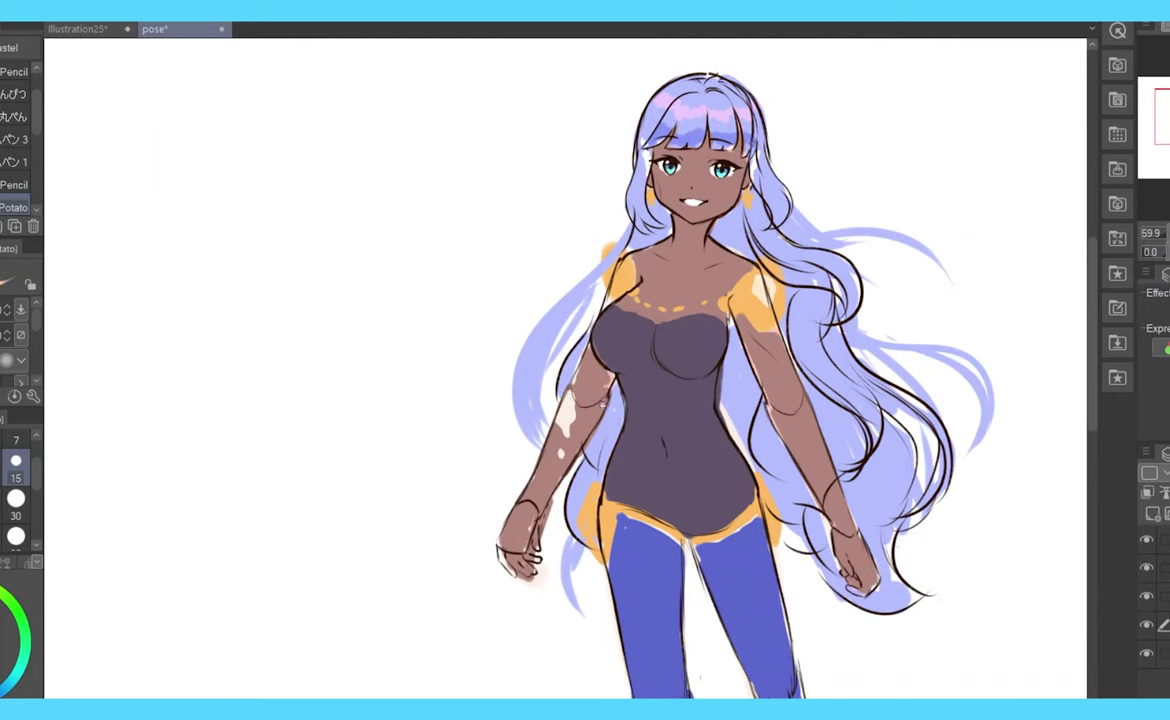
scroll(420, 180, down, 5)
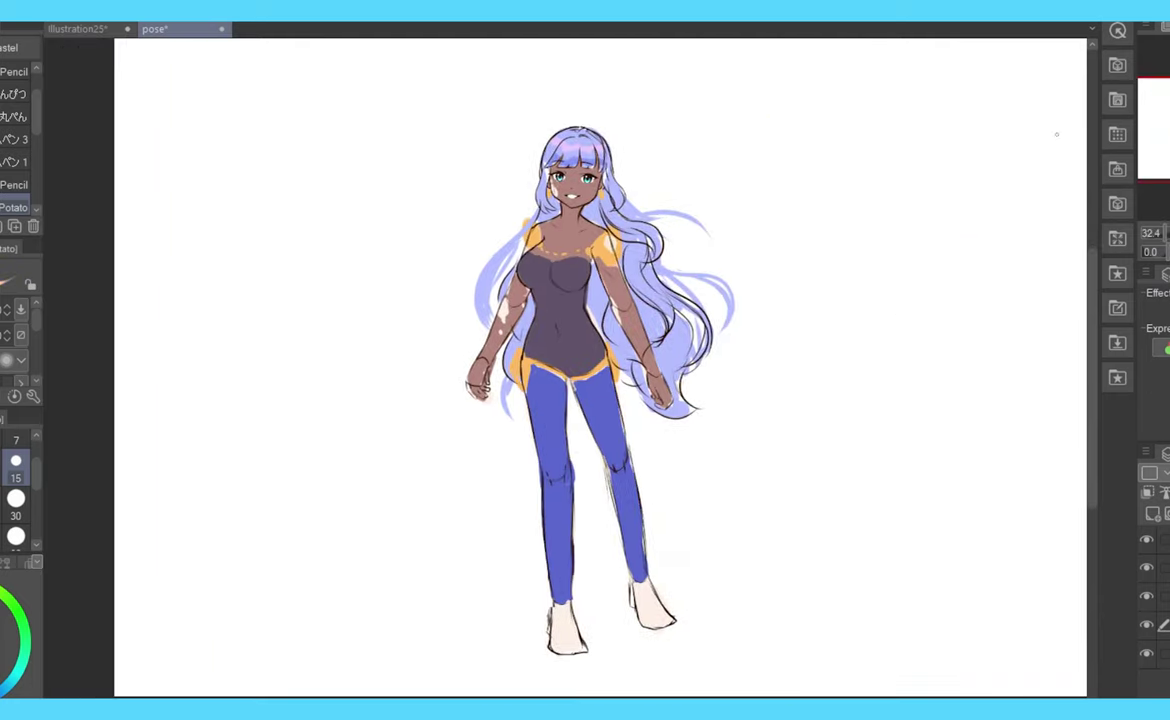
- Decorate the leggings with pale yellow stars and a crescent moon and trim the bodysuit's neckline in pale yellow
key(i)
key(p)
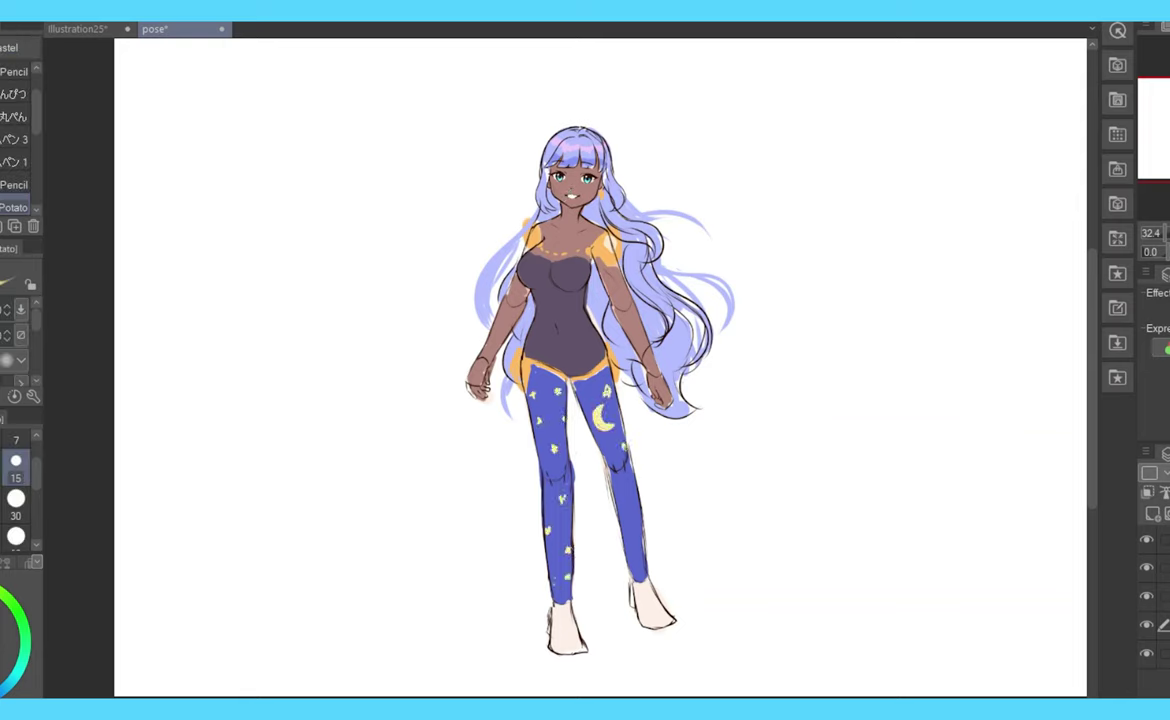
key(minus)
key(minus)
key(minus)
key(minus)
key(minus)
key(minus)
key(minus)
key(minus)
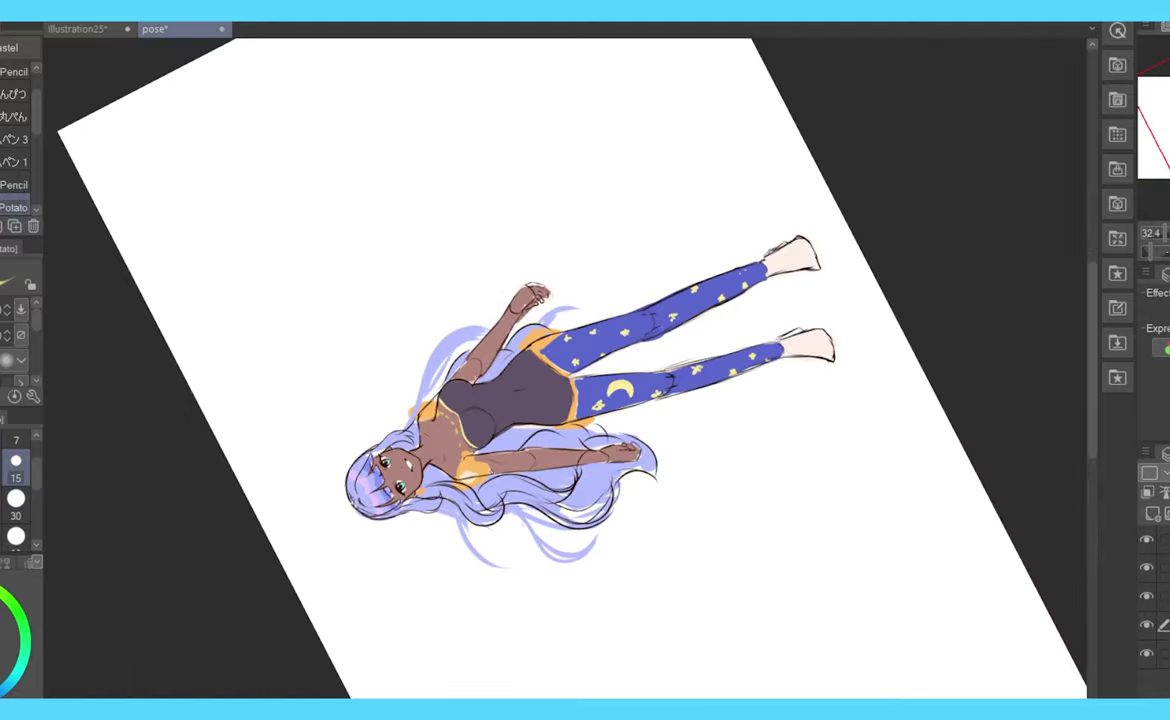
key(asciicircum)
key(asciicircum)
key(asciicircum)
key(asciicircum)
key(asciicircum)
key(asciicircum)
key(asciicircum)
key(asciicircum)
scroll(565, 370, up, 3)
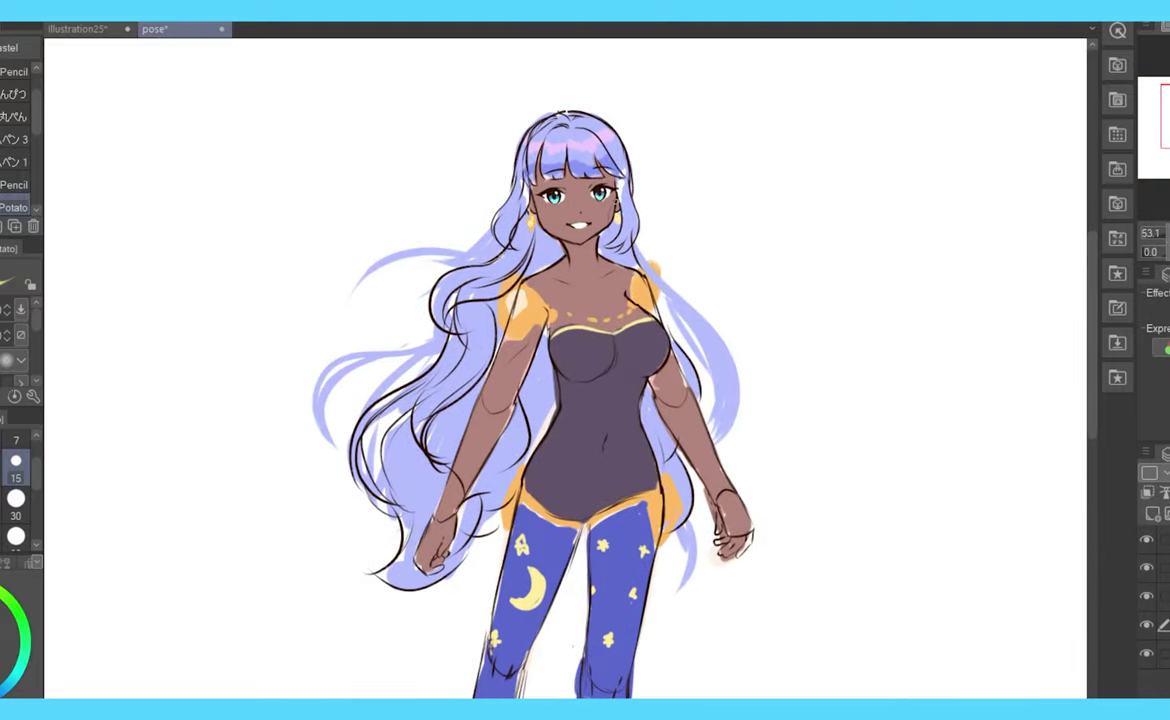
- Paint dark purple heeled shoes on both feet and colour the exposed foot skin brown
scroll(565, 370, down, 5)
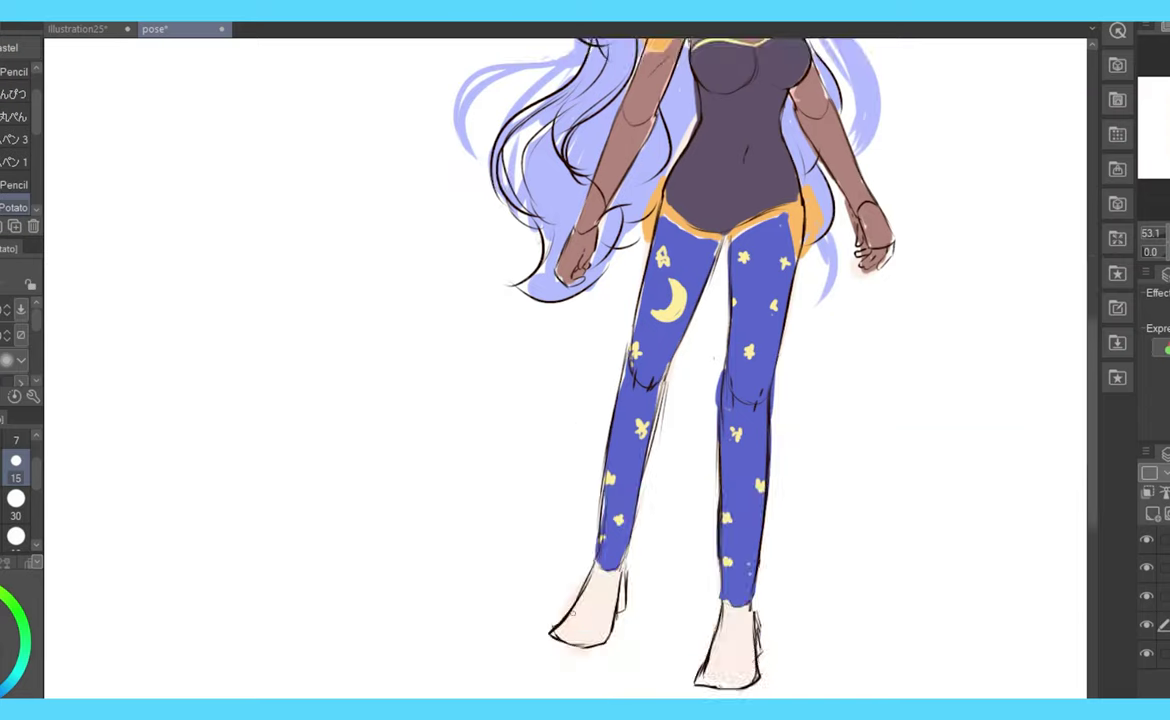
drag(560, 630, 615, 590)
mouse_move(705, 680)
mouse_down()
mouse_move(745, 668)
mouse_move(755, 645)
mouse_up()
key(ctrl+0)
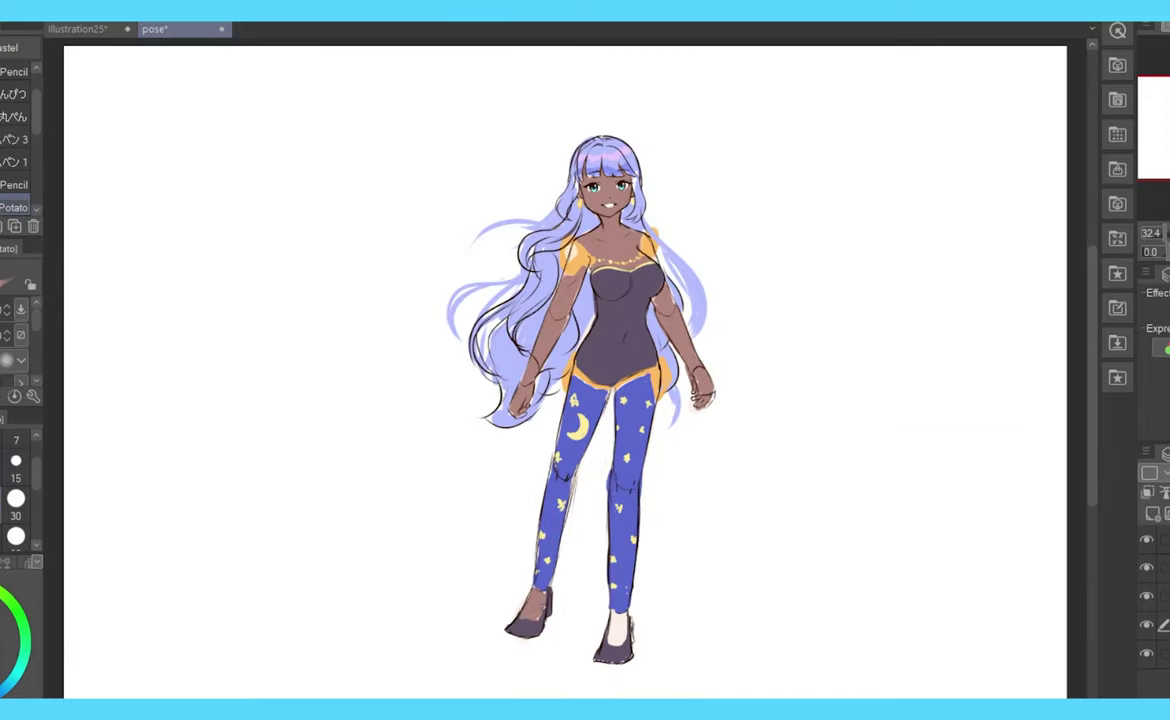
- Add another loose lavender hair strand curving outward beside the arm and fill out the flowing hair
drag(700, 240, 724, 329)
drag(460, 265, 490, 395)
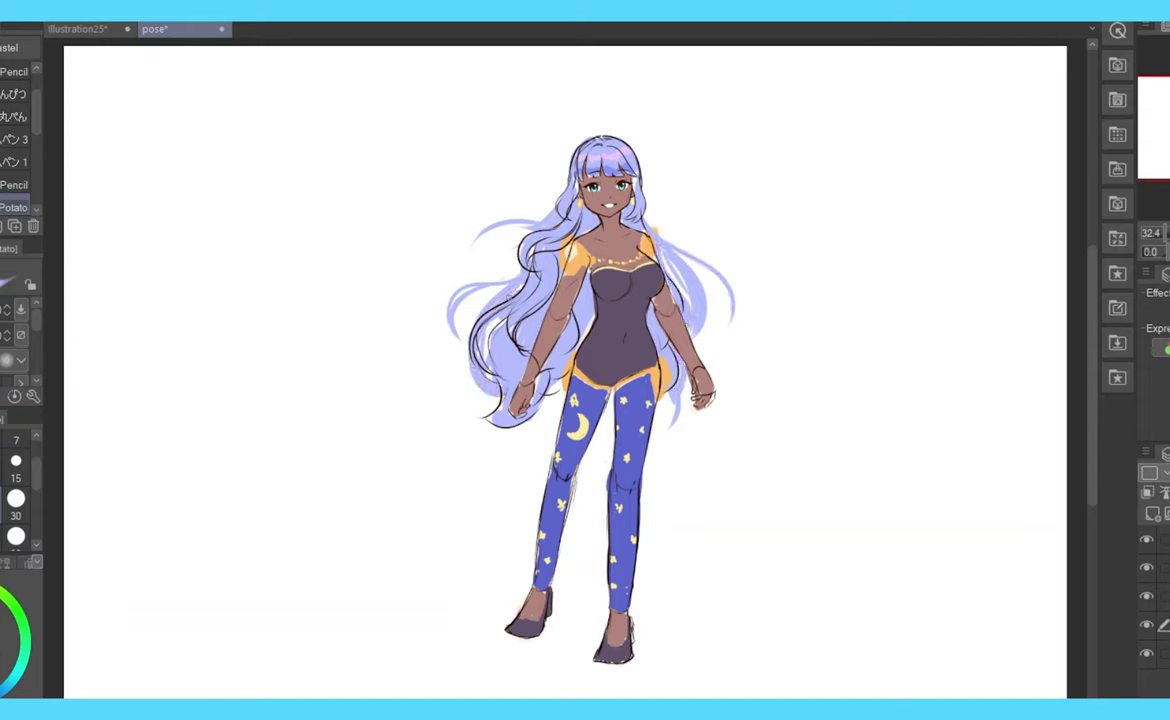
- Fill out the lavender hair beside the arm and dot pale yellow beads across the crown of the hair
drag(658, 258, 687, 240)
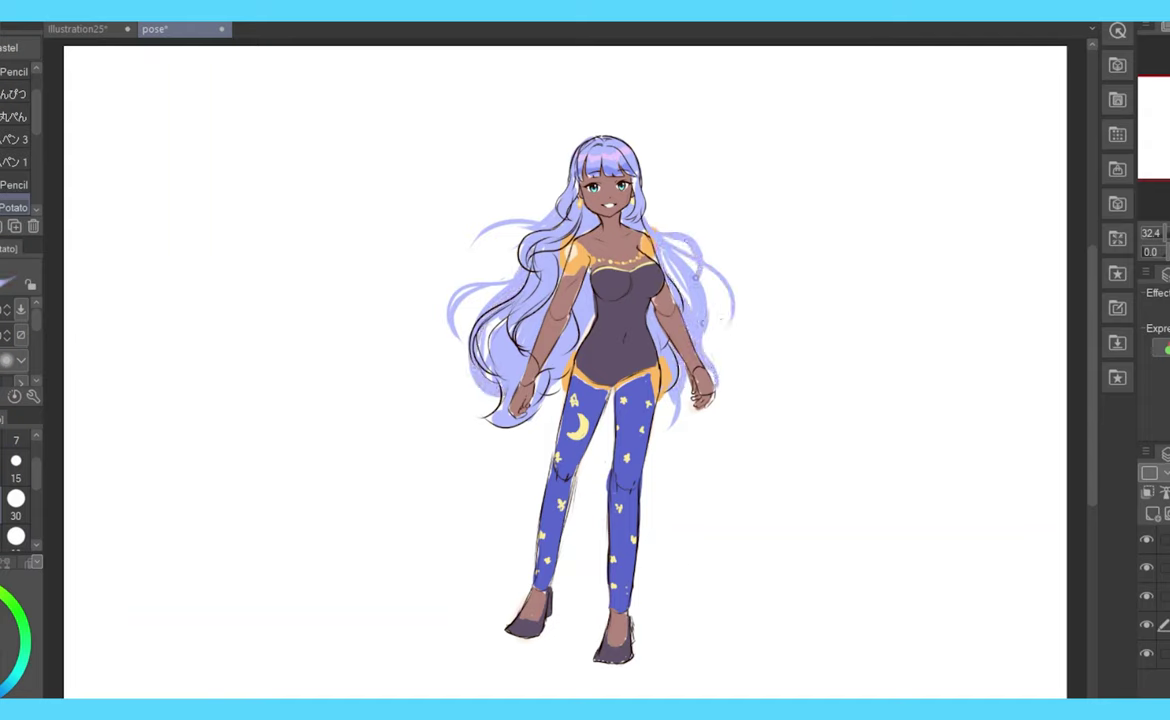
key(h)
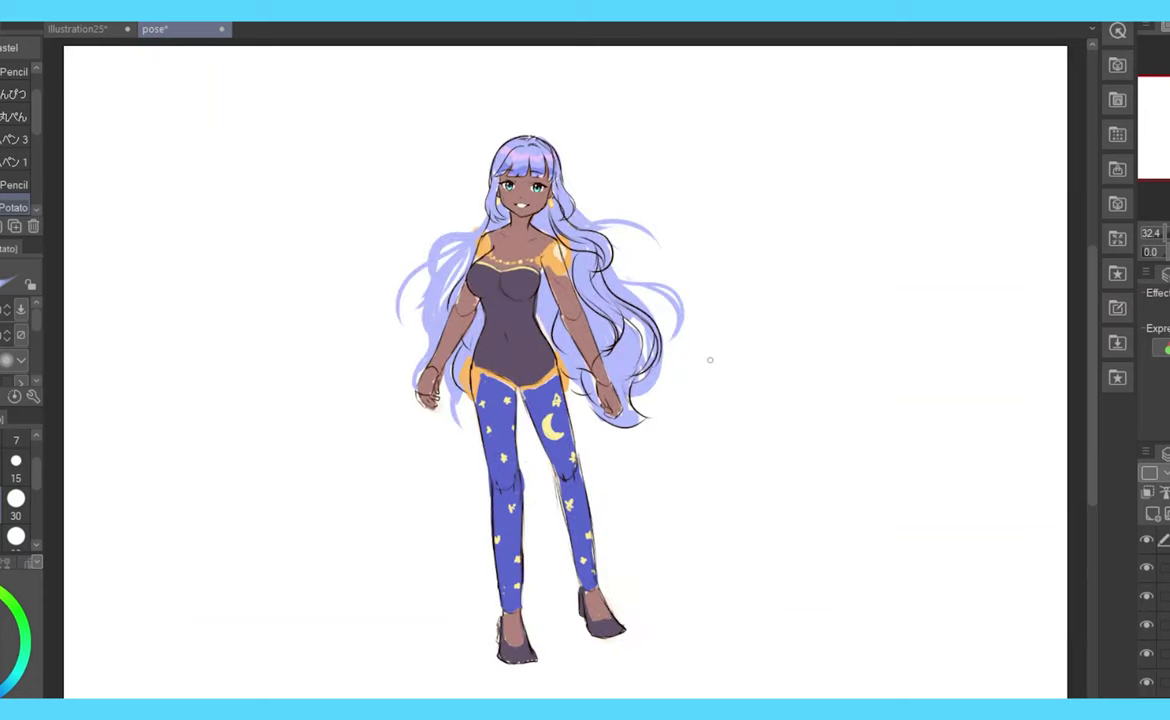
key(x)
key(h)
key(i)
key(p)
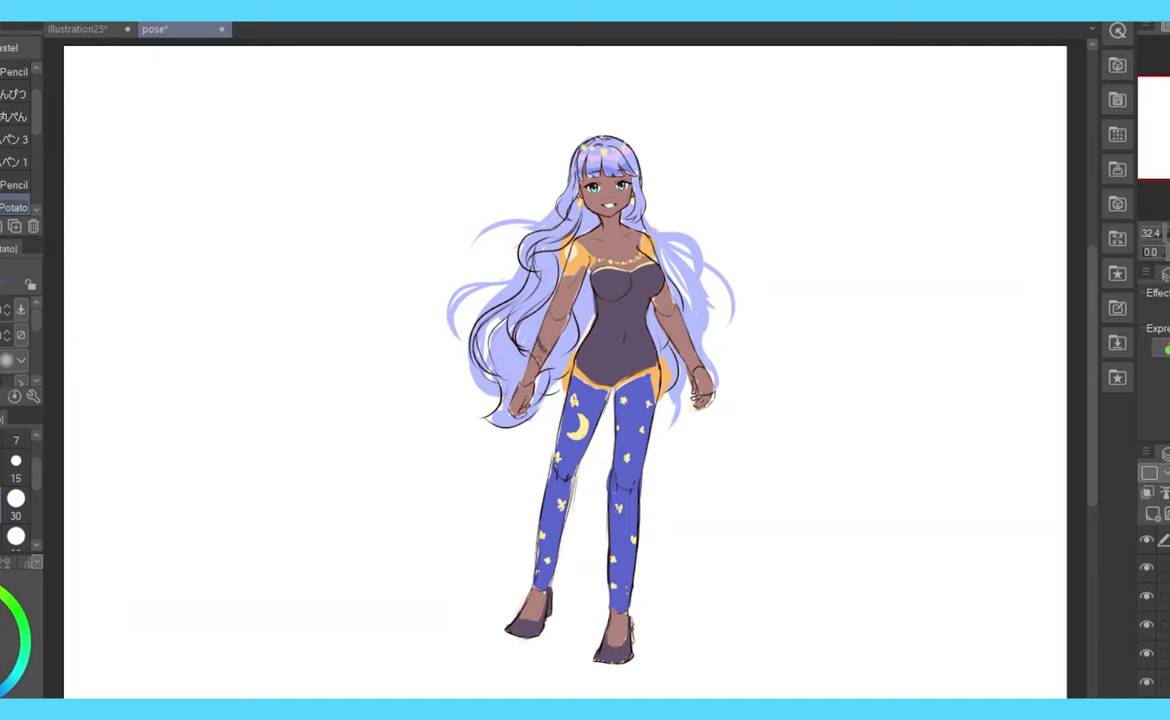
- Paint a dark crossed forearm band with an orange gem and add a pale highlight to the orange hip trim
key(p)
key(p)
key(p)
key(p)
key(h)
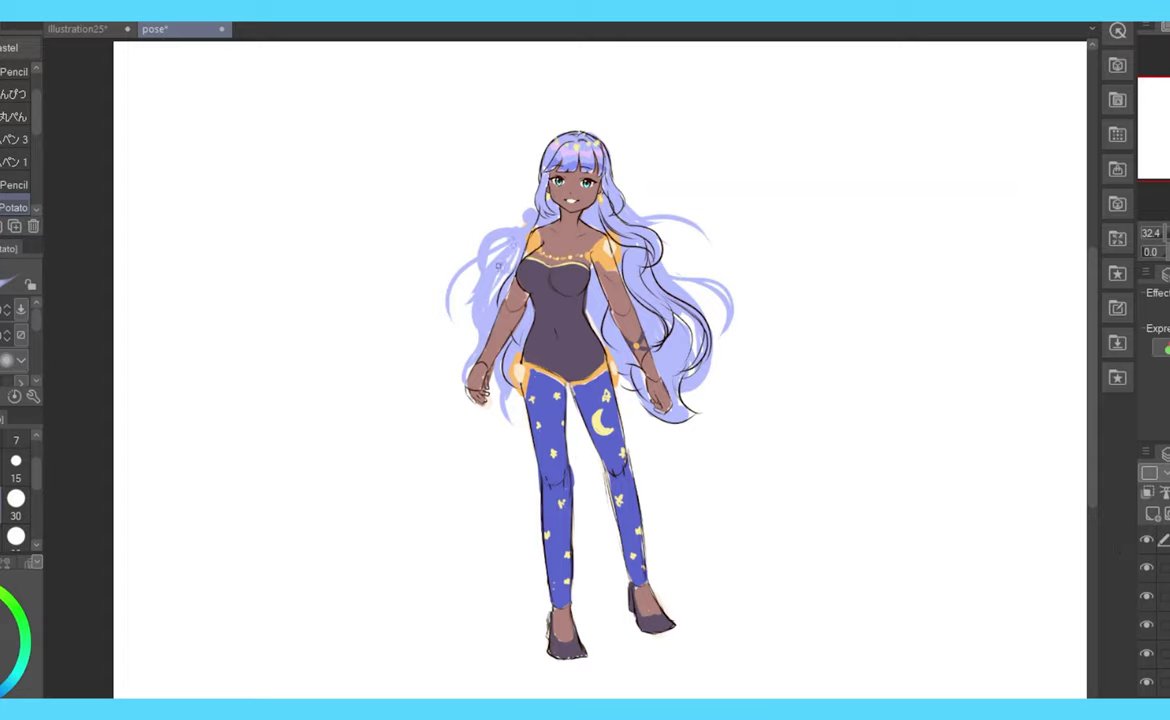
- Dot a trail of orange beads down the loose lavender hair beside the shoulder
alt+click(600, 250)
click(498, 270)
scroll(565, 360, up, 5)
drag(565, 250, 565, 650)
mouse_move(565, 160)
mouse_down()
mouse_move(706, 501)
mouse_move(565, 560)
mouse_move(565, 160)
mouse_up()
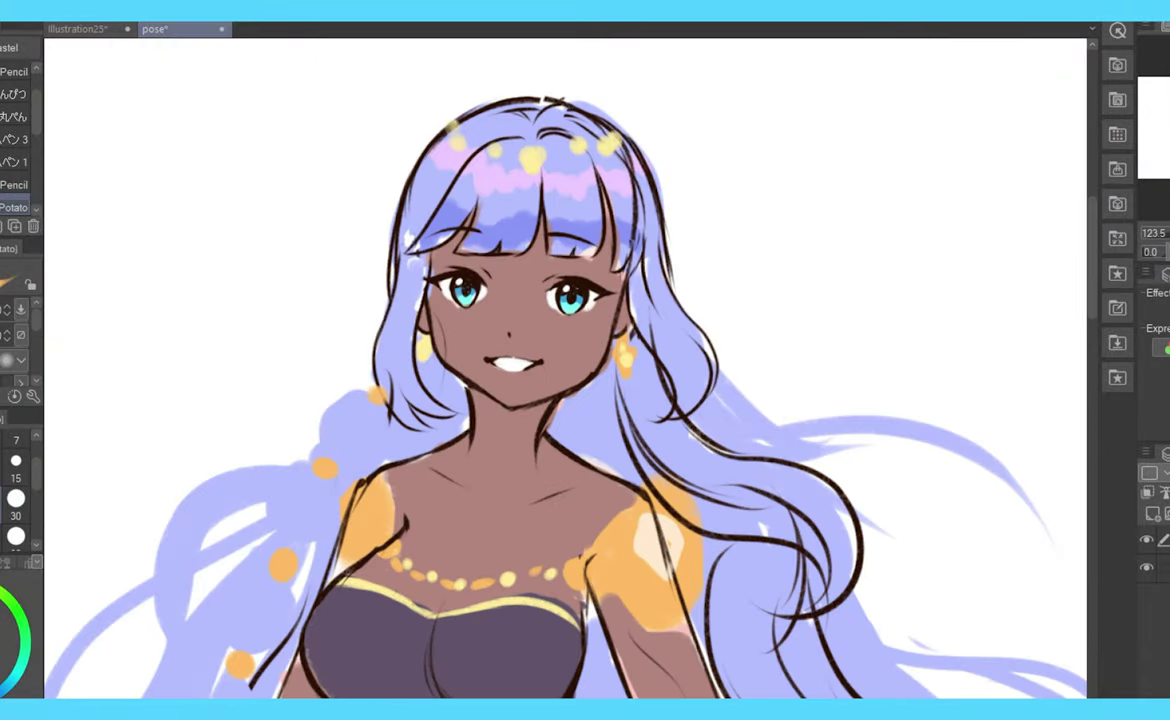
scroll(565, 360, down, 3)
scroll(243, 399, up, 1)
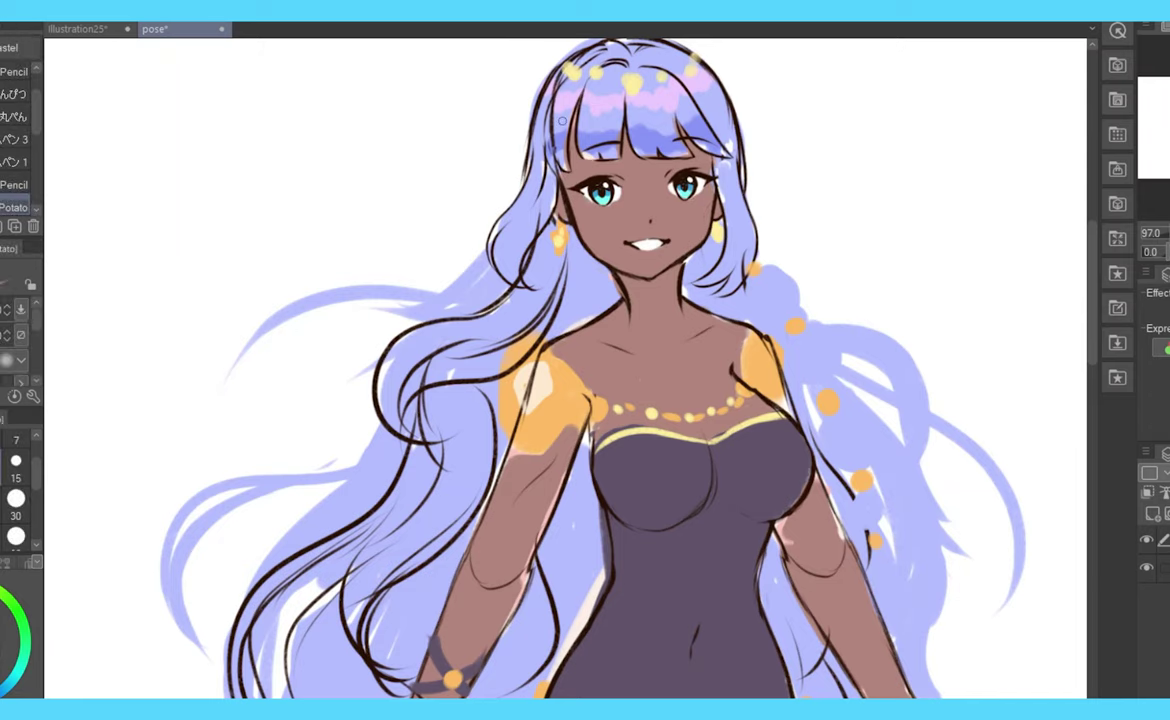
- Lasso the whole figure and reposition it on the canvas
key(ctrl+0)
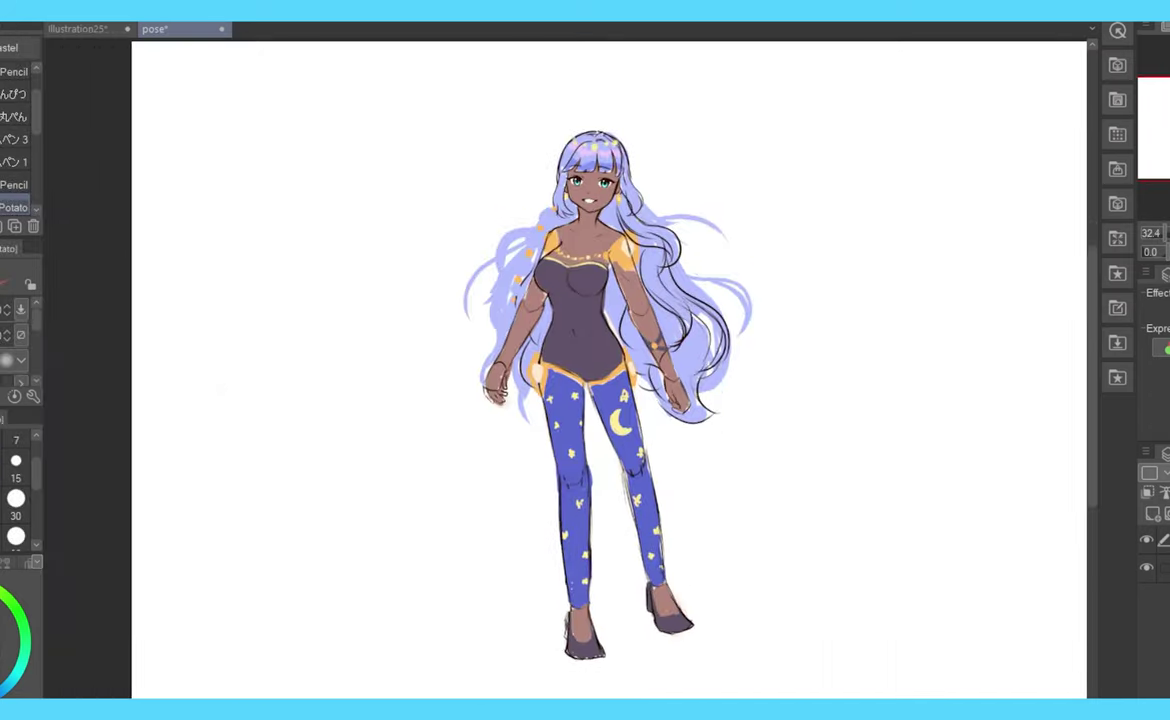
key(ctrl+minus)
drag(520, 172, 515, 175)
key(ctrl+t)
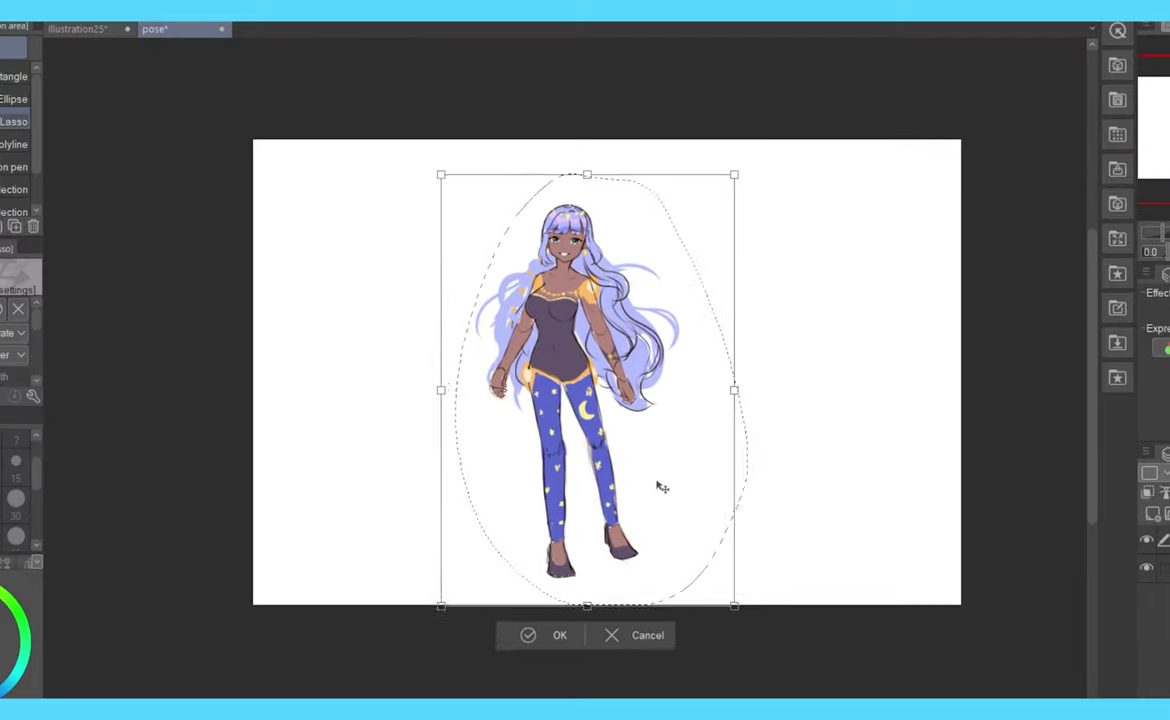
drag(658, 483, 651, 464)
key(Return)
- Duplicate the figure and place a mirrored copy beside the original
key(ctrl+c)
key(ctrl+v)
key(ctrl+t)
drag(650, 368, 757, 368)
key(ctrl+plus)
mouse_move(1054, 194)
mouse_down()
mouse_move(1040, 162)
mouse_move(1050, 188)
mouse_up()
key(Return)
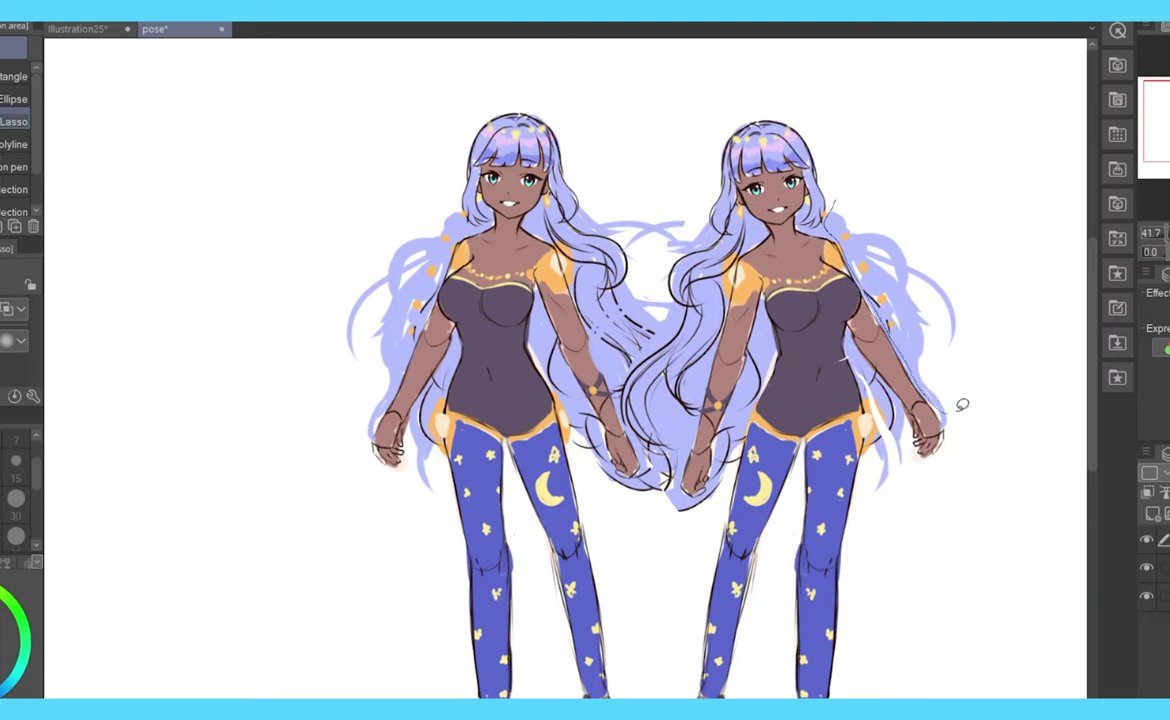
- Lasso and delete the long flowing hair on both sides of the copied figure, leaving only short hair
mouse_move(690, 203)
mouse_down()
mouse_move(595, 470)
mouse_move(688, 208)
mouse_move(610, 305)
mouse_move(662, 192)
mouse_up()
key(Delete)
key(ctrl+d)
key(Delete)
key(ctrl+d)
drag(705, 272, 690, 280)
key(Delete)
key(ctrl+d)
mouse_move(830, 342)
mouse_down()
mouse_move(805, 422)
mouse_move(828, 300)
mouse_up()
key(Delete)
key(ctrl+d)
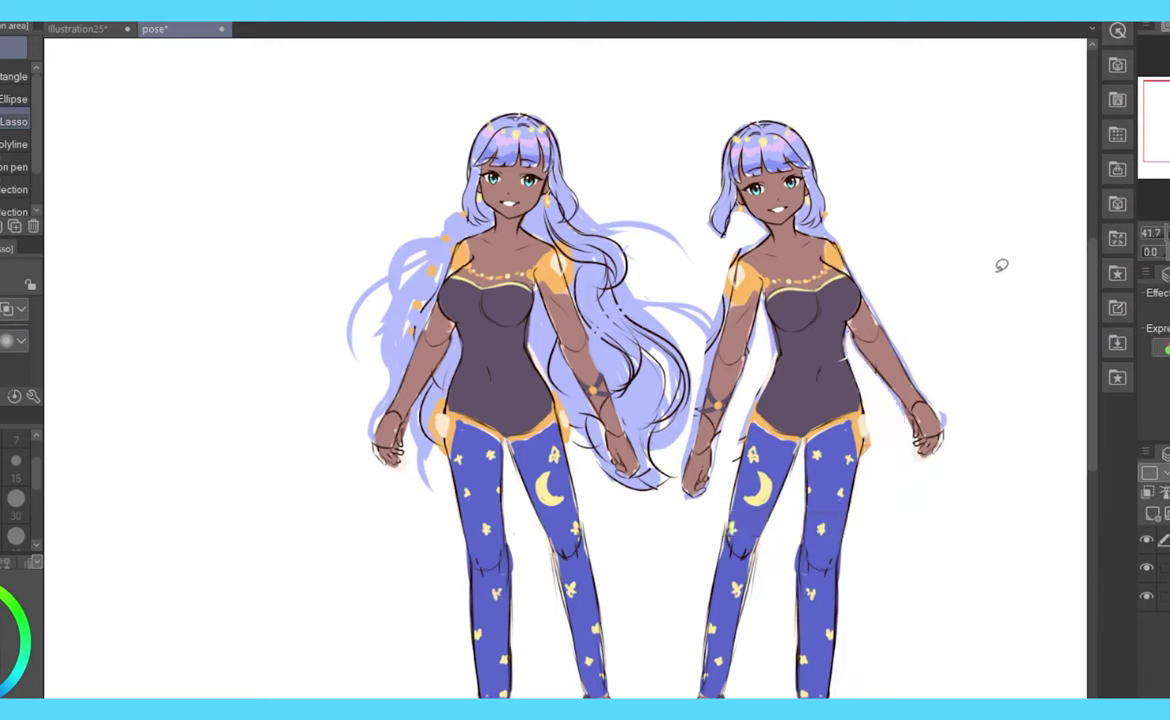
drag(665, 264, 645, 378)
key(Delete)
key(ctrl+d)
drag(750, 190, 730, 208)
key(Delete)
key(ctrl+d)
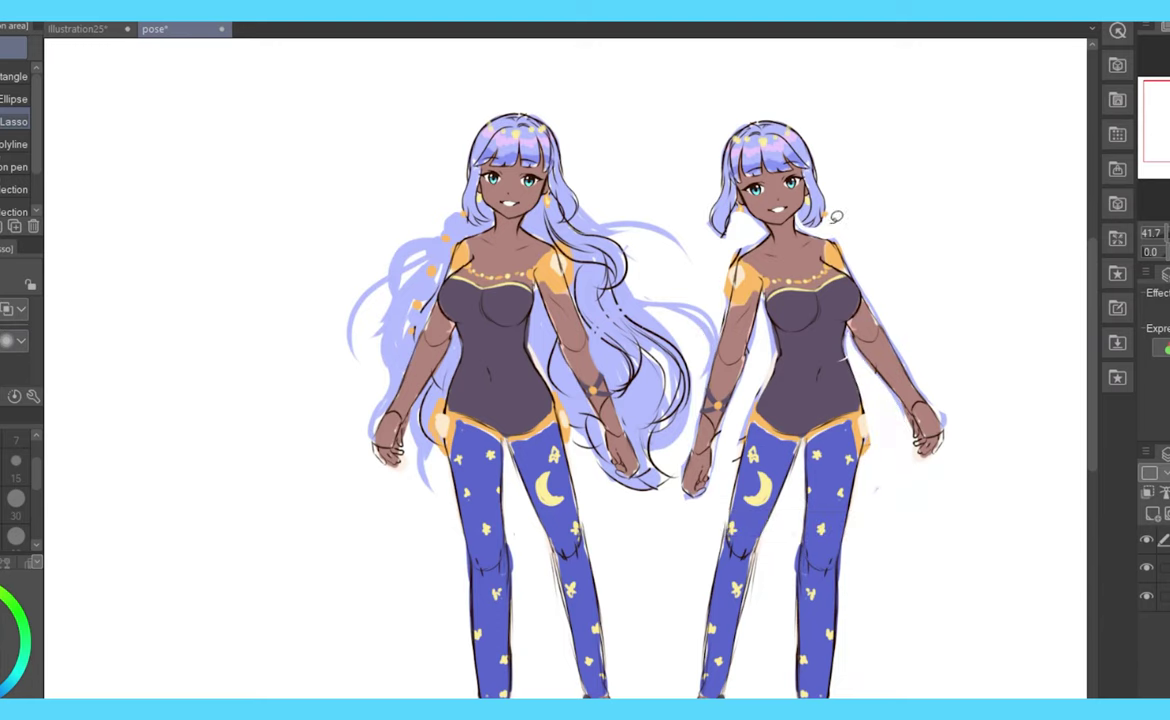
- Paint the copied figure's hair white and restyle it as a short cut with swept bangs and outward-flipped ends
key(p)
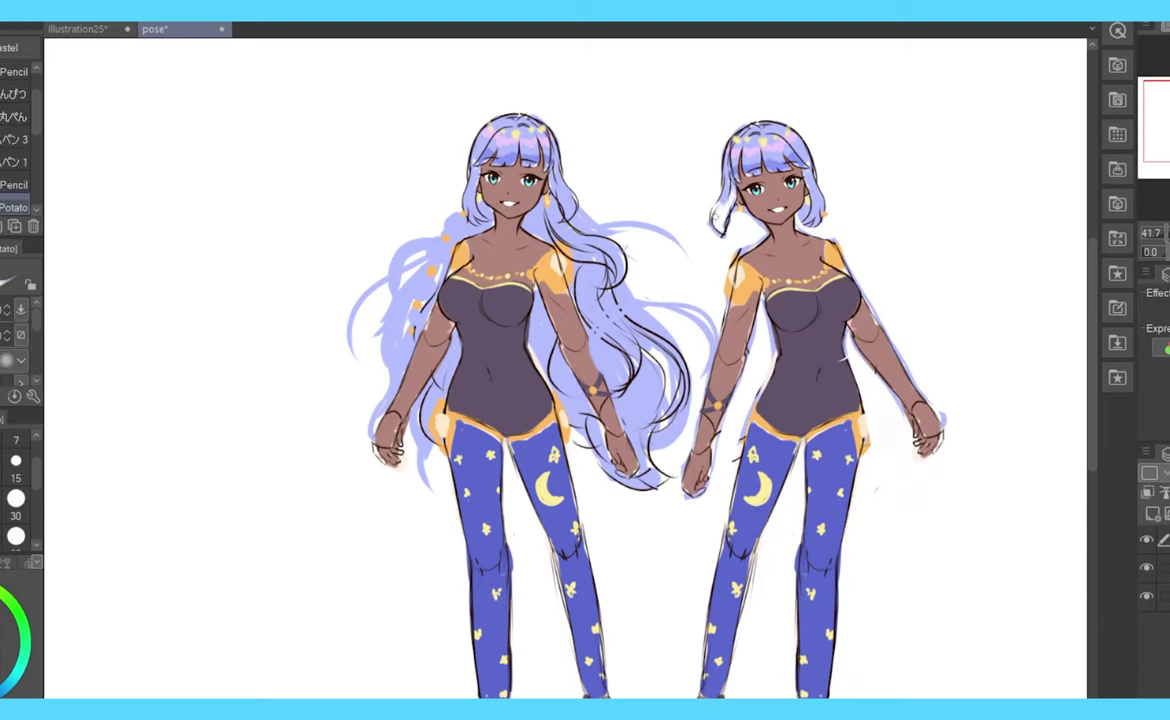
mouse_move(728, 140)
mouse_down()
mouse_move(745, 200)
mouse_move(722, 125)
mouse_move(676, 140)
mouse_up()
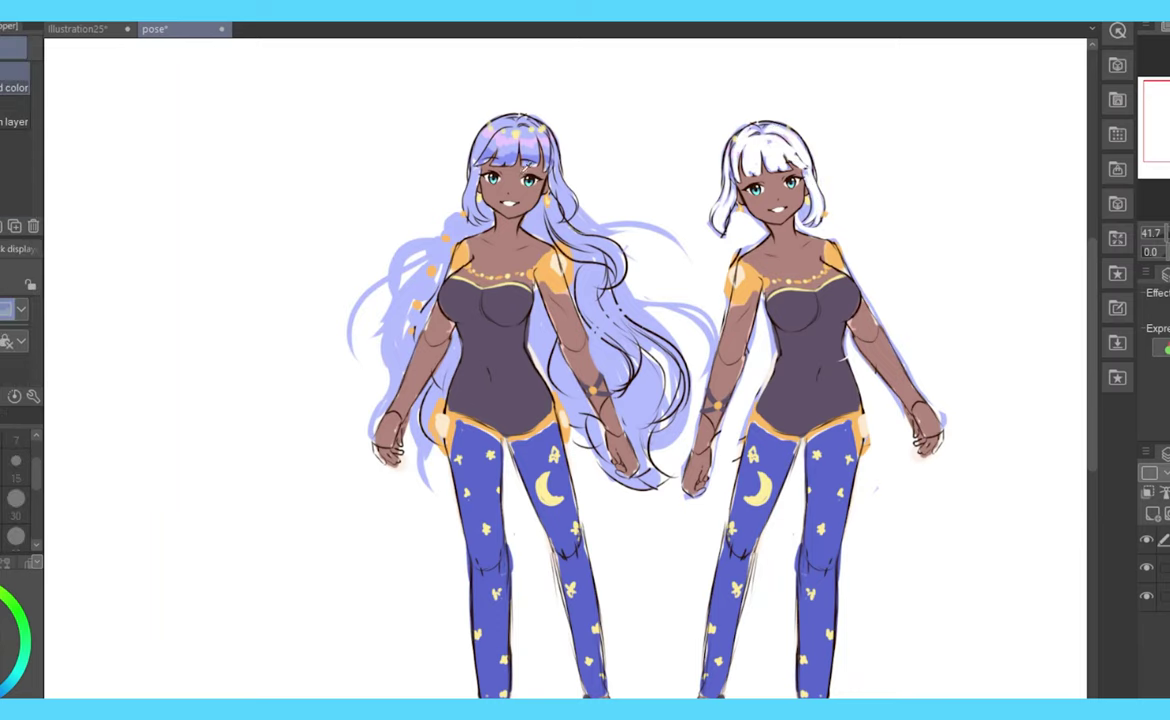
key(e)
key(p)
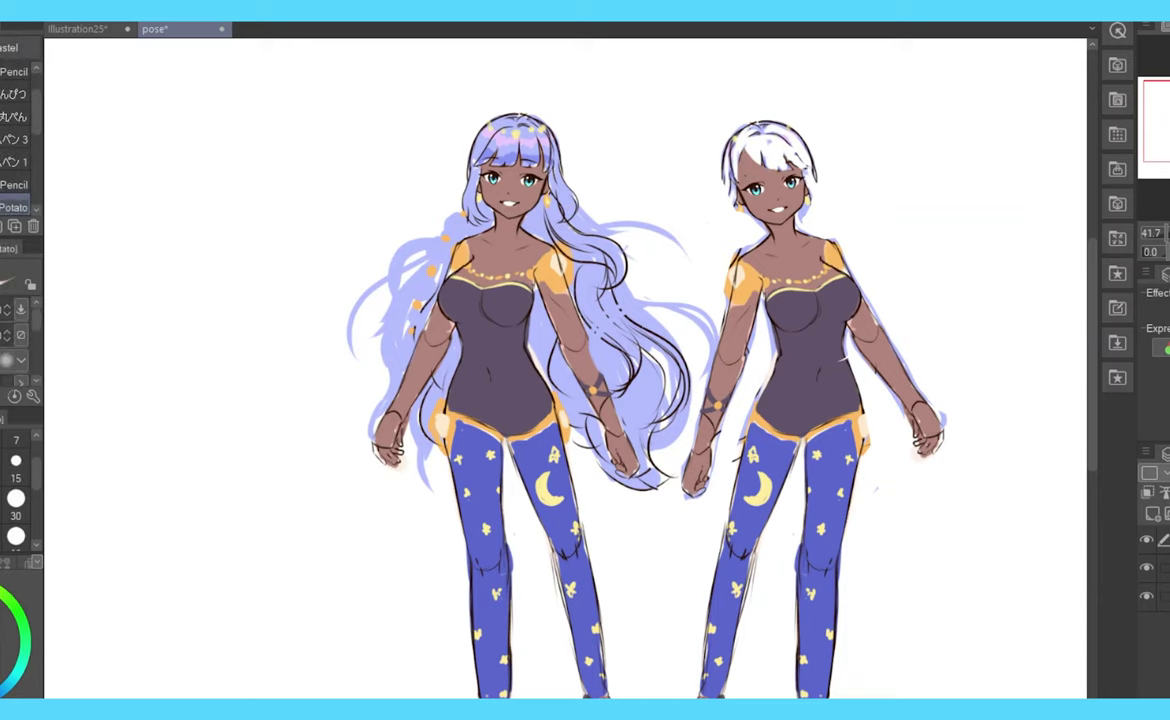
drag(678, 150, 735, 140)
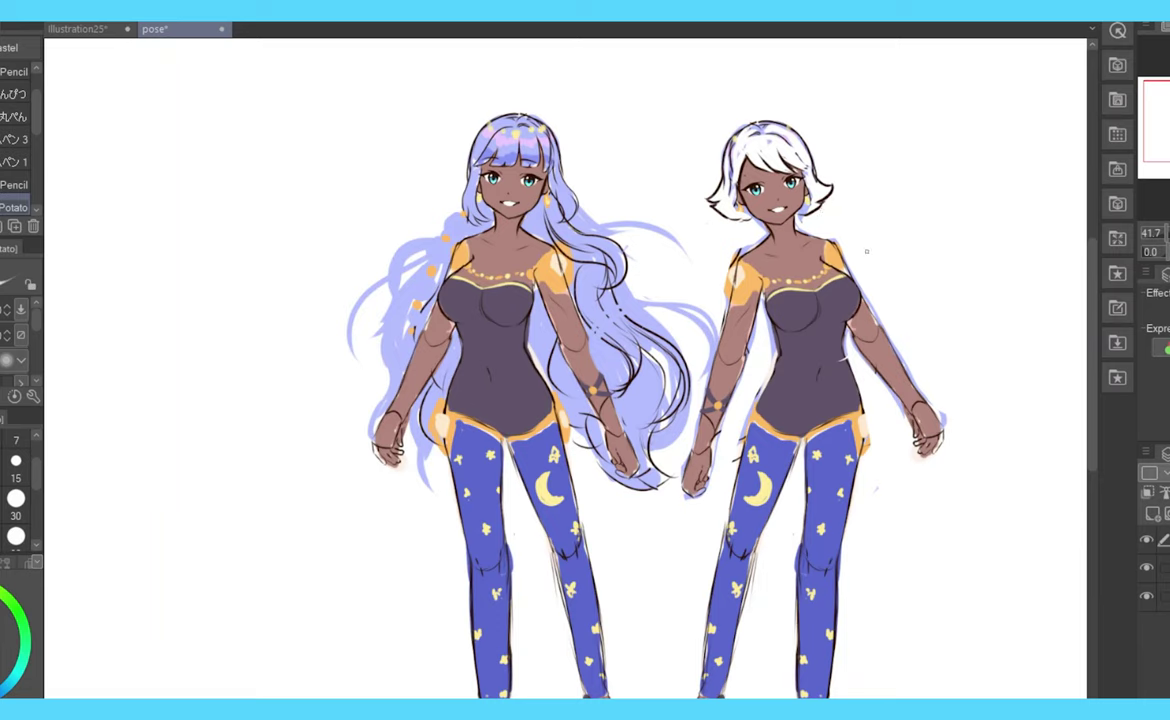
- Paint the copied figure's bodysuit white and extend it into a flared white skirt
mouse_move(770, 300)
mouse_down()
mouse_move(834, 315)
mouse_move(821, 295)
mouse_move(782, 337)
mouse_move(831, 321)
mouse_move(824, 379)
mouse_move(782, 372)
mouse_move(775, 401)
mouse_move(841, 400)
mouse_up()
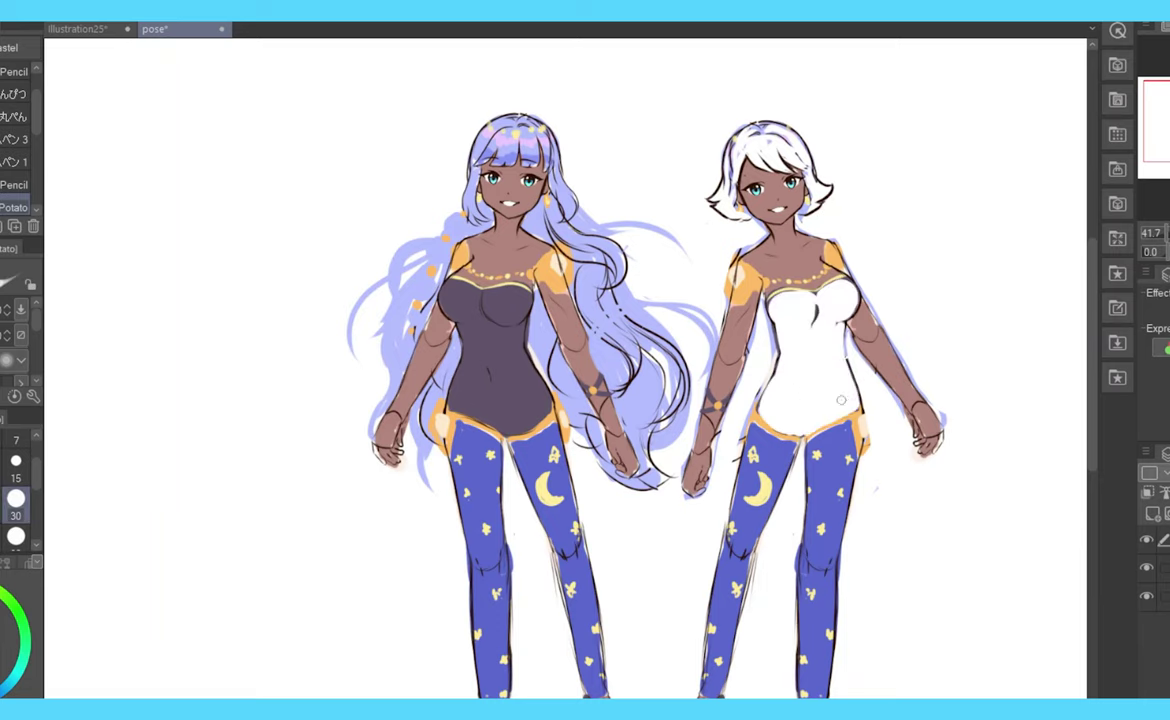
key(h)
drag(510, 453, 625, 447)
key(x)
mouse_move(495, 325)
mouse_down()
mouse_move(470, 445)
mouse_move(625, 440)
mouse_up()
drag(580, 290, 625, 435)
key(x)
- Draw the skirt's dark side edge and pleat lines running up from the hem
mouse_move(470, 410)
mouse_down()
mouse_move(500, 340)
mouse_move(602, 380)
mouse_move(480, 440)
mouse_up()
drag(474, 359, 469, 414)
drag(513, 351, 505, 420)
drag(549, 352, 533, 413)
drag(576, 388, 570, 404)
drag(552, 384, 562, 457)
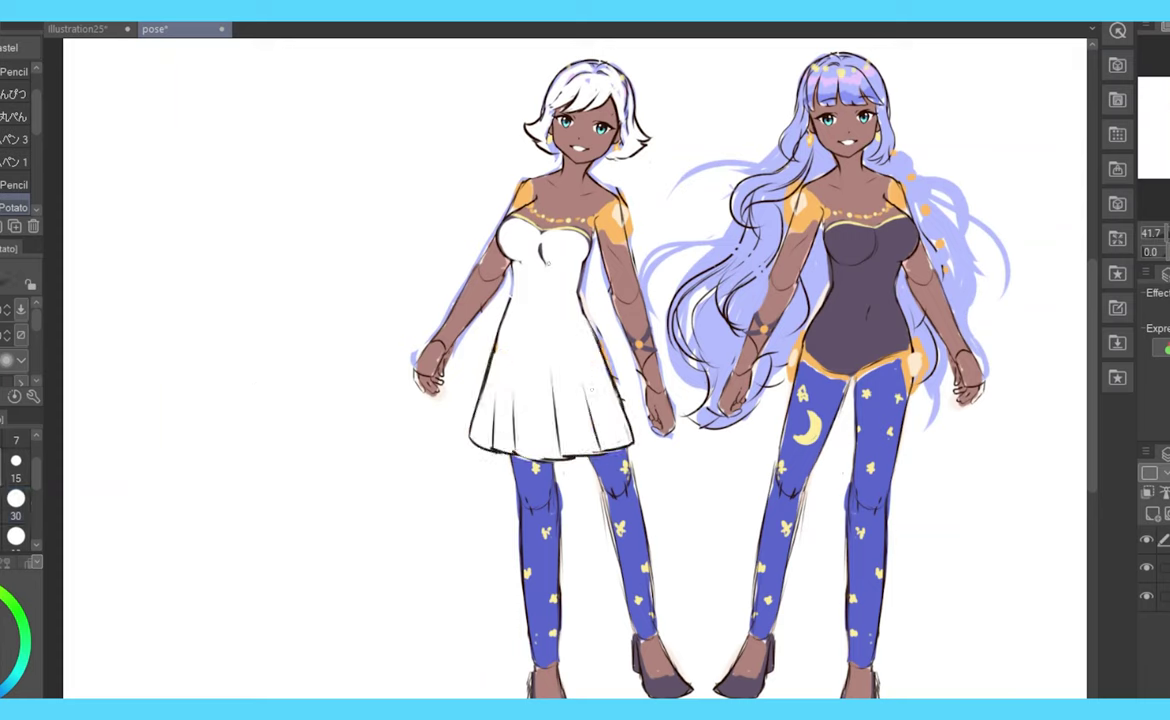
key(h)
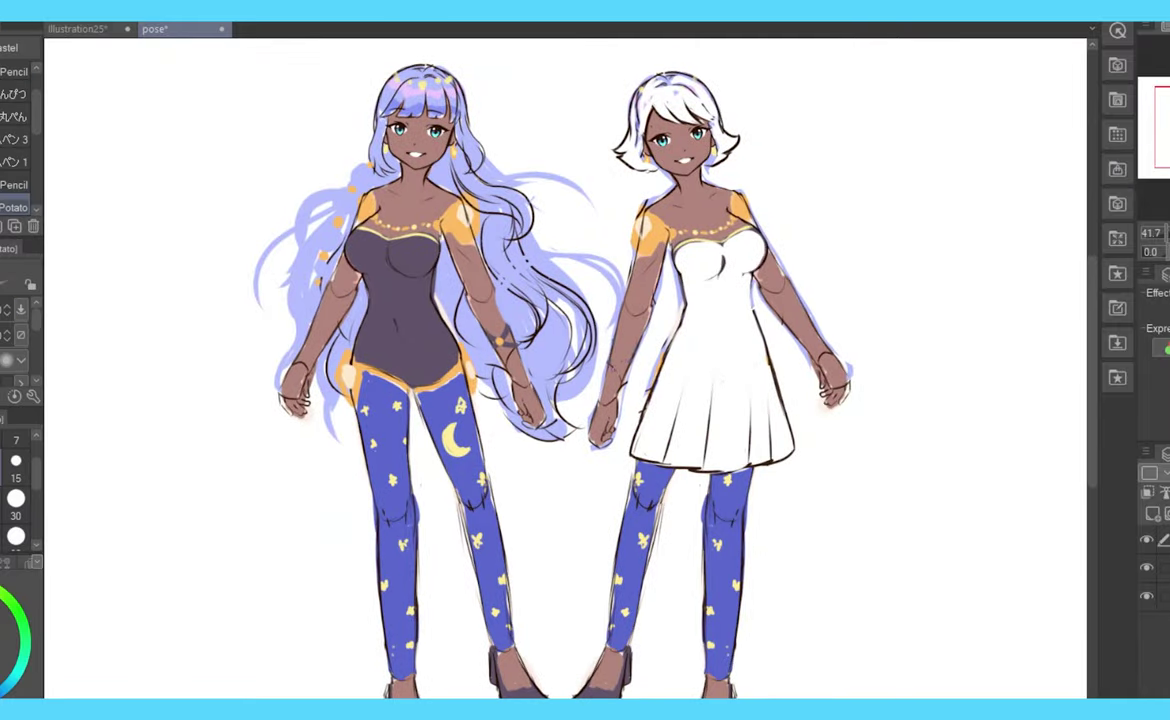
- Paint over the copied figure's blue star leggings with brown skin colour
drag(1132, 180, 885, 287)
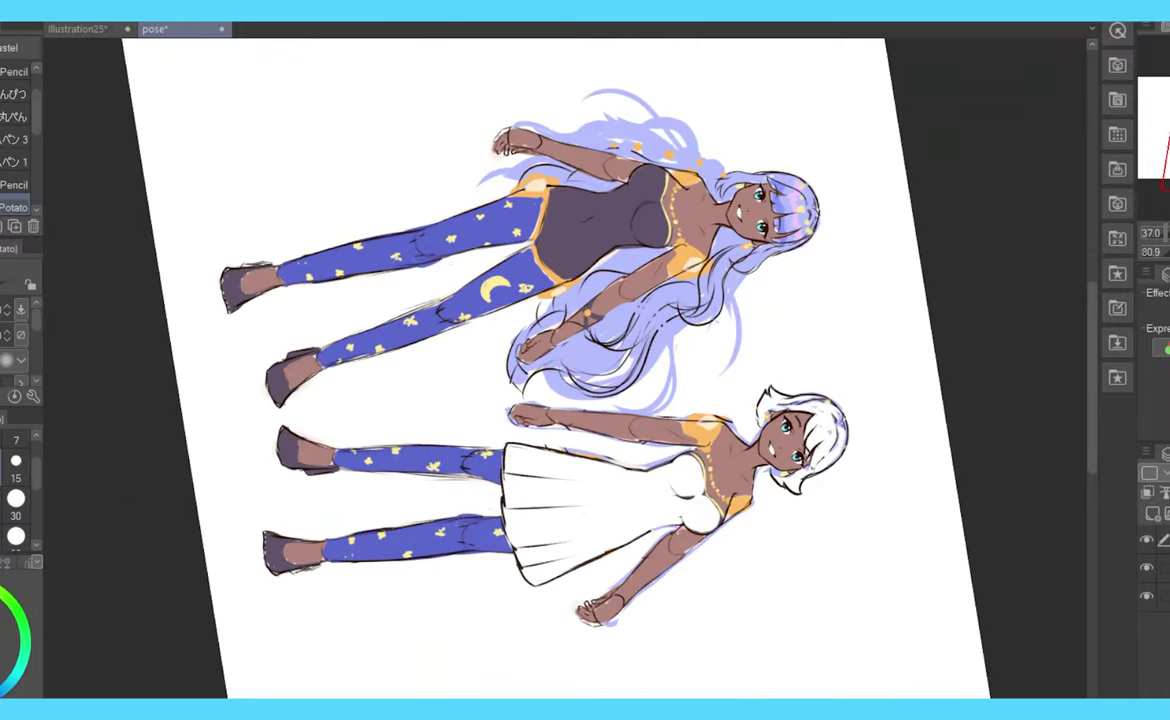
key(ctrl+shift+@)
mouse_move(690, 430)
mouse_down()
mouse_move(760, 590)
mouse_move(758, 612)
mouse_up()
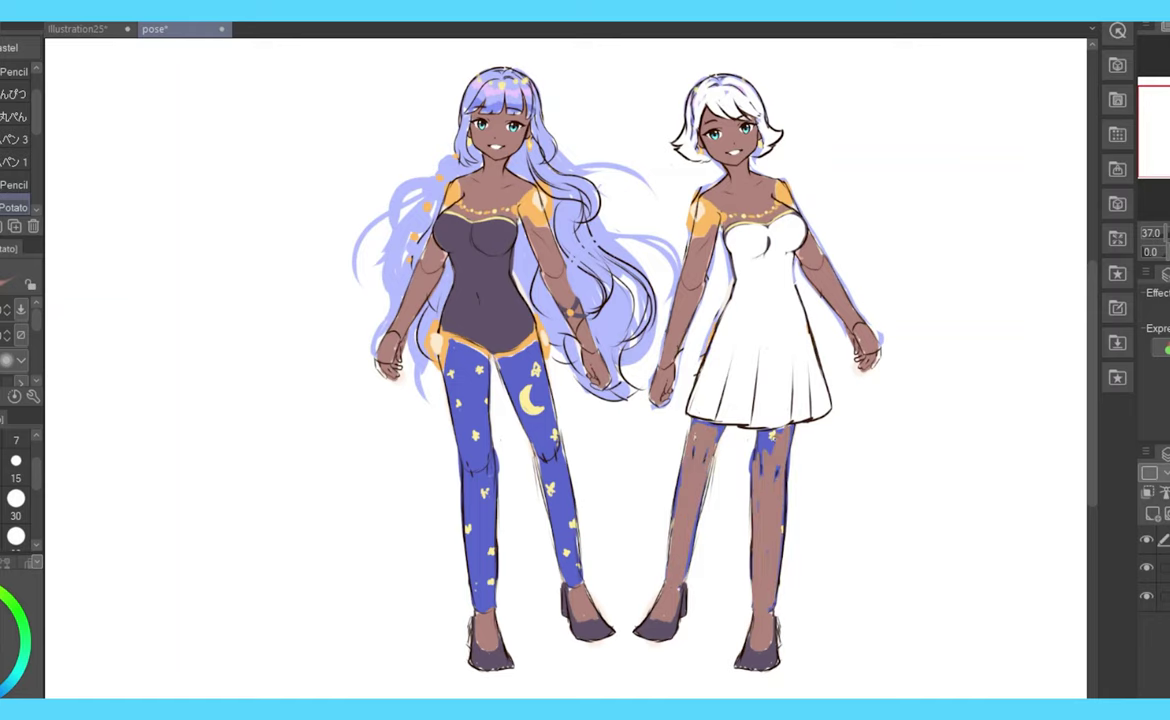
- Paint an orange spiral sun with dotted rays on the waist of the white dress
key(h)
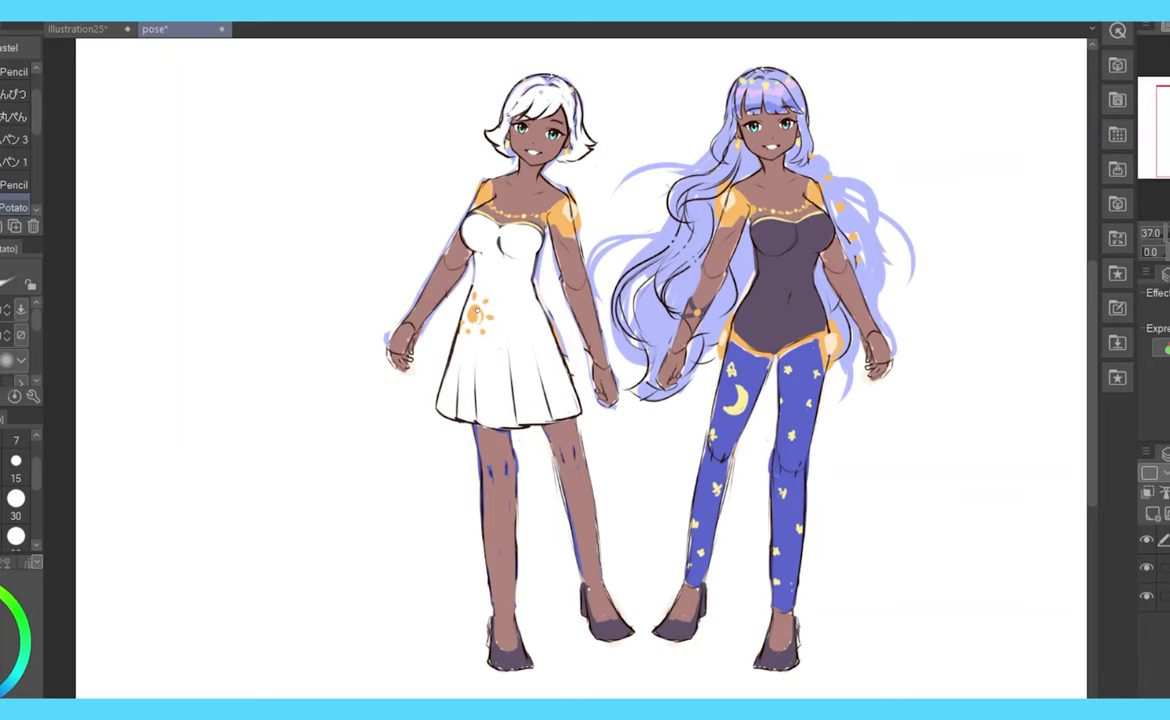
key(ctrl+z)
drag(580, 380, 624, 397)
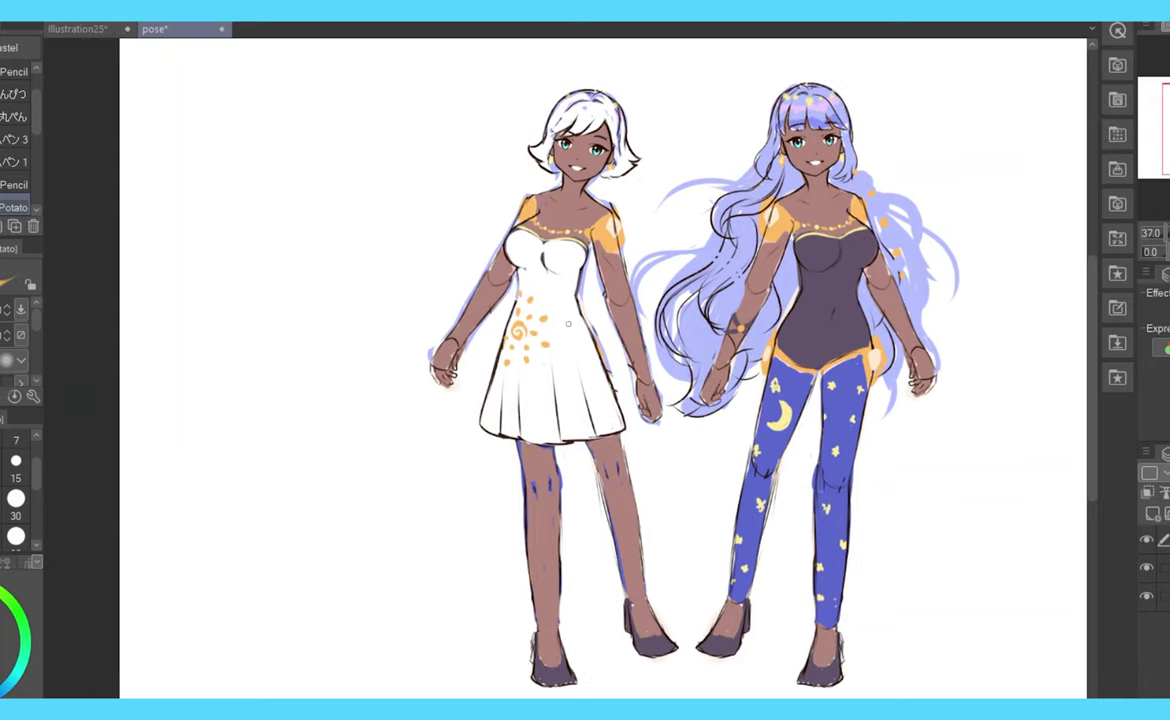
- Paint orange criss-cross lacing down one leg, a curling orange vine near the skirt hem and orange dots on the upper arm
drag(527, 480, 558, 530)
mouse_move(558, 505)
mouse_down()
mouse_move(527, 565)
mouse_move(560, 595)
mouse_up()
drag(560, 570, 532, 630)
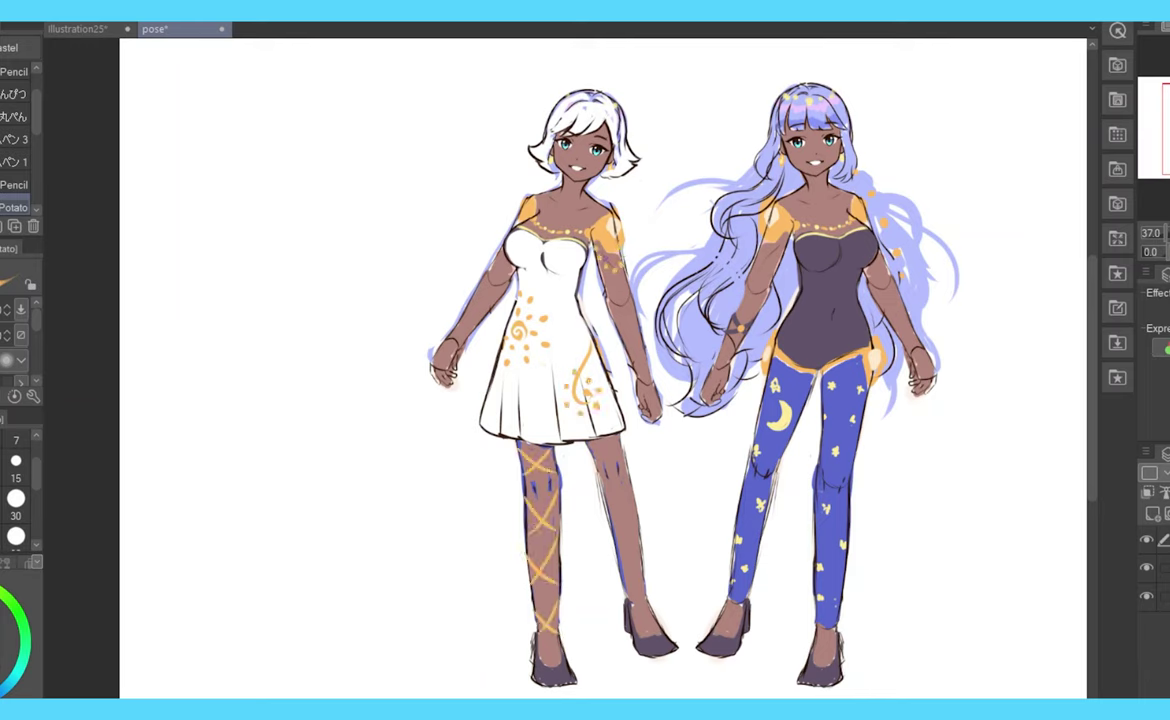
- Draw small dark beads across the crown of the white hair and bubble braids falling behind both shoulders
key(ctrl+z)
drag(537, 76, 542, 121)
key(ctrl+z)
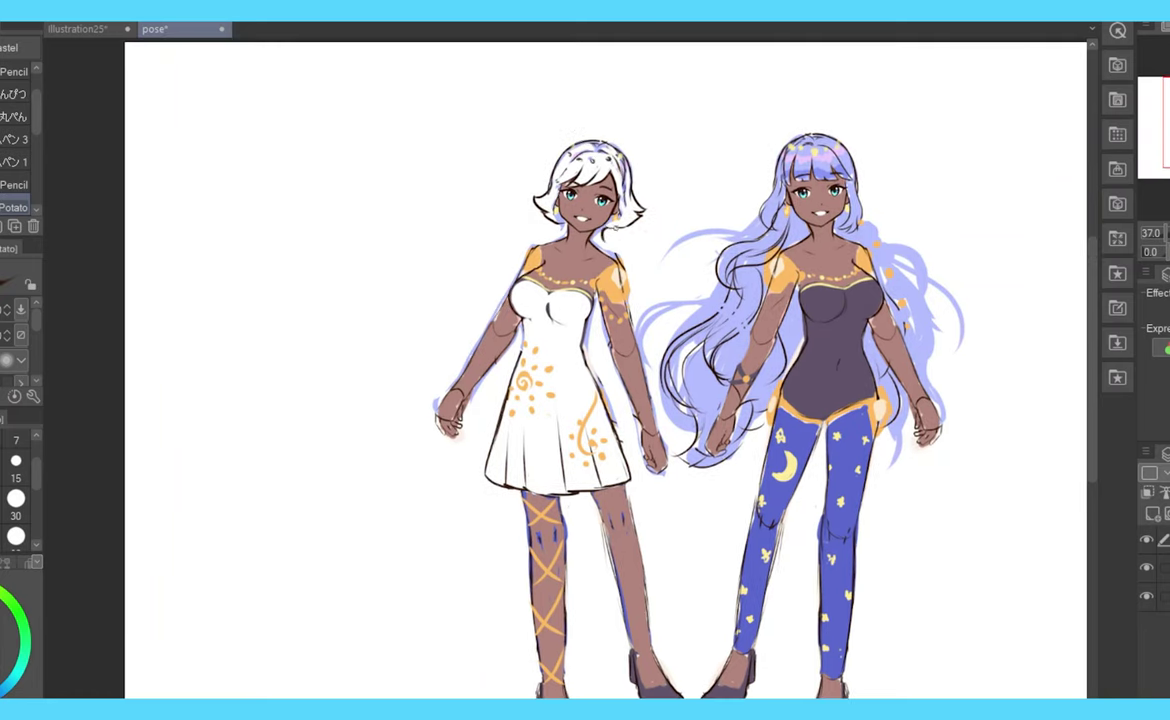
key(h)
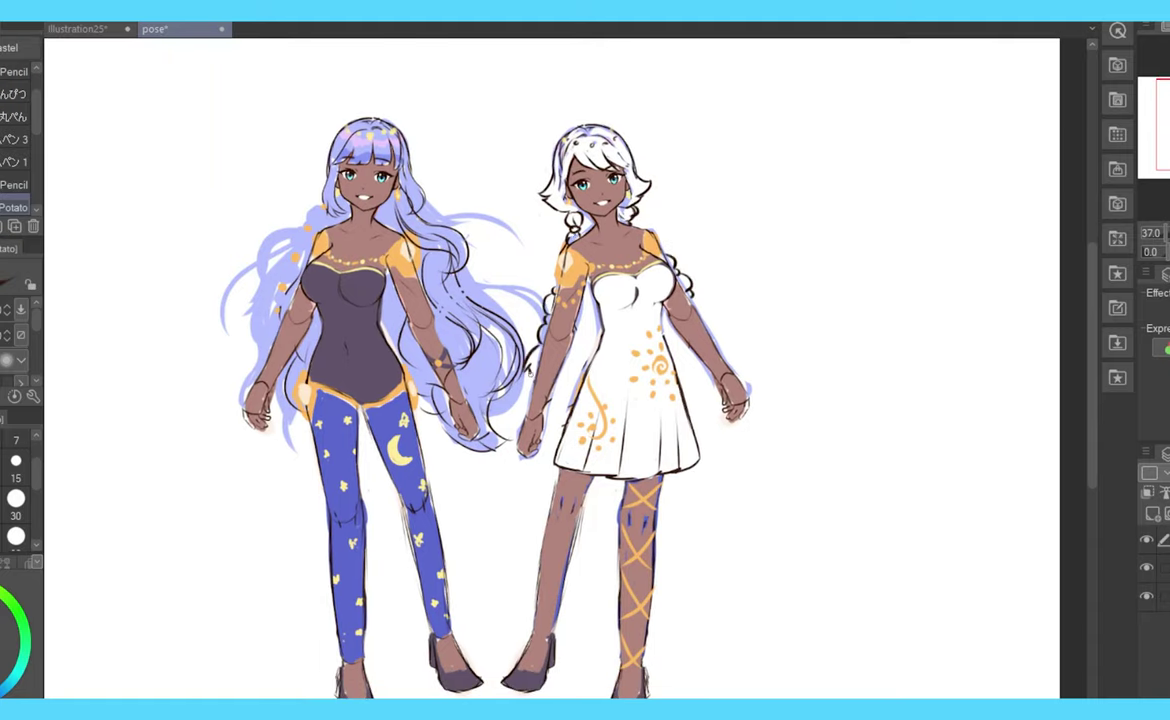
- Recolour the white-haired figure's eyes golden yellow
scroll(815, 202, up, 5)
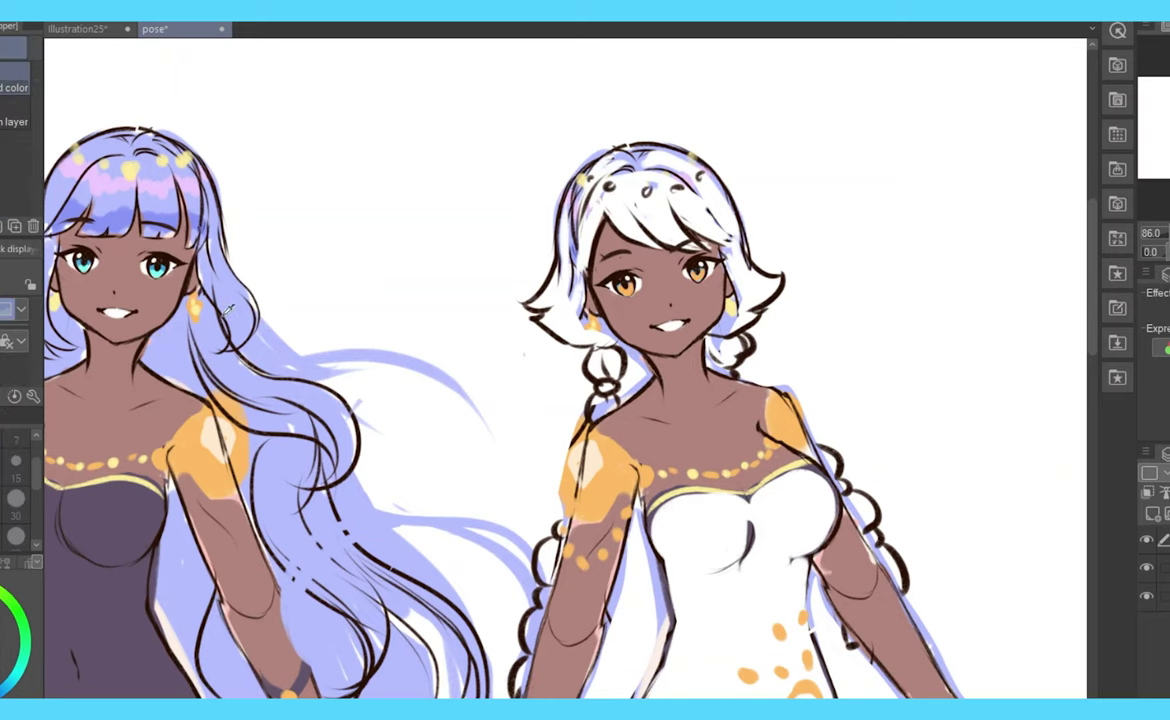
key(ctrl+0)
key(h)
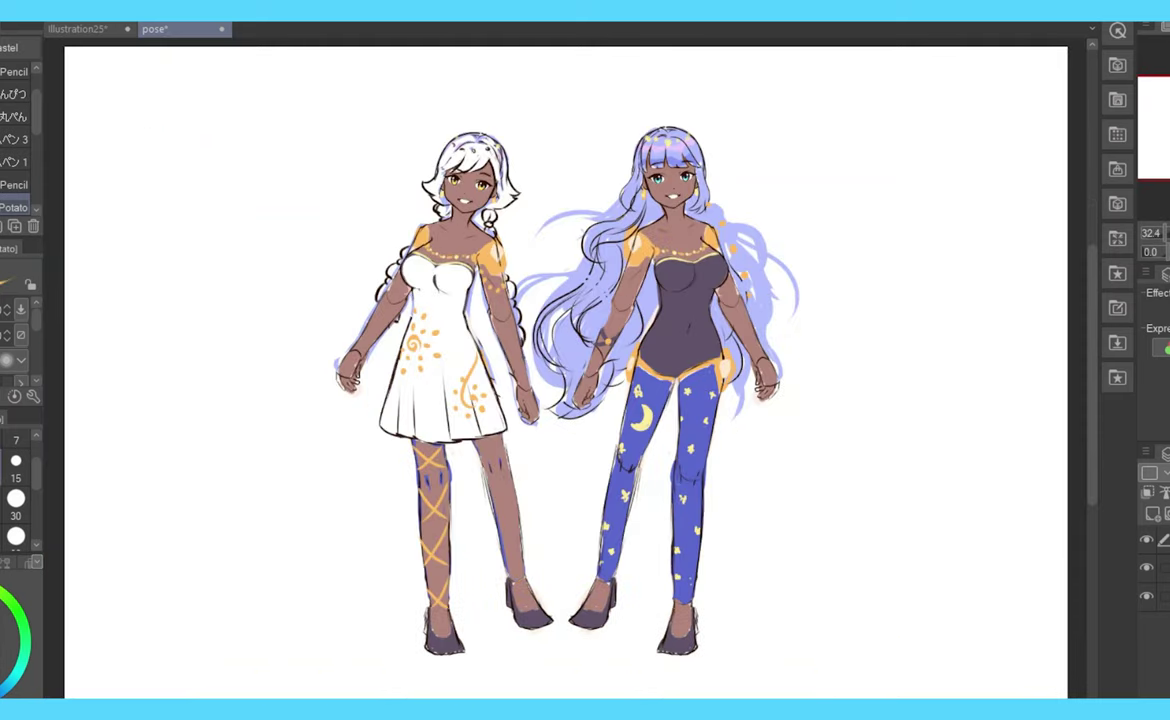
- Lasso both figures together and reposition them on the canvas
key(ctrl+minus)
key(m)
drag(560, 190, 823, 473)
key(ctrl+t)
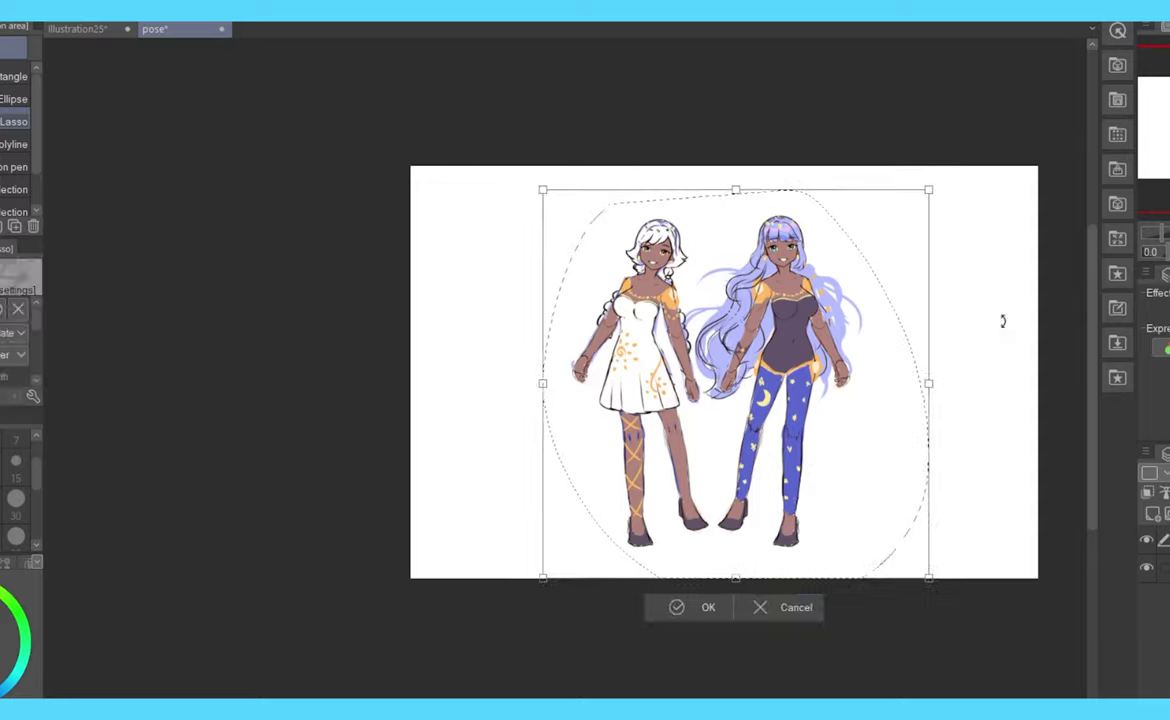
key(Return)
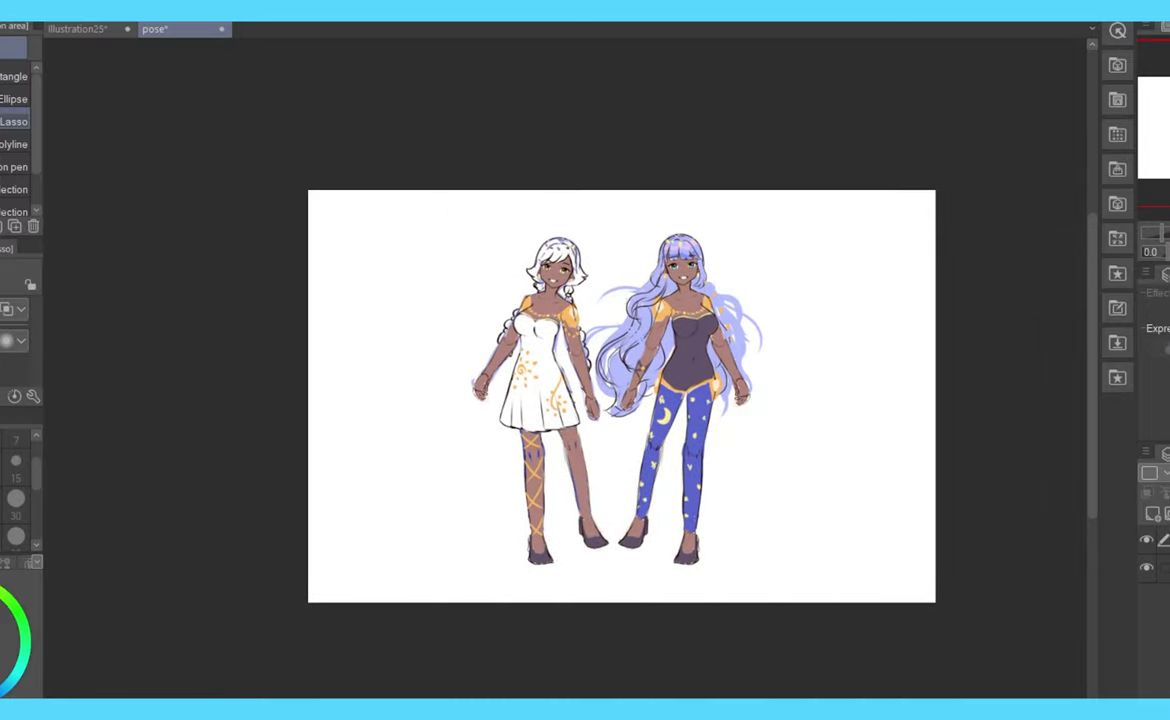
- Lasso the two figures' inner forearms and rotate them toward each other so the figures hold hands
key(ctrl+0)
mouse_move(440, 265)
mouse_down()
mouse_move(500, 395)
mouse_move(545, 390)
mouse_up()
key(ctrl+t)
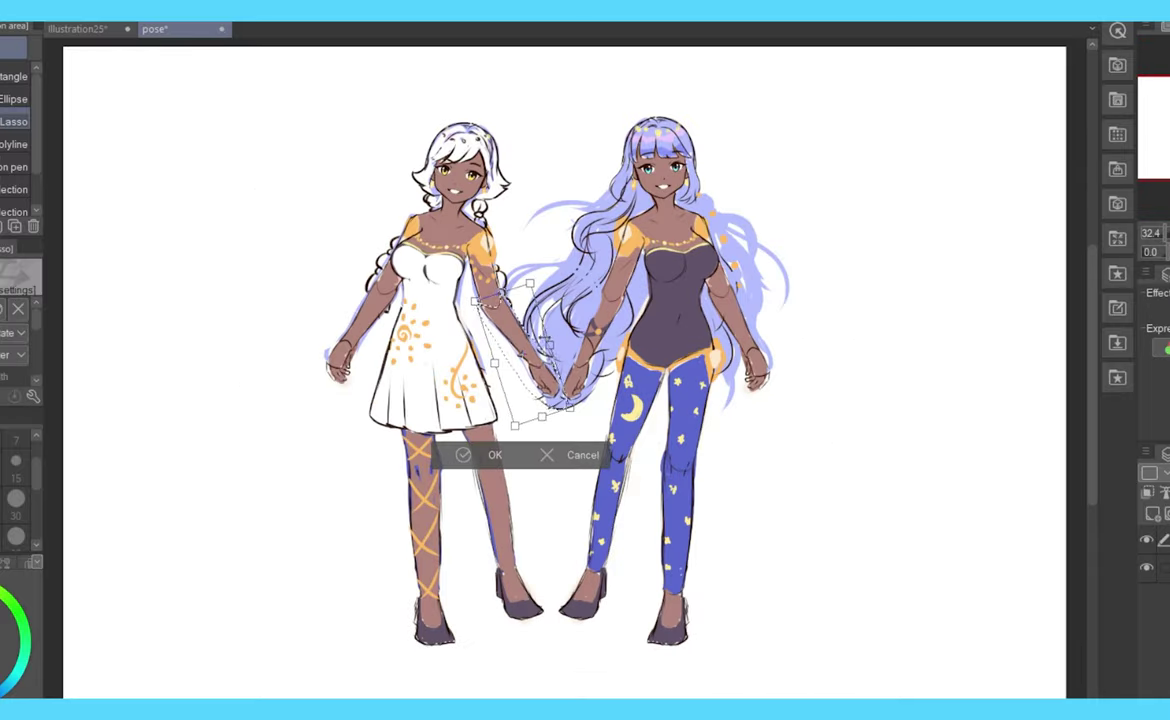
key(Return)
key(ctrl+t)
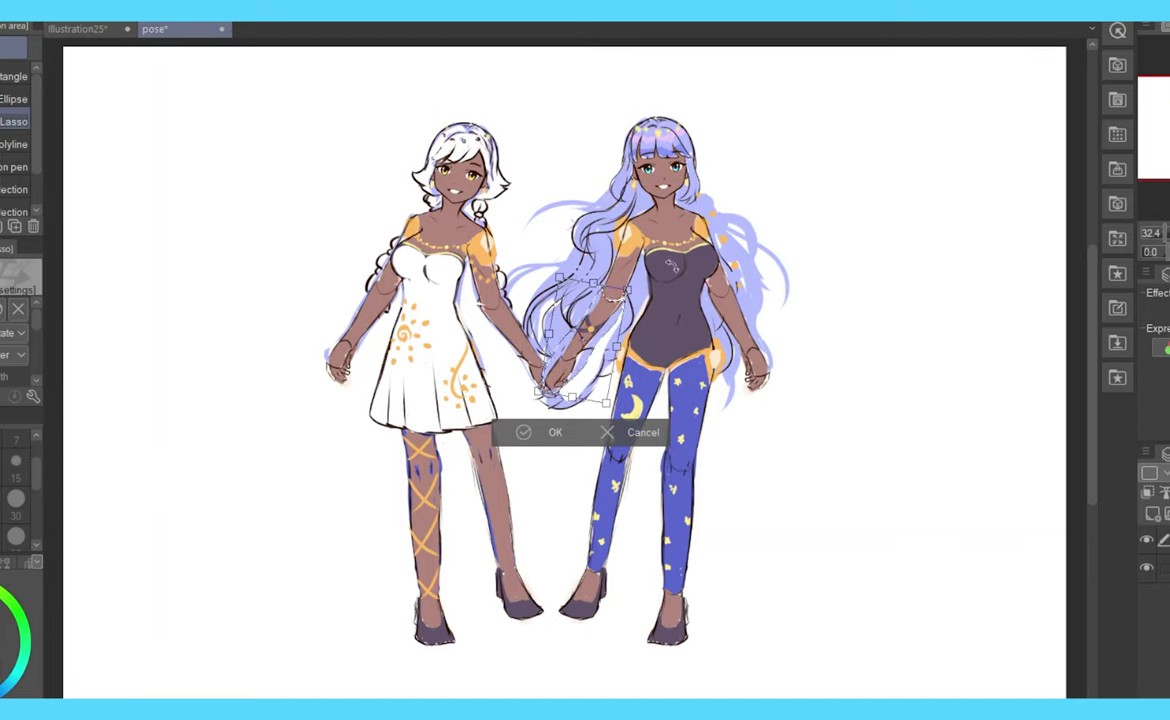
key(Return)
key(ctrl+minus)
click(1162, 234)
drag(876, 228, 512, 222)
key(ctrl+t)
key(Return)
key(ctrl+t)
key(Return)
key(ctrl+minus)
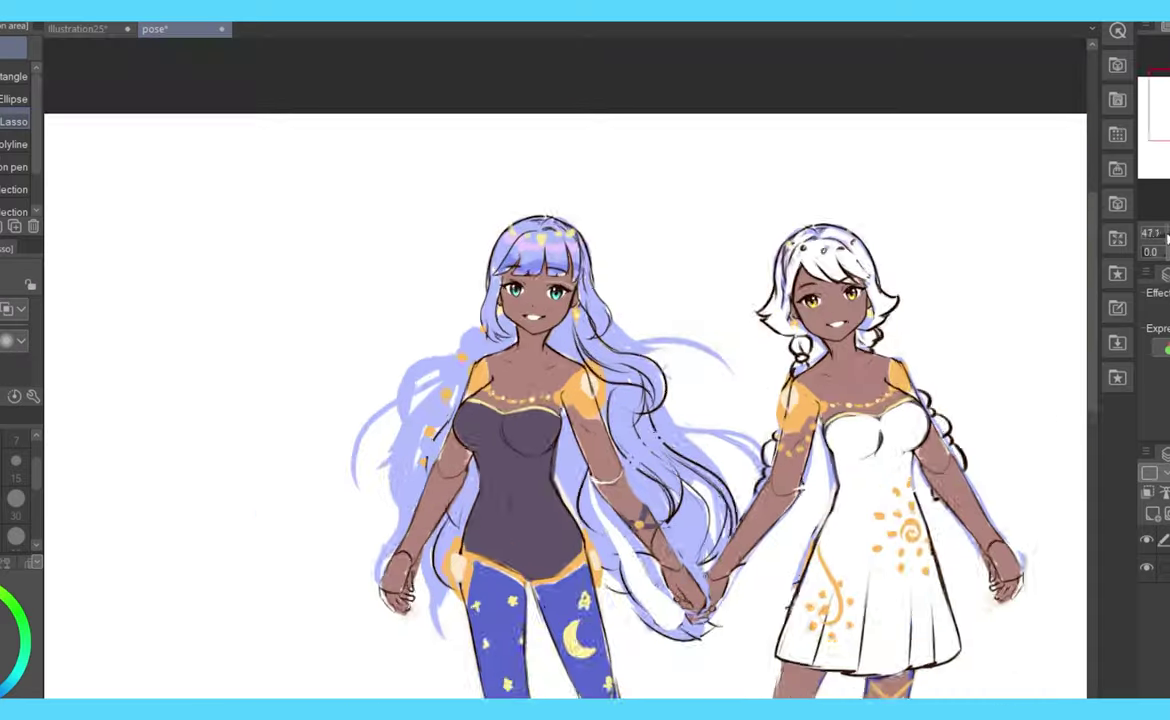
- Lasso the white-haired figure's eyes and shift them slightly lower on the face
key(ctrl+plus)
key(p)
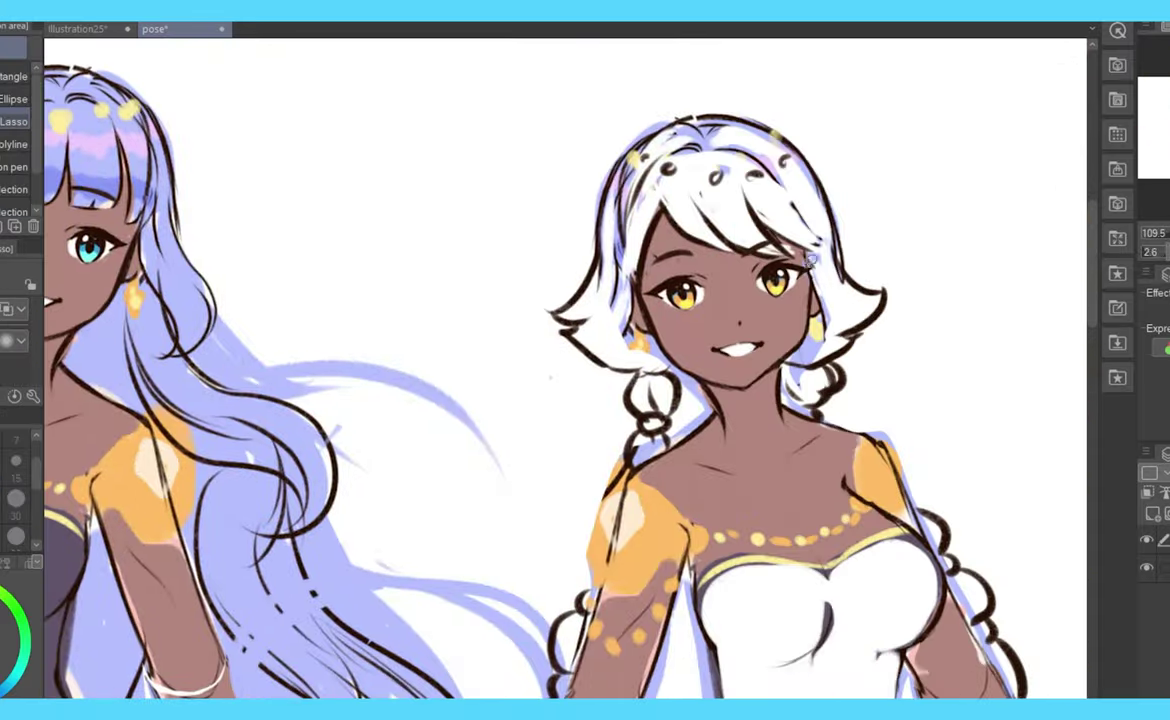
key(m)
drag(648, 285, 800, 272)
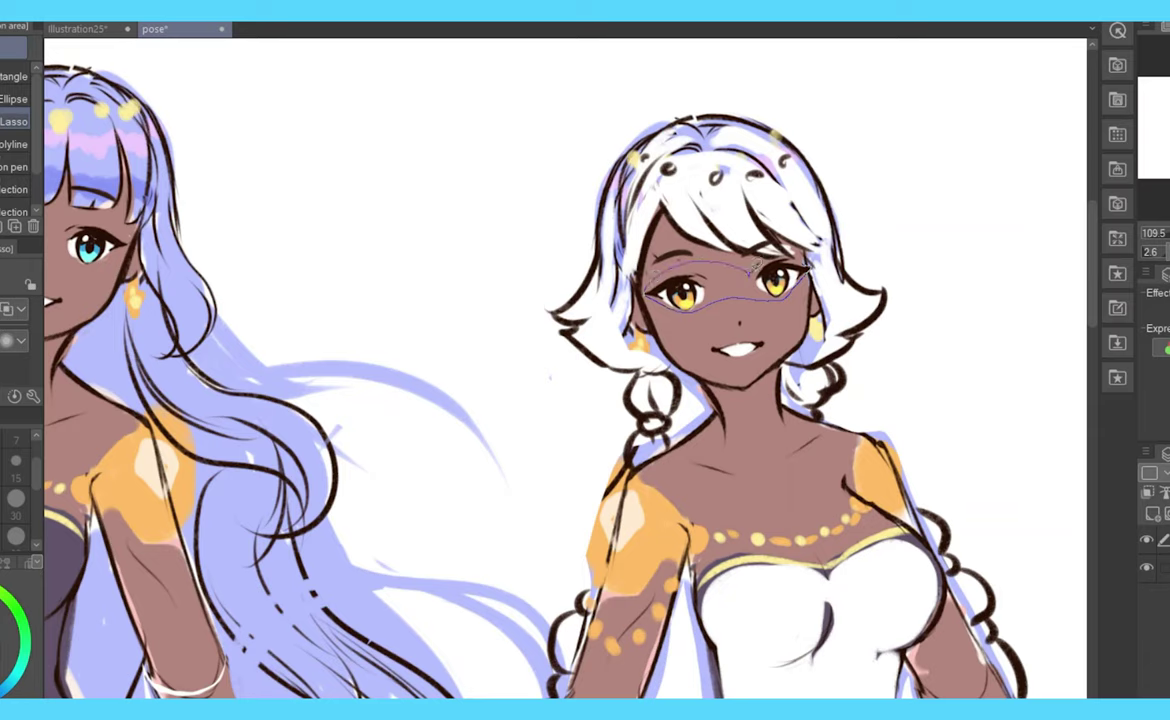
key(ctrl+t)
key(Return)
key(p)
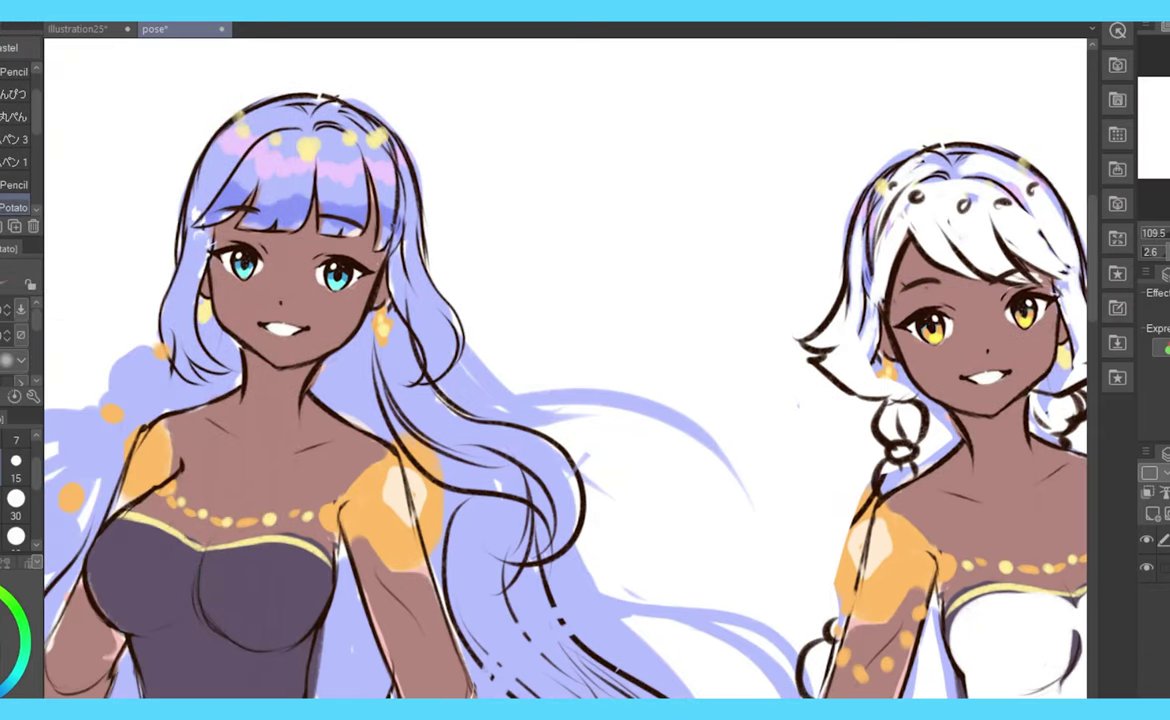
- Lasso the white-haired figure's eyes together and adjust their placement on the face with a transform
key(ctrl+minus)
key(h)
key(ctrl+minus)
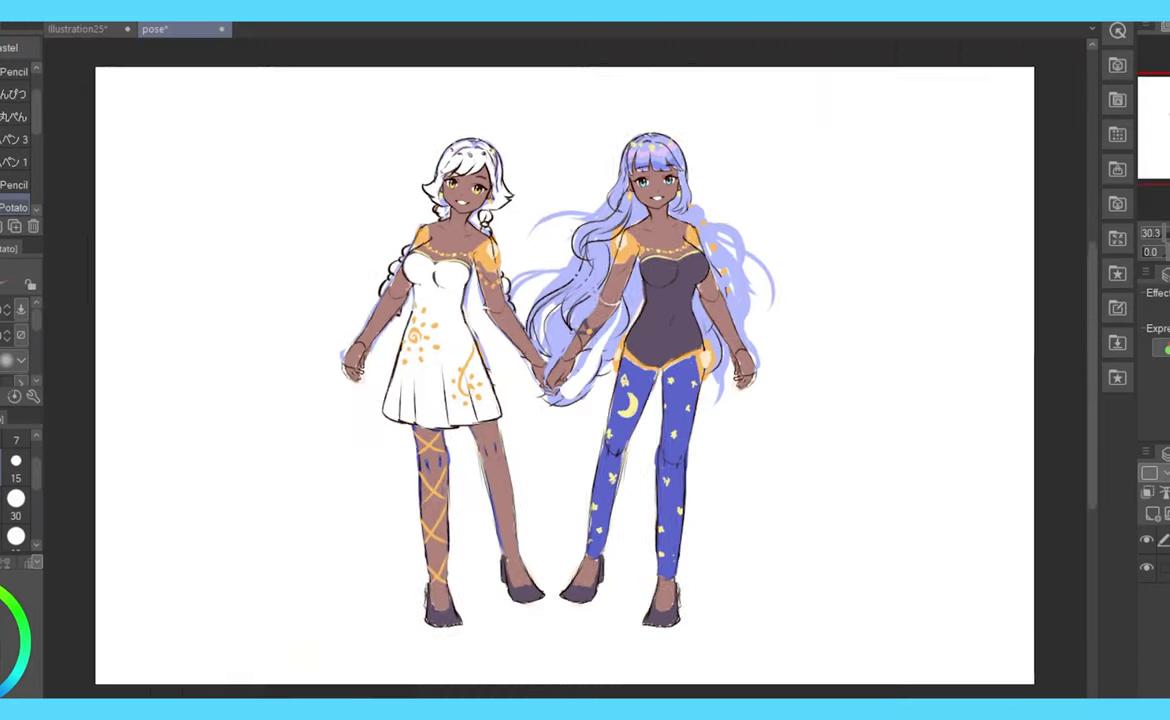
key(ctrl+plus)
key(m)
mouse_move(430, 182)
mouse_down()
mouse_move(485, 168)
mouse_move(432, 205)
mouse_up()
key(ctrl+t)
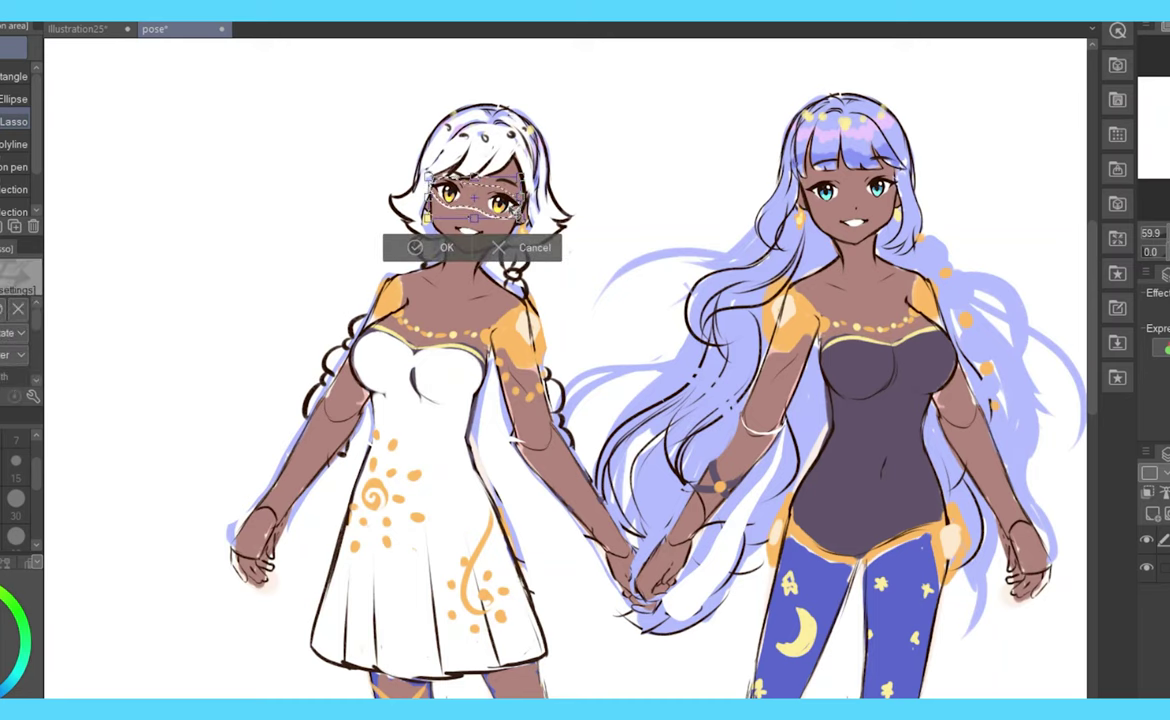
key(Return)
- Lasso one of the white-haired figure's eyes on its own, transform it to align with the other, and deselect
key(p)
key(ctrl+minus)
key(ctrl+plus)
key(h)
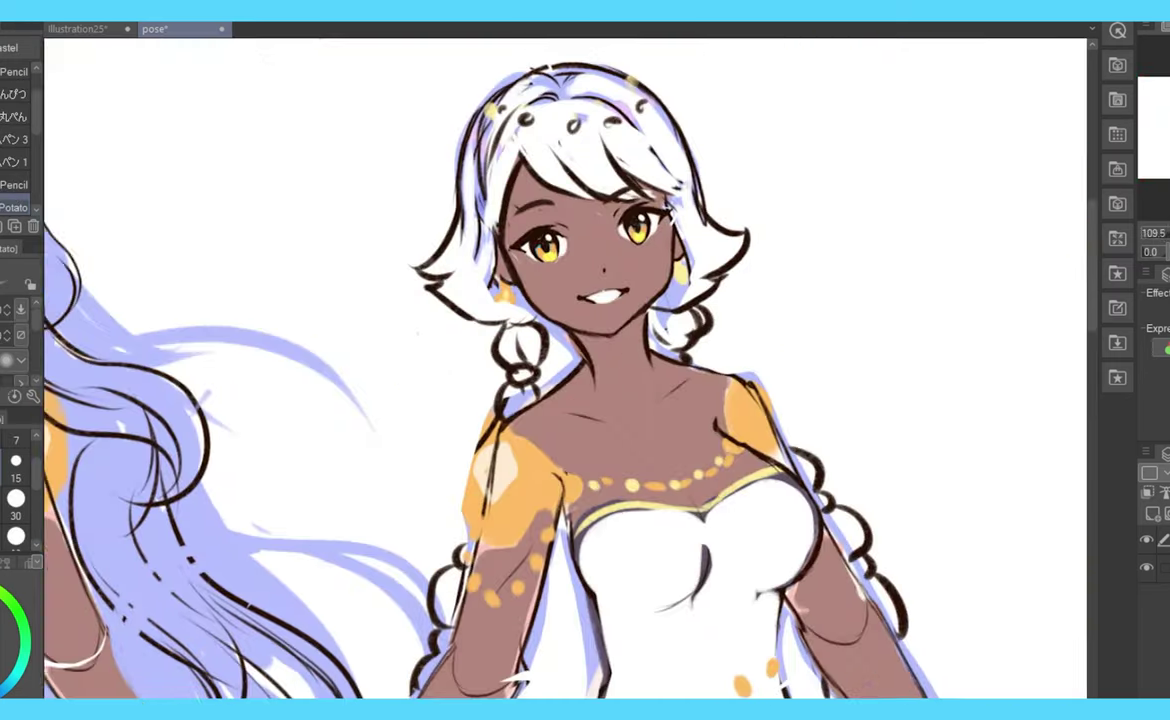
key(m)
drag(612, 228, 615, 262)
key(ctrl+t)
key(Return)
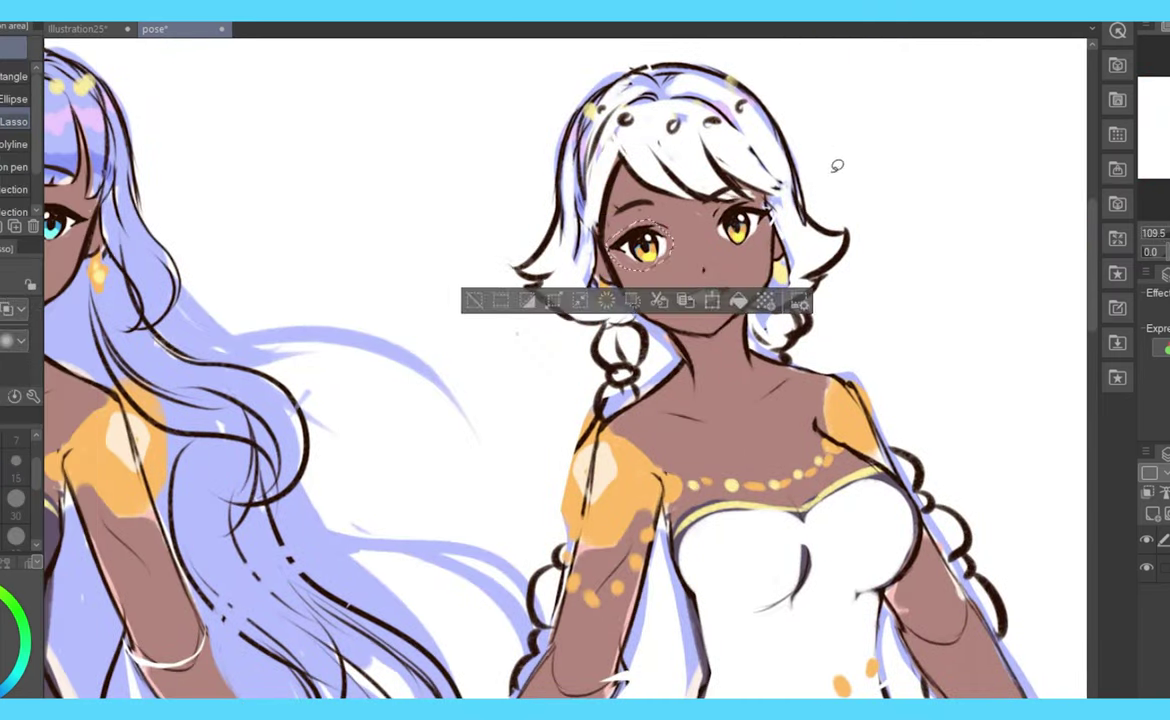
key(ctrl+d)
- Dot small freckles beneath one eye of each figure and fade the coloured sketch as a guide for line art
key(p)
drag(680, 292, 725, 292)
drag(517, 332, 1007, 444)
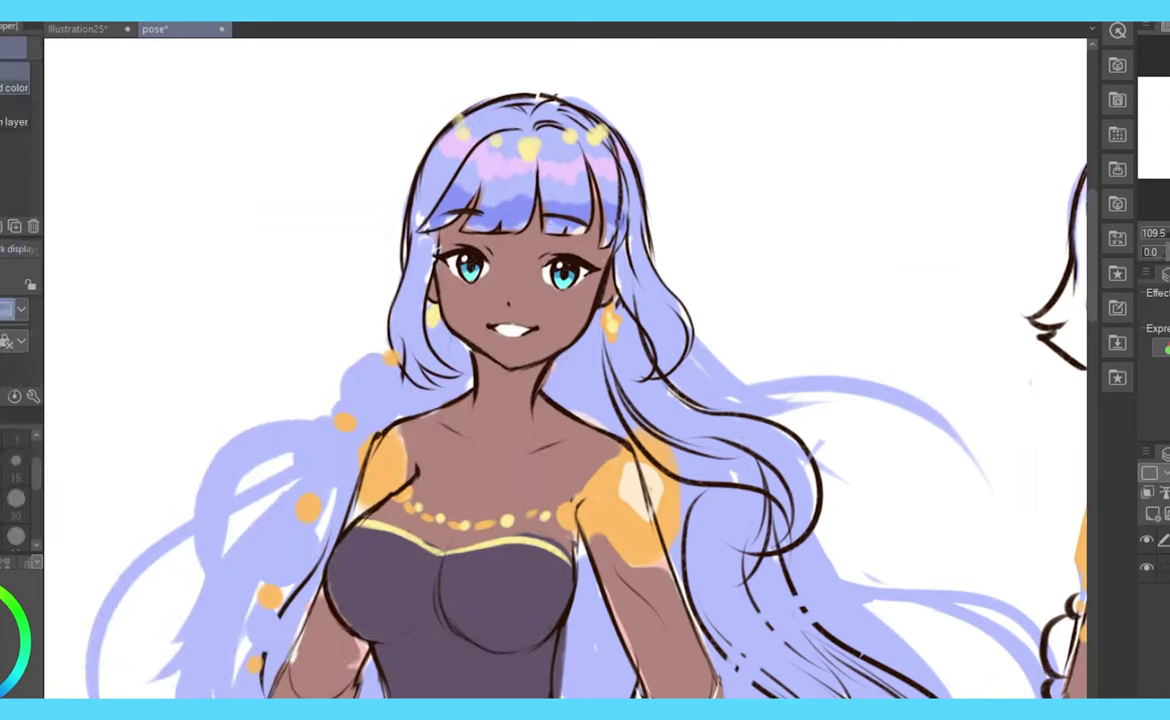
key(ctrl+0)
key(h)
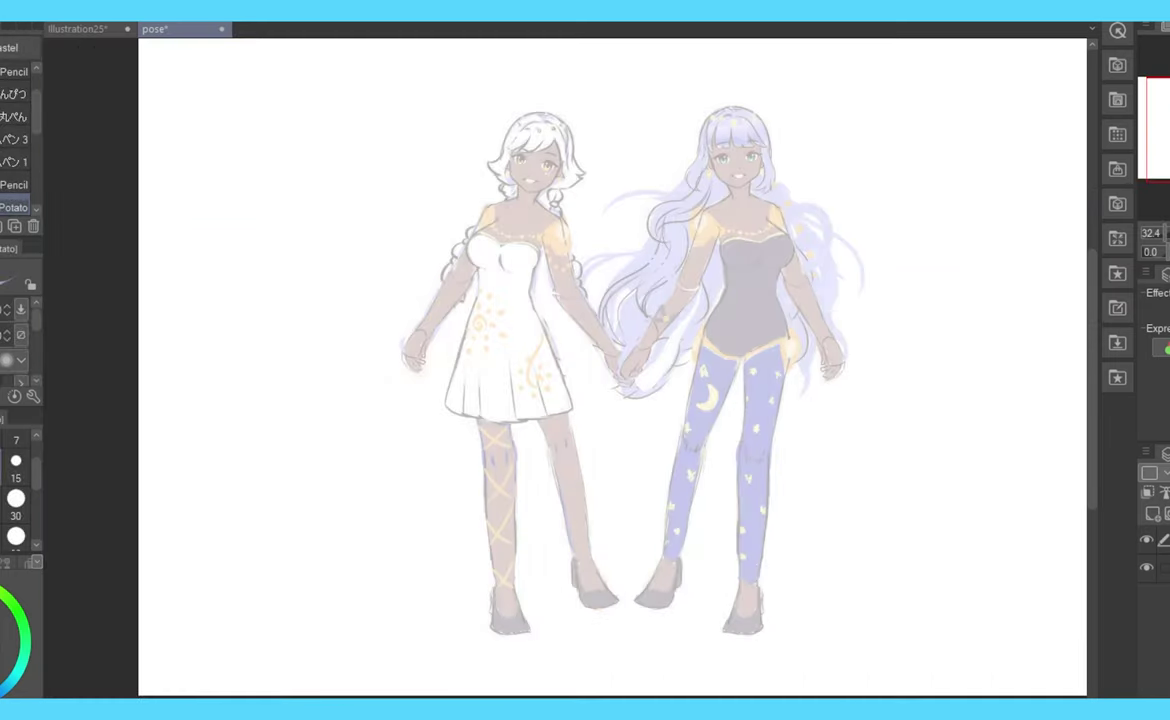
scroll(360, 529, up, 3)
drag(600, 150, 620, 600)
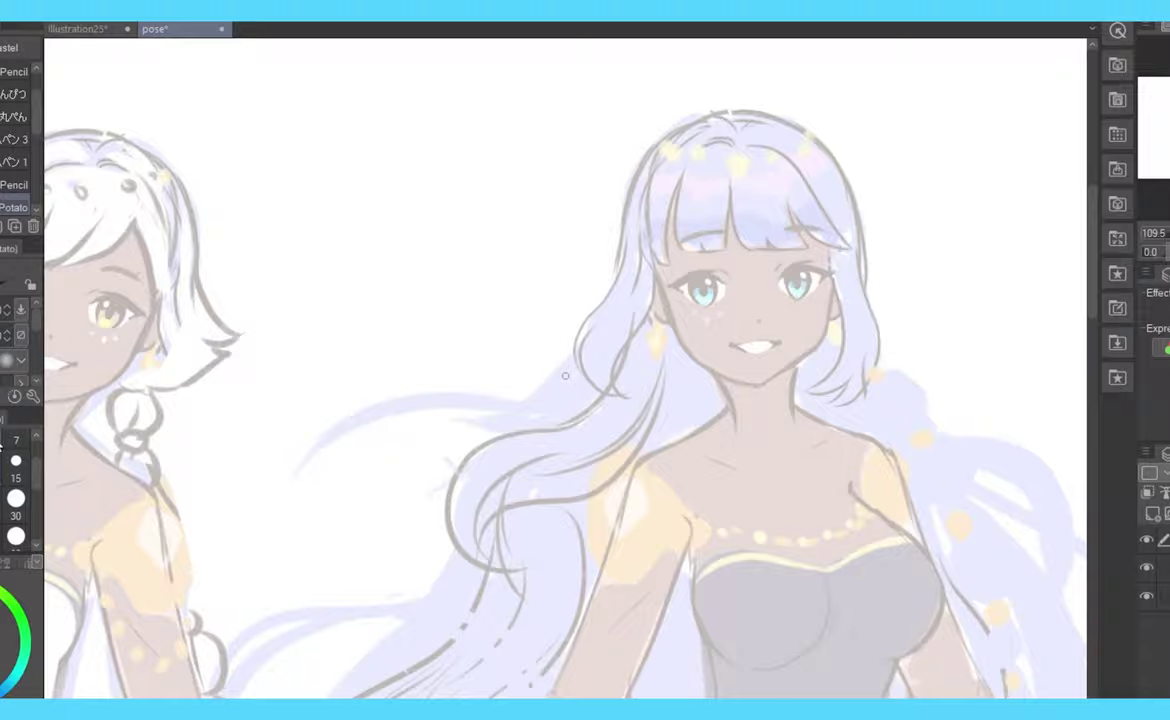
- Ink the lavender-haired figure's face contour, neck and shoulder lines in dark brown over the faded sketch
scroll(620, 330, up, 3)
mouse_move(537, 297)
mouse_down()
mouse_move(632, 500)
mouse_move(440, 563)
mouse_move(505, 592)
mouse_move(647, 453)
mouse_move(600, 373)
mouse_move(560, 480)
mouse_move(735, 372)
mouse_move(807, 426)
mouse_up()
drag(807, 426, 834, 556)
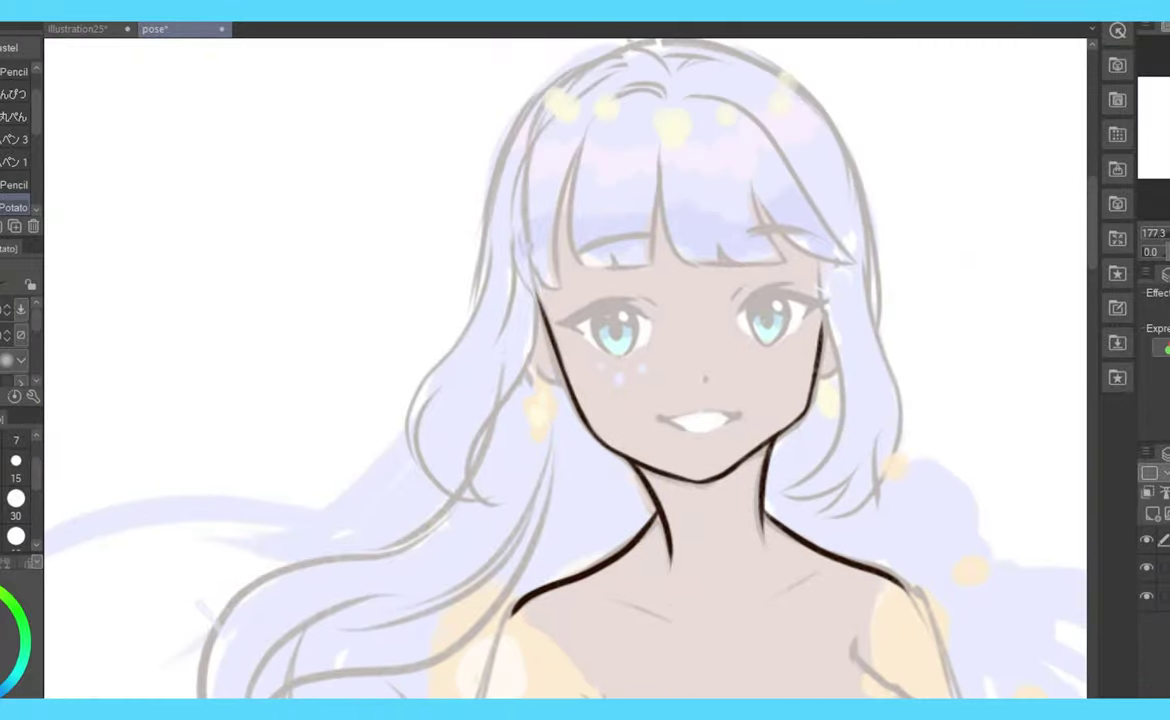
- Ink the lavender-haired figure's eyes with thick lashes, eyelid creases and shaded irises, and add the nose
drag(564, 375, 640, 300)
drag(605, 405, 660, 290)
mouse_move(610, 380)
mouse_down()
mouse_move(668, 285)
mouse_move(622, 300)
mouse_move(580, 410)
mouse_up()
drag(676, 300, 679, 262)
drag(560, 630, 625, 400)
mouse_move(570, 330)
mouse_down()
mouse_move(620, 315)
mouse_move(555, 475)
mouse_move(557, 412)
mouse_move(553, 468)
mouse_move(585, 318)
mouse_up()
key(ctrl+0)
drag(522, 364, 492, 422)
scroll(832, 515, up, 2)
mouse_move(832, 440)
mouse_down()
mouse_move(845, 485)
mouse_move(868, 475)
mouse_move(872, 445)
mouse_up()
drag(596, 415, 600, 465)
mouse_move(540, 415)
mouse_down()
mouse_move(530, 460)
mouse_move(574, 490)
mouse_up()
drag(566, 430, 560, 462)
drag(560, 418, 575, 450)
key(e)
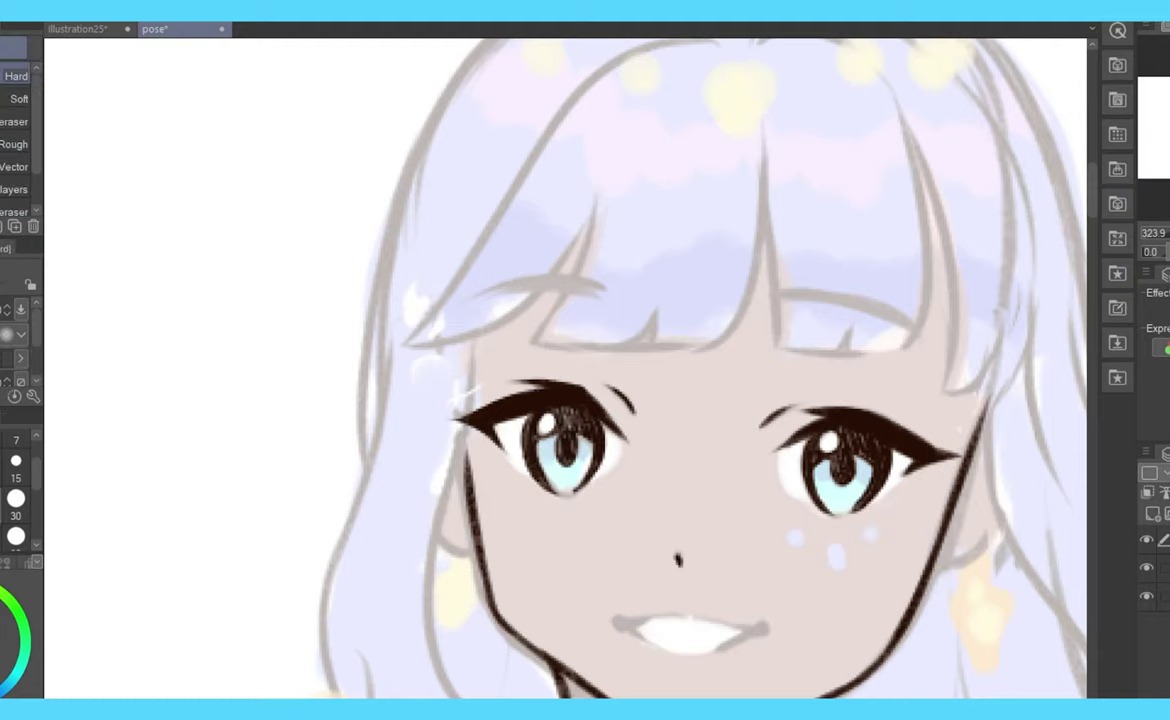
- Ink the lavender-haired figure's smiling mouth and both curved eyebrows
key(p)
scroll(927, 355, down, 3)
mouse_move(927, 355)
mouse_down()
mouse_move(535, 428)
mouse_move(700, 420)
mouse_move(770, 468)
mouse_up()
scroll(535, 428, up, 3)
scroll(700, 420, down, 3)
scroll(700, 420, up, 3)
drag(772, 468, 775, 557)
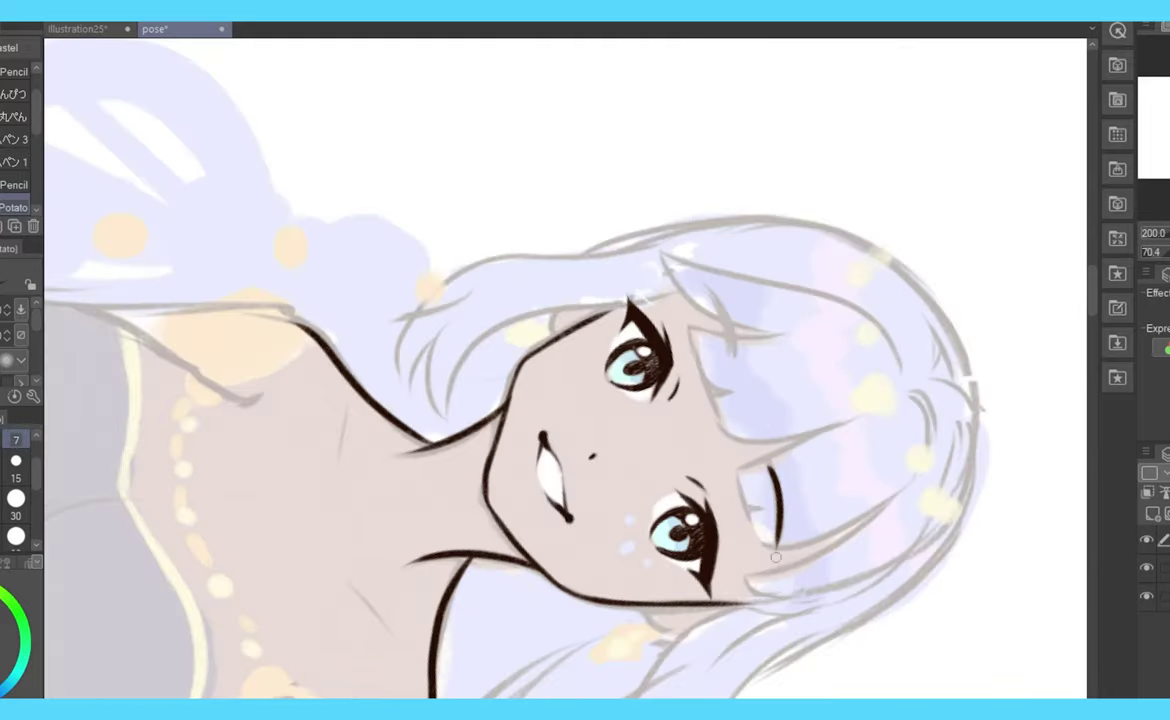
drag(736, 354, 723, 308)
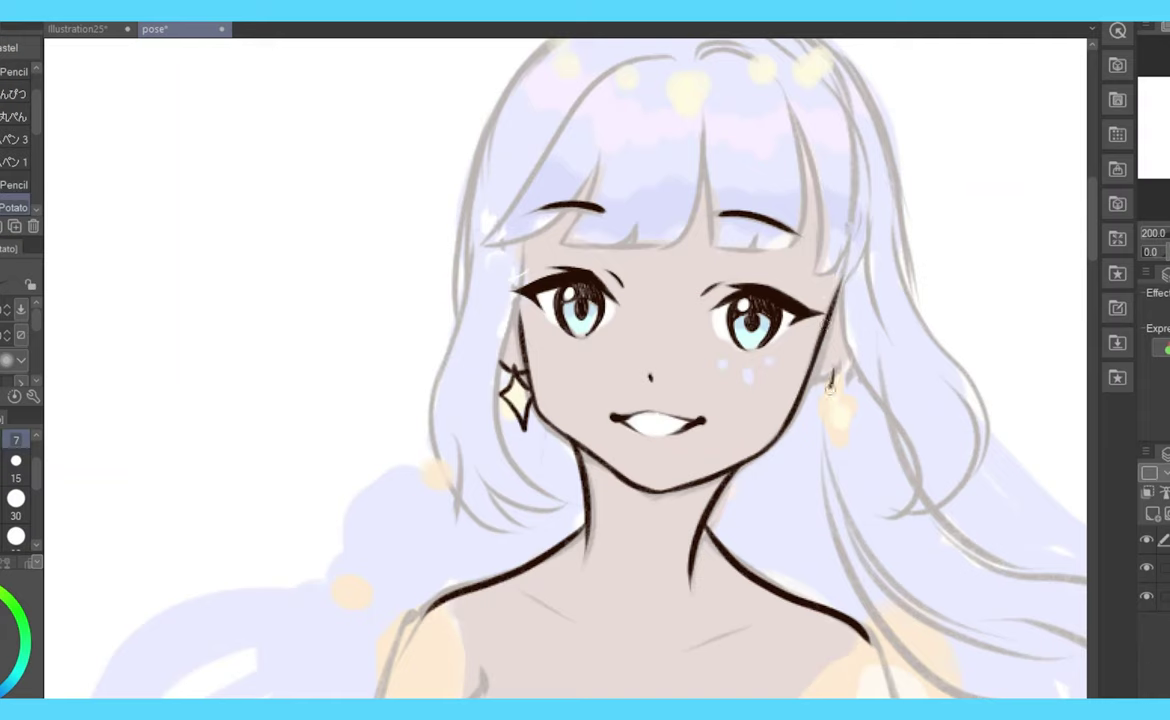
- Ink the lavender-haired figure's four-pointed star earrings and the short hair lock framing one side of the face
drag(829, 388, 844, 365)
drag(480, 218, 456, 430)
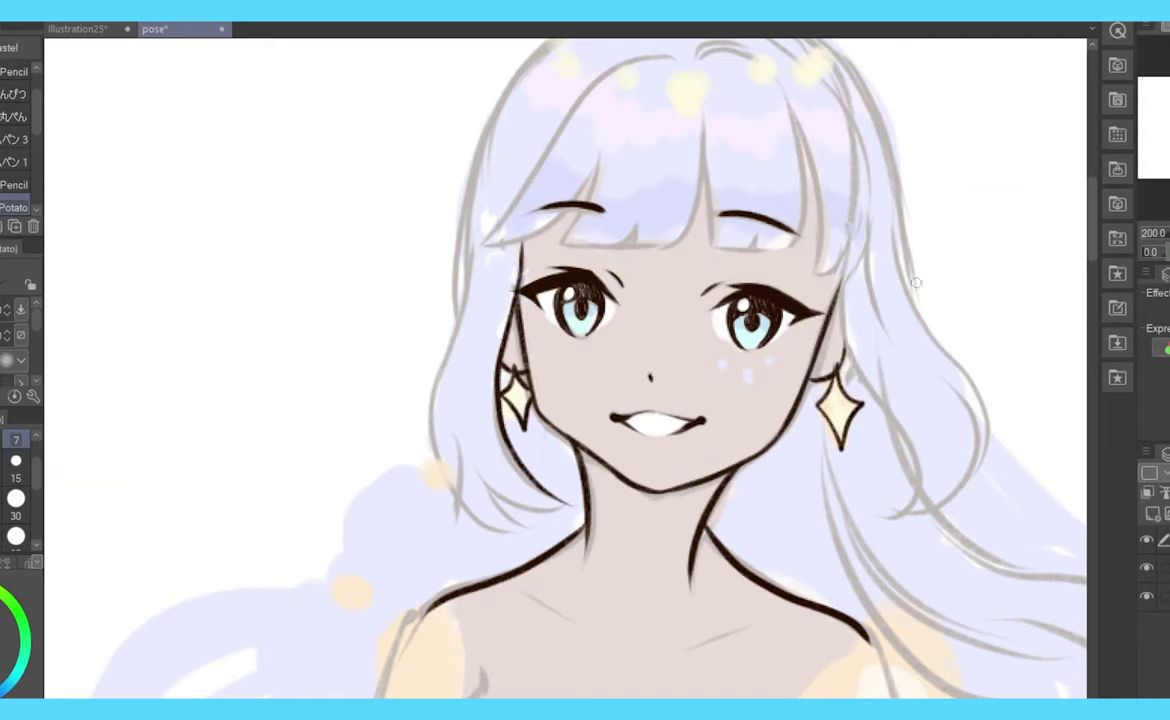
drag(519, 462, 600, 300)
mouse_move(500, 390)
mouse_down()
mouse_move(585, 462)
mouse_move(510, 470)
mouse_up()
key(ctrl+at)
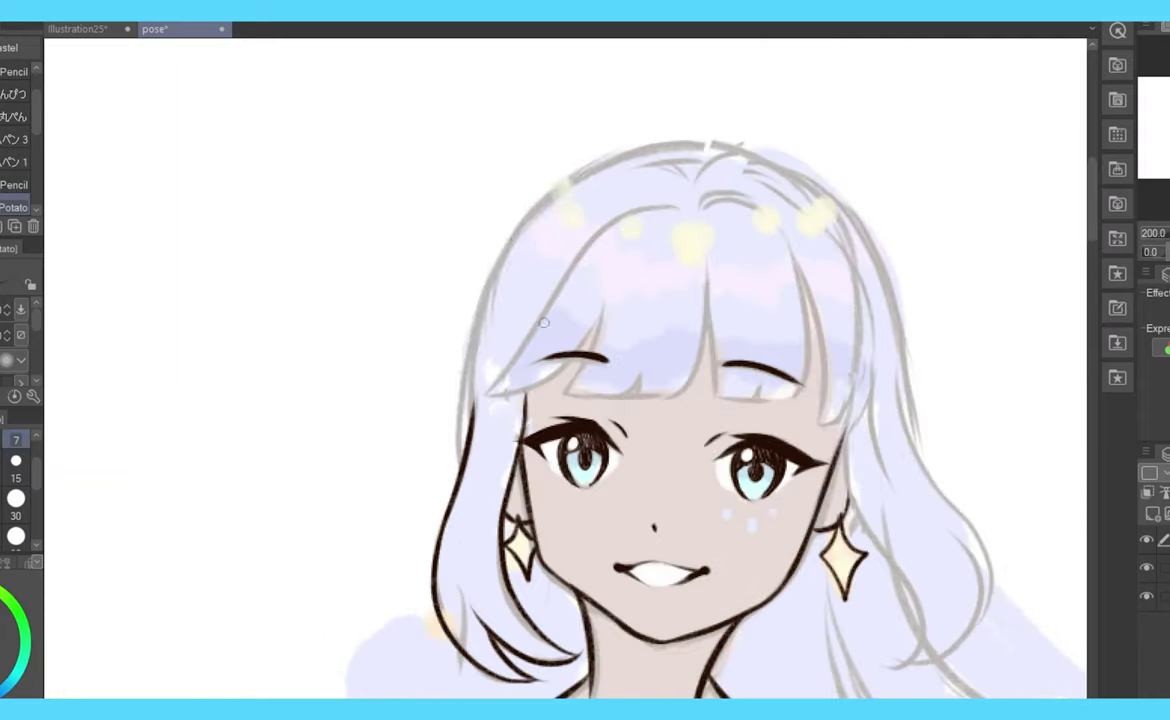
- Ink the lavender-haired figure's outer hair contour on one side, the crown parting and the first half of the bangs
key(minus)
drag(495, 120, 470, 300)
drag(490, 210, 595, 395)
drag(570, 295, 626, 388)
key(ctrl+at)
drag(545, 250, 508, 325)
key(asciicircum)
drag(570, 405, 697, 363)
key(ctrl+at)
drag(640, 168, 615, 322)
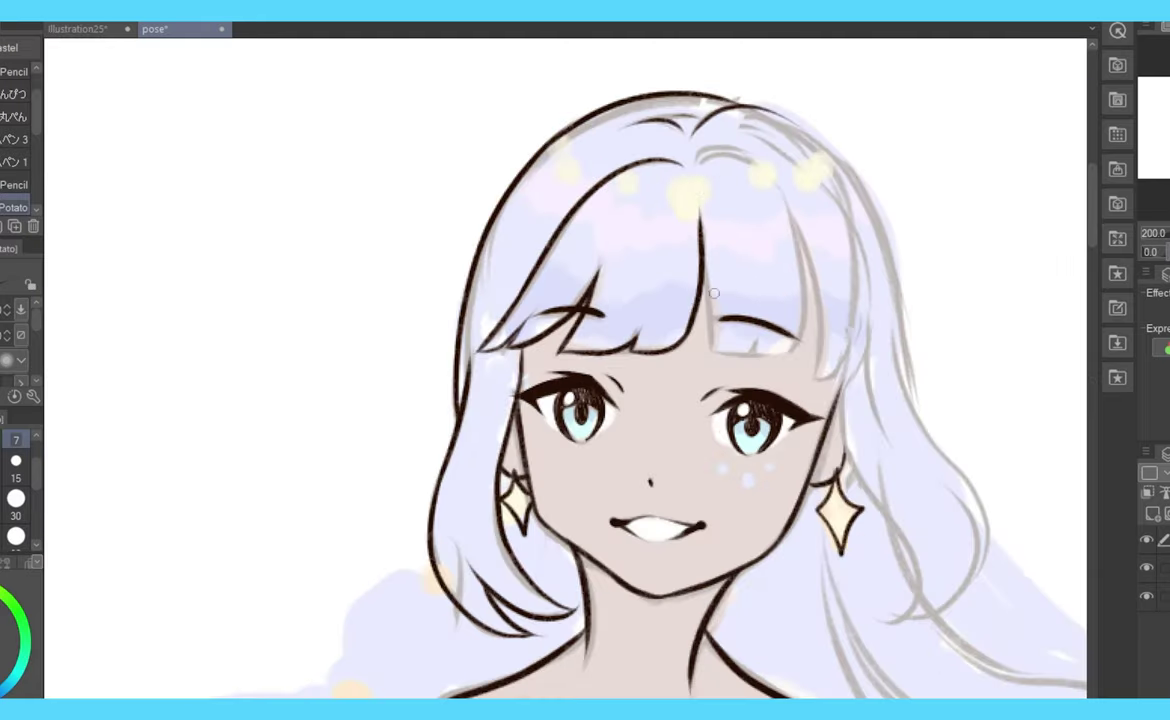
- Ink the remaining bangs and the crown strands of the lavender-haired figure, continuing the outline over the head
key(asciicircum)
drag(733, 467, 770, 340)
drag(735, 268, 775, 320)
key(ctrl+at)
key(minus)
key(ctrl+at)
drag(545, 320, 655, 40)
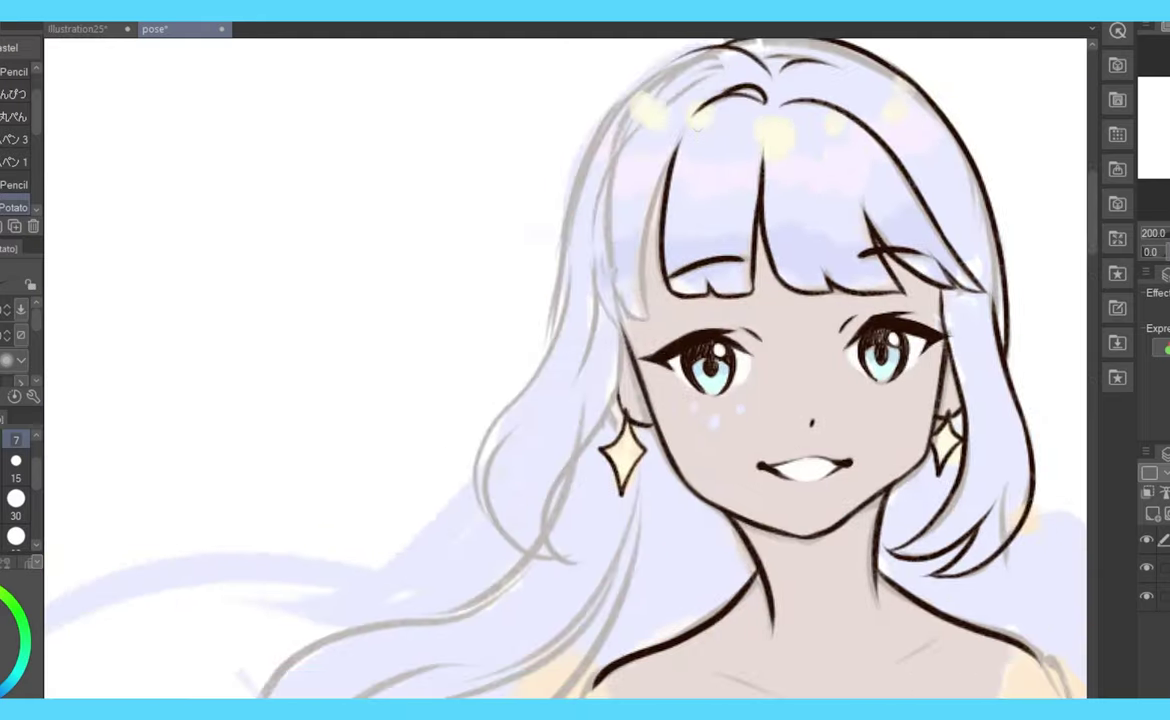
- Ink the lavender-haired figure's other side of the hair, ending in the curved lock beside the cheek
drag(670, 160, 642, 322)
mouse_move(615, 55)
mouse_down()
mouse_move(505, 300)
mouse_move(495, 525)
mouse_up()
drag(520, 245, 440, 485)
key(ctrl+minus)
key(ctrl+minus)
key(ctrl+minus)
key(ctrl+minus)
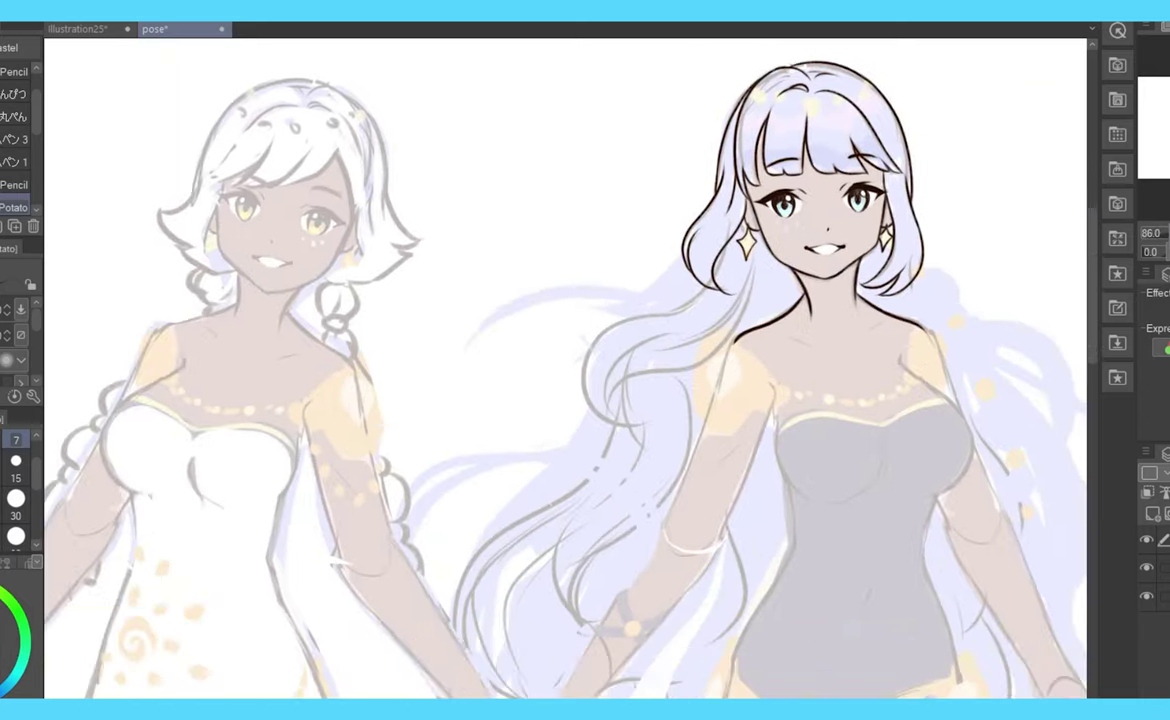
- Ink the long wavy lock sweeping from behind the lavender-haired figure's ear over the shoulder
scroll(800, 300, up, 3)
key(e)
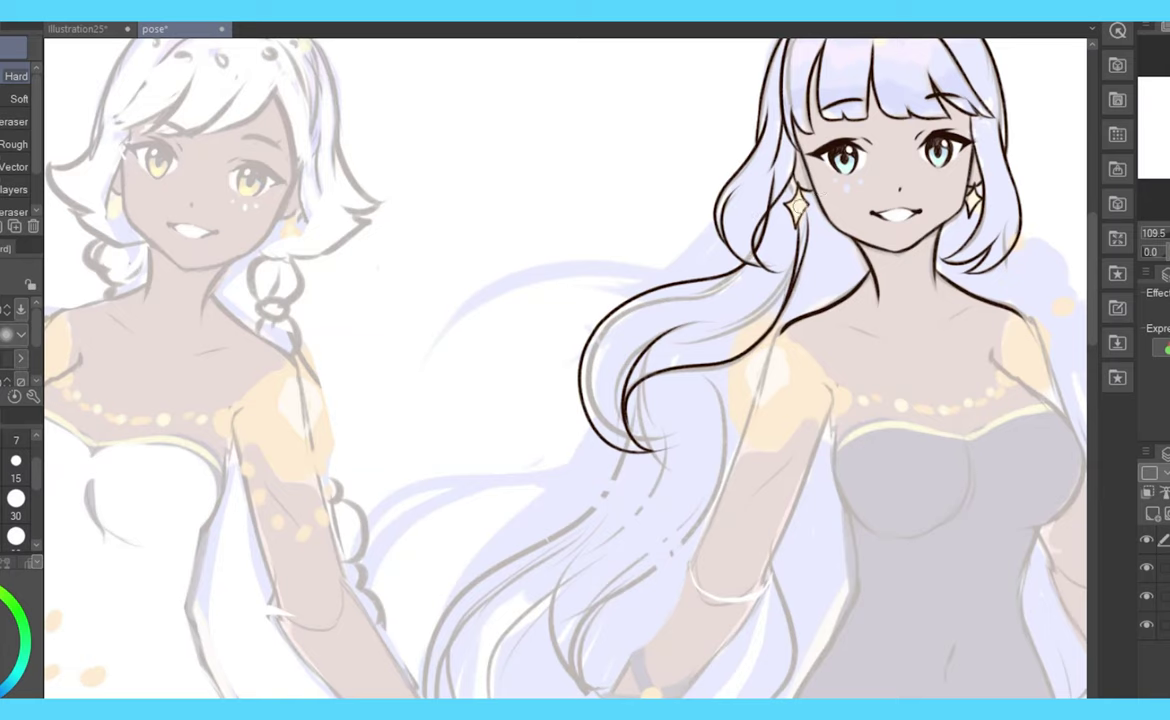
key(p)
key(ctrl+minus)
key(ctrl+minus)
scroll(700, 200, up, 3)
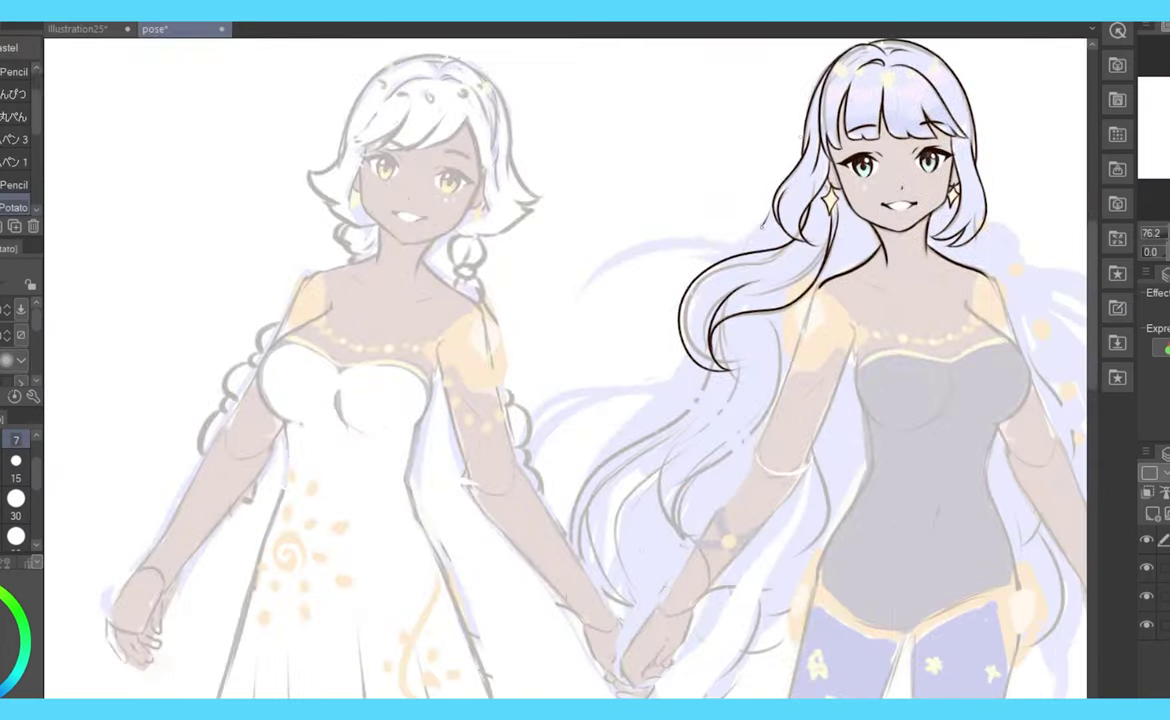
- Ink the lavender-haired figure's collarbones and the first bubble-braid segment with its round beads
scroll(256, 433, up, 1)
drag(650, 240, 604, 306)
scroll(606, 300, up, 1)
scroll(606, 300, down, 3)
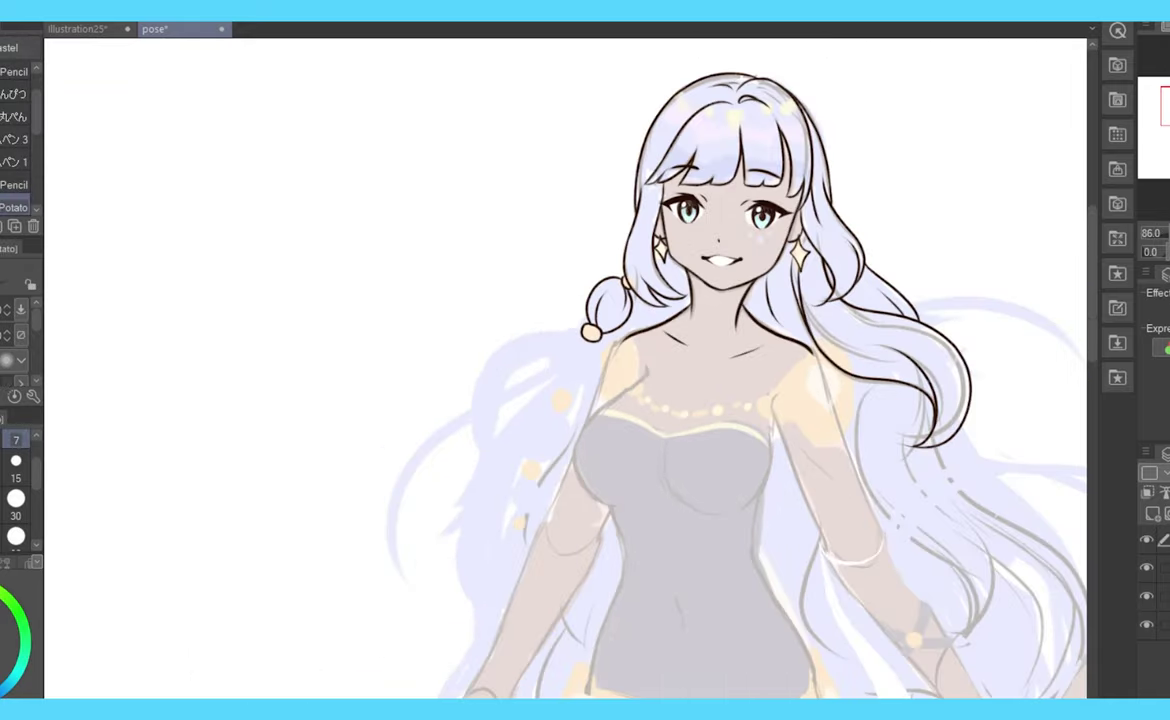
- Ink the lavender-haired figure's larger shoulder ornament with a faceted gem, leaf tips and scalloped trim
scroll(950, 380, up, 4)
drag(700, 300, 762, 268)
mouse_move(785, 268)
mouse_down()
mouse_move(835, 262)
mouse_move(930, 490)
mouse_up()
drag(930, 495, 790, 425)
mouse_move(780, 268)
mouse_down()
mouse_move(727, 382)
mouse_move(790, 425)
mouse_up()
mouse_move(850, 280)
mouse_down()
mouse_move(879, 383)
mouse_move(878, 371)
mouse_up()
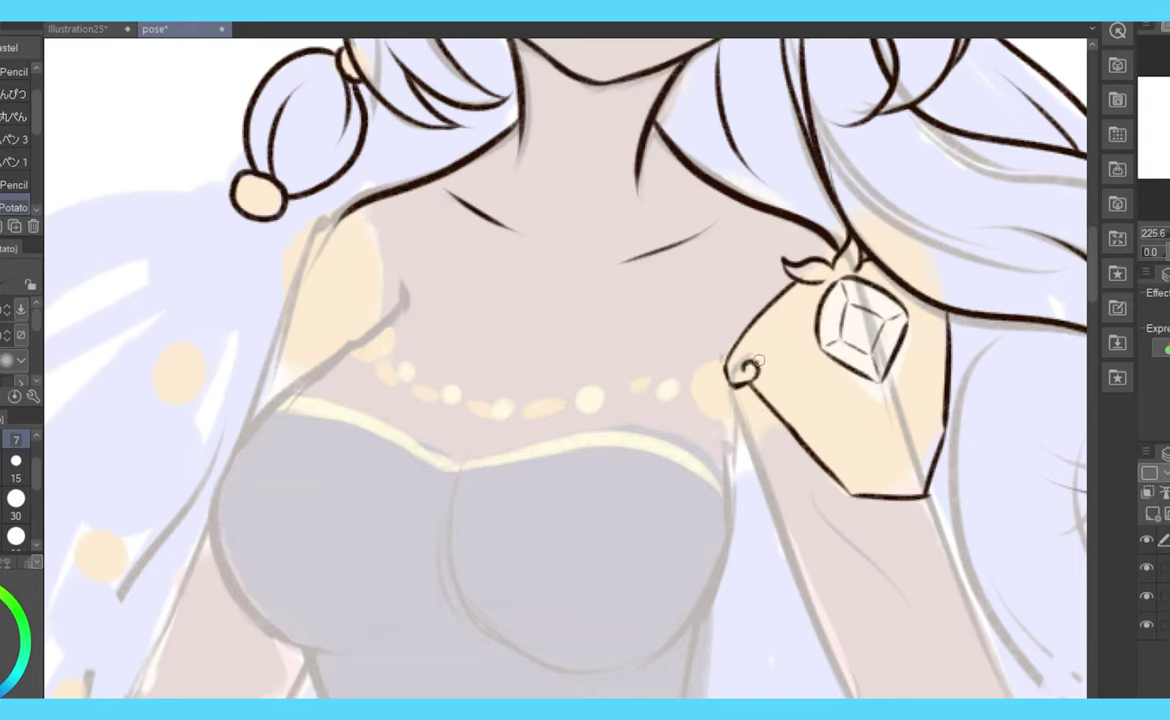
scroll(757, 359, down, 5)
scroll(886, 336, up, 3)
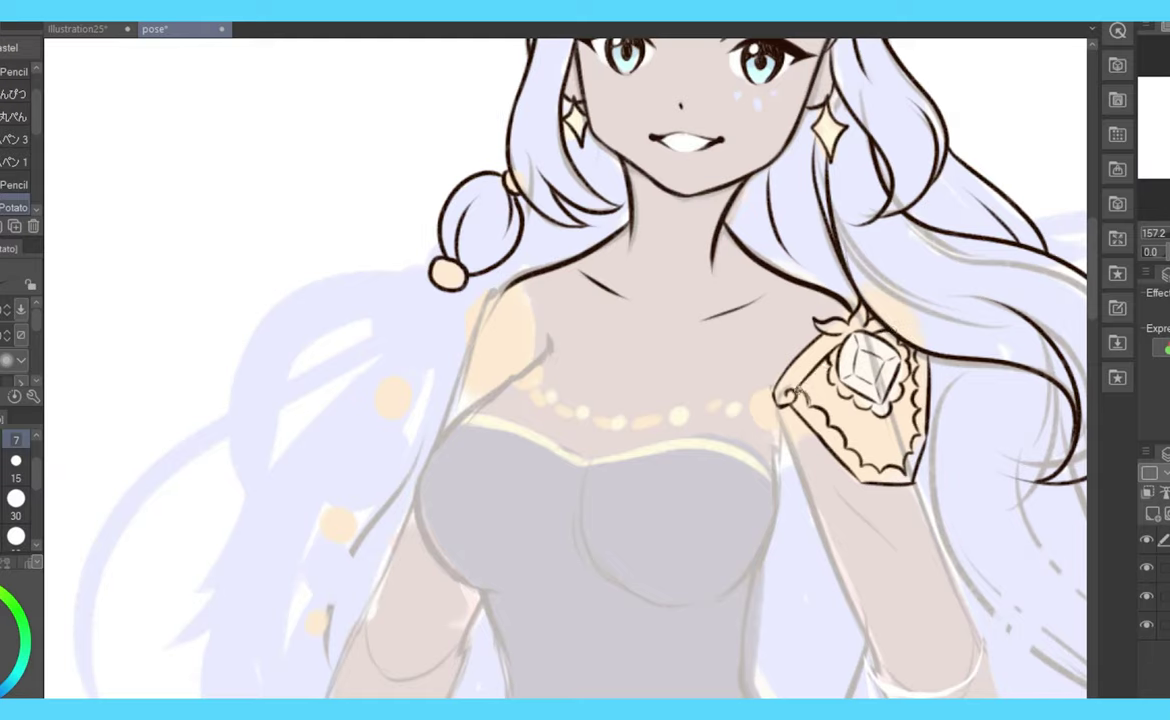
- Ink the second bubble-braid segment, plus the shoulder ornament's ring clasp and the upper arm below it
drag(1155, 178, 1150, 181)
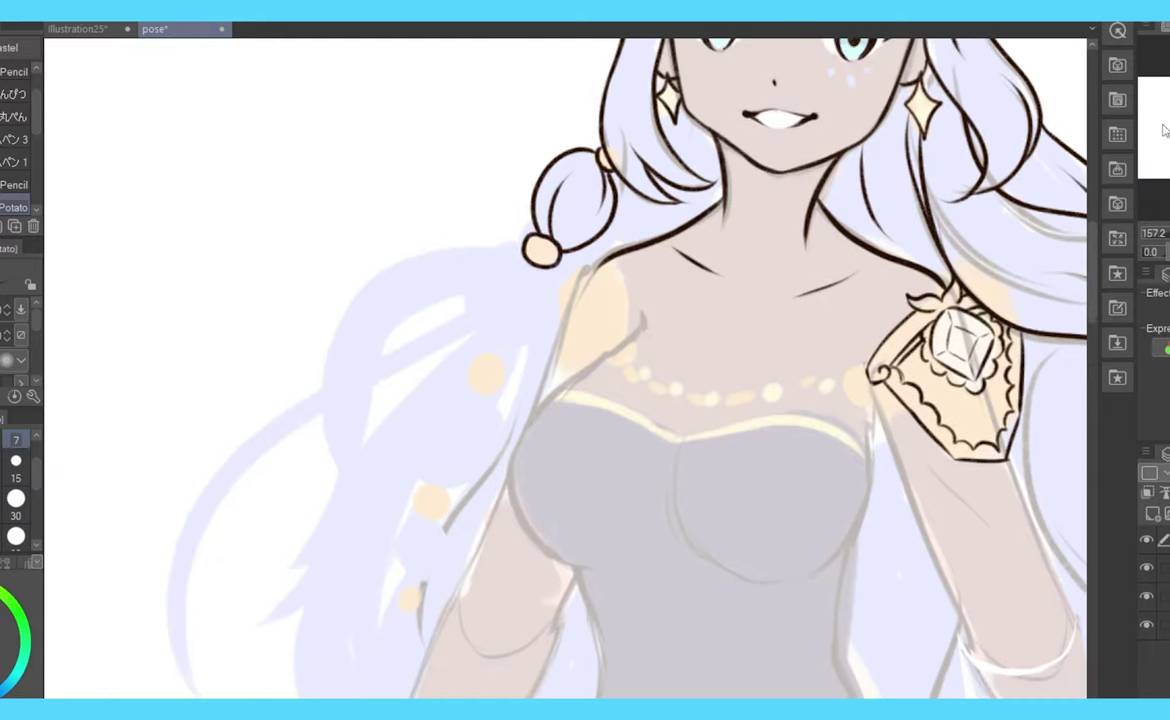
scroll(585, 360, down, 3)
mouse_move(610, 300)
mouse_down()
mouse_move(640, 400)
mouse_move(705, 442)
mouse_up()
drag(1160, 130, 1152, 126)
key(h)
scroll(807, 284, up, 2)
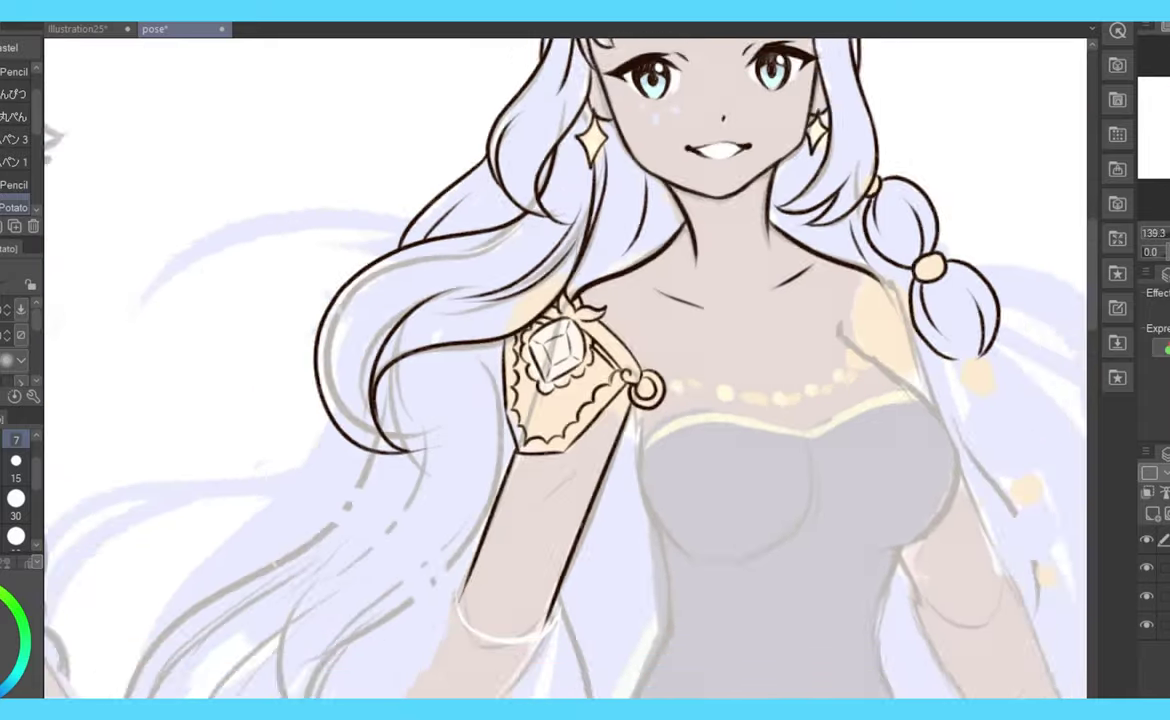
- Ink the matching smaller gemmed ornament with scalloped trim on the lavender-haired figure's other shoulder
drag(783, 315, 822, 352)
scroll(320, 634, down, 2)
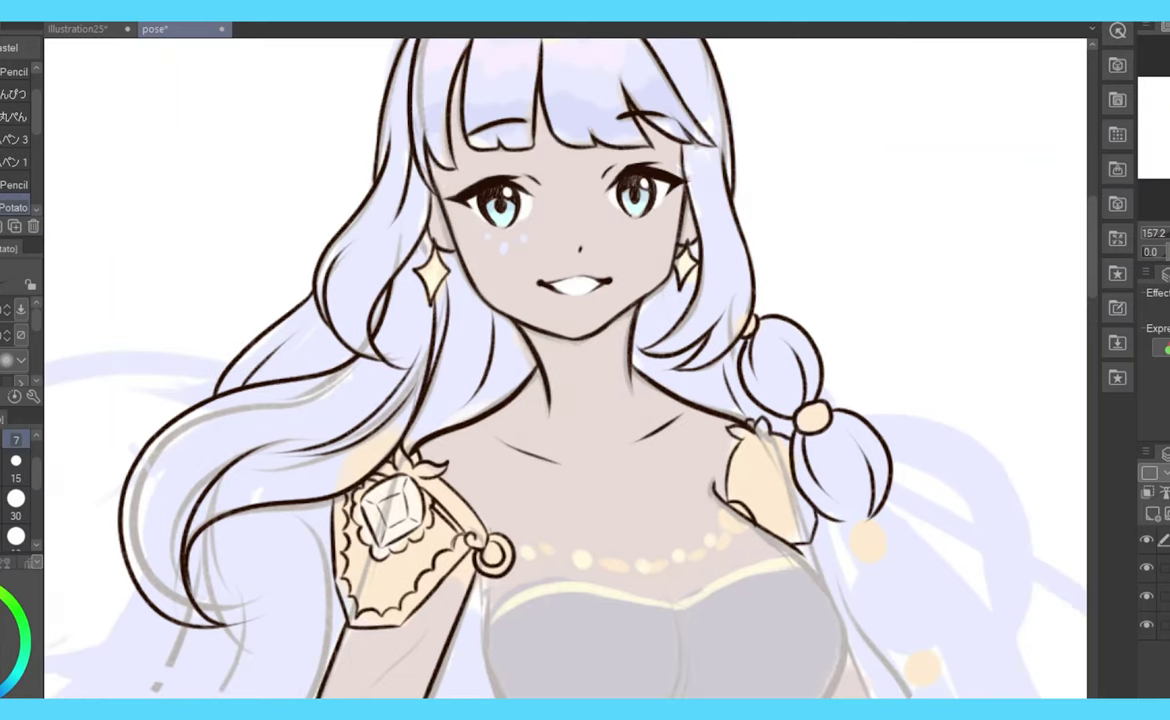
scroll(843, 368, up, 2)
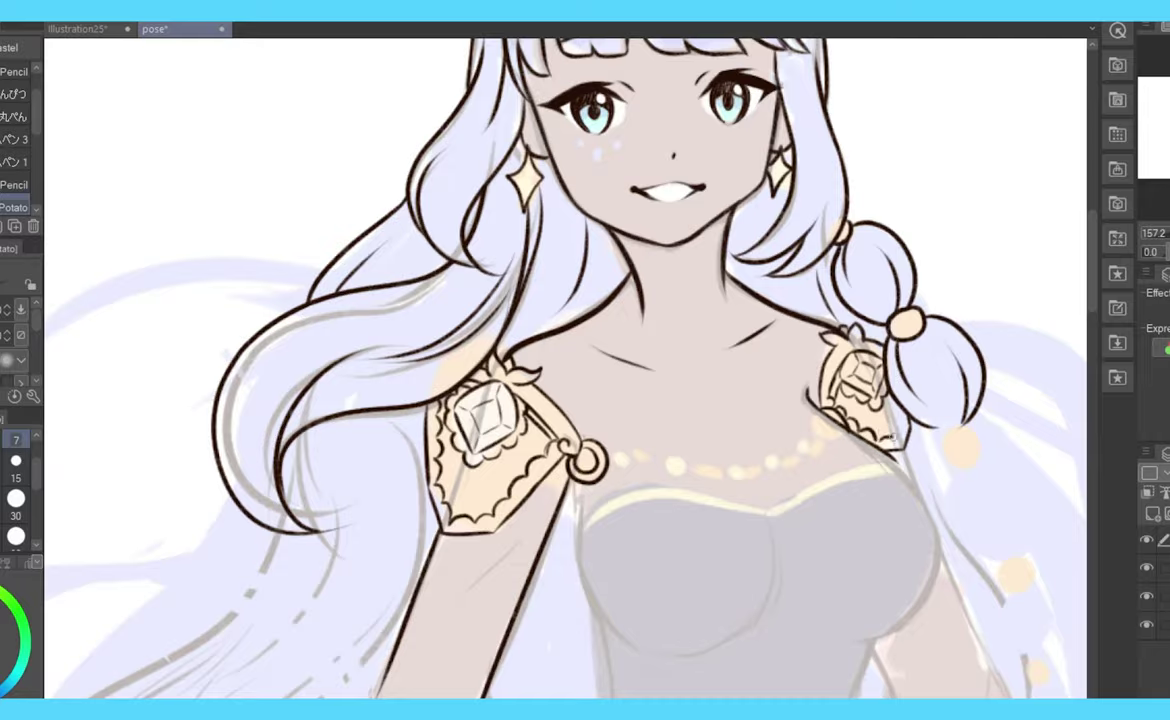
scroll(1022, 185, down, 3)
scroll(783, 449, up, 2)
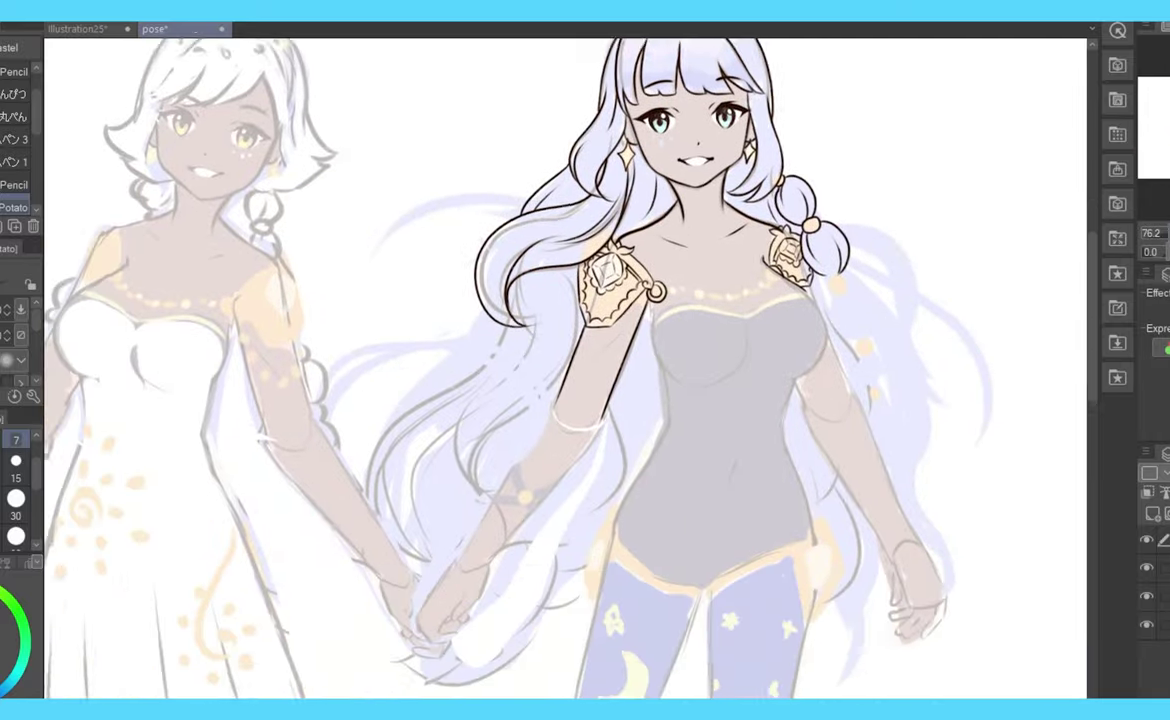
- Ink the lavender-haired figure's sweetheart neckline, bodice, waist and navel, and extend the beaded bubble braid
scroll(430, 610, up, 3)
drag(700, 300, 243, 522)
drag(700, 450, 600, 250)
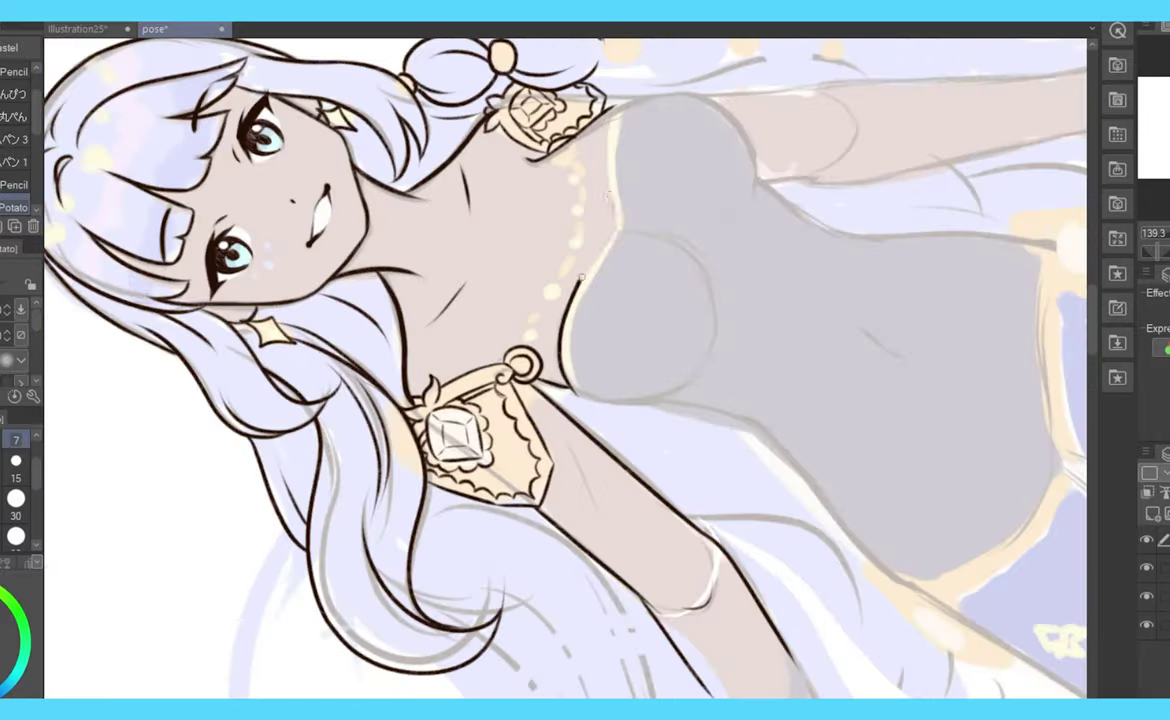
drag(570, 210, 650, 400)
scroll(528, 334, up, 2)
scroll(856, 218, down, 4)
scroll(603, 679, up, 4)
scroll(603, 679, down, 2)
scroll(650, 400, down, 2)
scroll(698, 186, up, 3)
mouse_move(698, 186)
mouse_down()
mouse_move(640, 250)
mouse_move(668, 290)
mouse_move(650, 340)
mouse_move(657, 372)
mouse_up()
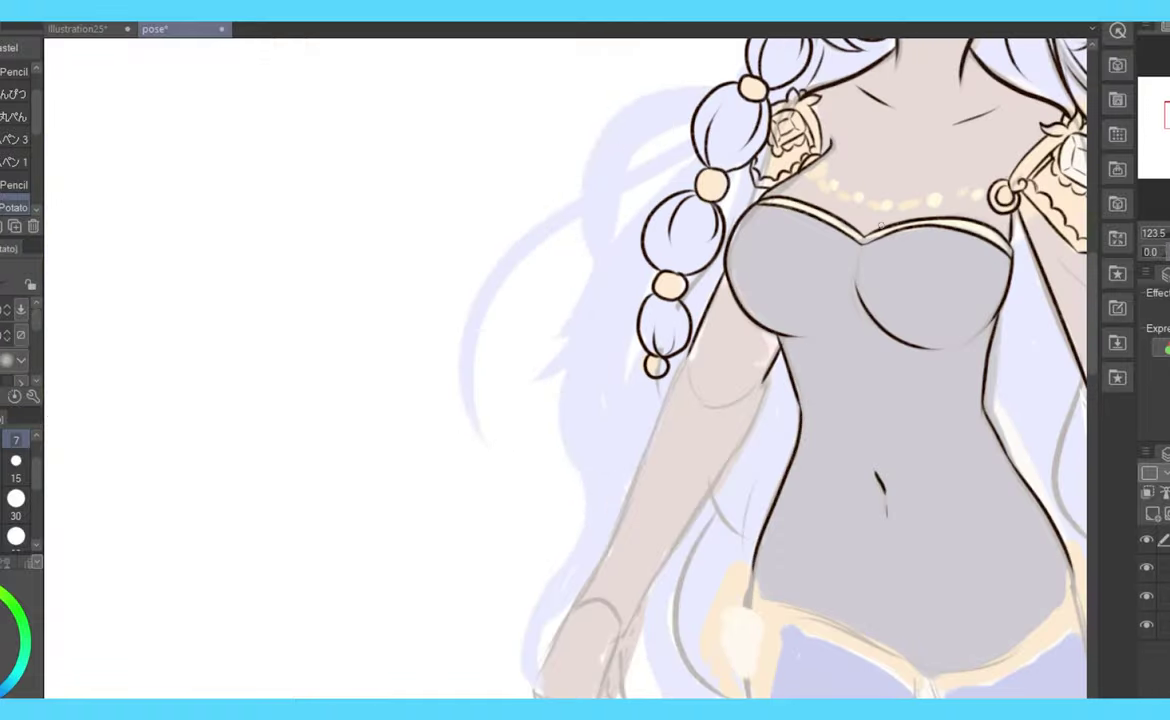
- Ink the lavender-haired figure's necklace as a chain alternating round beads and diamond-shaped charms between the shoulder ornaments
scroll(880, 228, down, 3)
scroll(640, 400, up, 4)
drag(590, 345, 610, 385)
drag(640, 380, 664, 414)
drag(680, 425, 690, 436)
mouse_move(713, 435)
mouse_down()
mouse_move(722, 447)
mouse_move(765, 440)
mouse_up()
mouse_move(792, 415)
mouse_down()
mouse_move(805, 425)
mouse_move(840, 415)
mouse_up()
drag(665, 405, 688, 415)
scroll(700, 410, down, 4)
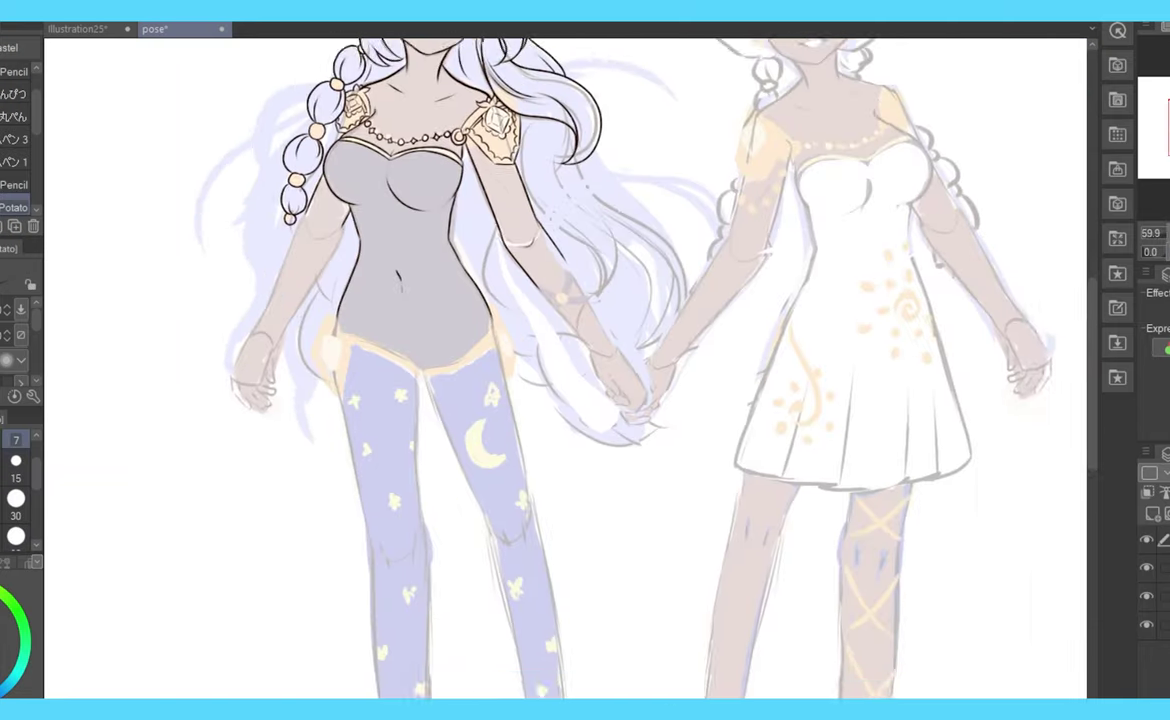
- Ink the outline of the lavender-haired figure's free arm down to the wrist
scroll(585, 367, up, 3)
scroll(520, 580, up, 3)
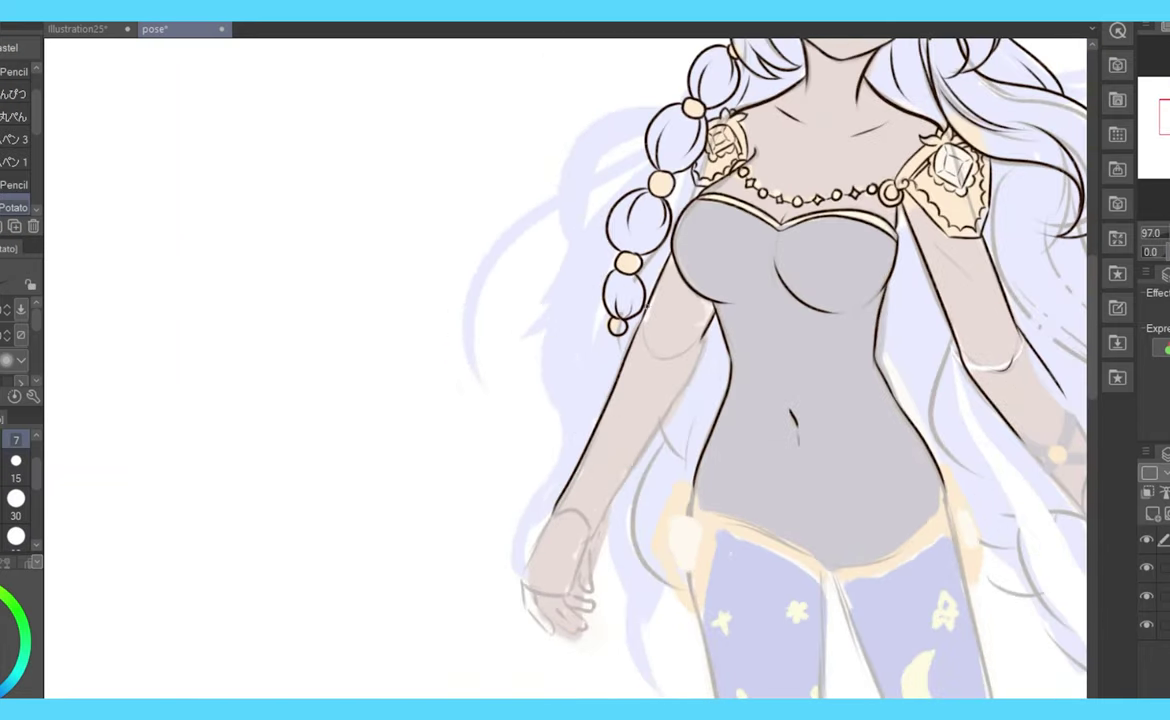
key(h)
scroll(640, 400, down, 3)
scroll(565, 370, up, 2)
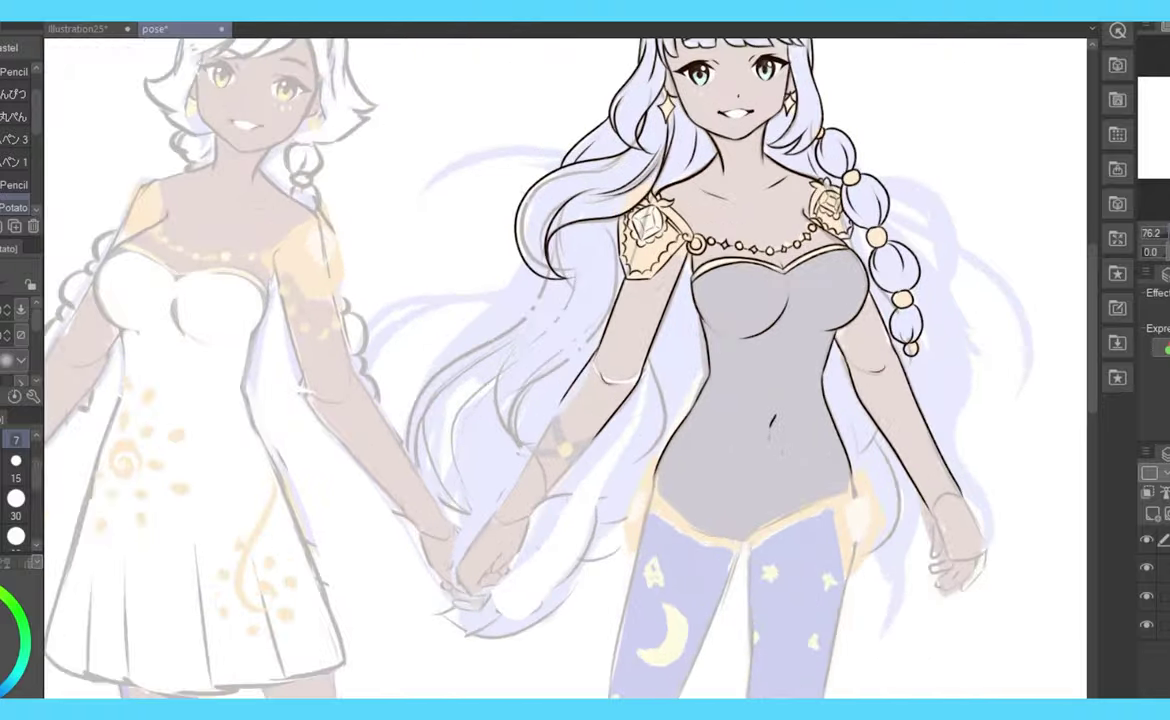
scroll(565, 370, up, 2)
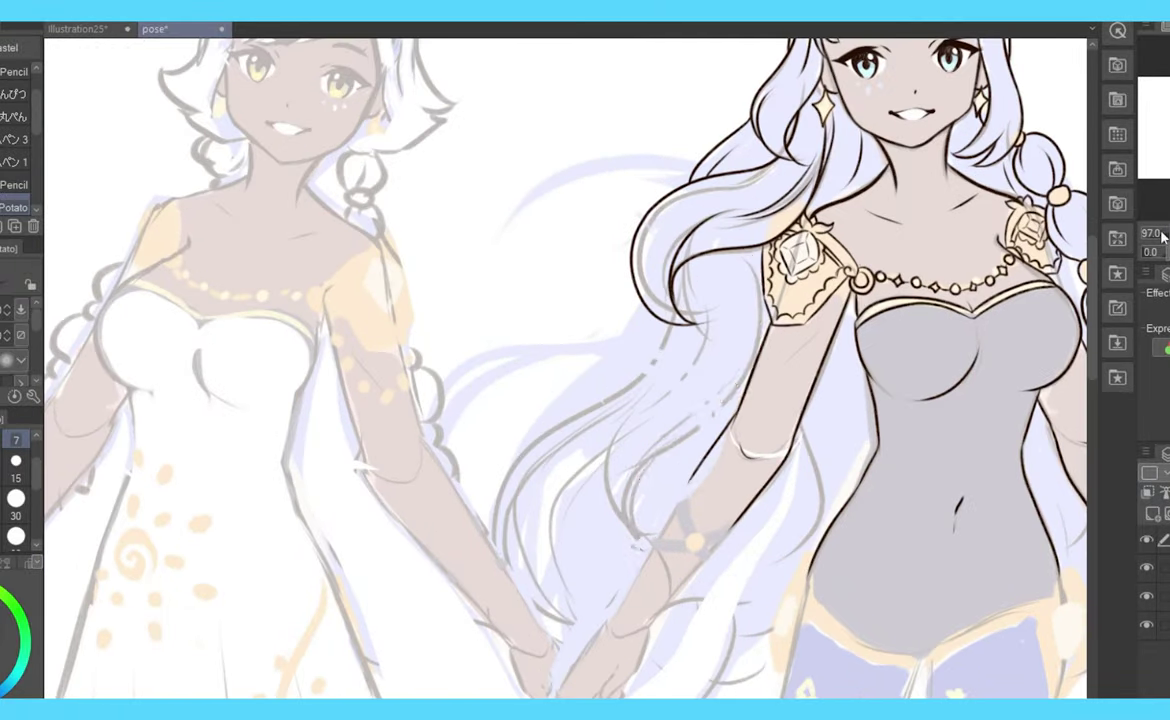
- Ink the long wavy locks falling beside the lavender-haired figure's hand-holding arm, from the large shoulder ornament down past the elbow
key(h)
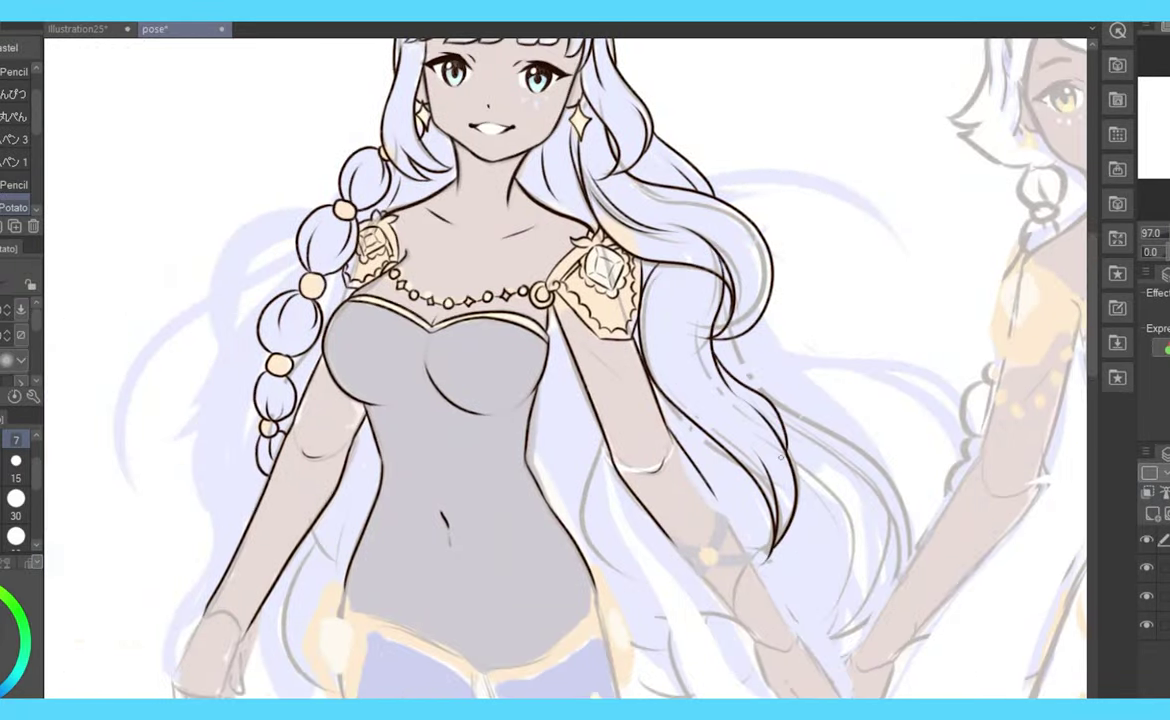
scroll(703, 320, down, 3)
scroll(320, 420, up, 3)
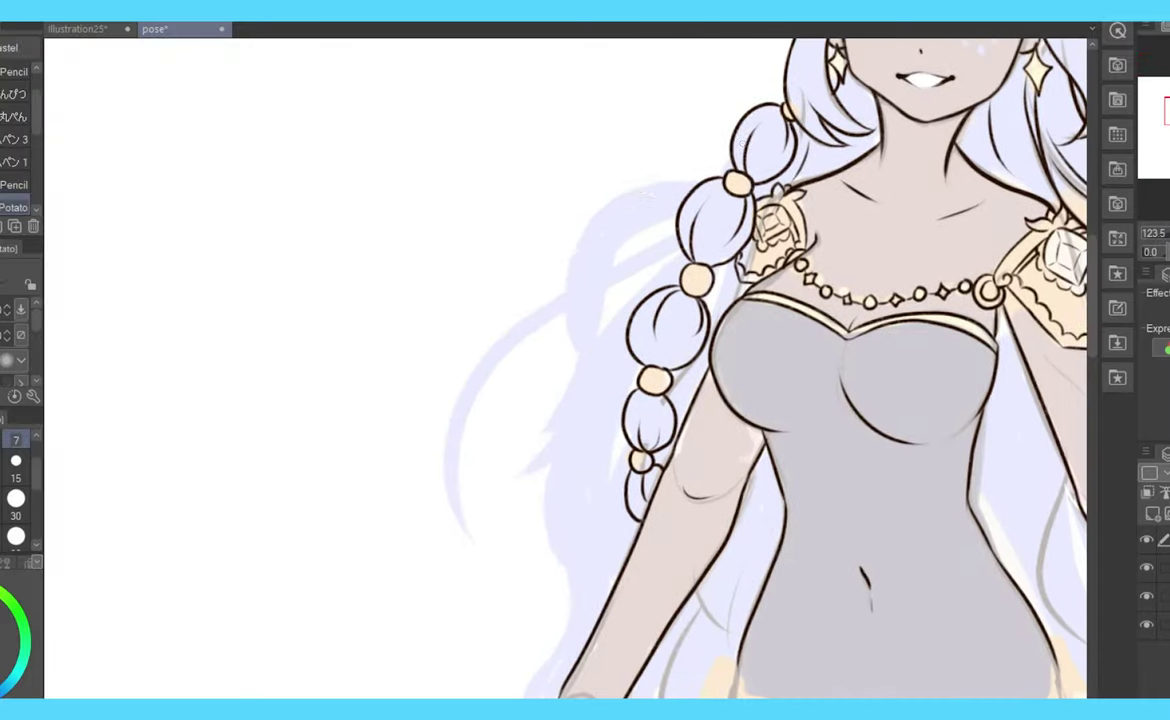
- Ink the loose hair flowing behind the lavender-haired figure's beaded braid and free arm, and outline the fingers of her free hand
scroll(648, 507, up, 1)
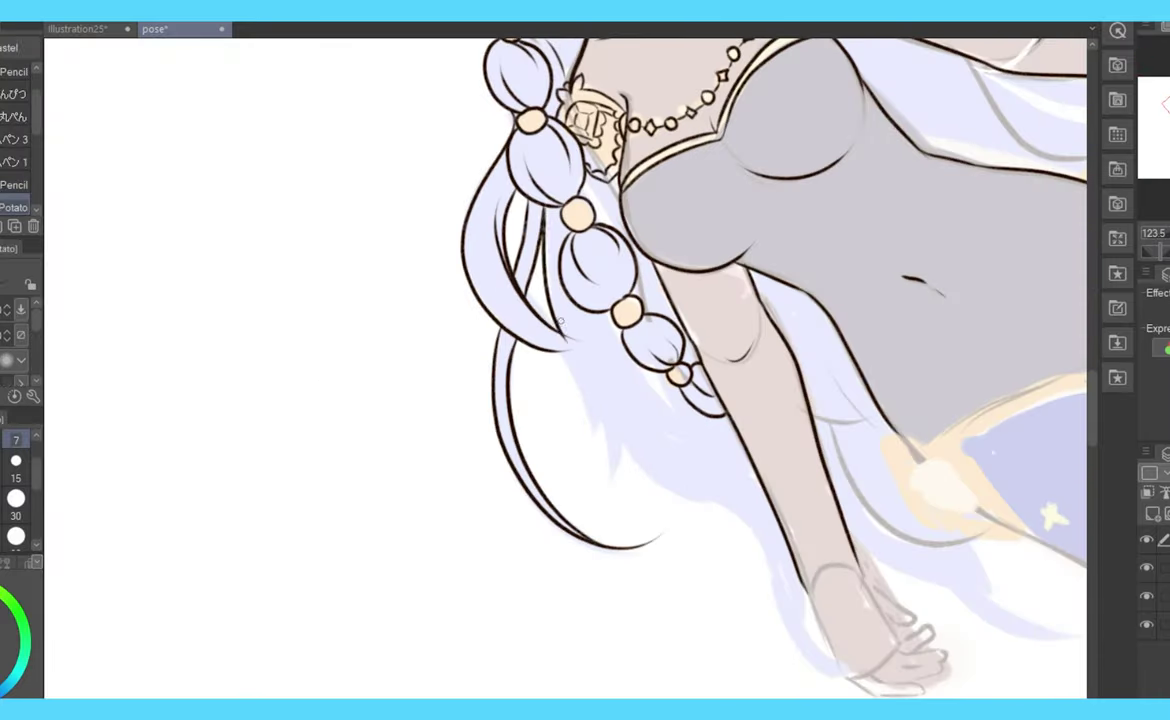
key(ctrl+at)
scroll(527, 543, down, 3)
mouse_move(577, 407)
mouse_down()
mouse_move(497, 556)
mouse_move(607, 587)
mouse_up()
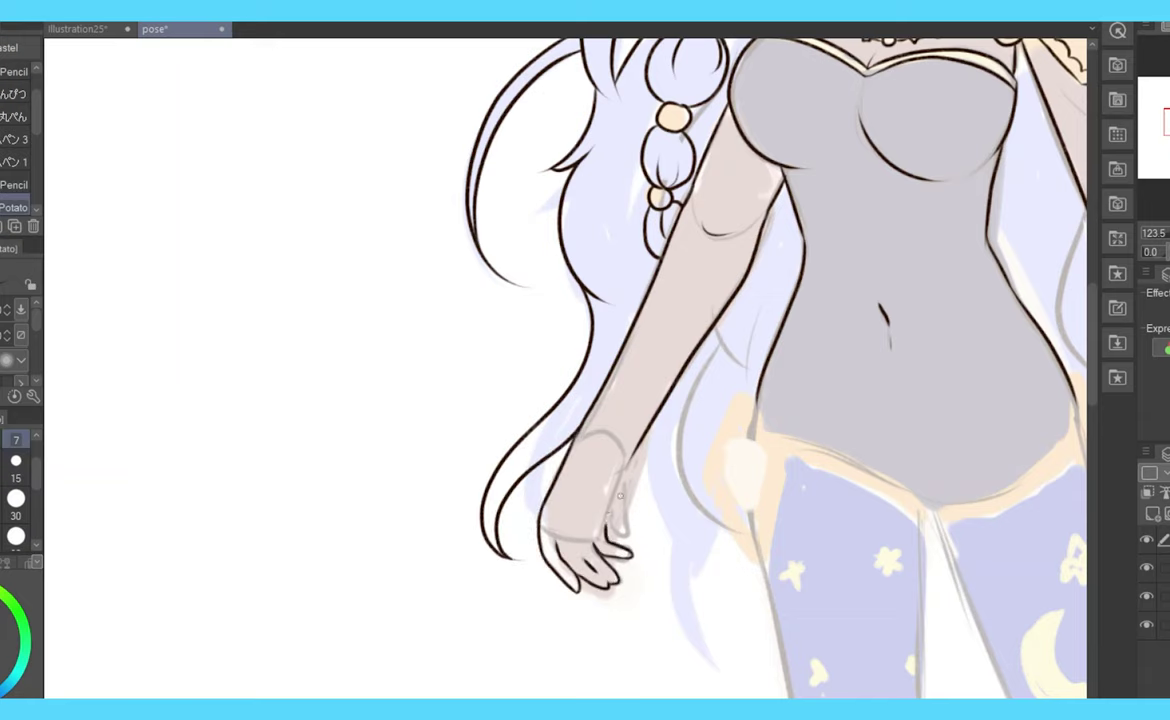
key(ctrl+0)
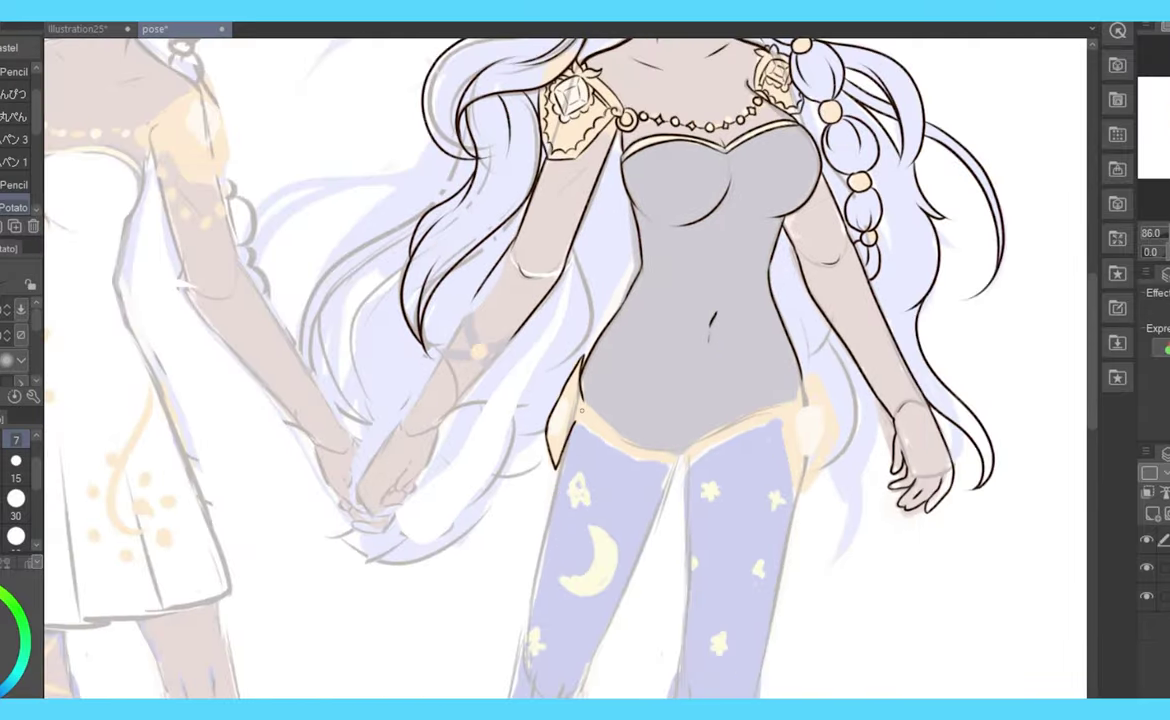
- Ink the lavender-haired figure's gold waistband with a pointed ornament and faceted diamond-shaped gem on each hip
scroll(581, 409, up, 5)
drag(597, 485, 833, 562)
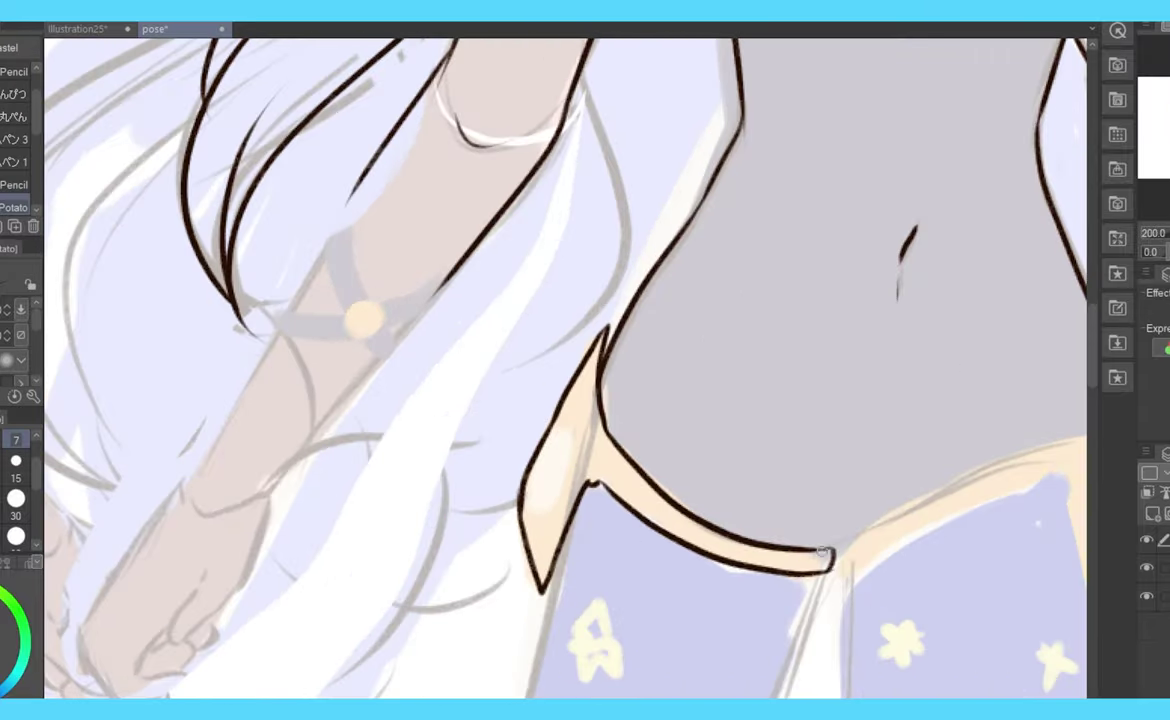
drag(560, 425, 540, 505)
drag(545, 450, 555, 500)
drag(532, 338, 482, 508)
scroll(565, 367, down, 2)
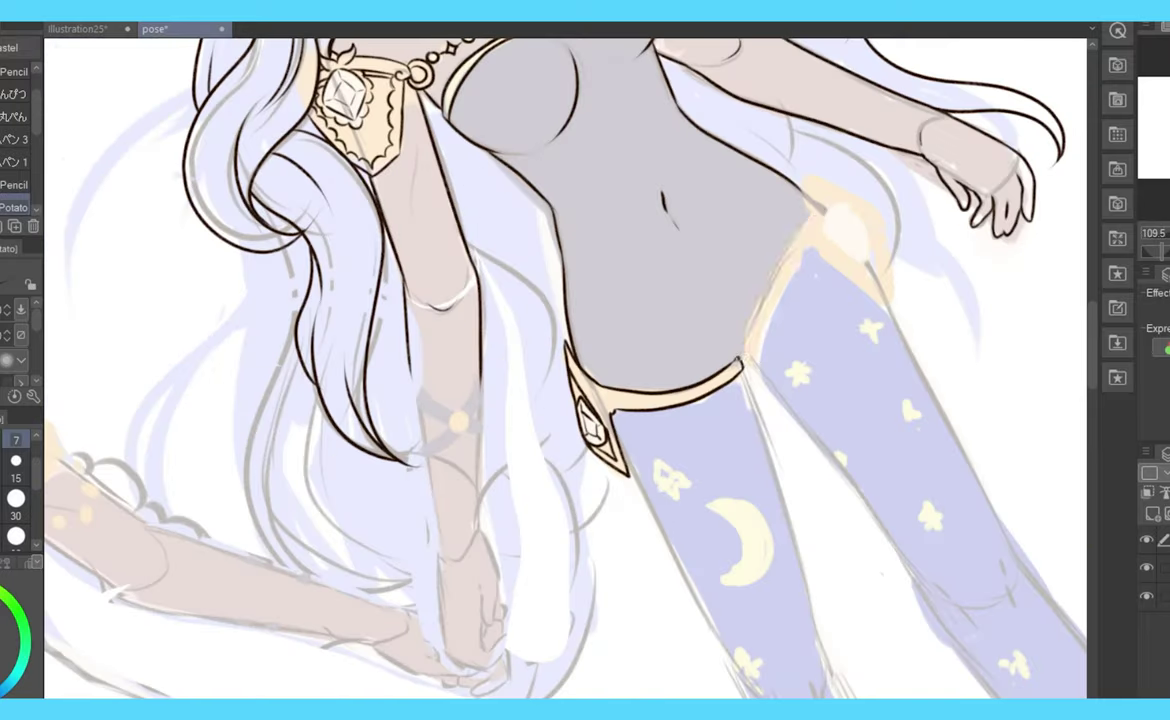
key(h)
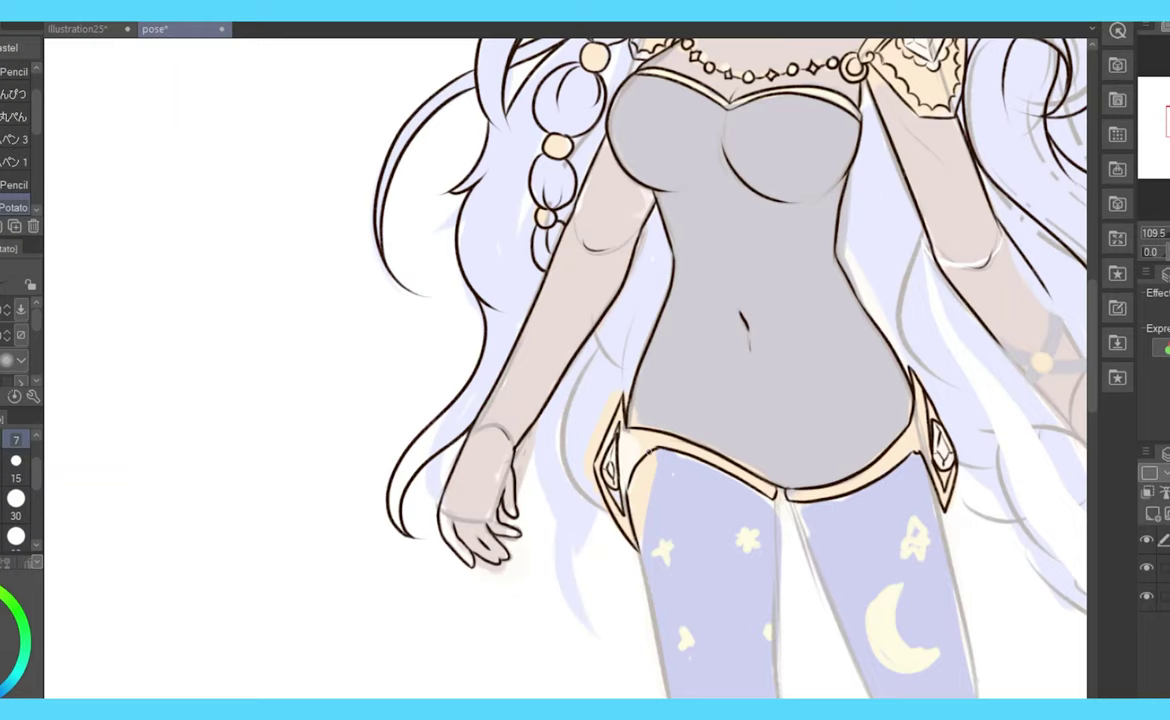
- Ink the outlines of both of the lavender-haired figure's thighs from the waistband down to the knees
drag(660, 447, 524, 300)
drag(463, 340, 510, 589)
mouse_move(590, 304)
mouse_down()
mouse_move(590, 473)
mouse_move(700, 567)
mouse_up()
drag(780, 282, 730, 523)
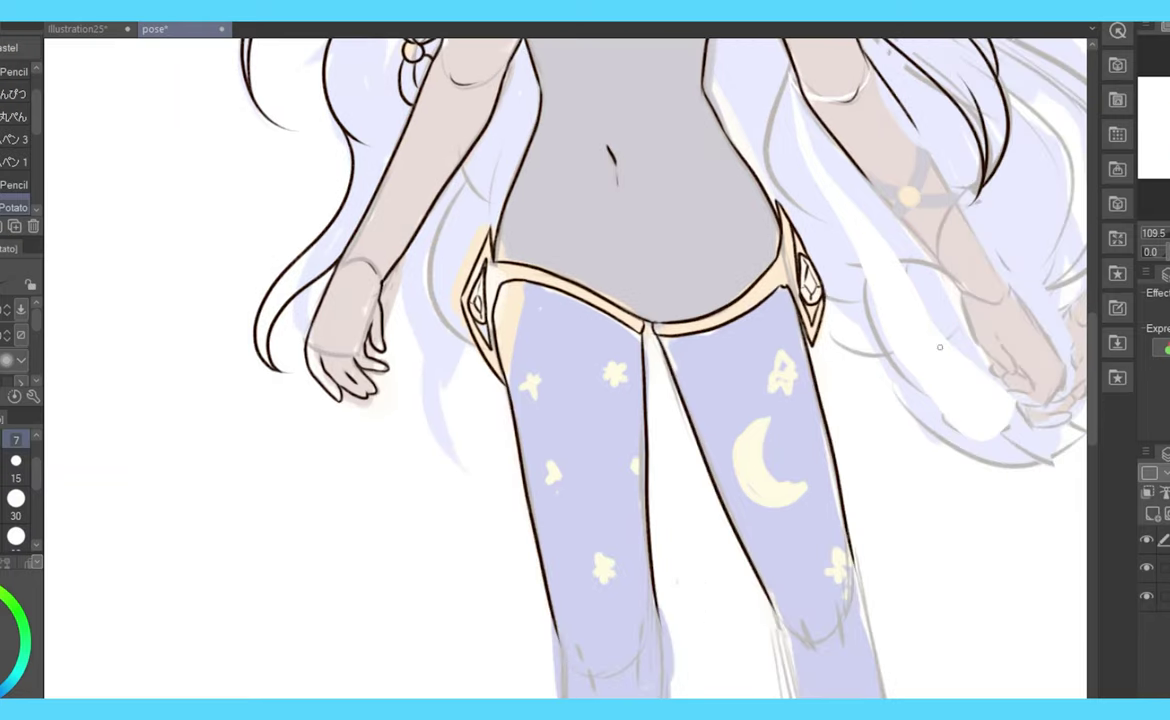
- Ink a crossed-strap armband with a round centre bead on the lavender-haired figure's hand-holding forearm, and outline the forearm below it
scroll(702, 317, up, 2)
drag(1165, 255, 561, 425)
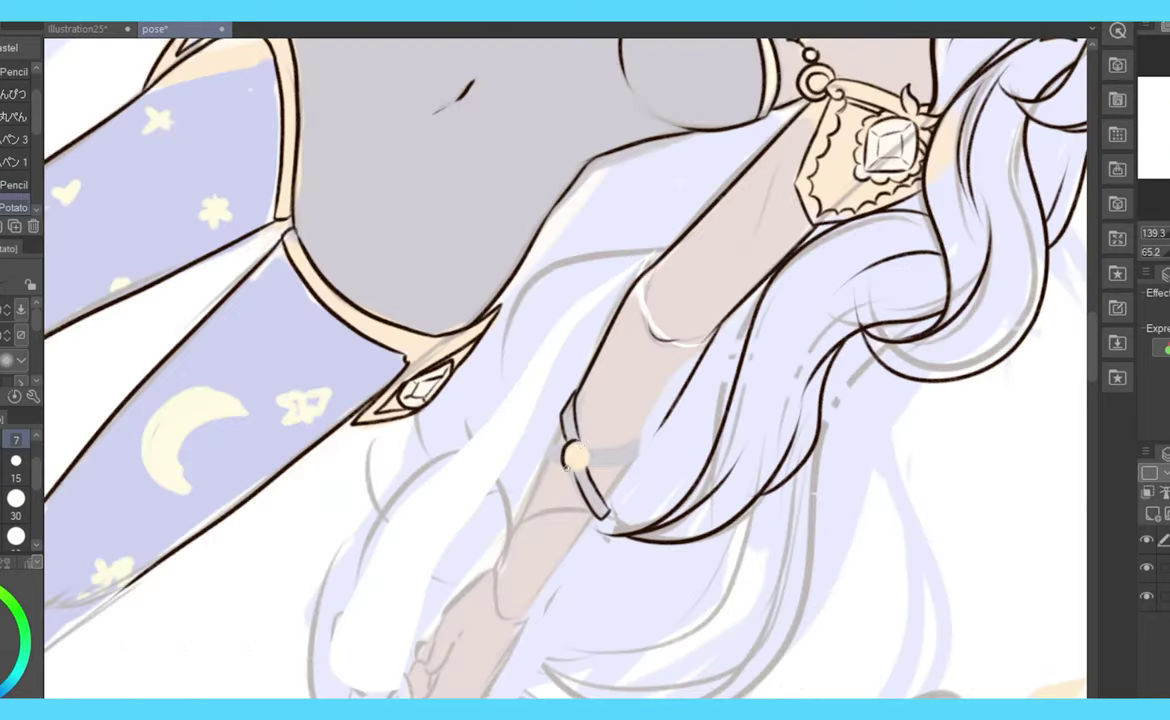
key(h)
key(ctrl+@)
drag(631, 423, 590, 470)
drag(700, 470, 594, 364)
mouse_move(613, 362)
mouse_down()
mouse_move(540, 478)
mouse_move(595, 478)
mouse_up()
key(h)
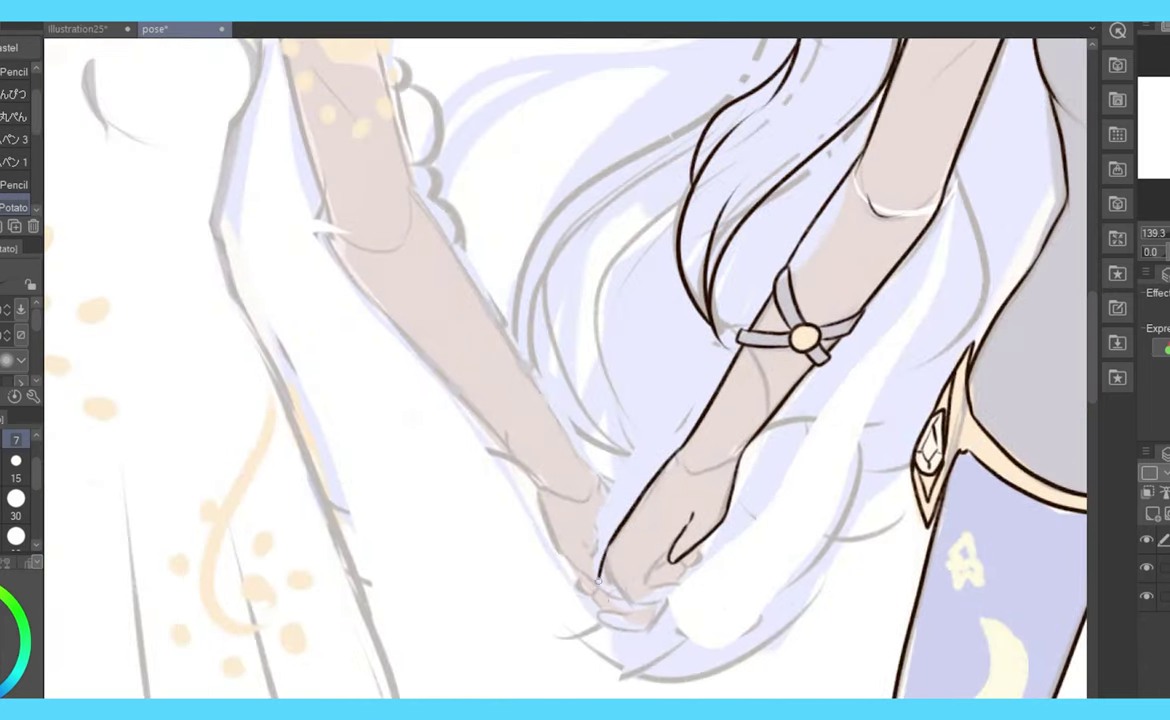
- Ink the thumb and curled fingers of the lavender-haired figure's clasping hand
scroll(611, 541, down, 5)
scroll(544, 457, up, 5)
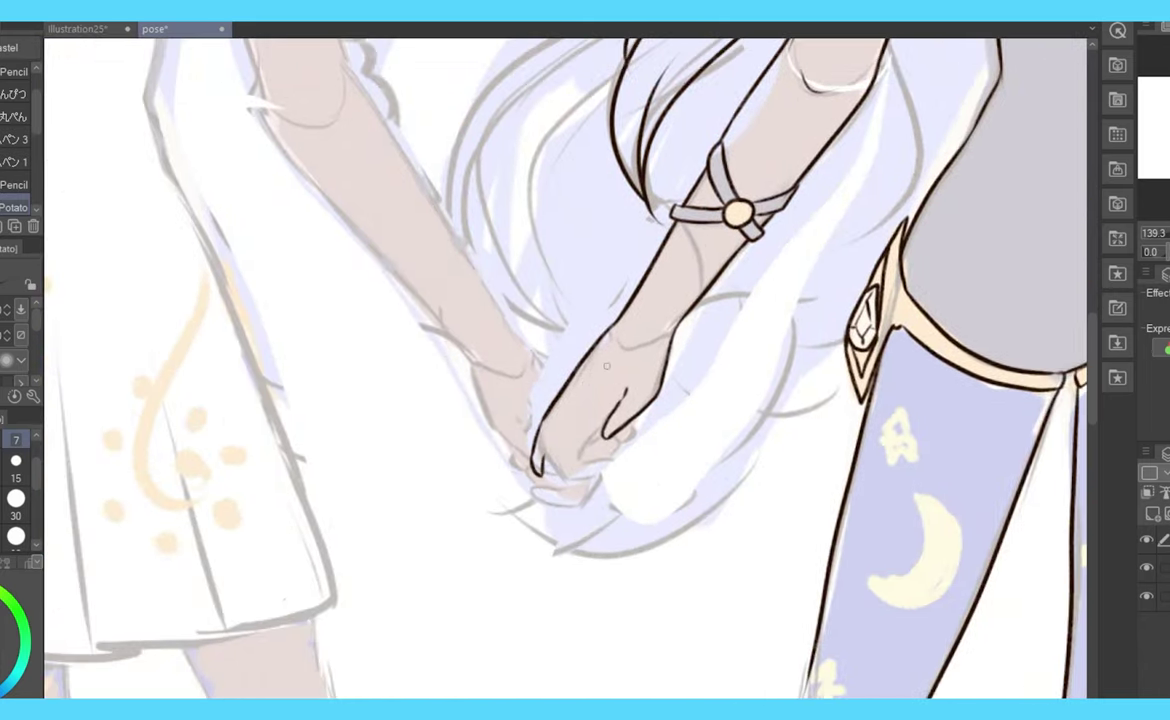
key(h)
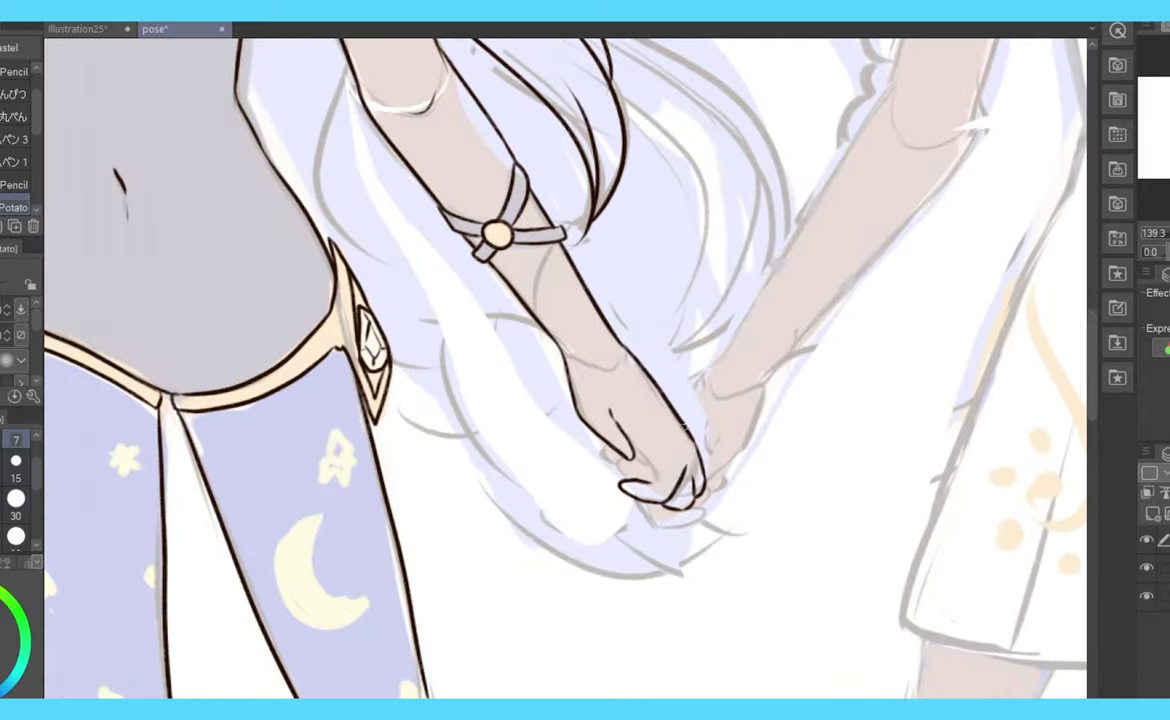
- Ink the hair locks showing between the lavender-haired figure's free arm and waist, down to the hip
scroll(565, 370, down, 5)
scroll(700, 300, up, 3)
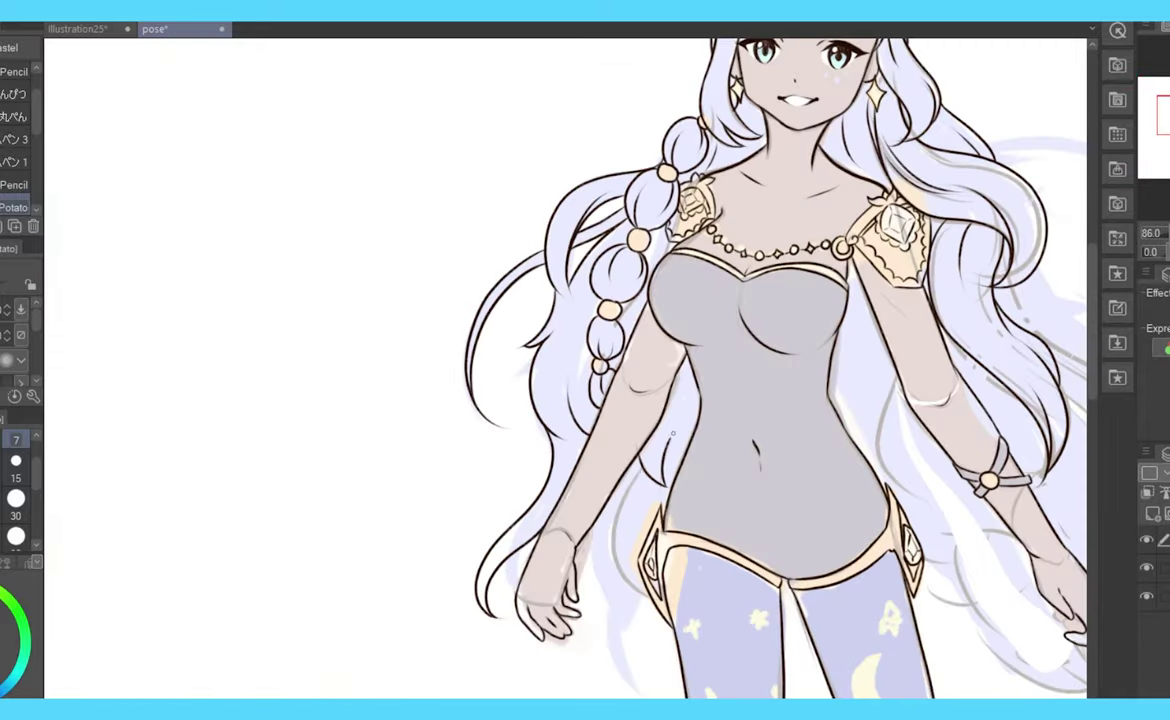
drag(644, 640, 537, 105)
- Ink the knees and lower legs of the lavender-haired figure's star-patterned leggings, closing each cuff with a curve at the ankle
drag(1150, 251, 1168, 251)
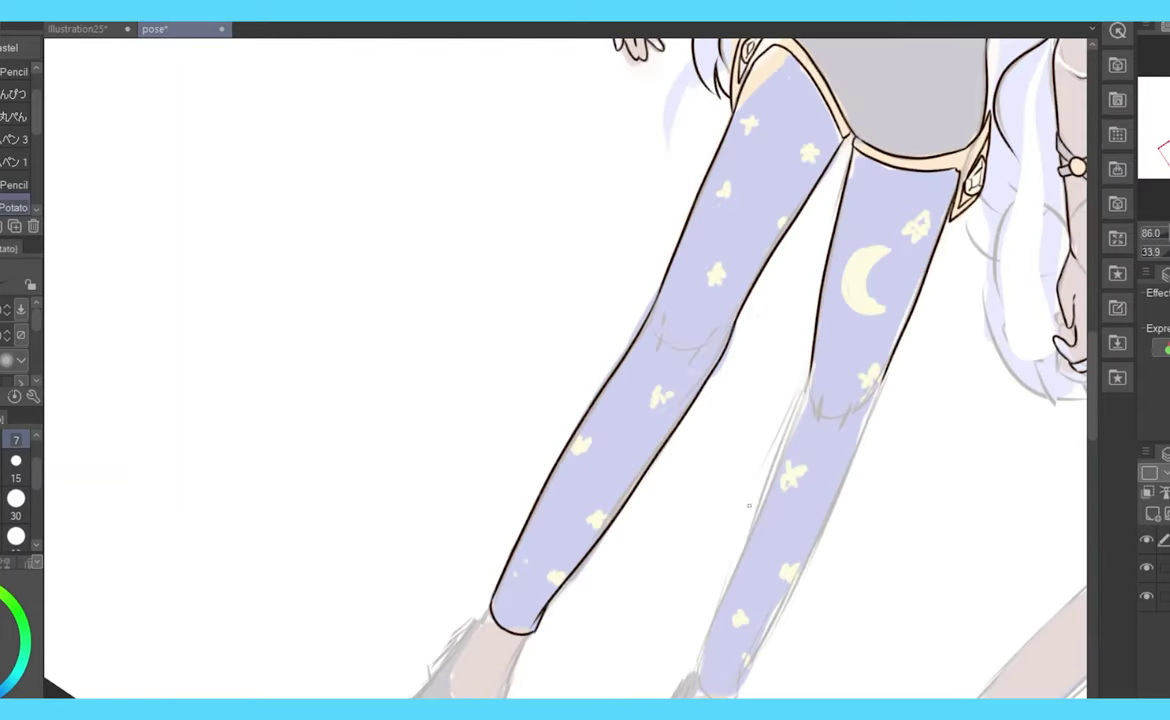
drag(662, 316, 432, 117)
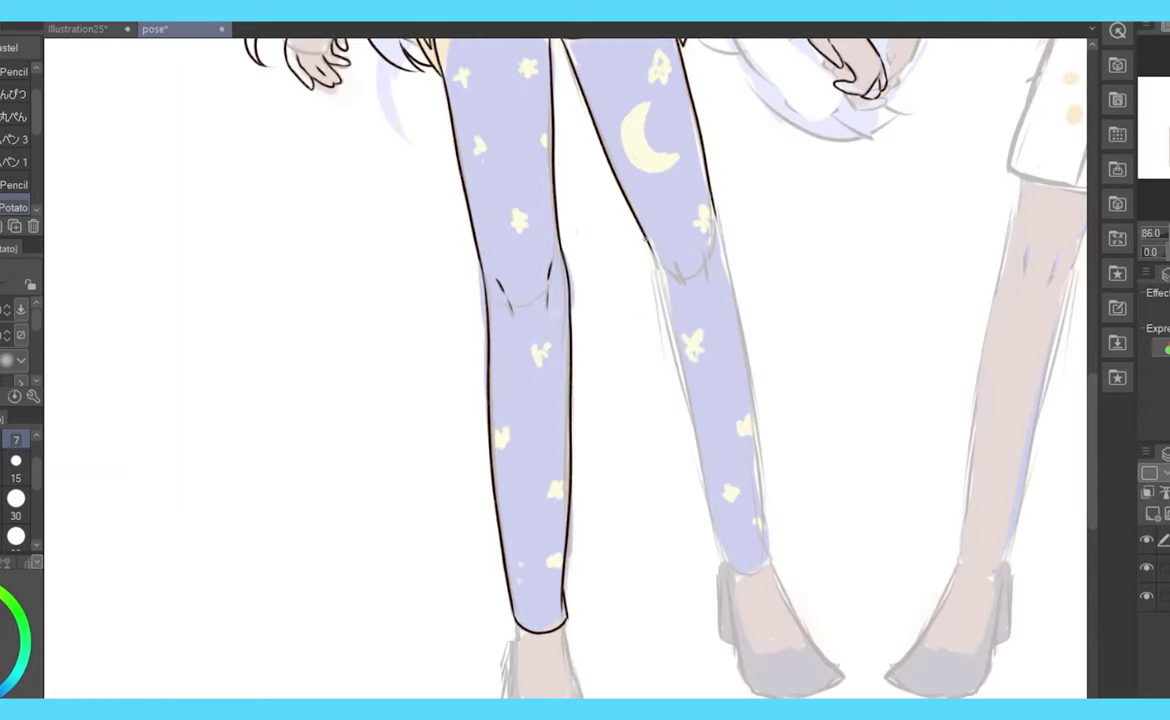
drag(432, 117, 488, 412)
- Ink the lavender-haired figure's feet and both pointed heeled shoes, including their curved openings
drag(560, 550, 637, 570)
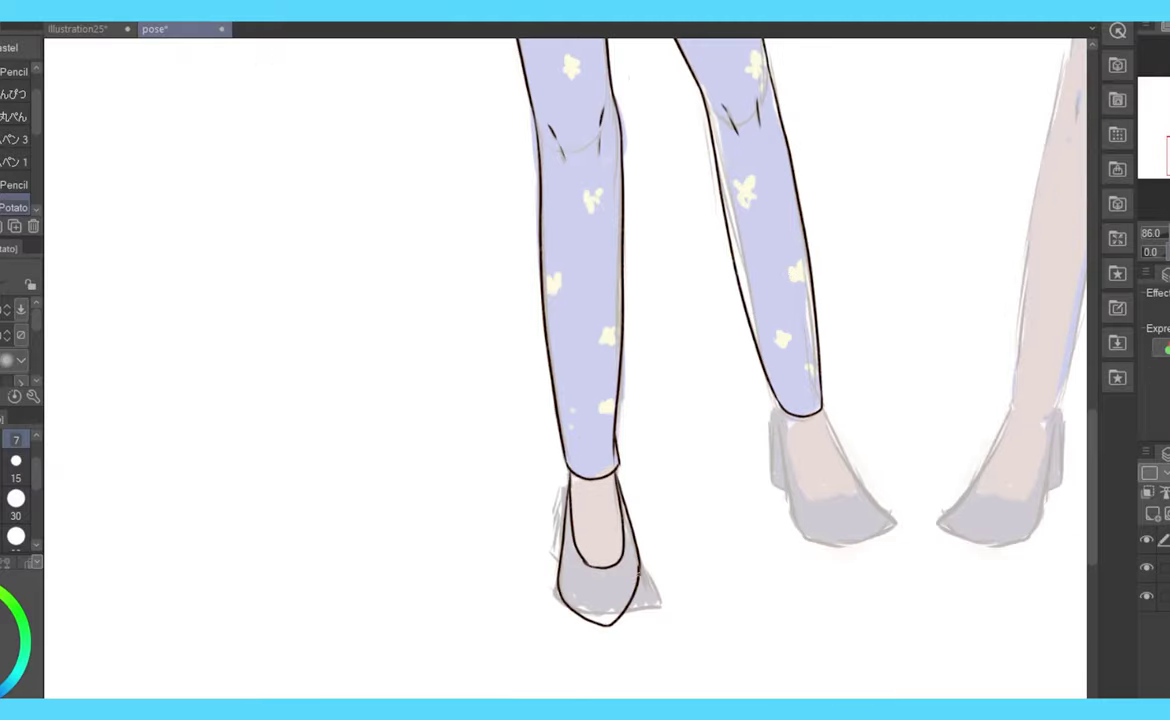
scroll(565, 367, down, 2)
drag(565, 367, 513, 262)
drag(614, 472, 624, 538)
drag(372, 123, 420, 420)
drag(628, 548, 702, 578)
mouse_move(420, 420)
mouse_down()
mouse_move(463, 505)
mouse_move(478, 650)
mouse_up()
key(m)
key(ctrl+d)
key(p)
key(ctrl+0)
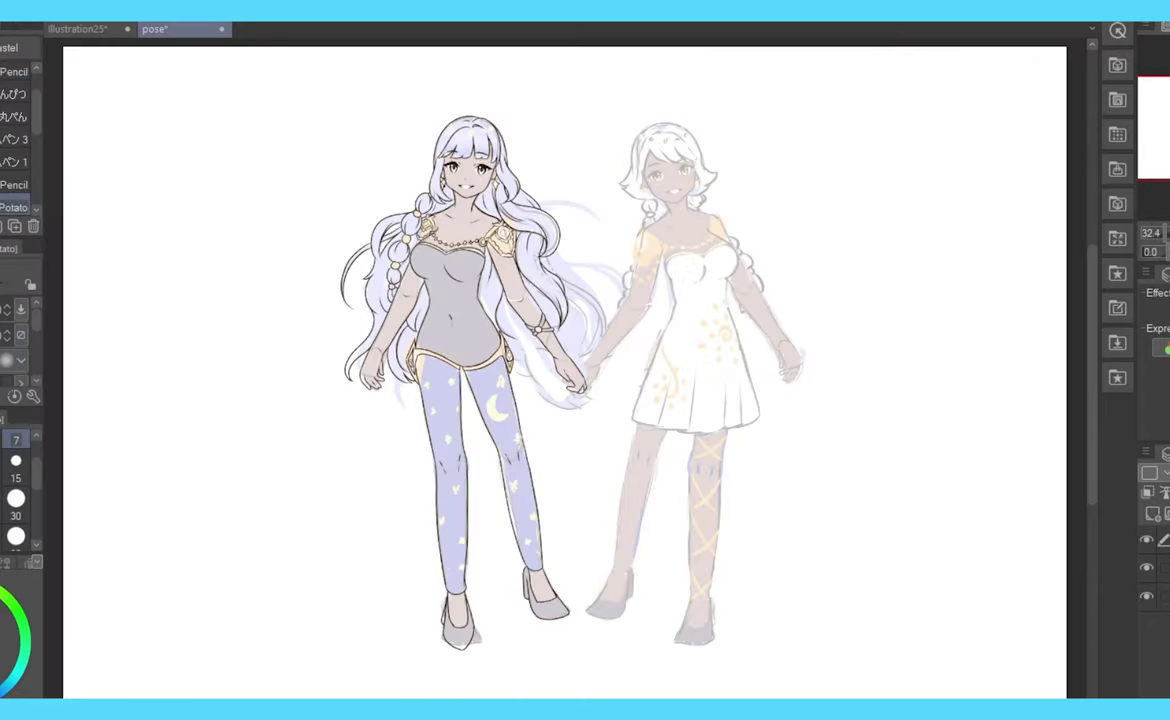
- Ink the windblown locks streaming from the lavender-haired figure's hair towards the white-haired figure and the long waves behind the armband
scroll(440, 200, up, 5)
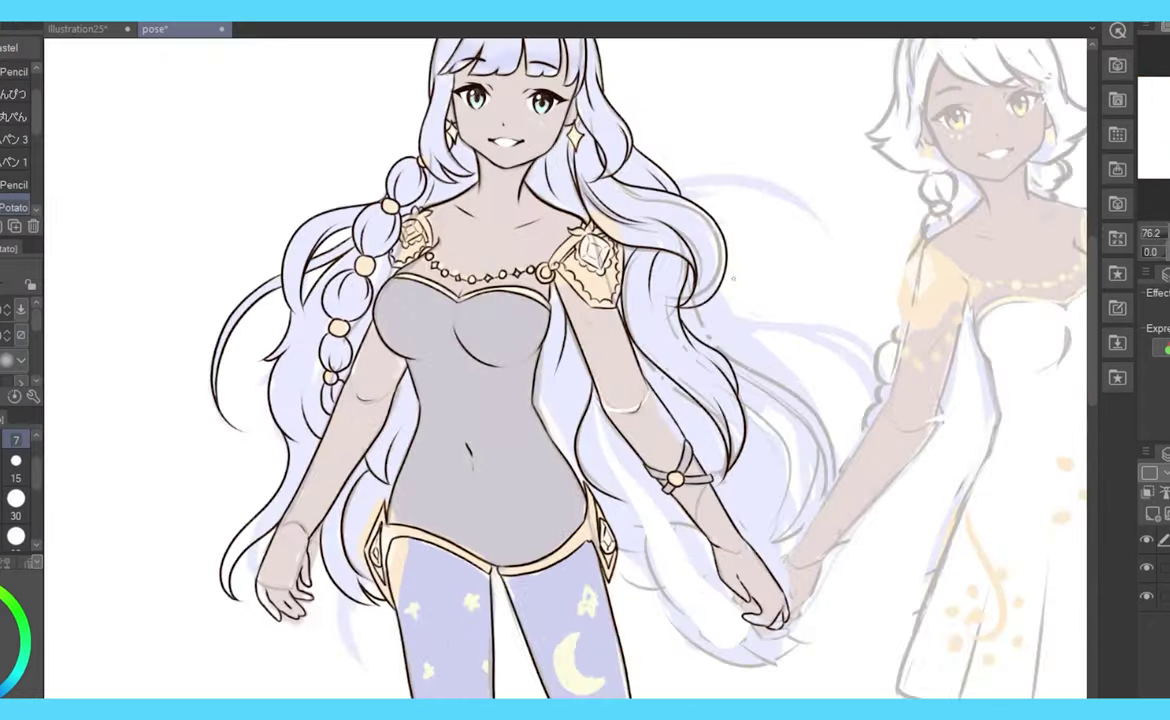
key(h)
scroll(565, 360, up, 2)
key(minus)
key(minus)
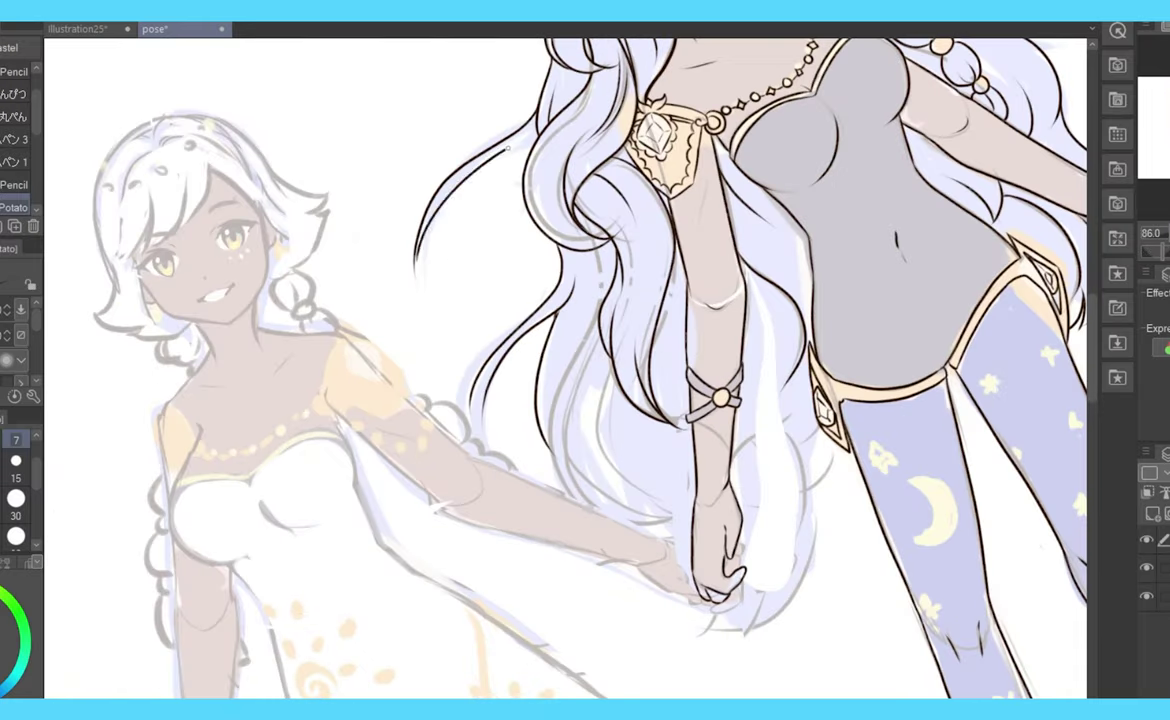
key(asciicircum)
key(asciicircum)
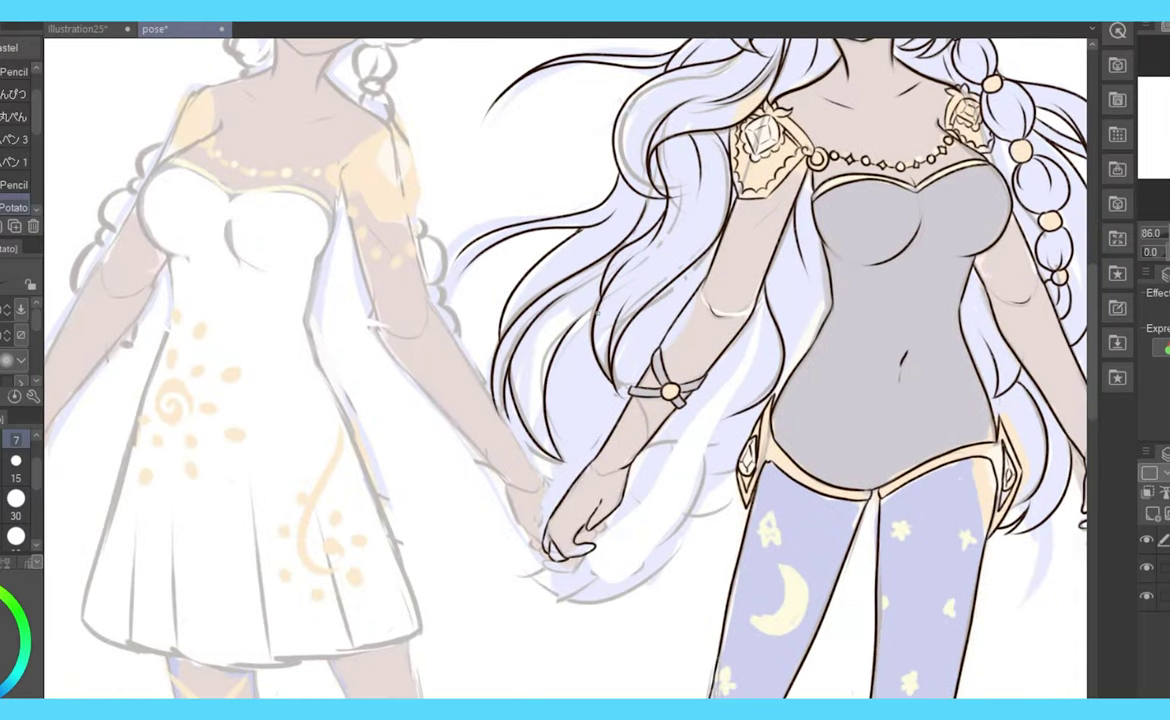
- Ink the remaining lavender locks beside the waist and the long strands sweeping beneath the clasped hands
key(h)
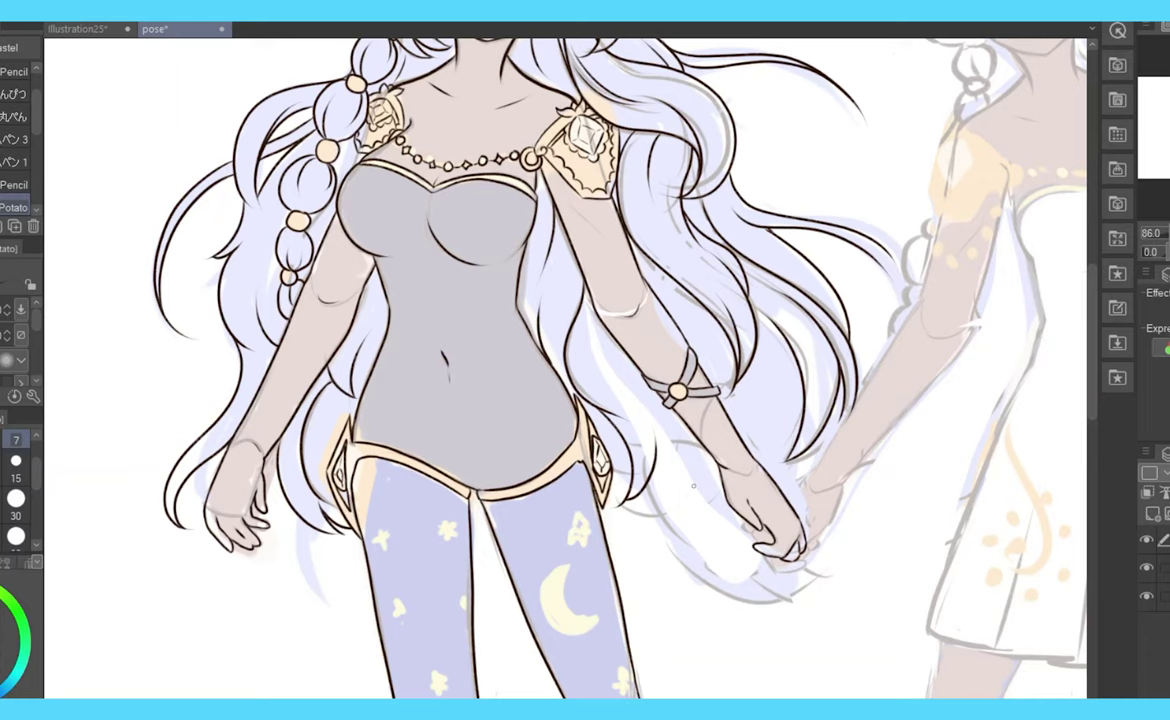
drag(694, 485, 781, 563)
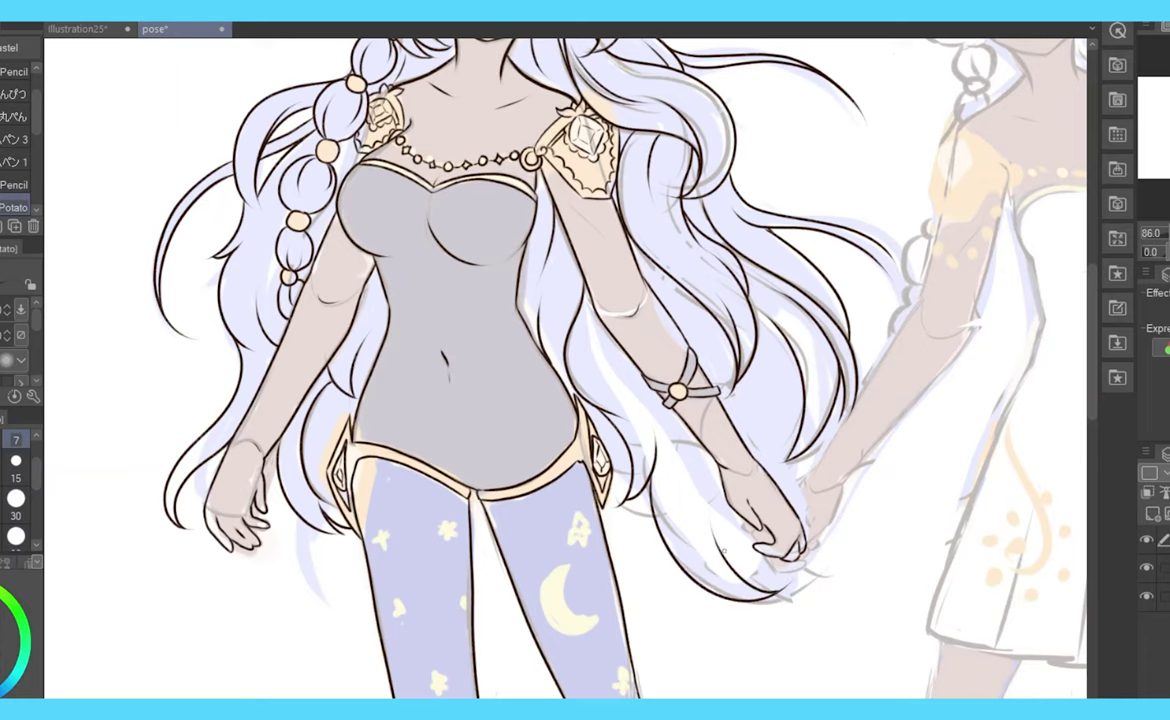
key(ctrl+0)
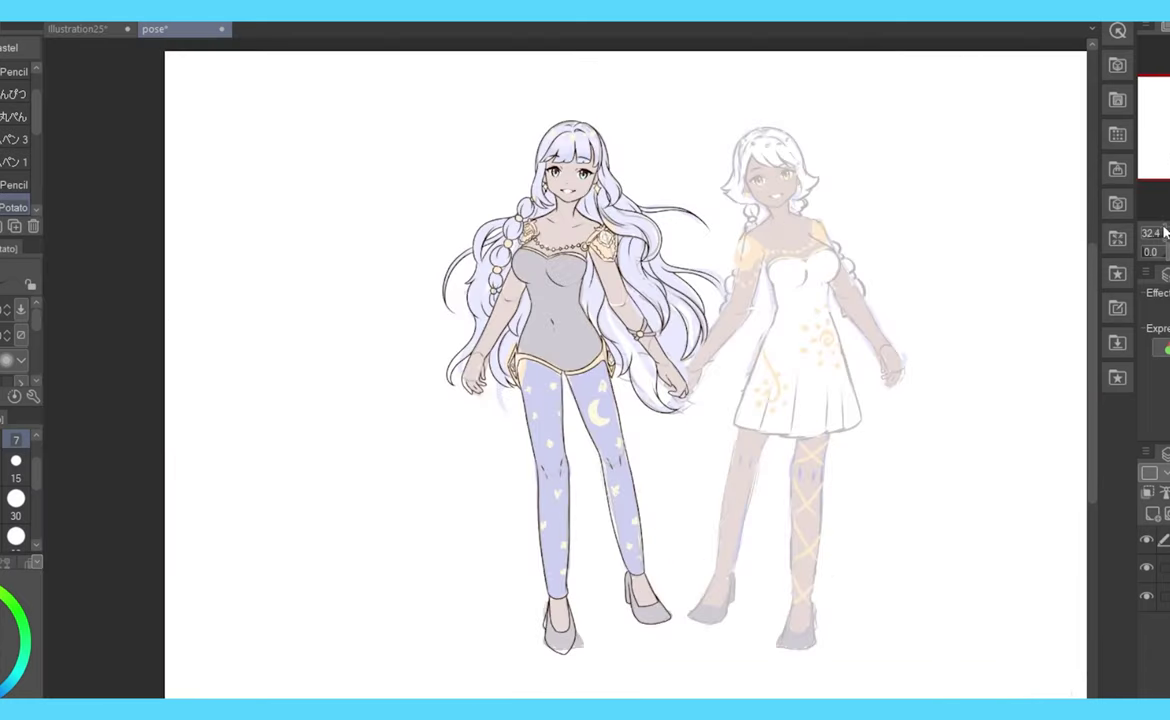
scroll(672, 400, up, 5)
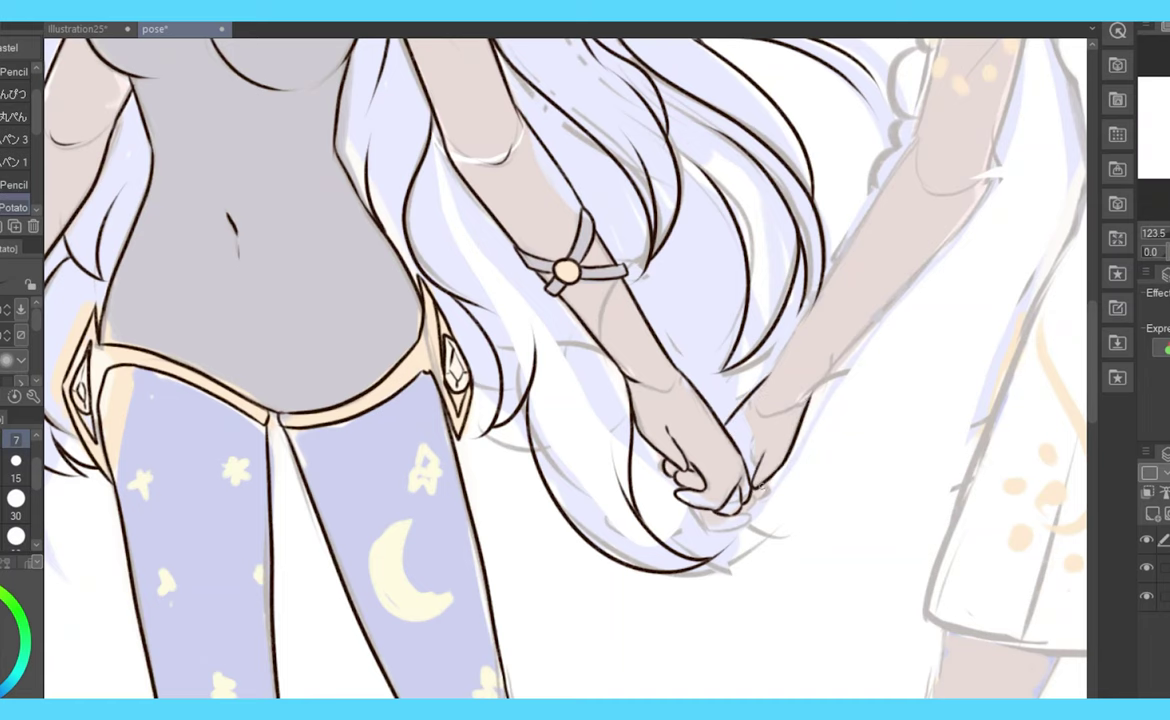
scroll(845, 368, down, 2)
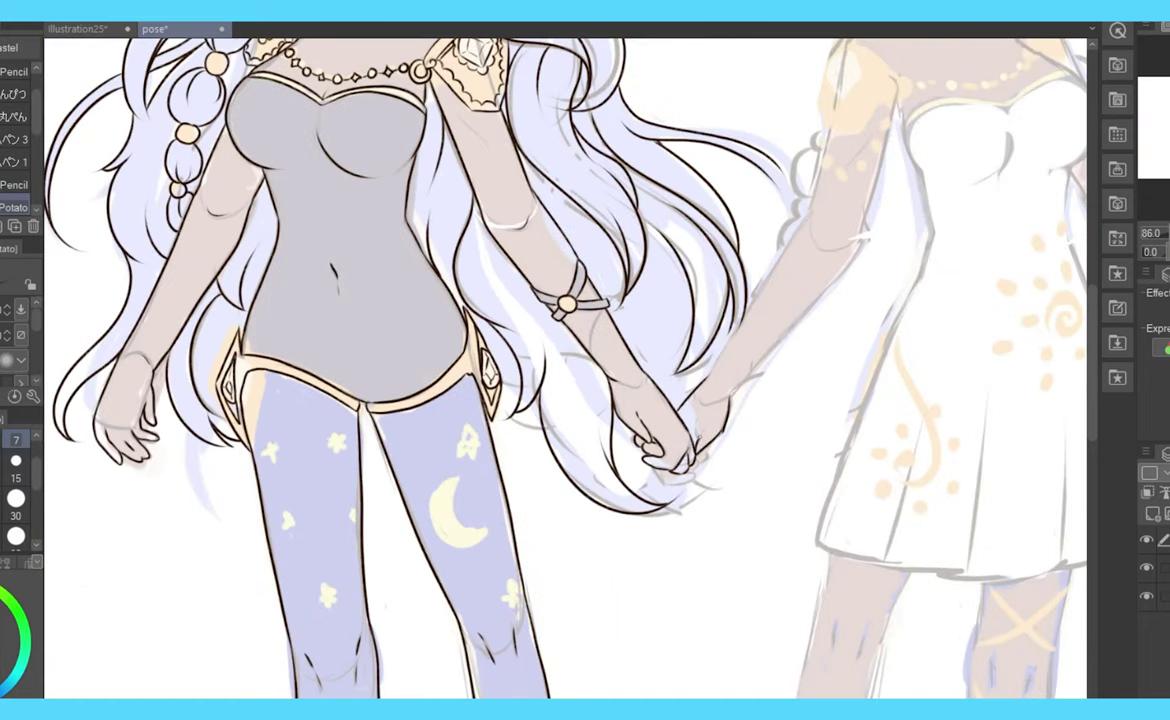
scroll(186, 577, down, 1)
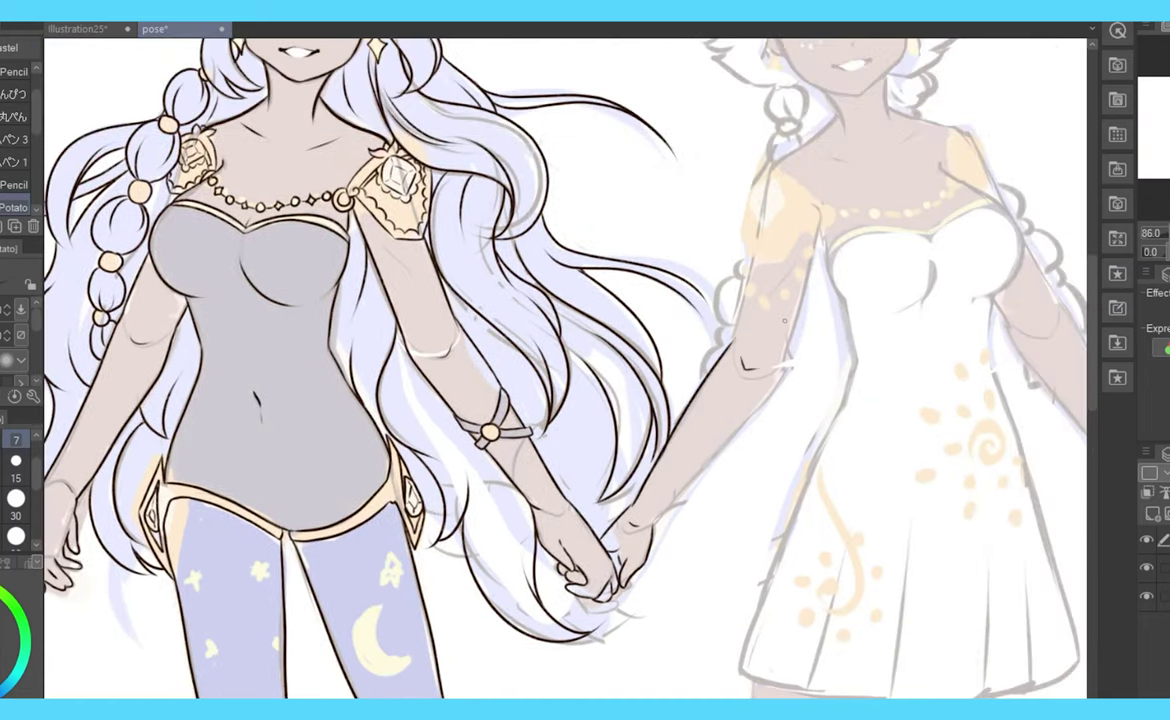
key(ctrl+0)
scroll(787, 420, up, 3)
key(e)
key(h)
scroll(676, 540, up, 1)
- Ink the white-haired figure's clasping hand, the interlocked fingers and the forearm up to the elbow
key(p)
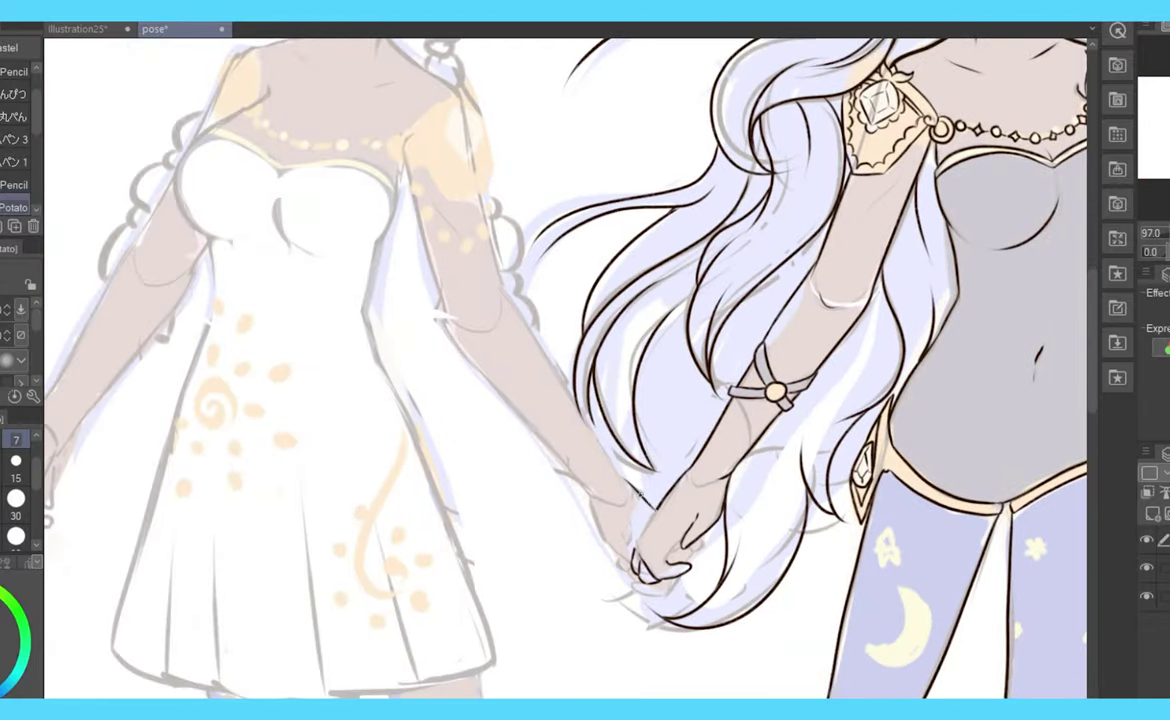
key(h)
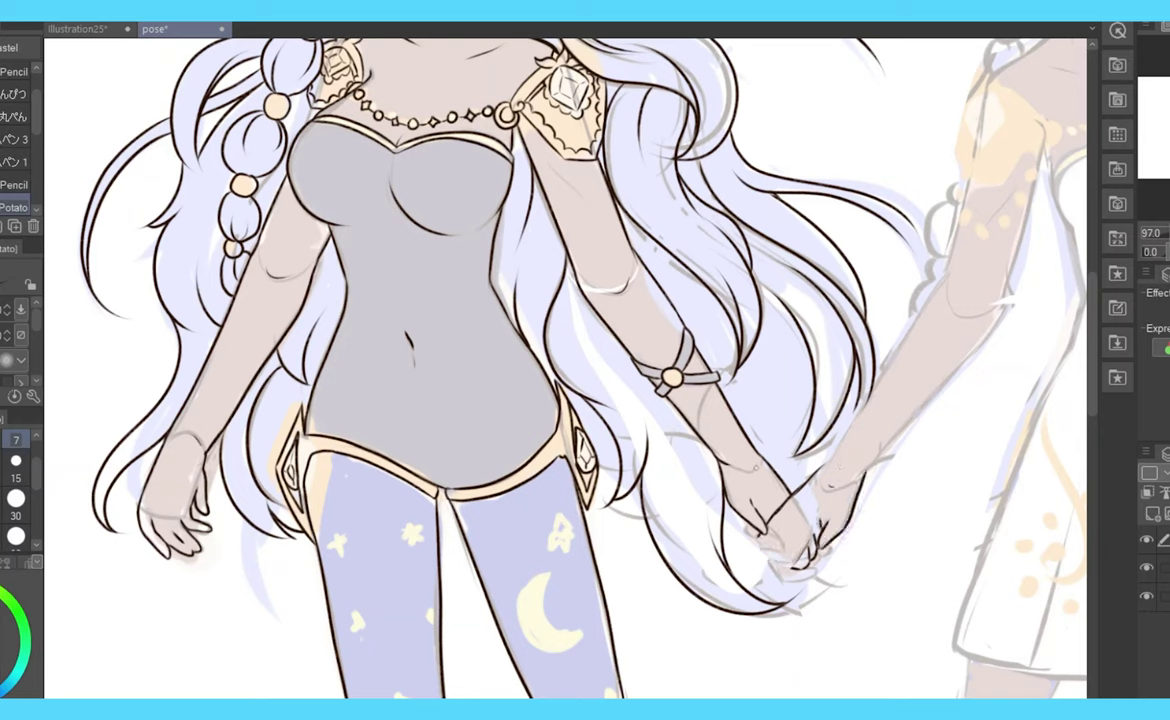
drag(948, 274, 813, 473)
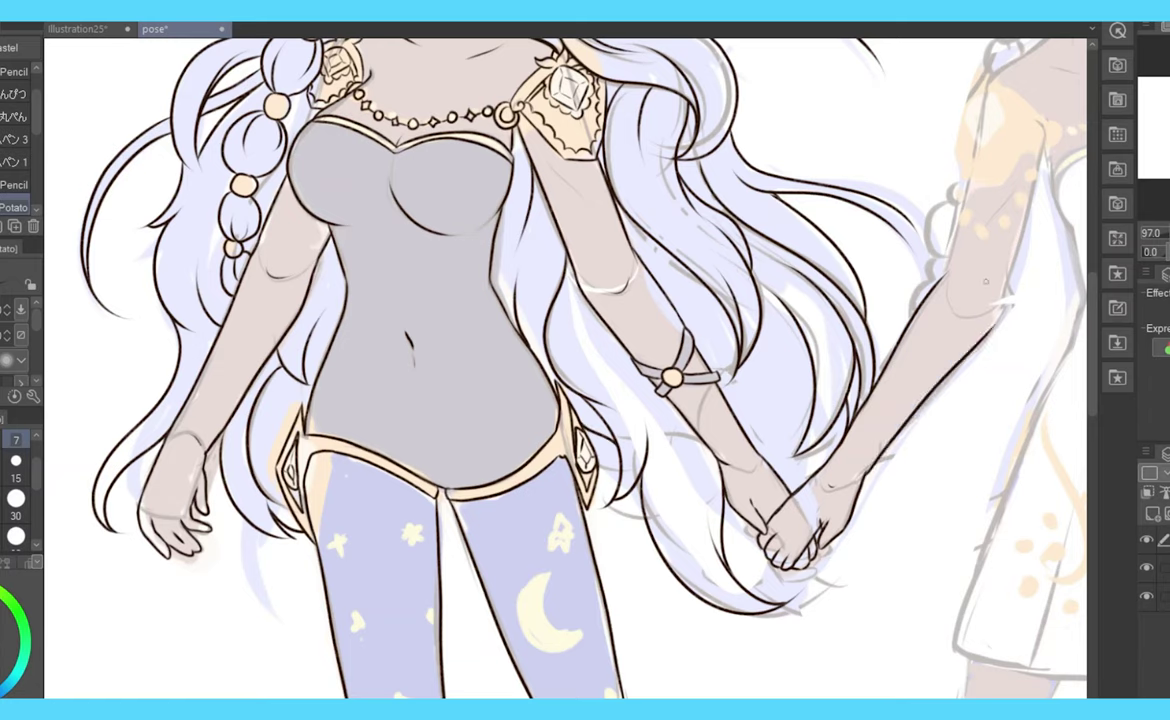
key(h)
scroll(640, 390, down, 5)
scroll(636, 257, up, 5)
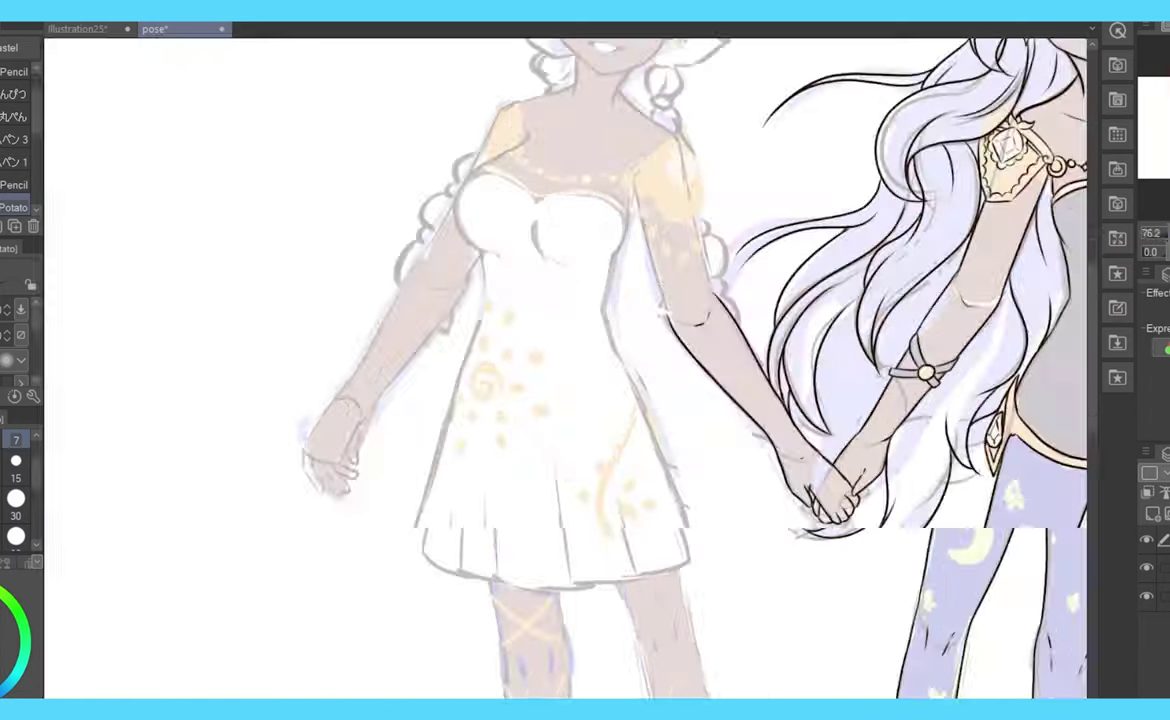
- Ink the white-haired figure's shoulder ornament on the hand-holding side, with a faceted gem and scalloped trim
mouse_move(498, 344)
mouse_down()
mouse_move(505, 390)
mouse_move(601, 398)
mouse_up()
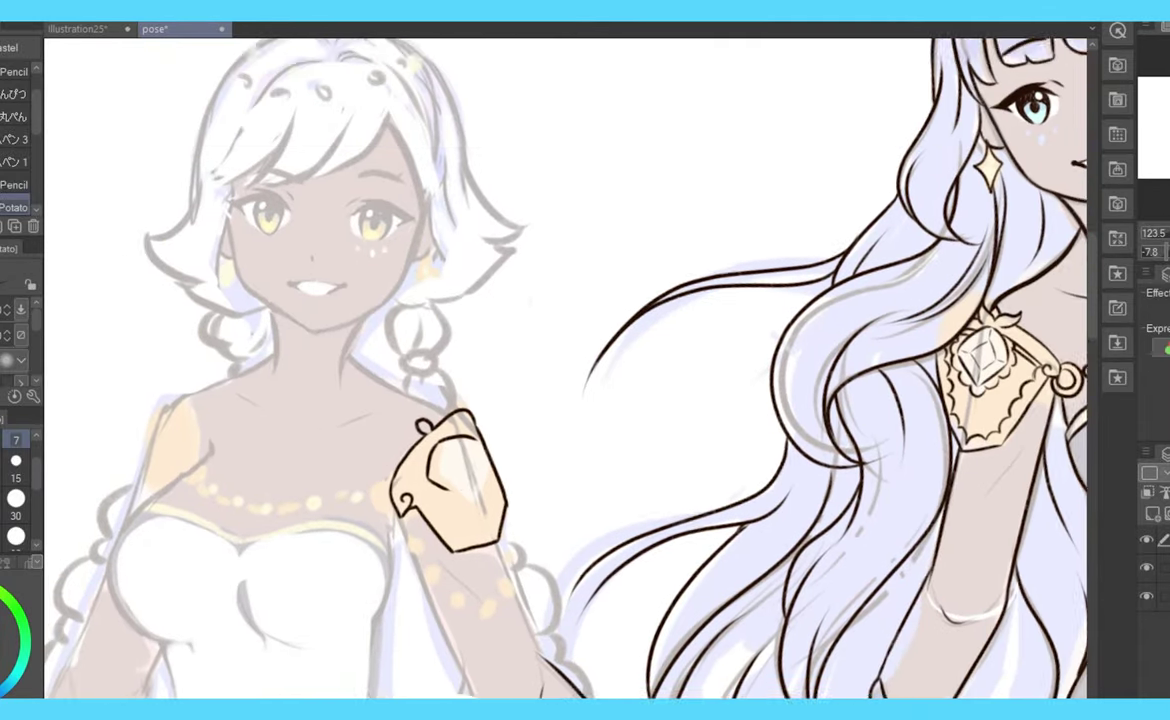
drag(436, 414, 441, 455)
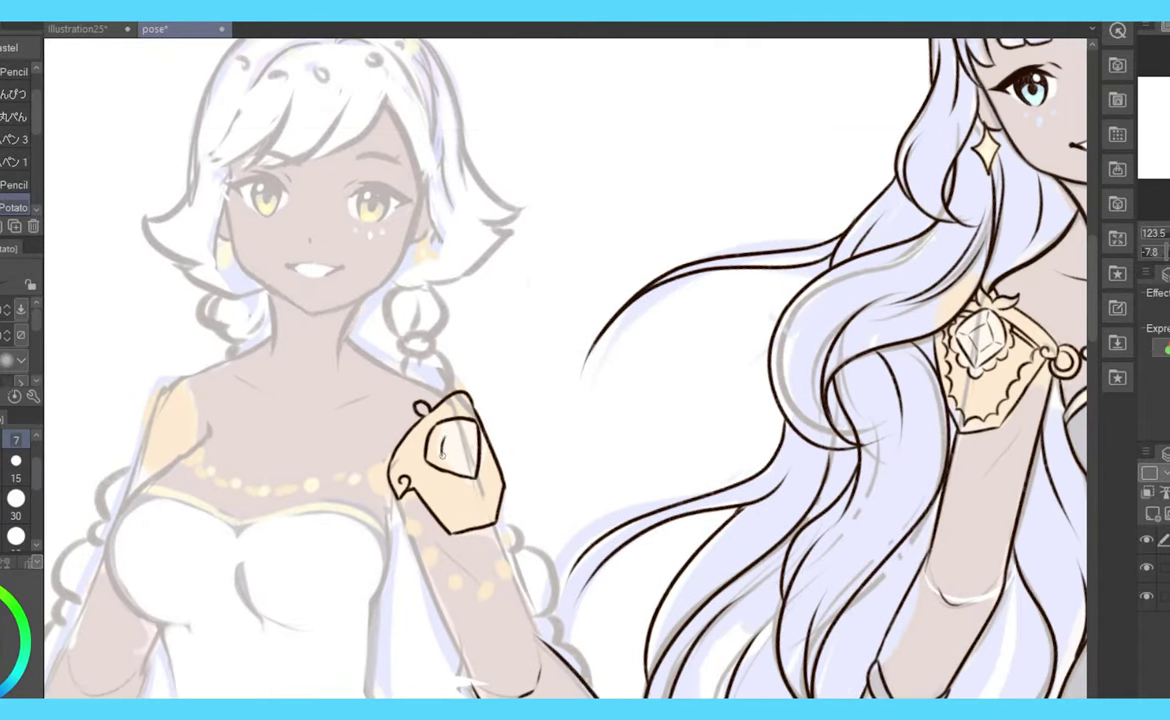
drag(396, 420, 428, 392)
drag(381, 432, 440, 401)
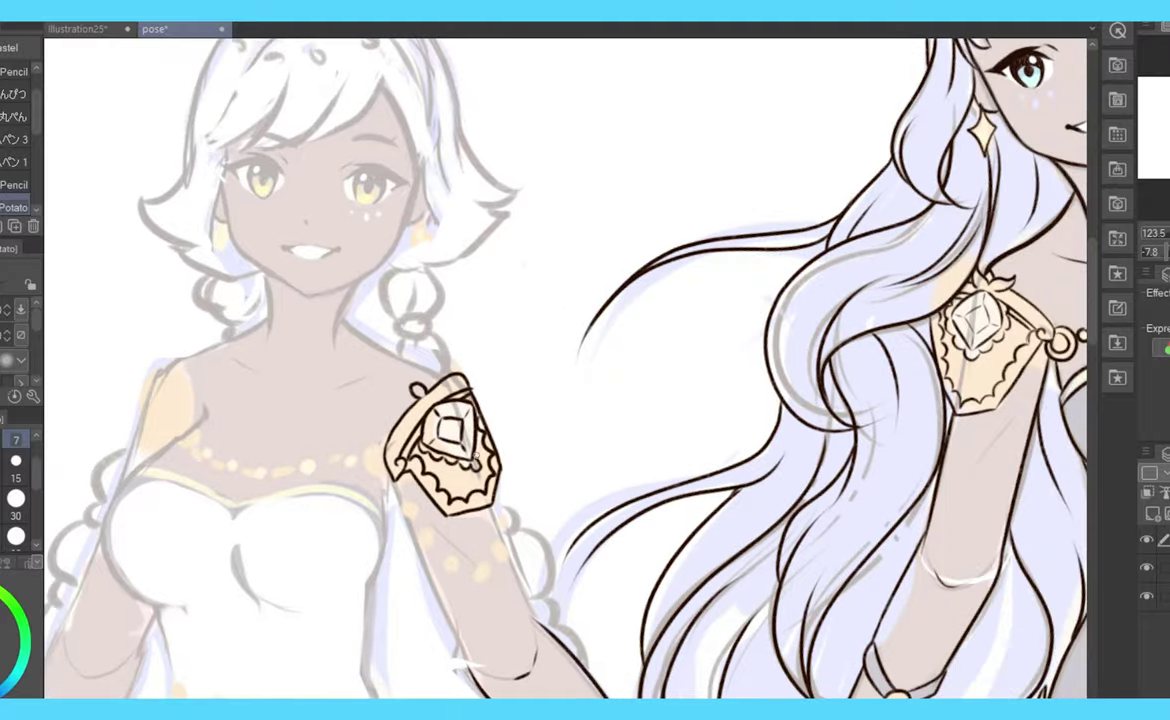
- Ink a hanging chain of round beads and small flowers below the white-haired figure's shoulder ornament, and outline the upper arm
key(ctrl+0)
scroll(670, 350, up, 3)
scroll(709, 375, up, 4)
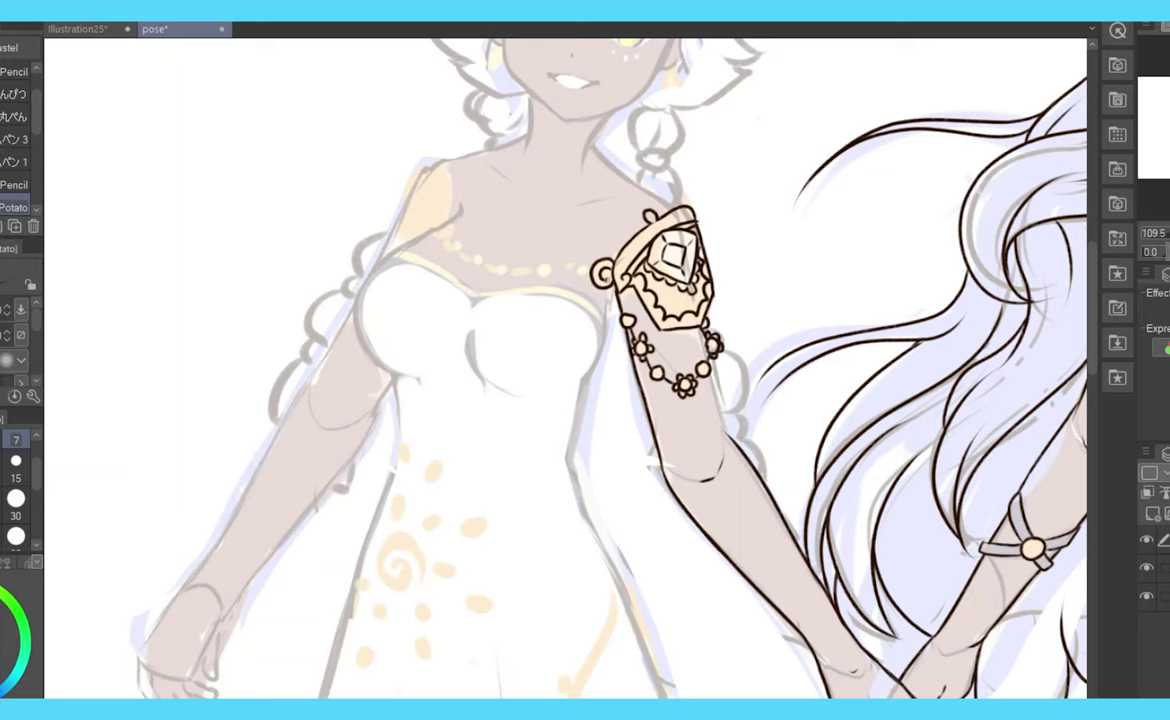
- Ink the white-haired figure's neck, collarbones and shoulder line, and the banded sweetheart neckline of her dress
scroll(670, 350, down, 5)
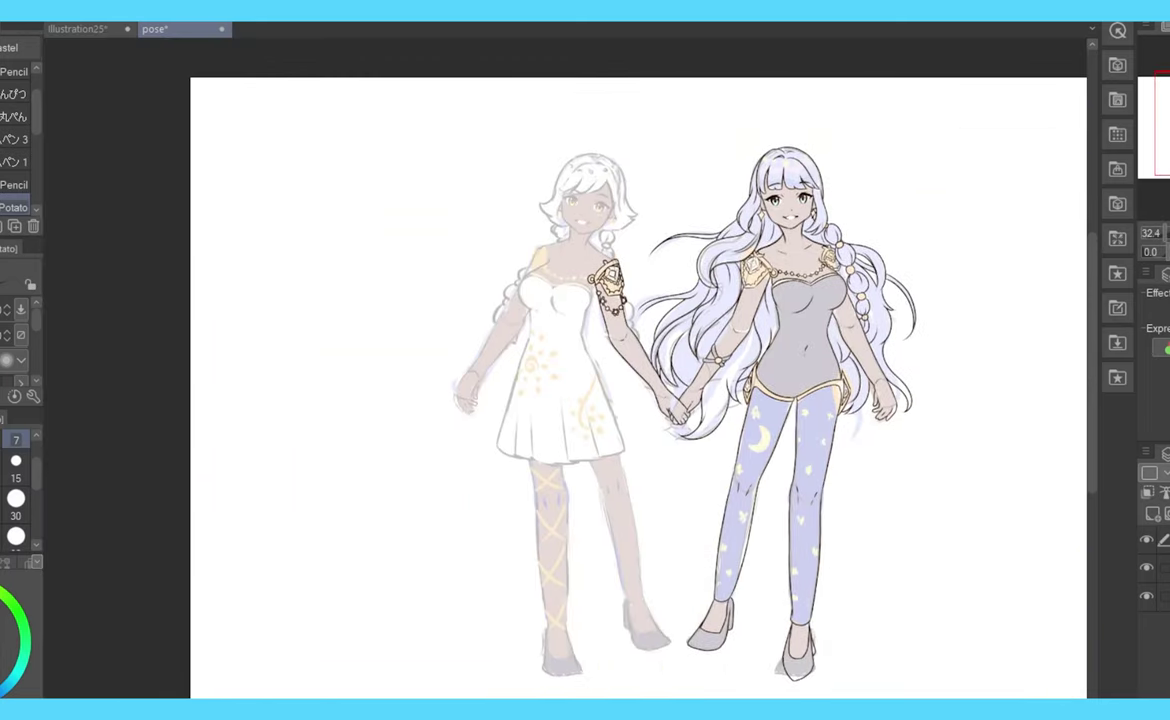
scroll(600, 290, up, 6)
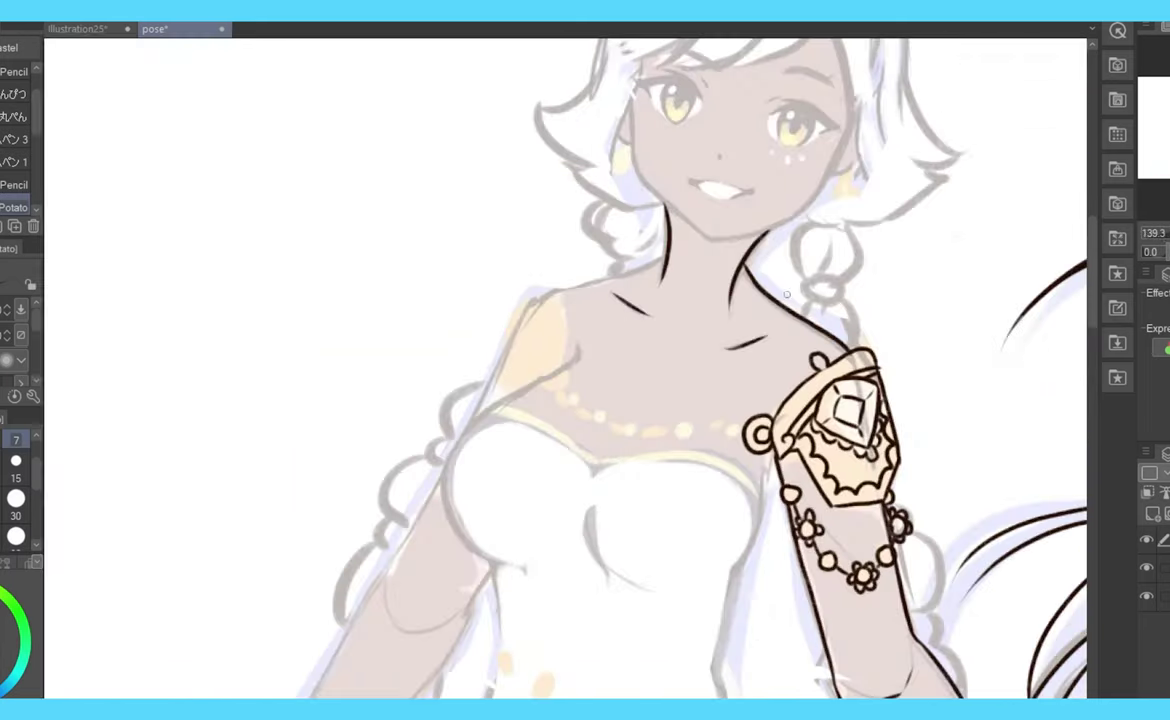
drag(1160, 250, 1125, 252)
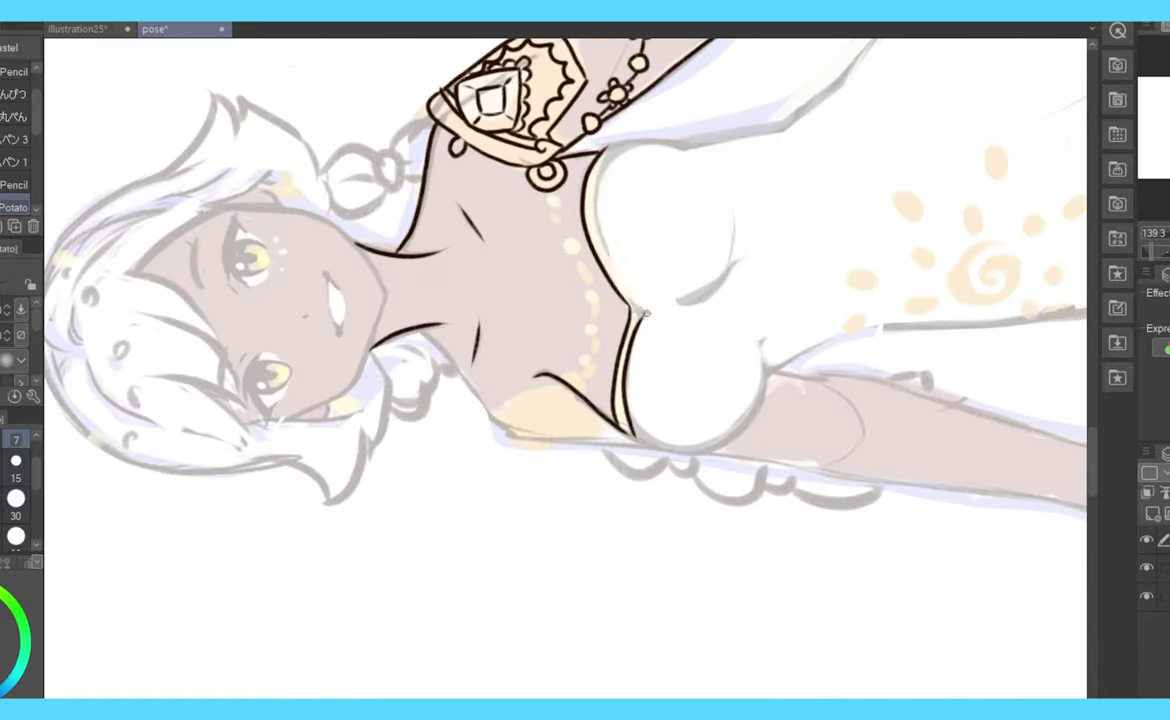
key(ctrl+0)
- Ink the gem-set shoulder ornament on the white-haired figure's free-arm side and a beaded necklace linking both ornaments
mouse_move(548, 380)
mouse_down()
mouse_move(632, 268)
mouse_move(585, 292)
mouse_up()
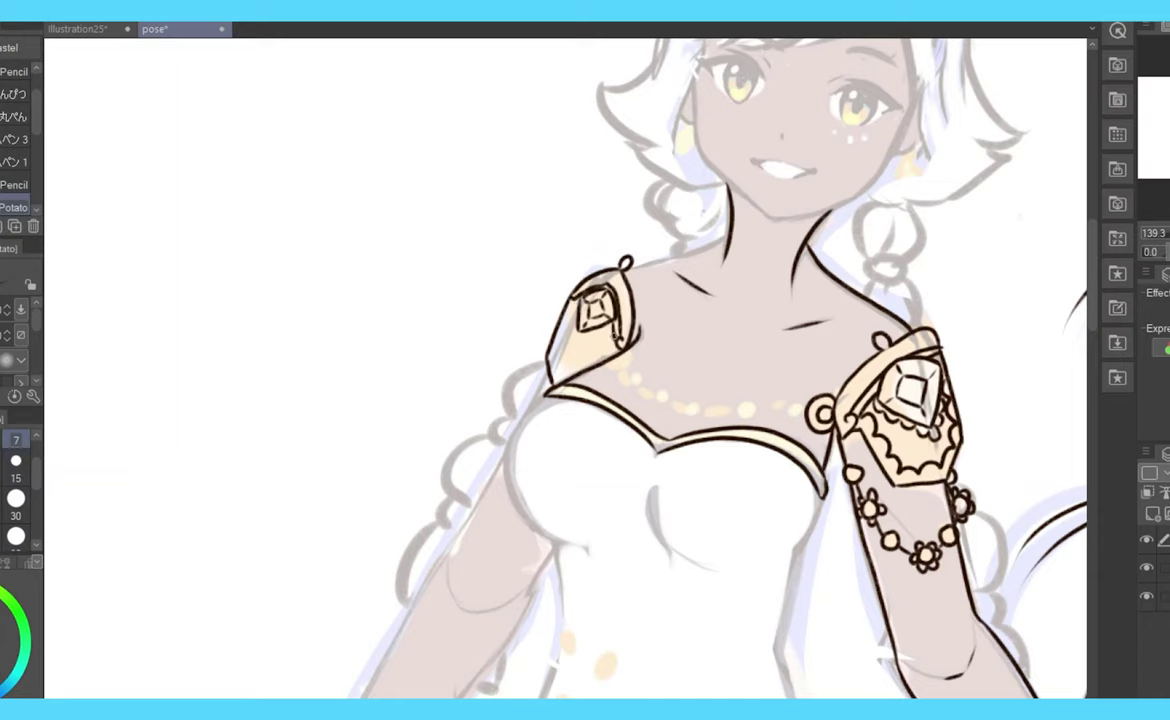
drag(620, 354, 695, 405)
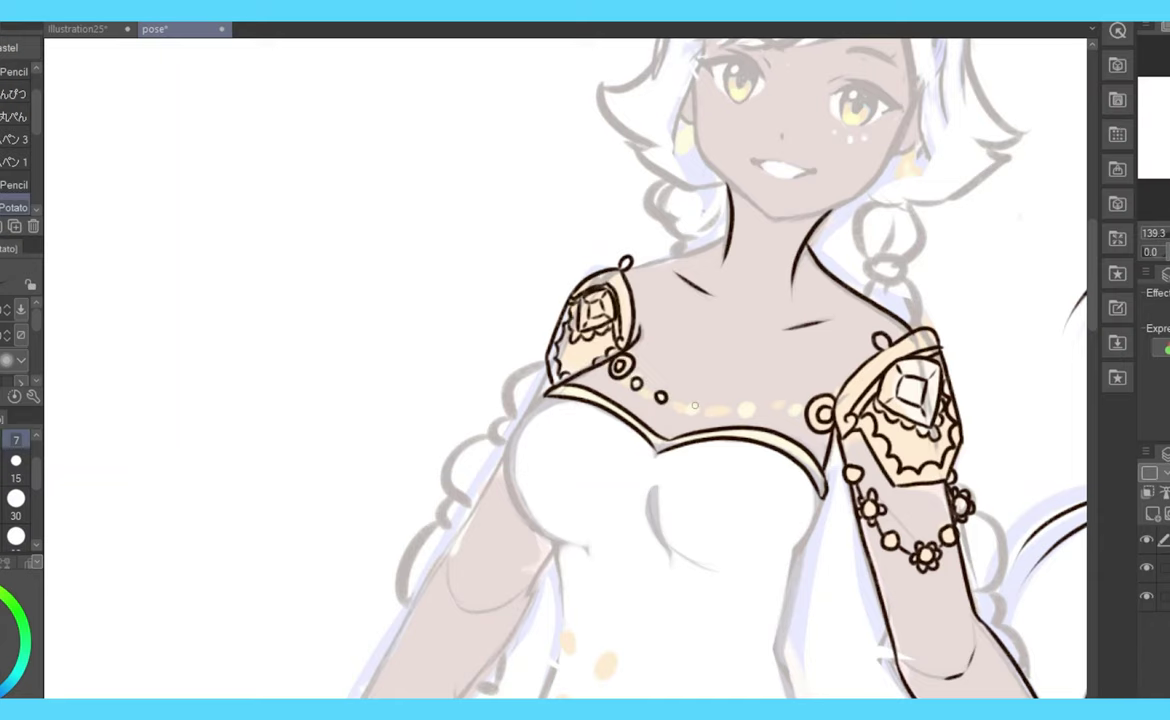
drag(585, 370, 712, 243)
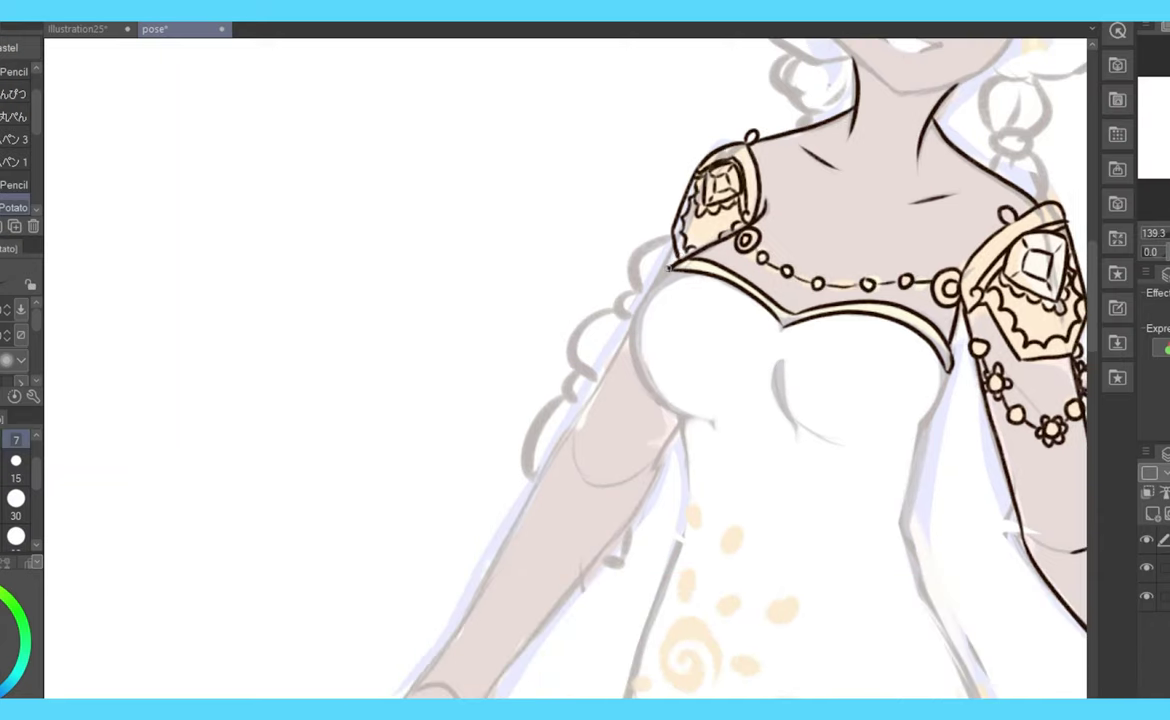
- Ink the bust contours and the fitted waist of the white-haired figure's dress
key(ctrl+minus)
key(m)
mouse_move(585, 420)
mouse_down()
mouse_move(637, 285)
mouse_move(524, 536)
mouse_up()
key(p)
drag(742, 288, 820, 486)
key(ctrl+0)
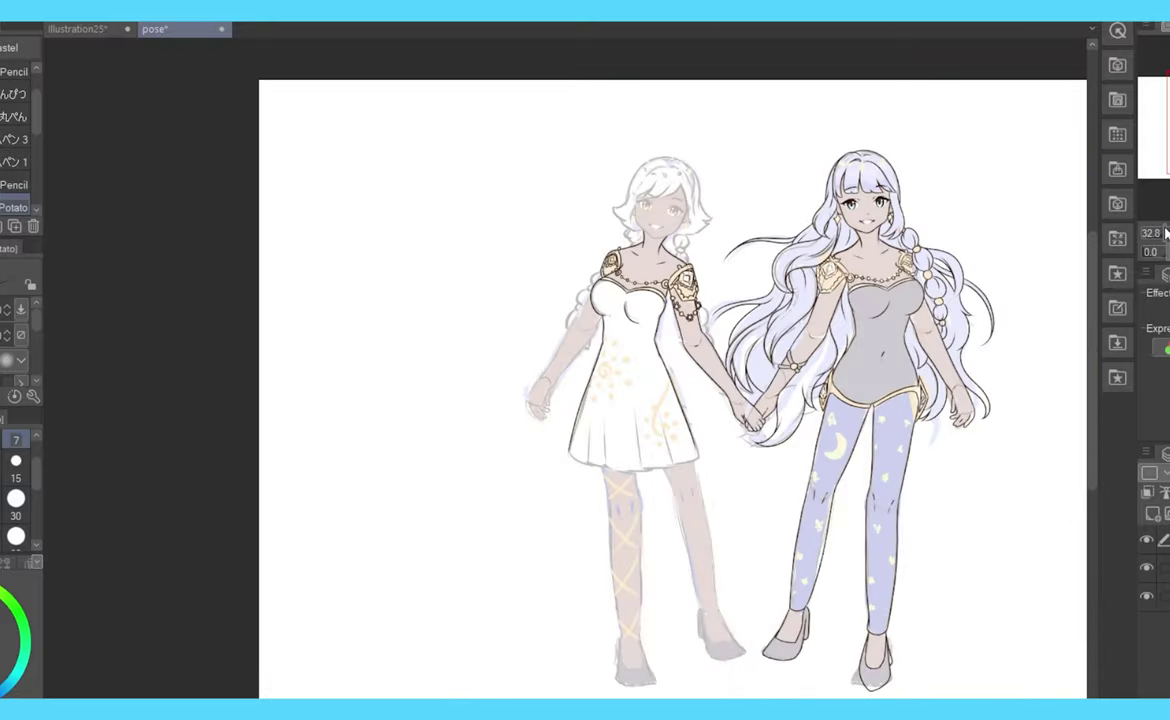
- Ink the flared skirt of the white dress with its sides, pleat folds and wavy hem
scroll(700, 350, up, 3)
key(h)
drag(395, 386, 486, 470)
mouse_move(540, 276)
mouse_down()
mouse_move(482, 466)
mouse_move(464, 470)
mouse_move(655, 603)
mouse_up()
drag(700, 358, 548, 533)
drag(718, 411, 603, 558)
mouse_move(730, 462)
mouse_down()
mouse_move(597, 585)
mouse_move(664, 585)
mouse_up()
key(ctrl+z)
- Ink the white-haired figure's legs from the skirt hem to the ankles, with short knee marks
scroll(700, 400, down, 5)
scroll(565, 370, down, 3)
drag(707, 207, 698, 444)
drag(759, 218, 734, 450)
key(h)
drag(640, 228, 569, 468)
drag(632, 254, 672, 468)
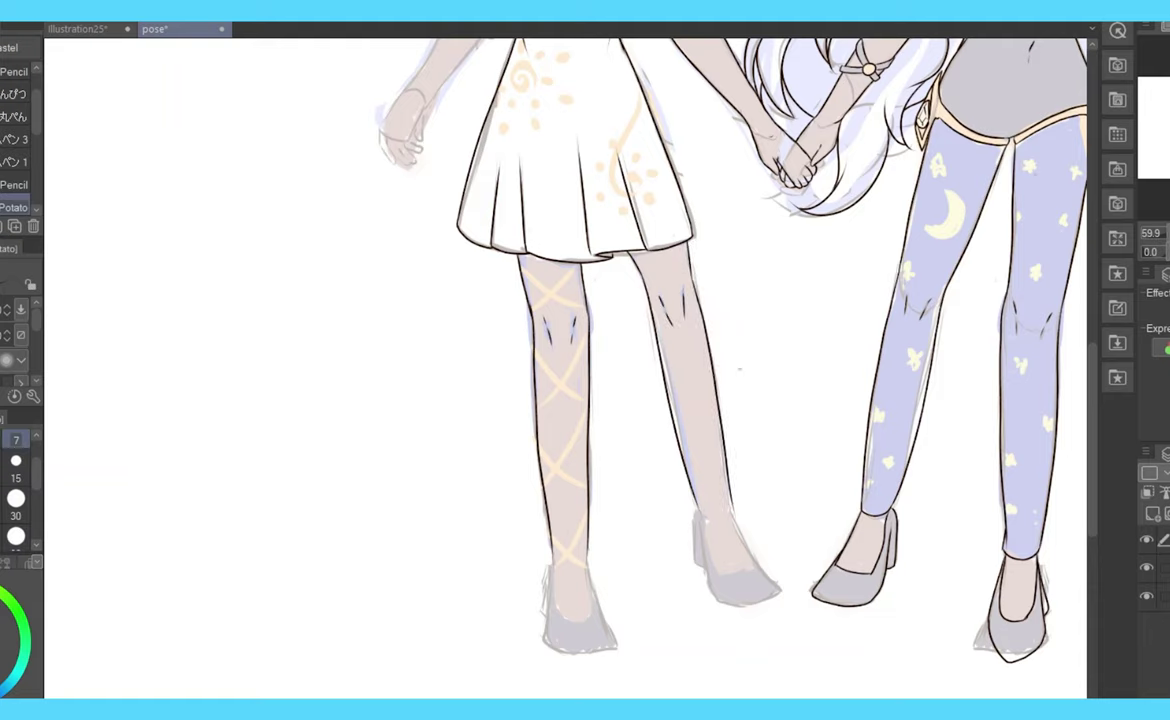
scroll(565, 370, down, 3)
- Ink the white-haired figure's heeled shoes, with their foot openings, heels and toes
drag(769, 308, 776, 493)
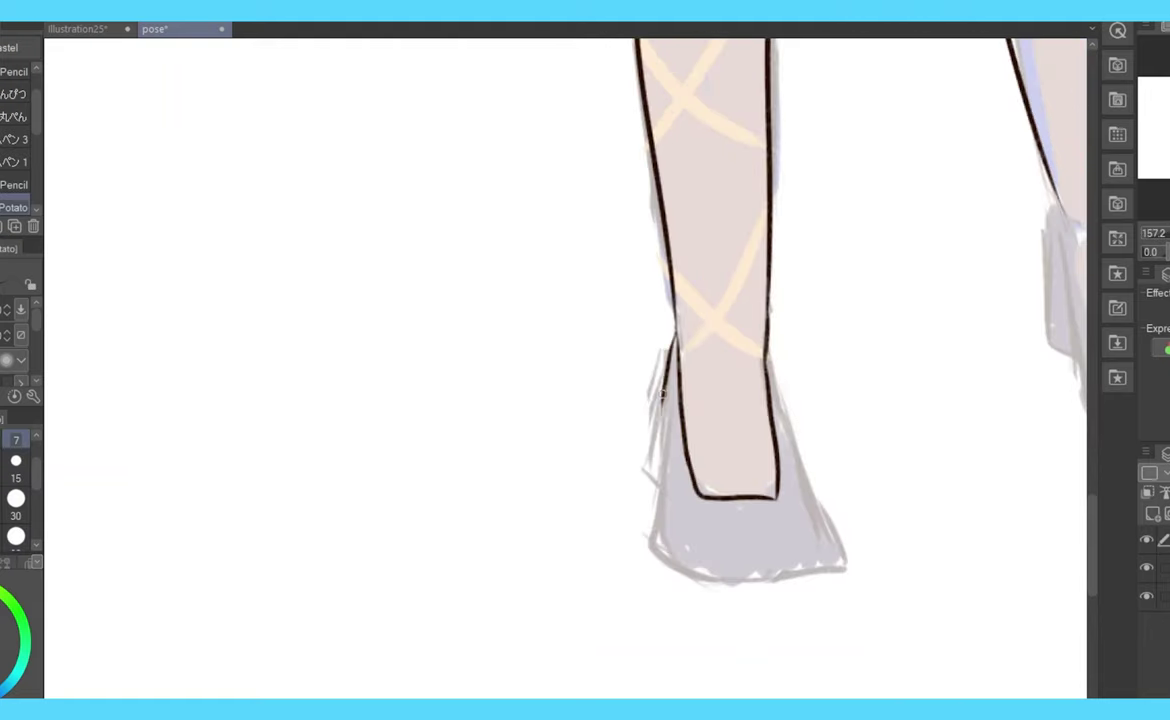
drag(652, 345, 655, 480)
drag(658, 545, 800, 552)
scroll(640, 560, down, 2)
mouse_move(832, 304)
mouse_down()
mouse_move(702, 297)
mouse_move(695, 430)
mouse_move(828, 455)
mouse_up()
scroll(640, 400, down, 3)
drag(600, 300, 600, 510)
- Ink the white-haired figure's free arm down to the wrist and its hand with curled fingers
scroll(600, 400, up, 3)
drag(625, 225, 510, 430)
drag(660, 255, 594, 474)
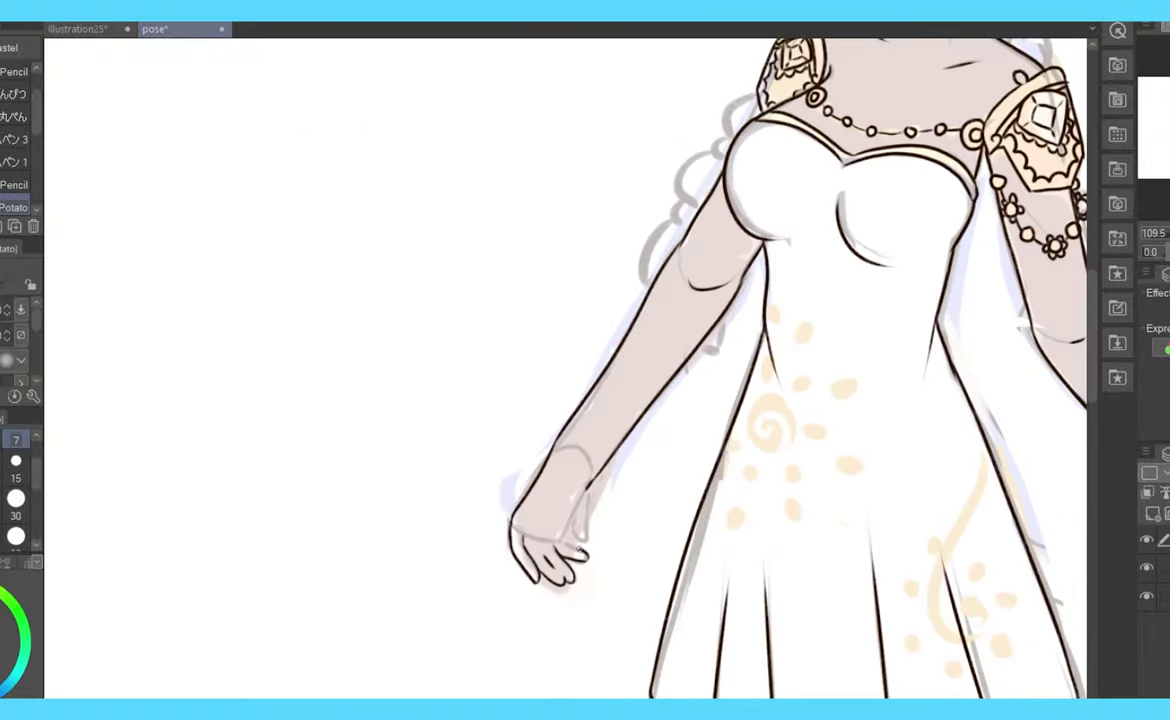
- Ink the white-haired figure's jawline, the outer contour of her bob and the bubble braids behind her shoulders
scroll(640, 400, up, 4)
drag(600, 400, 700, 560)
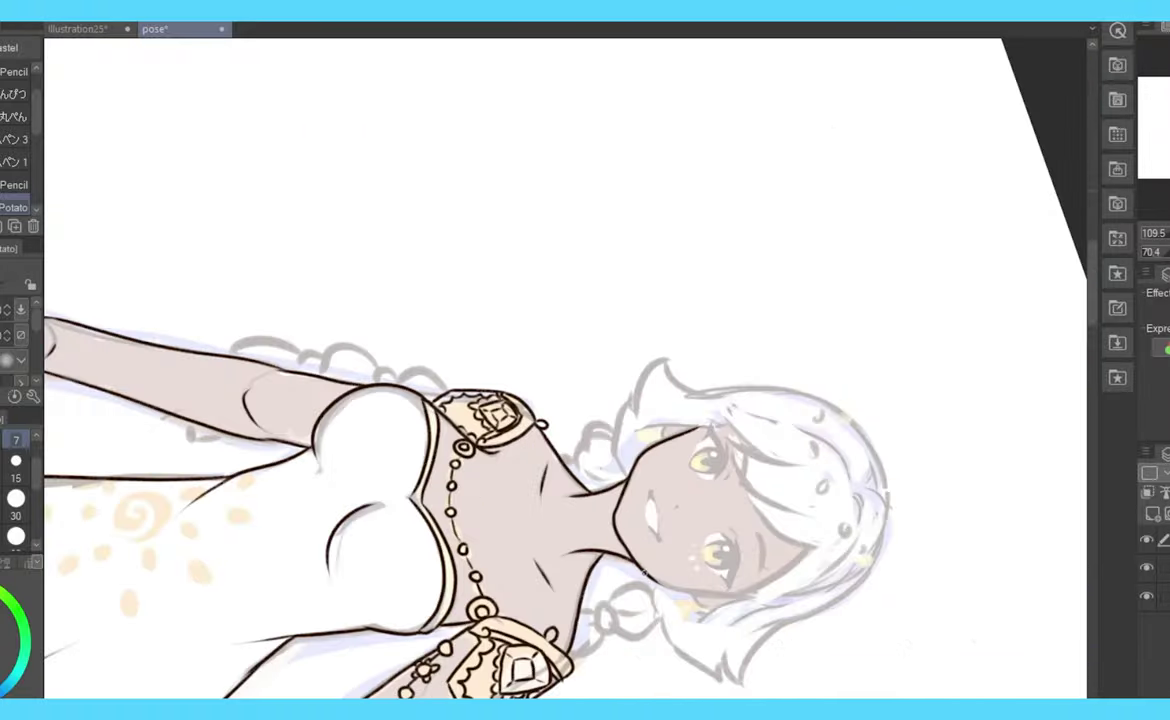
drag(567, 470, 600, 535)
drag(587, 530, 674, 545)
drag(600, 500, 800, 170)
scroll(565, 370, down, 5)
scroll(300, 150, up, 5)
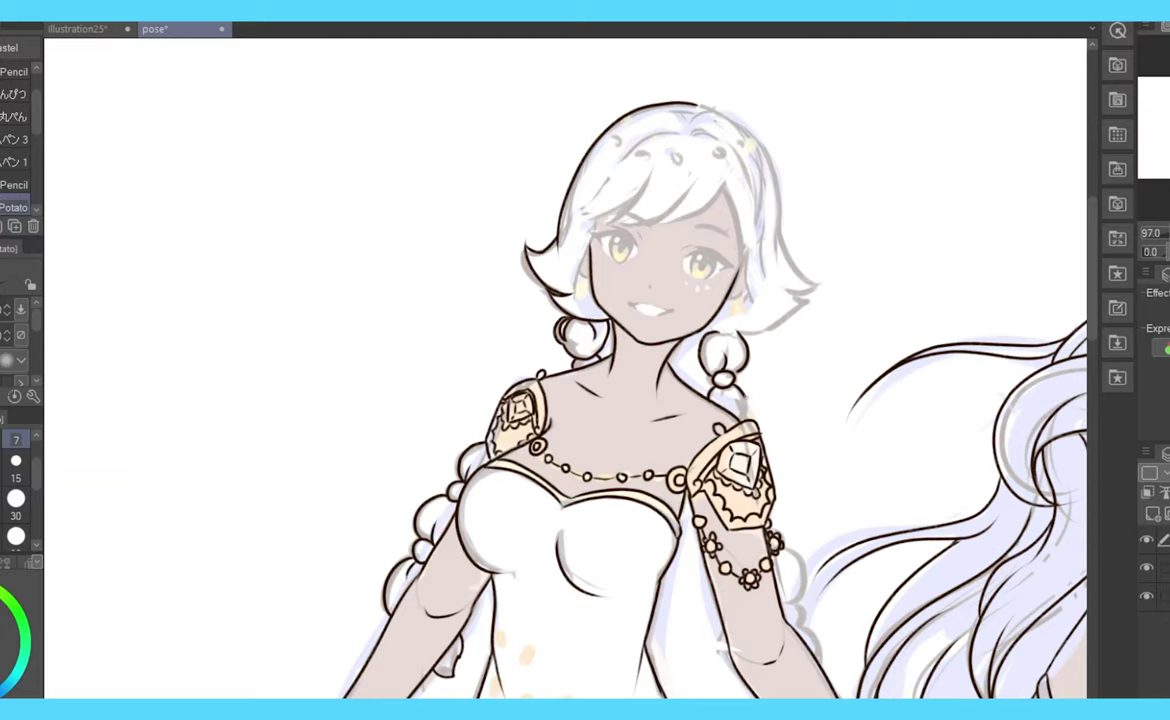
- Ink the white-haired figure's crown strands, swept bangs, flipped hair ends and diamond-shaped earrings
scroll(700, 560, down, 5)
scroll(600, 400, up, 5)
drag(600, 400, 560, 330)
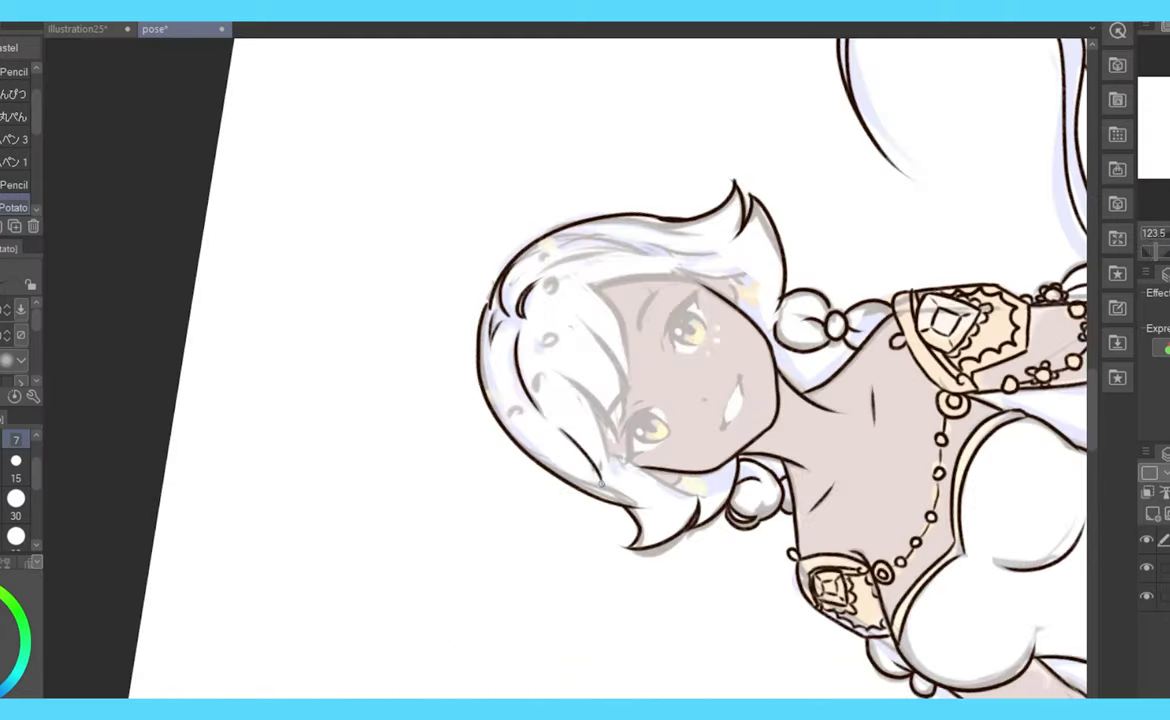
drag(600, 420, 632, 438)
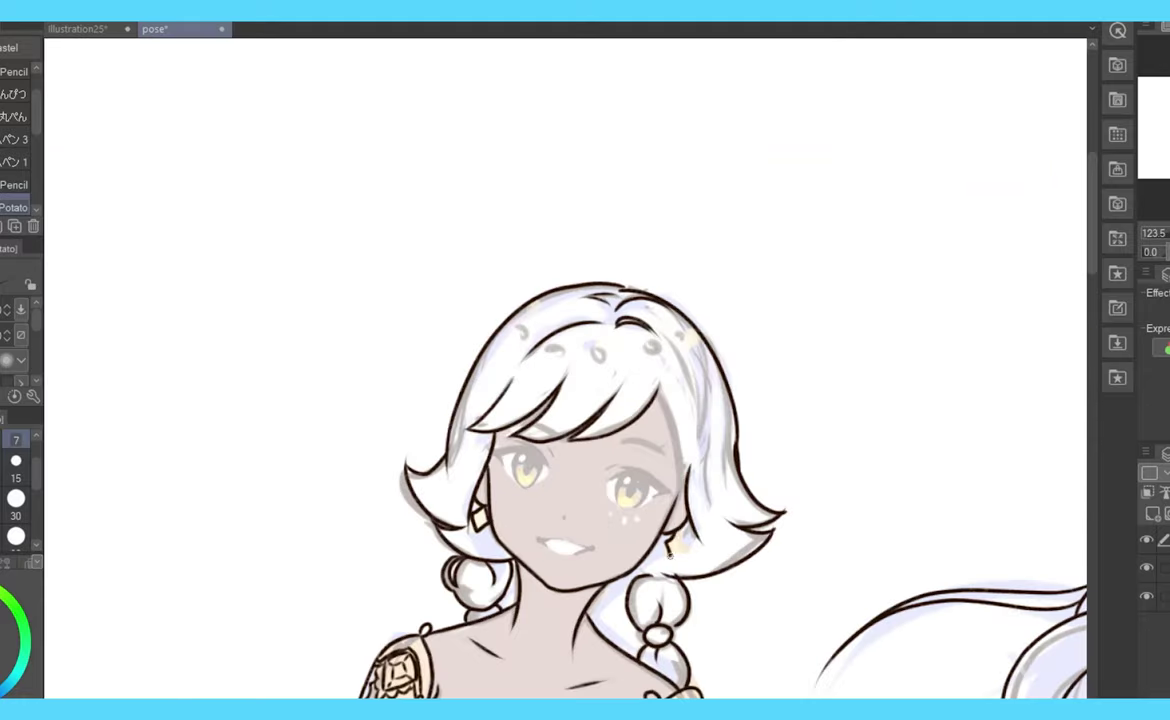
drag(577, 530, 701, 348)
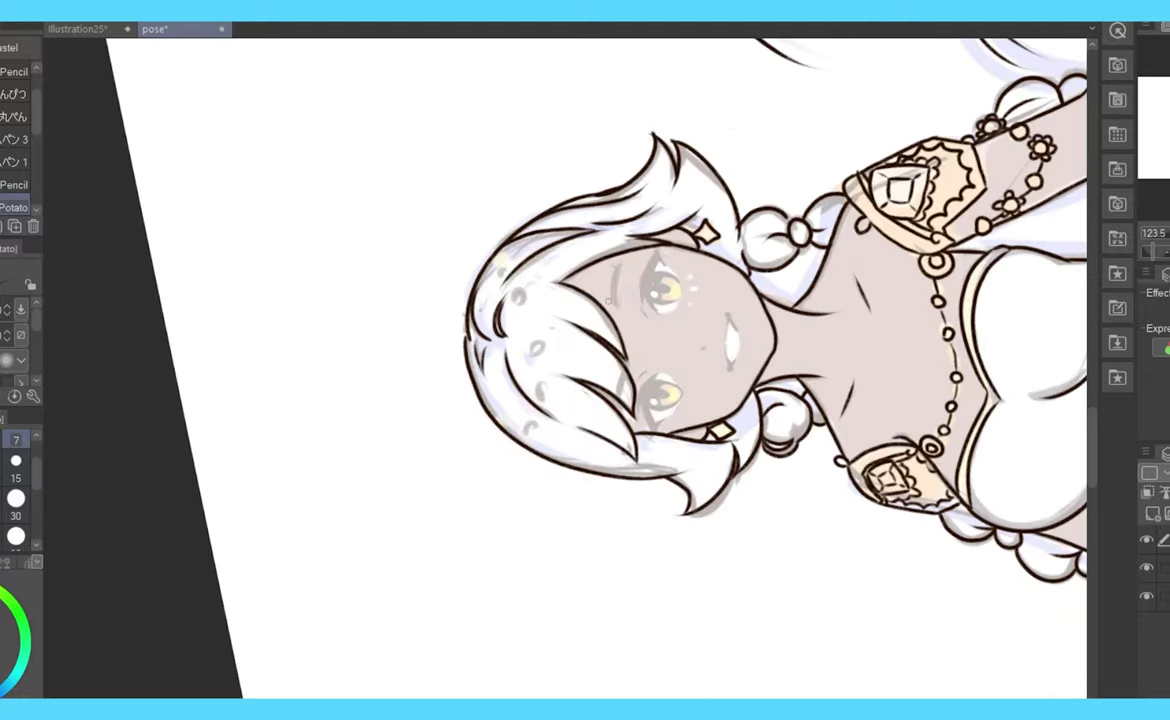
- Ink the white-haired figure's eyebrows, lashed eyes, nose and smiling mouth
scroll(600, 340, up, 3)
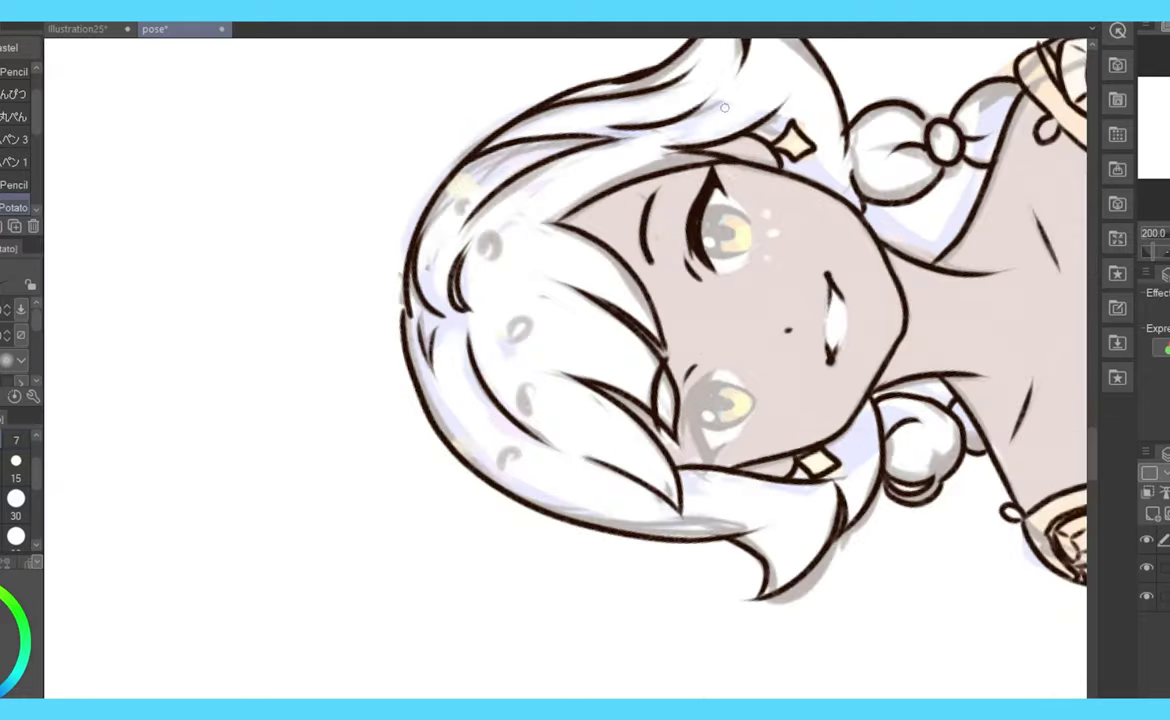
drag(640, 380, 600, 300)
drag(662, 550, 685, 552)
mouse_move(488, 512)
mouse_down()
mouse_move(505, 516)
mouse_move(796, 370)
mouse_up()
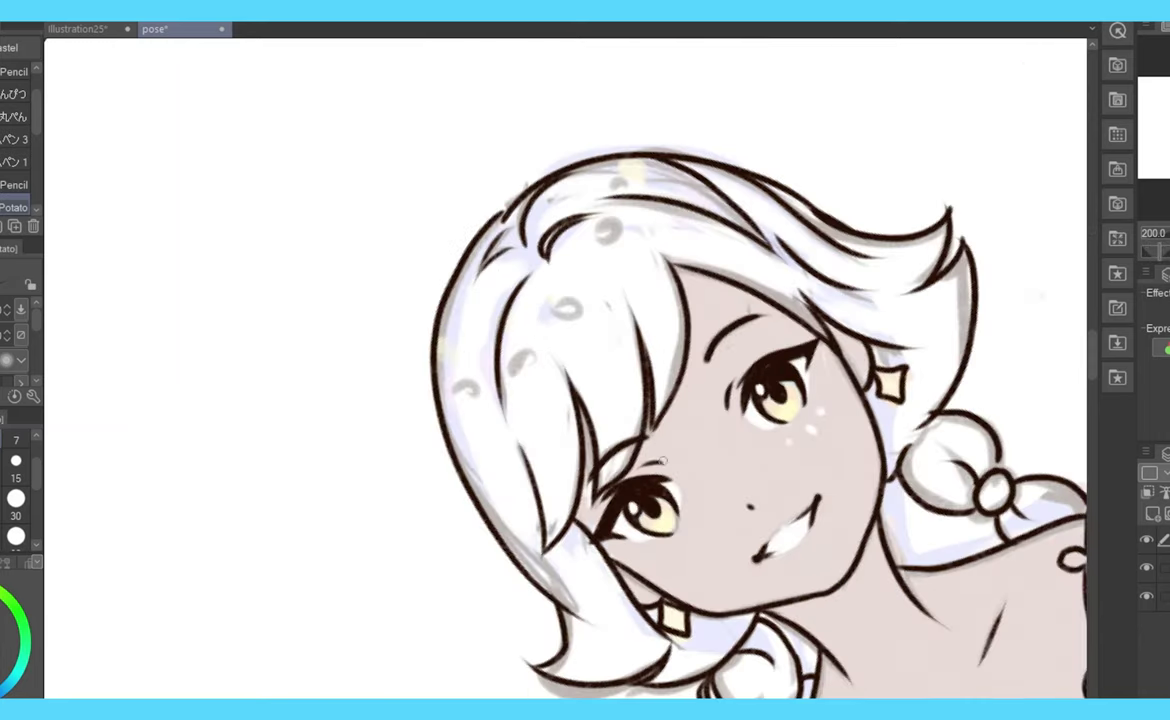
- Ink a headpiece of round beads with a central sun-like flower across the white-haired figure's hair
key(ctrl+0)
scroll(600, 350, up, 3)
drag(598, 338, 612, 352)
drag(515, 312, 528, 322)
drag(557, 334, 570, 346)
drag(650, 335, 662, 347)
drag(704, 297, 716, 309)
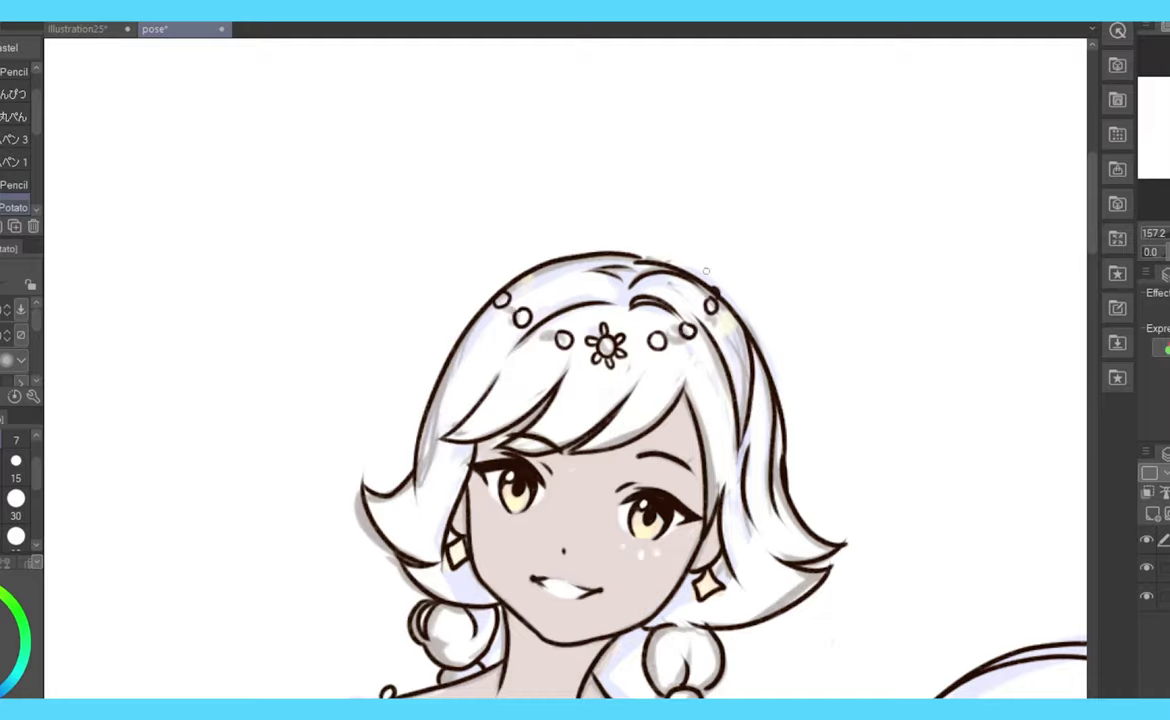
- Ink a beaded headpiece with a central crescent moon on the lavender-haired figure, and hide the coloured sketch
scroll(565, 370, down, 3)
scroll(783, 290, up, 3)
drag(728, 247, 742, 259)
drag(690, 230, 705, 244)
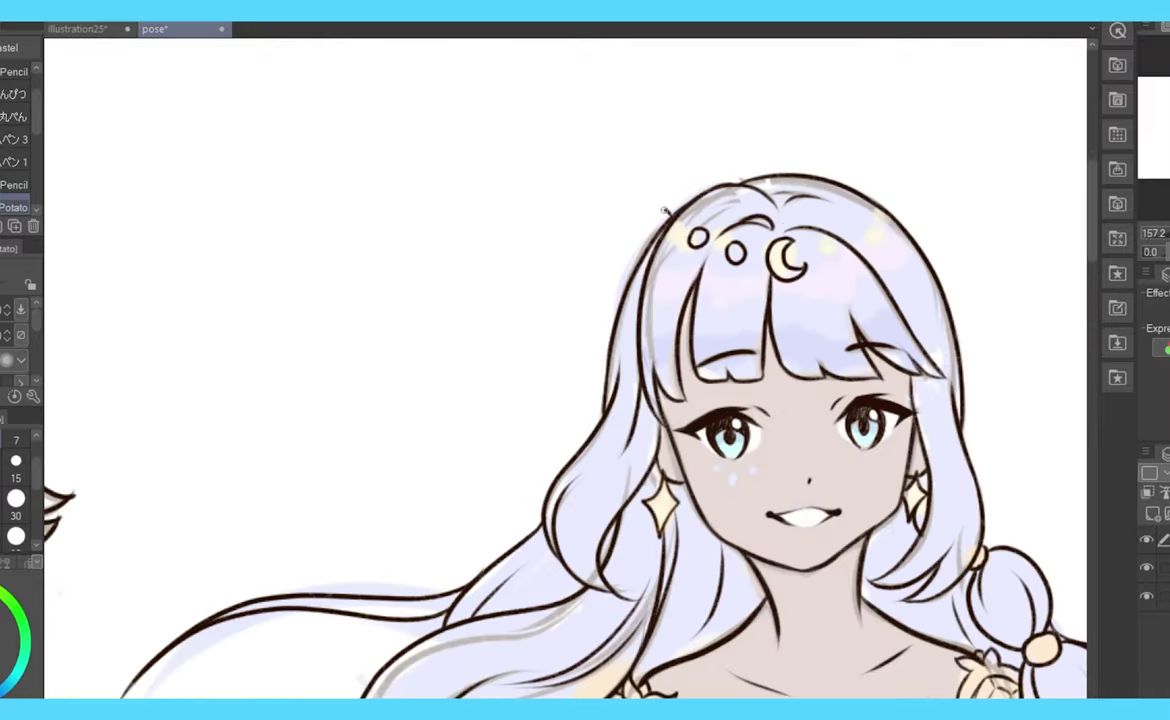
drag(776, 232, 805, 190)
scroll(793, 257, down, 3)
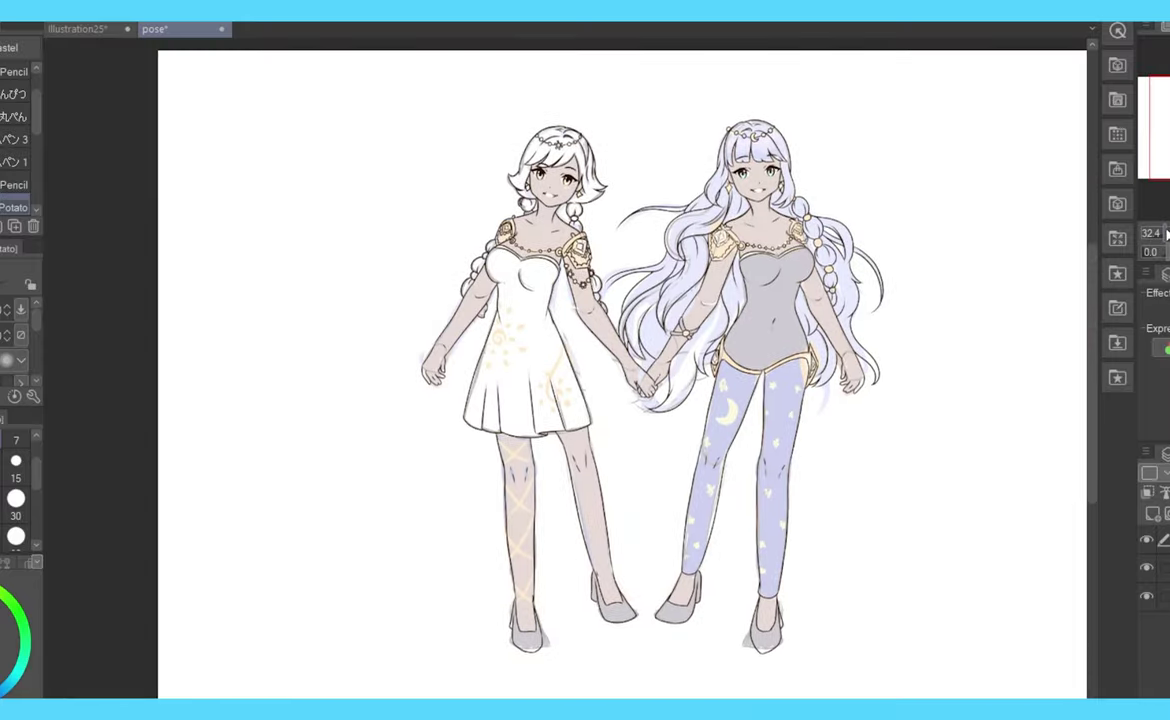
scroll(650, 450, up, 3)
scroll(565, 370, down, 3)
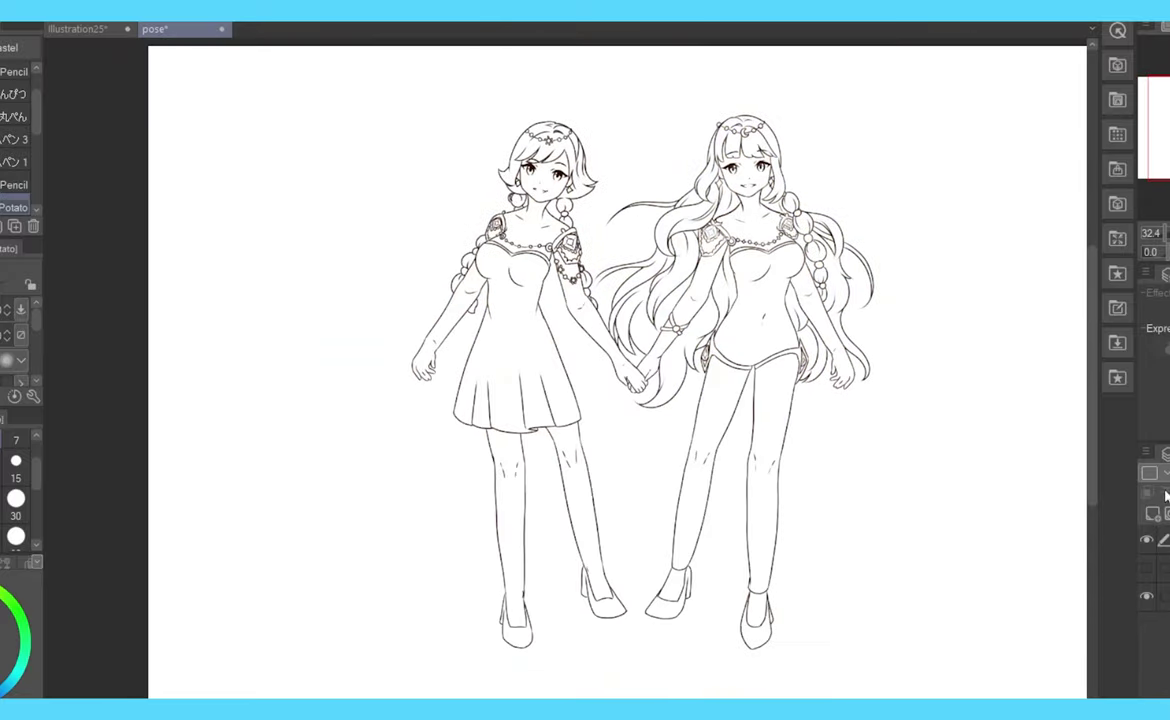
- Test-select the background around the figures and patch gaps in the line art beside the white-haired figure's arm braid
scroll(548, 200, up, 5)
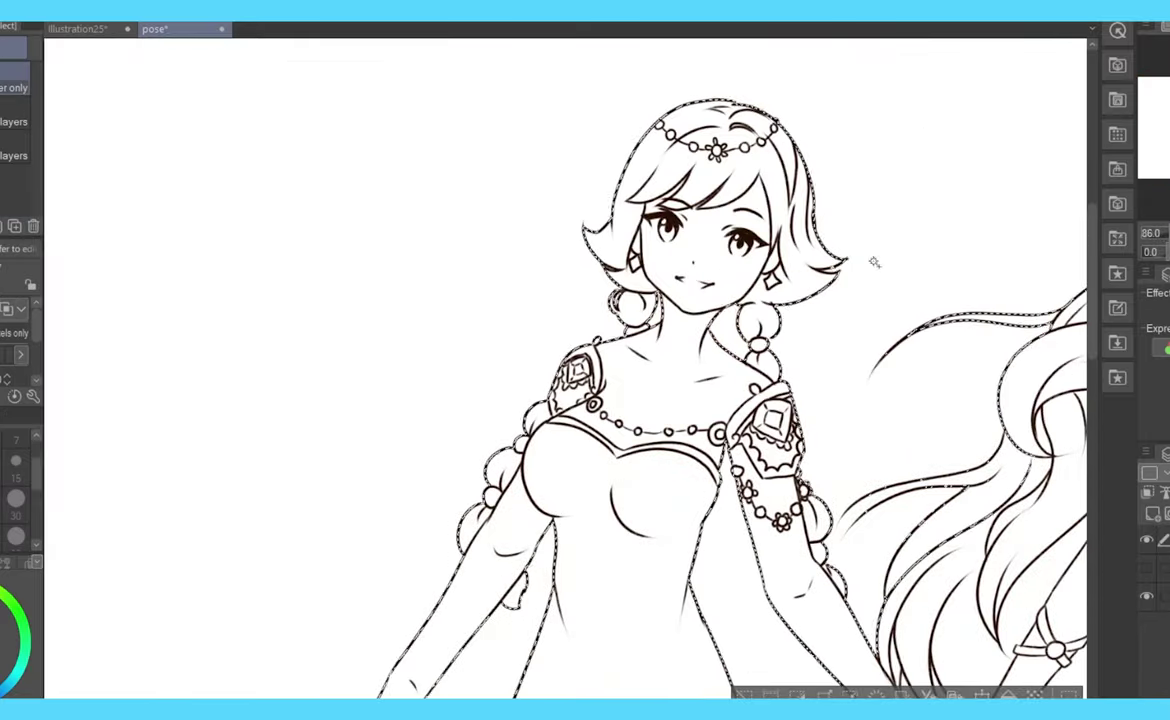
scroll(600, 370, down, 3)
scroll(585, 370, right, 5)
key(p)
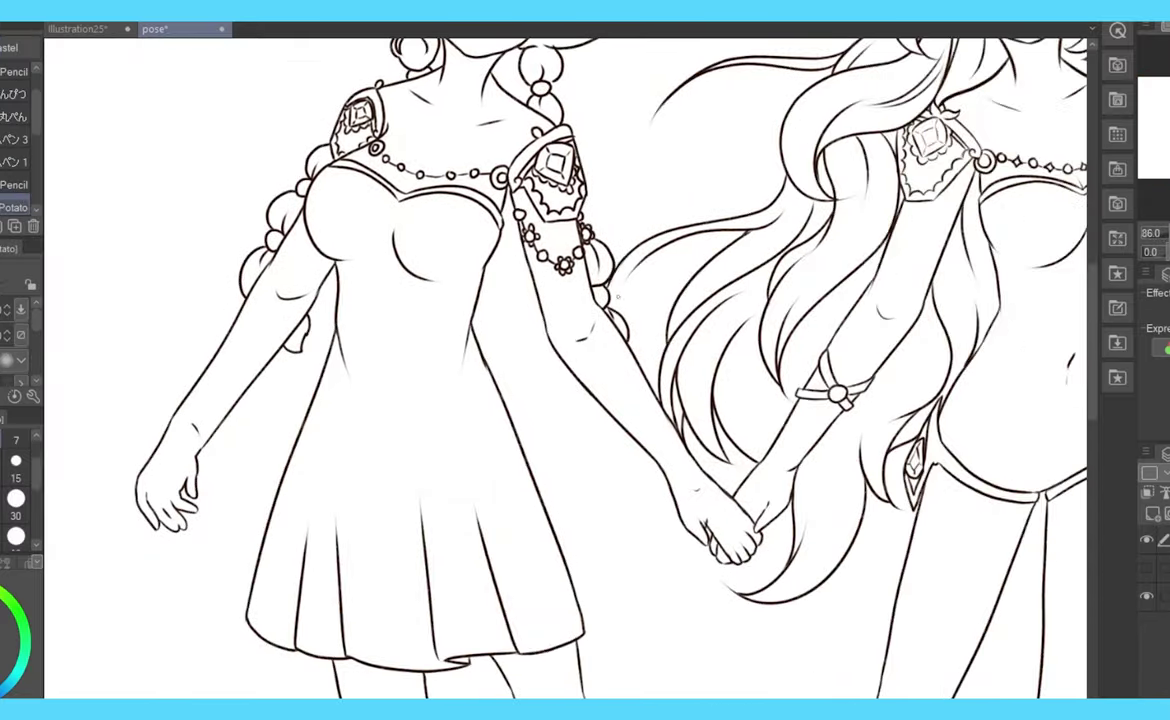
scroll(565, 370, down, 3)
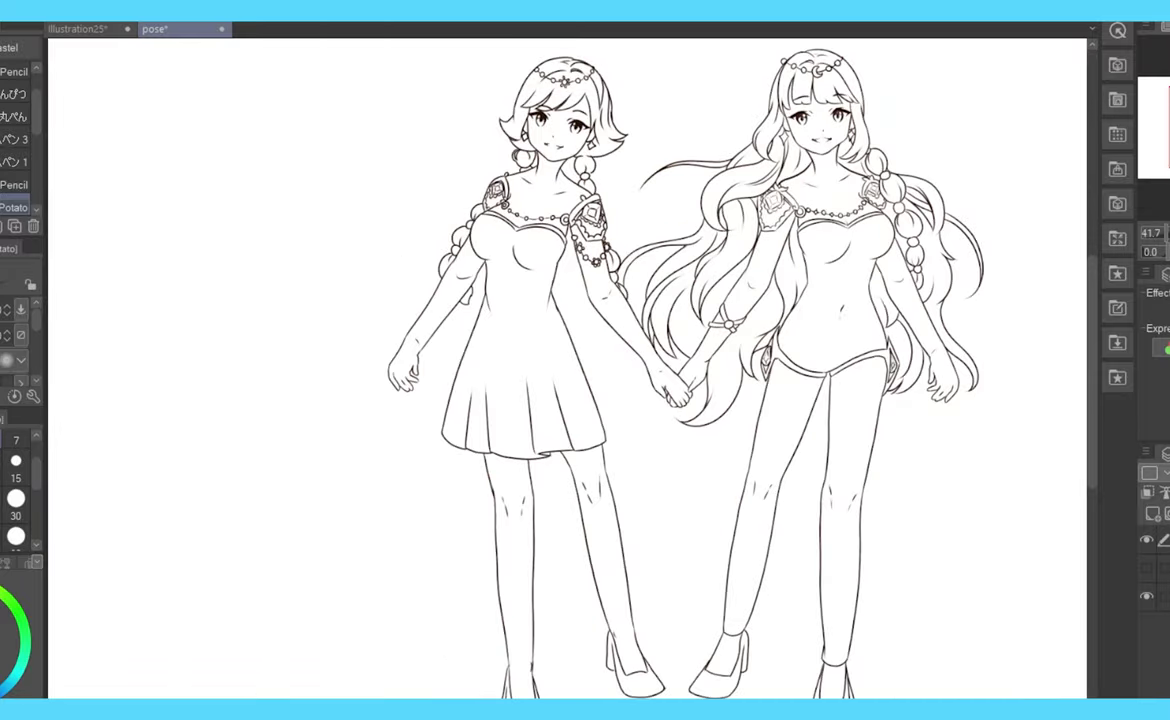
- Select the empty background around both figures and check the selection edge along their outlines
key(w)
click(676, 112)
scroll(670, 100, up, 2)
scroll(565, 370, left, 3)
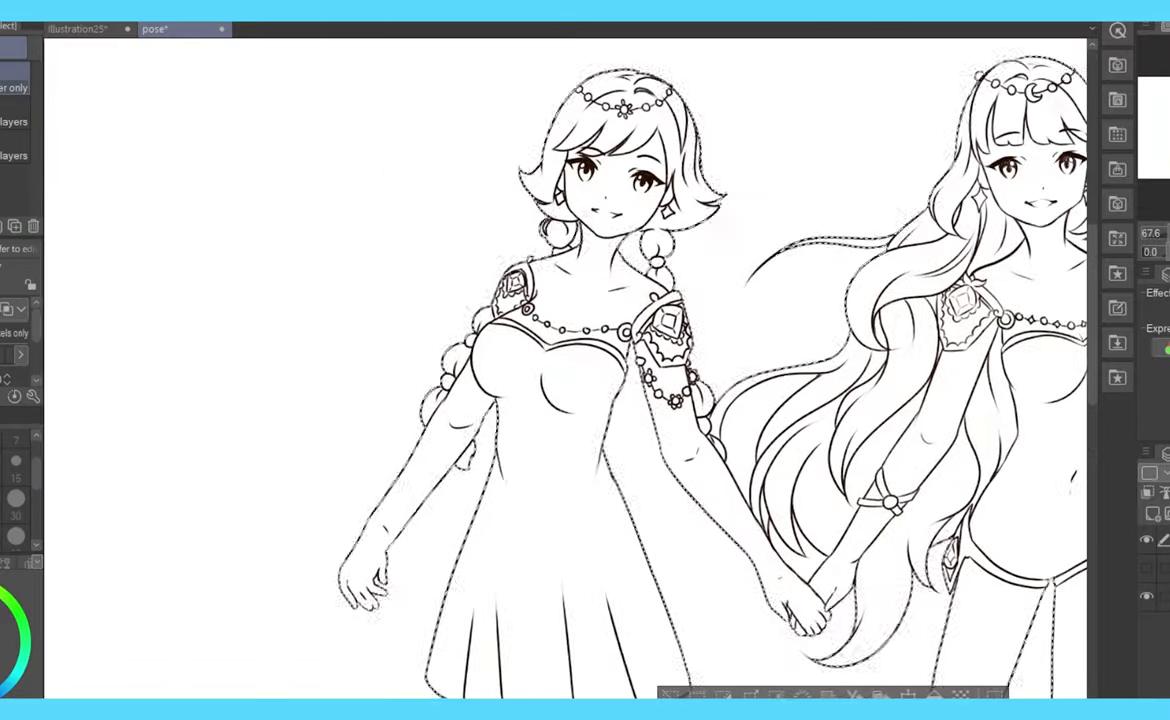
scroll(565, 370, left, 3)
scroll(565, 370, down, 2)
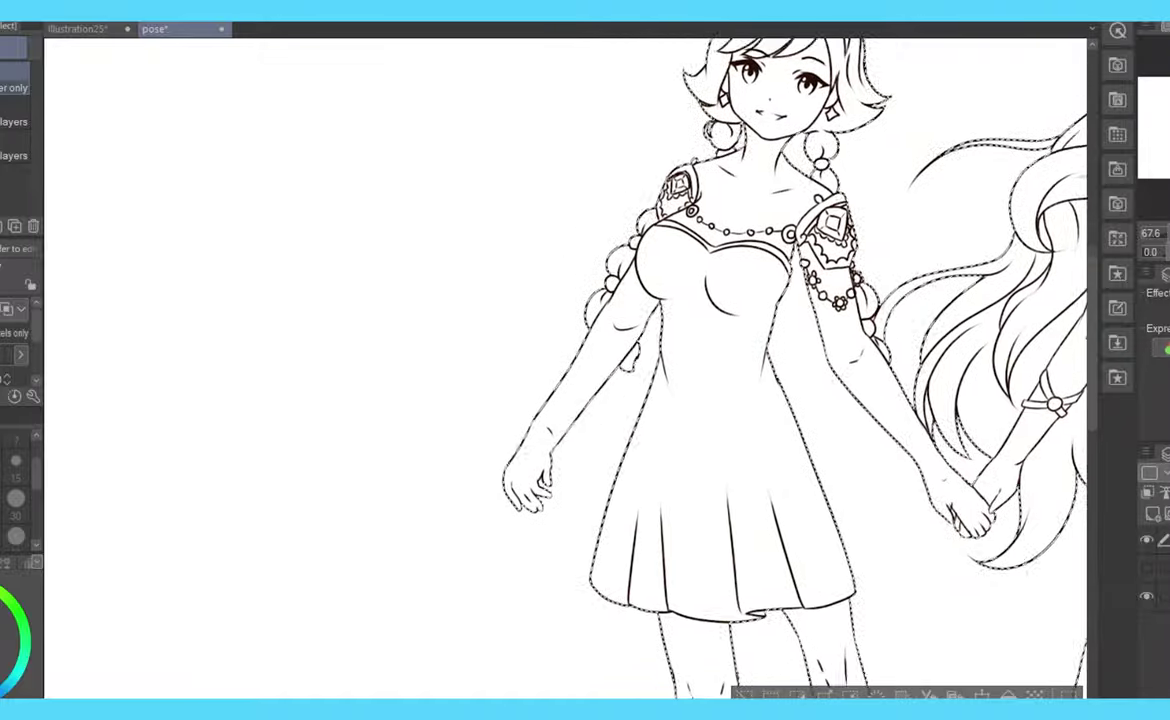
scroll(565, 370, down, 5)
scroll(565, 370, right, 4)
scroll(565, 370, right, 1)
scroll(565, 370, up, 7)
scroll(565, 370, right, 3)
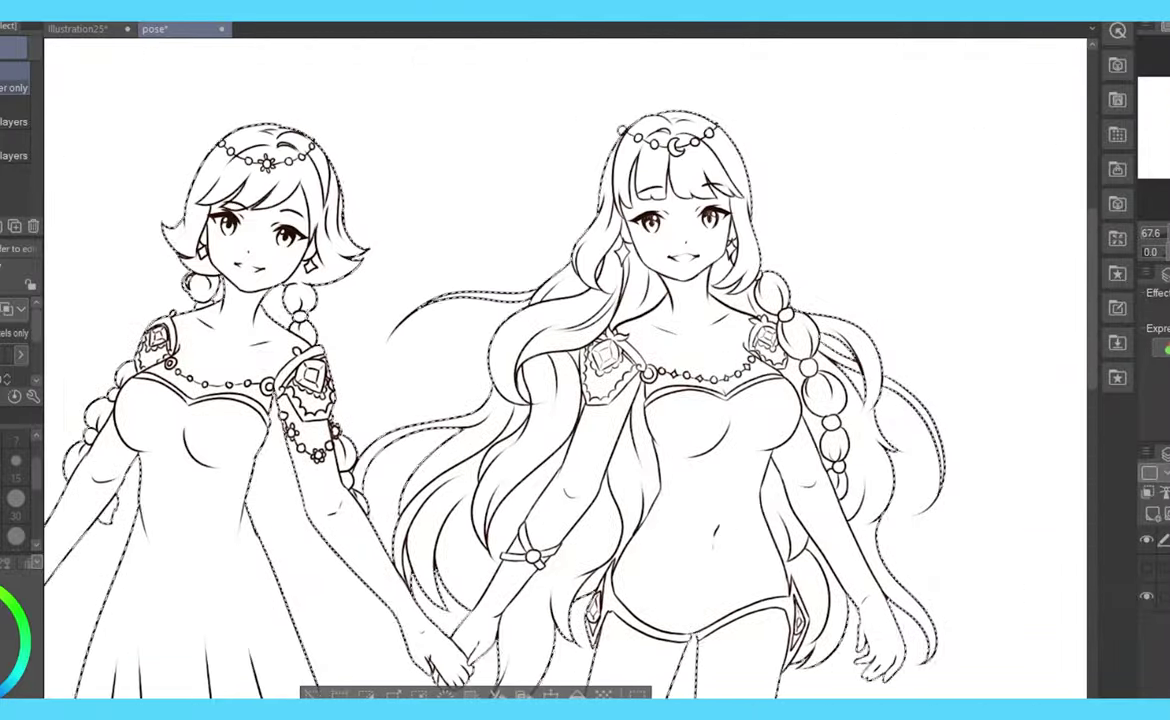
- Fill both figures' silhouettes with a flat reddish-brown base beneath the line art and clear the selection
scroll(565, 370, down, 3)
key(alt+Delete)
key(m)
key(alt+Delete)
scroll(565, 370, left, 3)
key(ctrl+d)
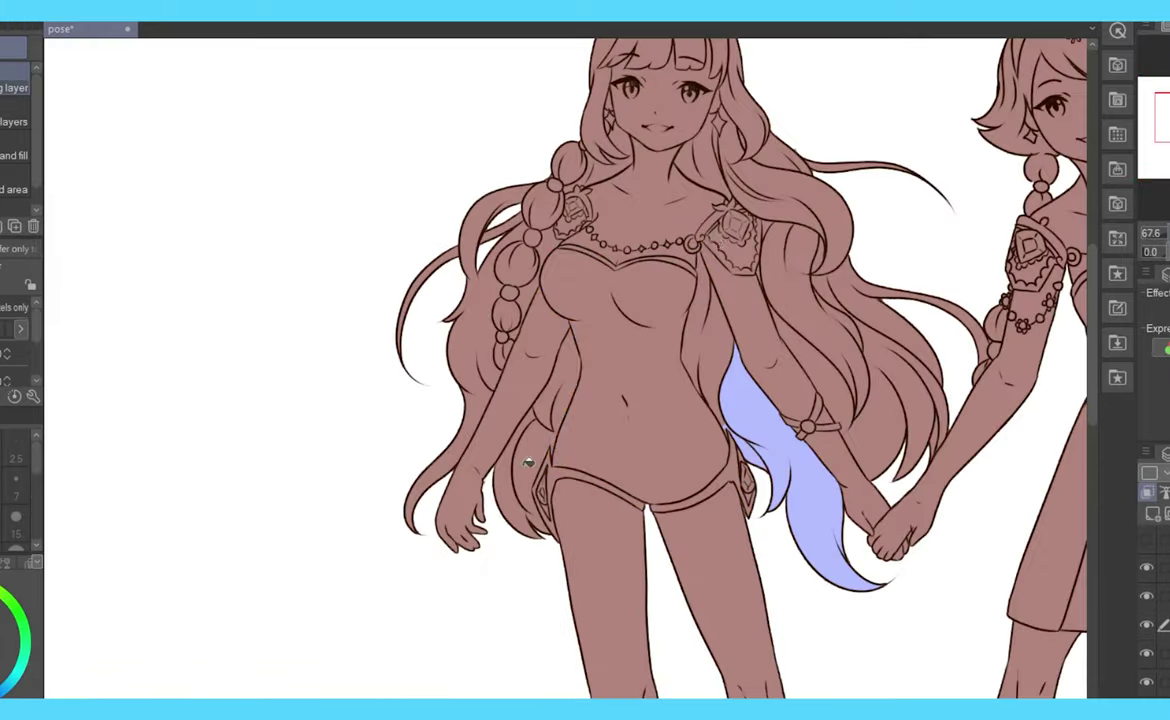
- Fill the lavender-haired figure's long back hair and bubble braid with flat periwinkle, and erase the overflow on her armlet
mouse_move(525, 465)
mouse_down()
mouse_move(460, 243)
mouse_move(478, 262)
mouse_move(530, 135)
mouse_up()
mouse_move(700, 138)
mouse_down()
mouse_move(780, 150)
mouse_move(815, 236)
mouse_up()
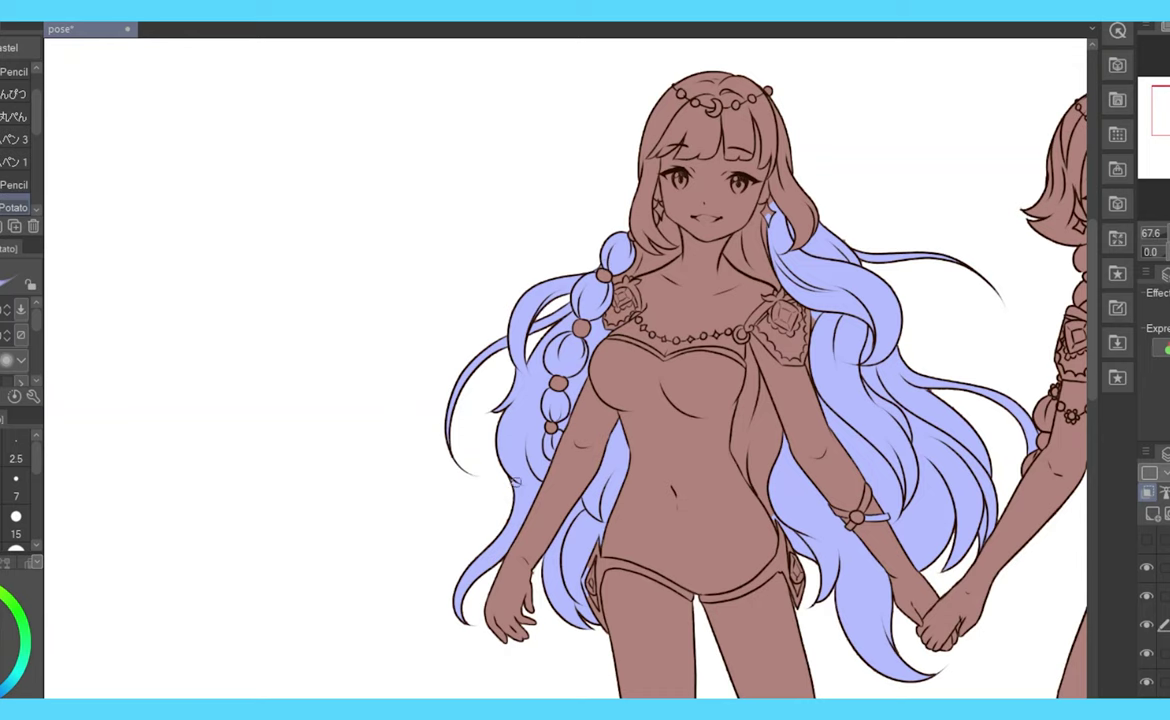
key(e)
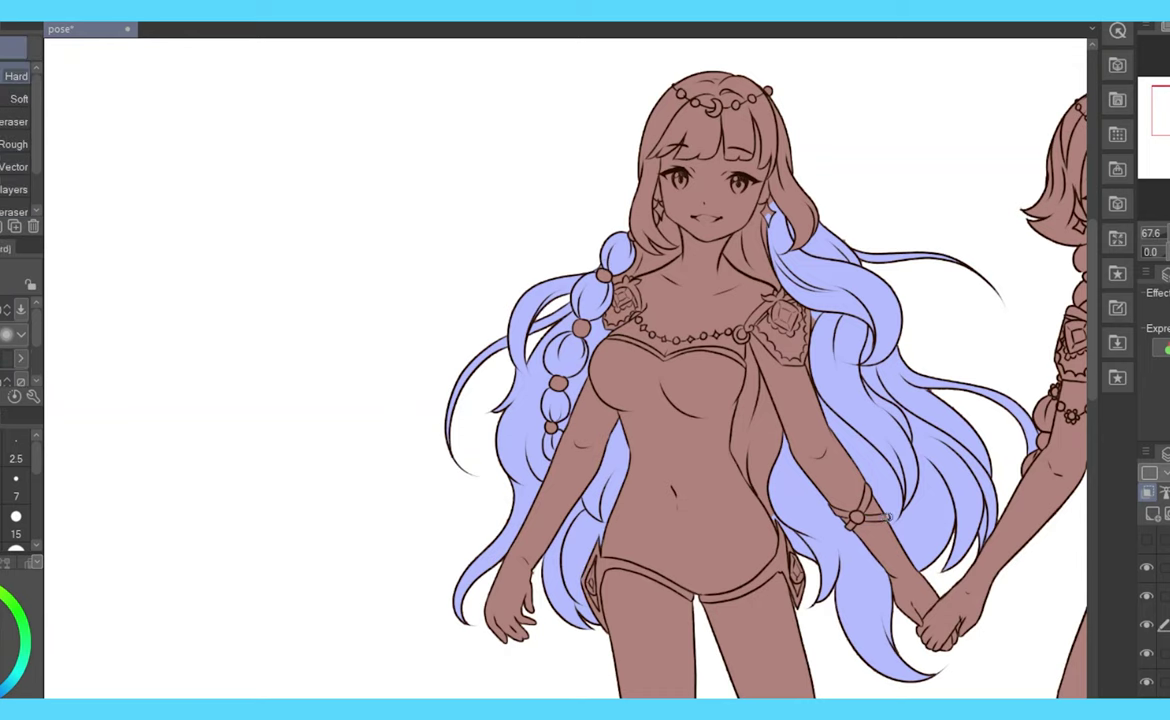
drag(835, 88, 760, 123)
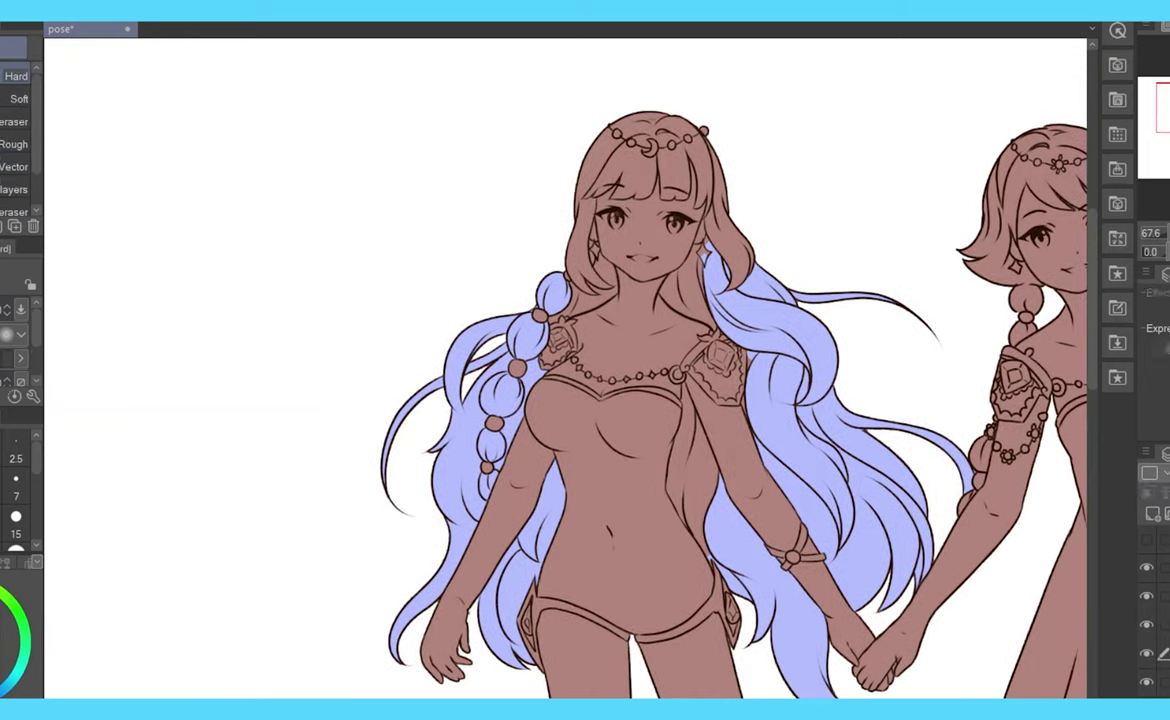
- Paint the hair behind the neck and the side lock nearest the other figure periwinkle
key(p)
key(e)
drag(712, 160, 738, 280)
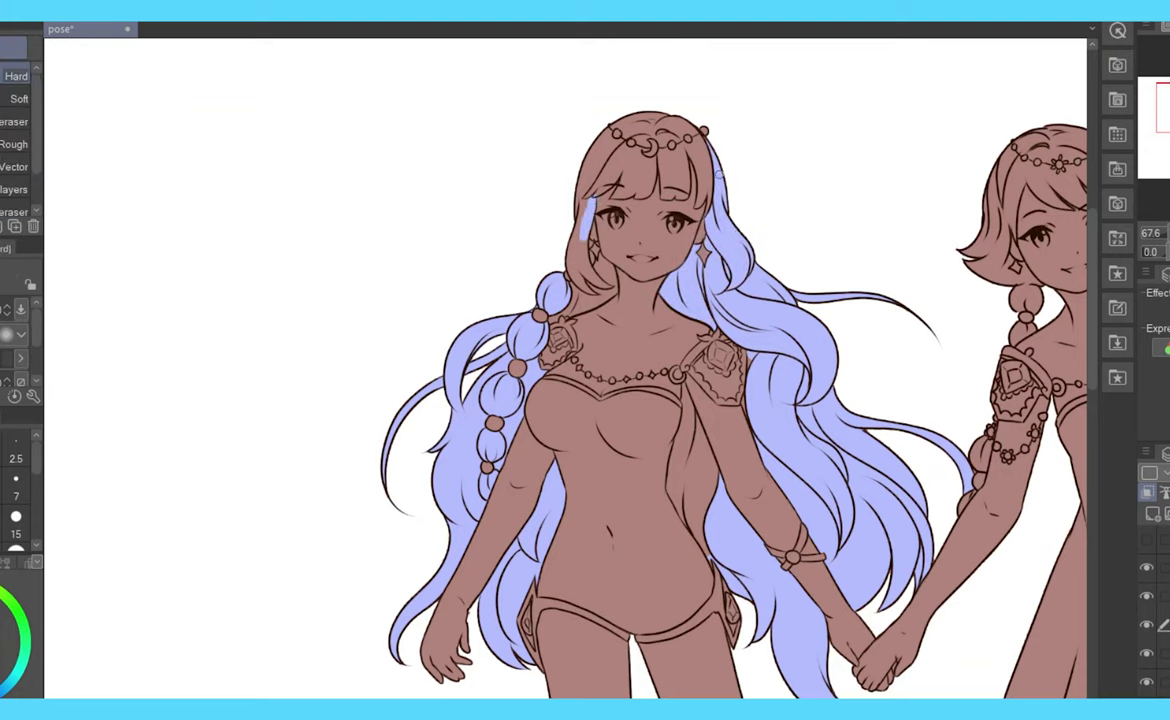
- Paint the long-haired figure's crown and the inner edge of her front side lock periwinkle, undoing the fill over her face
key(p)
key(ctrl+z)
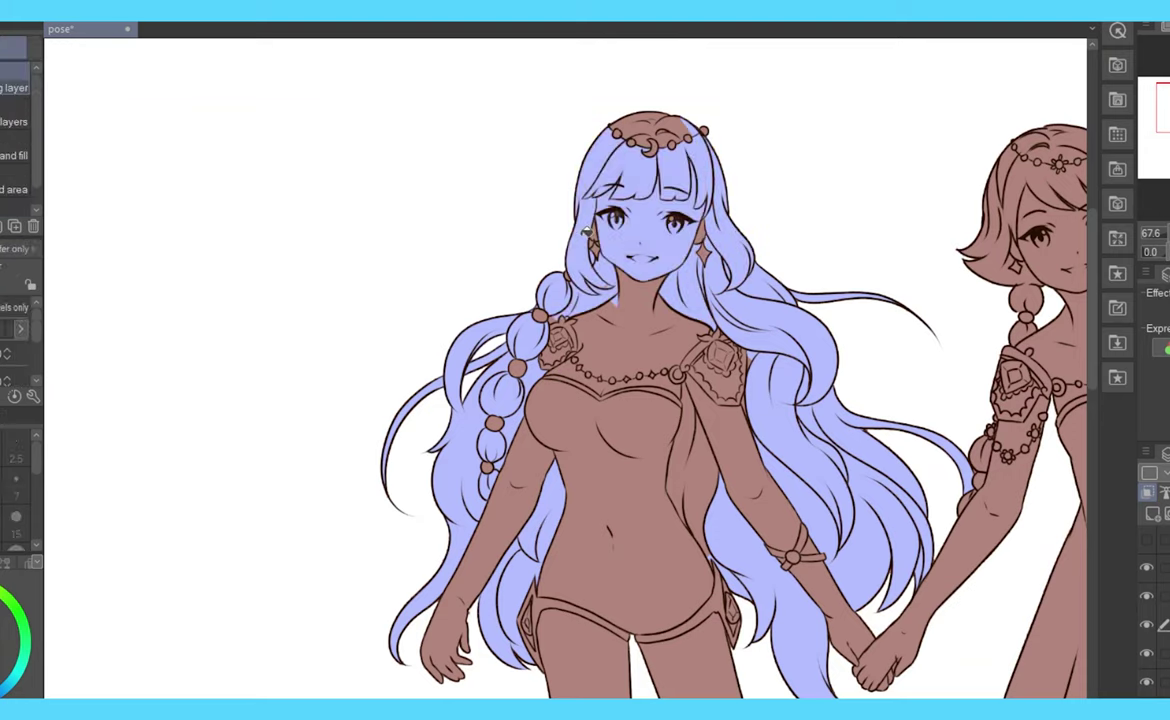
key(ctrl+y)
key(ctrl+z)
key(ctrl+y)
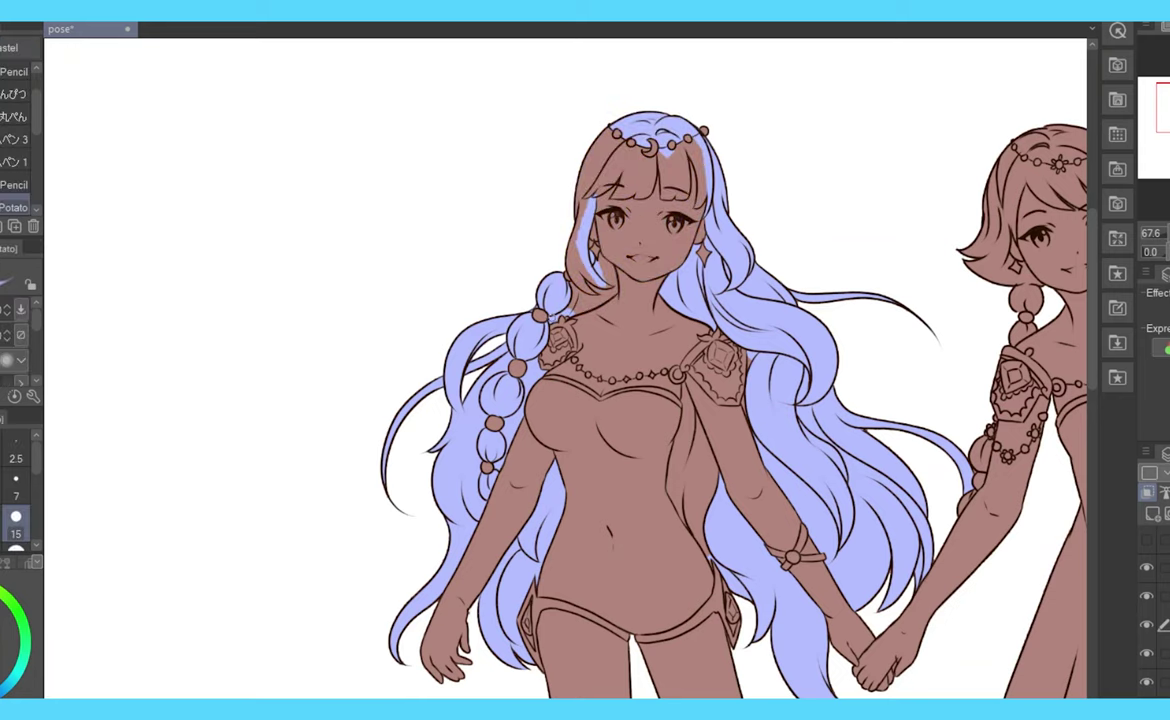
- Paint the rest of her side lock and her bangs periwinkle, keeping the face free of hair colour
drag(578, 228, 584, 286)
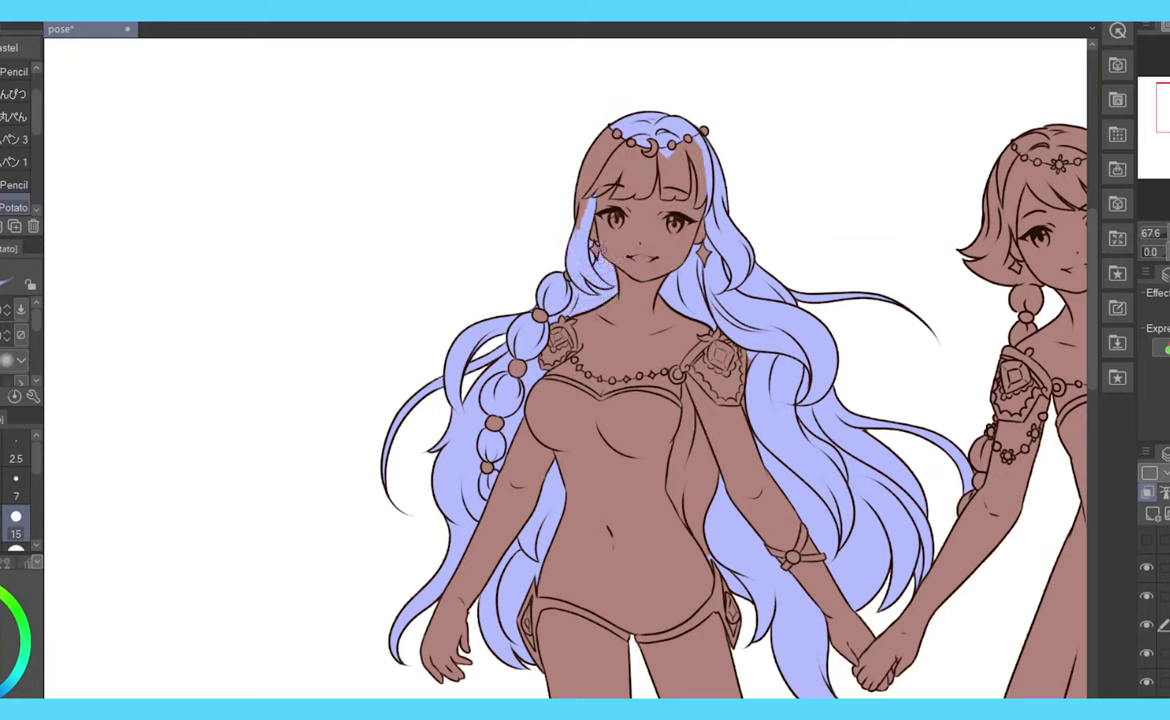
mouse_move(540, 200)
mouse_down()
mouse_move(558, 125)
mouse_move(685, 165)
mouse_up()
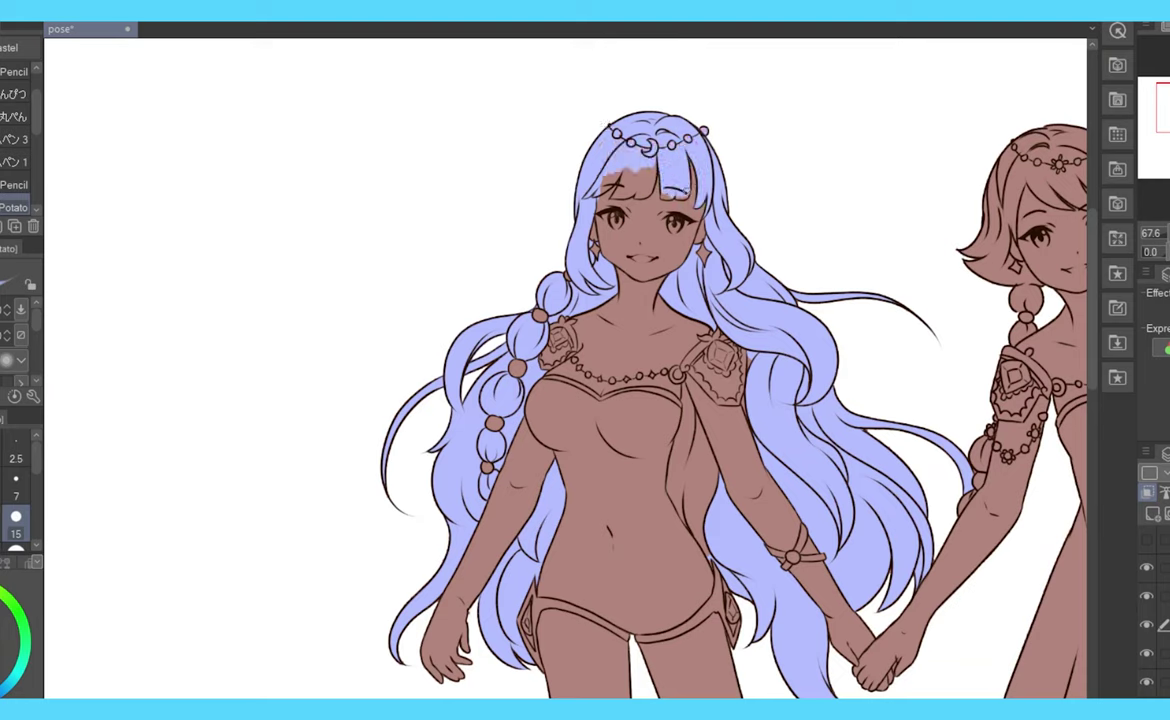
key(e)
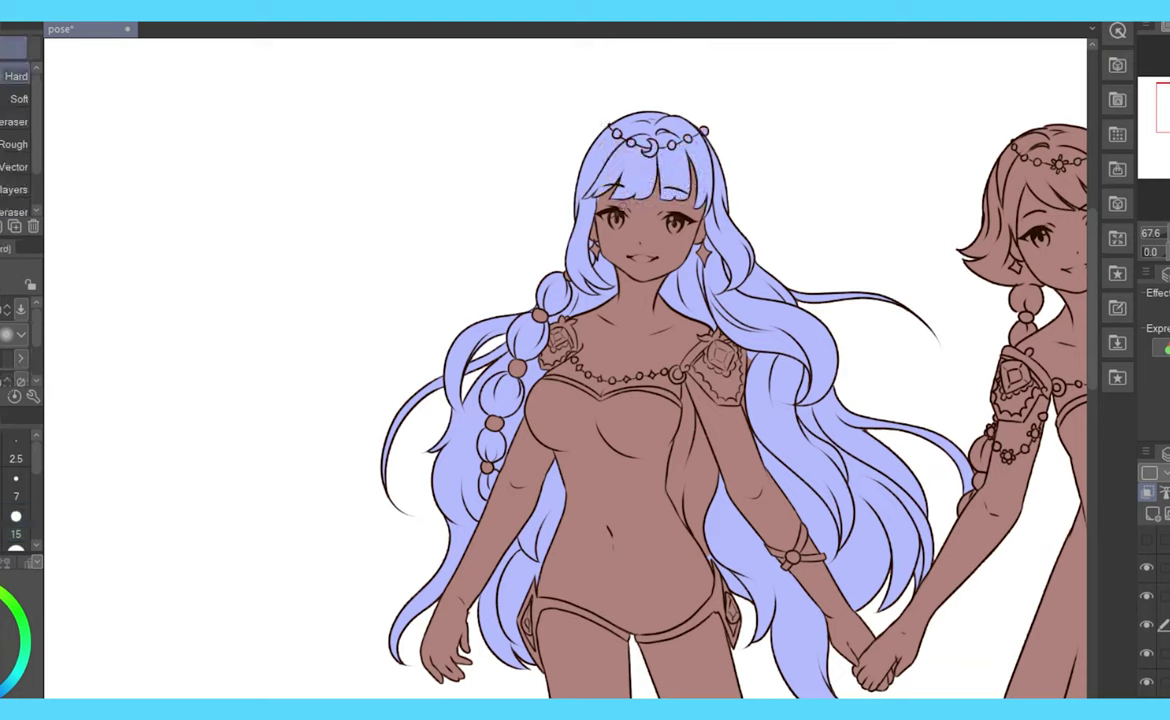
key(p)
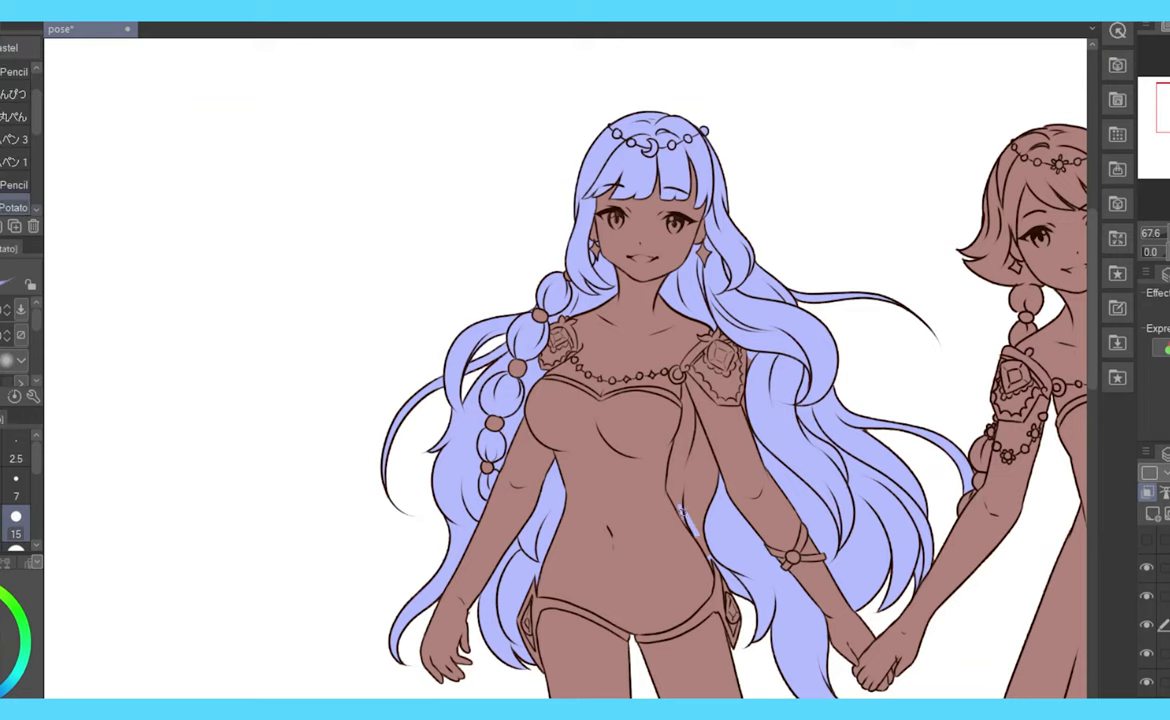
- Fill both of the long-haired figure's legs with flat royal blue for the leggings
key(ctrl+minus)
key(ctrl+minus)
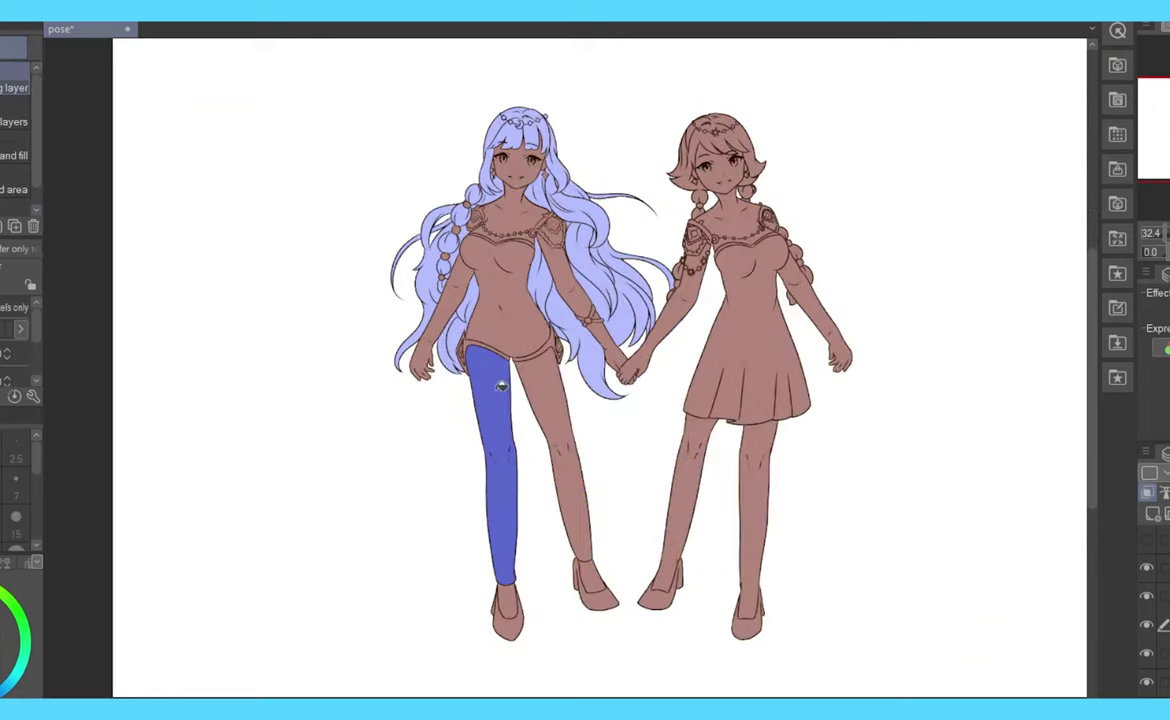
scroll(490, 370, up, 4)
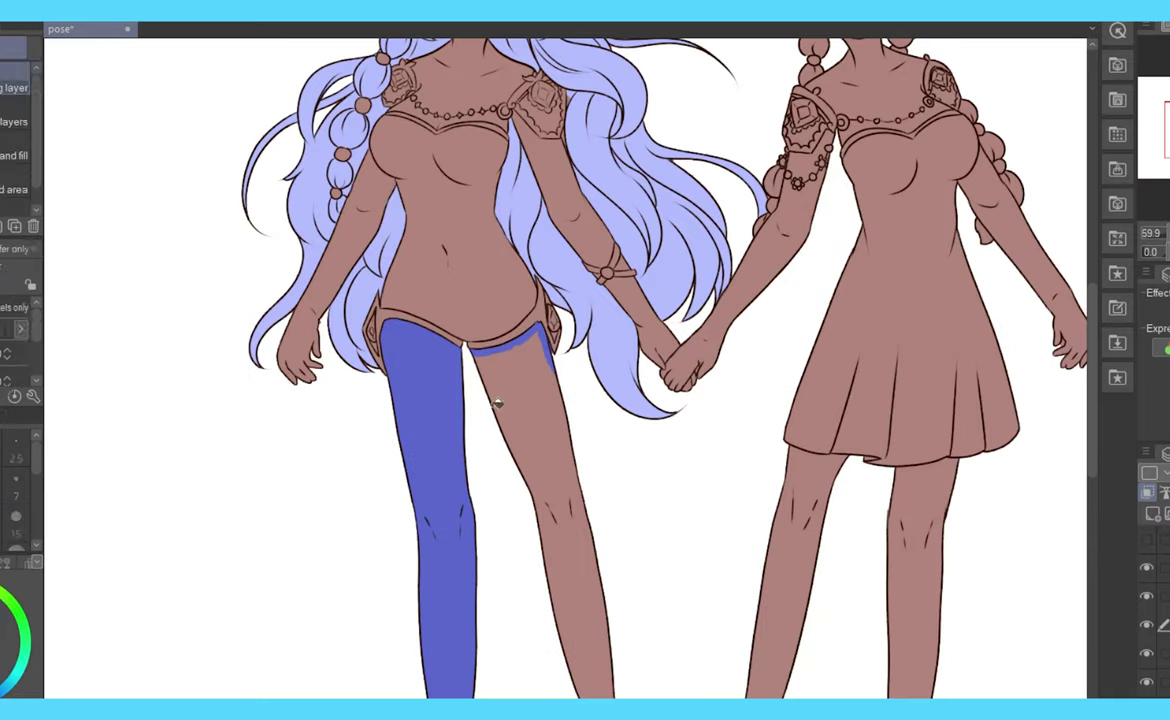
mouse_move(505, 318)
mouse_down()
mouse_move(470, 385)
mouse_move(566, 397)
mouse_up()
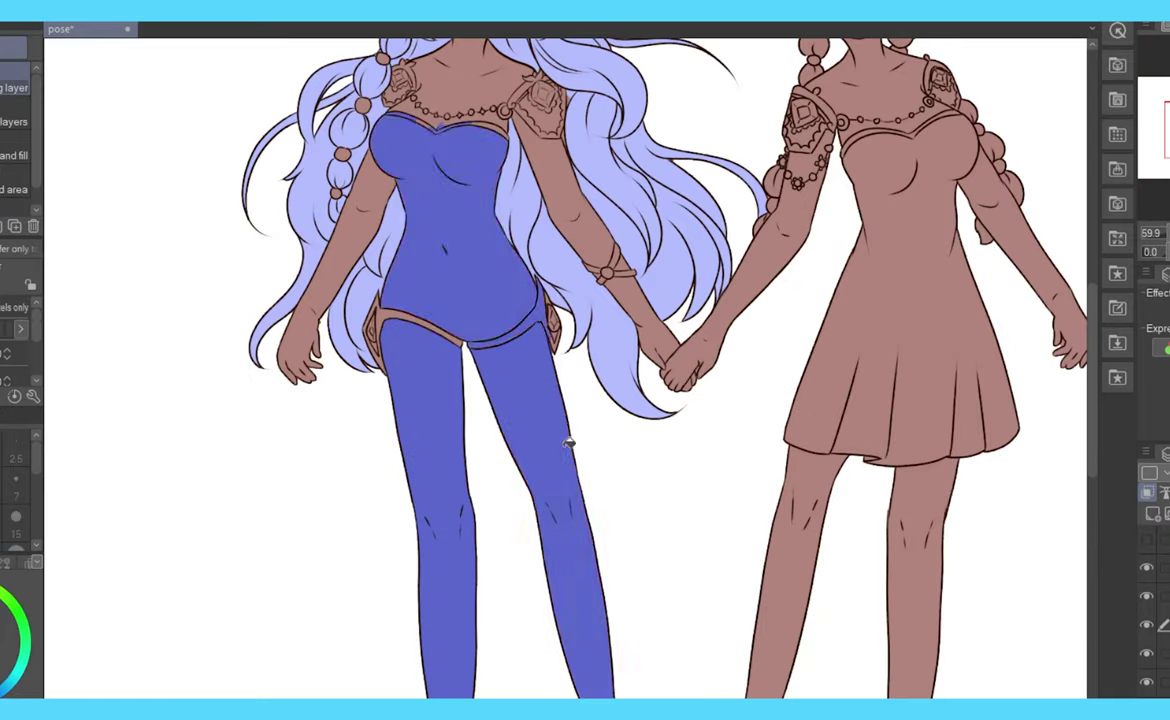
- Undo the blue spill on the torso and fill both figures' heeled shoes with flat dark purple
scroll(520, 450, down, 3)
drag(515, 470, 540, 562)
scroll(538, 563, up, 3)
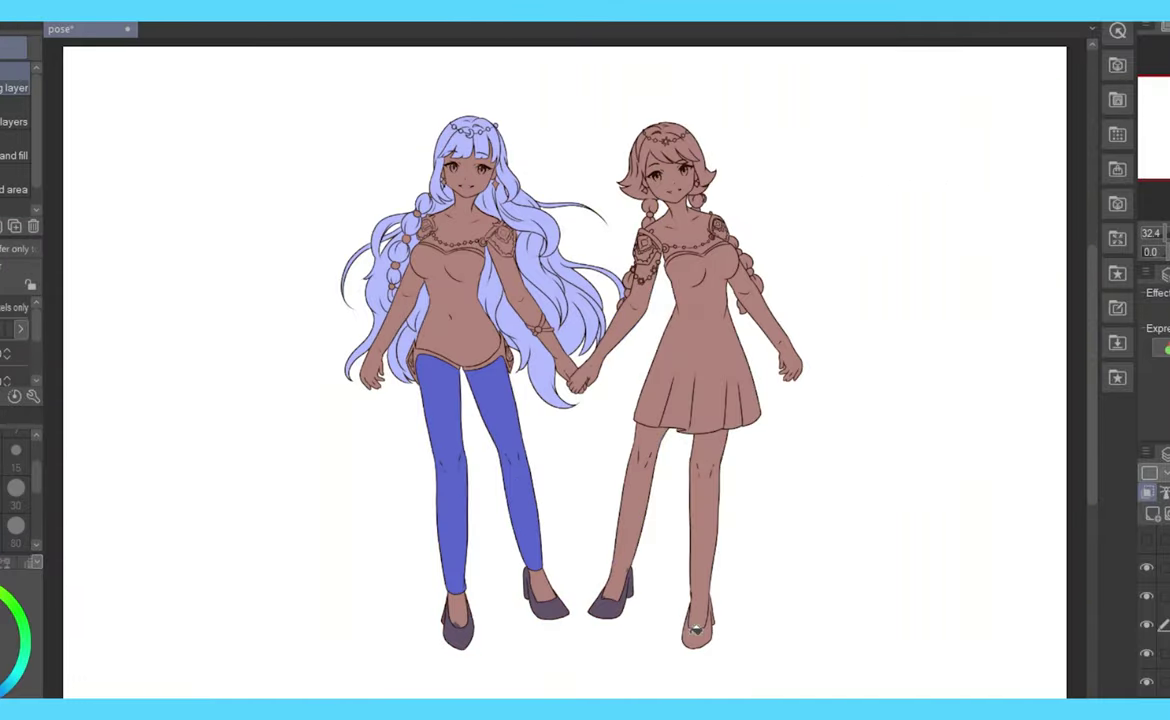
scroll(695, 628, up, 2)
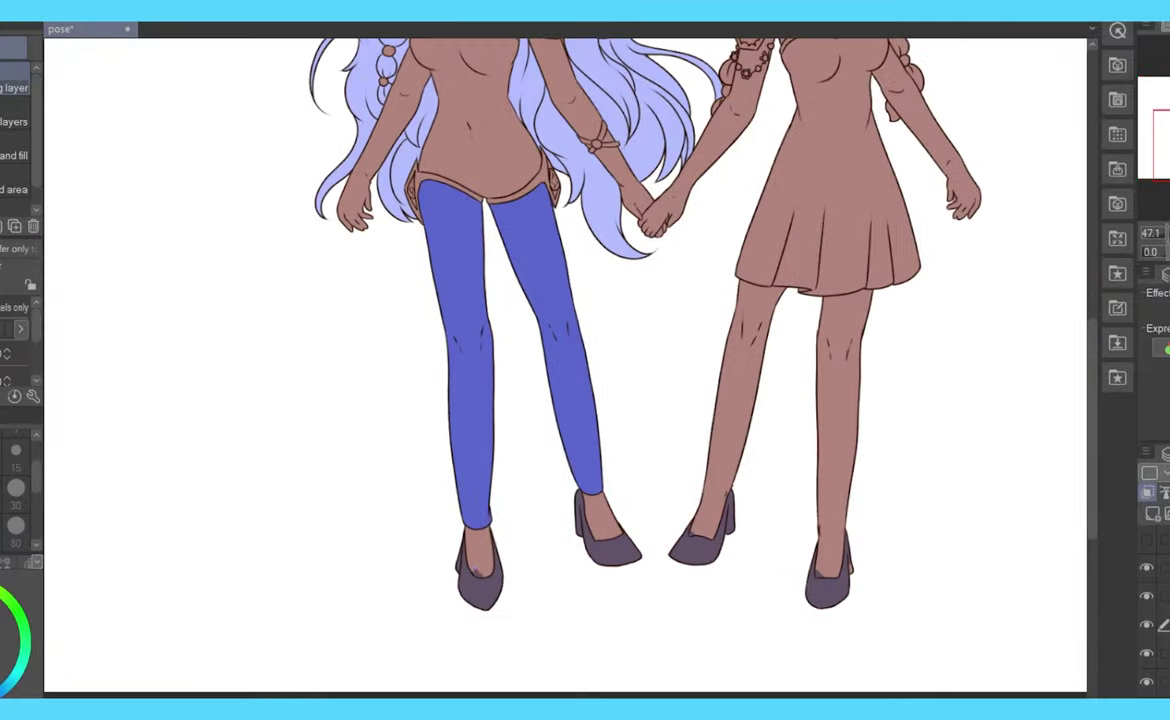
key(e)
key(g)
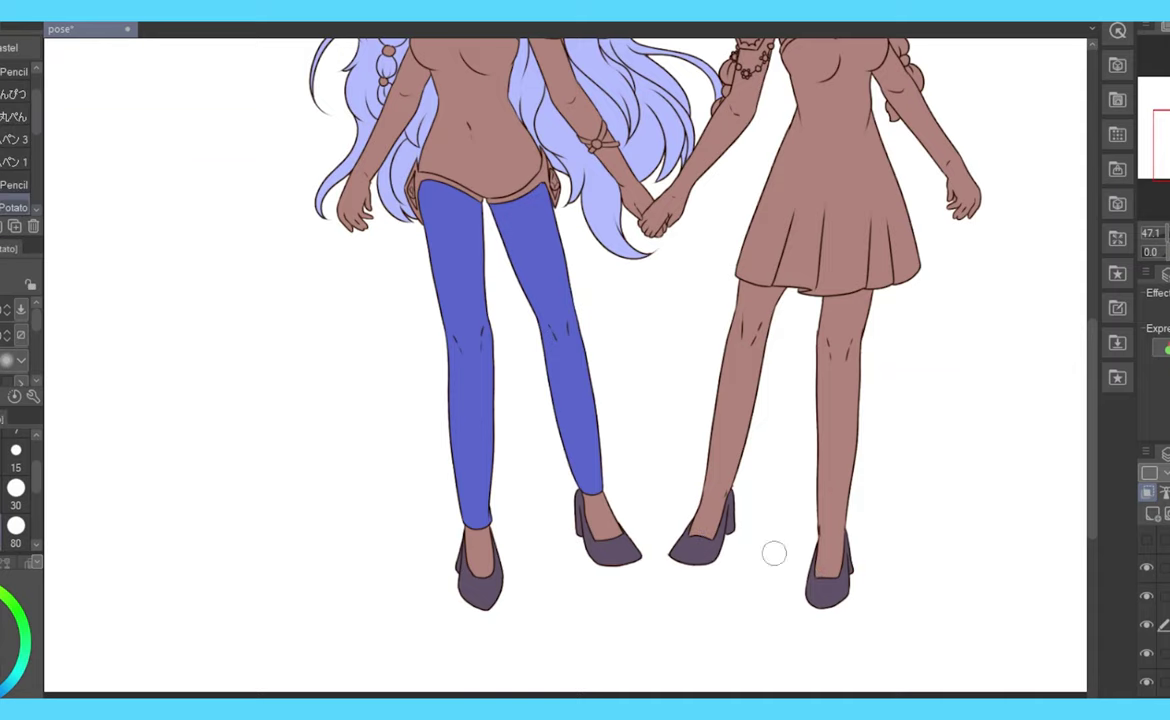
- Fill the short-haired figure's hair, bangs and bubble braids with flat white
scroll(773, 551, up, 5)
click(810, 268)
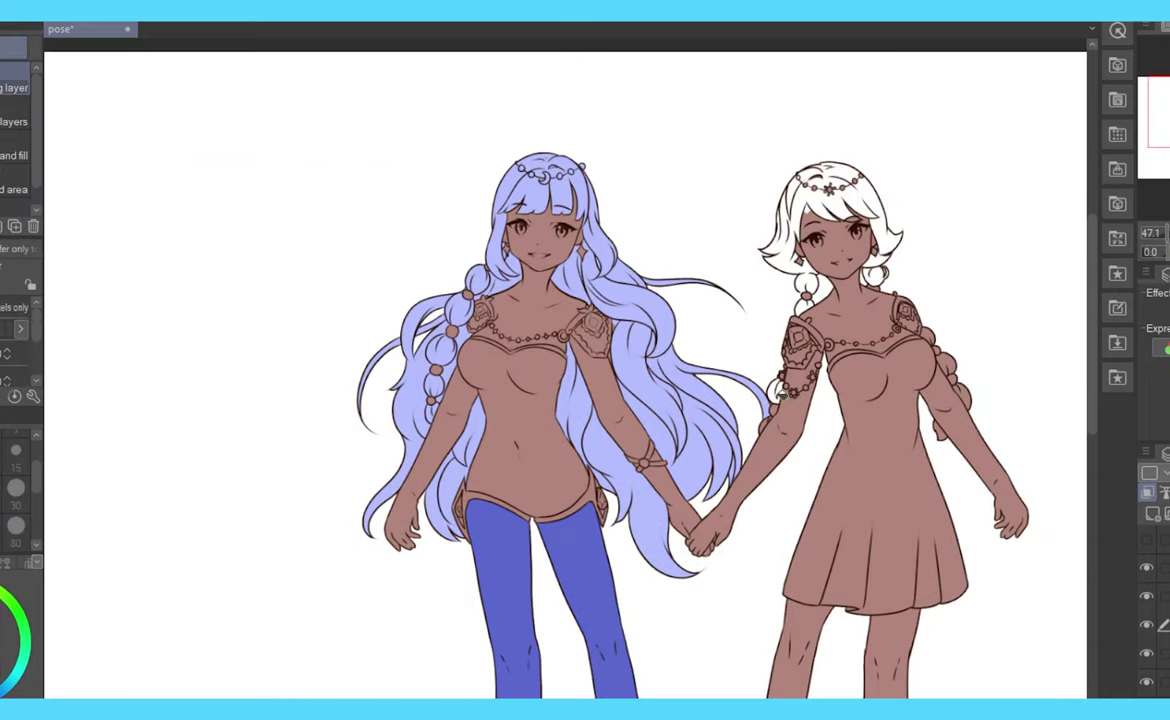
scroll(680, 360, up, 3)
drag(855, 460, 555, 460)
key(p)
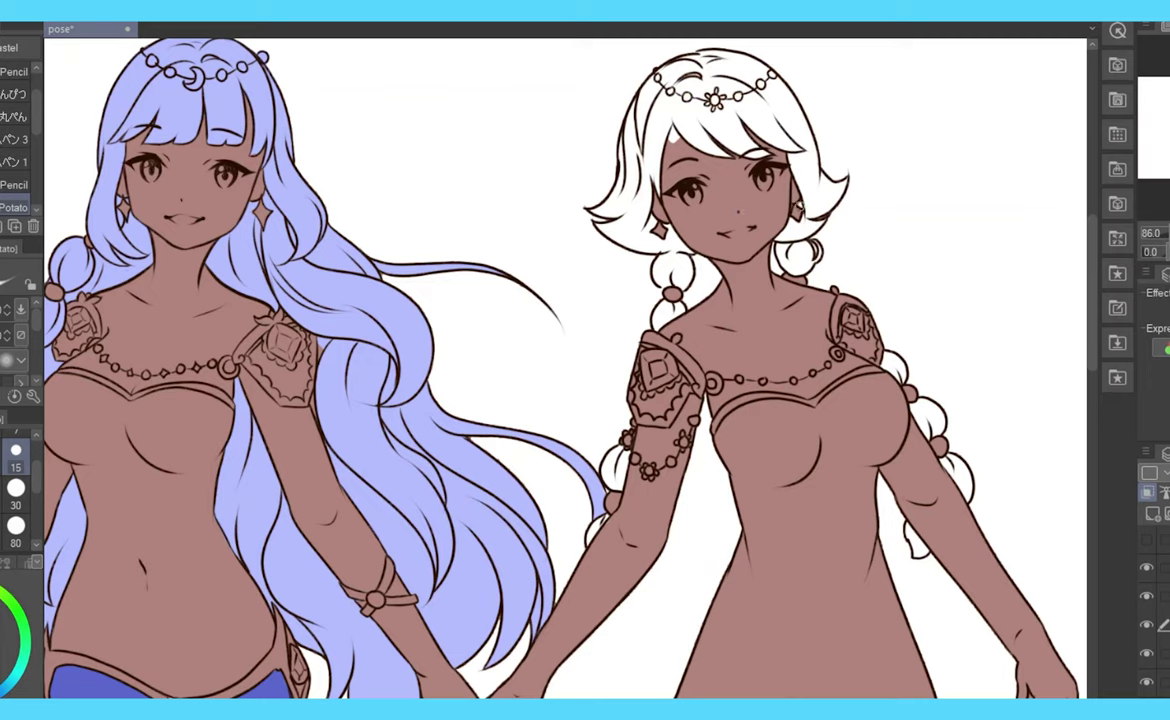
key(e)
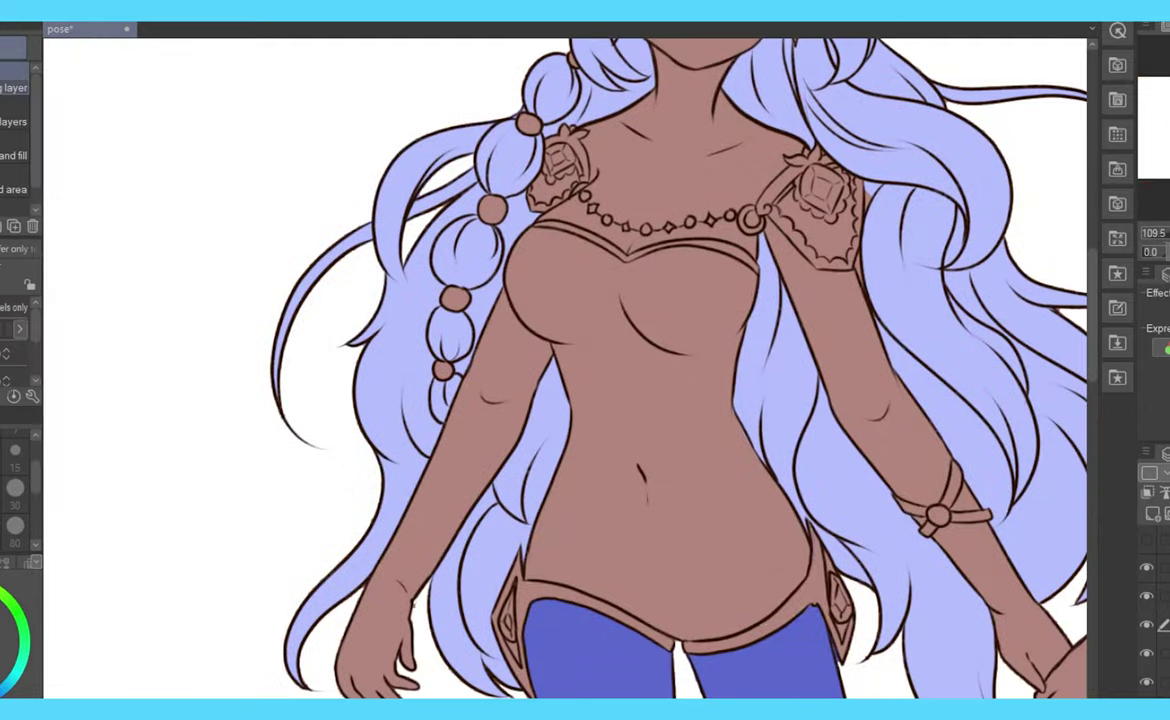
- Fill the long-haired figure's bodysuit with flat dark purple from the hips up to the sweetheart neckline
mouse_move(524, 529)
mouse_down()
mouse_move(770, 440)
mouse_move(522, 545)
mouse_up()
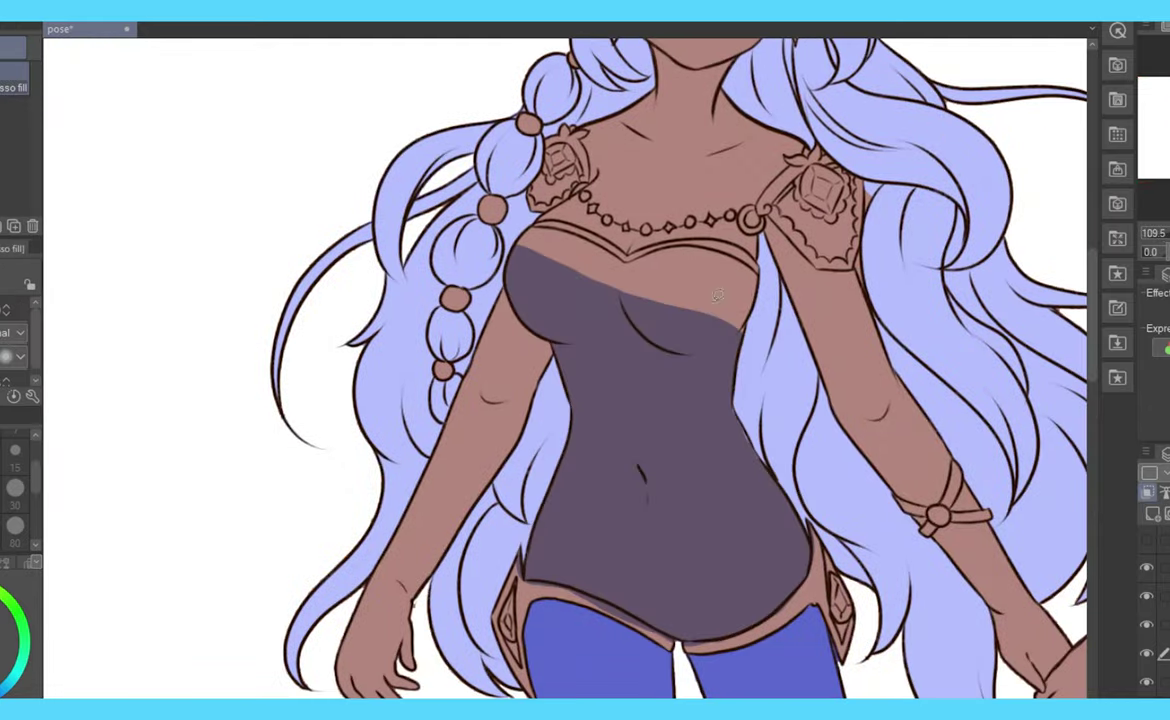
key(p)
drag(1157, 258, 1140, 256)
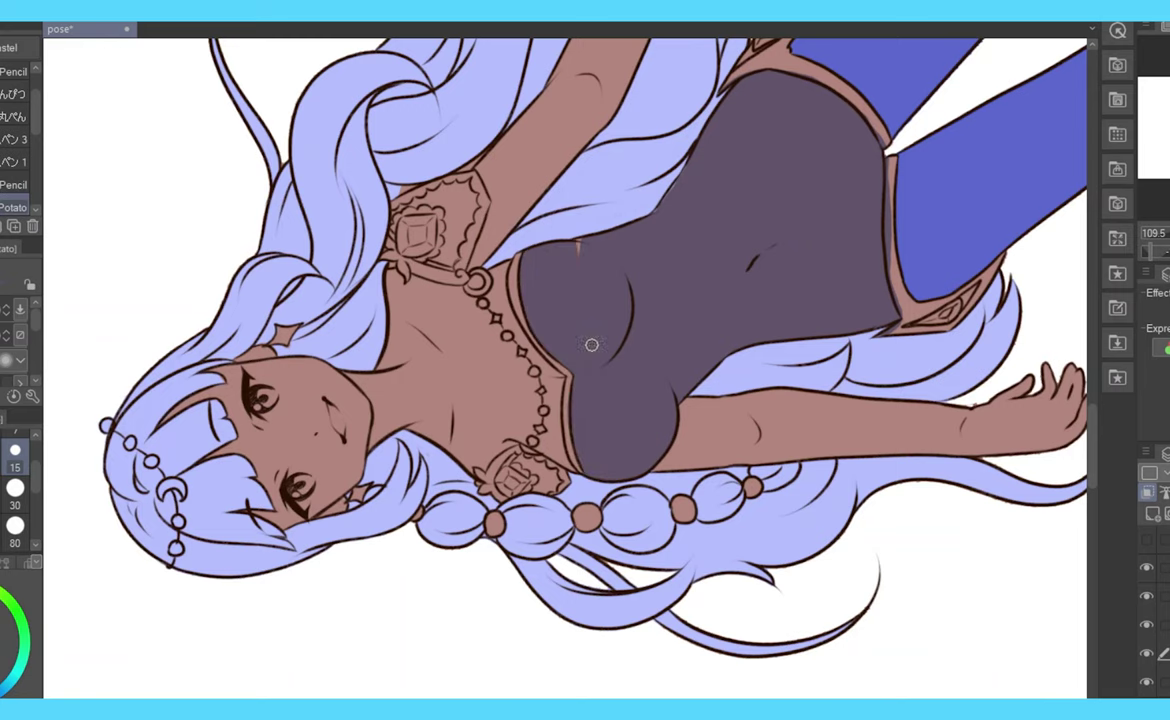
key(ctrl+@)
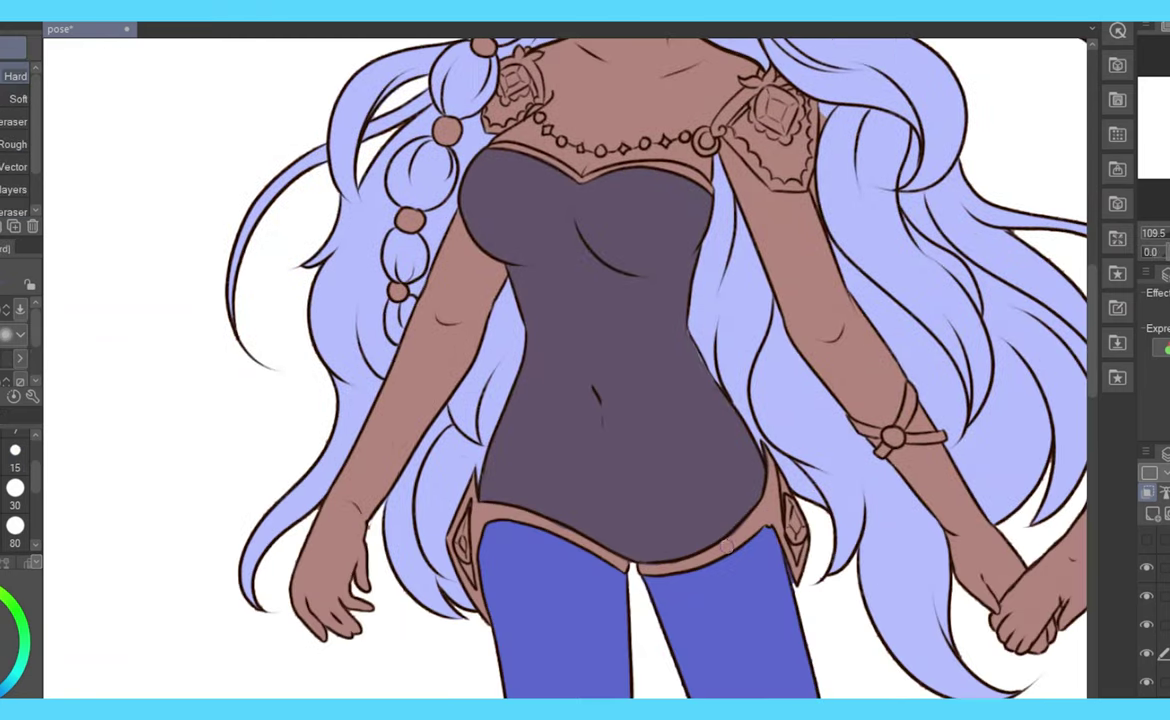
- Clean up the bodysuit colour and fill the short-haired figure's dress with flat white
key(e)
key(ctrl+0)
key(g)
- Fill the long-haired figure's hip trim, armlet stud, earrings, braid beads and the shoulder ornament beside the braid with flat gold
scroll(600, 300, up, 5)
mouse_move(645, 680)
mouse_down()
mouse_move(935, 70)
mouse_move(955, 460)
mouse_up()
click(662, 411)
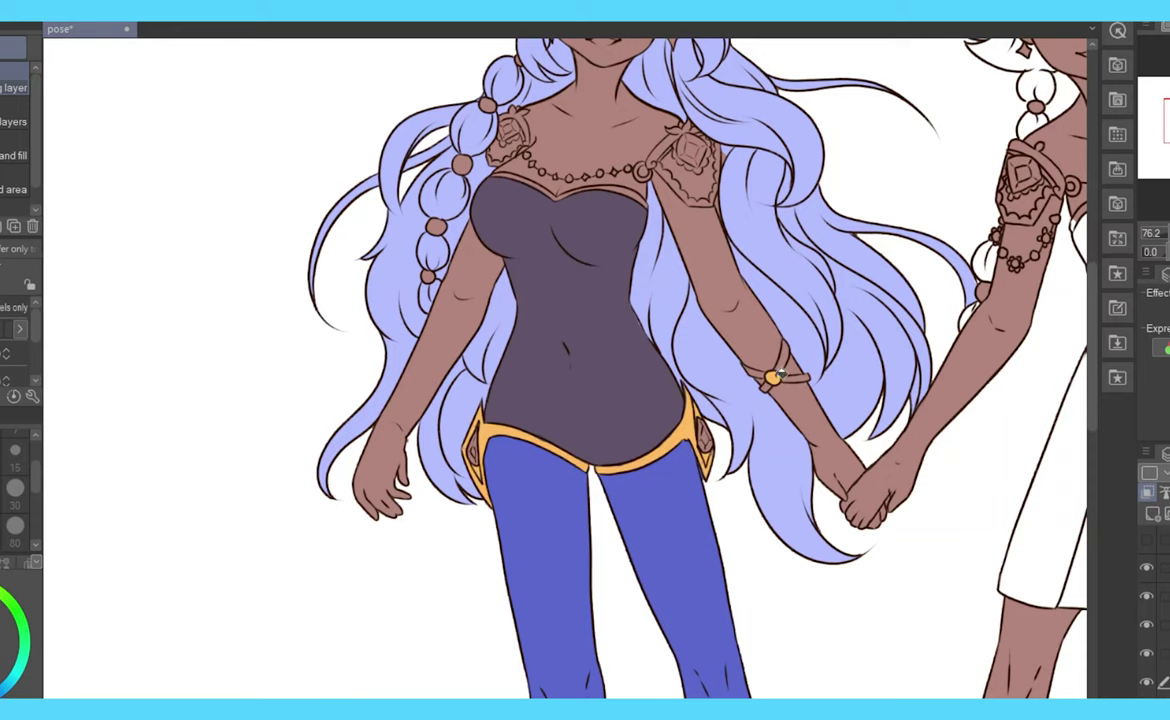
drag(780, 375, 884, 536)
click(594, 262)
click(613, 285)
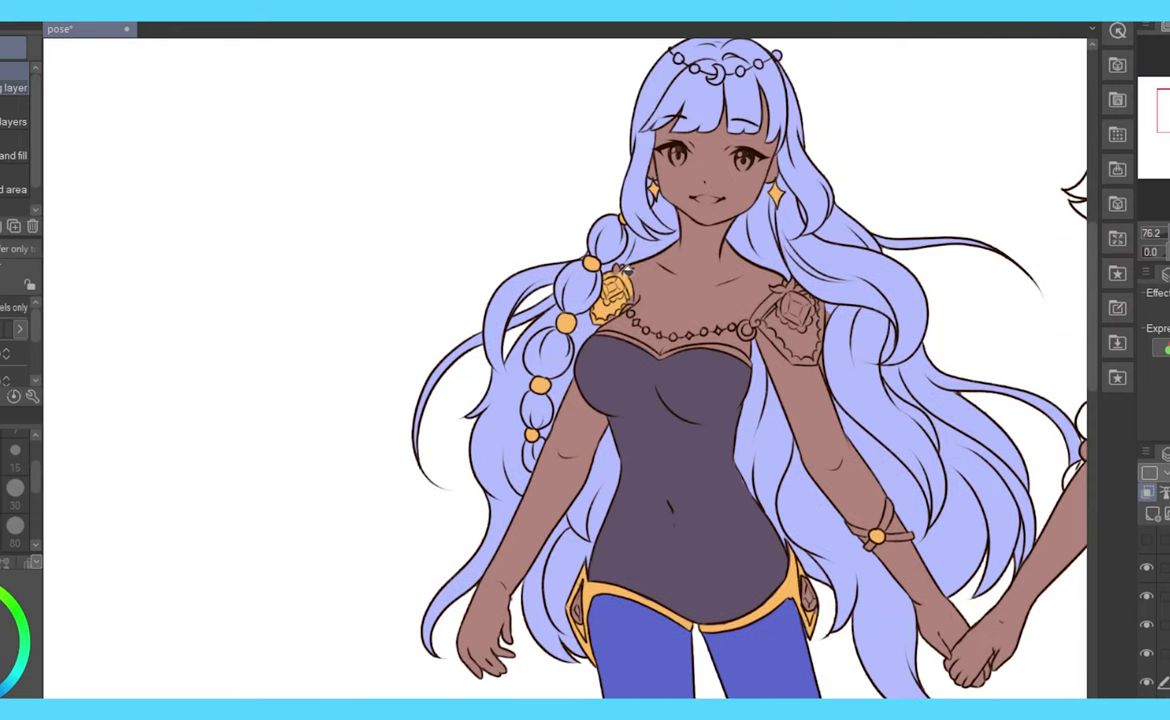
- Colour her other shoulder ornament, the necklace ring and the bodysuit's neckline trim gold
key(p)
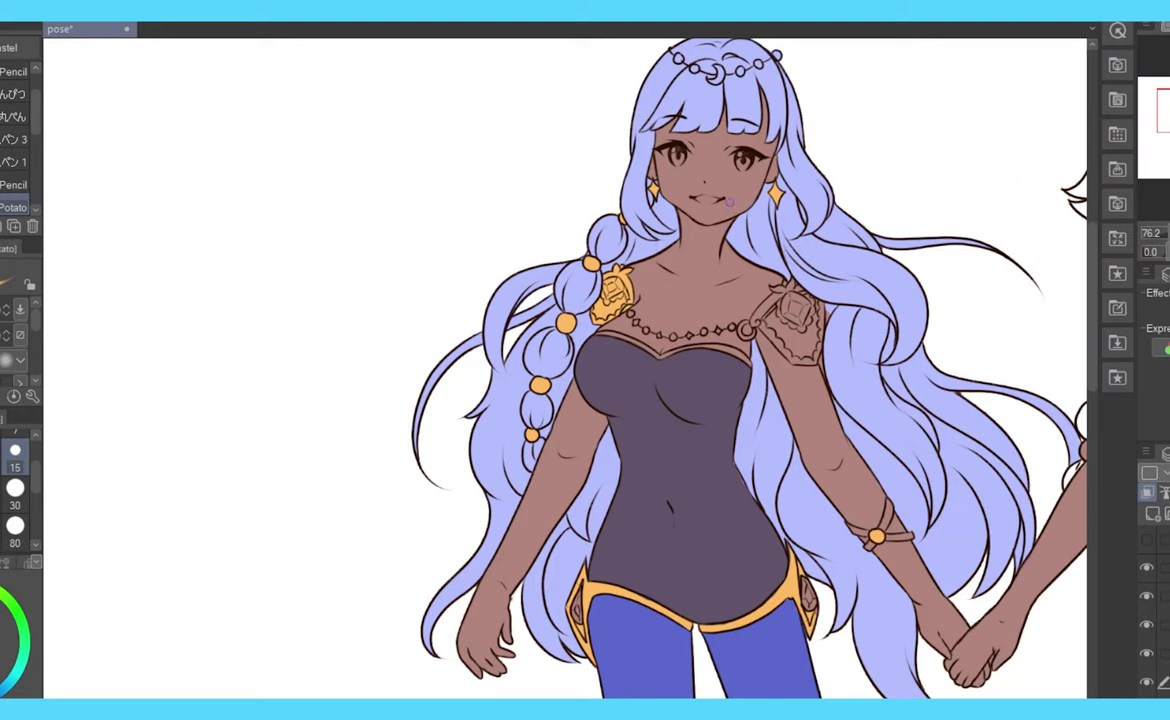
mouse_move(785, 290)
mouse_down()
mouse_move(810, 335)
mouse_move(530, 315)
mouse_up()
key(g)
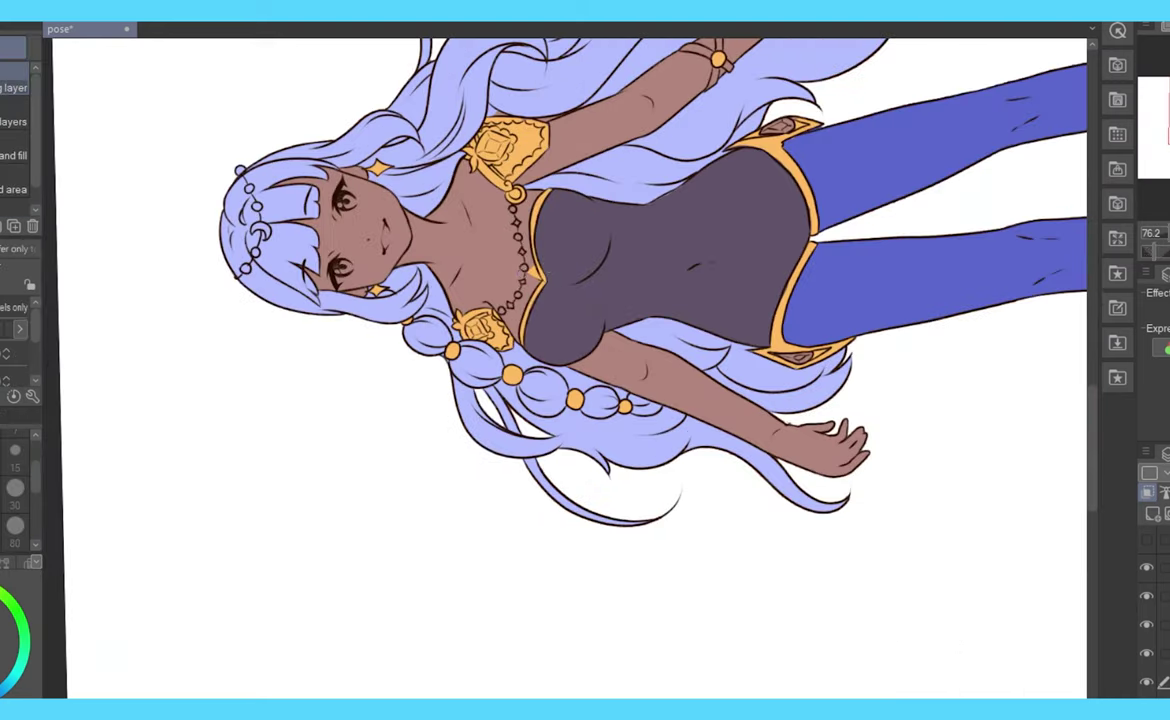
- Fill the diamond links of the blue-haired character's necklace with gold
key(ctrl+0)
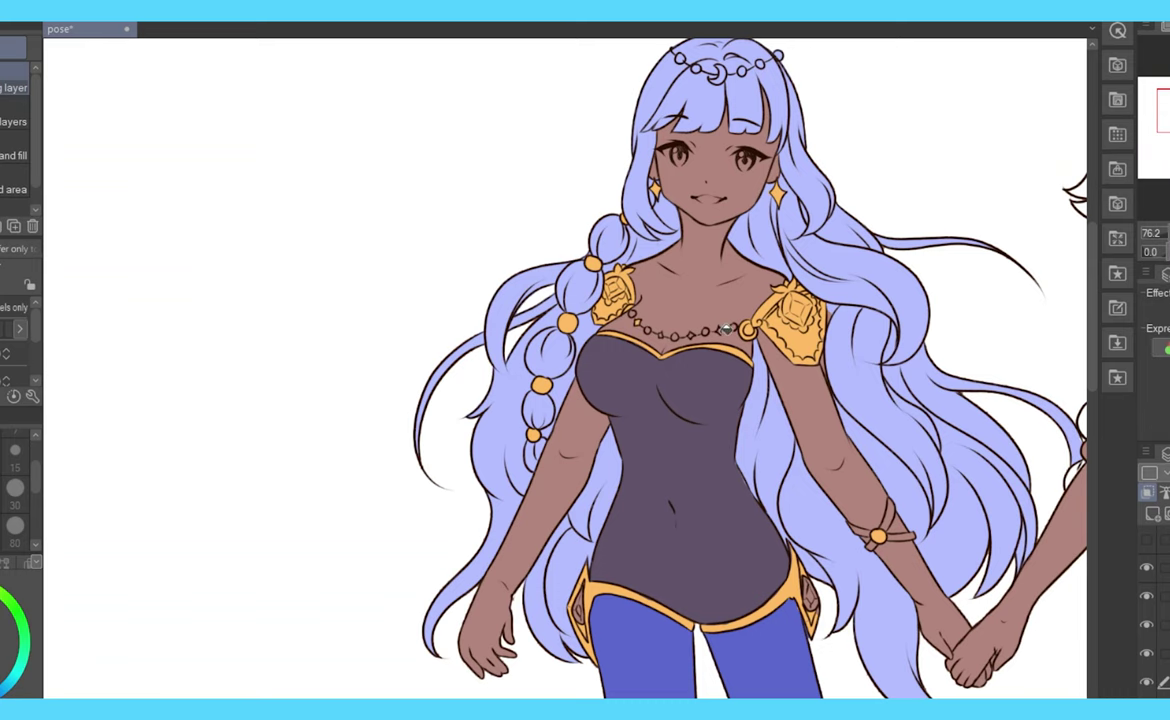
key(e)
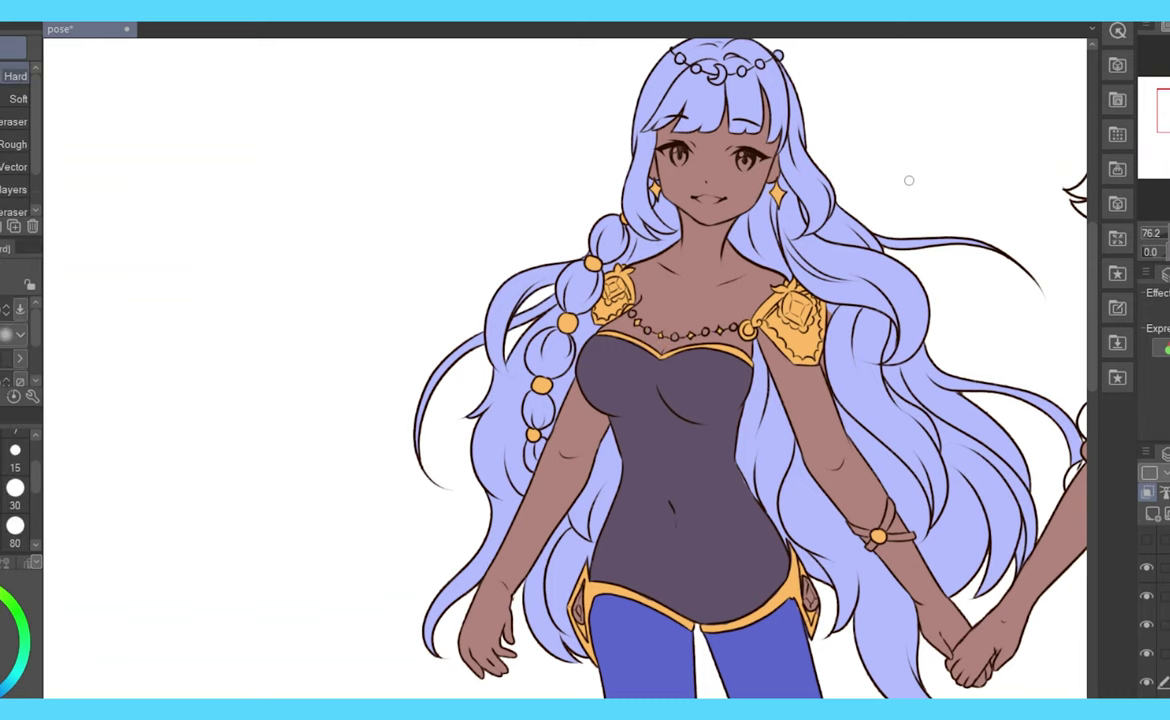
key(ctrl+0)
- Colour the white-haired character's shoulder armour, hair beads and dress neckline trim gold
scroll(672, 360, up, 2)
key(g)
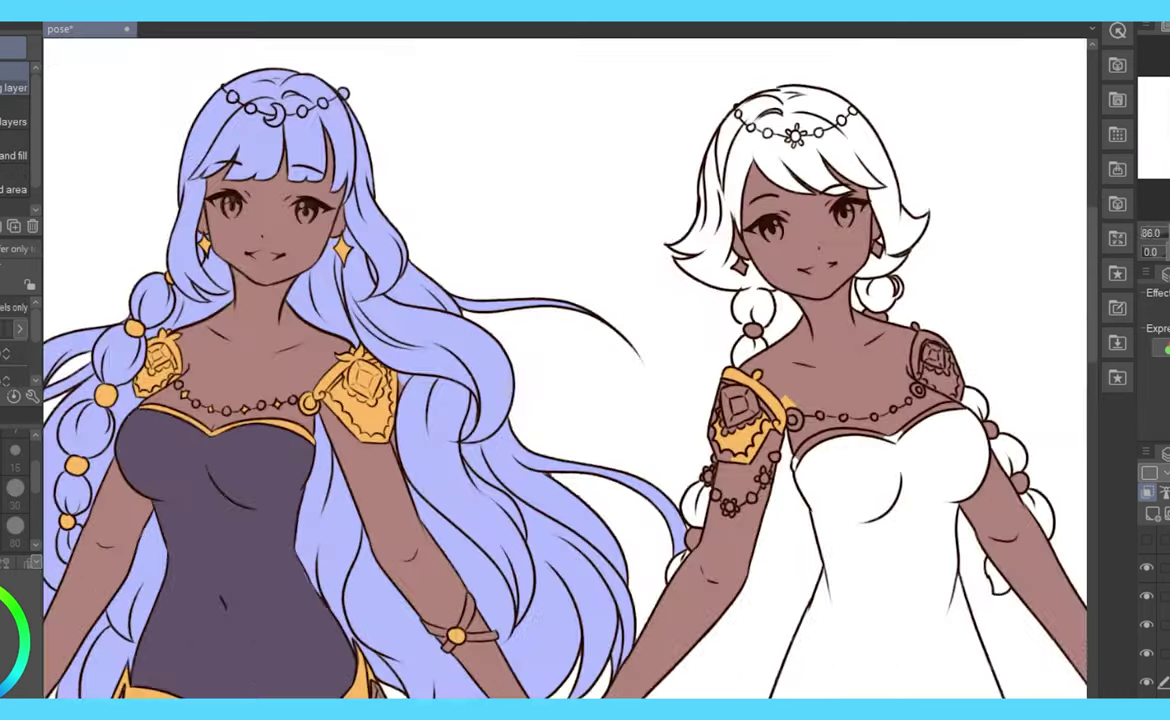
drag(702, 304, 574, 254)
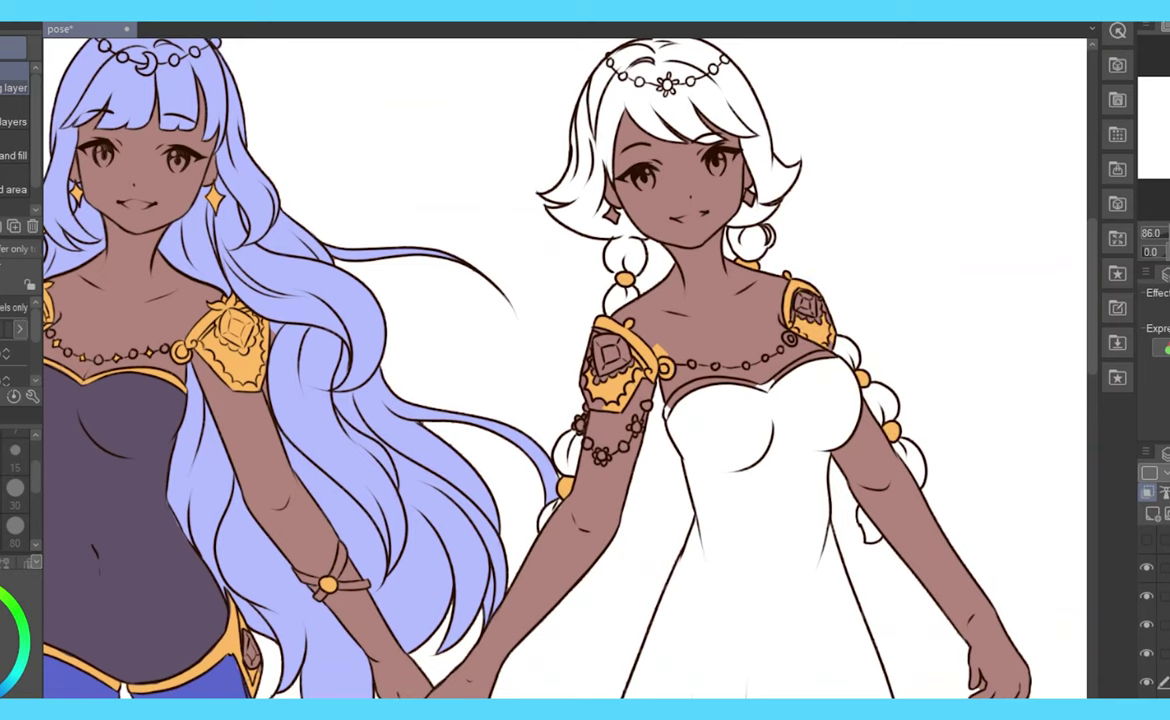
key(p)
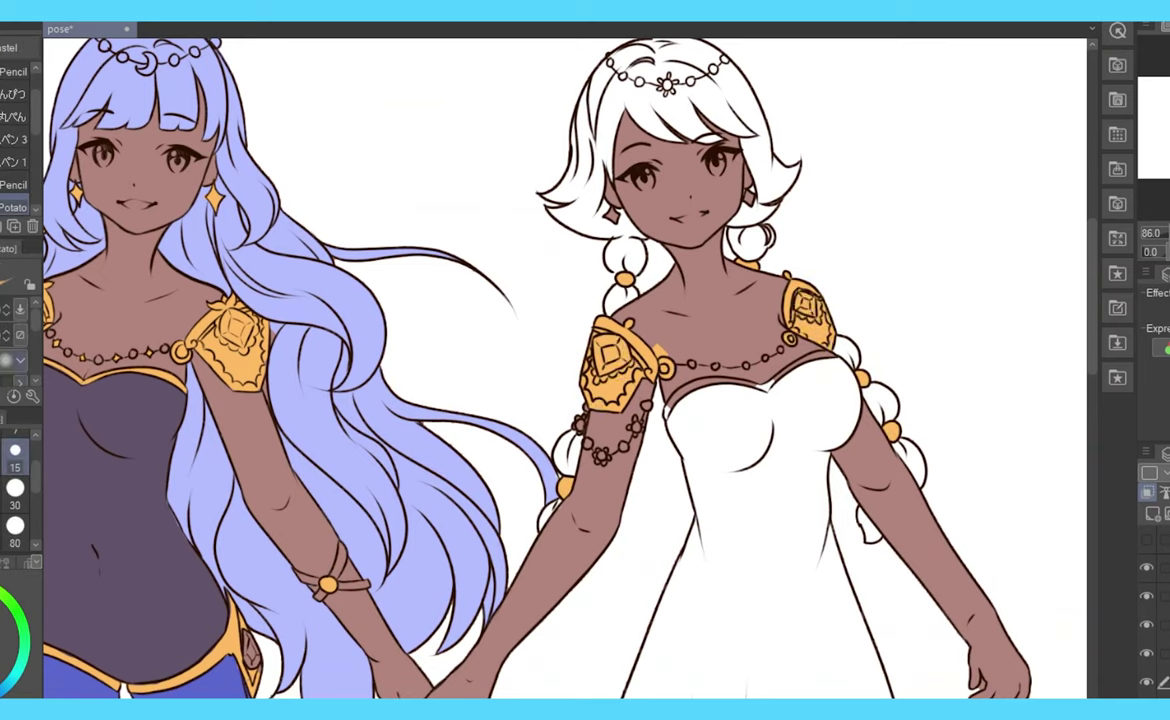
key(g)
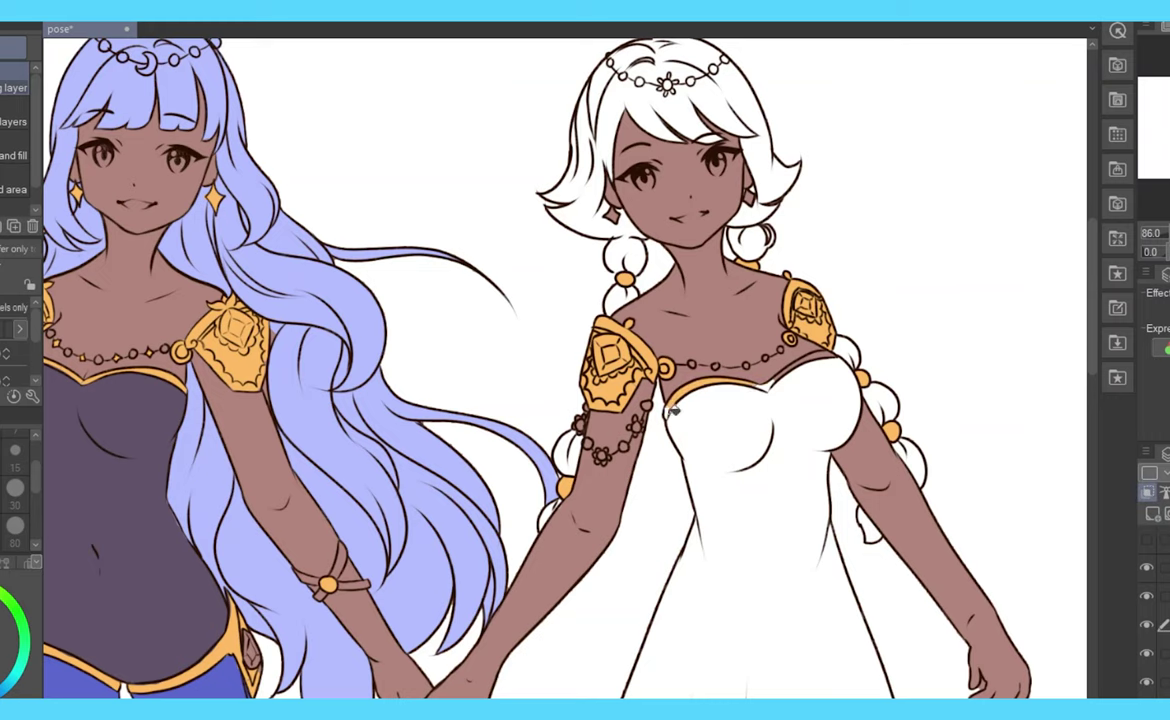
- Colour the white-haired character's flower circlet, arm chain and earrings gold
key(p)
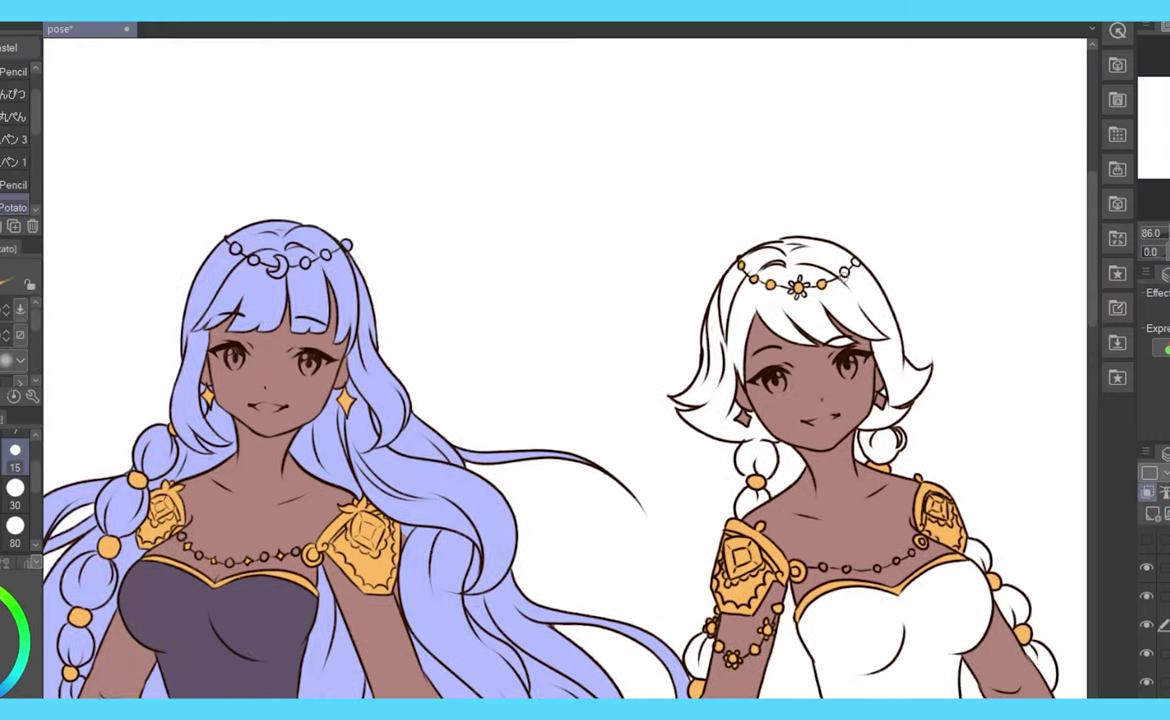
key(g)
key(p)
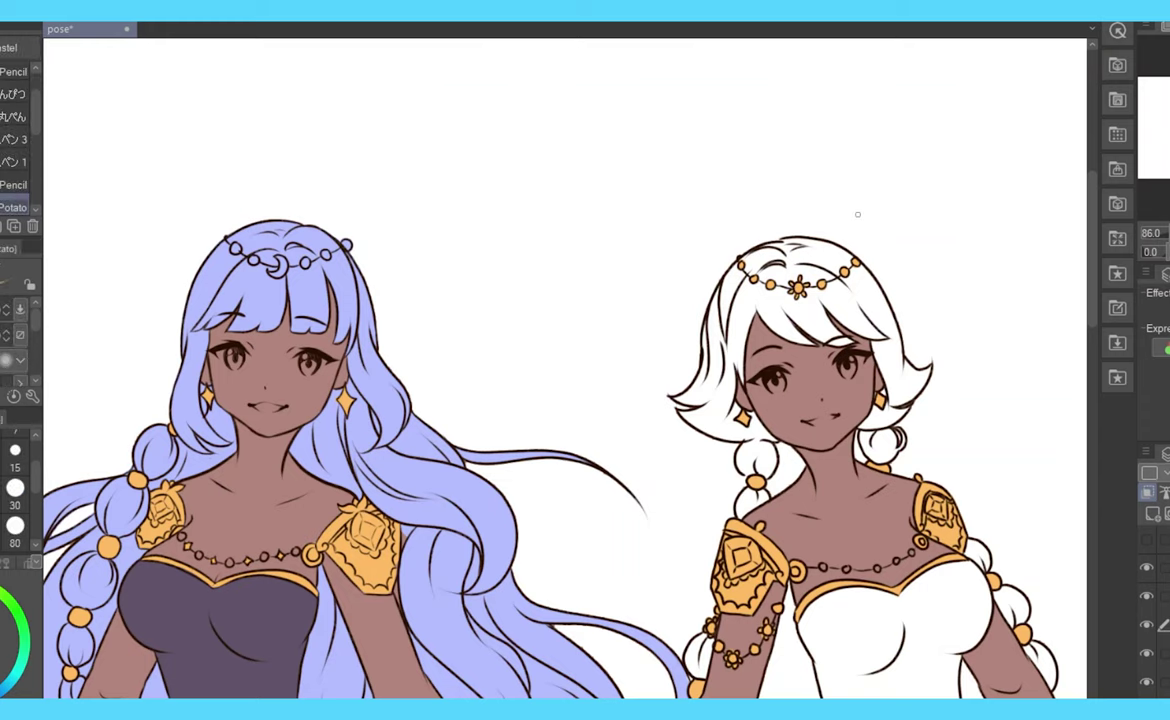
- Fill the moon and beads of the blue-haired character's circlet with gold
scroll(565, 368, down, 10)
scroll(565, 368, down, 5)
scroll(780, 300, up, 5)
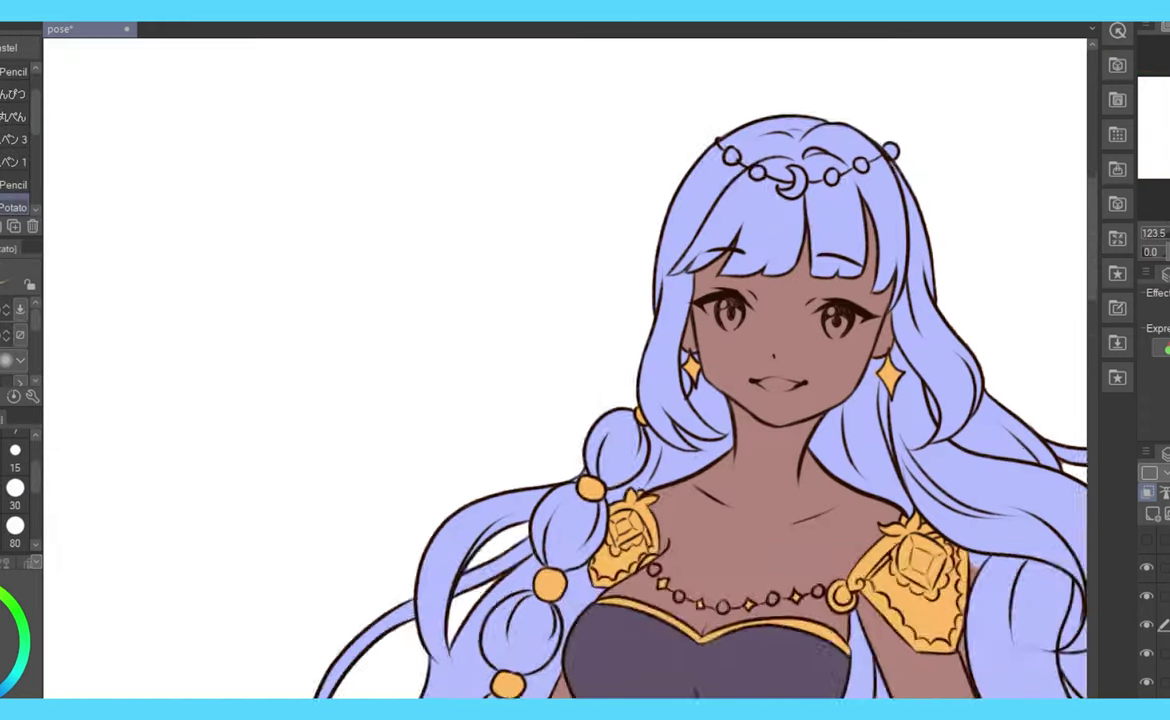
key(g)
drag(761, 173, 651, 323)
click(618, 307)
scroll(565, 368, down, 5)
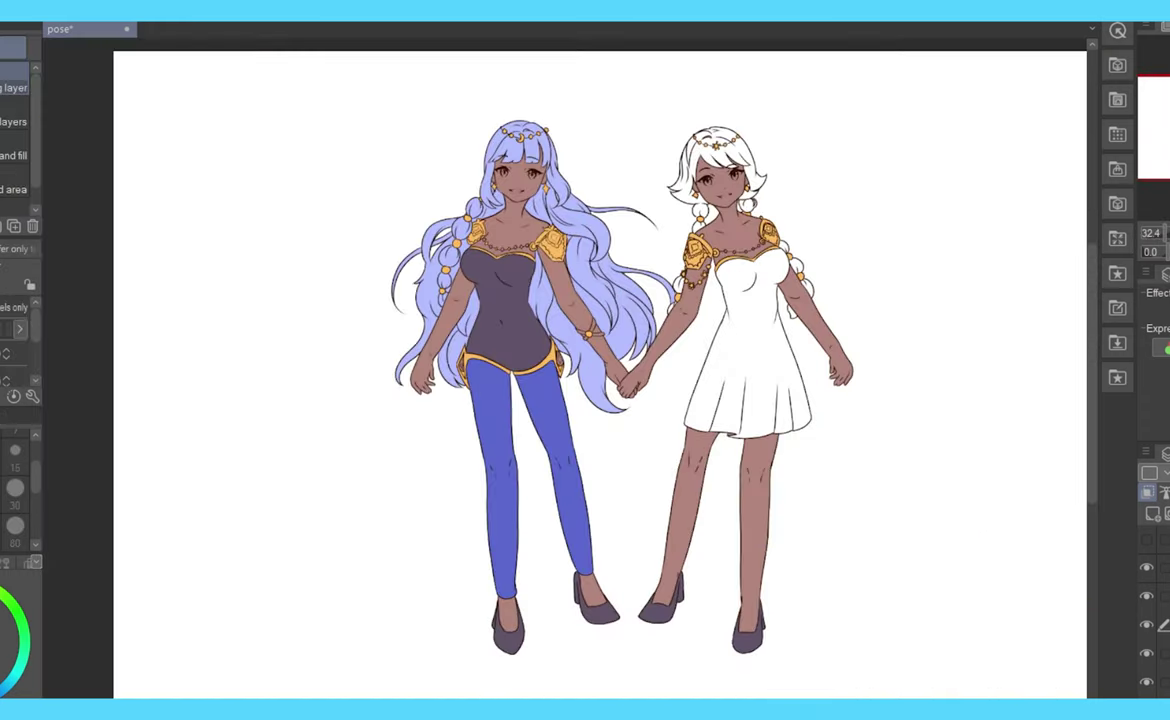
- Colour the crossed straps of the blue-haired character's armband dark purple
scroll(565, 368, up, 2)
scroll(614, 177, up, 5)
key(p)
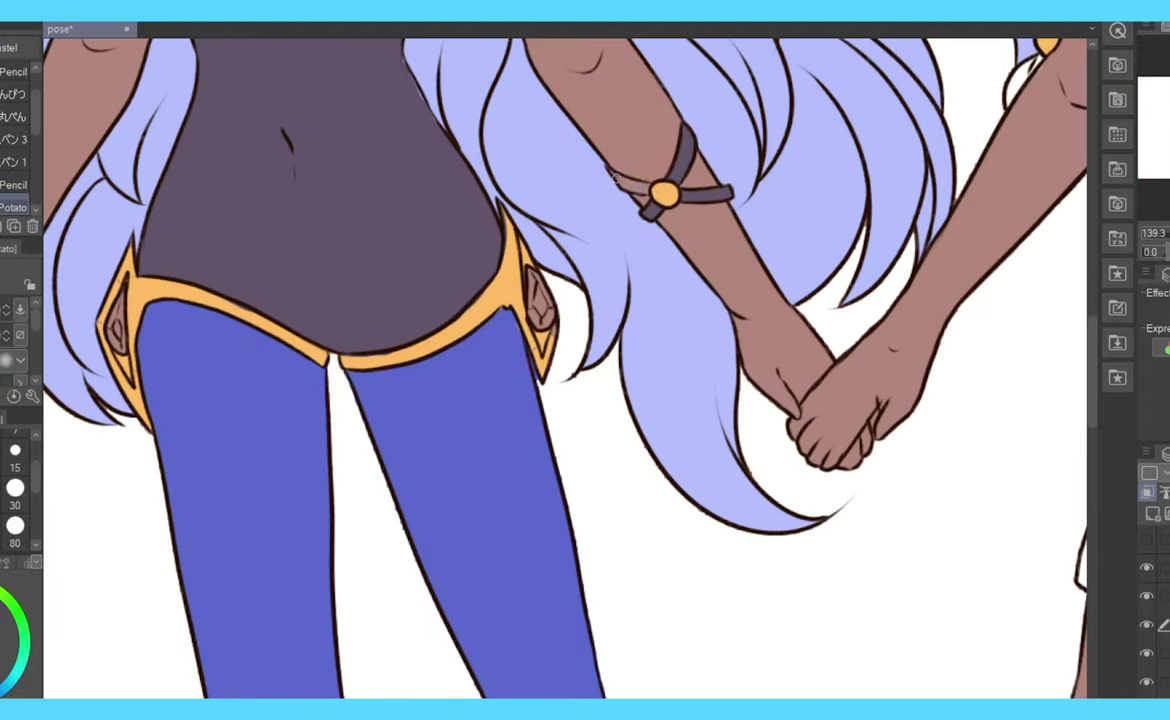
- Paint the faceted gems on the blue-haired character's hip ornaments white
drag(75, 307, 432, 327)
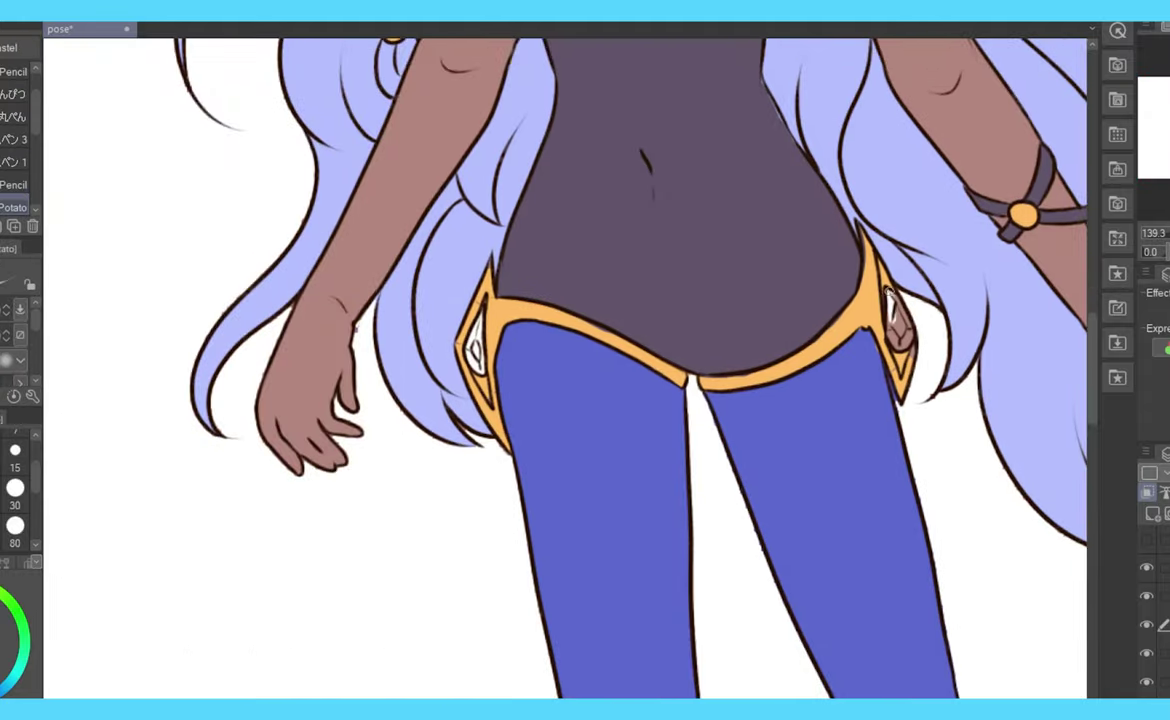
scroll(916, 351, down, 5)
scroll(916, 351, up, 2)
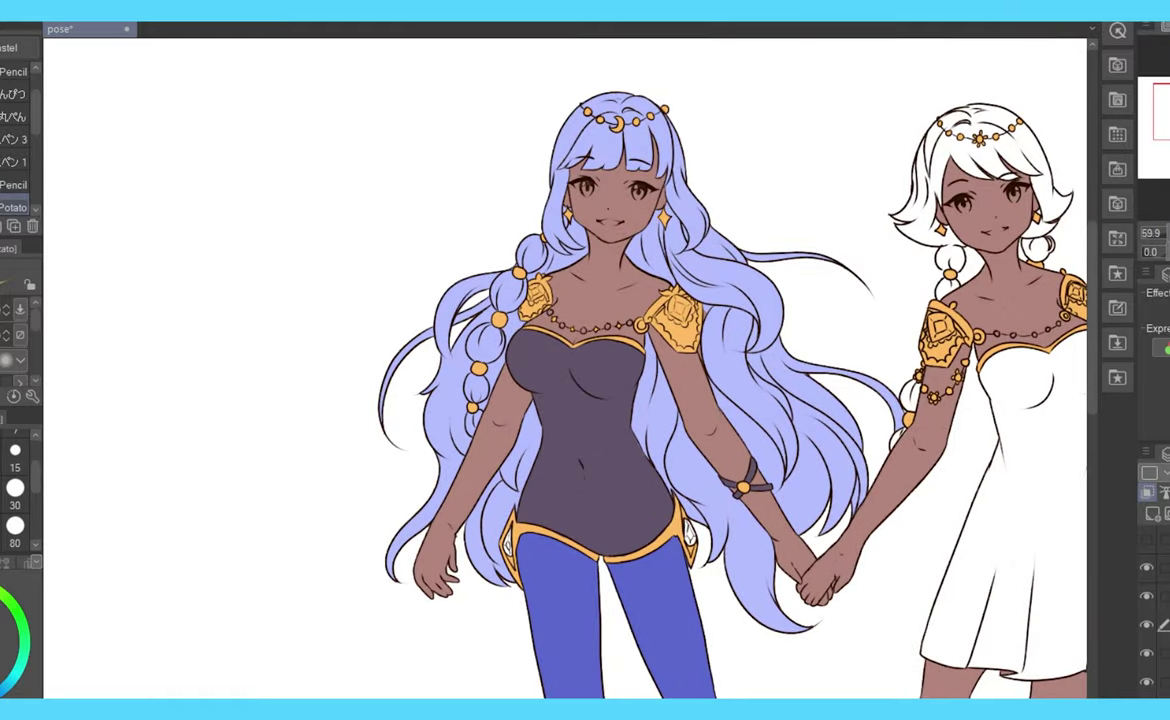
- Paint the faceted gems in both characters' shoulder armour white
scroll(565, 378, up, 4)
drag(485, 172, 508, 192)
mouse_move(808, 200)
mouse_down()
mouse_move(842, 228)
mouse_move(828, 212)
mouse_up()
drag(1000, 350, 75, 370)
drag(445, 240, 490, 285)
drag(745, 170, 765, 195)
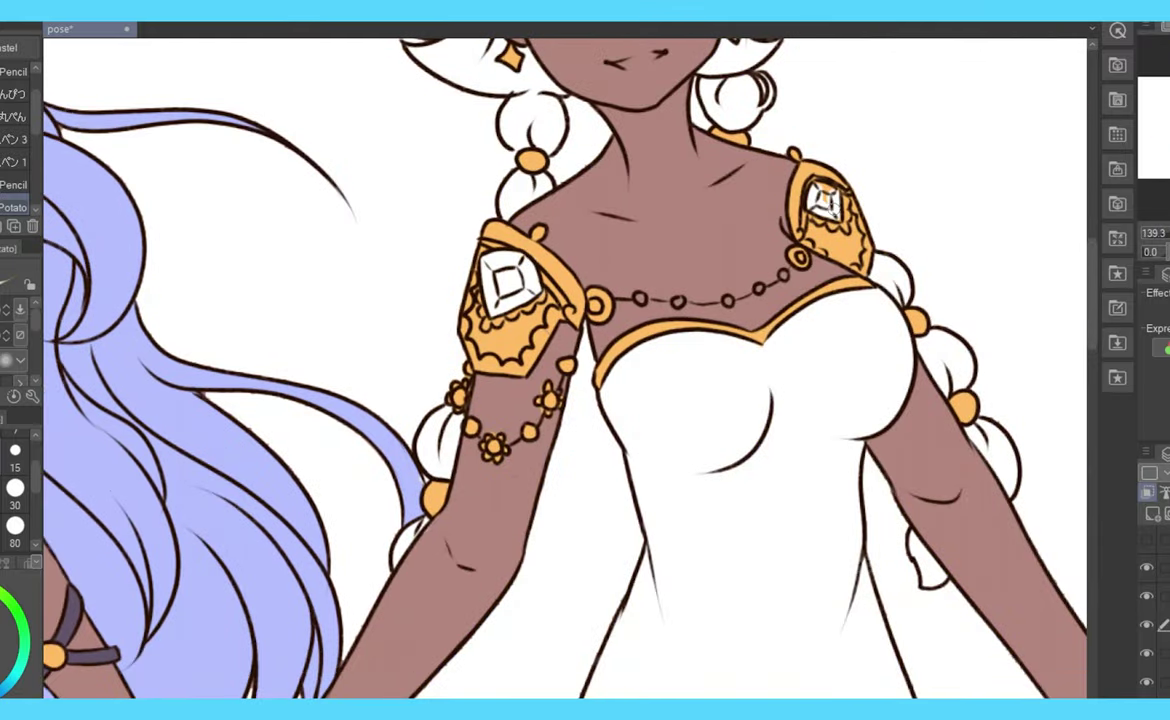
scroll(1020, 125, down, 4)
drag(500, 400, 750, 440)
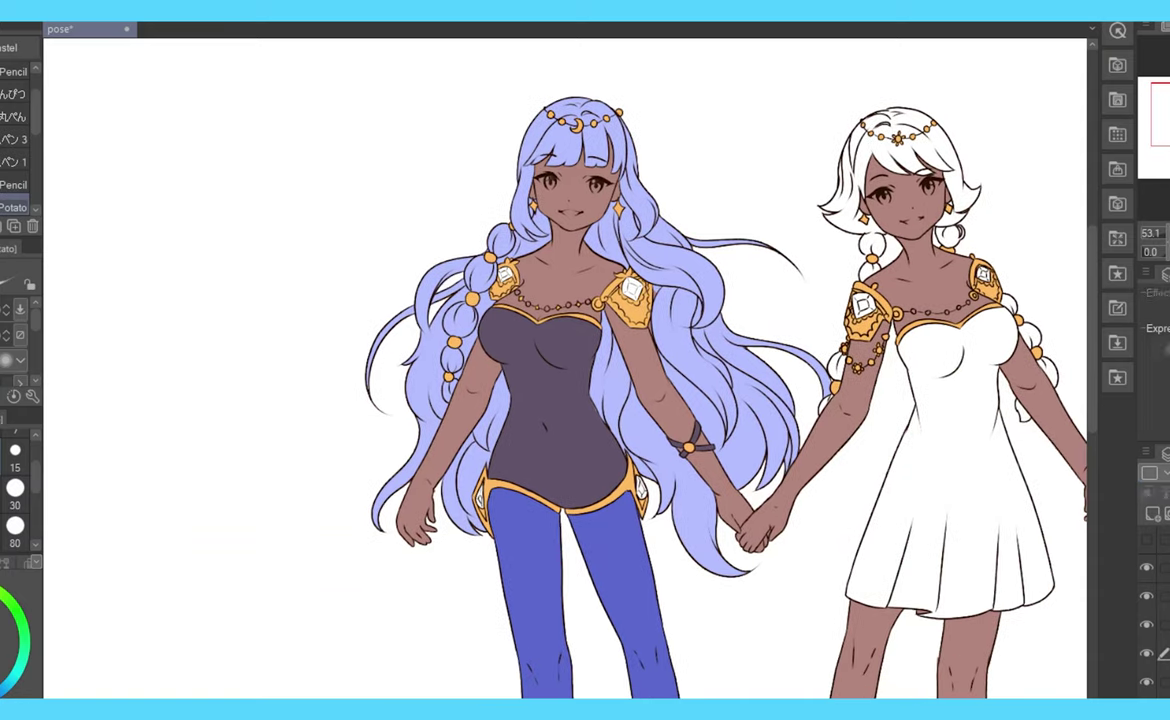
- Colour the round beads of the blue-haired character's necklace with the lavender of the hair
key(i)
scroll(585, 350, up, 4)
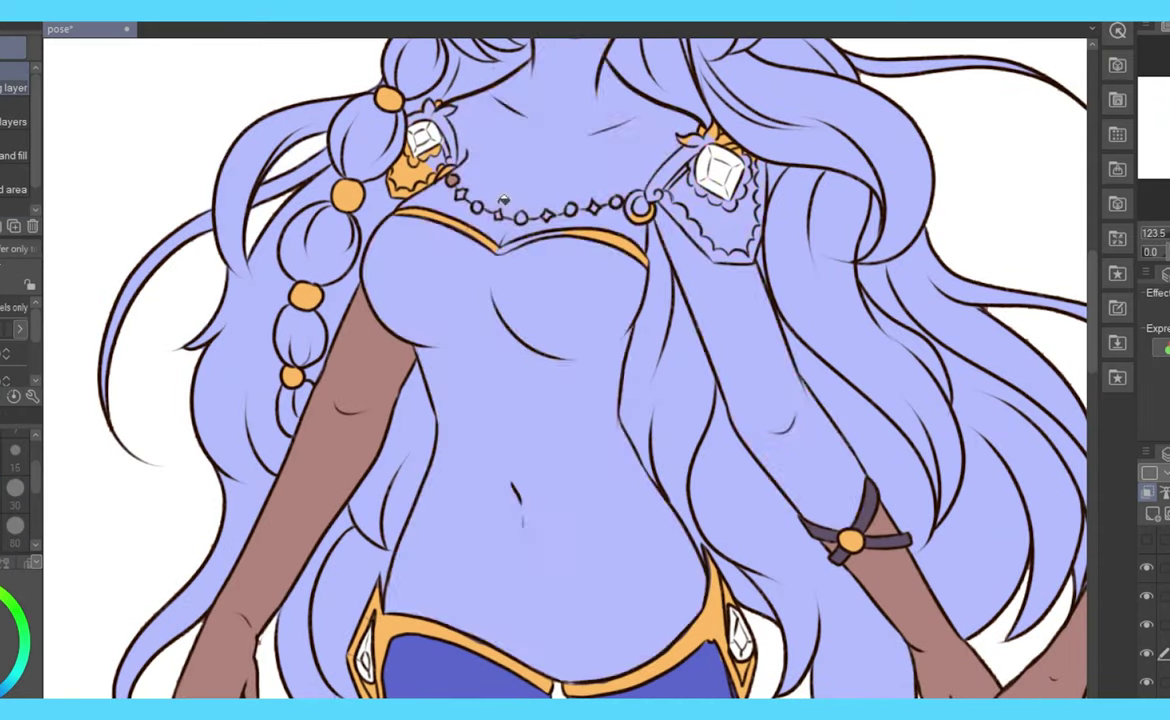
key(p)
- Colour the white-haired character's irises gold and the blue-haired character's irises blue
key(ctrl+0)
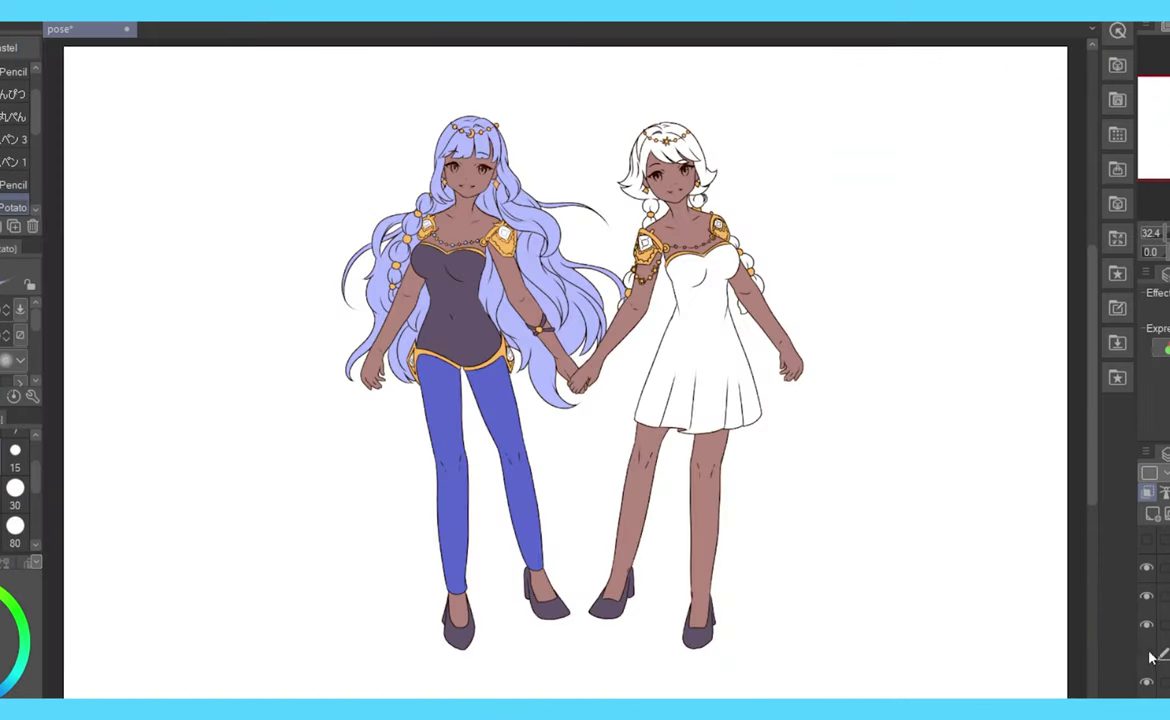
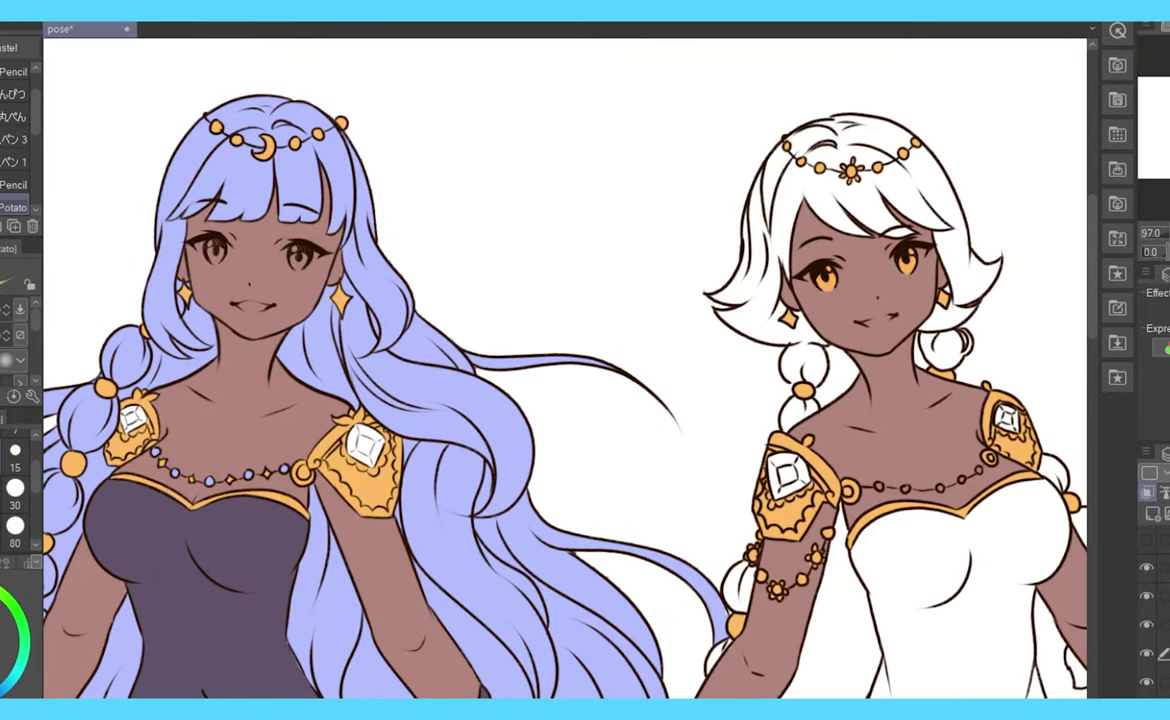
key(ctrl+0)
scroll(640, 380, up, 5)
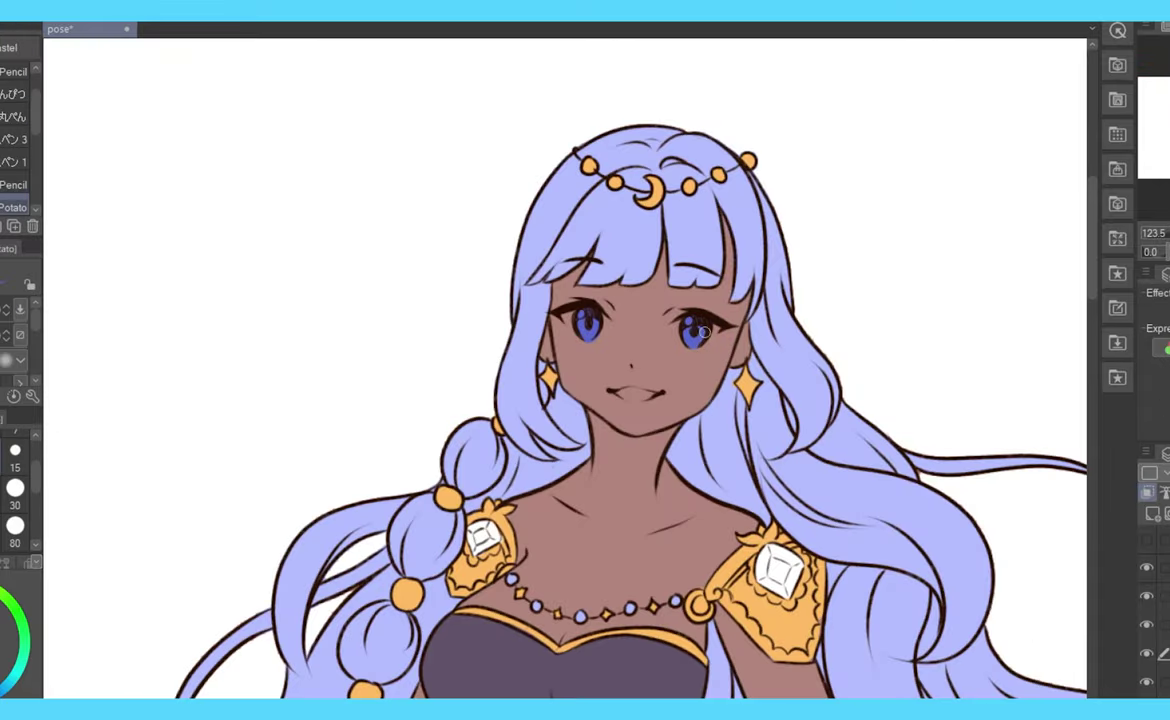
- Brighten the white-haired character's irises with yellow and paint the teeth in both smiles white
key(ctrl+0)
drag(614, 256, 700, 450)
scroll(614, 300, up, 5)
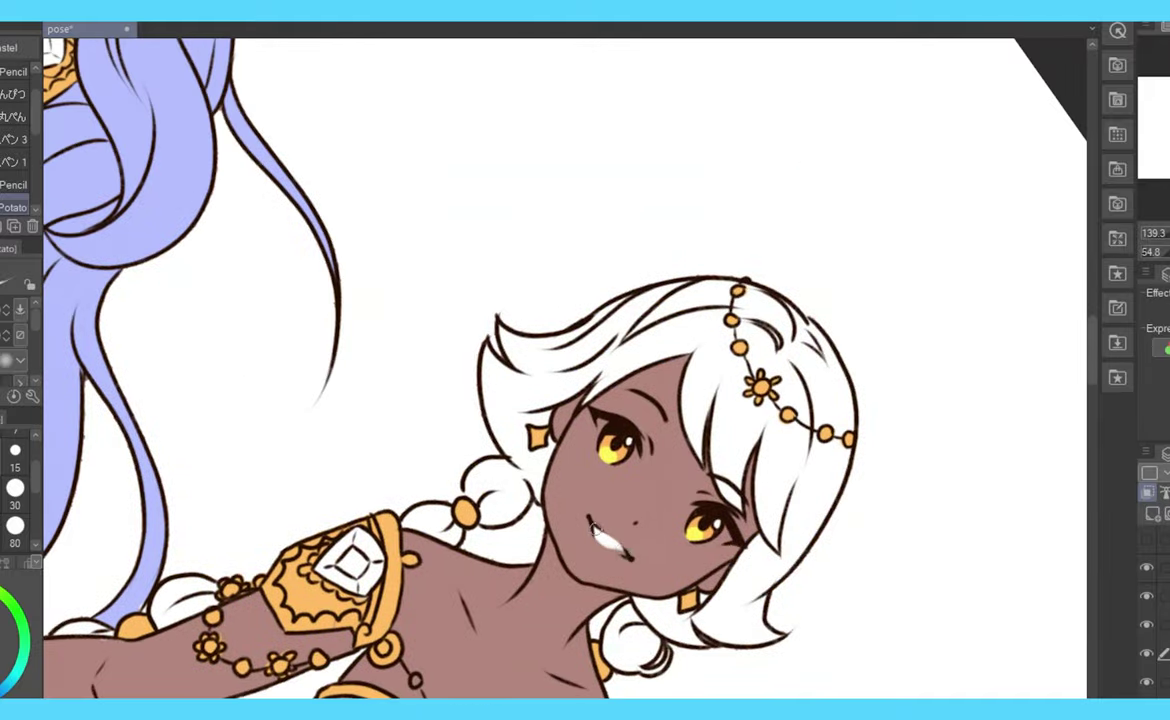
- Draw gold criss-cross lacing down the white-haired character's straight leg, from below the skirt to the ankle
key(ctrl+0)
click(1147, 543)
click(1147, 543)
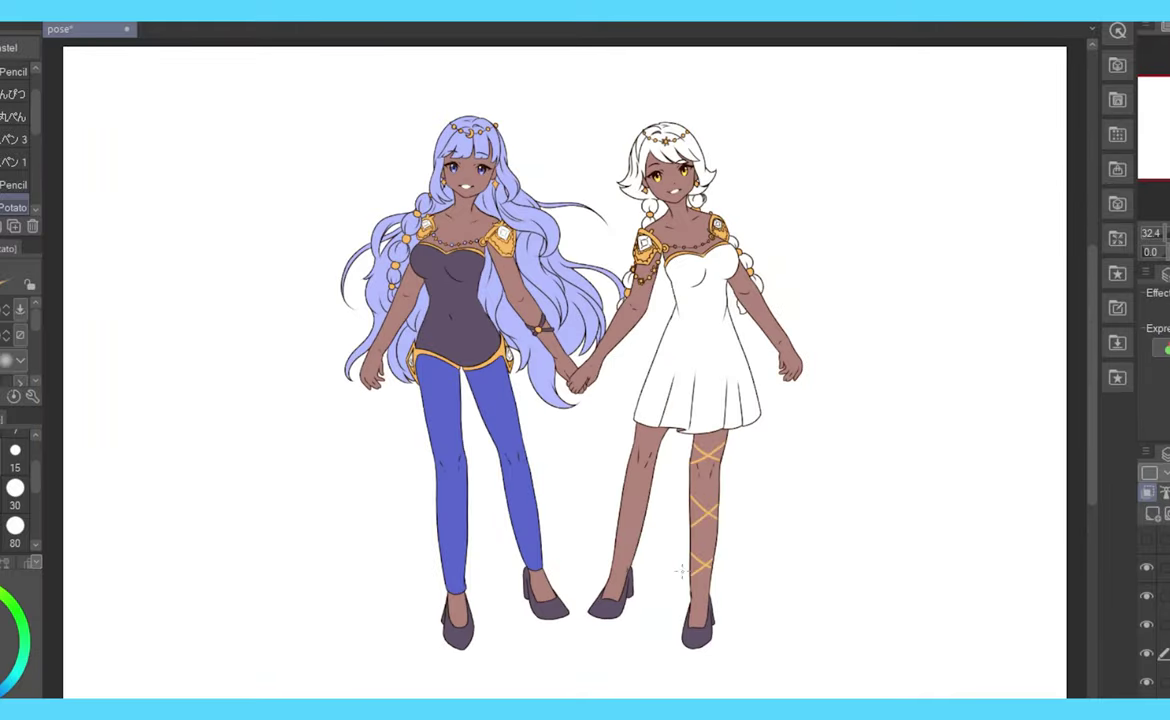
key(h)
key(h)
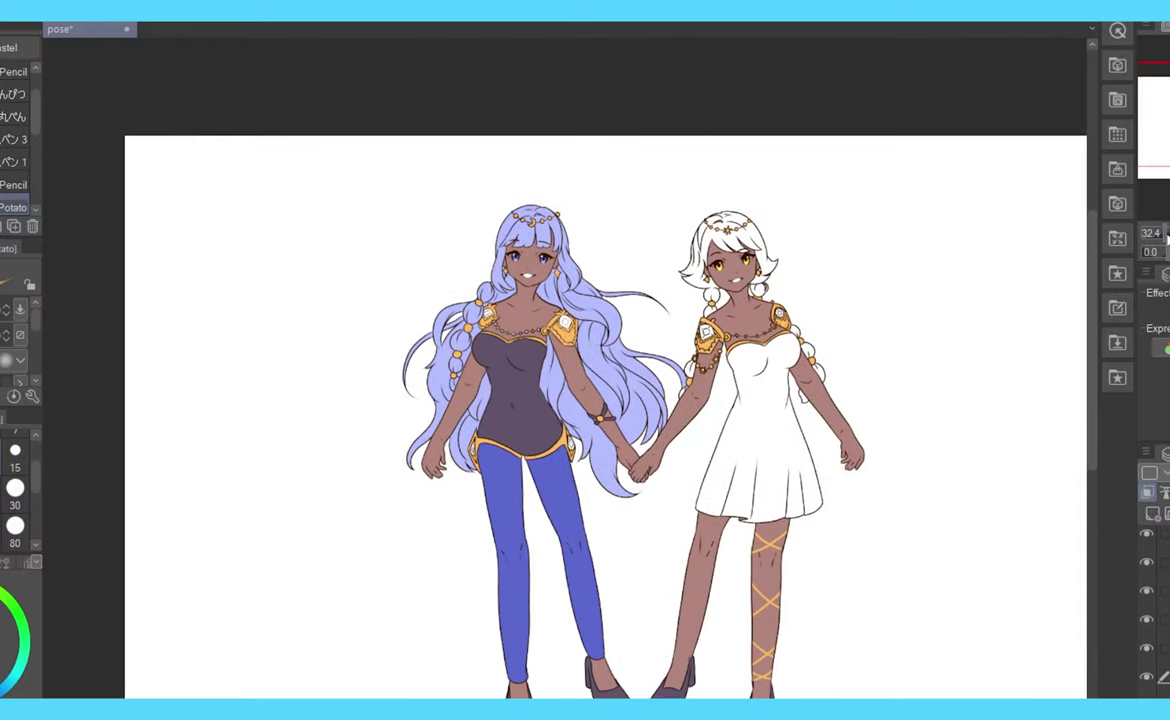
- Shade the blue-haired character's forehead, neck and arms in darker reddish brown with a size 30 pencil
scroll(321, 632, up, 5)
key(p)
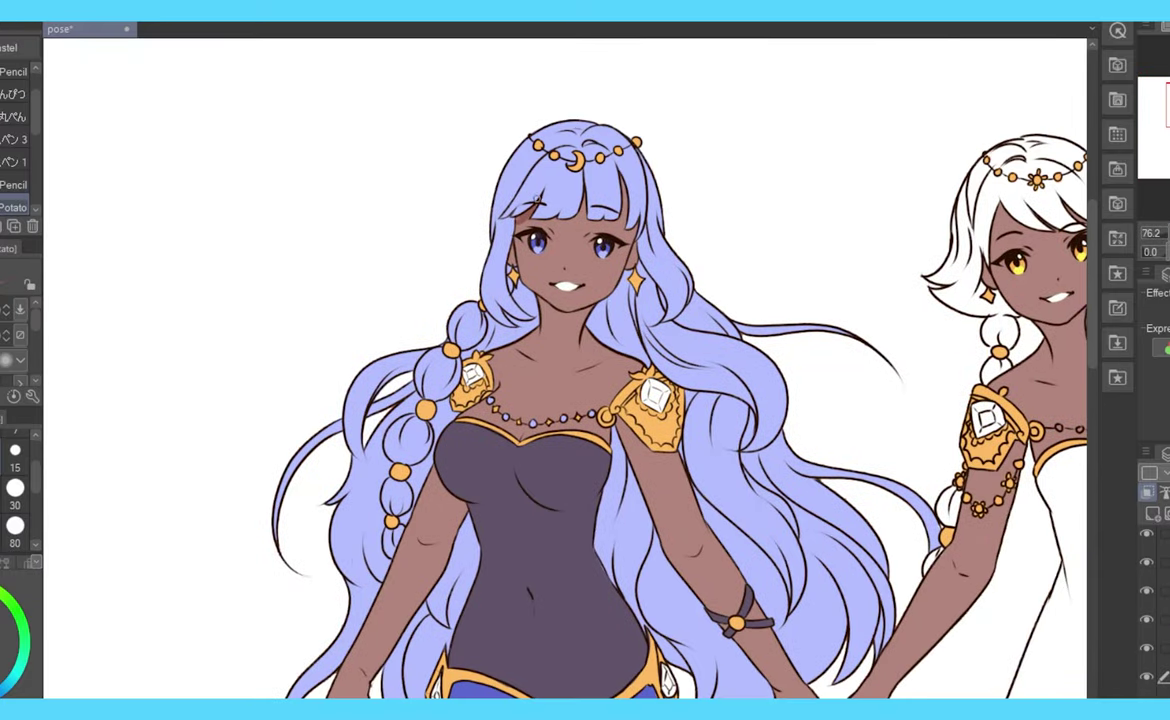
key(bracketright)
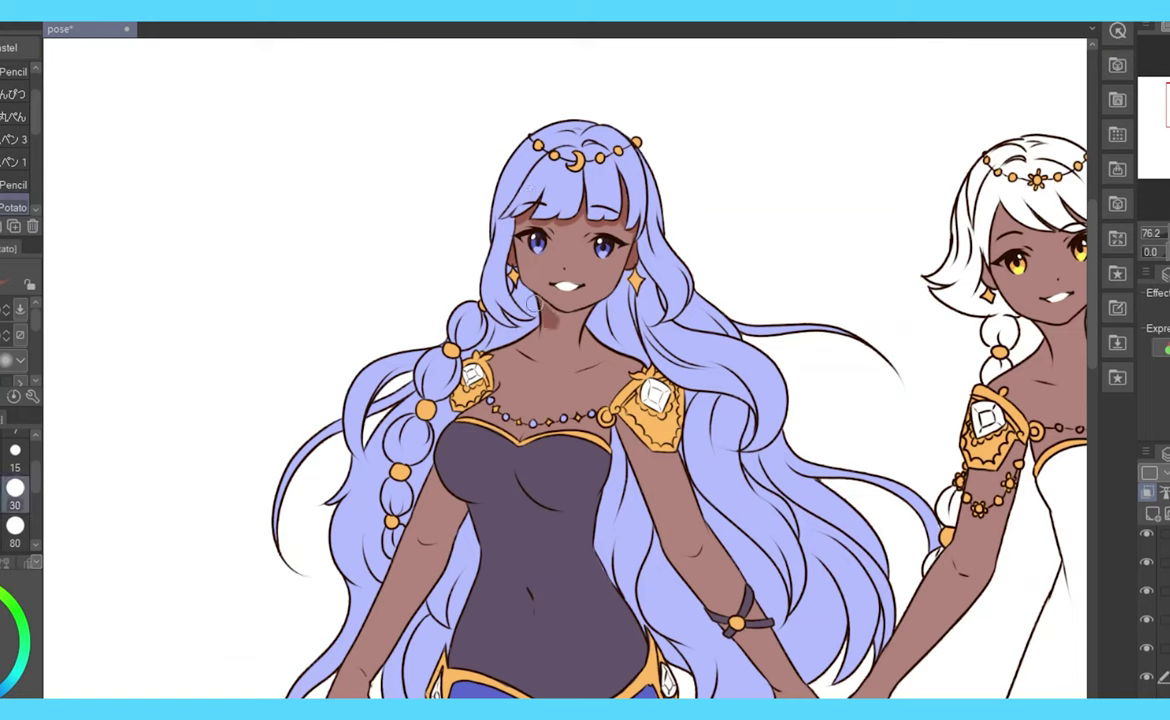
drag(470, 315, 525, 235)
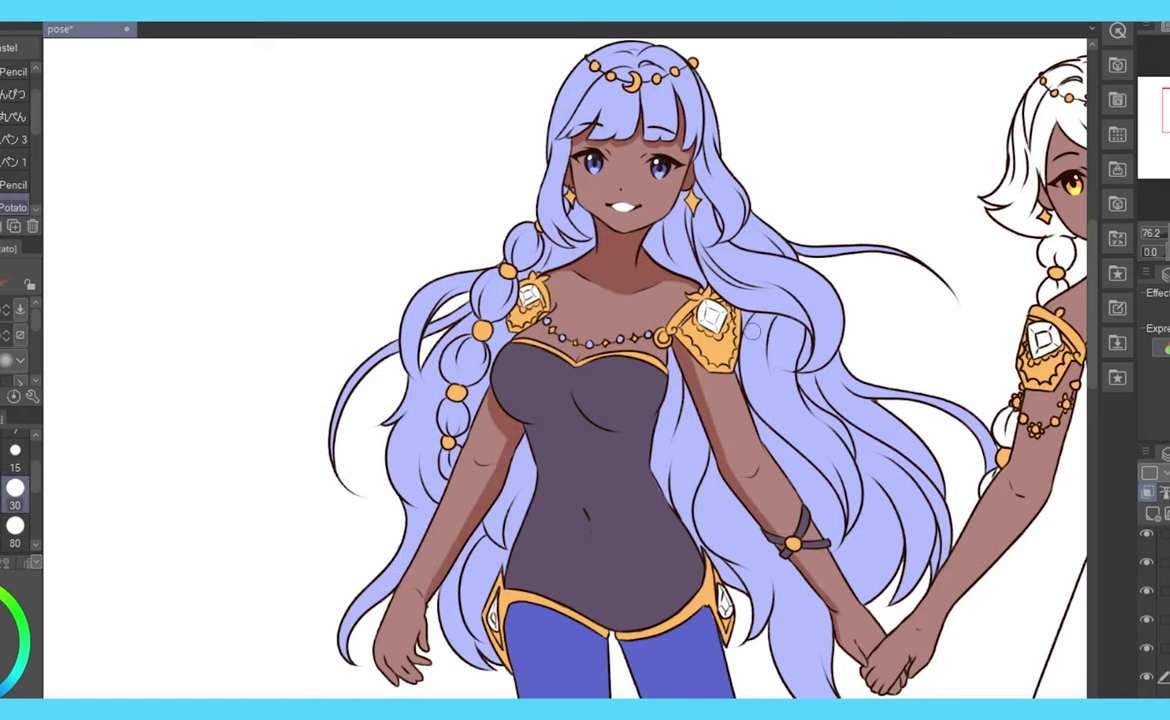
key(bracketright)
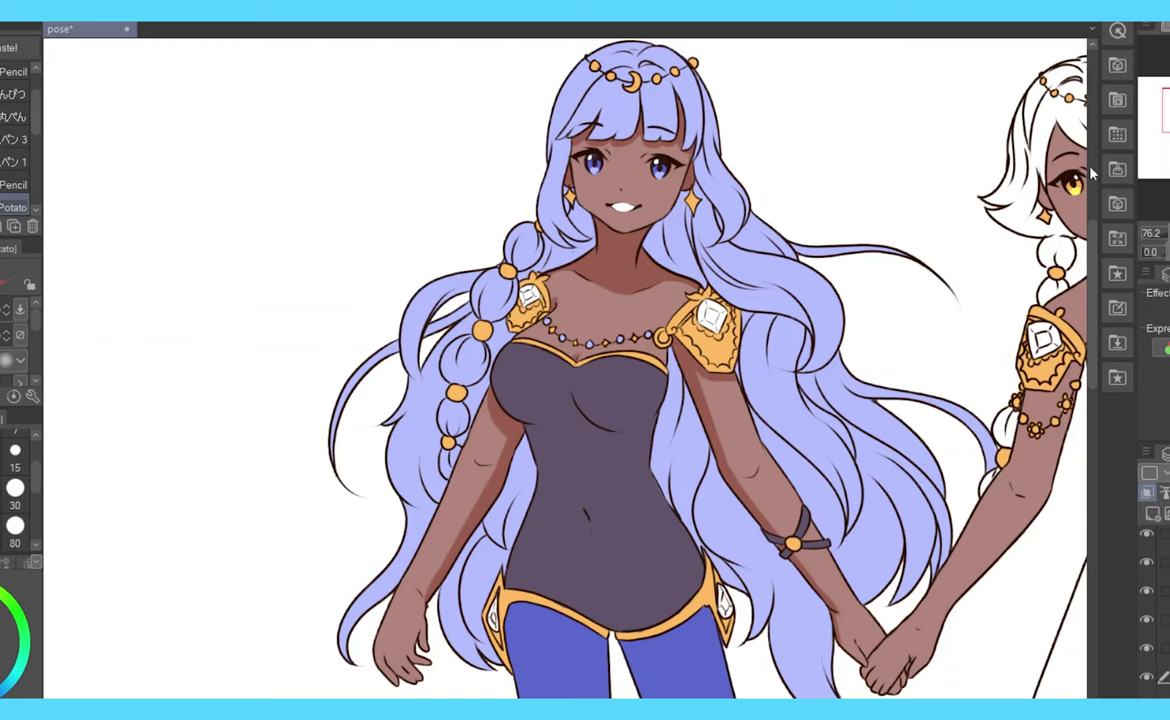
drag(825, 557, 860, 452)
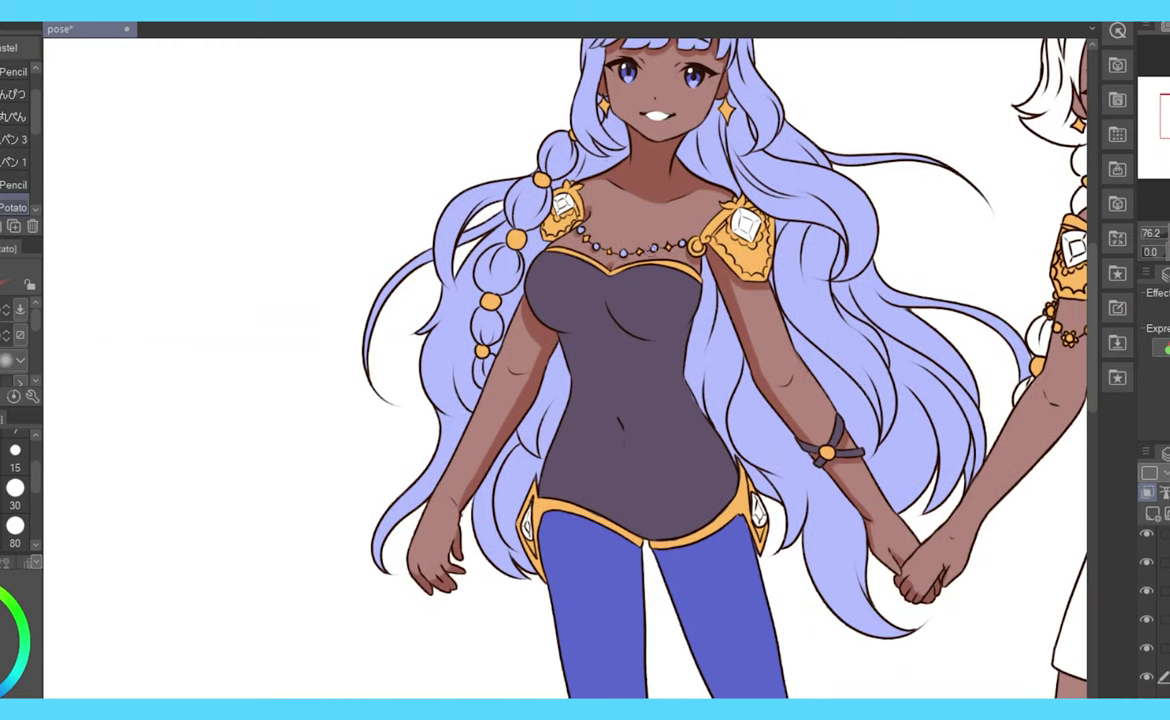
- Shade the white-haired character's neck, arms and legs in the same darker reddish brown
drag(600, 370, 280, 465)
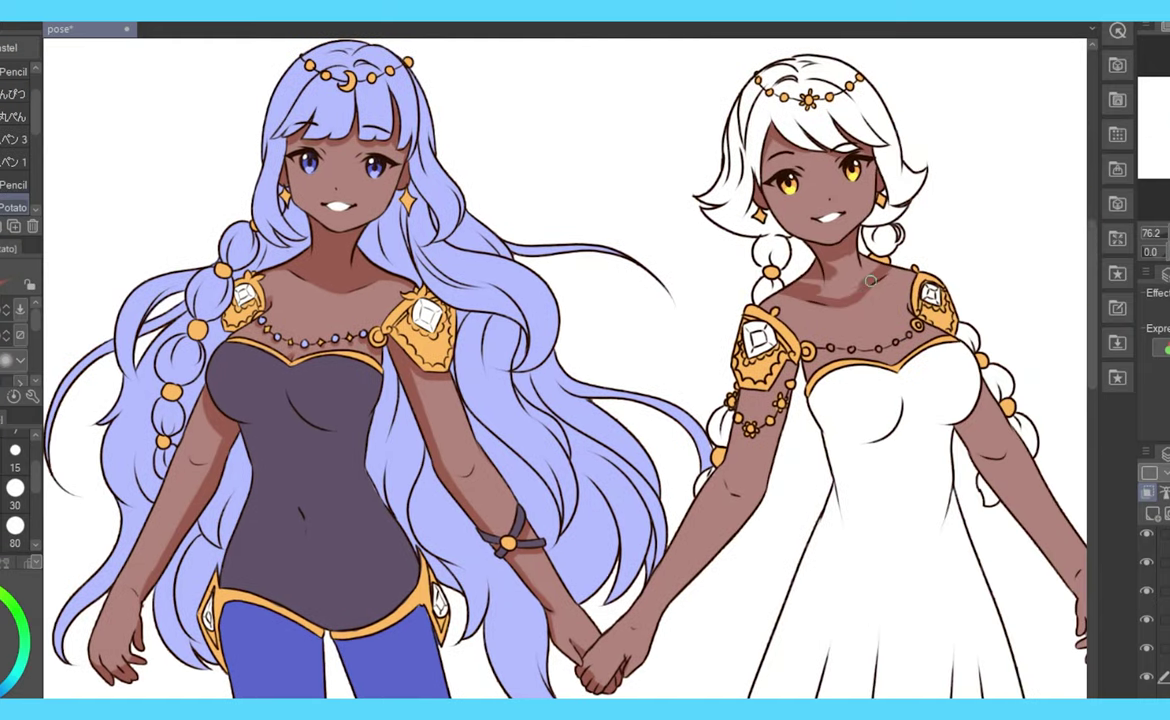
key(bracketright)
scroll(679, 333, right, 3)
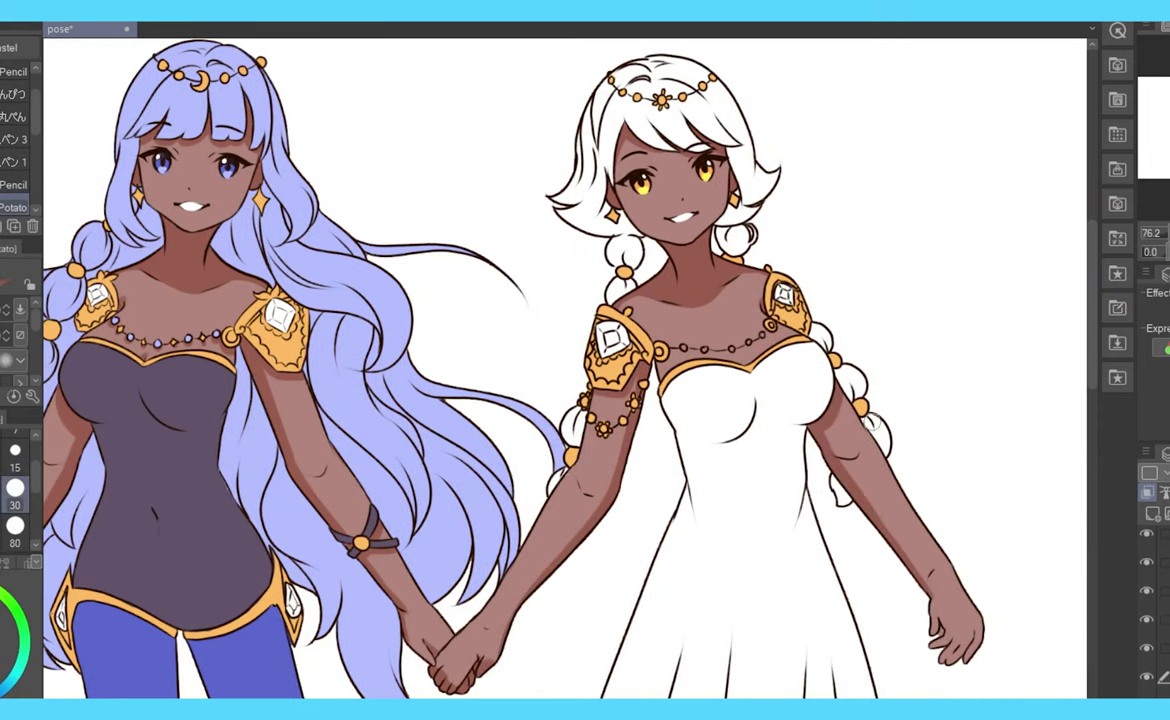
scroll(948, 248, left, 2)
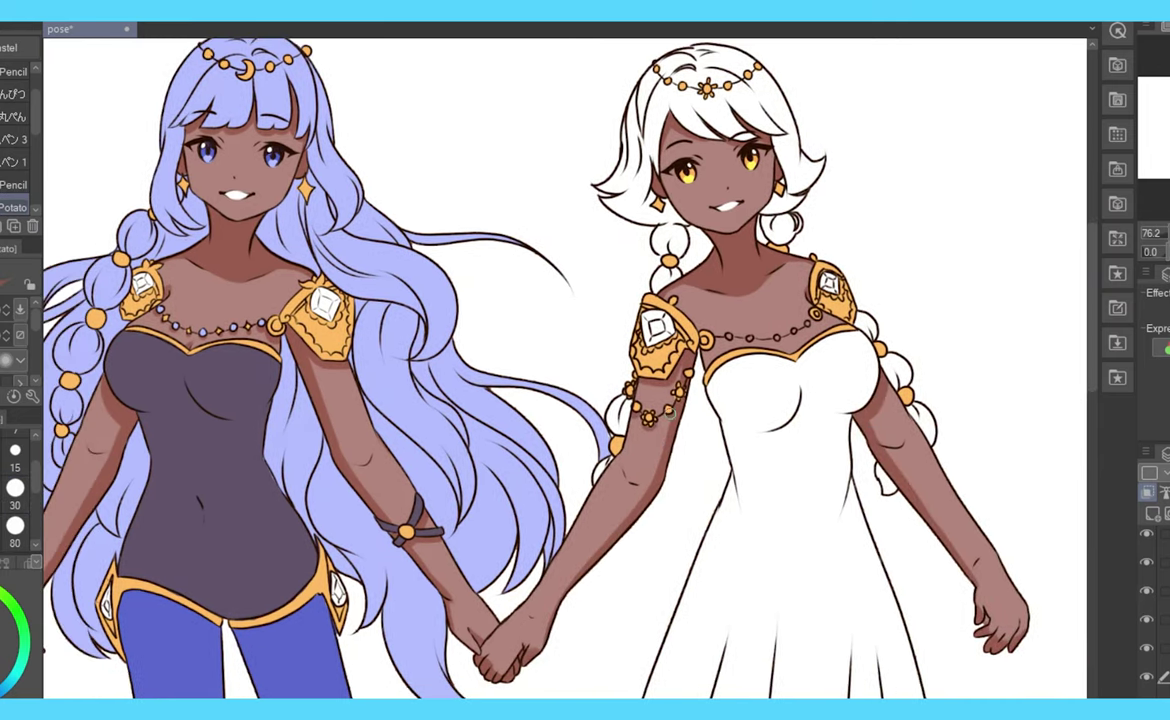
scroll(912, 305, down, 5)
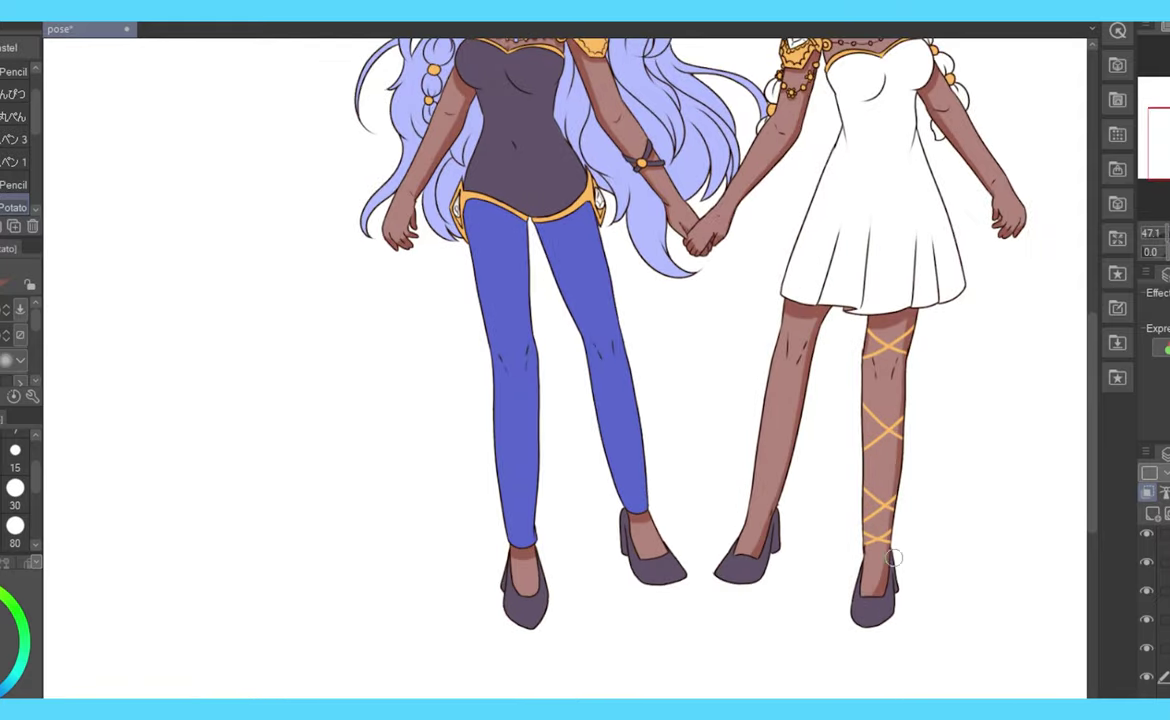
- Lasso the inner bust area on each character in turn and softly airbrush reddish-brown cleavage shading inside the selection
key(h)
scroll(818, 386, up, 4)
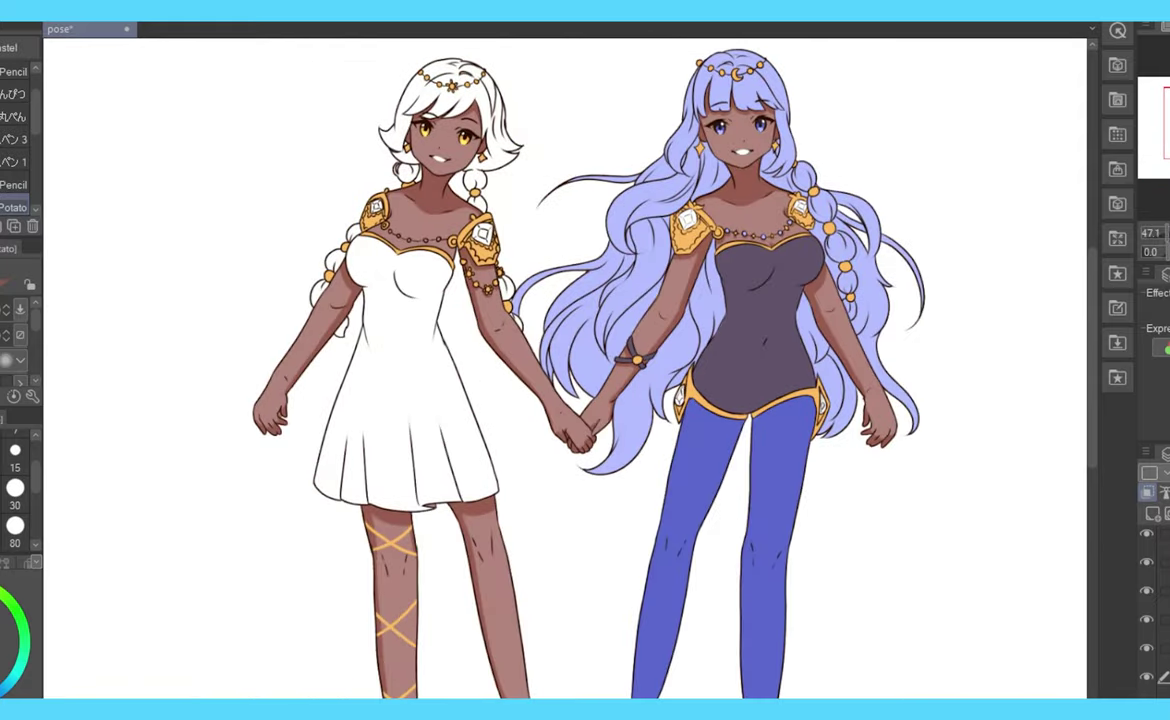
key(b)
key(m)
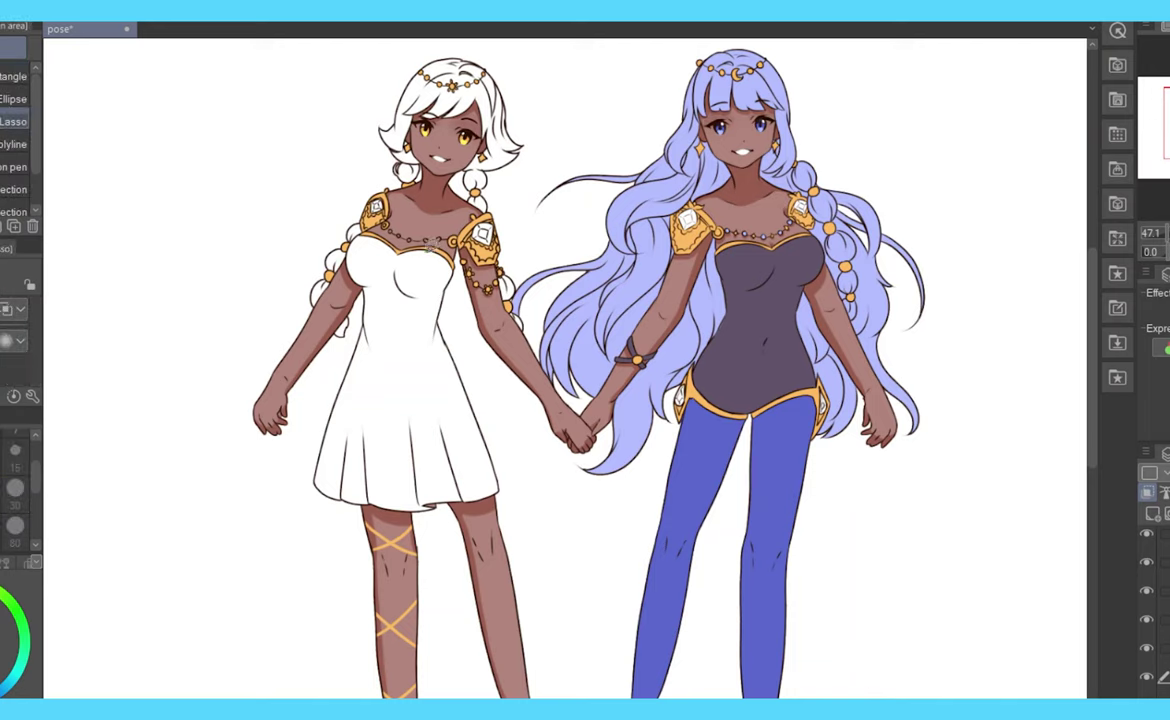
drag(402, 225, 440, 300)
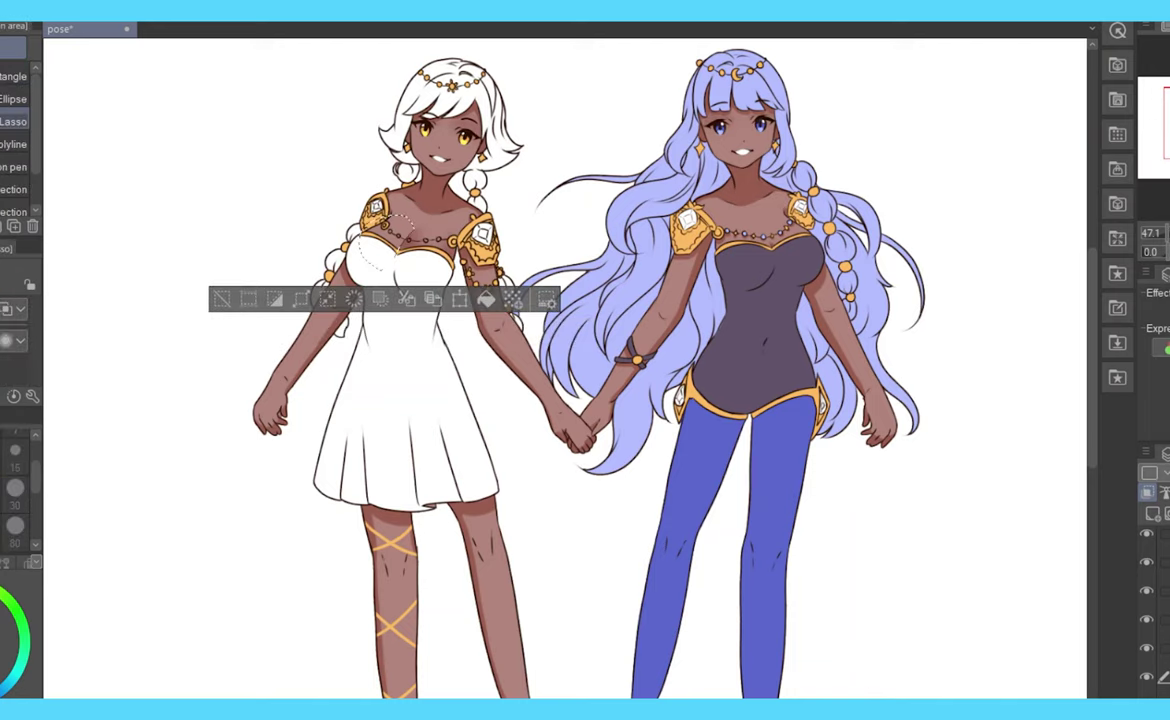
key(ctrl+d)
drag(718, 209, 720, 214)
key(b)
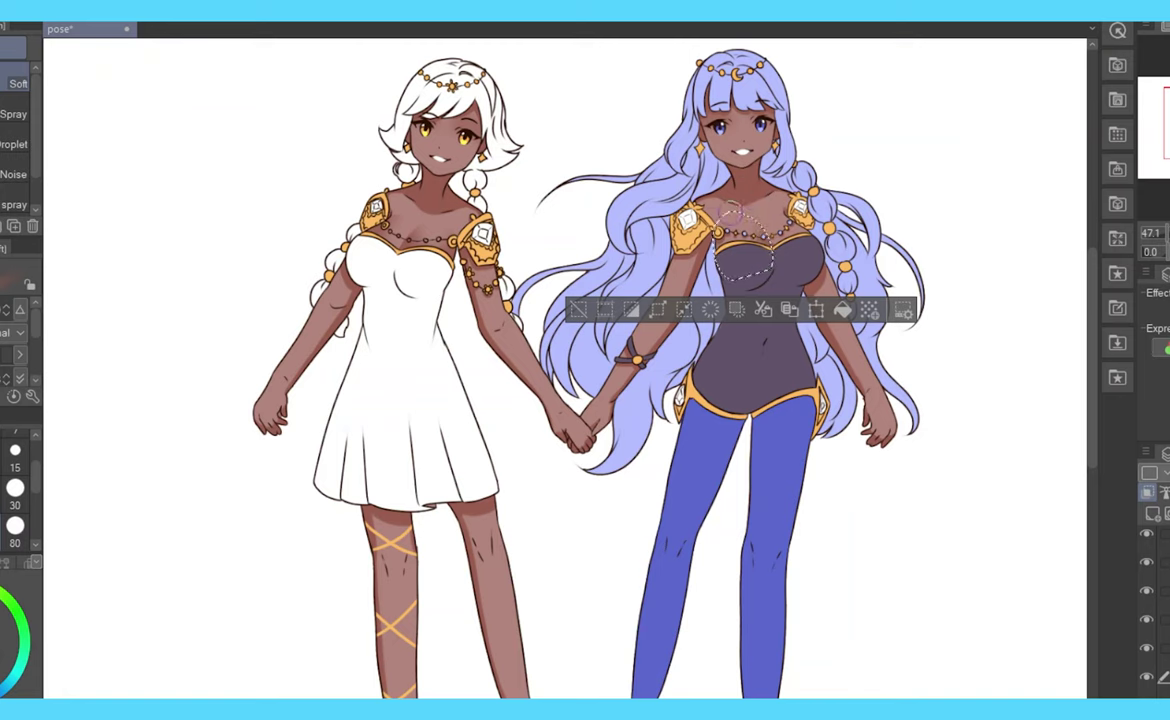
key(ctrl+d)
- Airbrush soft reddish blush onto both characters' cheeks and soft shading around the white-haired character's knees
mouse_move(358, 542)
mouse_down()
mouse_move(398, 529)
mouse_move(418, 460)
mouse_move(458, 427)
mouse_move(702, 478)
mouse_up()
key(p)
key(ctrl+0)
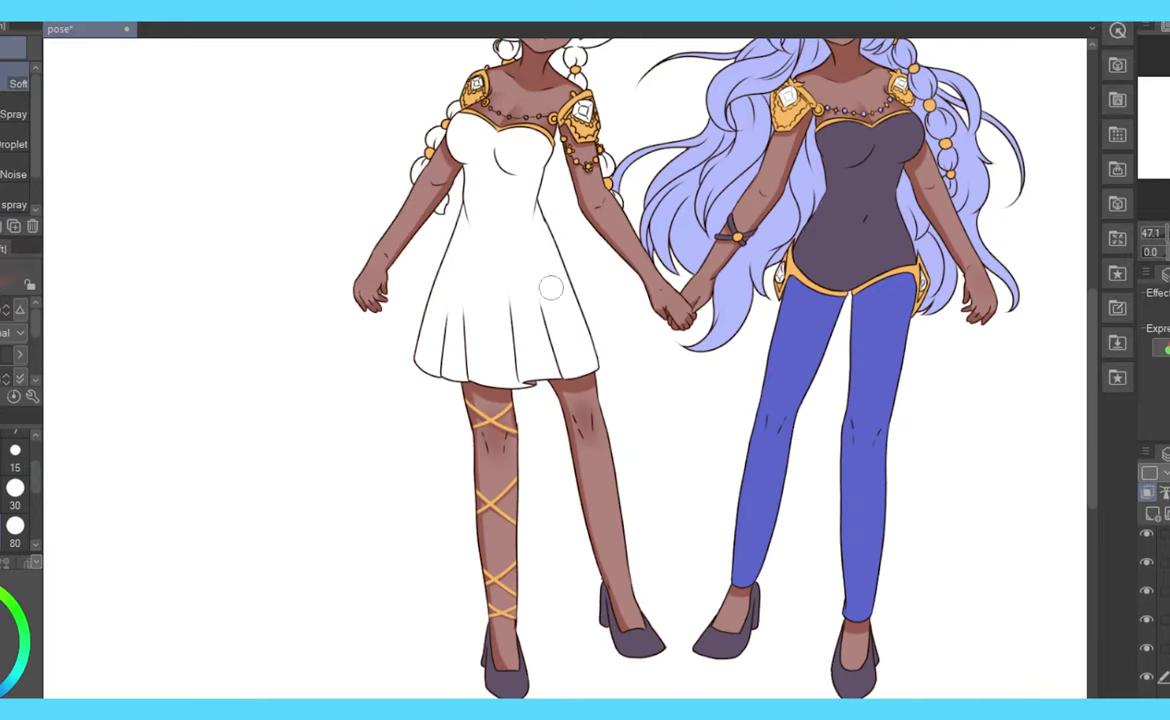
scroll(548, 282, up, 3)
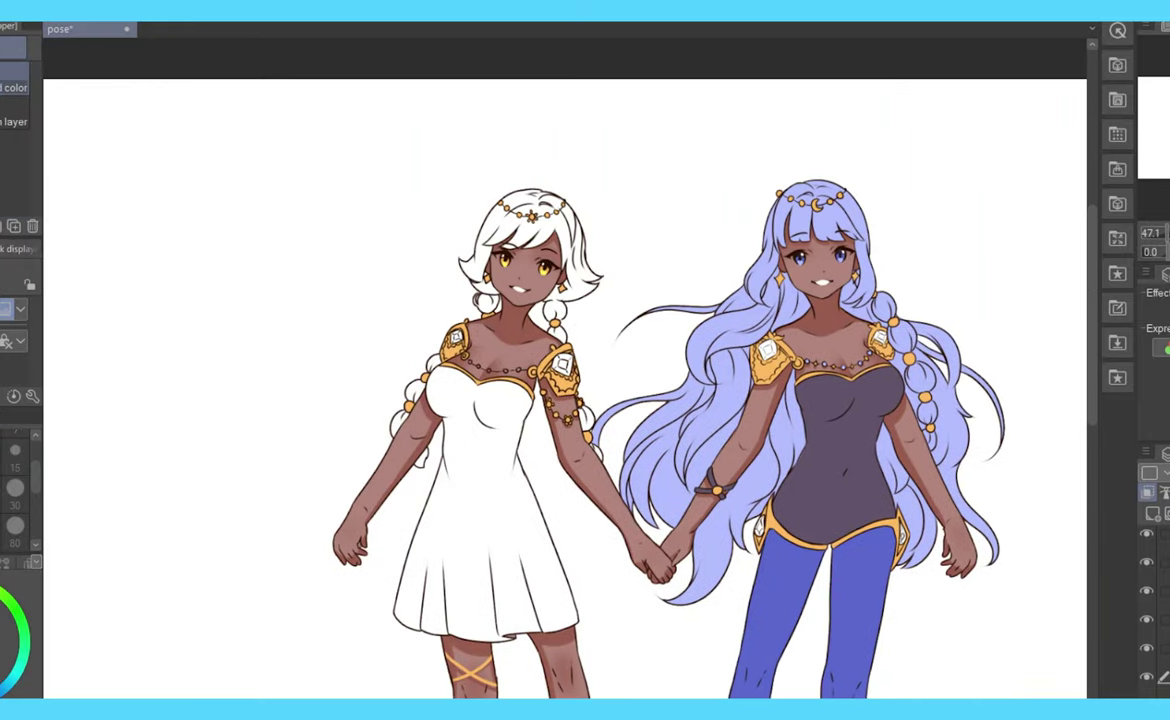
key(b)
scroll(565, 360, down, 3)
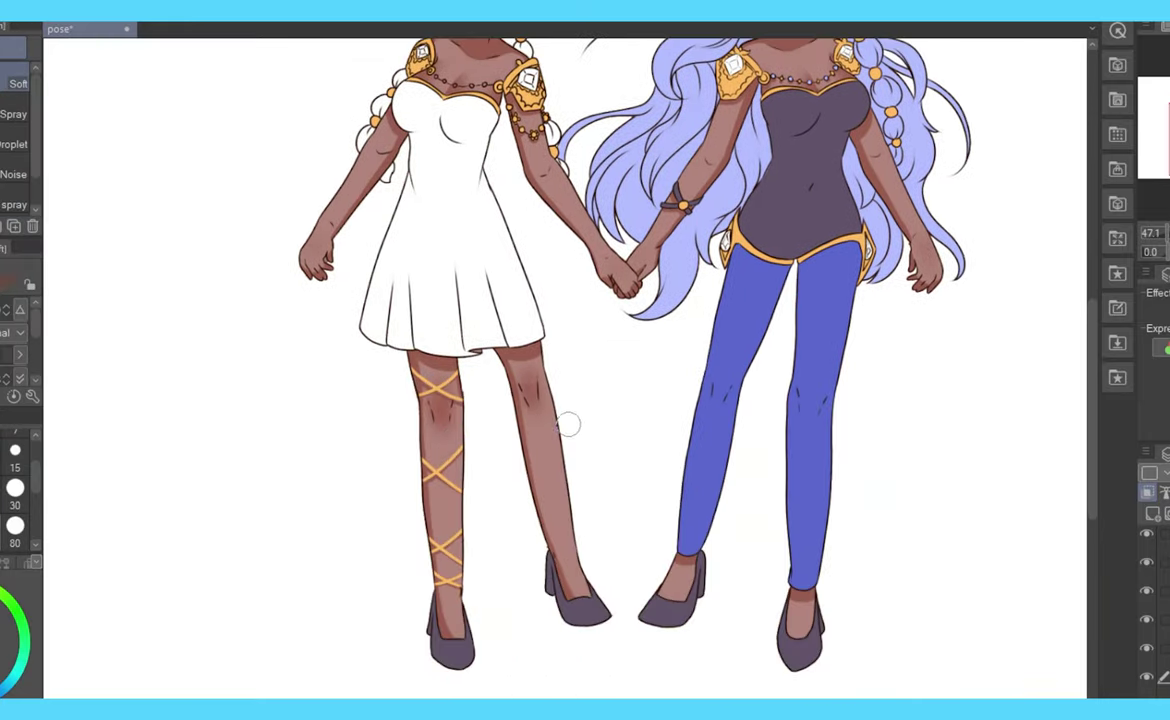
scroll(565, 360, down, 2)
scroll(530, 260, up, 5)
- Touch up the whites of both characters' eyes with a size 15 pencil
key(p)
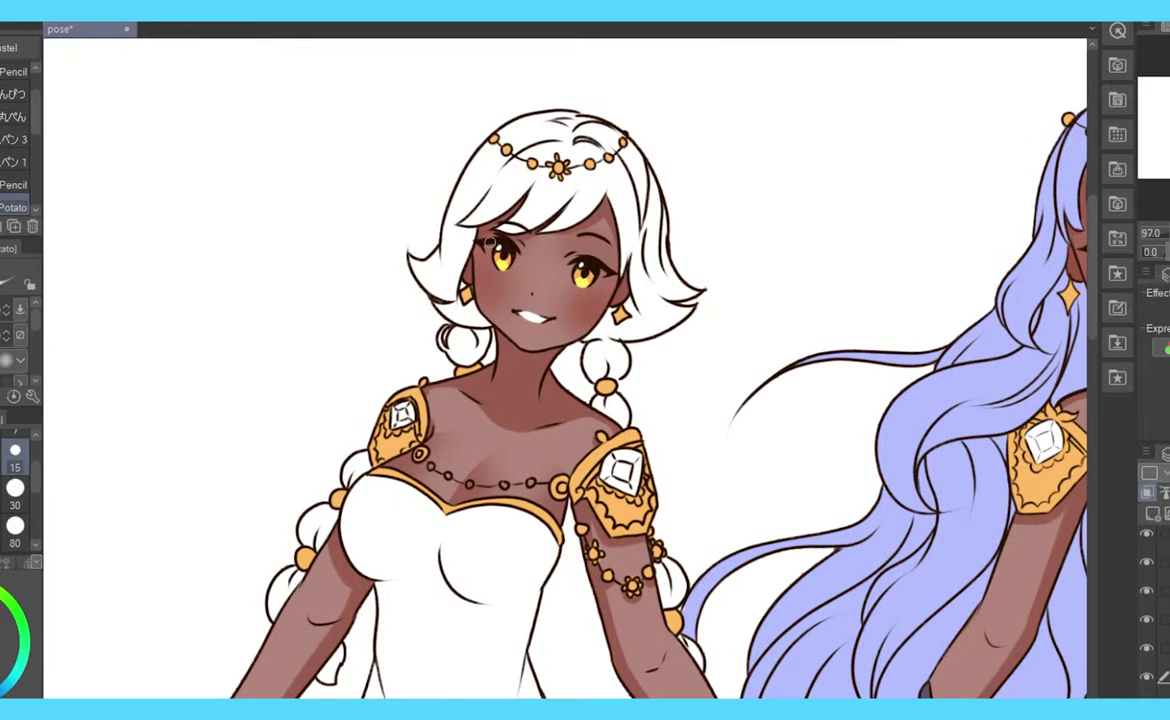
drag(1030, 227, 700, 272)
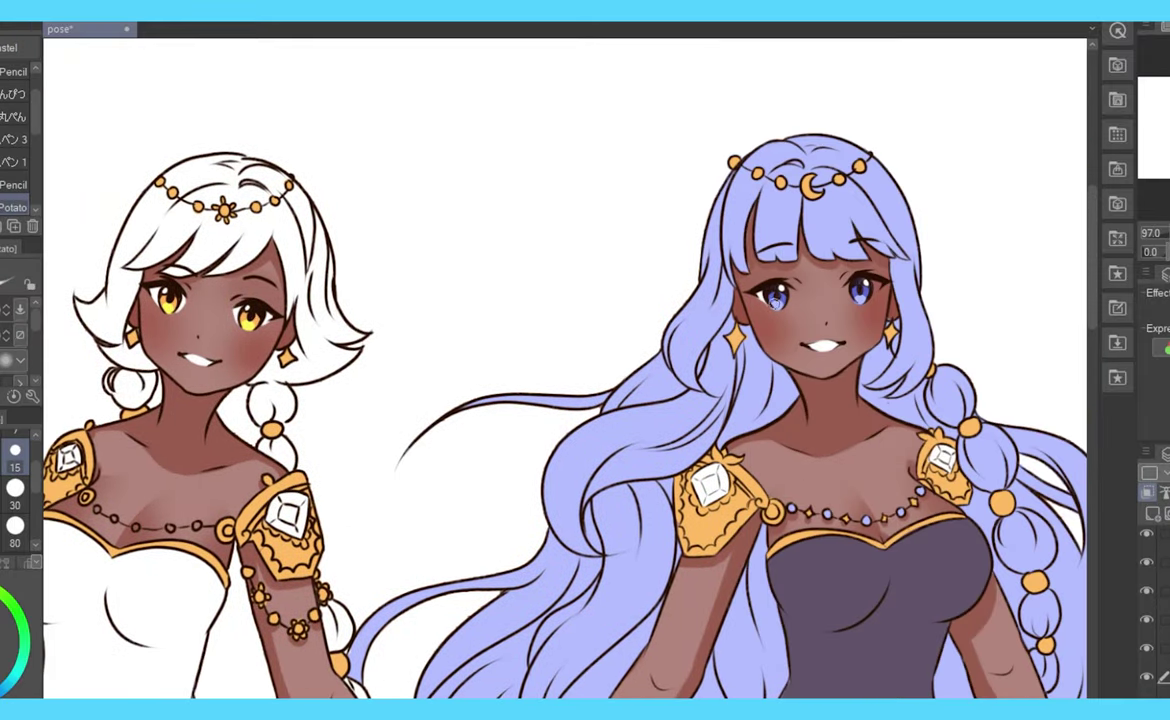
drag(1166, 253, 1150, 253)
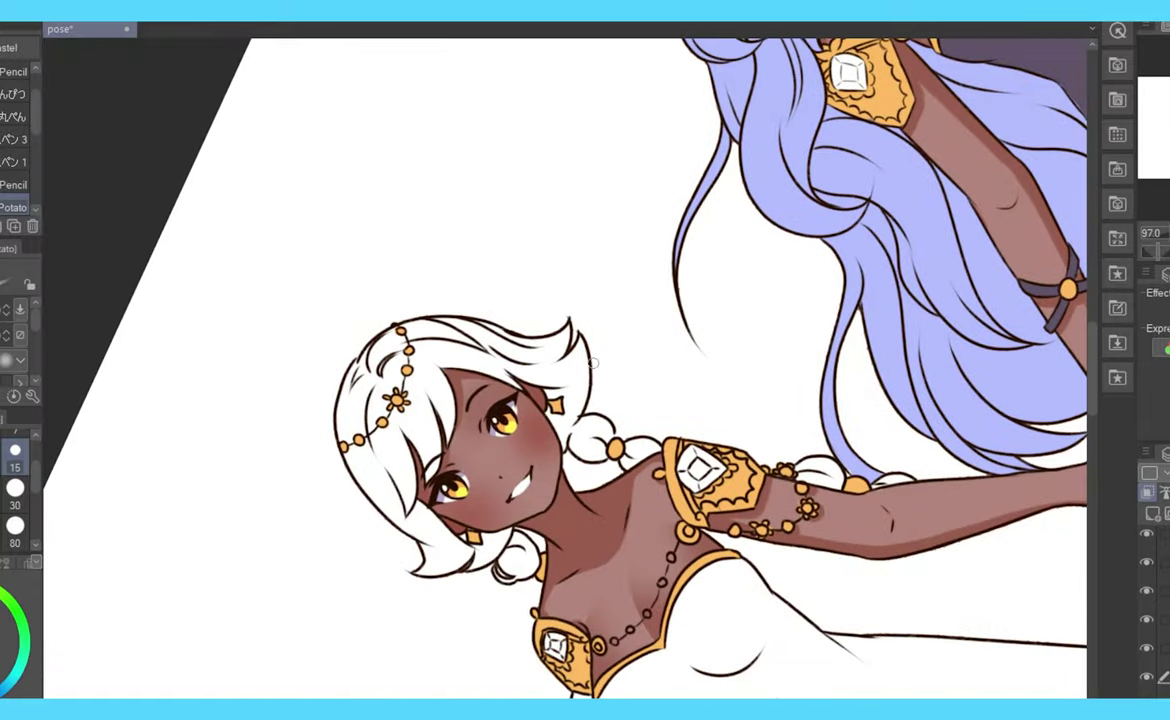
key(ctrl+0)
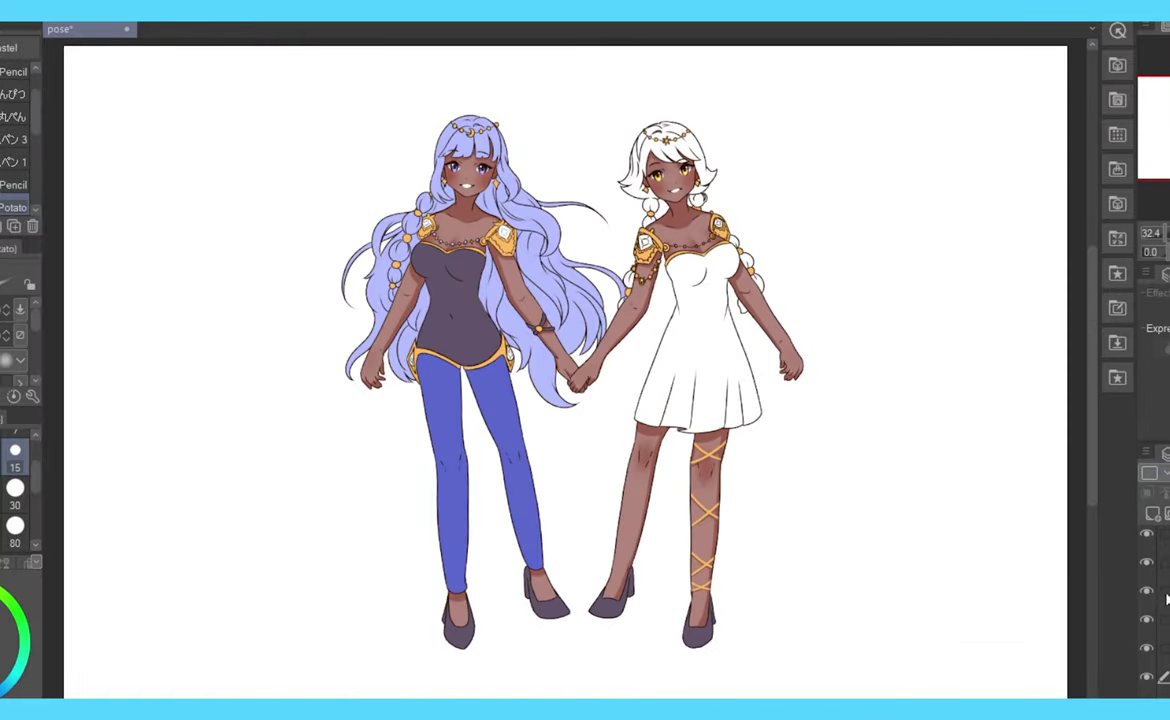
- Fill the blue-haired character's crown and the hair strands behind her neck and torso with darker blue
scroll(475, 106, up, 5)
drag(683, 88, 883, 113)
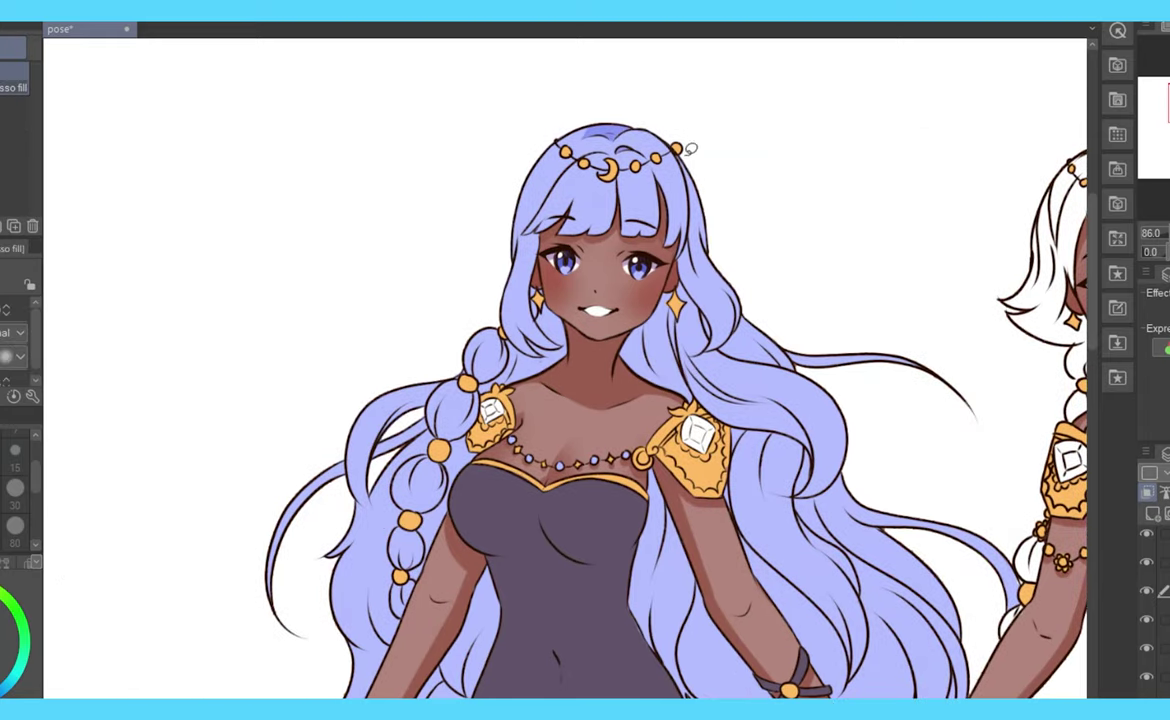
key(g)
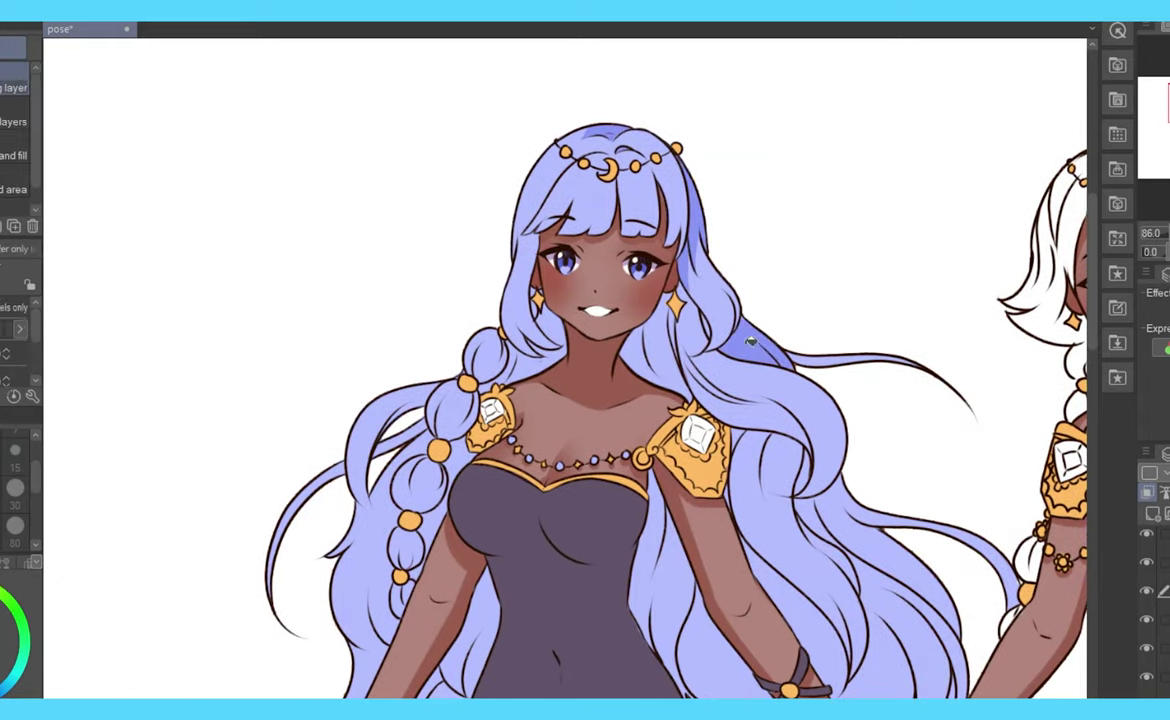
scroll(714, 147, down, 4)
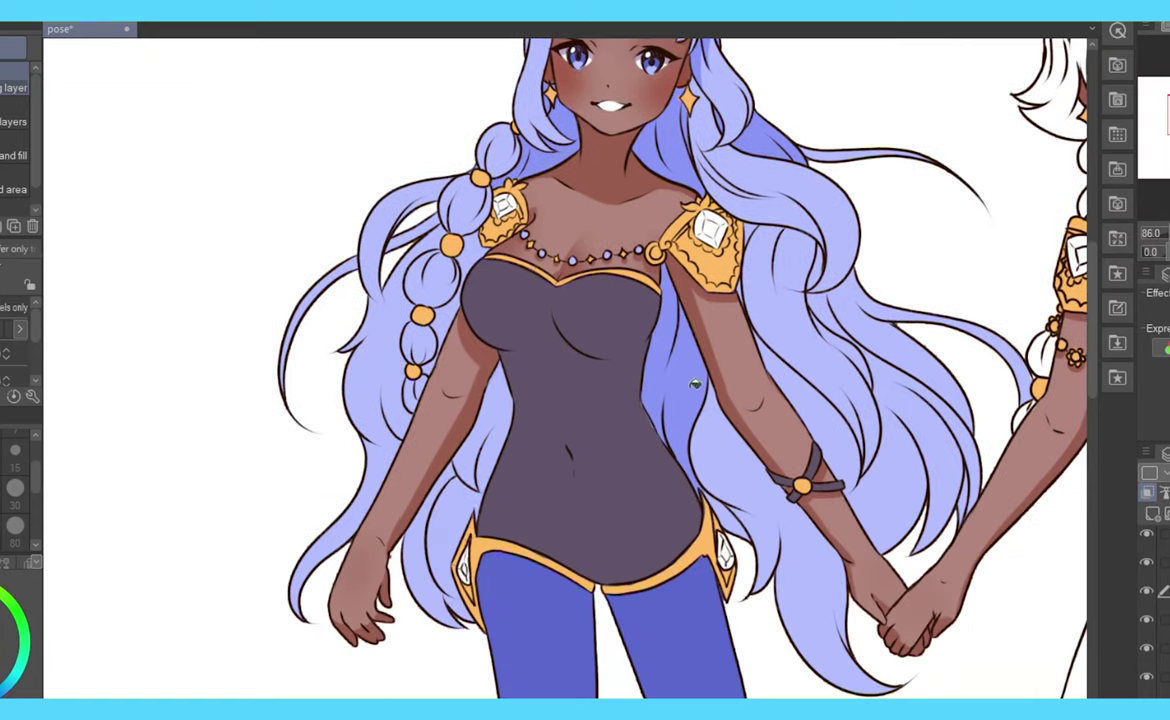
scroll(565, 367, up, 4)
- Lasso-fill darker blue shadows along the blue-haired character's bangs and the sides of her head
key(u)
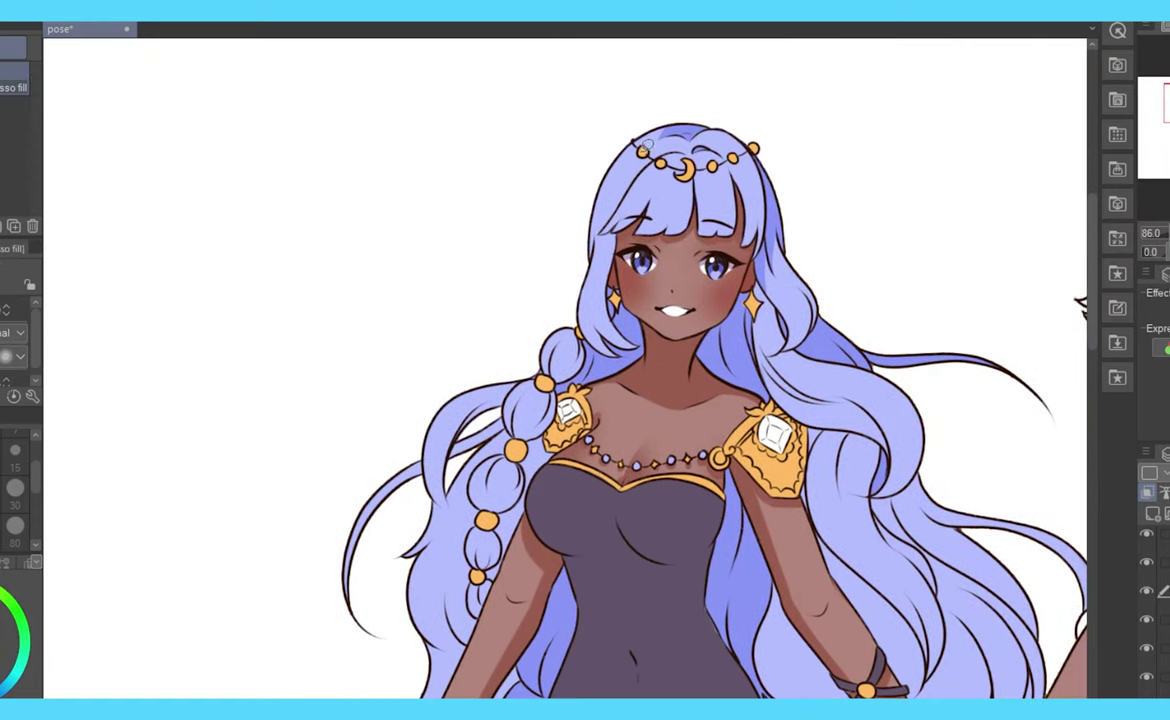
mouse_move(607, 225)
mouse_down()
mouse_move(660, 183)
mouse_move(651, 194)
mouse_move(668, 228)
mouse_up()
drag(640, 156, 645, 222)
drag(678, 172, 688, 224)
mouse_move(676, 96)
mouse_down()
mouse_move(621, 204)
mouse_move(582, 202)
mouse_move(598, 240)
mouse_up()
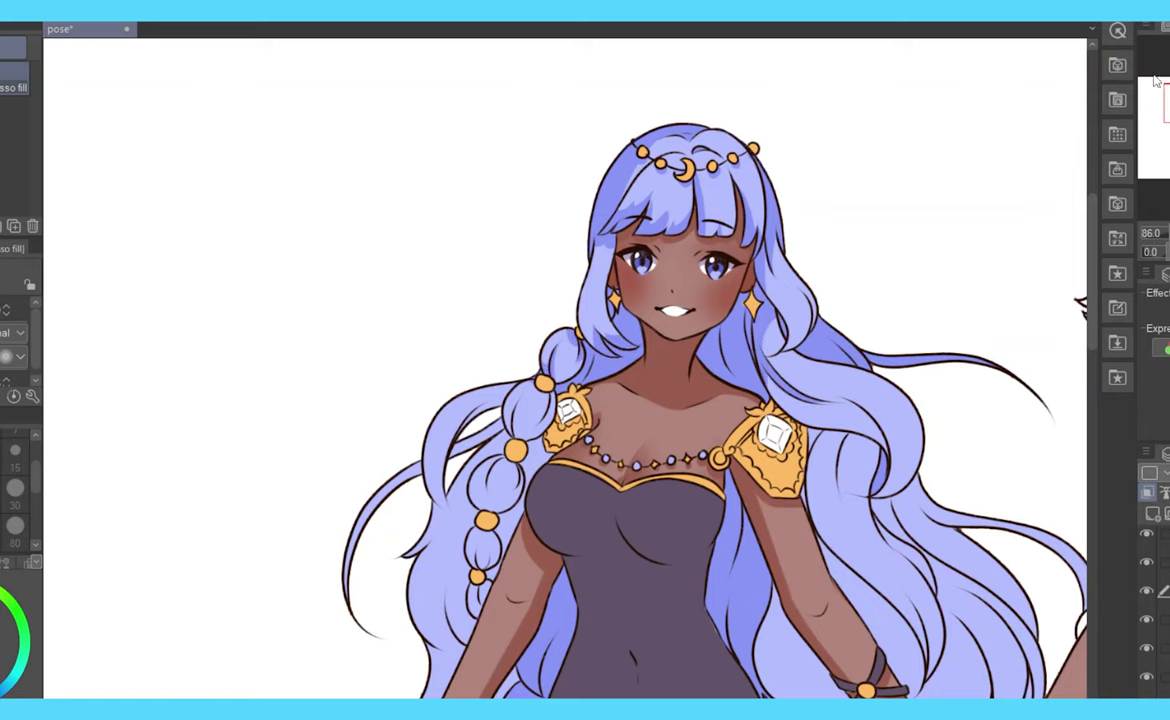
drag(614, 231, 795, 275)
drag(850, 192, 640, 270)
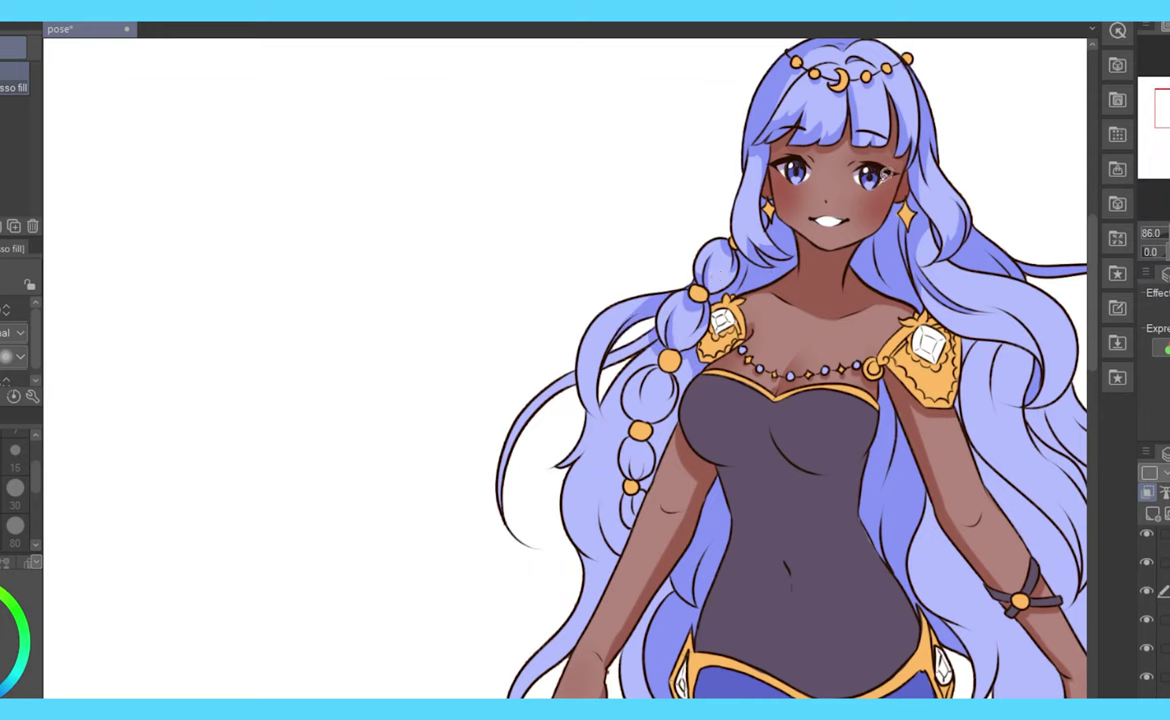
- Shade the blue-haired character's bubble braid and the long flowing strands on both sides with darker blue lasso fills
key(g)
key(u)
scroll(510, 345, down, 2)
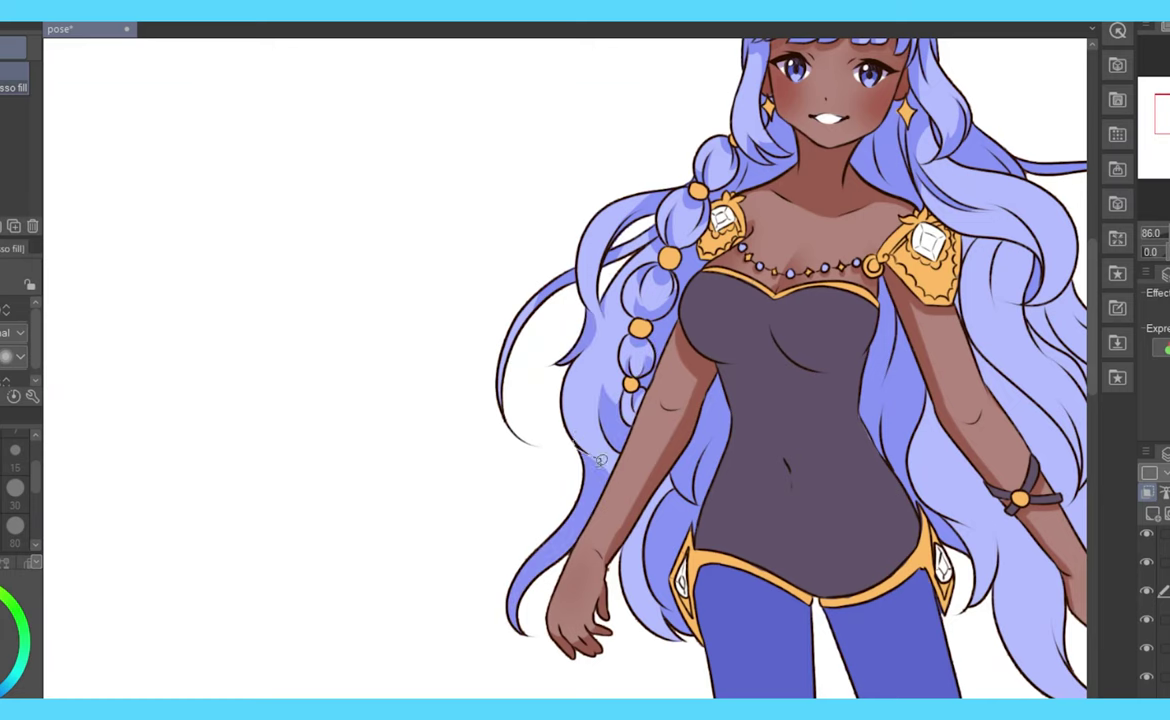
drag(1002, 142, 806, 224)
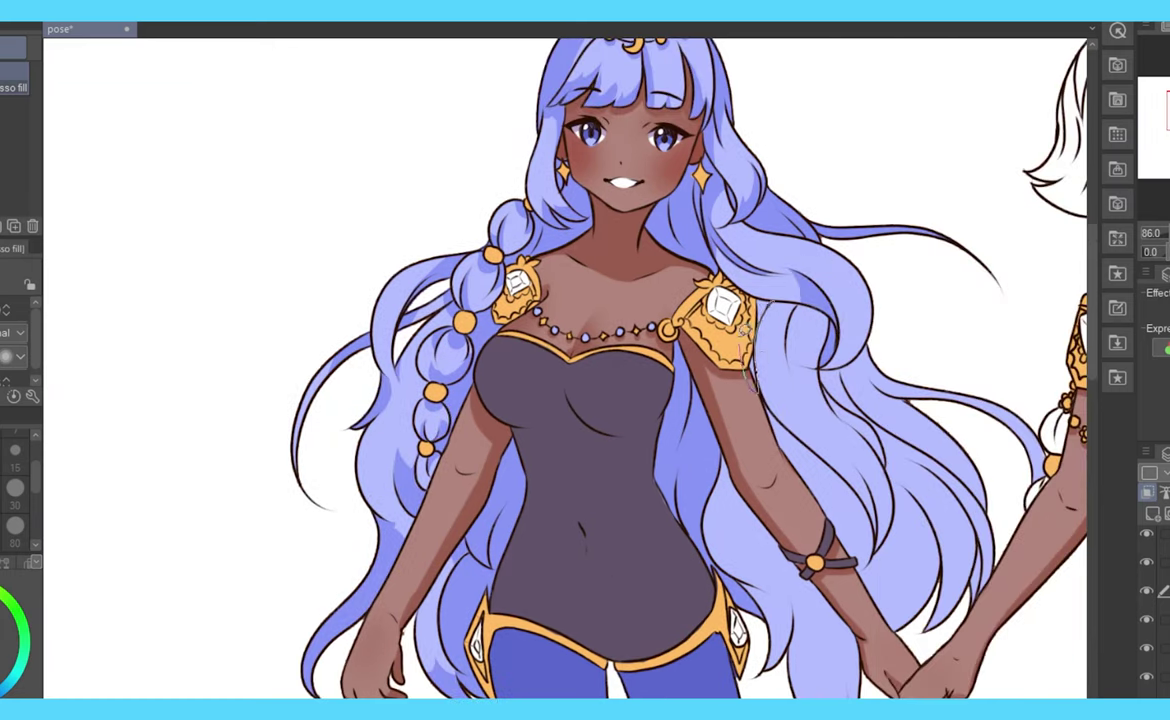
drag(803, 311, 663, 223)
mouse_move(745, 368)
mouse_down()
mouse_move(858, 447)
mouse_move(780, 440)
mouse_up()
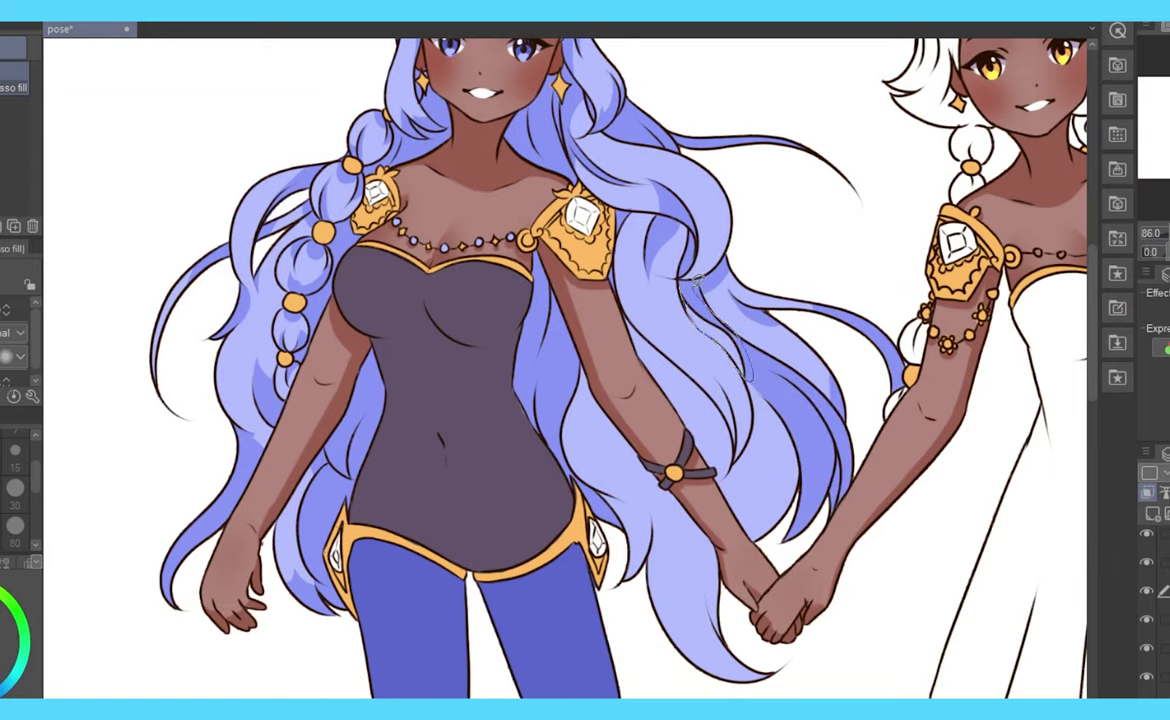
- Add a second, deeper blue shadow to the blue-haired character's hair behind the torso and along the underside of her locks
scroll(1165, 210, down, 3)
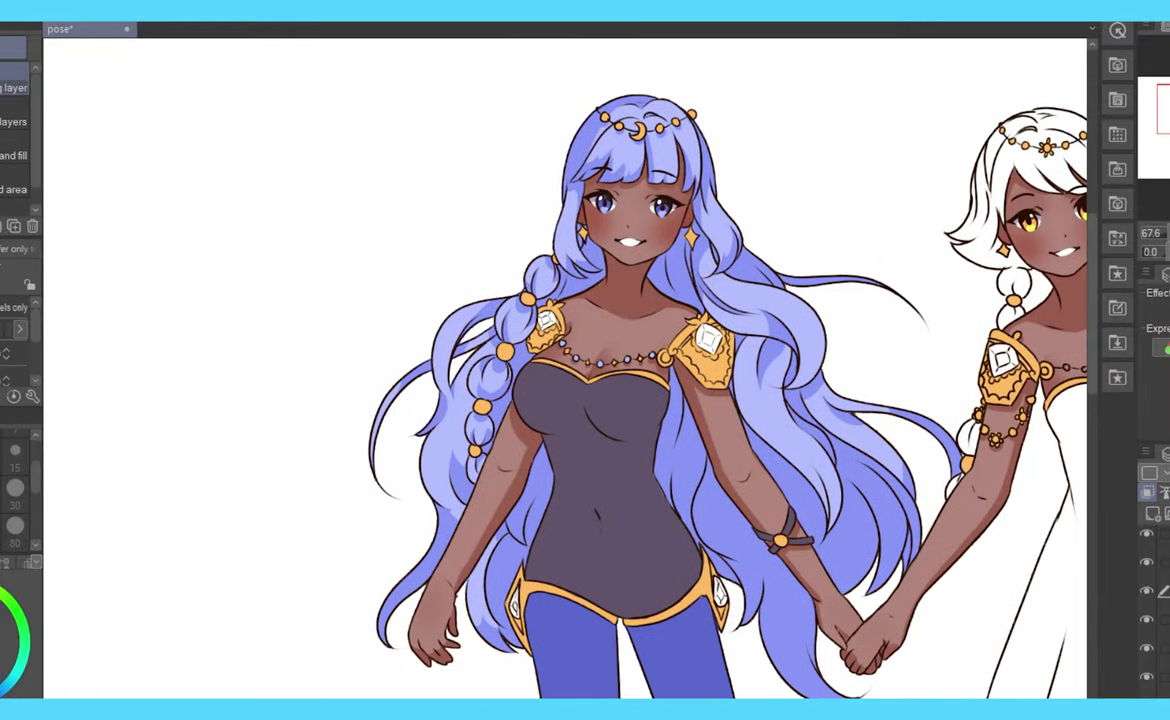
scroll(548, 462, up, 1)
mouse_move(548, 462)
mouse_down()
mouse_move(490, 490)
mouse_move(450, 580)
mouse_move(495, 472)
mouse_move(514, 498)
mouse_up()
mouse_move(688, 398)
mouse_down()
mouse_move(648, 440)
mouse_move(705, 575)
mouse_move(790, 572)
mouse_up()
mouse_move(625, 225)
mouse_down()
mouse_move(538, 232)
mouse_move(515, 262)
mouse_move(631, 240)
mouse_up()
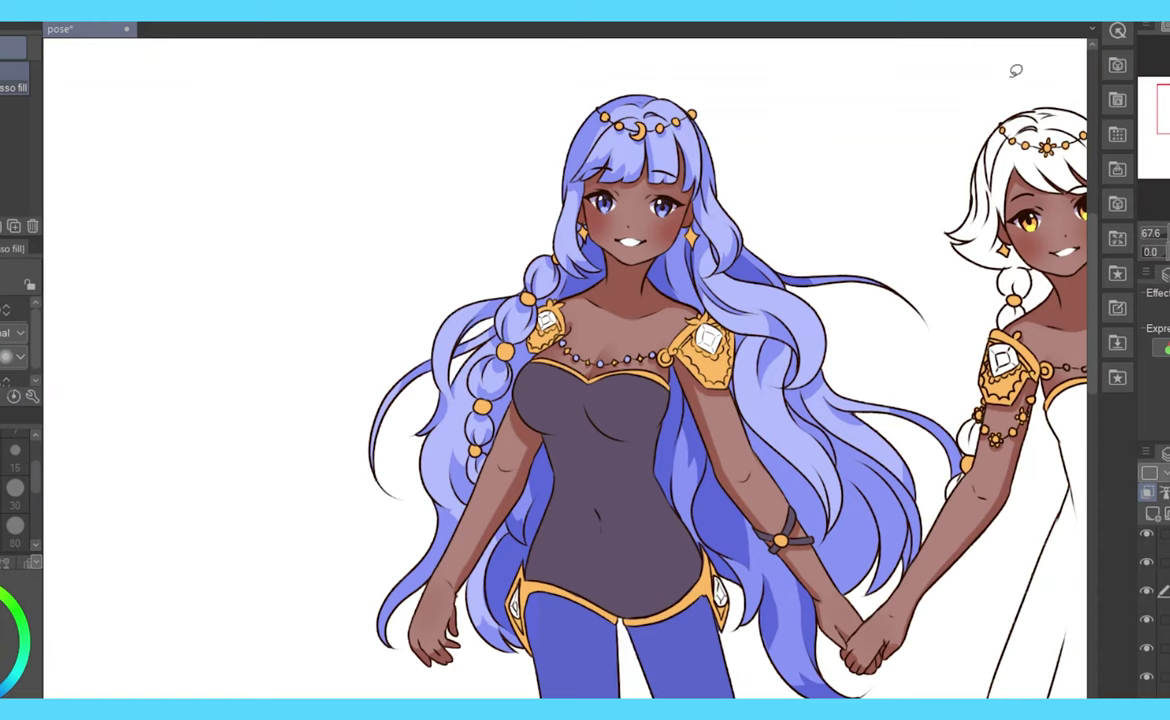
scroll(929, 65, down, 2)
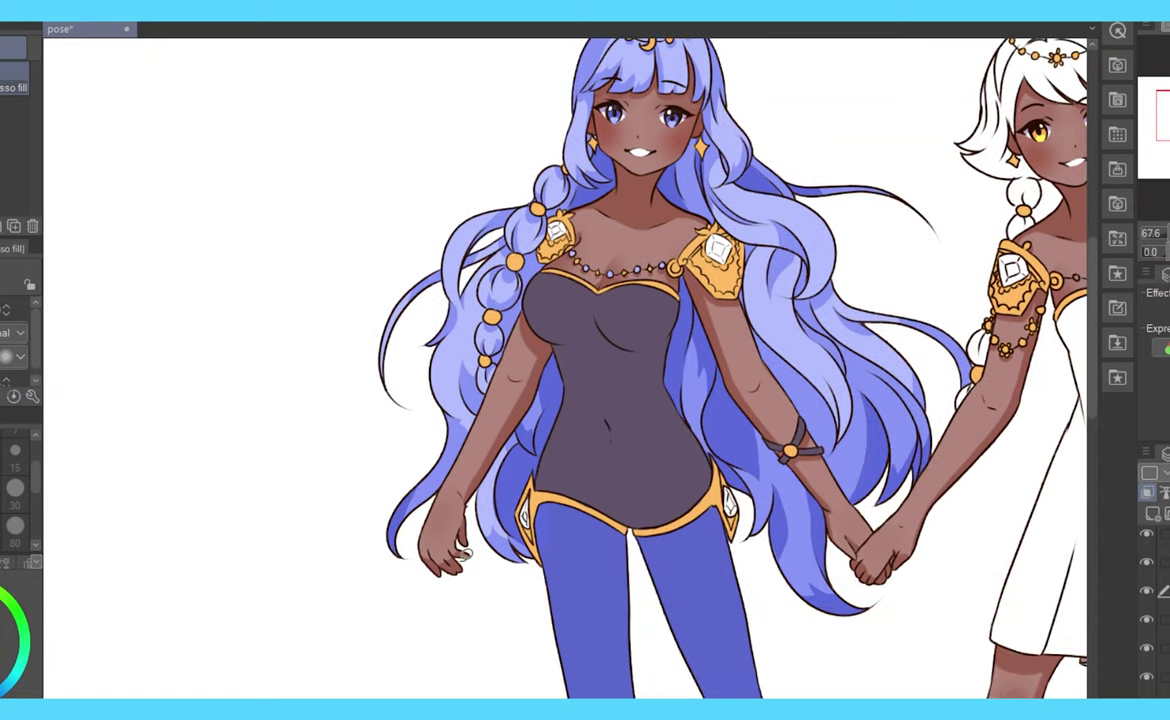
- Scatter small pink highlights over the blue-haired character's bangs, braid and long locks with lasso fills
scroll(745, 245, up, 2)
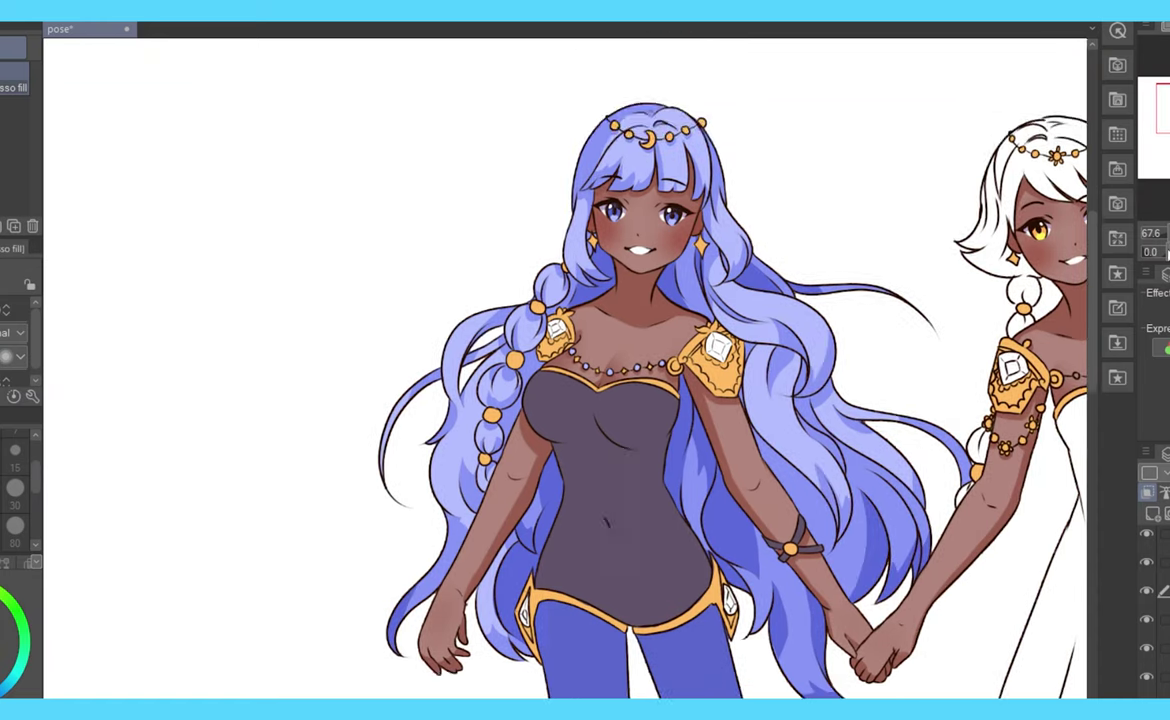
drag(608, 150, 638, 148)
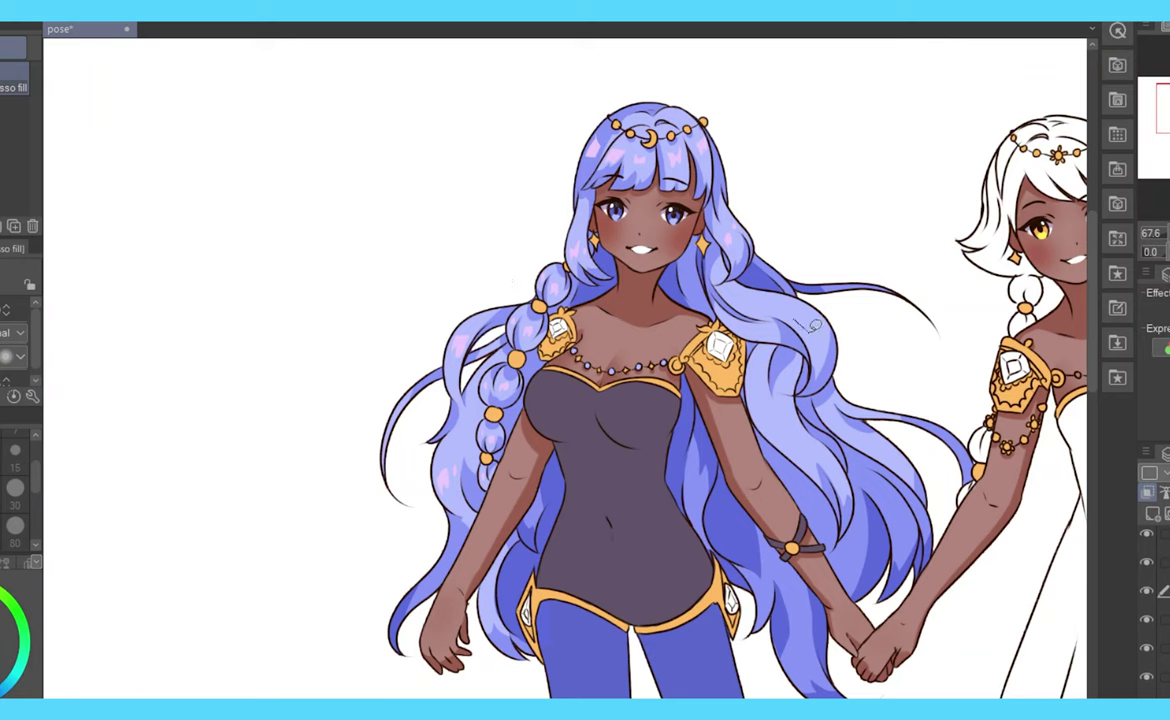
scroll(850, 308, down, 2)
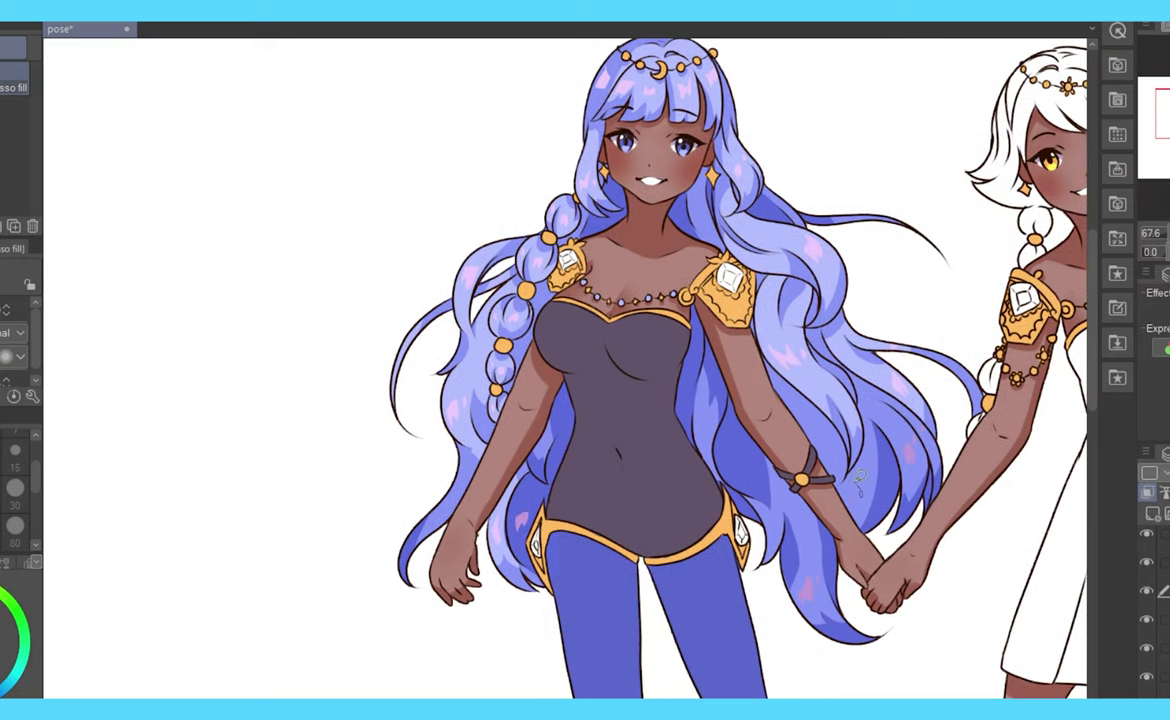
scroll(1061, 117, up, 4)
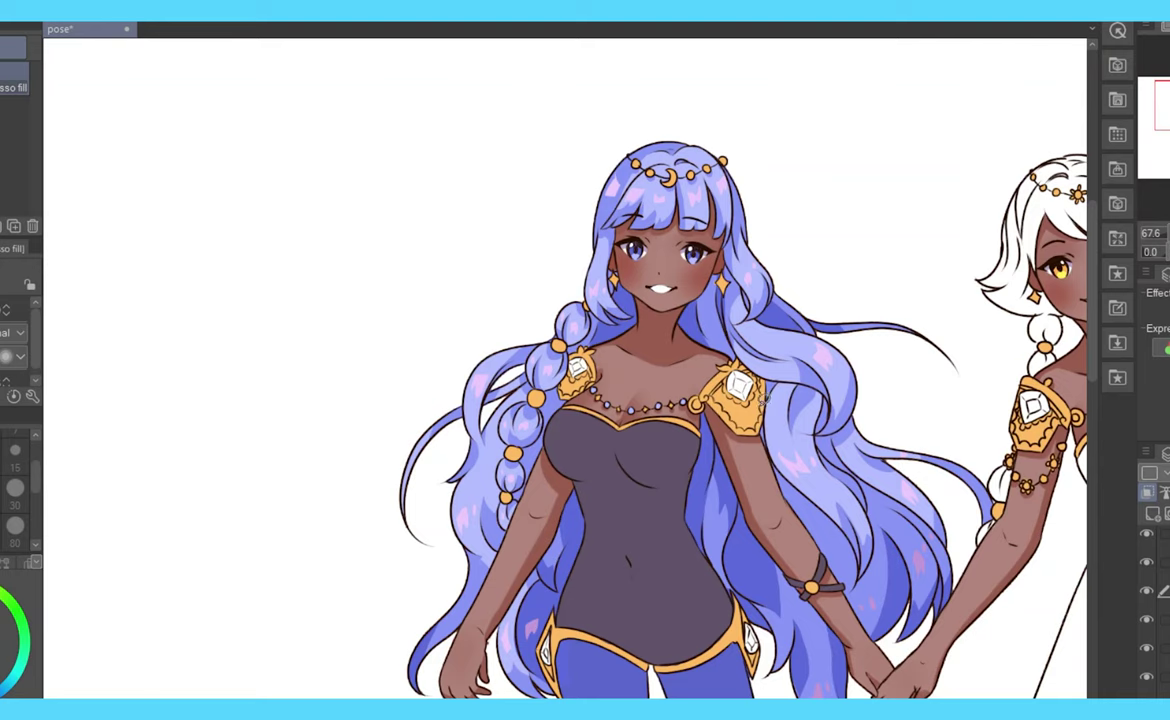
mouse_move(770, 418)
mouse_down()
mouse_move(778, 488)
mouse_move(768, 452)
mouse_up()
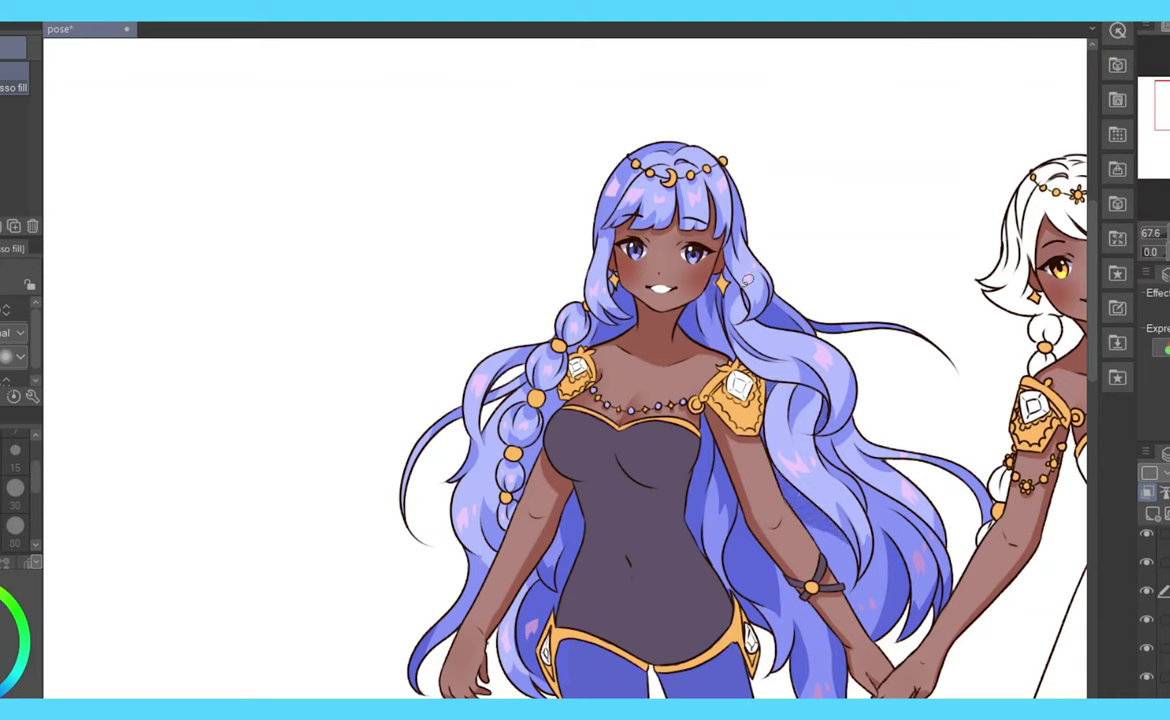
- Shade the white-haired character's bob and bubble braids with pale mauve lasso fills
drag(564, 264, 360, 280)
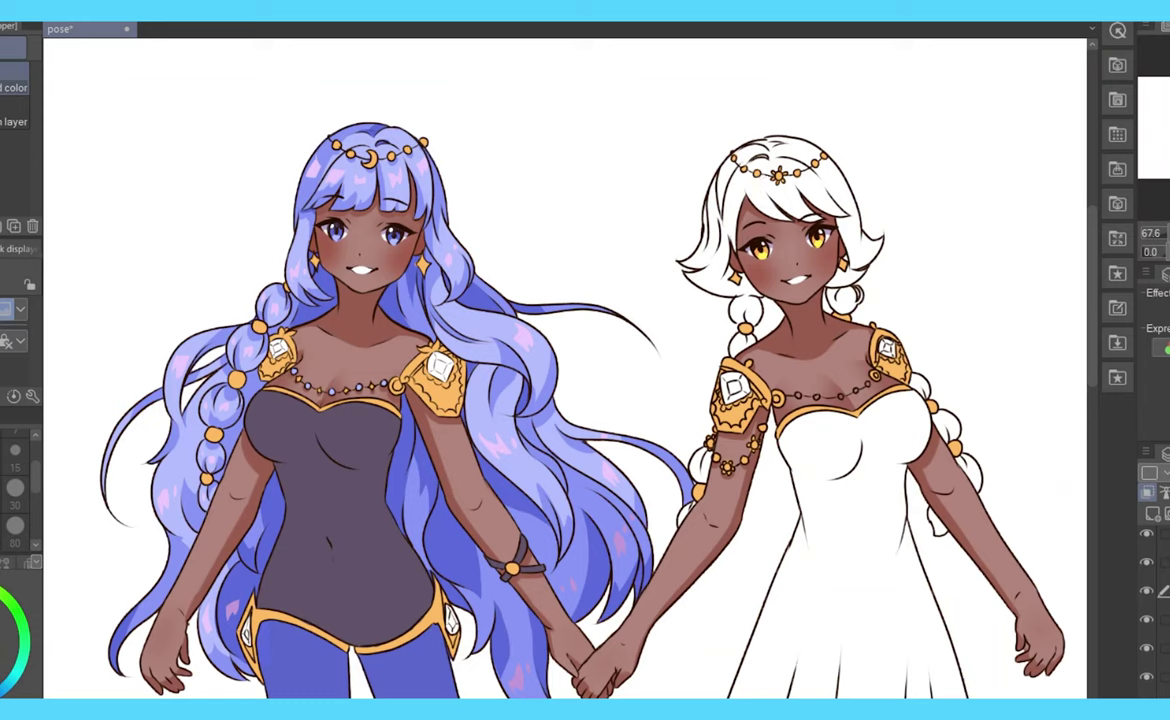
key(alt)
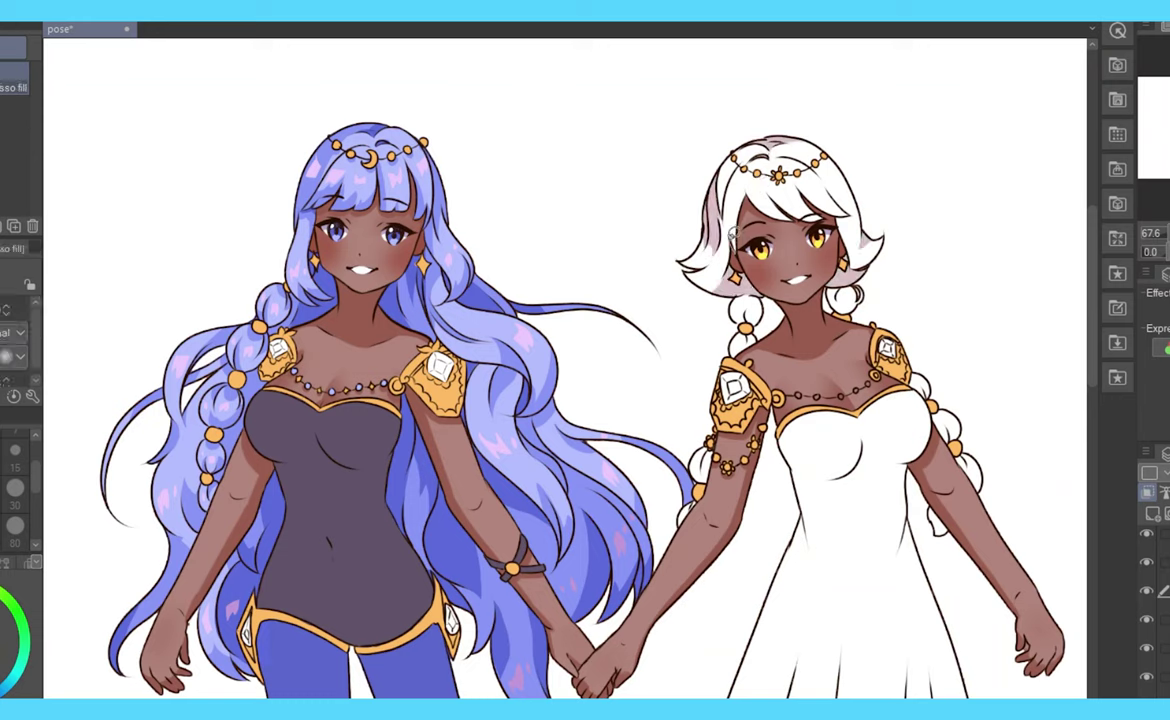
drag(700, 200, 822, 141)
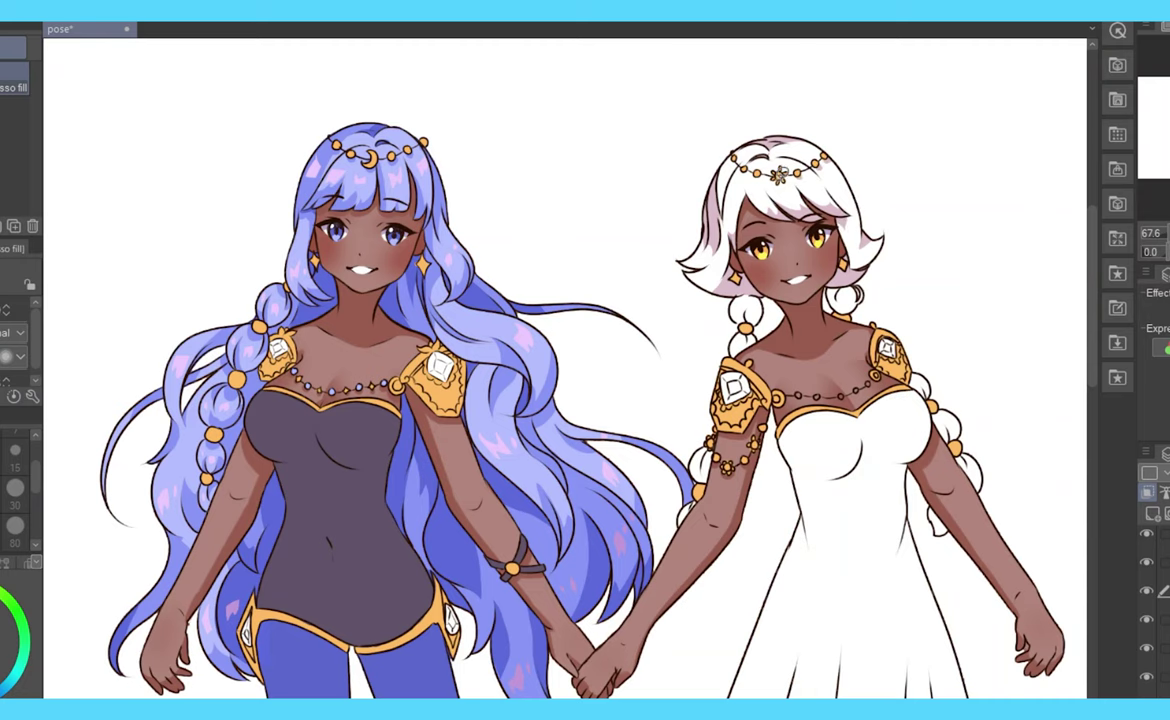
key(h)
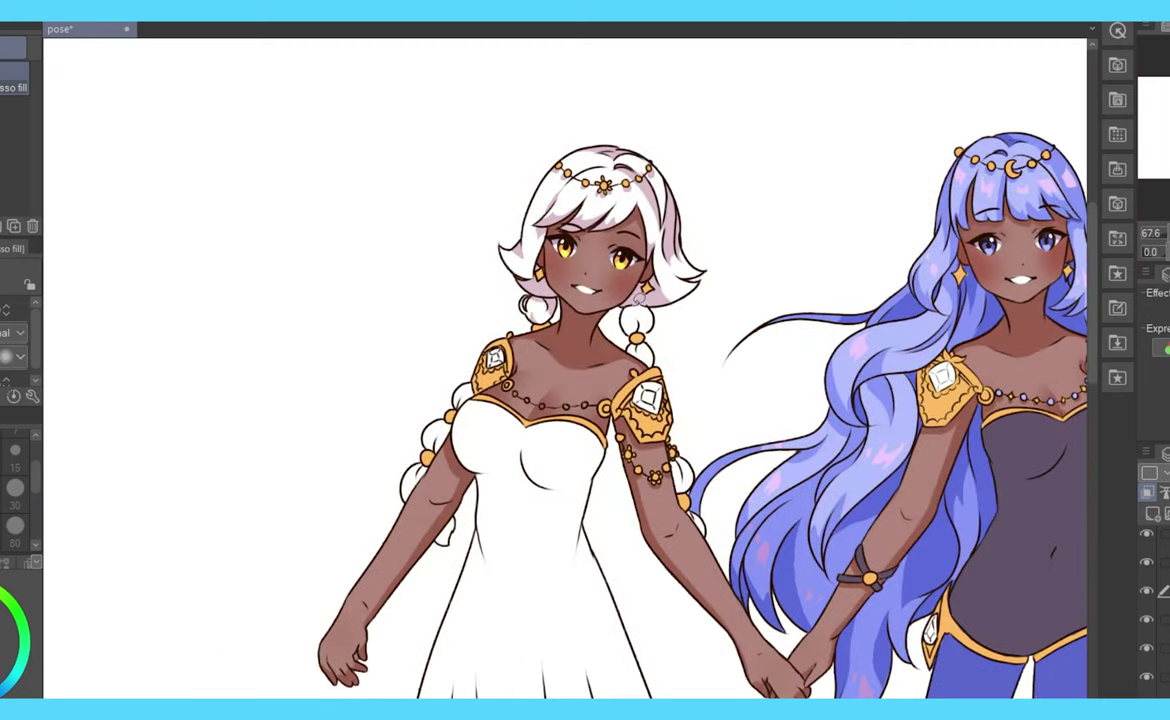
drag(592, 322, 718, 250)
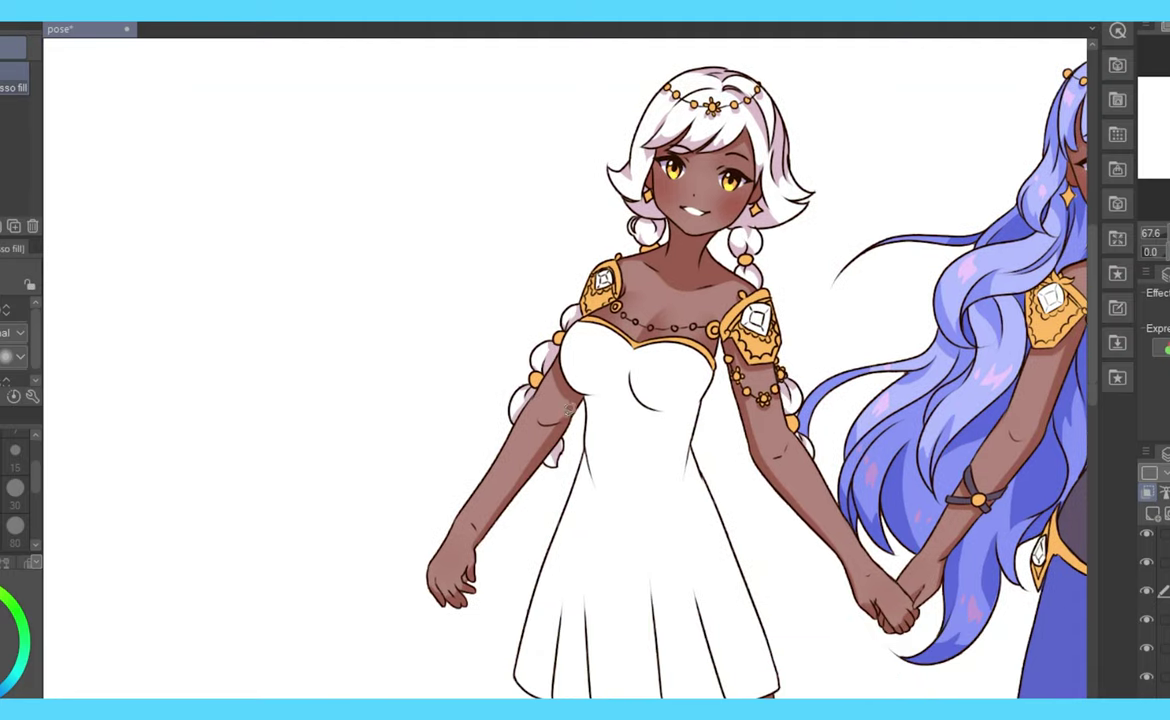
- Add pale pink highlights to the white-haired character's hair and show the coloured sketch with the clothing patterns for reference
drag(900, 300, 300, 470)
key(h)
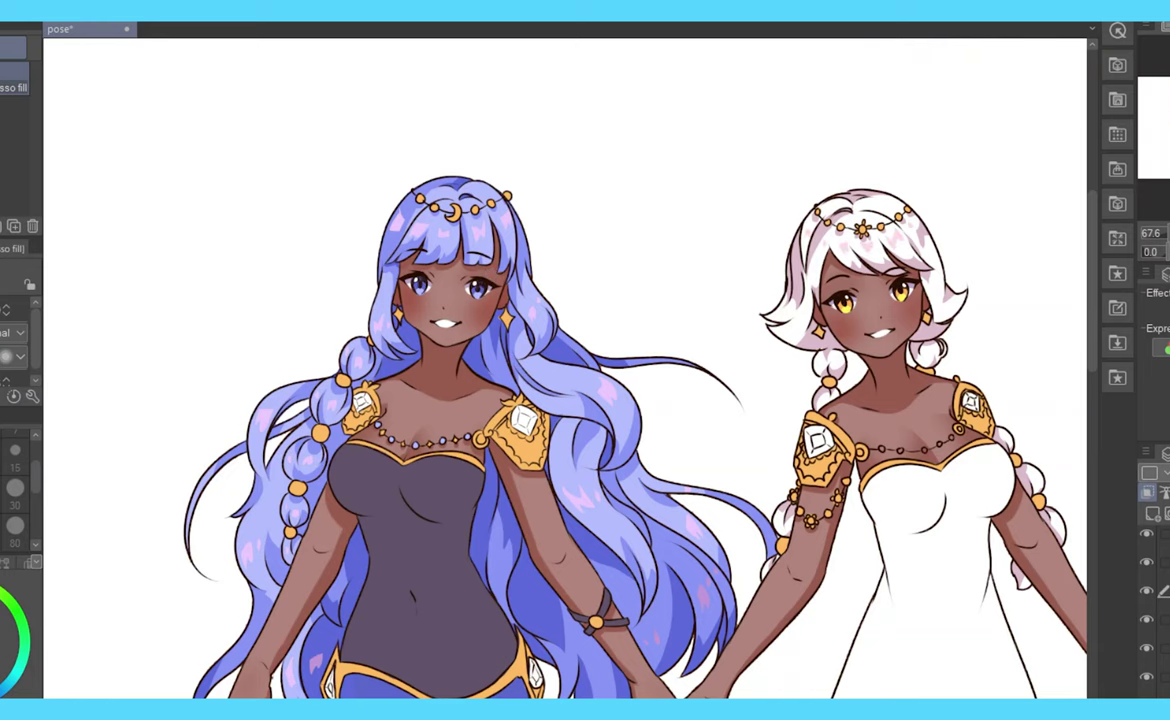
scroll(565, 367, down, 3)
scroll(565, 367, up, 3)
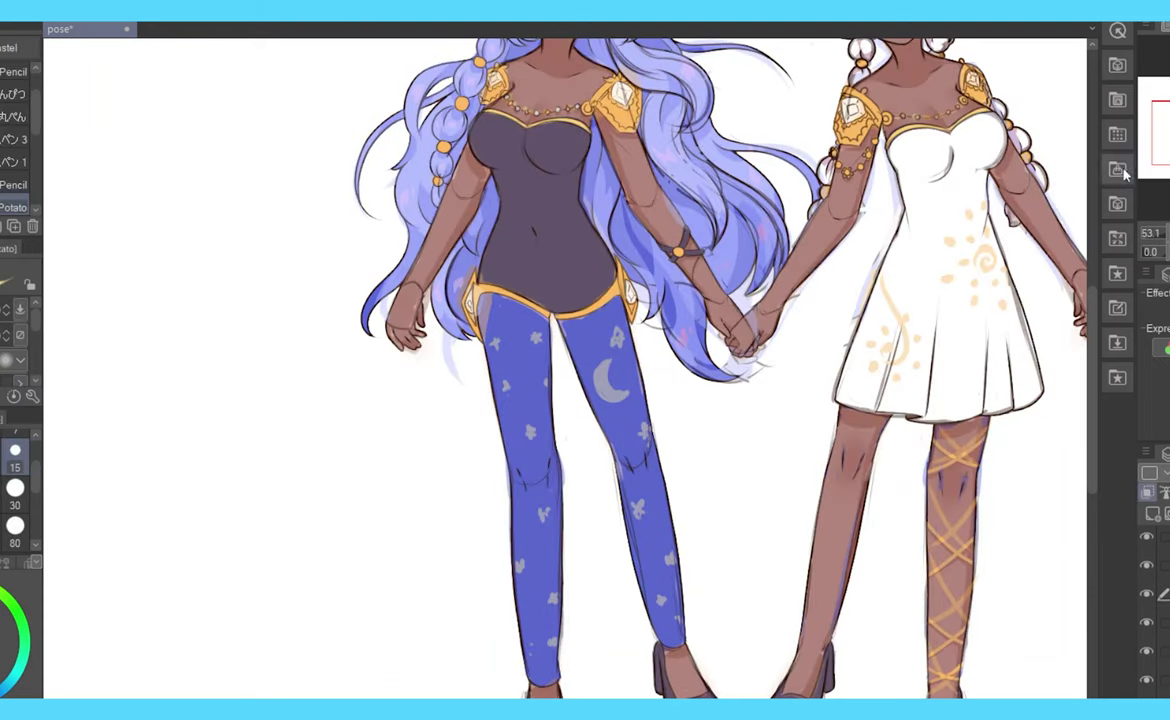
- Paint a pale yellow crescent moon and stars over the grey sketch marks on the right-hand thigh of the blue leggings
scroll(560, 390, up, 5)
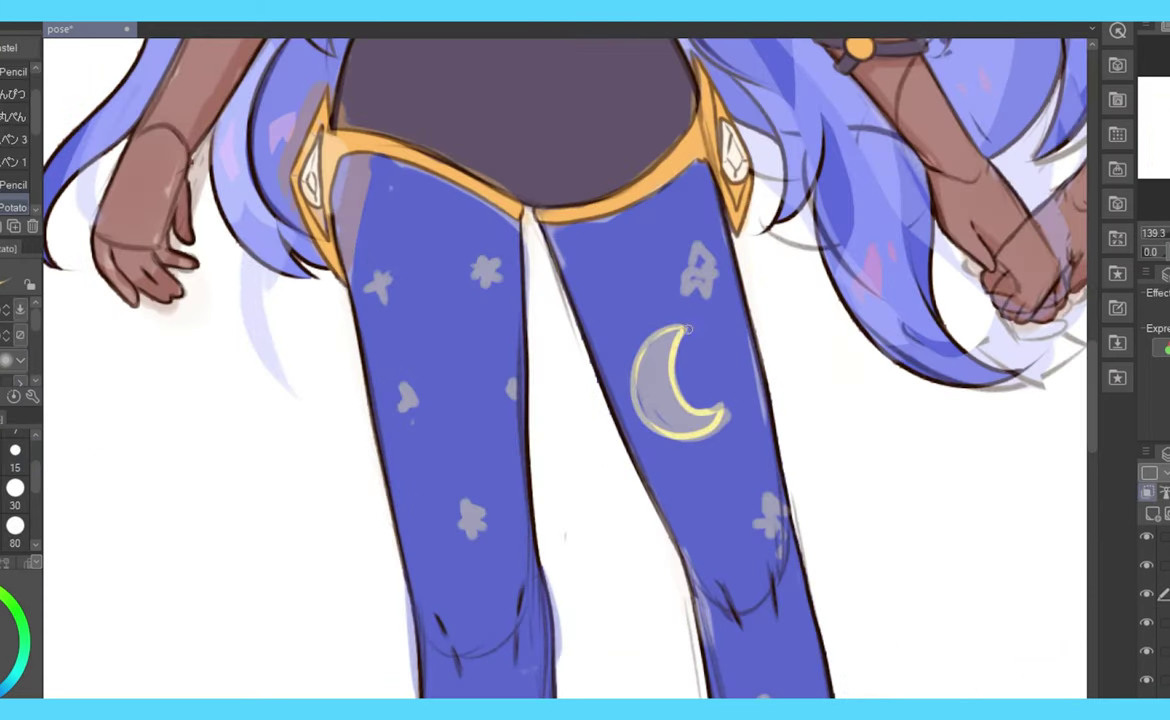
drag(685, 328, 660, 400)
scroll(700, 320, up, 2)
drag(726, 300, 734, 296)
scroll(734, 296, down, 3)
drag(812, 380, 848, 405)
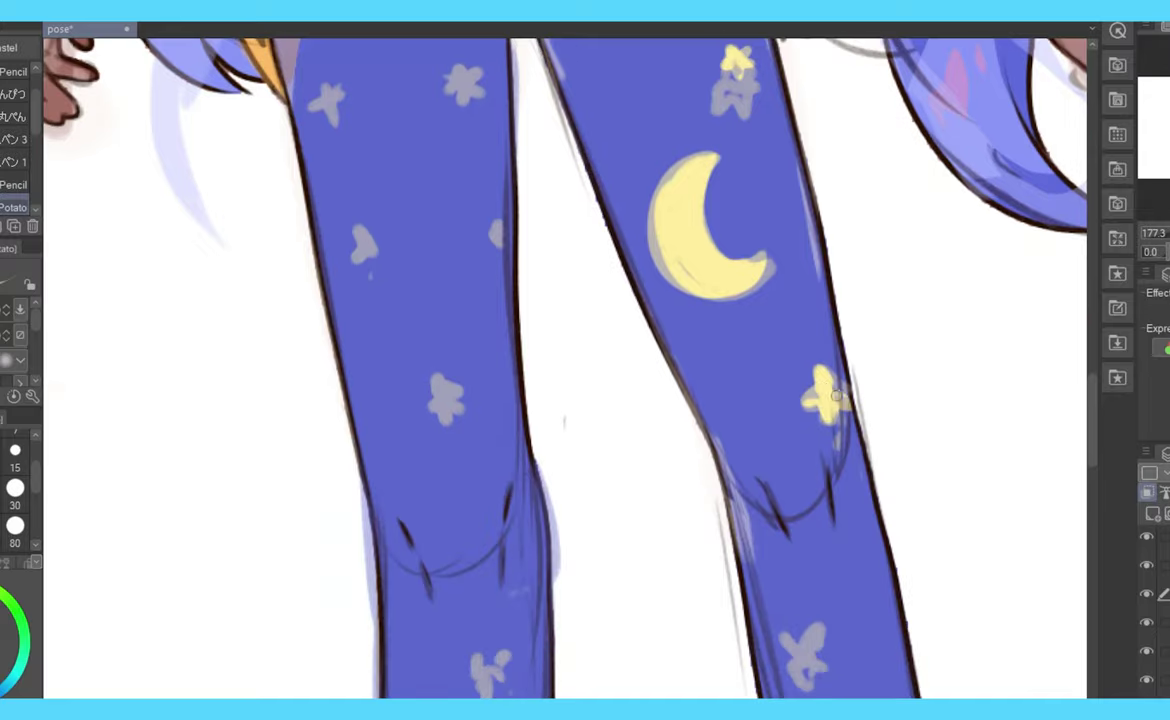
- Paint pale yellow stars down the right-hand lower leg of the blue leggings, following the grey sketch marks
scroll(848, 405, down, 3)
scroll(848, 405, up, 2)
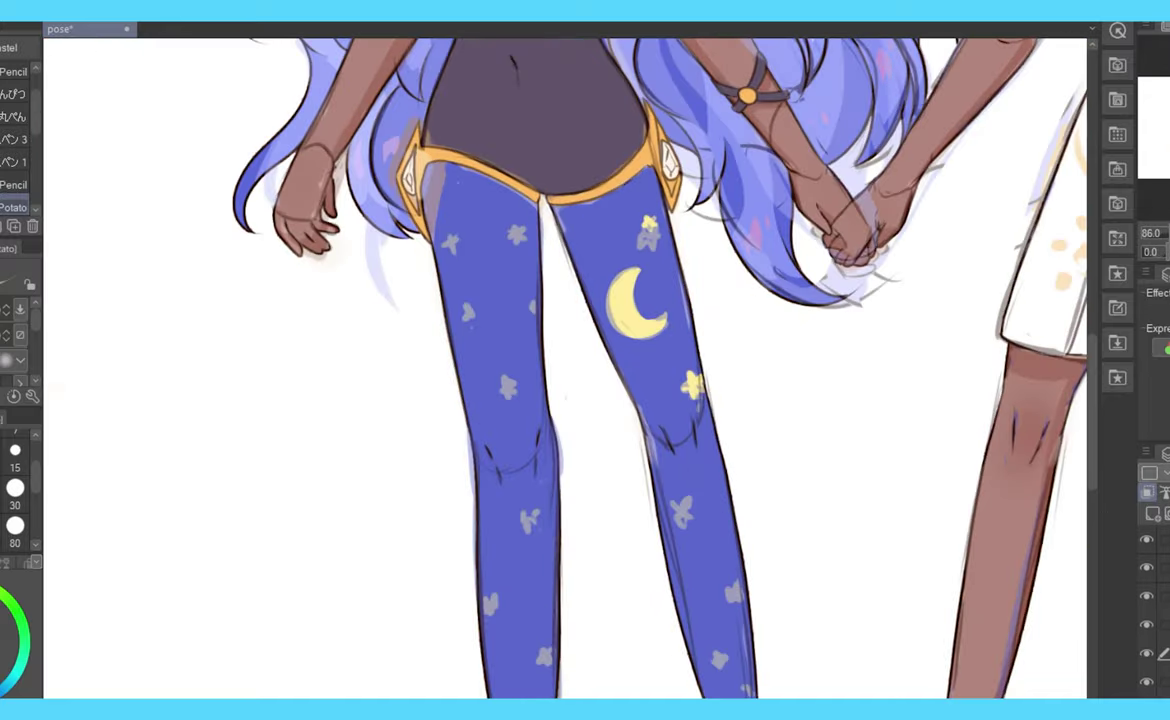
scroll(752, 214, up, 3)
mouse_move(742, 208)
mouse_down()
mouse_move(756, 214)
mouse_move(750, 228)
mouse_move(762, 222)
mouse_up()
mouse_move(835, 338)
mouse_down()
mouse_move(828, 345)
mouse_move(842, 352)
mouse_up()
drag(808, 455, 813, 460)
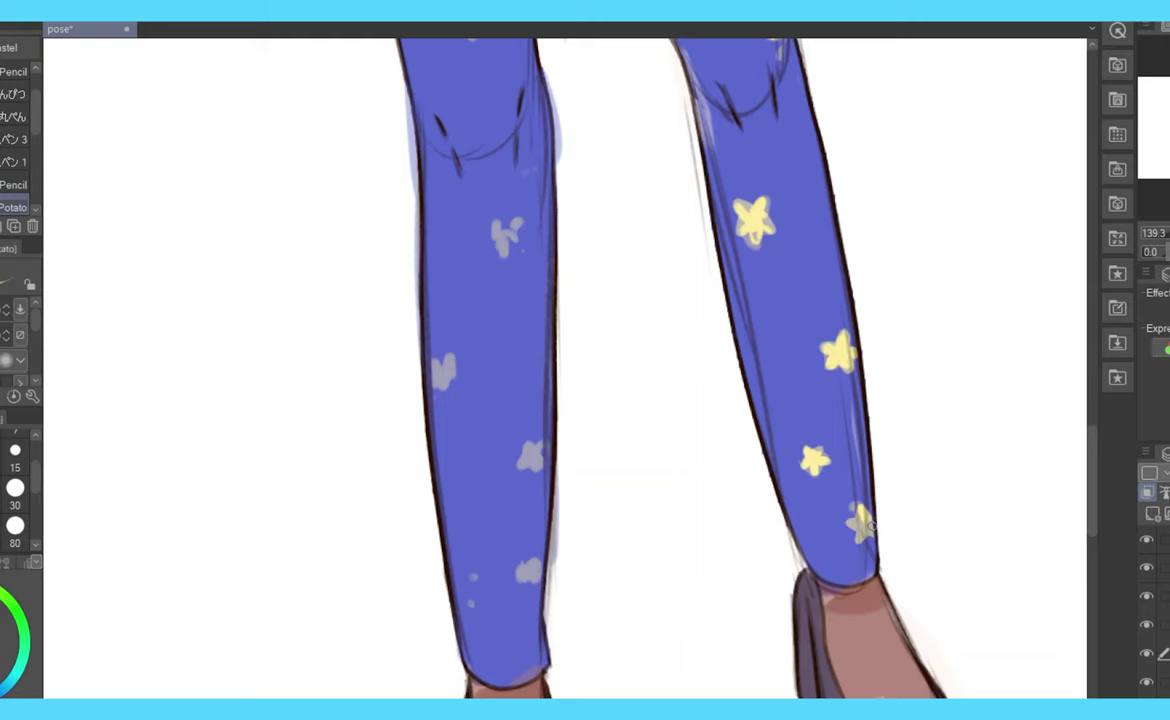
- Cover the left-hand leg of the leggings with pale yellow stars from hip to ankle and hide the sketch
scroll(868, 524, down, 3)
scroll(636, 285, up, 2)
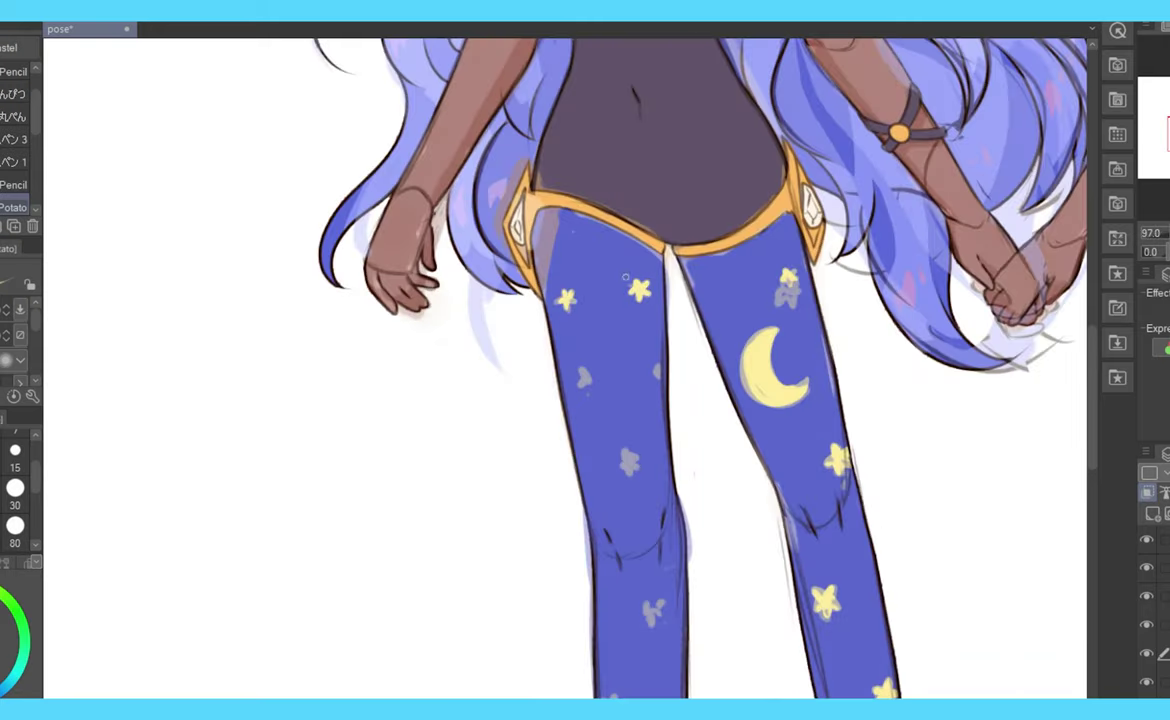
drag(1150, 138, 1150, 163)
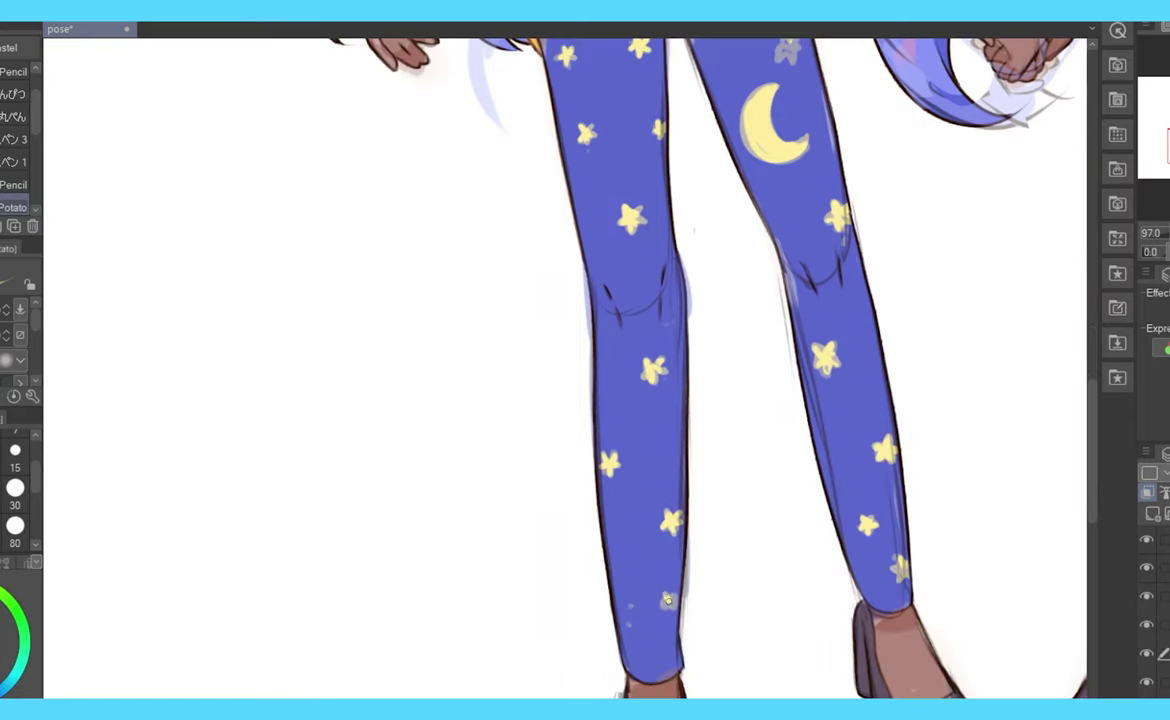
key(ctrl+0)
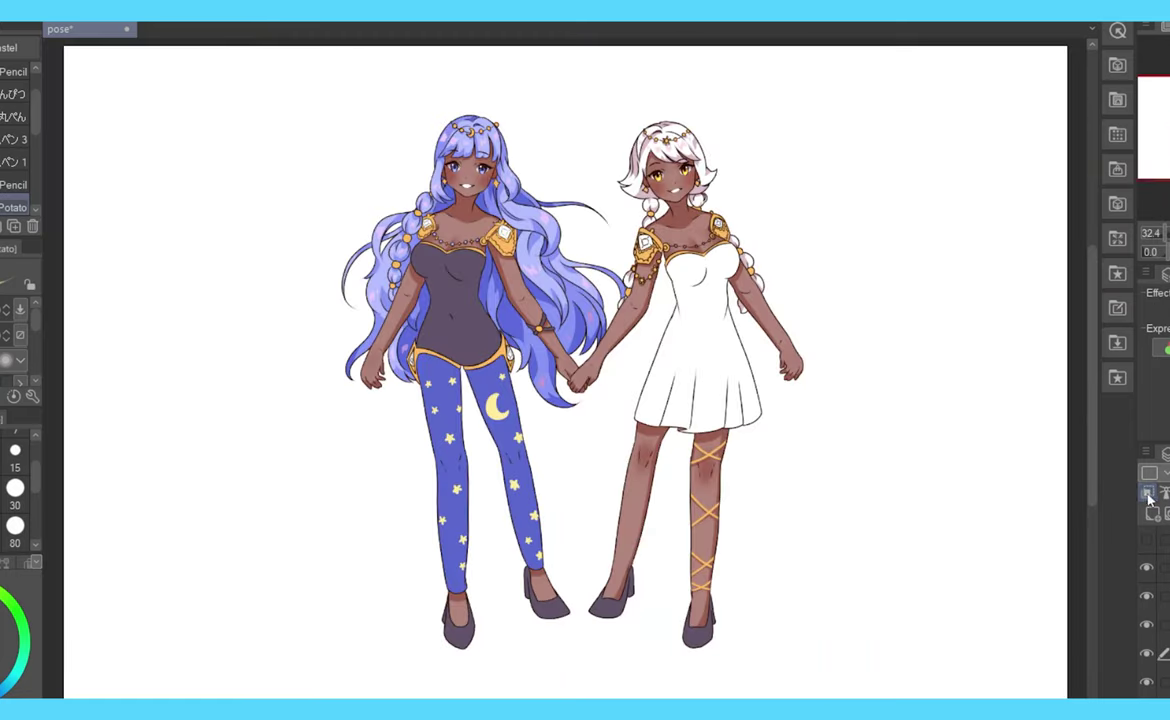
- Paint deep blue shadows on the leggings under the gold waistband and along the left-hand side of both legs
alt+click(417, 325)
drag(390, 318, 388, 392)
drag(440, 345, 465, 490)
scroll(478, 500, up, 3)
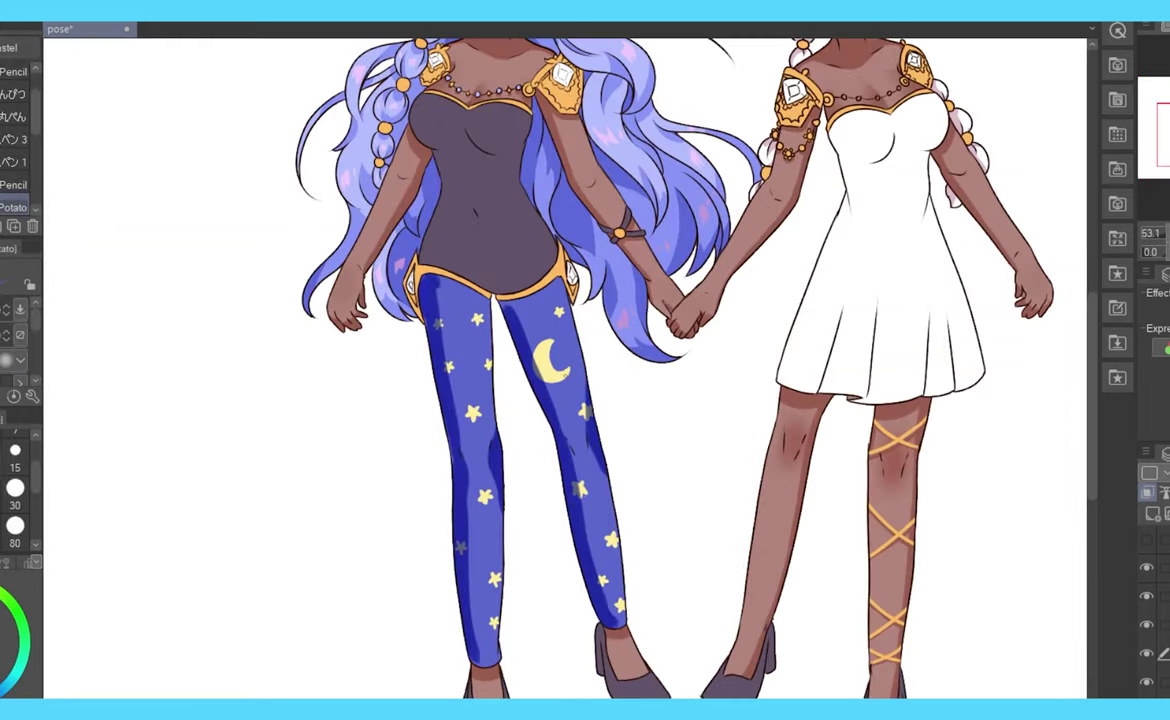
click(15, 450)
drag(425, 265, 578, 292)
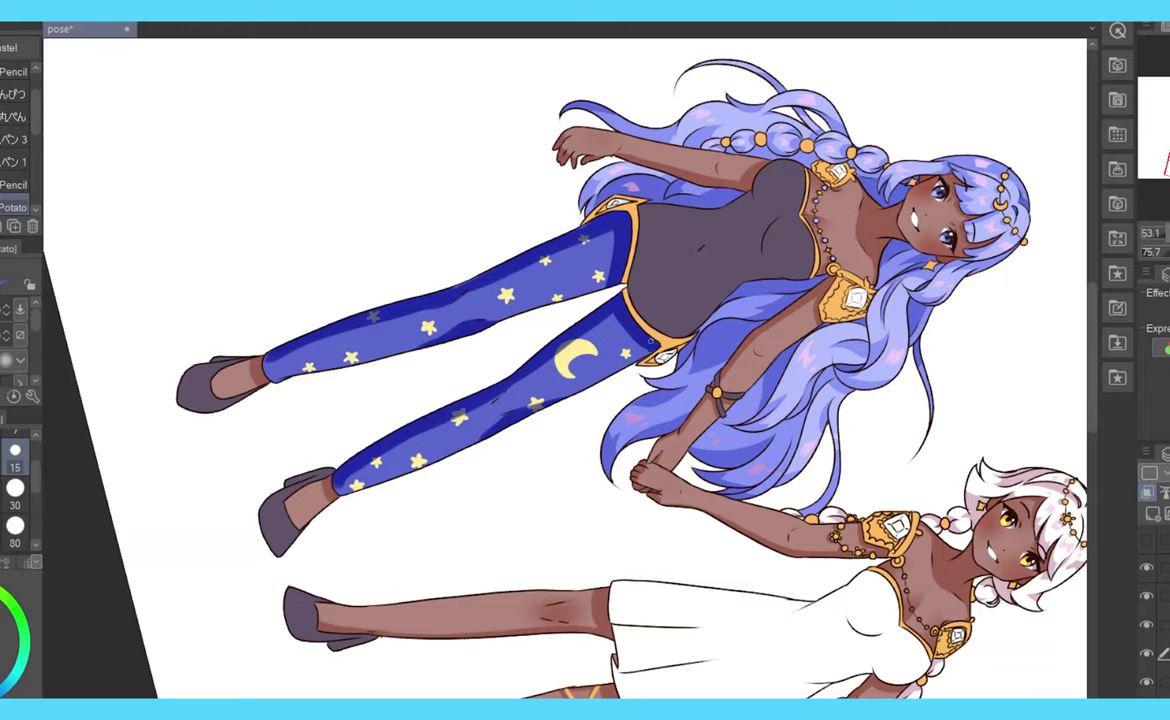
key(ctrl+@)
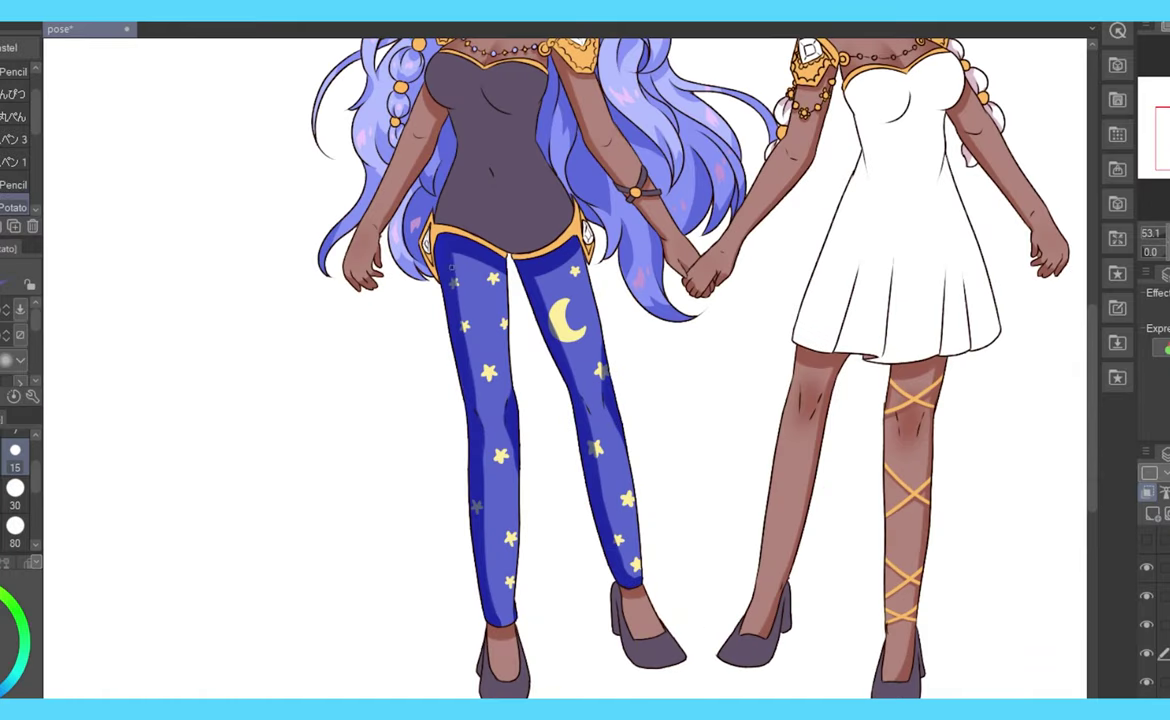
- Blend the deep blue shadows softly into the leggings on the thighs, knees and lower legs
key(j)
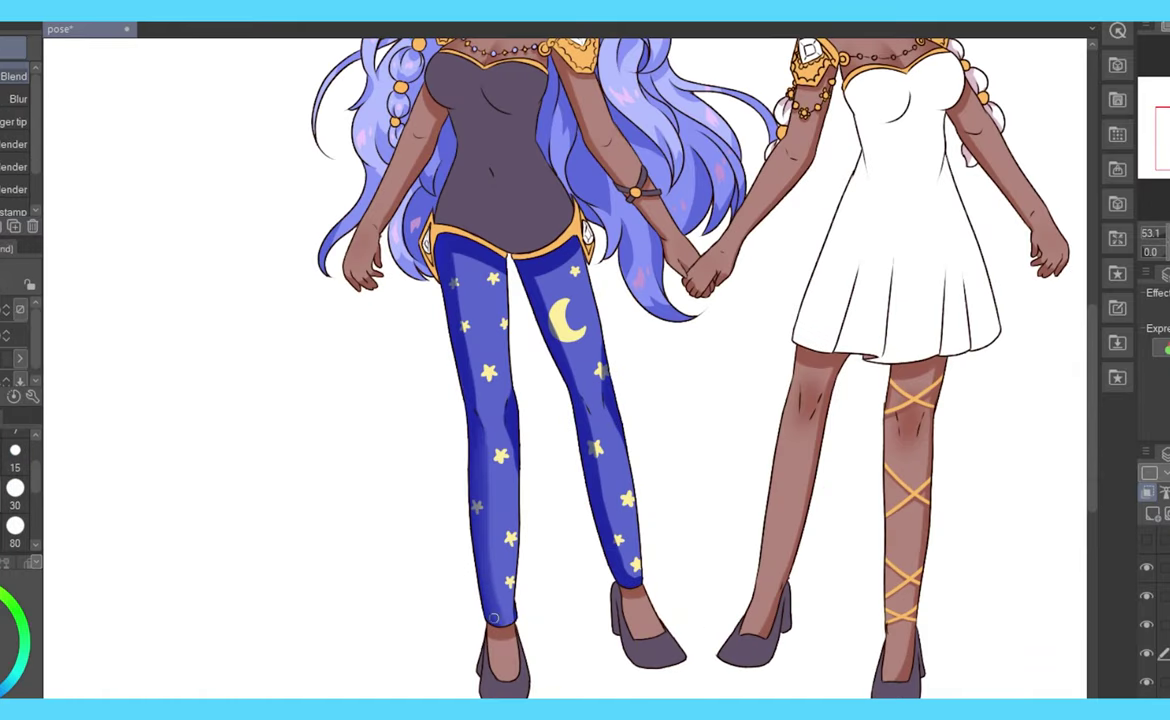
drag(420, 270, 475, 260)
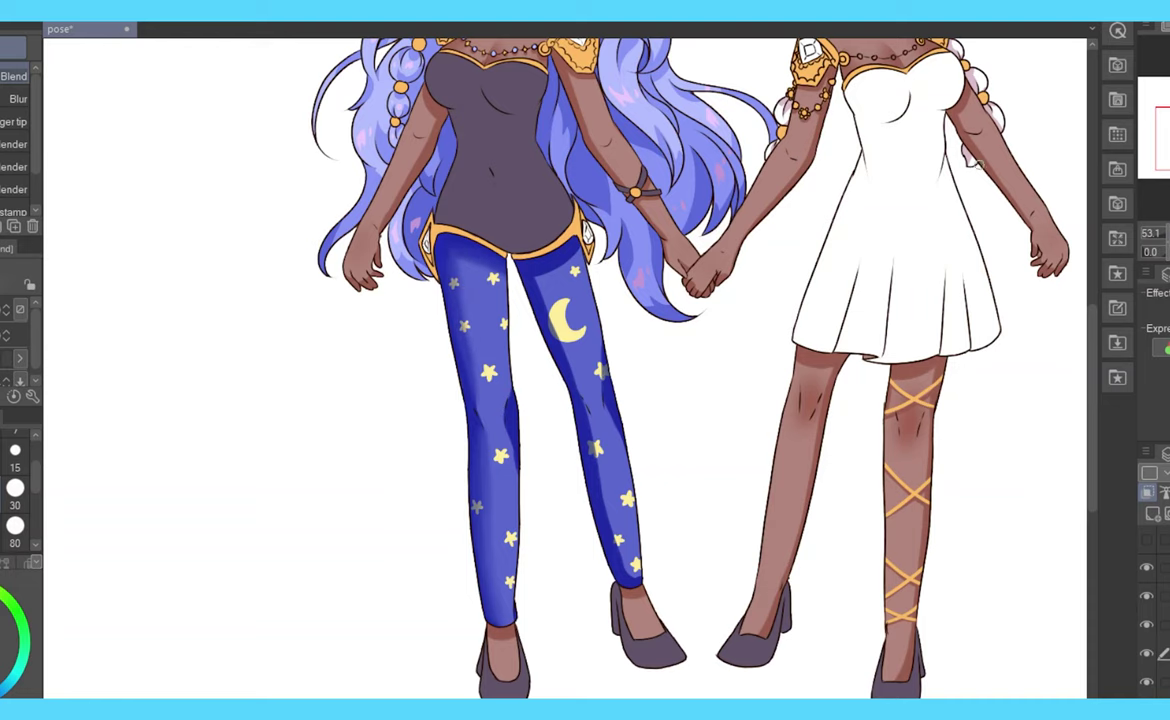
key(ctrl+minus)
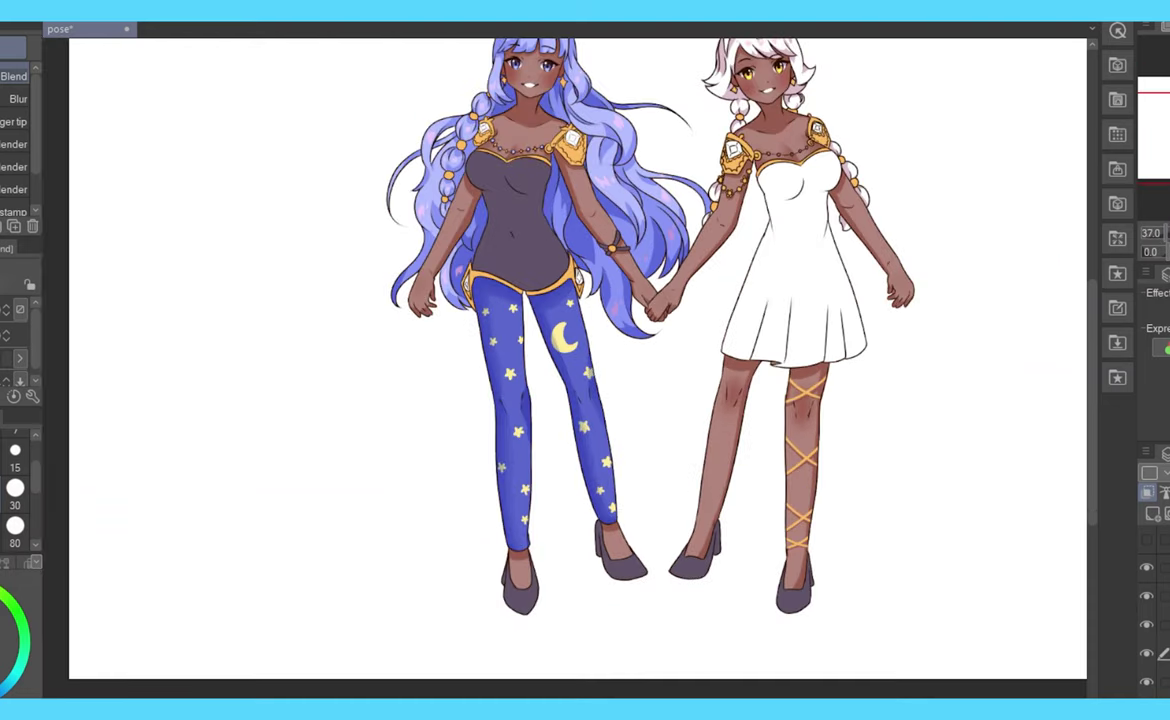
key(b)
key(ctrl+minus)
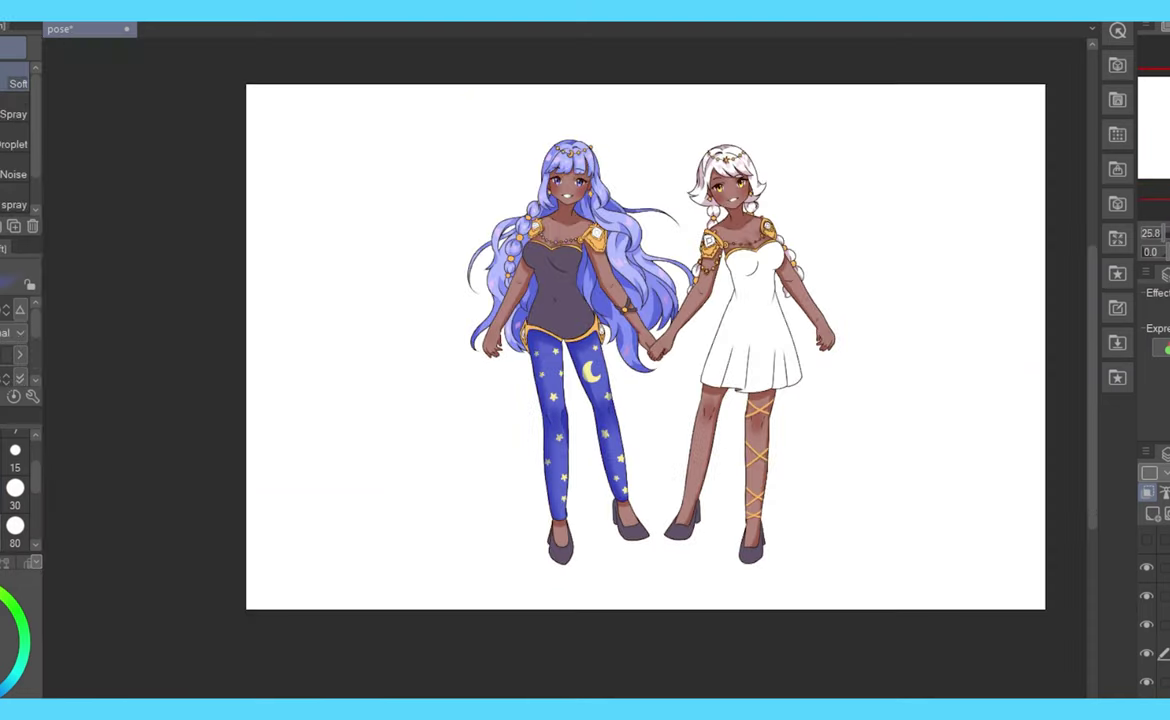
- Tint the dark iris linework of the blue-haired character's eyes blue with the soft airbrush
key(ctrl+plus)
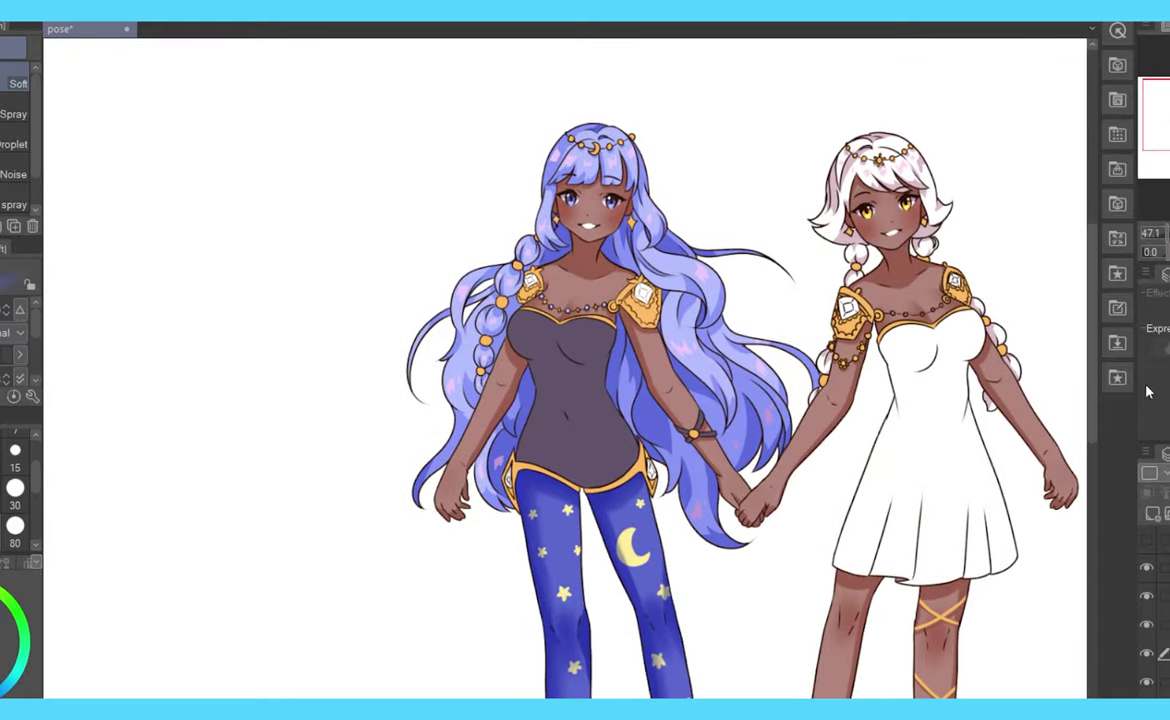
key(ctrl+plus)
key(ctrl+plus)
key(p)
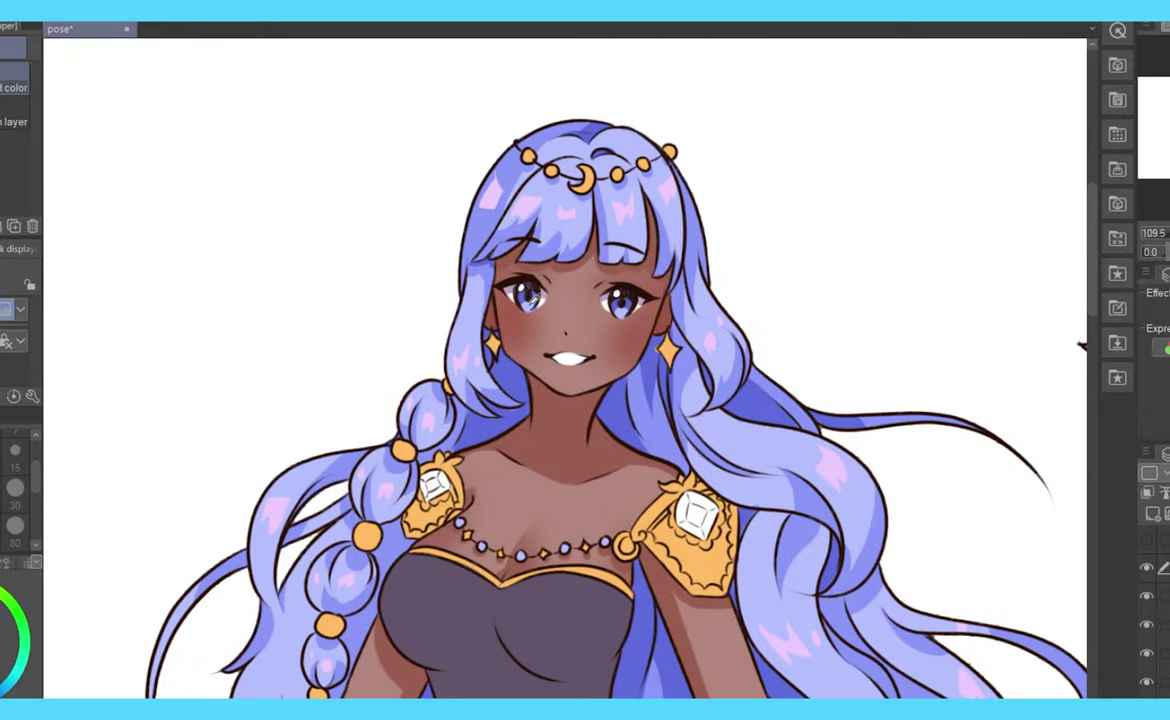
key(b)
key(b)
key(b)
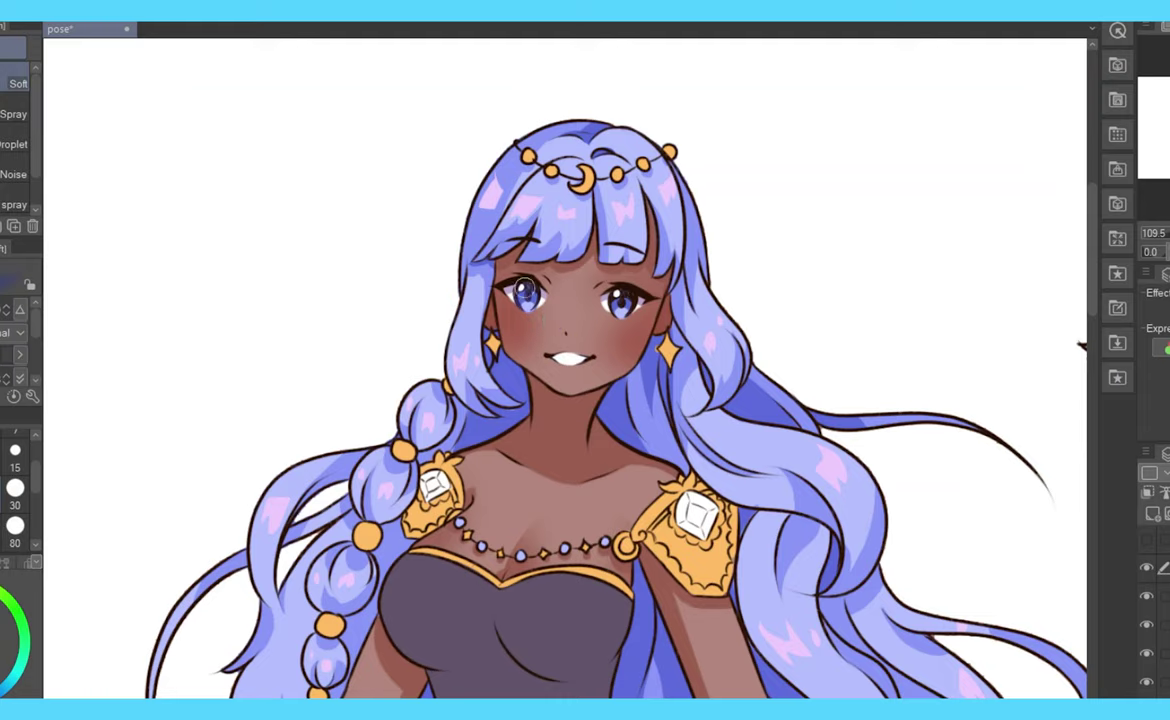
drag(636, 291, 122, 595)
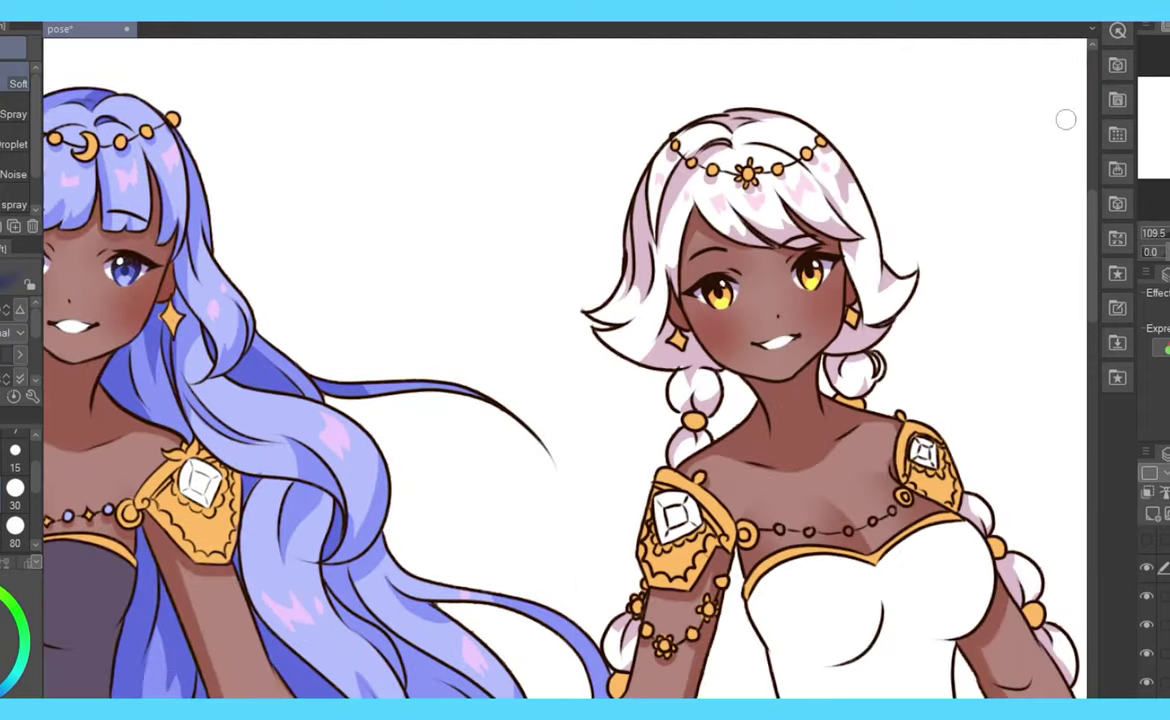
- Tint the iris linework of the white-haired character's yellow eyes reddish orange with the soft airbrush
key(p)
key(b)
scroll(1165, 215, down, 5)
key(p)
key(p)
- Recolour the outlines of the blue-haired character's locks and braid dark blue
scroll(1147, 137, up, 3)
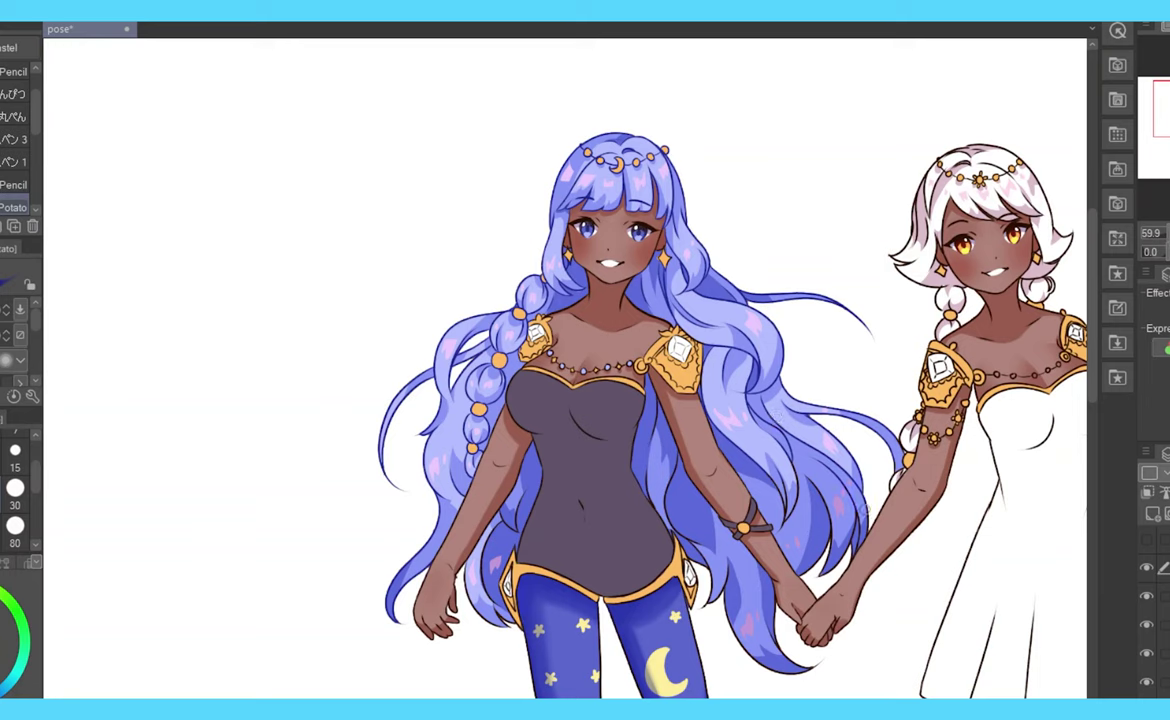
scroll(565, 367, down, 3)
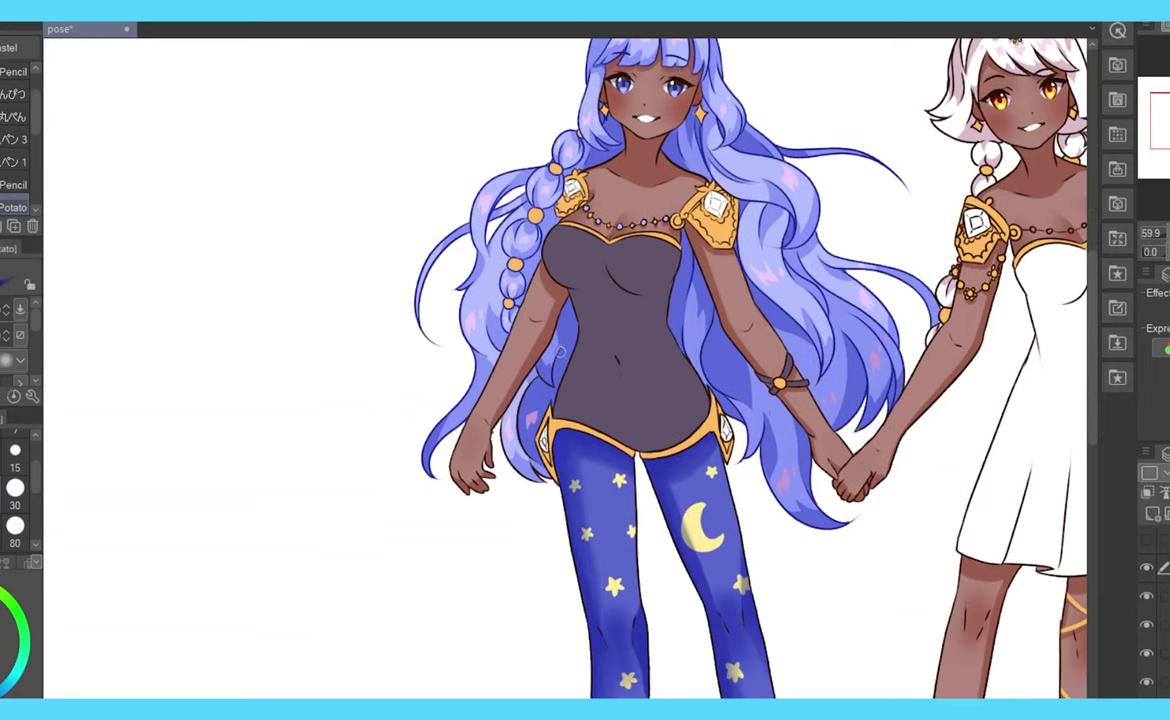
scroll(556, 352, down, 3)
scroll(975, 188, up, 3)
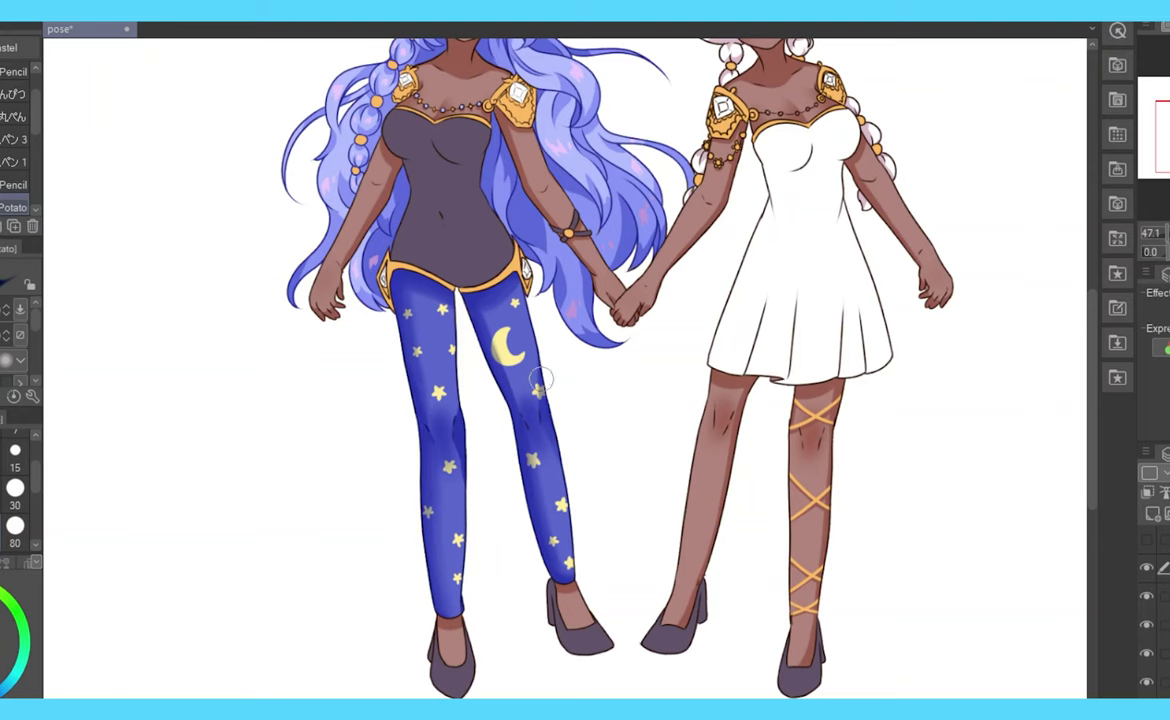
- Recolour the outlines of the white-haired character's bob and bubble braids mauve
scroll(411, 385, up, 3)
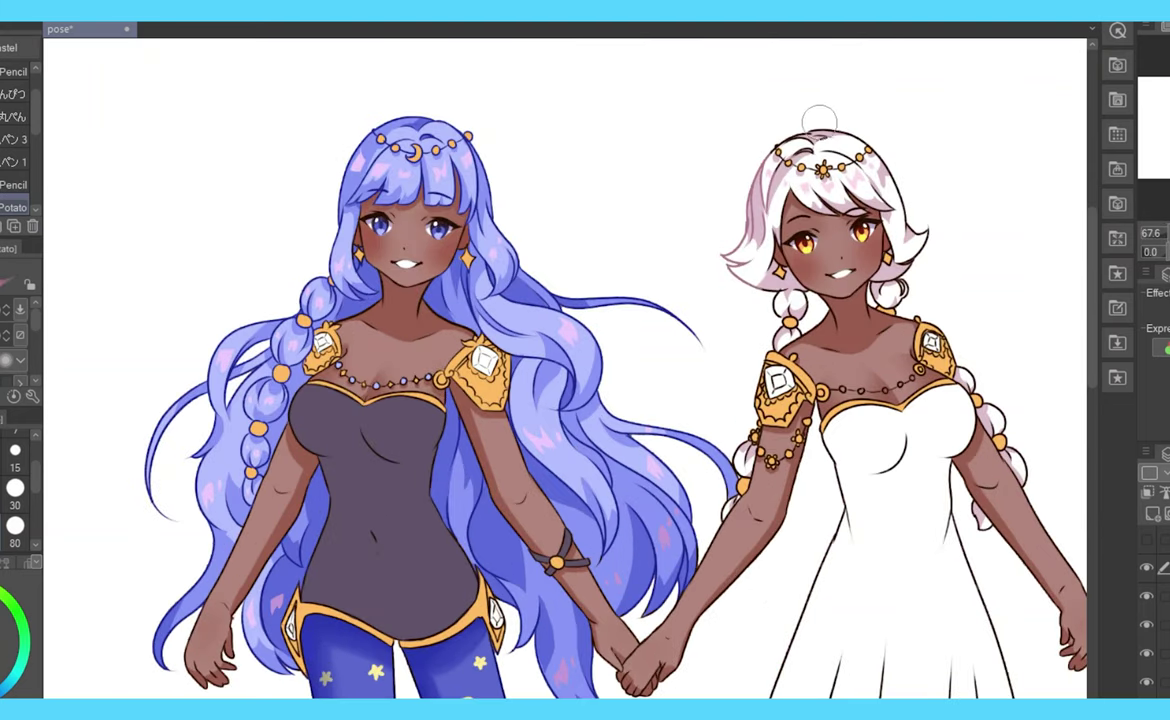
drag(920, 218, 787, 274)
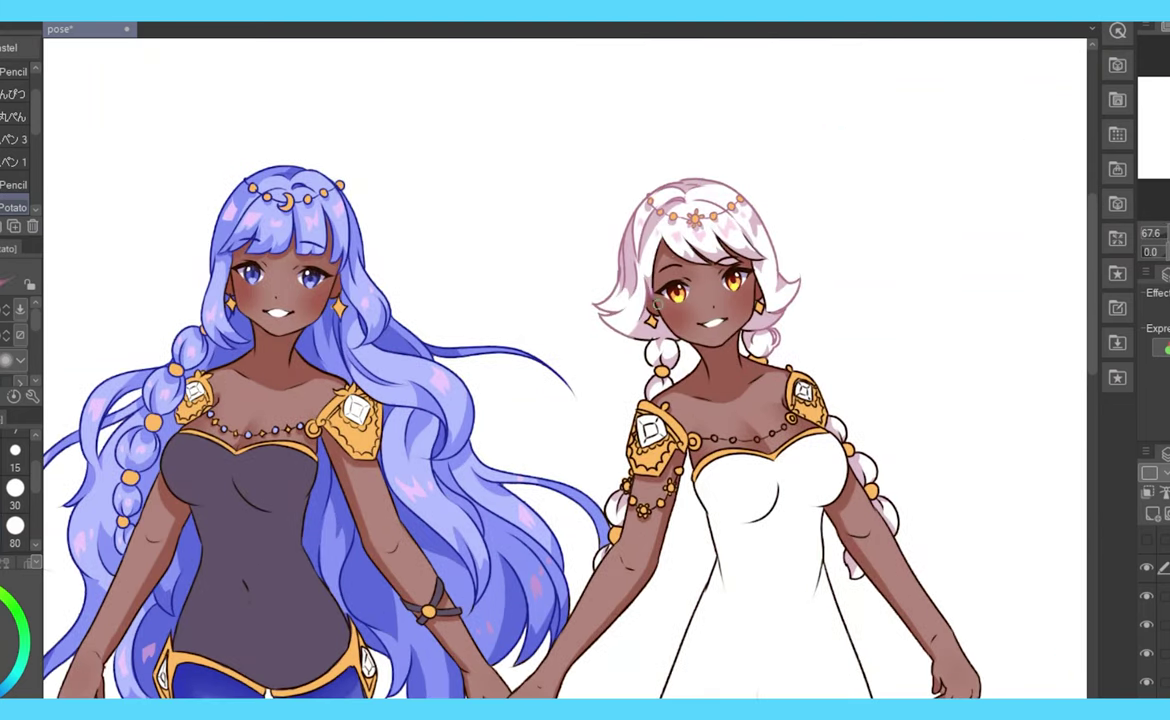
scroll(610, 330, down, 4)
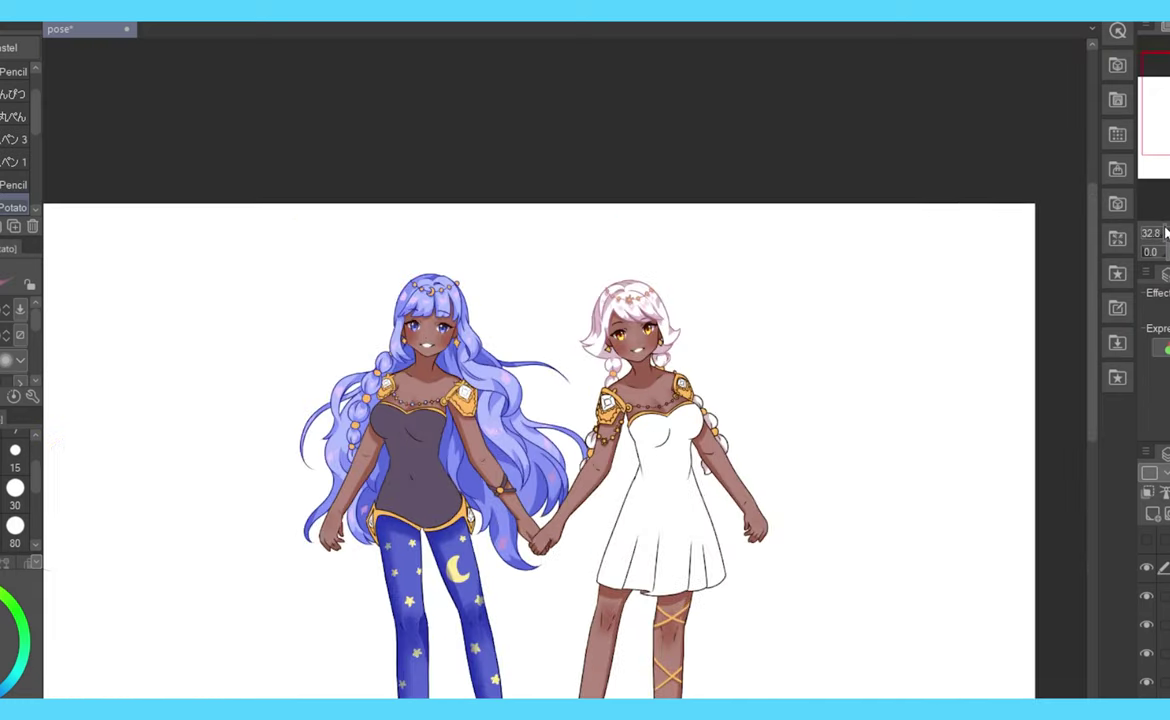
scroll(610, 330, up, 5)
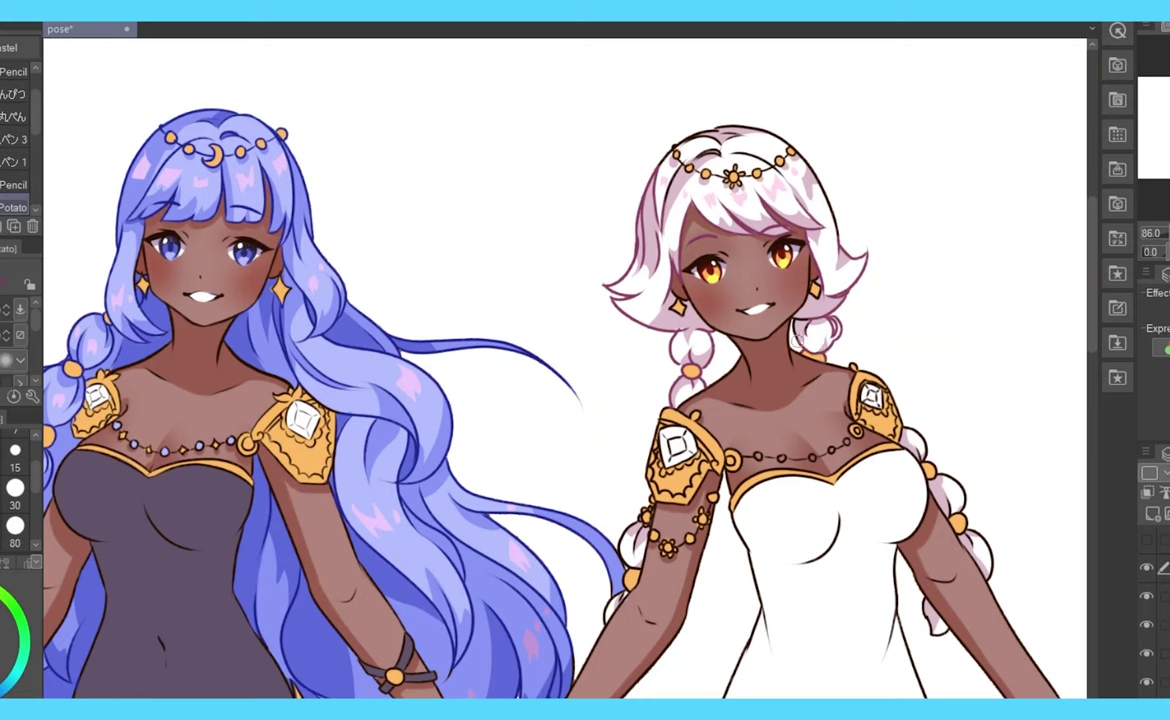
scroll(600, 360, down, 4)
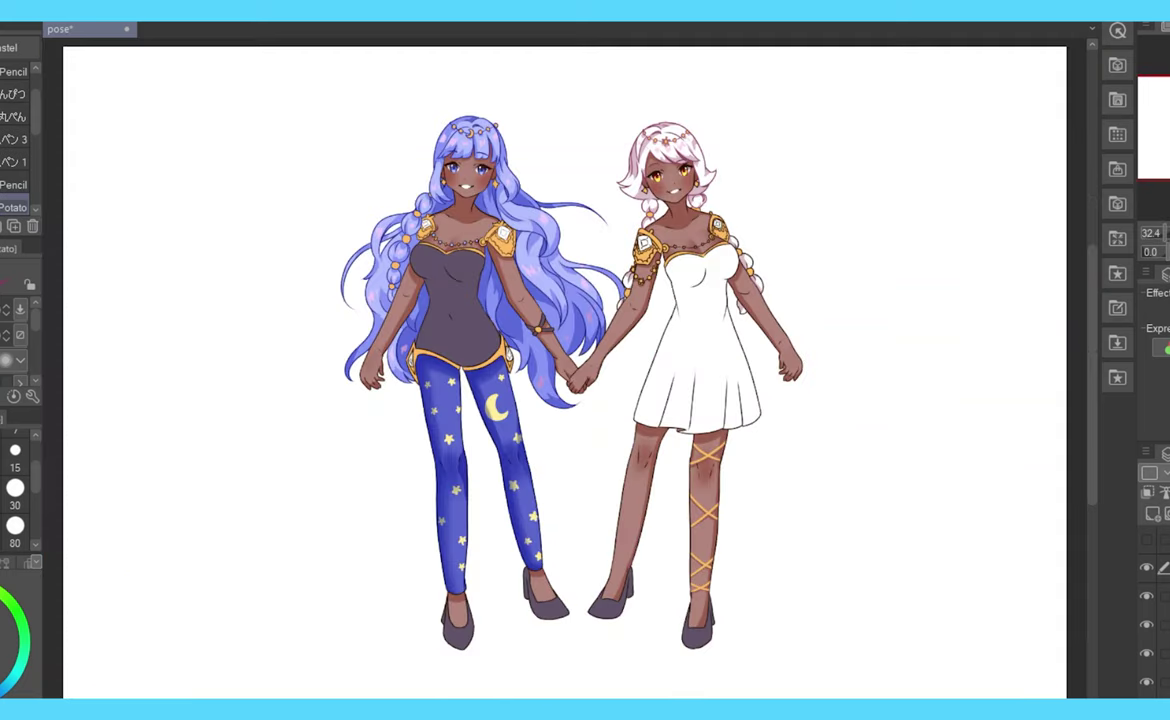
scroll(600, 360, up, 3)
scroll(585, 360, up, 2)
scroll(585, 360, up, 2)
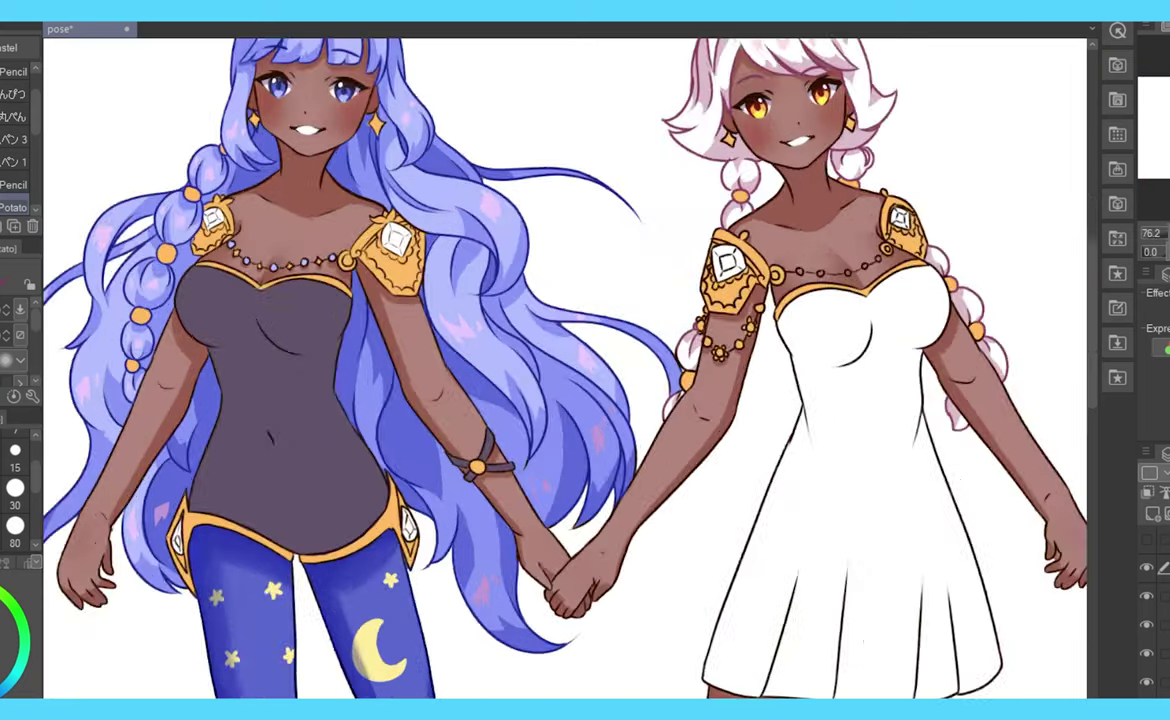
- Recolour the lash line of the white-haired character's left-hand eye white
key(minus)
key(minus)
key(minus)
key(minus)
key(ctrl+0)
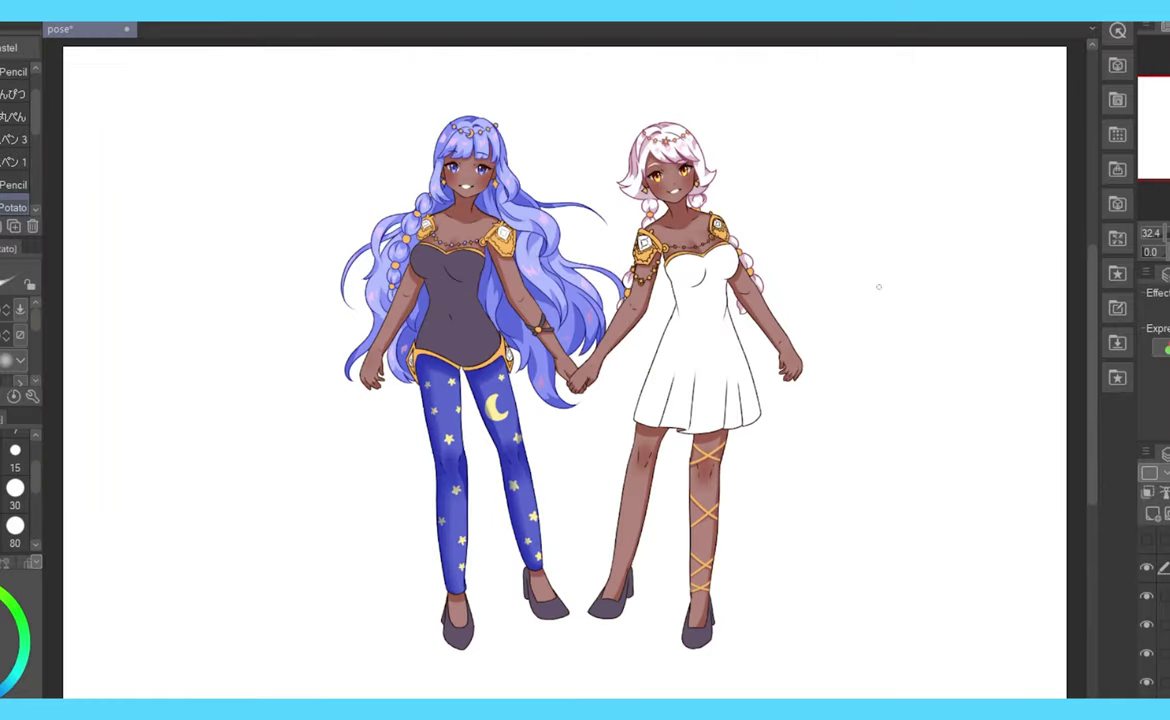
scroll(585, 360, up, 3)
scroll(585, 360, up, 2)
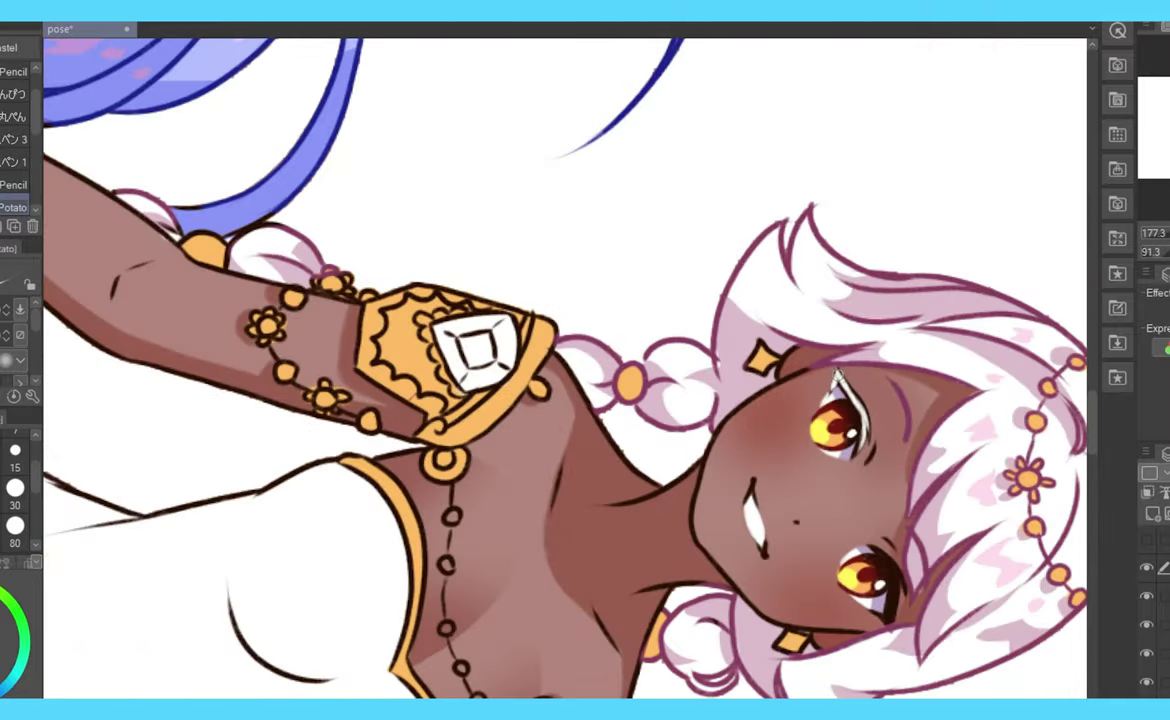
key(minus)
key(minus)
key(minus)
key(minus)
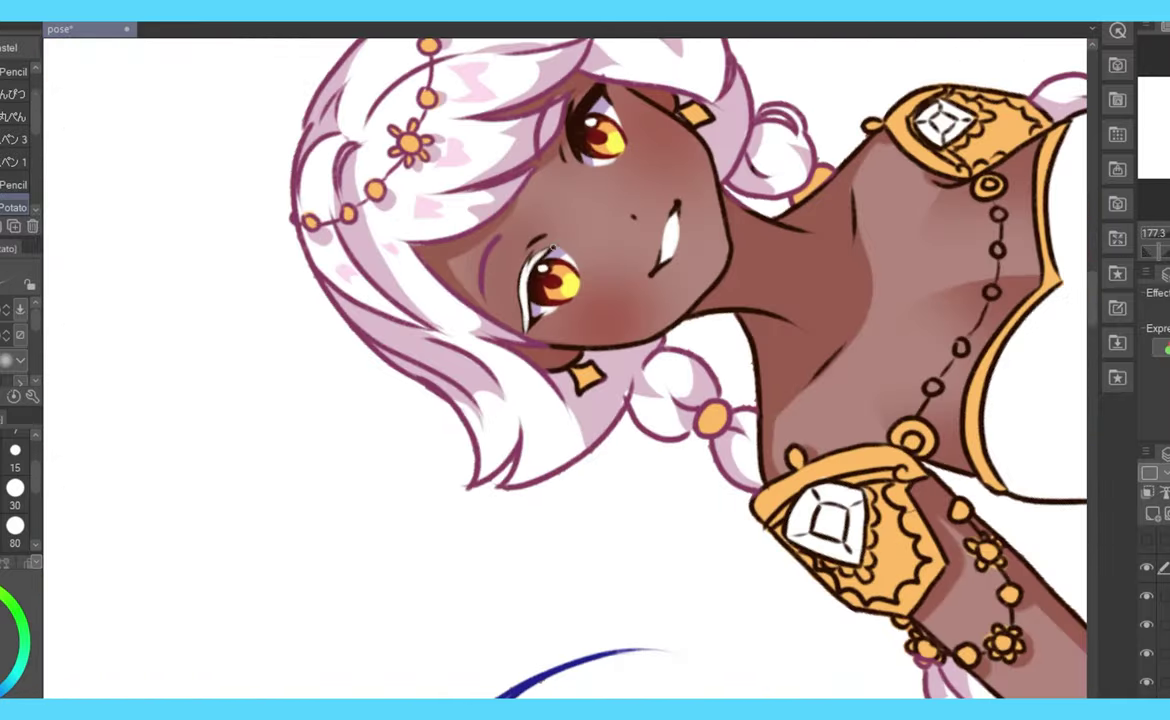
- Recolour the lash line of the white-haired character's right-hand eye white and check the whole drawing
drag(571, 140, 596, 91)
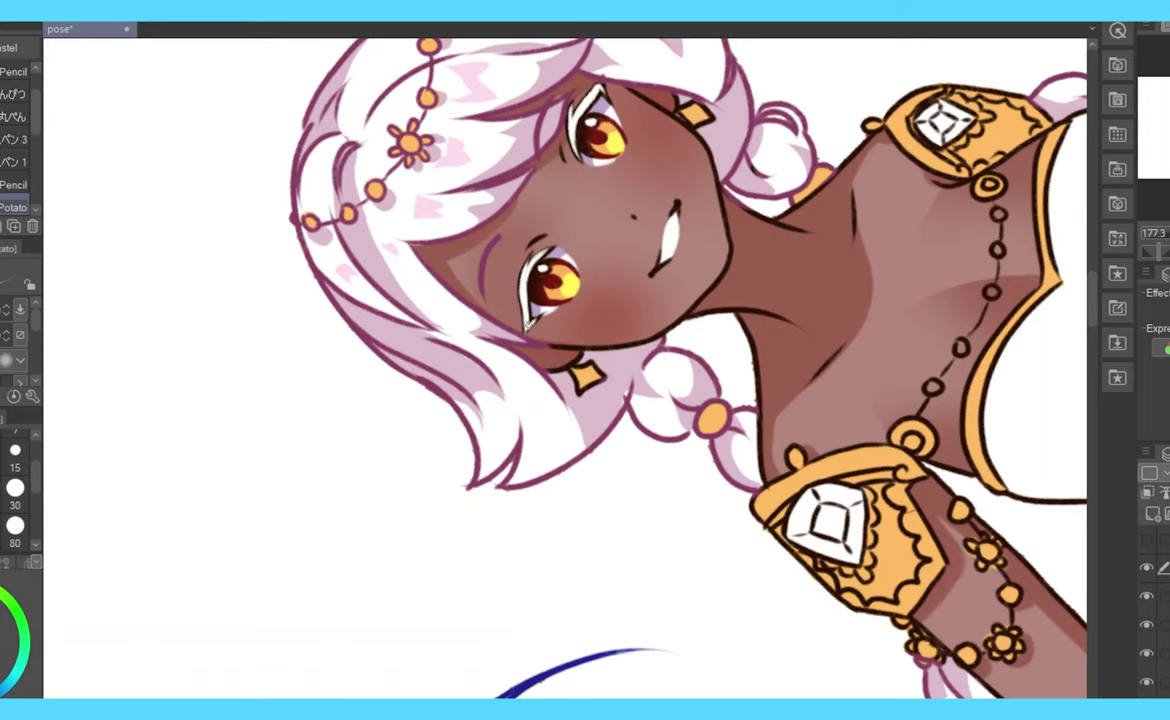
key(ctrl+0)
scroll(585, 365, up, 4)
scroll(585, 365, up, 2)
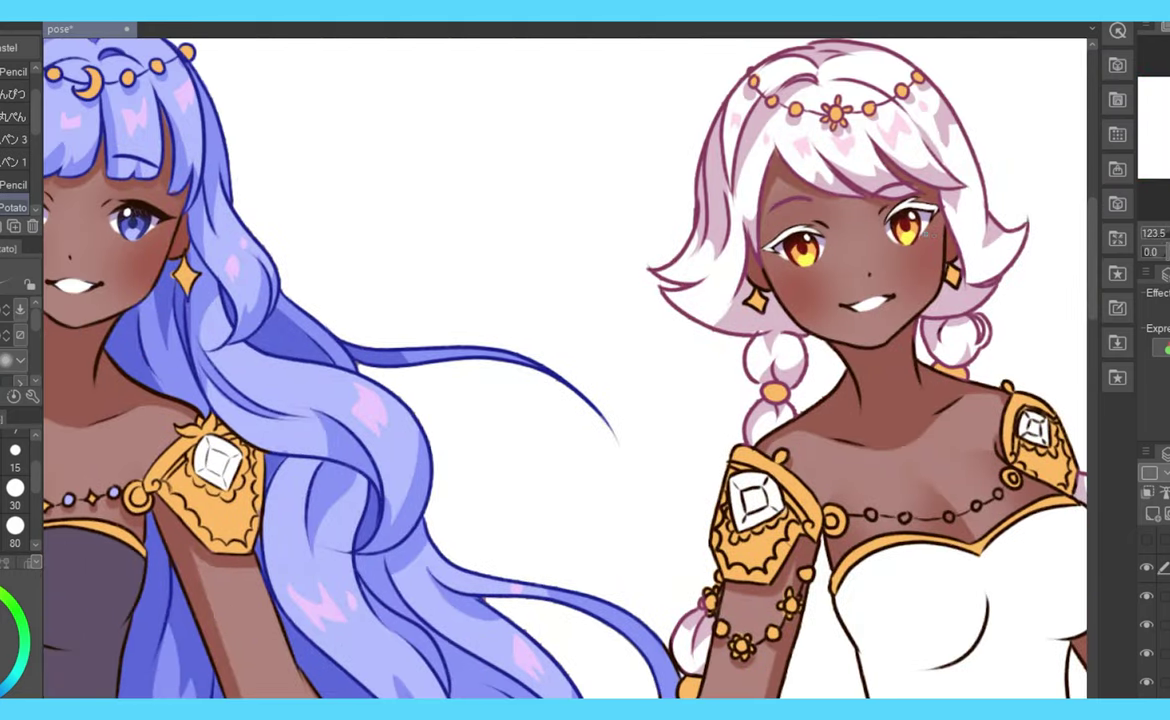
key(ctrl+0)
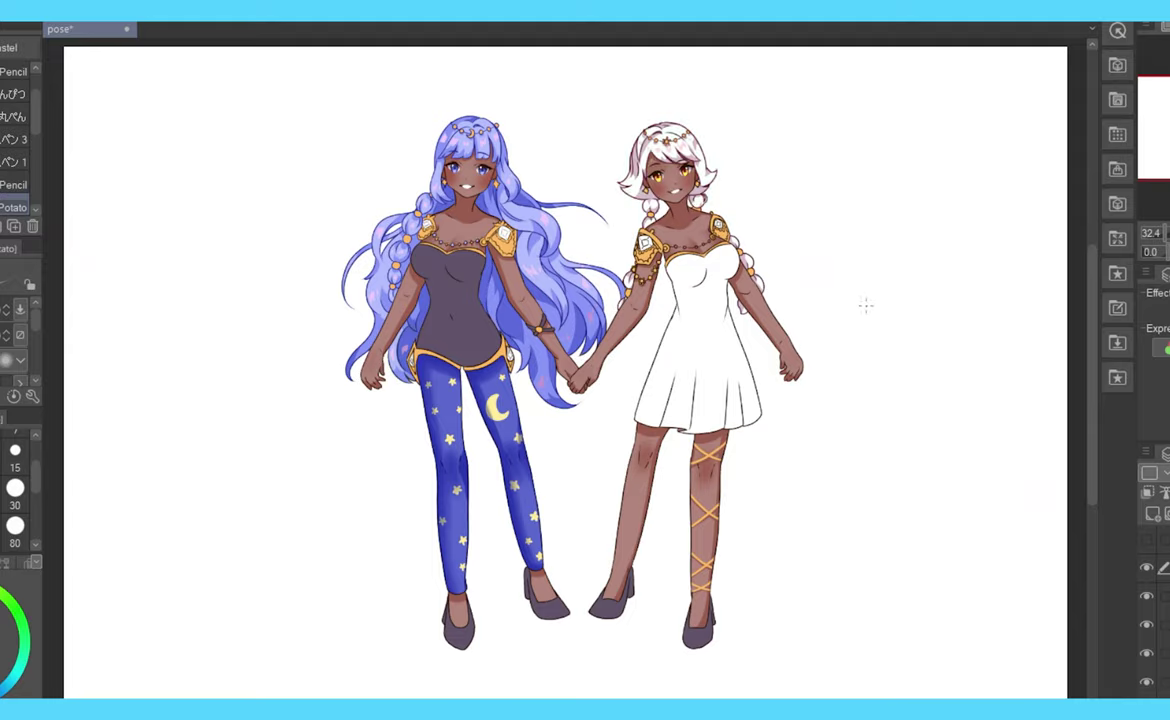
- Darken the outlines of the white-haired character's hair to a reddish brown
scroll(529, 134, up, 3)
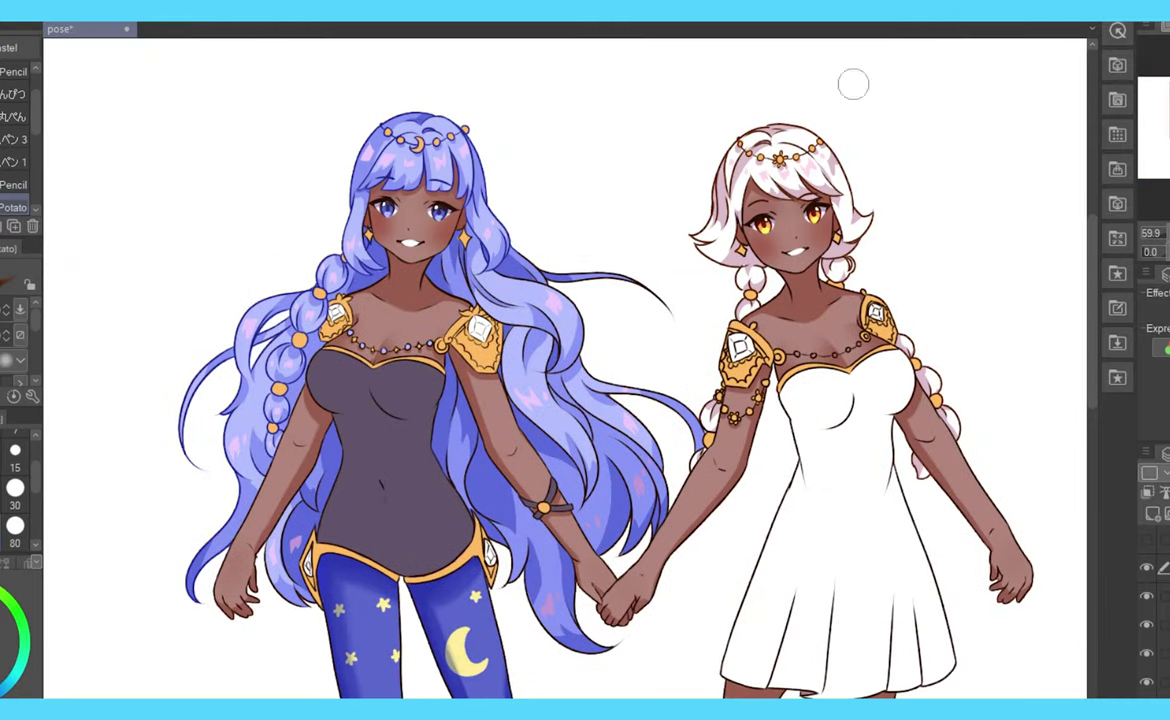
drag(867, 116, 904, 91)
key(ctrl+0)
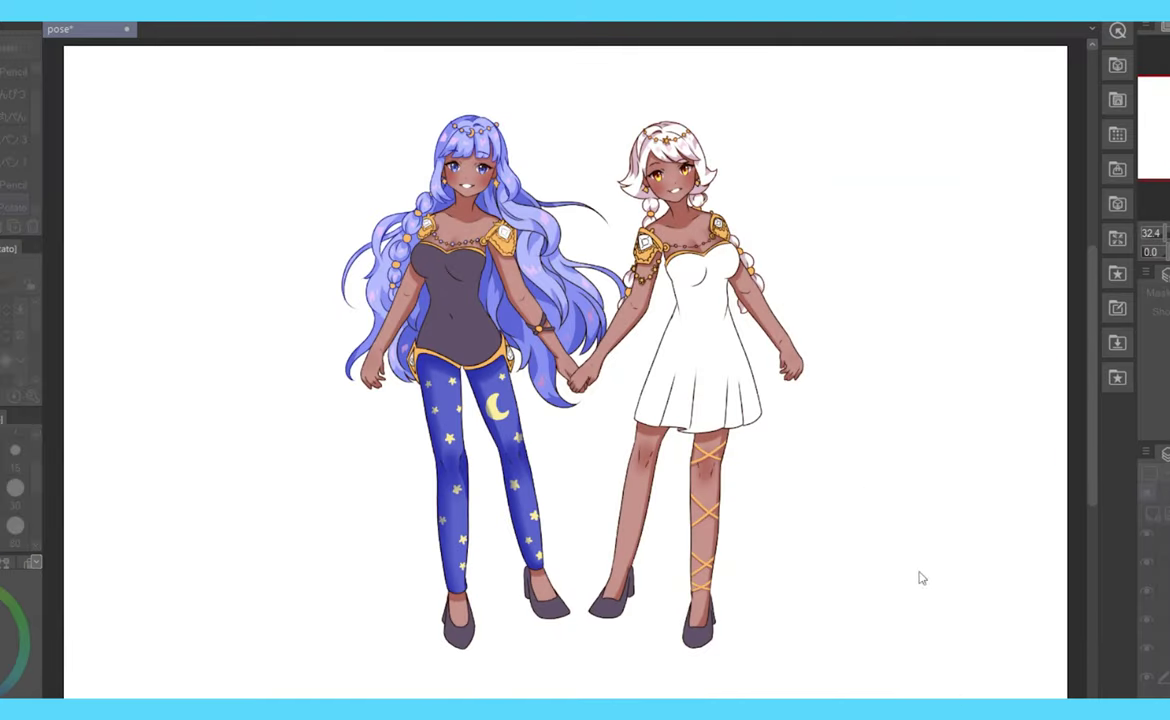
- Shade the gold braid beads, neckline trim and hip trim of the blue-haired character in dark orange
key(h)
key(h)
key(ctrl+plus)
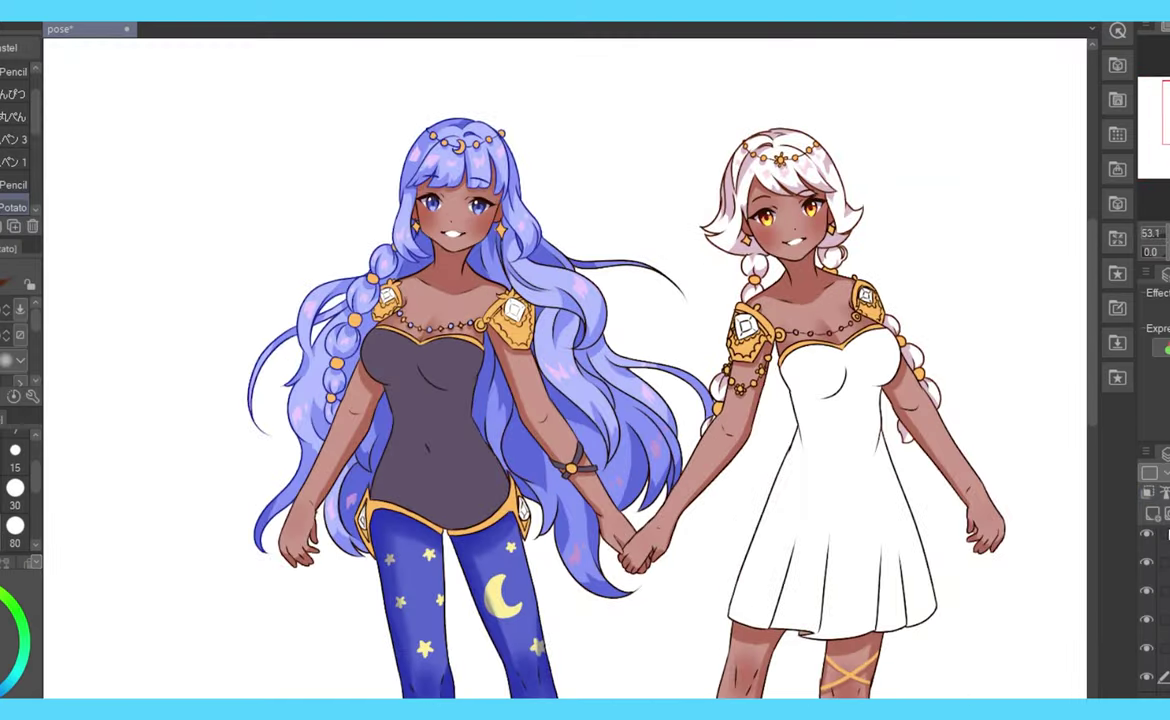
click(1150, 658)
key(g)
drag(180, 213, 293, 218)
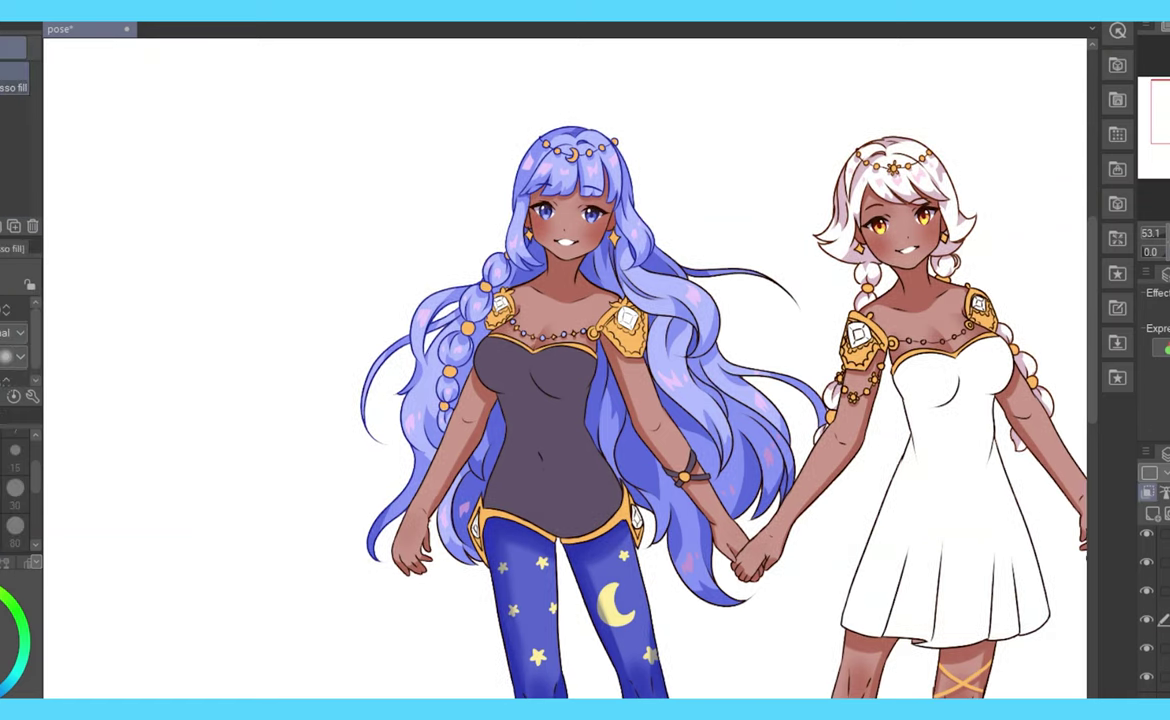
key(v)
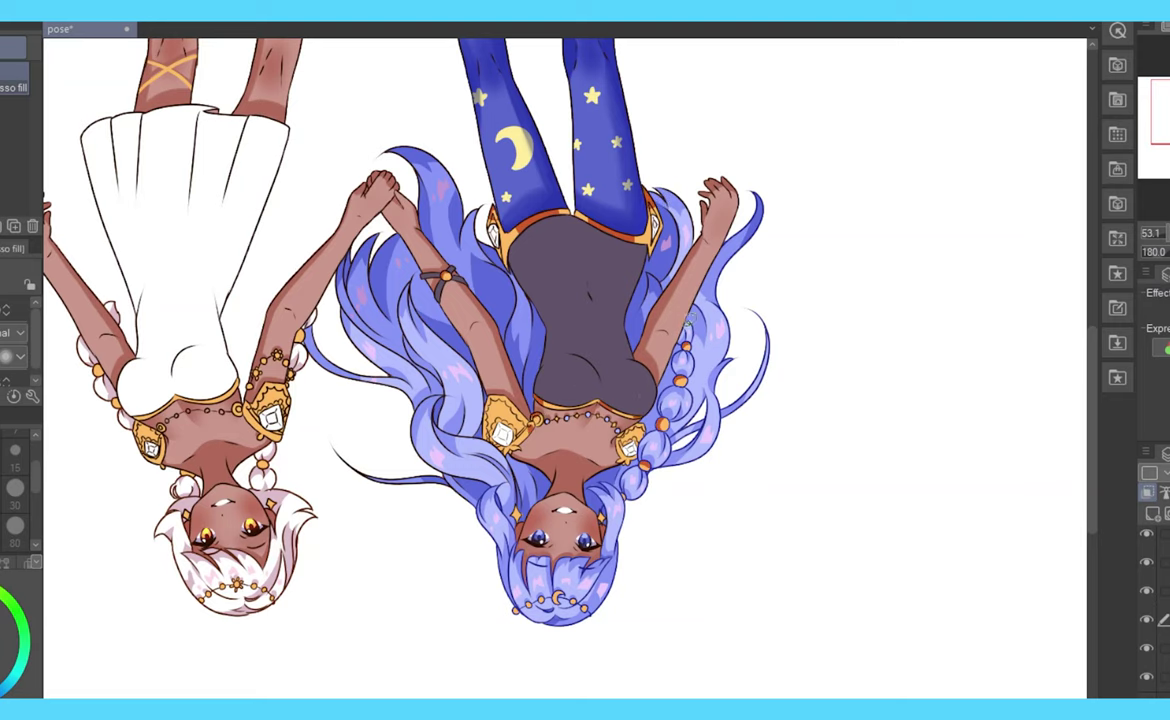
key(v)
scroll(584, 377, up, 3)
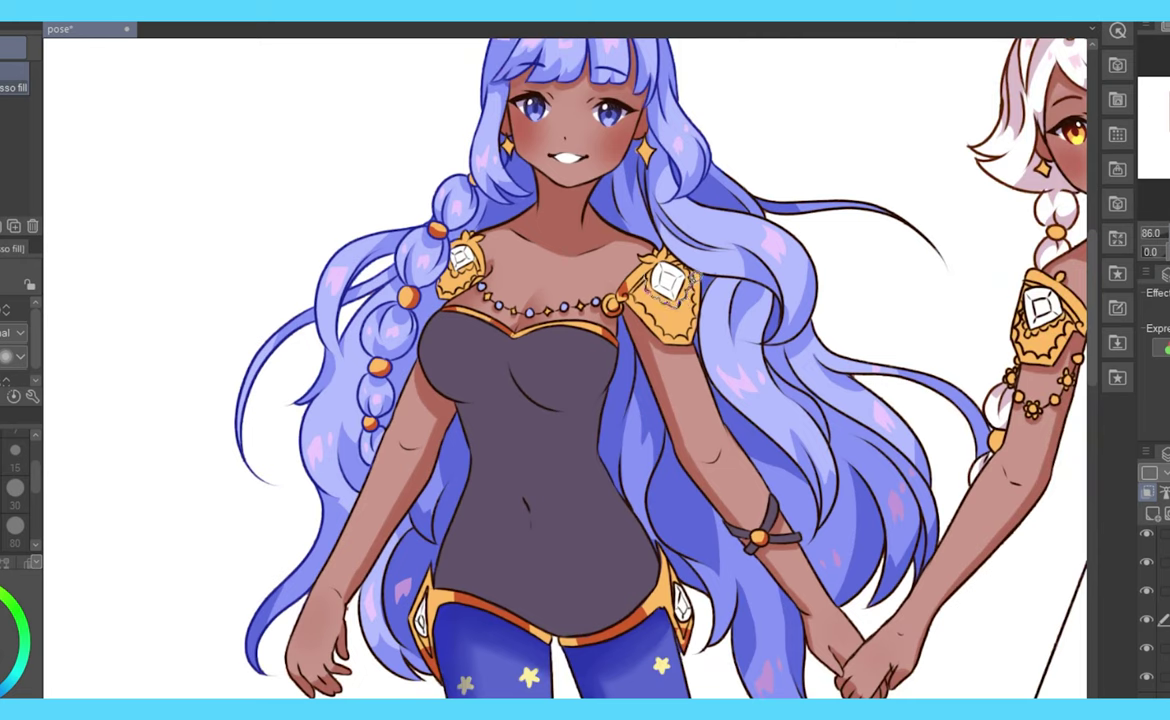
- Shade both gold shoulder ornaments of the blue-haired character in dark orange below the gems and along the edges
drag(655, 288, 650, 283)
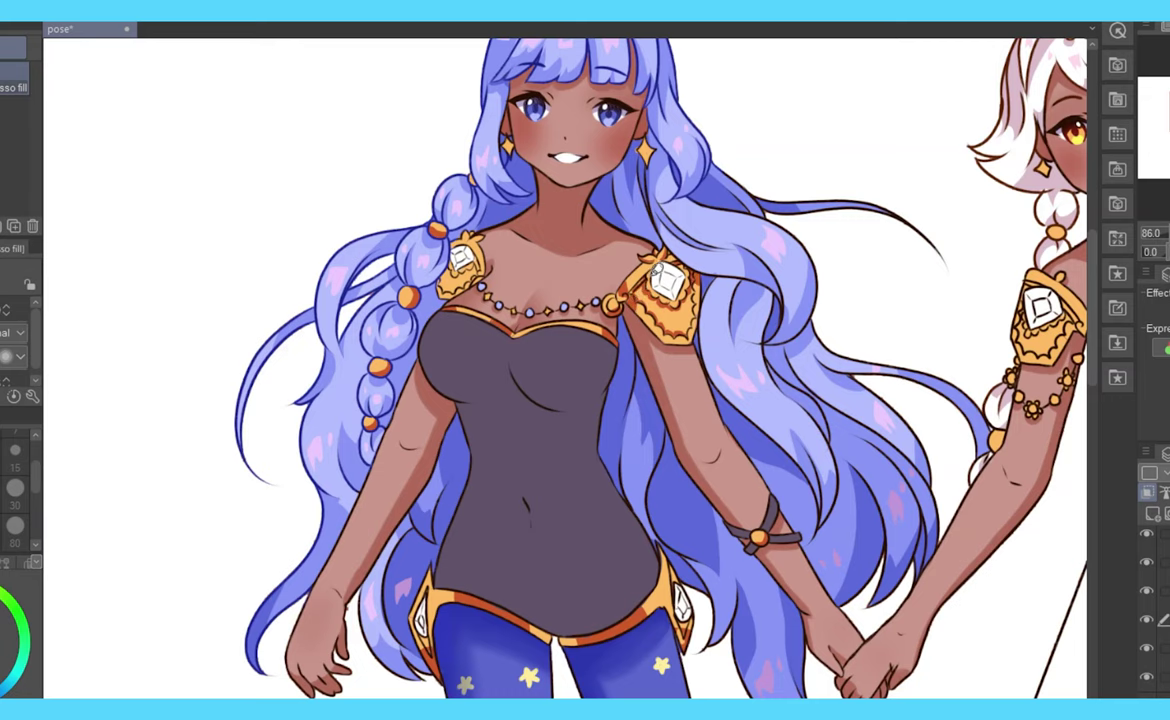
scroll(565, 368, up, 3)
scroll(565, 368, down, 4)
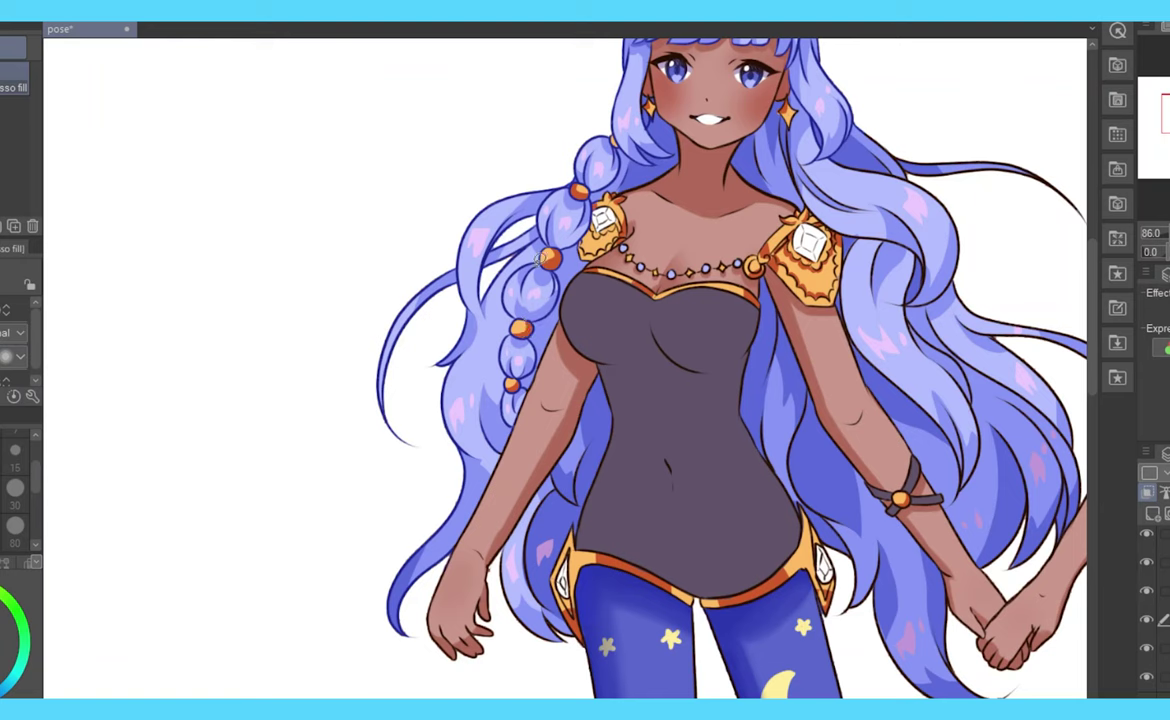
- Shade the white-haired character's shoulder ornaments, neckline trim and braid beads in dark orange
scroll(550, 218, down, 5)
scroll(600, 300, up, 6)
scroll(600, 300, right, 3)
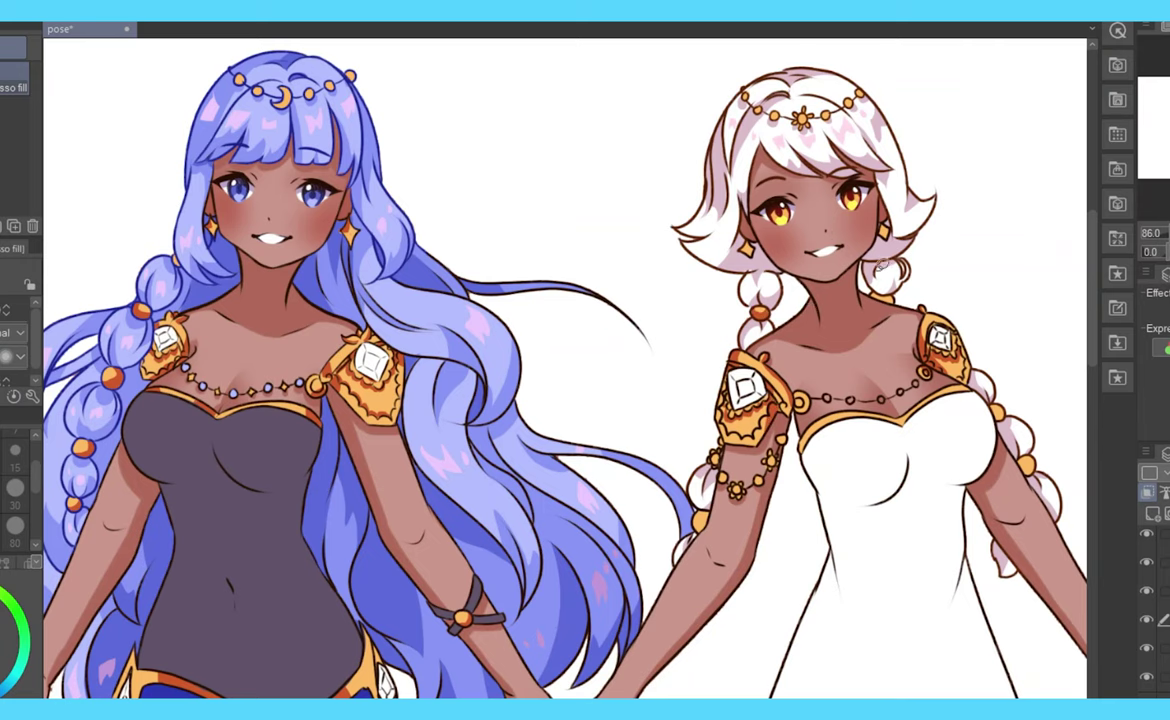
scroll(752, 240, down, 4)
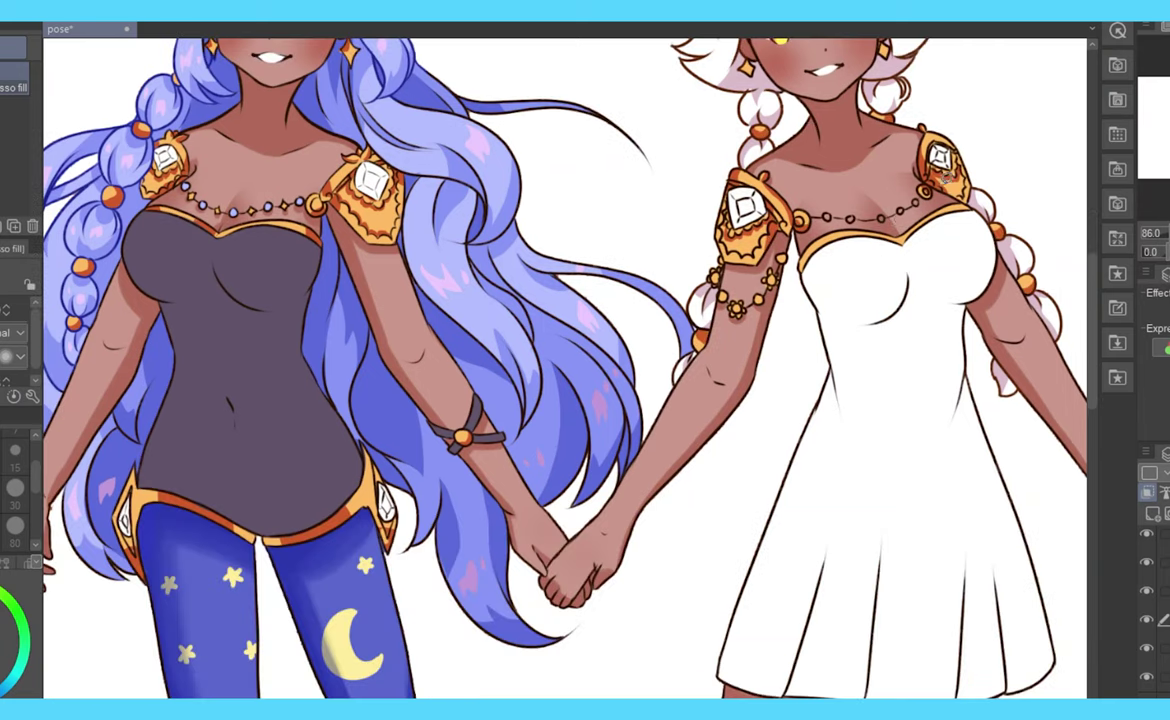
key(ctrl+0)
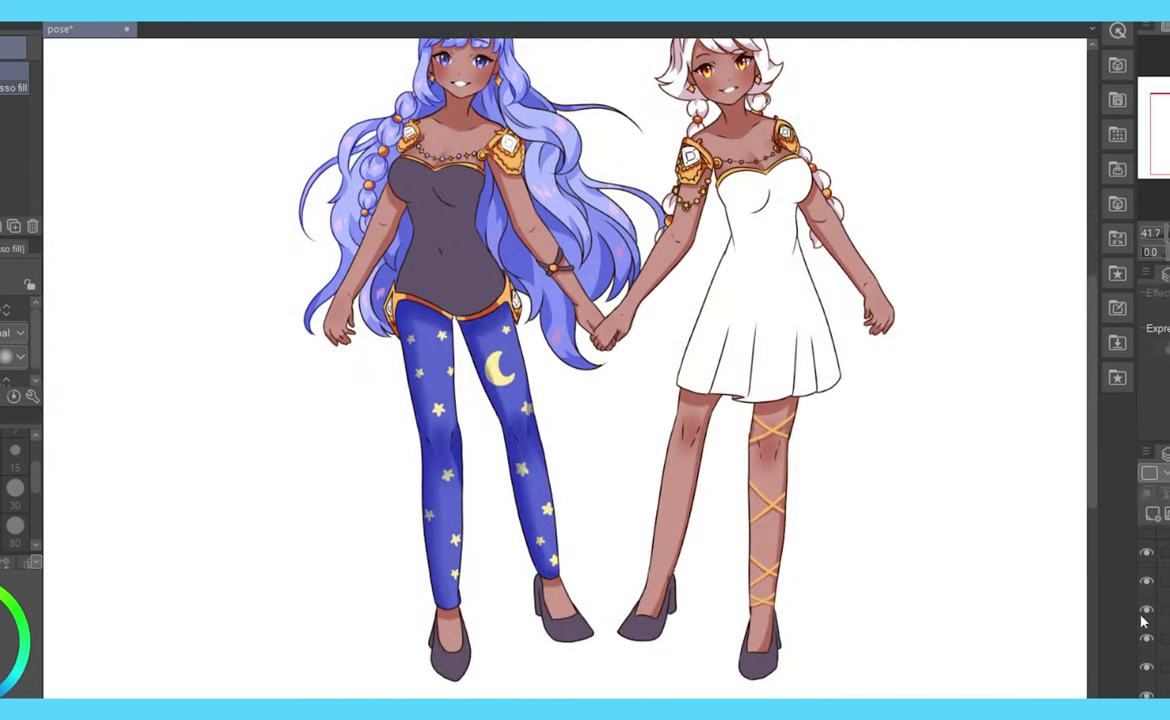
scroll(591, 58, up, 2)
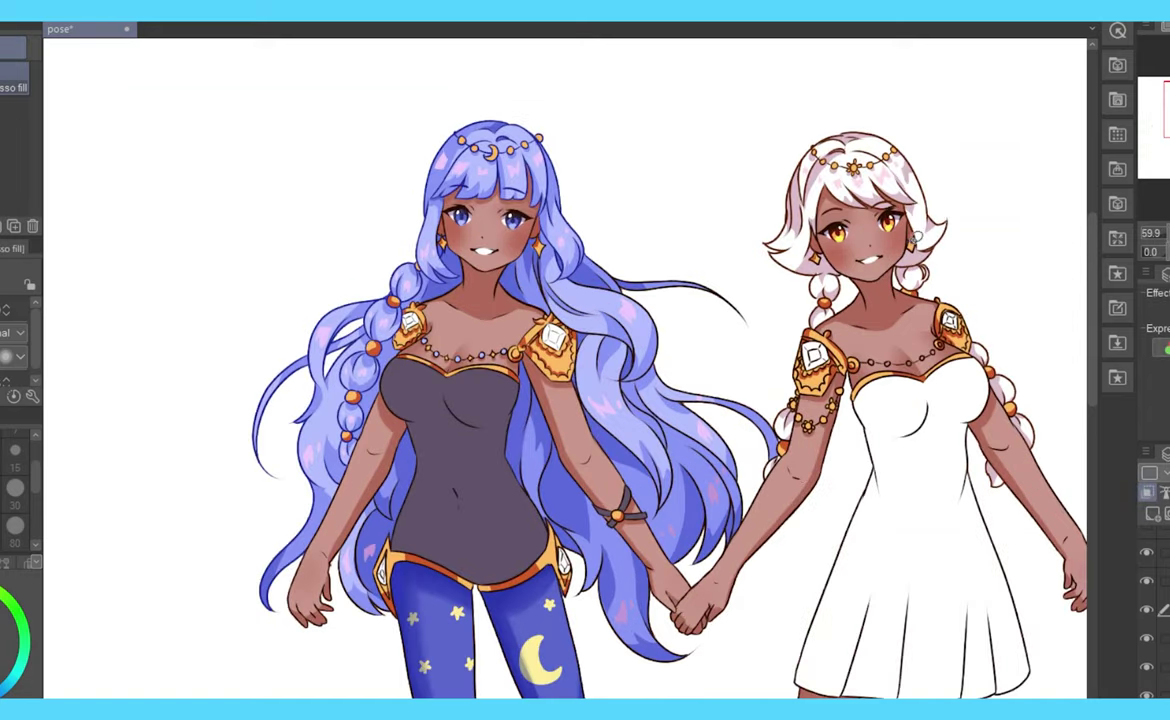
- Shade the crossed leg straps, earrings and circlet flower of the white-haired character in dark orange
scroll(1004, 185, down, 5)
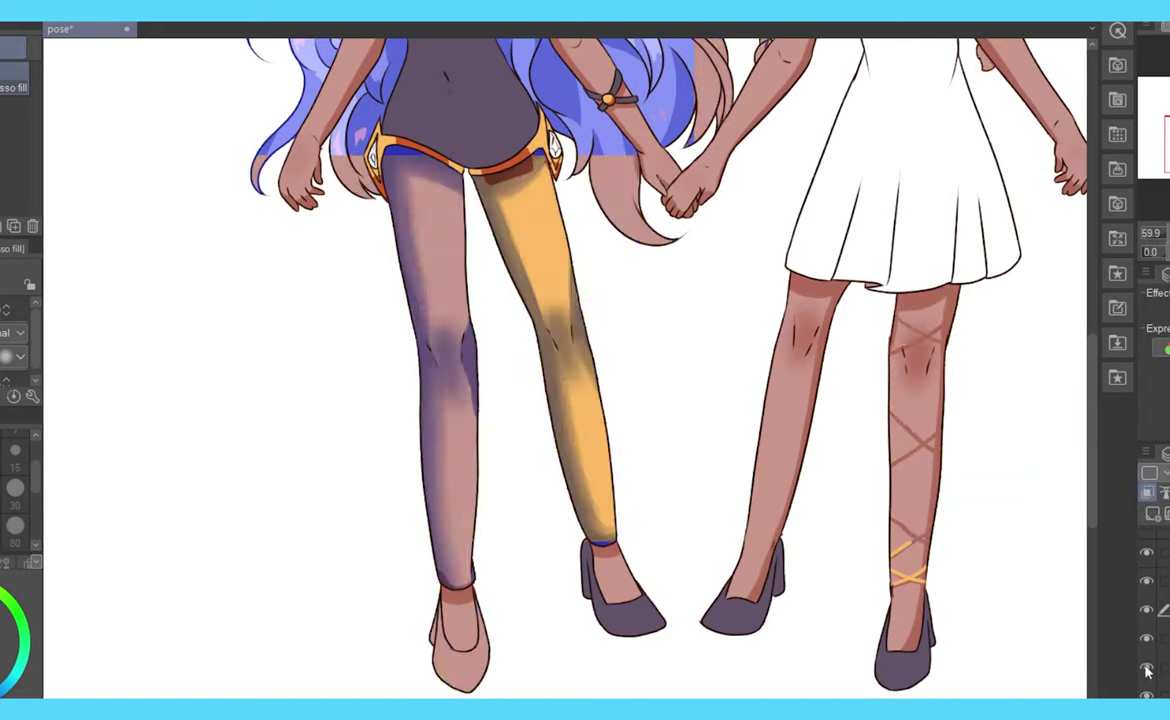
scroll(590, 370, up, 2)
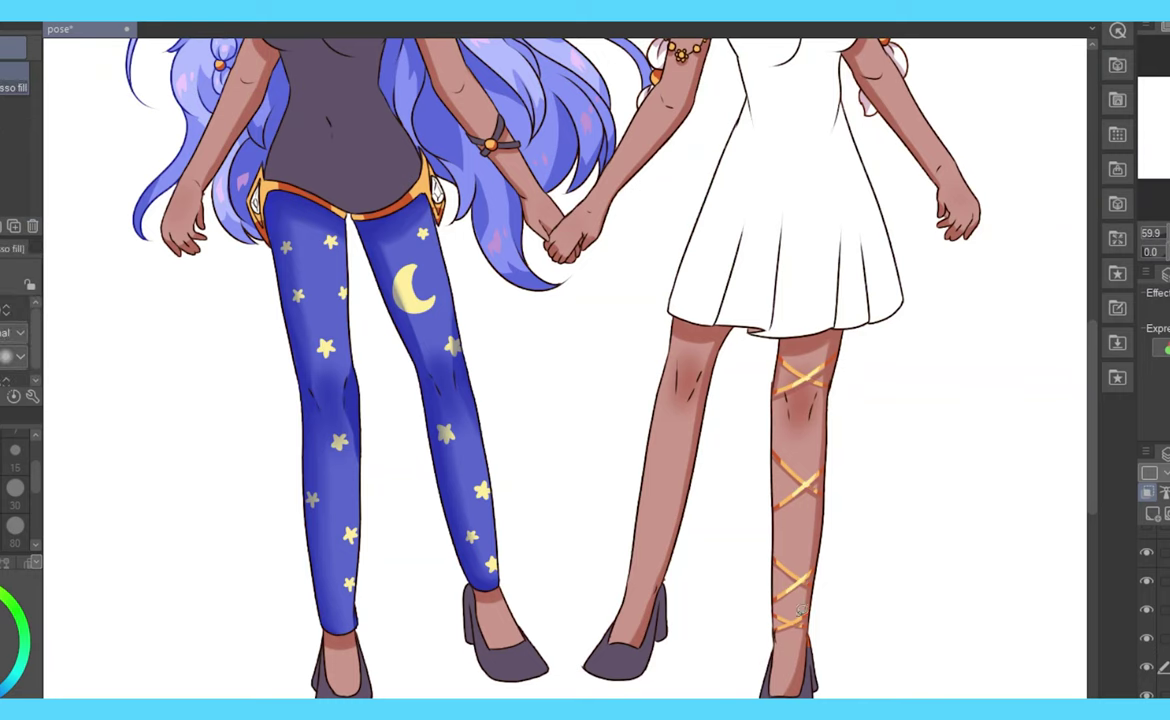
scroll(803, 603, down, 3)
scroll(803, 603, up, 2)
scroll(590, 370, up, 5)
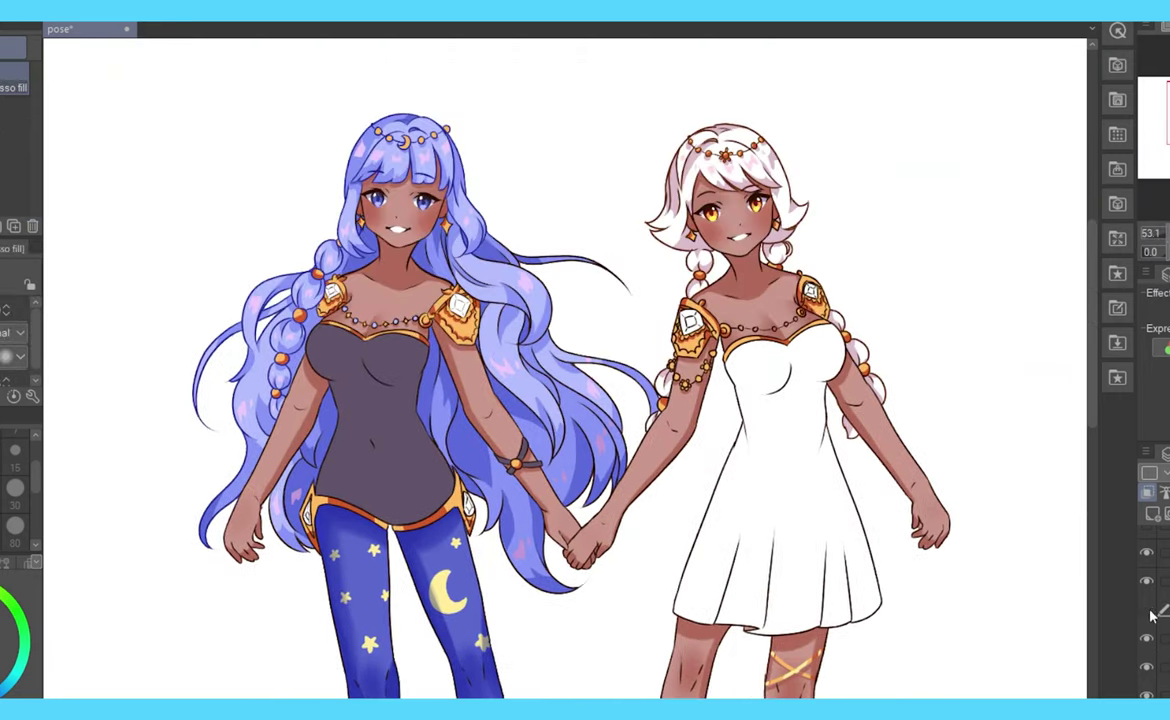
- Paint pale yellow highlights on the white-haired character's shoulder ornaments, neckline trim and braid beads
key(p)
scroll(863, 113, up, 3)
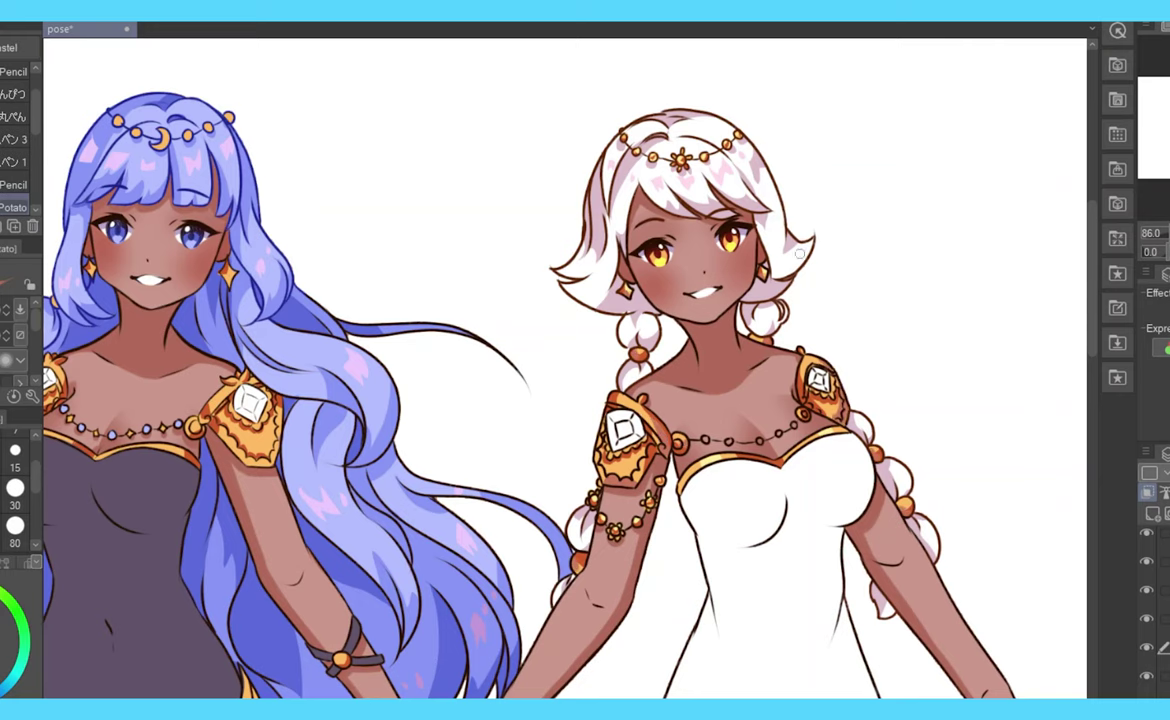
drag(565, 400, 615, 290)
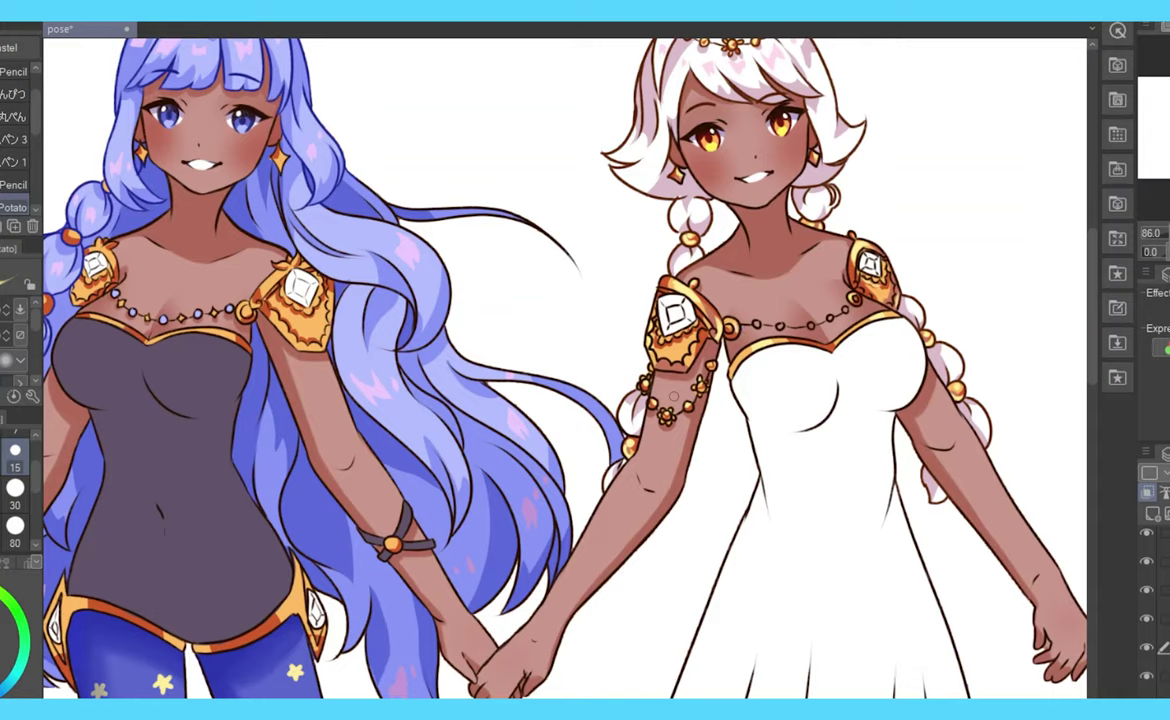
- Paint pale highlights on the blue-haired character's beads, shoulder ornaments, hip trim and bracelet, and shade her circlet dark orange
scroll(673, 395, down, 5)
scroll(780, 326, up, 5)
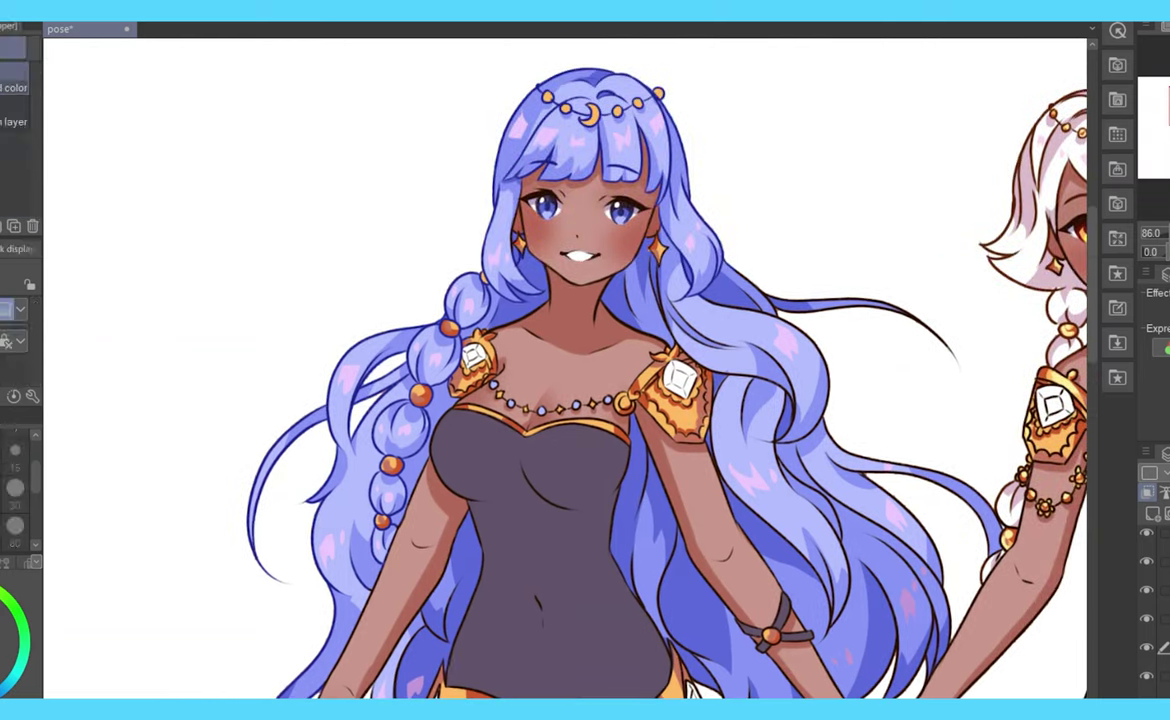
key(p)
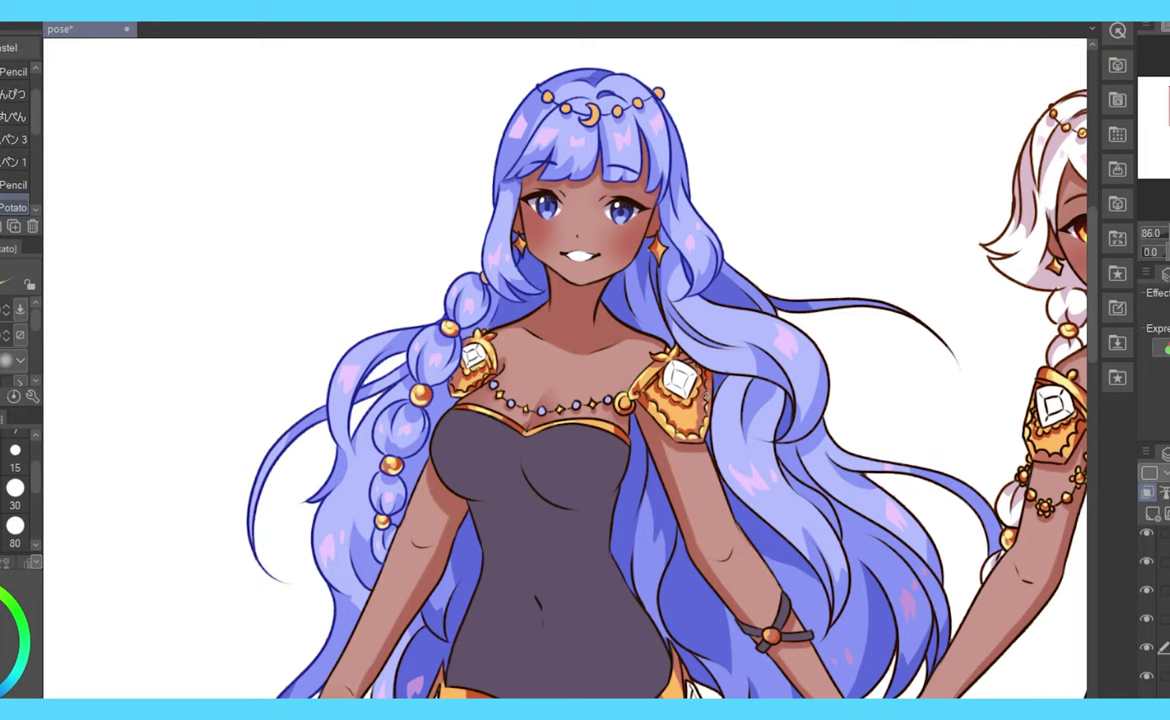
scroll(656, 383, down, 5)
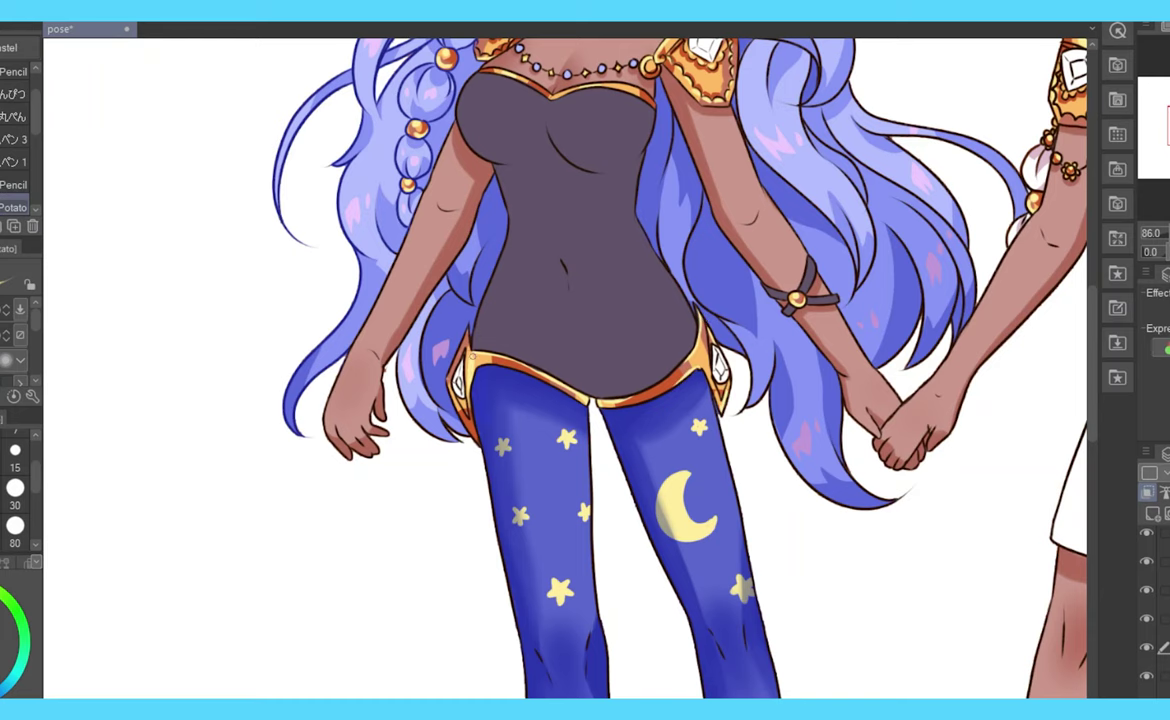
key(ctrl+0)
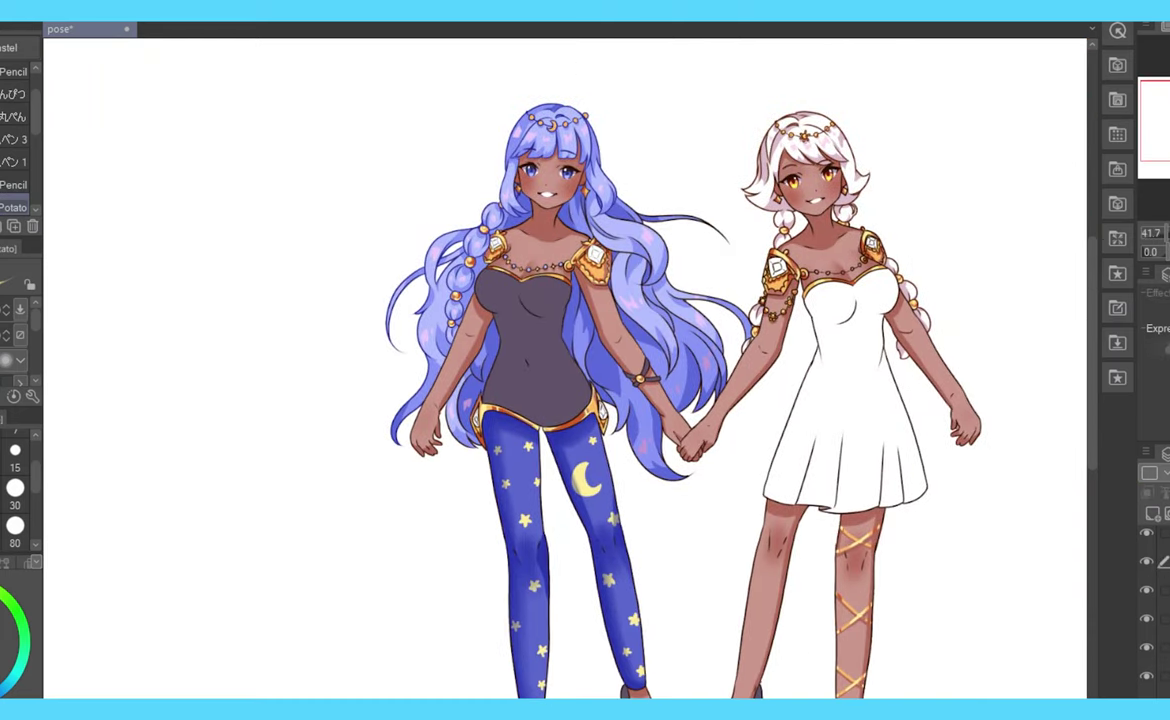
scroll(545, 233, up, 4)
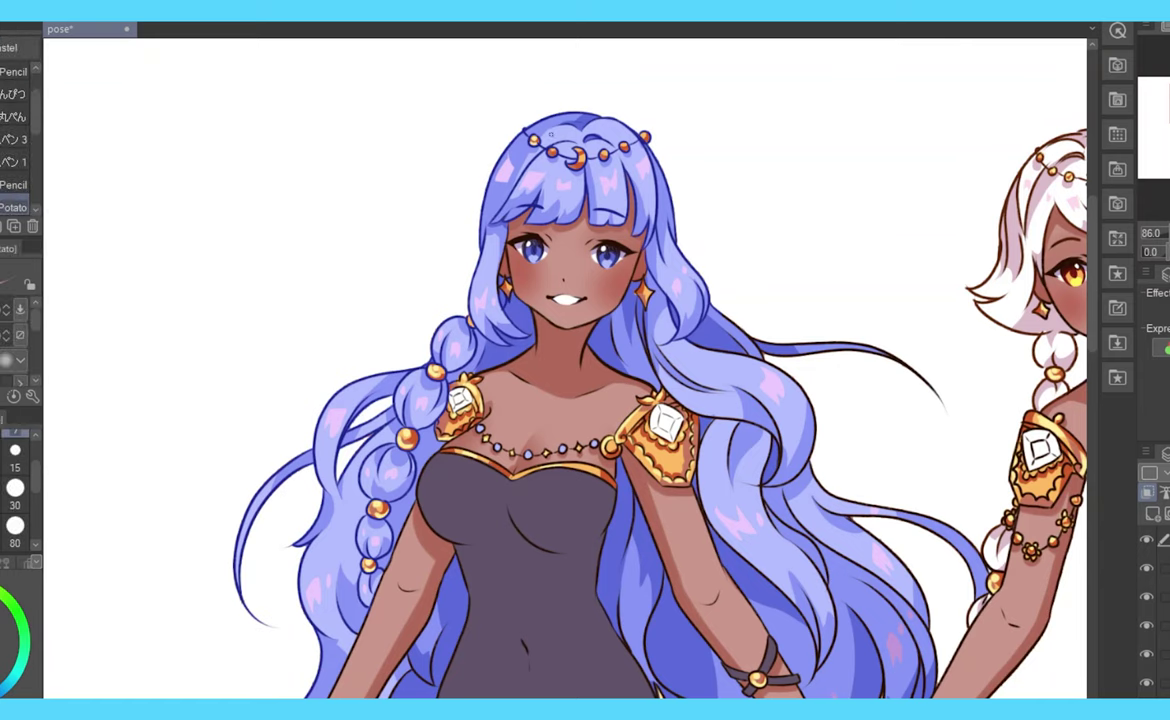
- Remove the soft shading from the blue-haired character's starry leggings, leaving a flat blue
click(1155, 625)
key(ctrl+0)
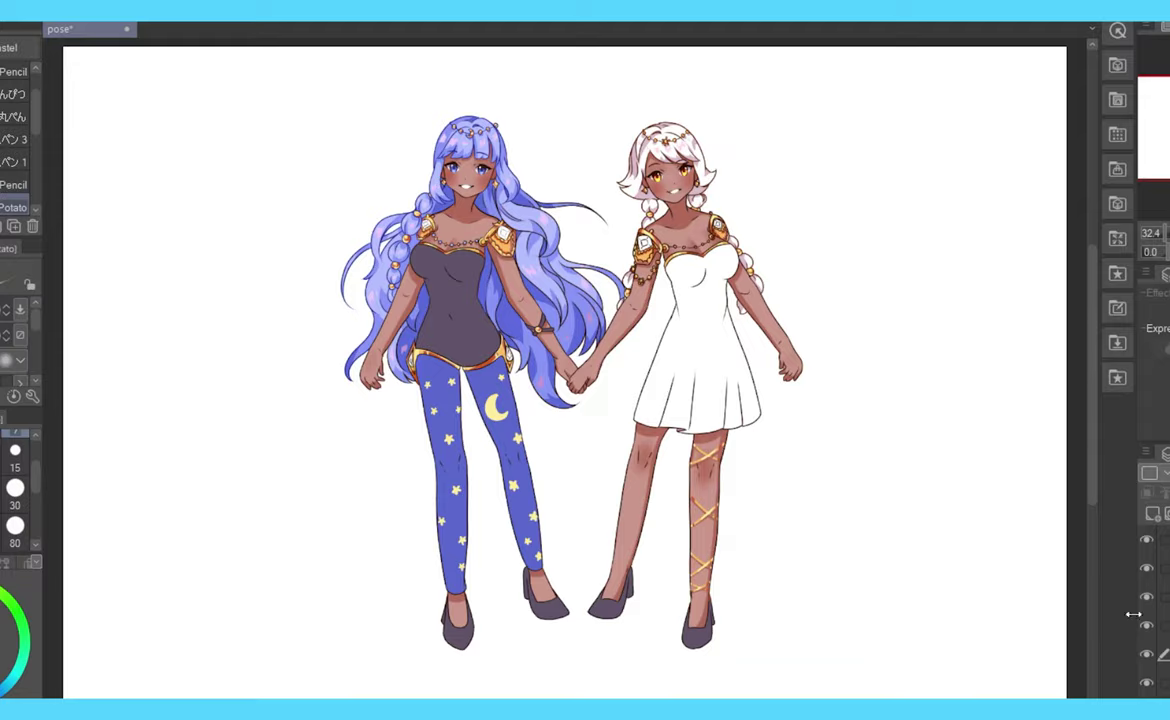
click(1147, 625)
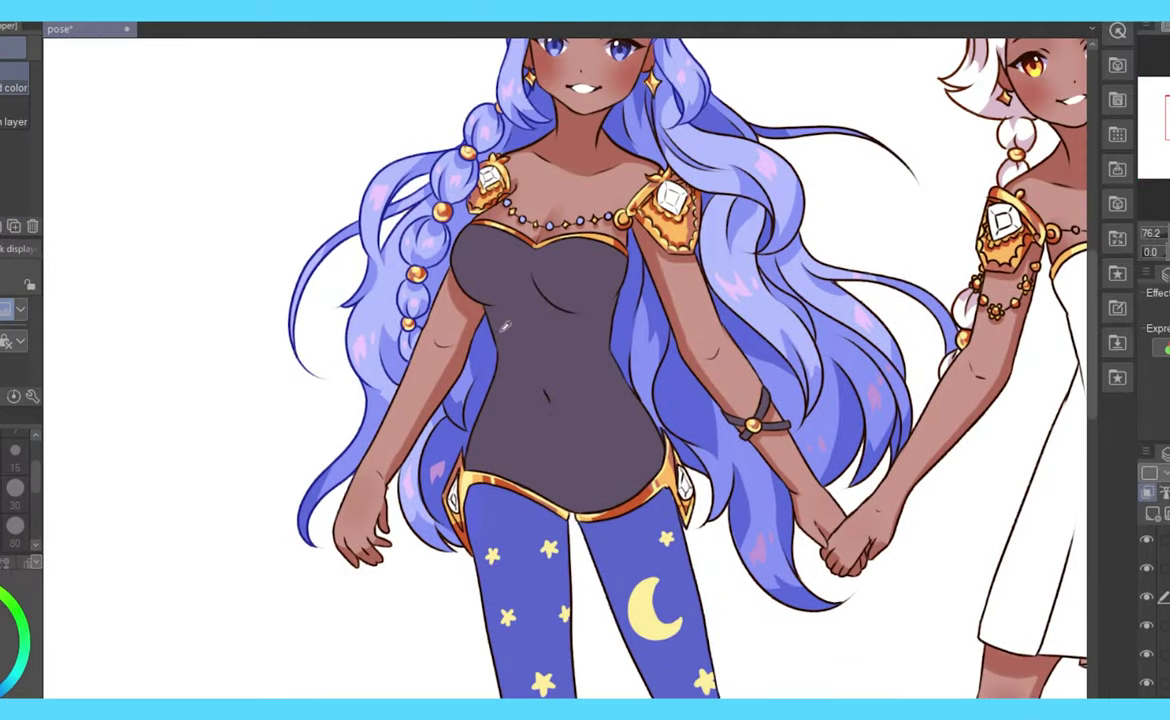
- Shade the blue-haired character's bodice in darker purple along the side nearest her partner and across the bust
key(g)
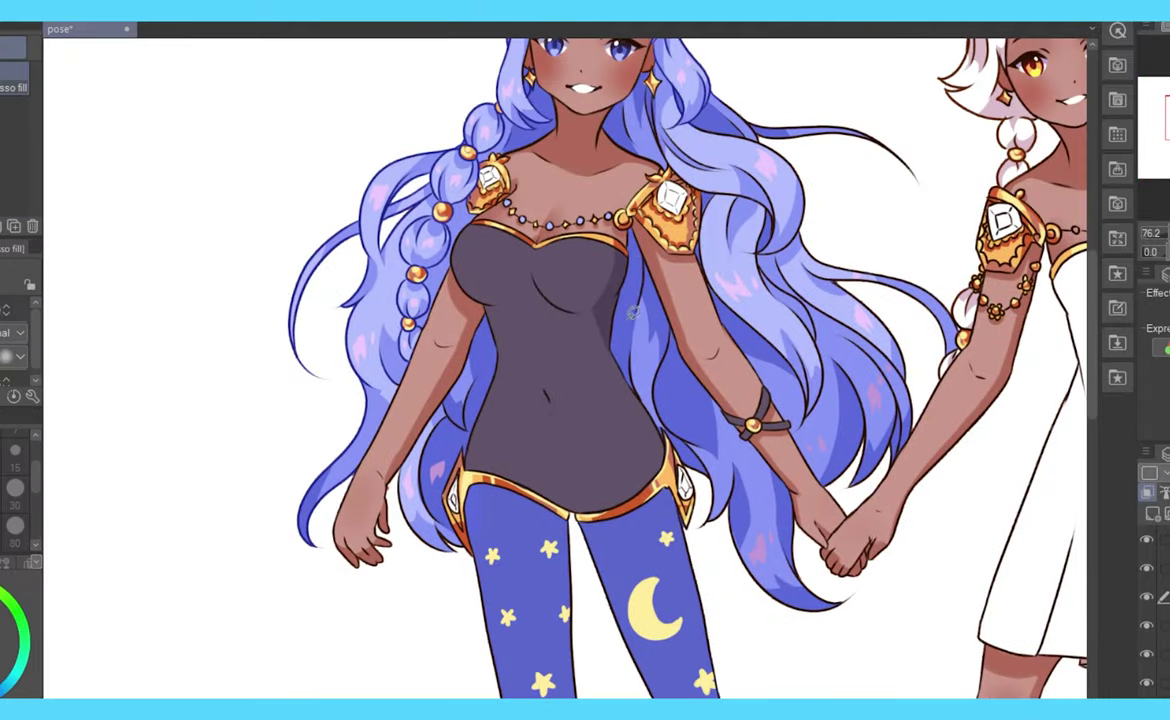
key(h)
mouse_move(600, 268)
mouse_down()
mouse_move(560, 225)
mouse_move(480, 285)
mouse_up()
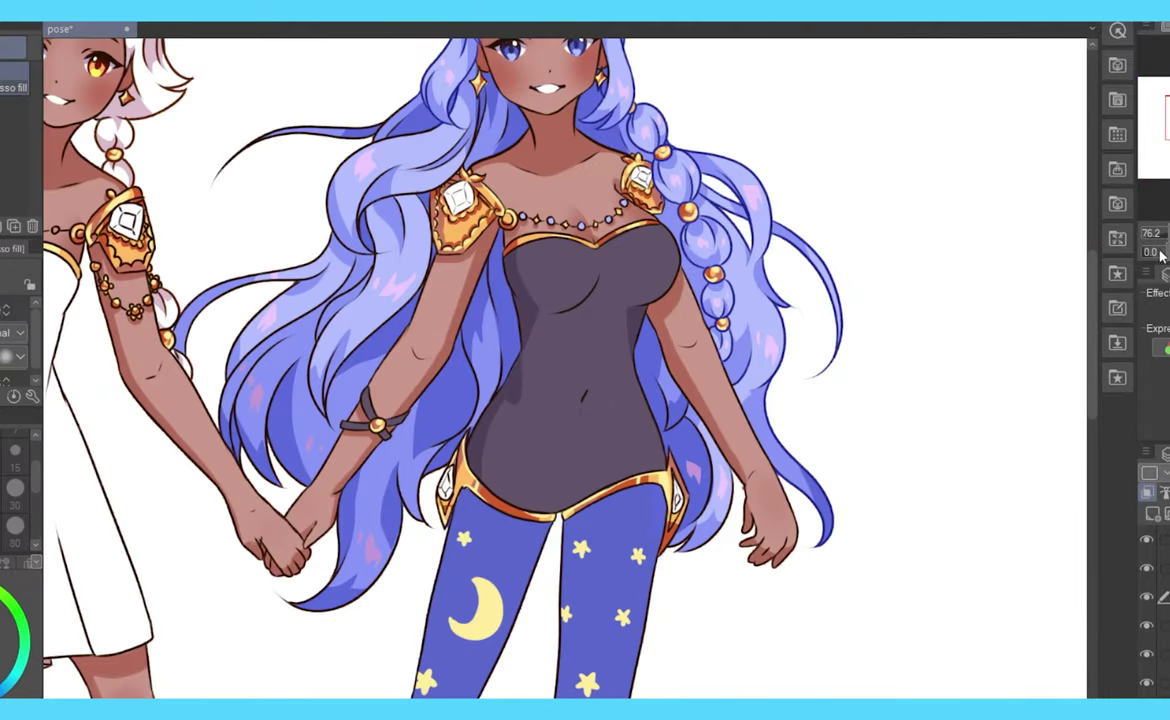
key(minus)
key(asciicircum)
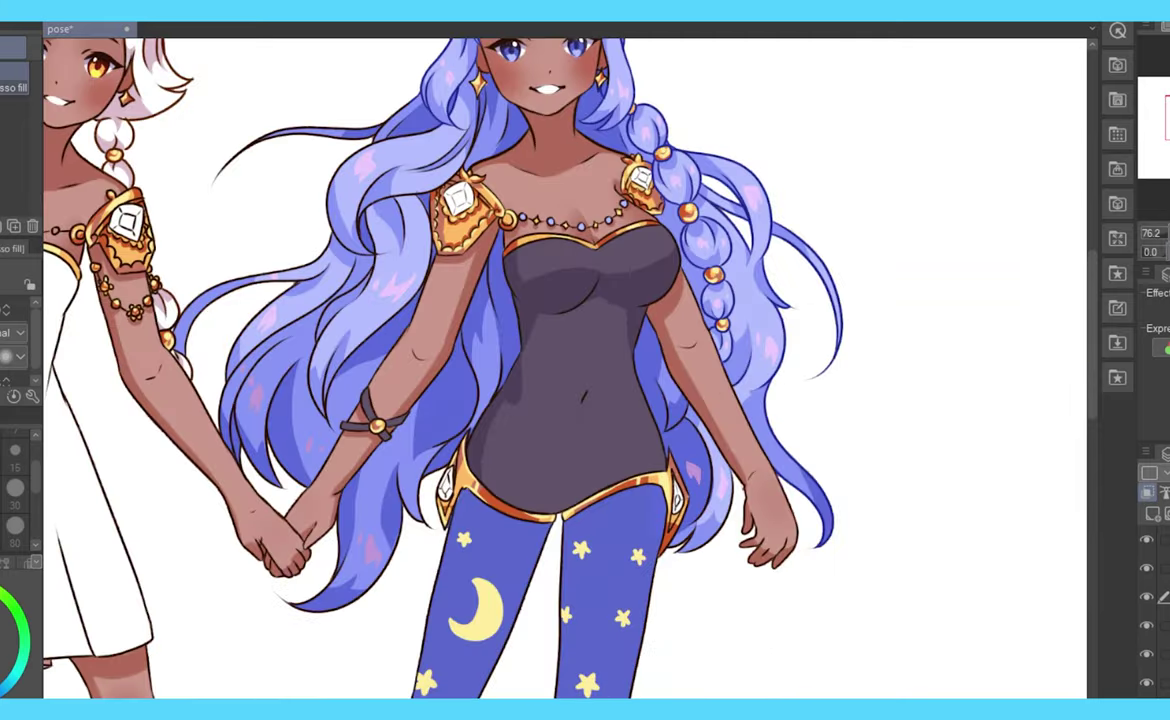
key(asciicircum)
- Shade the outer waist and the lower hem of the purple bodice with lasso fills in darker purple
mouse_move(678, 452)
mouse_down()
mouse_move(716, 488)
mouse_move(640, 432)
mouse_up()
key(minus)
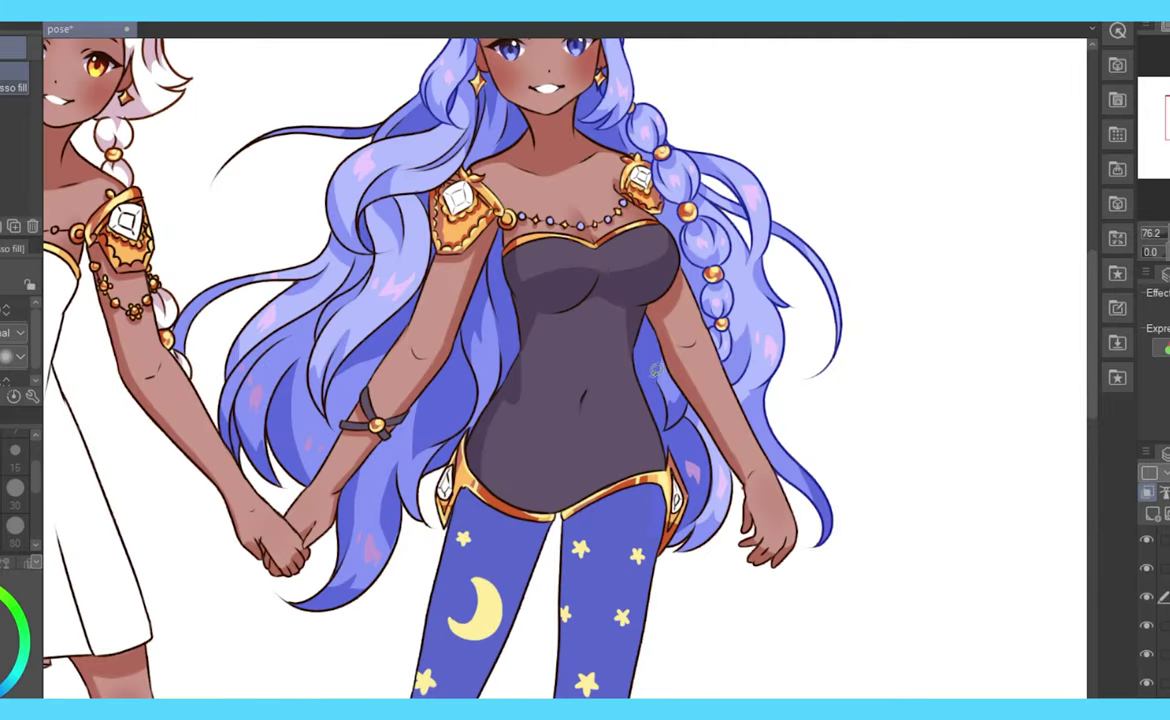
drag(590, 514, 455, 440)
key(asciicircum)
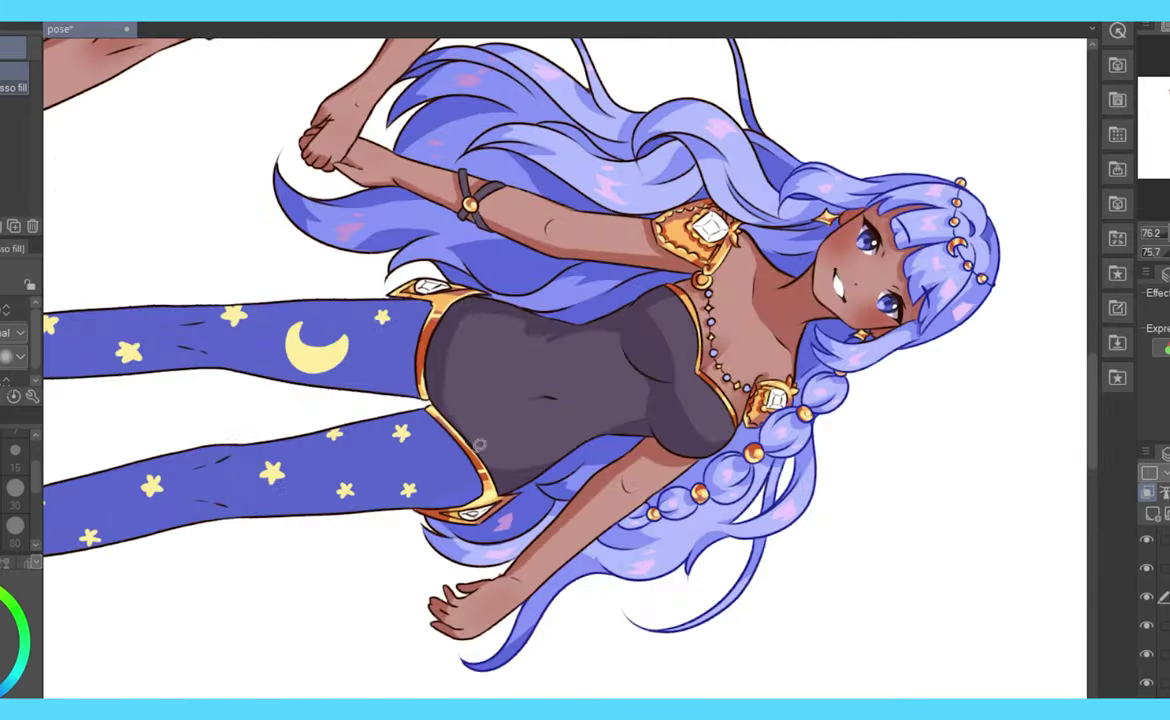
key(minus)
- Refine the bodice shading with the size 15 brush, adding folds at the waist and smoothing the hem shadow
key(p)
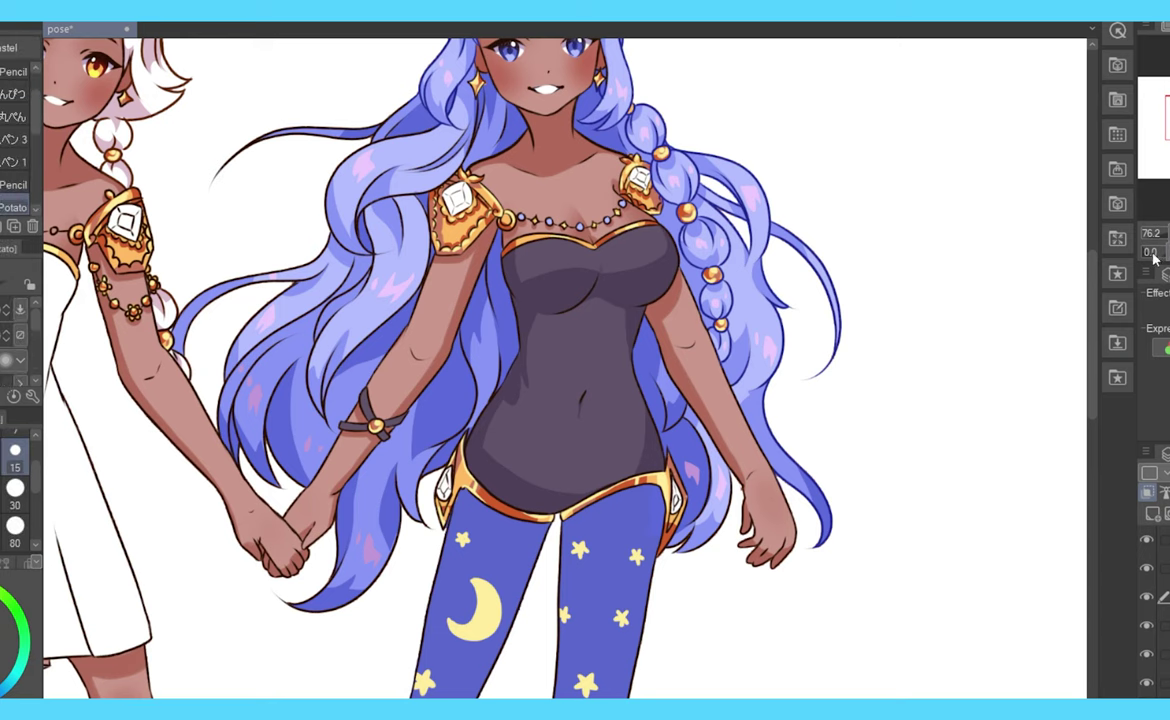
key(asciicircum)
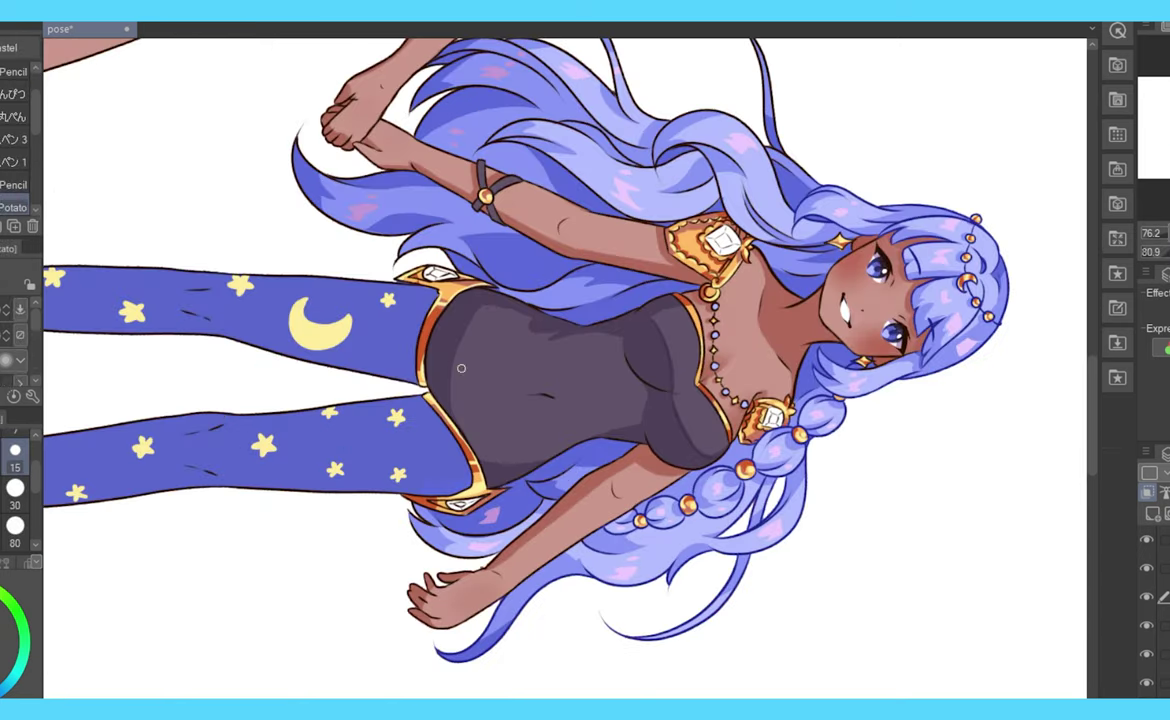
key(minus)
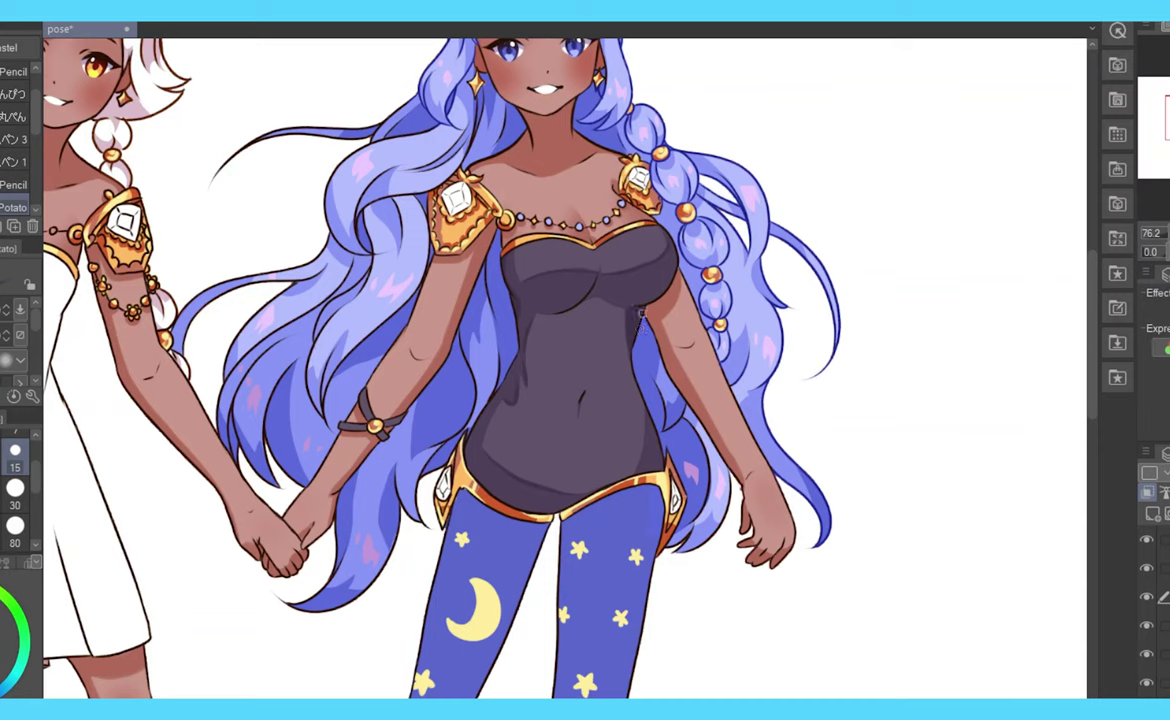
key(ctrl+minus)
key(ctrl+minus)
key(ctrl+minus)
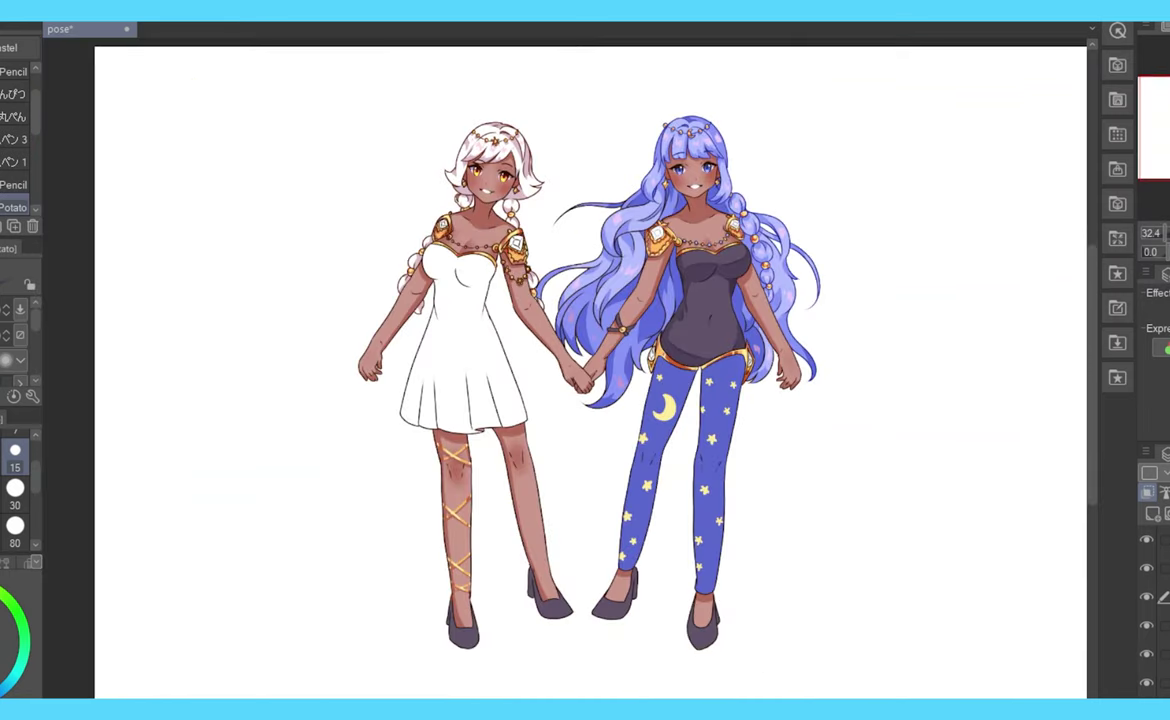
- Trace the sketched sun motif on the waist of the white dress in orange, with a spiral surrounded by oval dots
key(h)
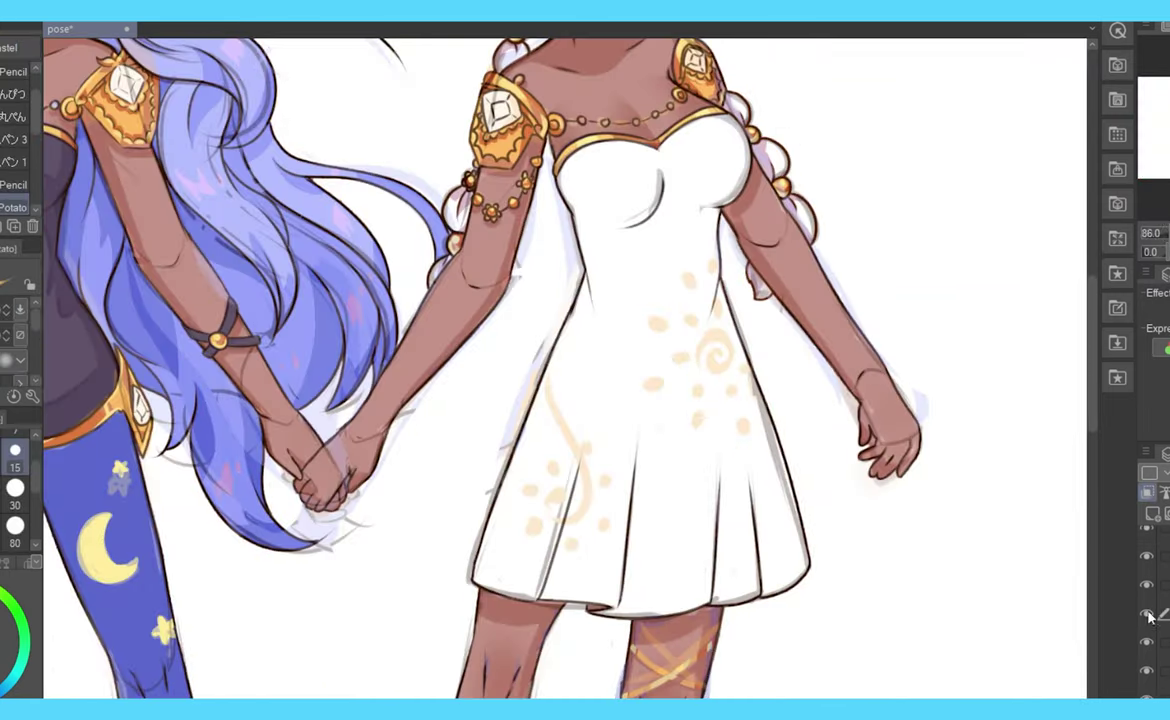
scroll(729, 444, up, 4)
click(660, 178)
click(697, 155)
click(706, 222)
click(663, 242)
click(607, 248)
click(646, 303)
click(600, 347)
click(673, 358)
click(729, 360)
click(673, 403)
click(747, 414)
click(749, 322)
click(766, 350)
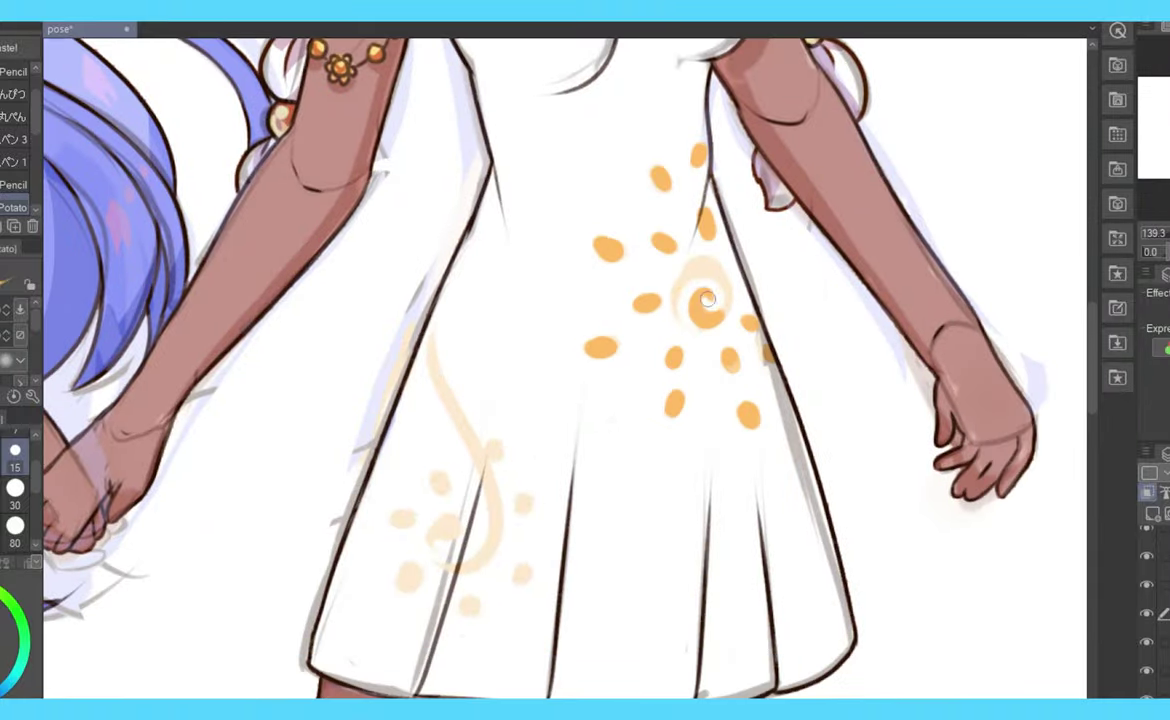
drag(702, 292, 684, 312)
- Trace the sketched curling line and its ring of dots near the dress hem in orange, and hide the sketch
drag(428, 325, 440, 520)
click(370, 476)
click(403, 444)
click(375, 527)
click(429, 552)
click(474, 524)
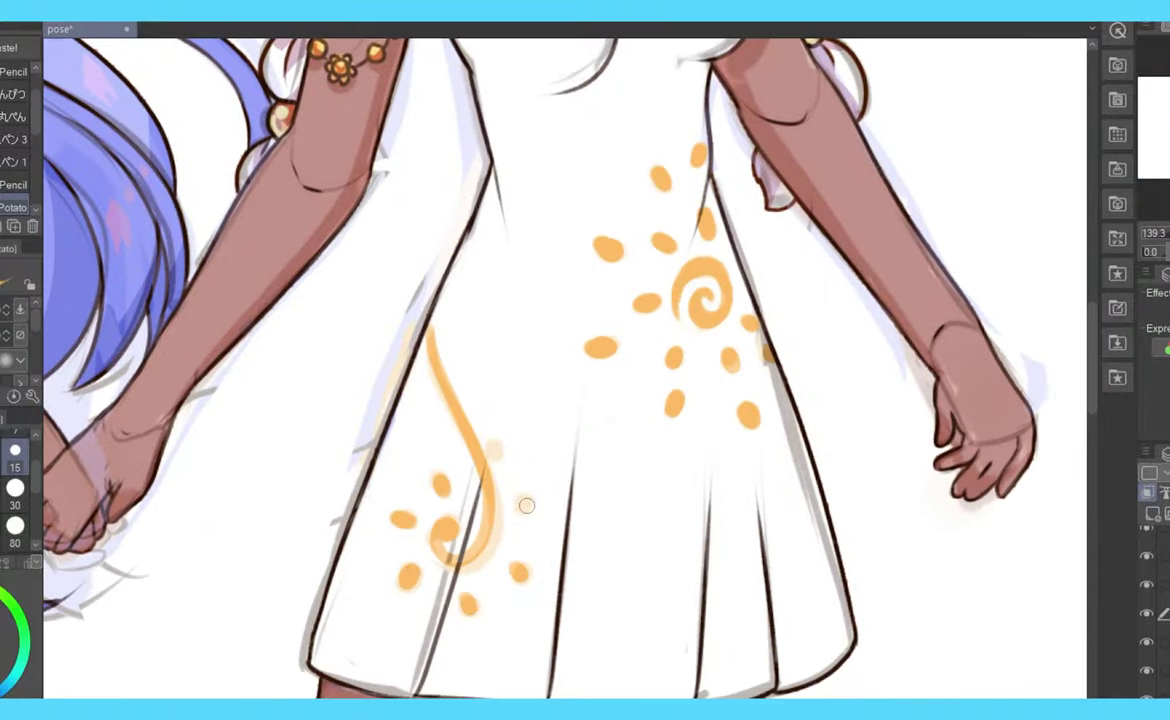
click(456, 410)
key(ctrl+0)
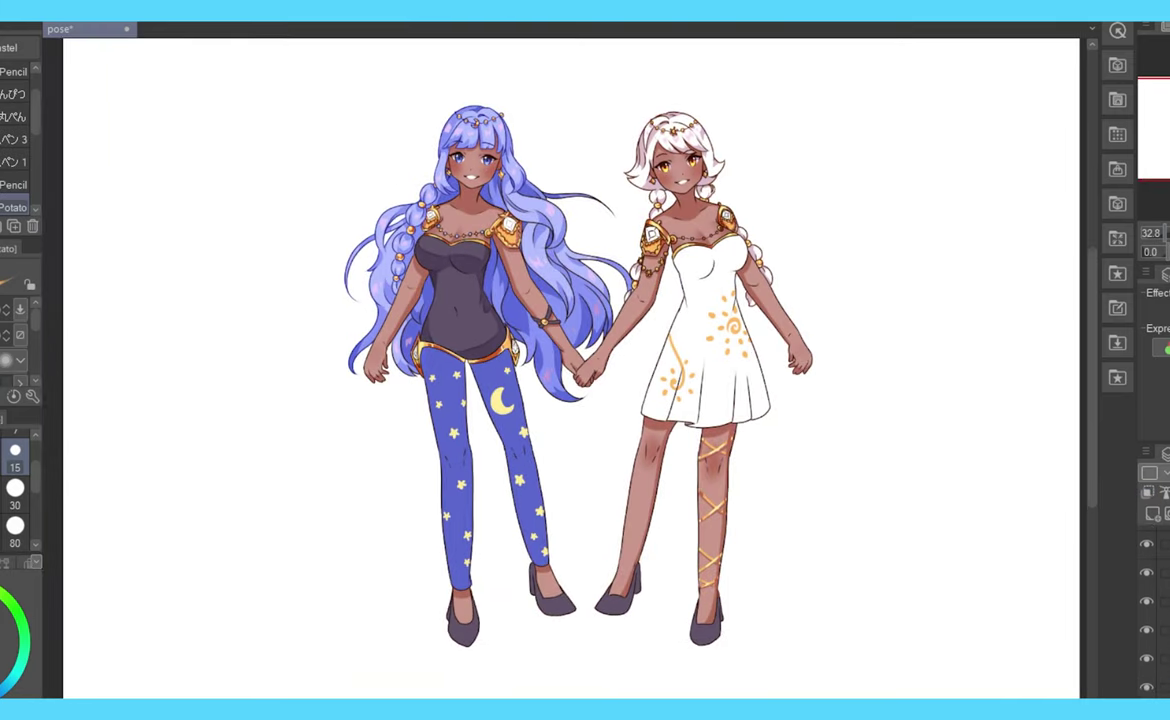
- Shade the skirt folds of the white dress with lasso fills in pale mauve, following the pleat lines up from the hem
key(ctrl+plus)
drag(565, 370, 480, 430)
key(g)
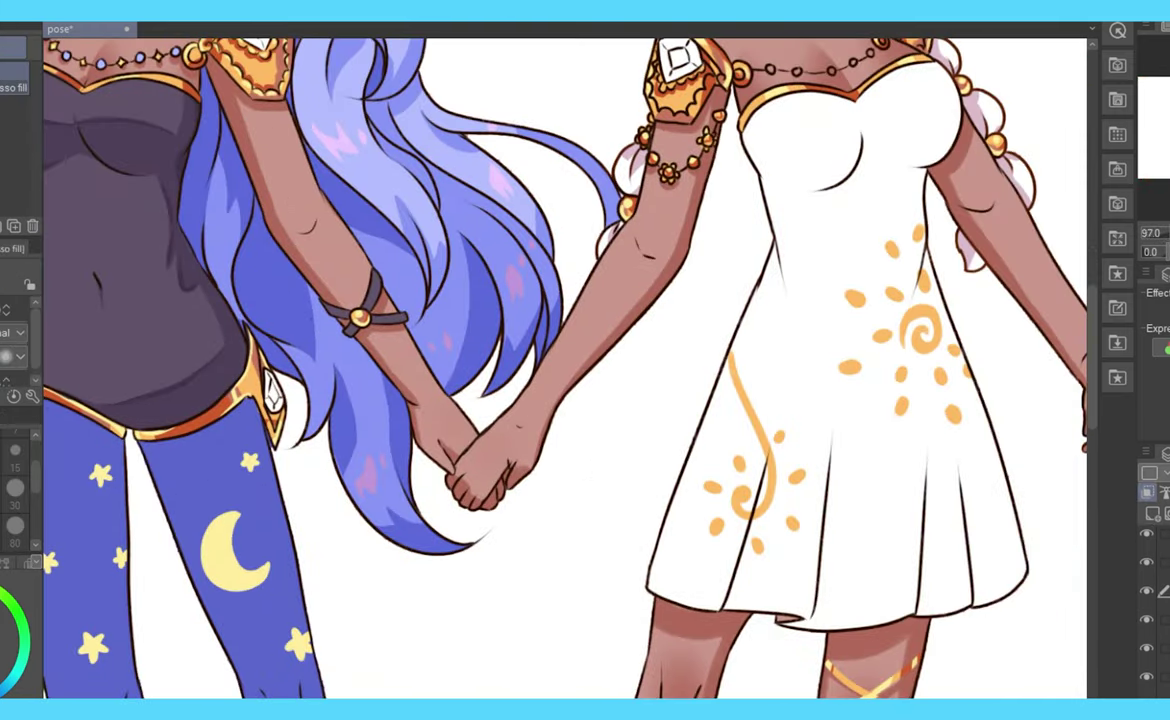
mouse_move(600, 400)
mouse_down()
mouse_move(515, 430)
mouse_move(545, 260)
mouse_up()
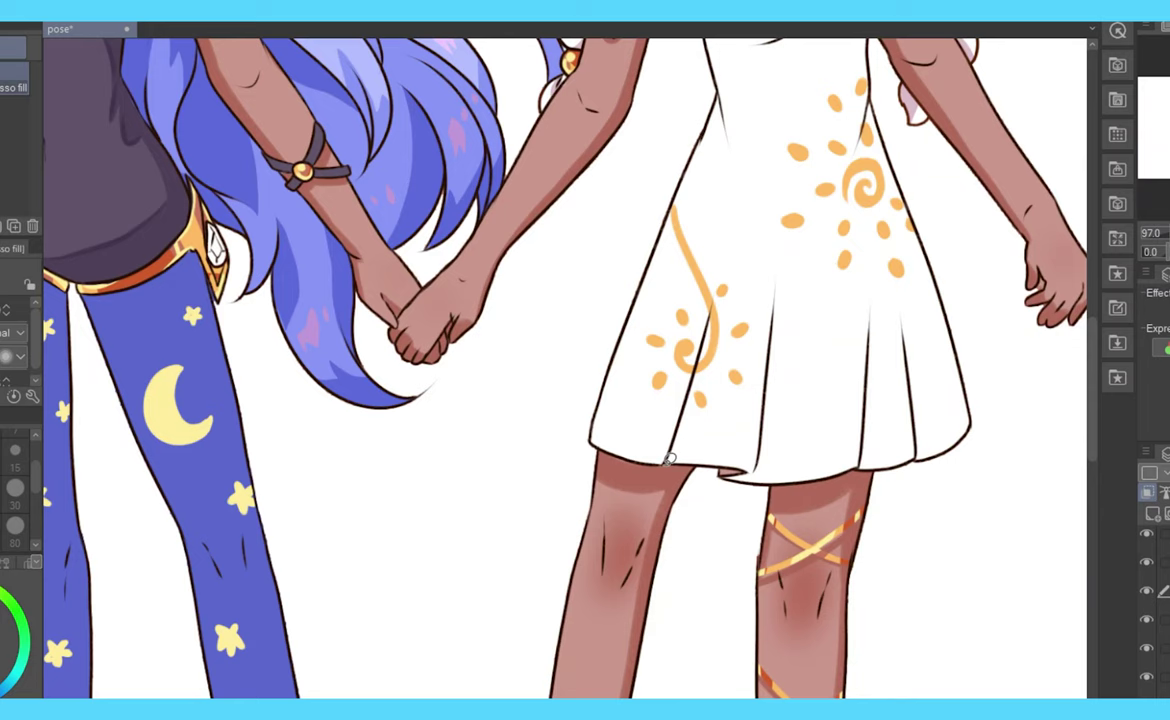
drag(720, 272, 660, 450)
mouse_move(600, 355)
mouse_down()
mouse_move(700, 285)
mouse_move(640, 462)
mouse_up()
mouse_move(805, 290)
mouse_down()
mouse_move(790, 440)
mouse_move(805, 290)
mouse_up()
drag(865, 300, 880, 470)
drag(905, 320, 930, 468)
- Shade the bust and waist of the white dress with lasso fills in pale mauve
mouse_move(729, 159)
mouse_down()
mouse_move(629, 431)
mouse_move(705, 605)
mouse_up()
key(-)
key(shift+6)
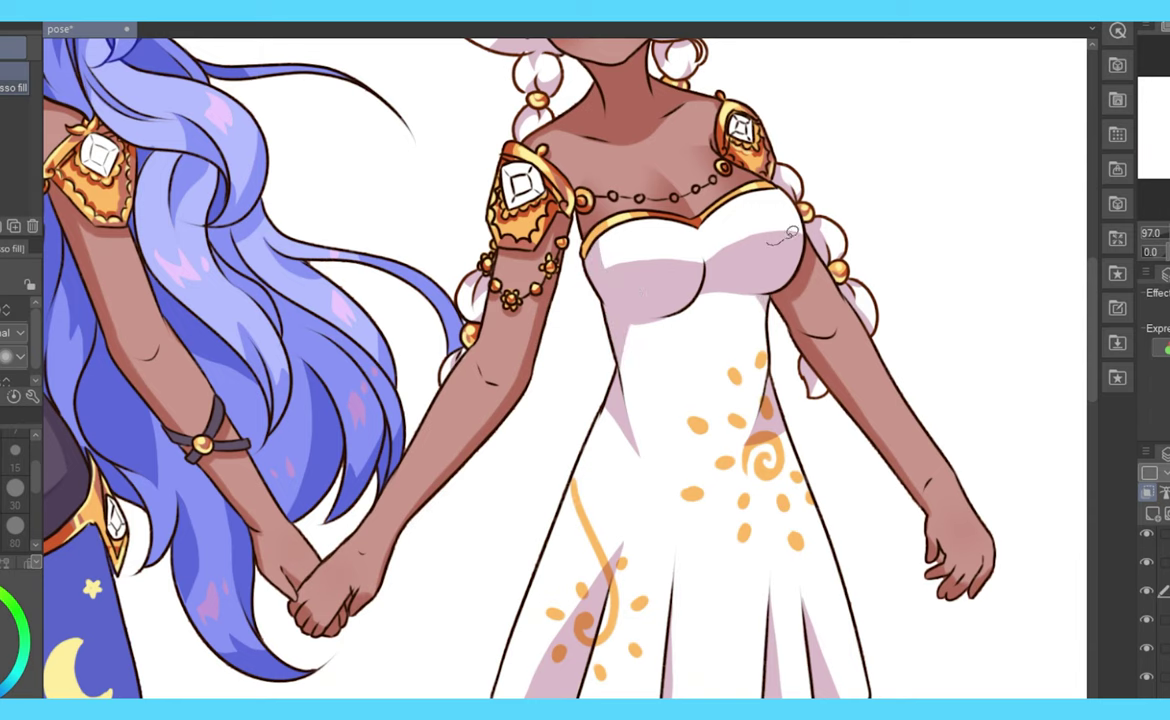
scroll(782, 225, down, 5)
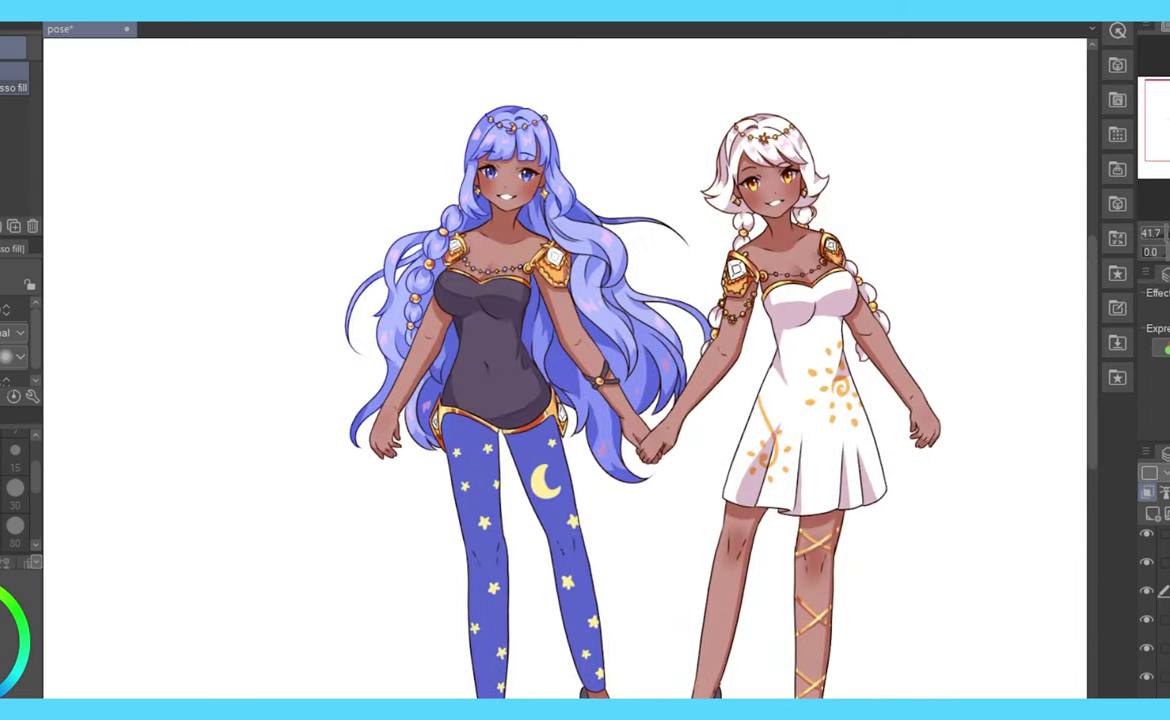
- Refine the bust shading of the white dress with the brush, defining the shadow edges in a darker mauve
key(p)
key(h)
key(-)
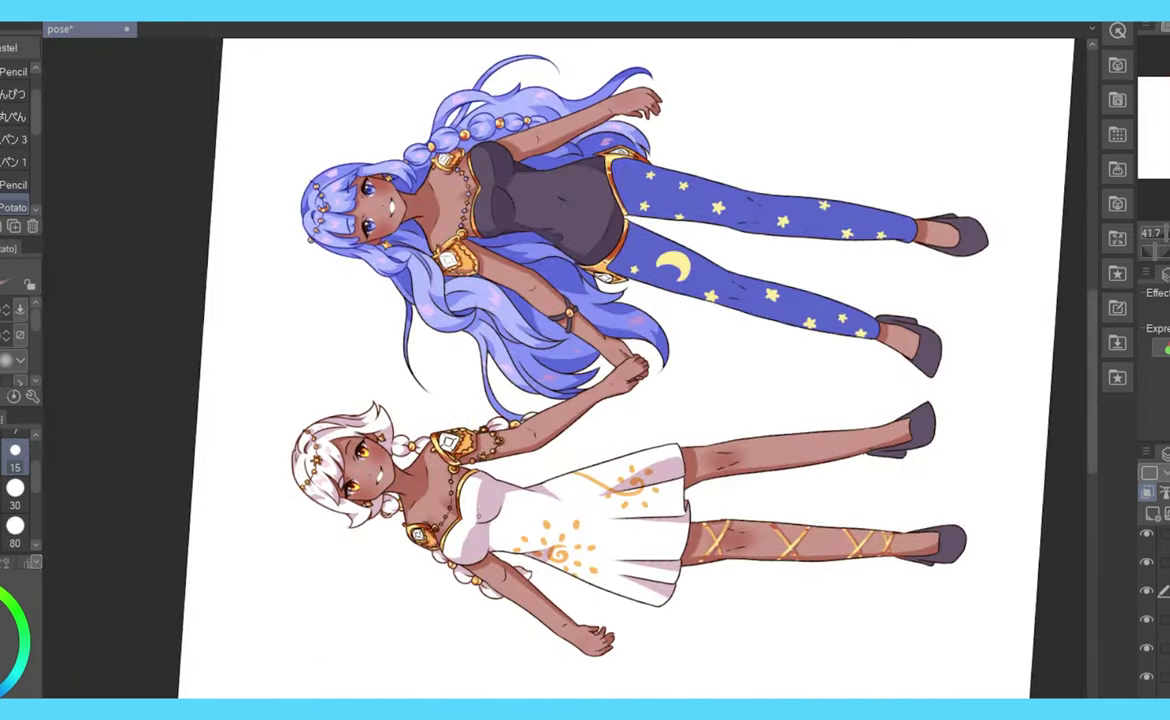
key(shift+6)
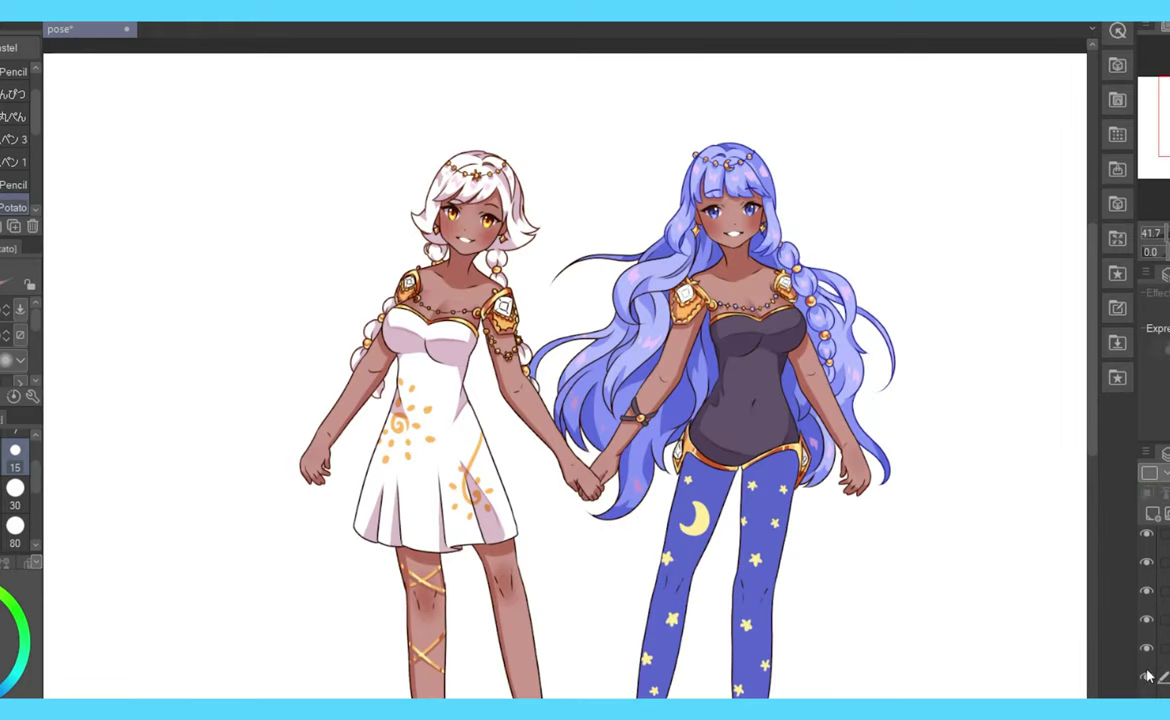
scroll(901, 96, up, 5)
key(i)
key(p)
mouse_move(488, 383)
mouse_down()
mouse_move(512, 382)
mouse_move(549, 327)
mouse_up()
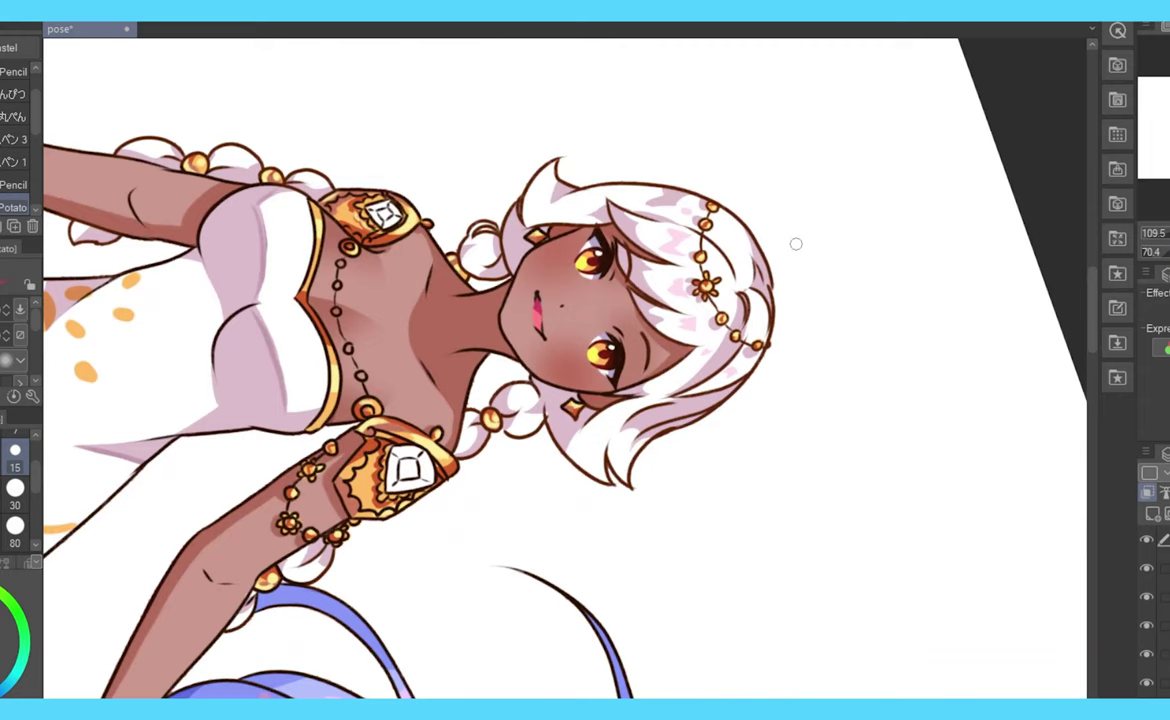
key(shift+6)
key(ctrl+0)
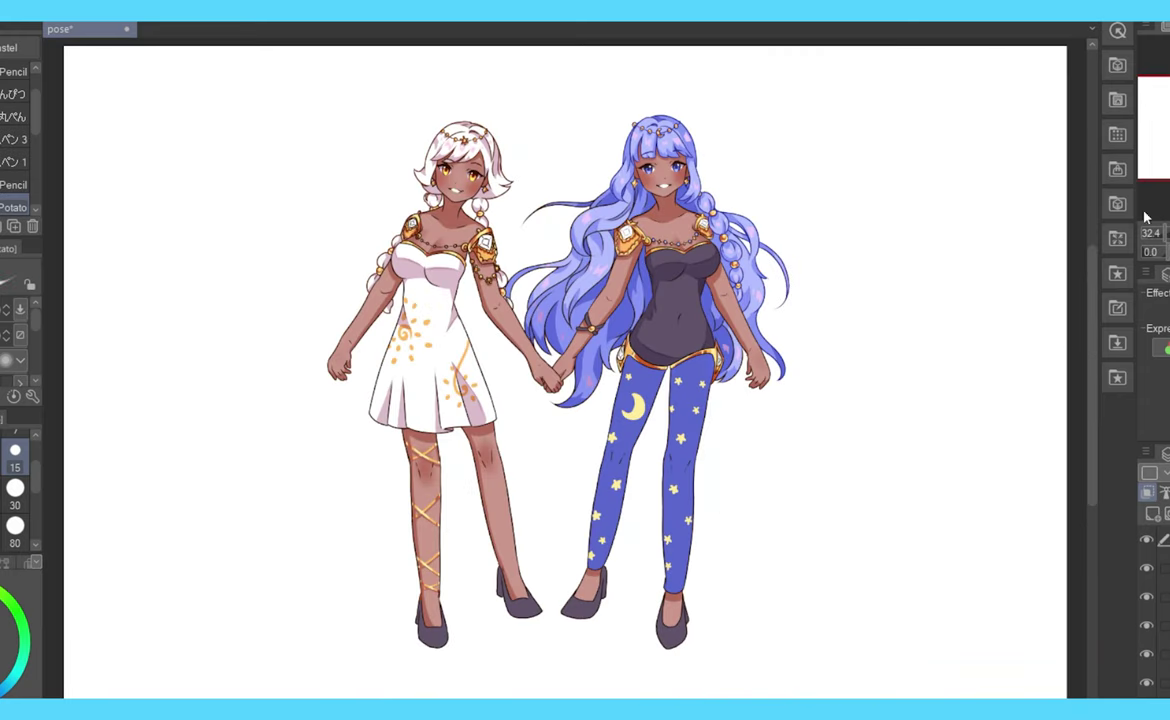
- Shade the facets of the white shoulder gems on both characters in pale lilac with a smaller brush
scroll(459, 108, up, 3)
key(bracketleft)
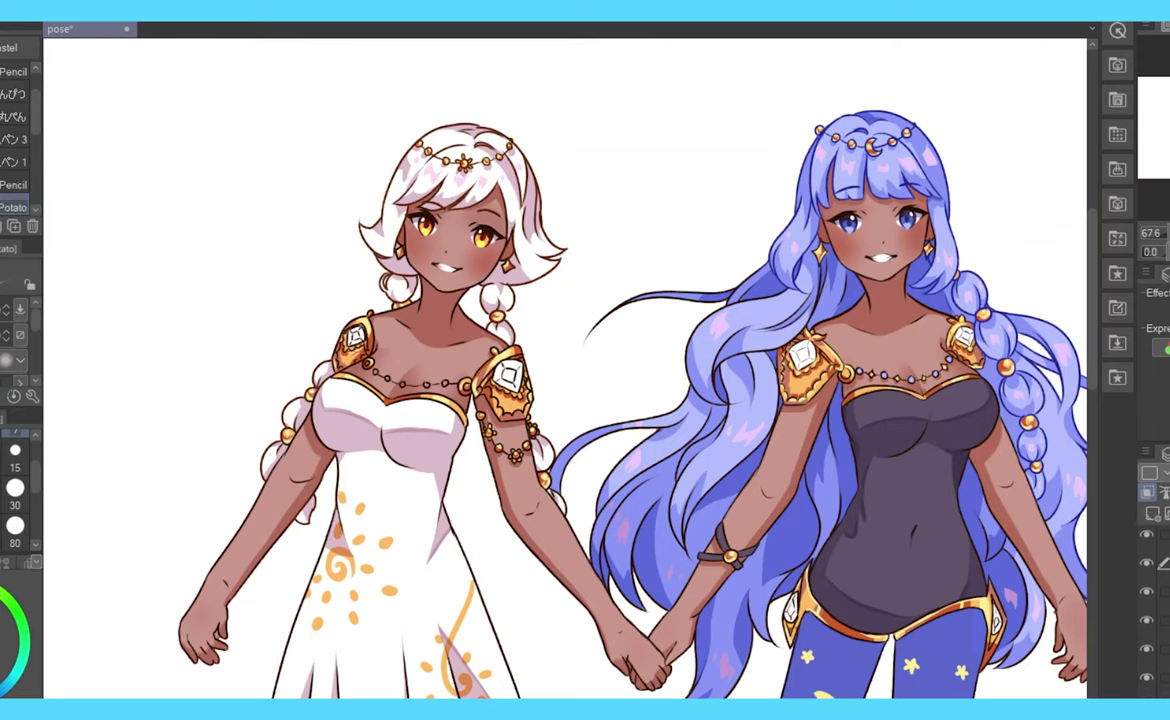
scroll(1088, 250, up, 3)
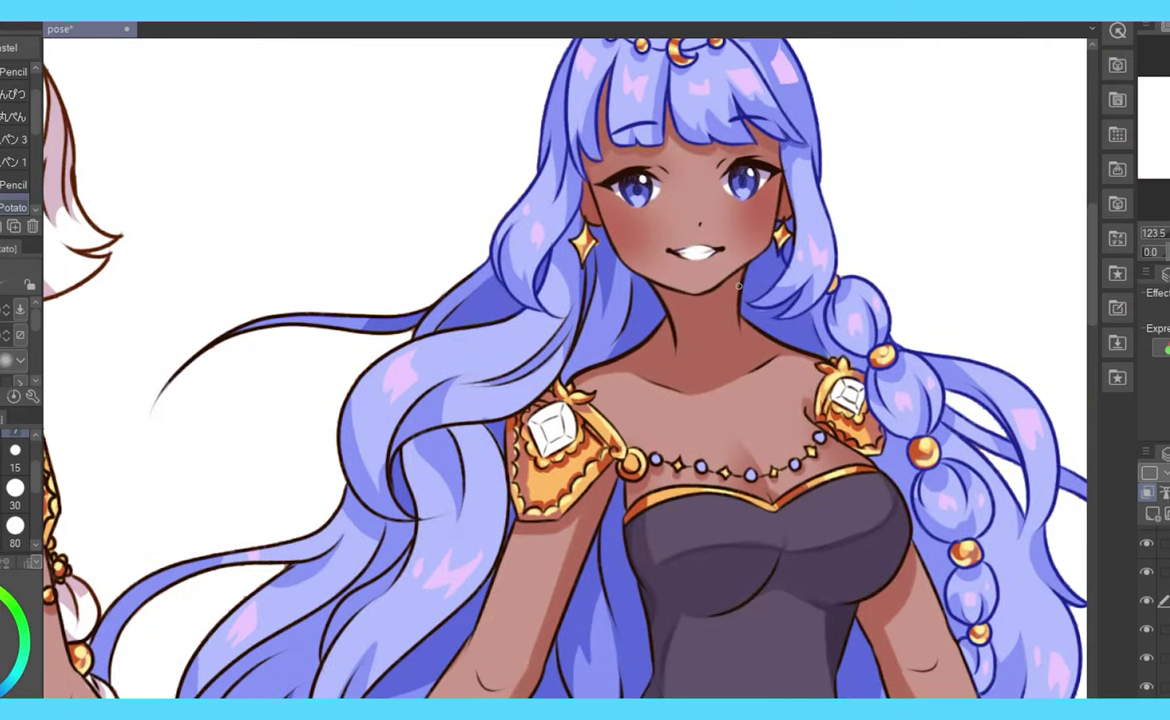
key(i)
key(p)
scroll(564, 367, left, 10)
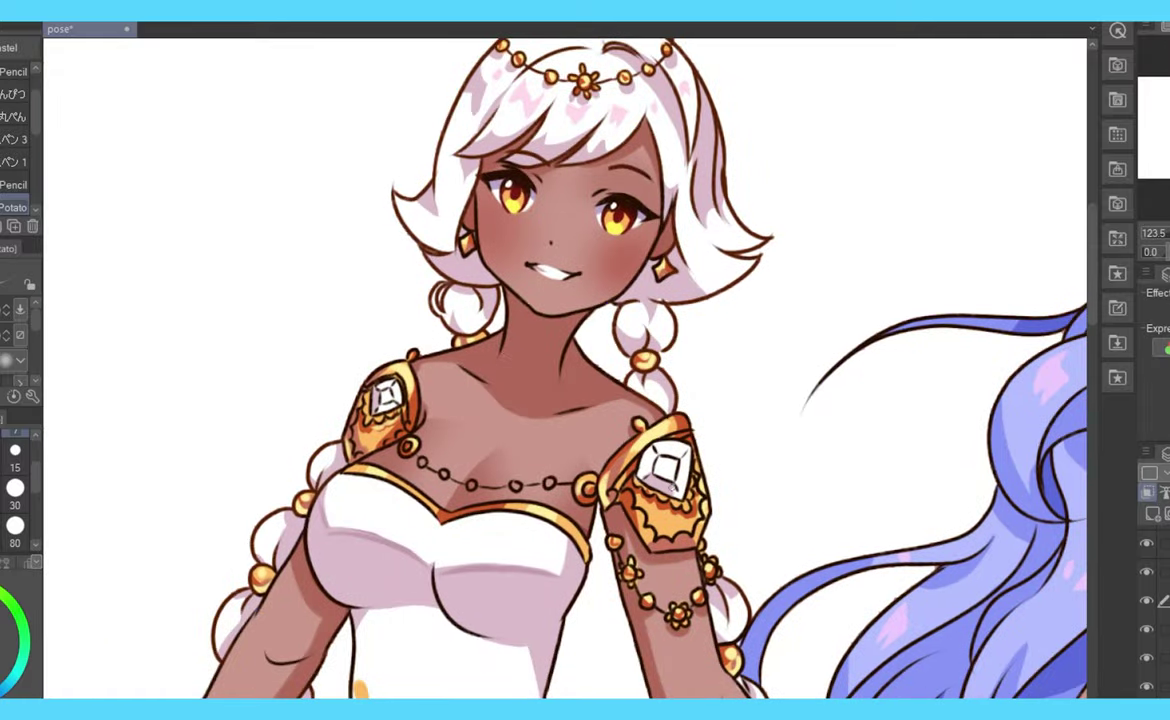
scroll(627, 430, right, 10)
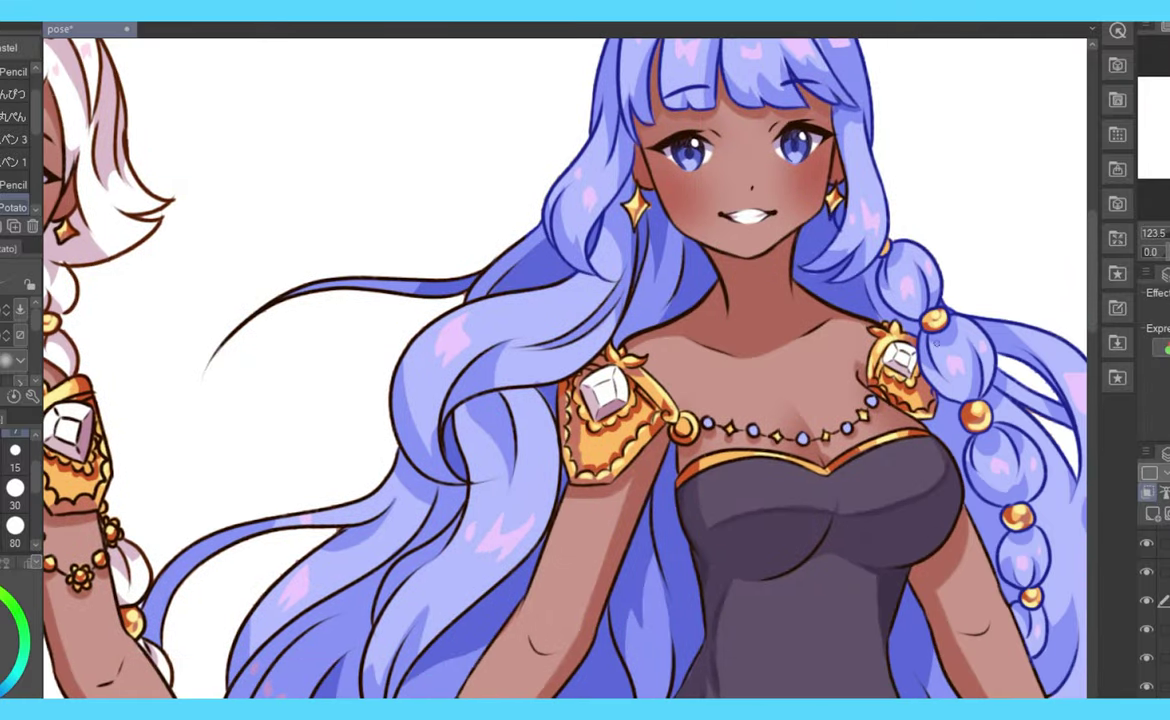
- Deepen the shoulder gems with pinkish purple facets and carry the same shading onto the hip ornament gems
scroll(565, 367, down, 3)
scroll(565, 367, up, 1)
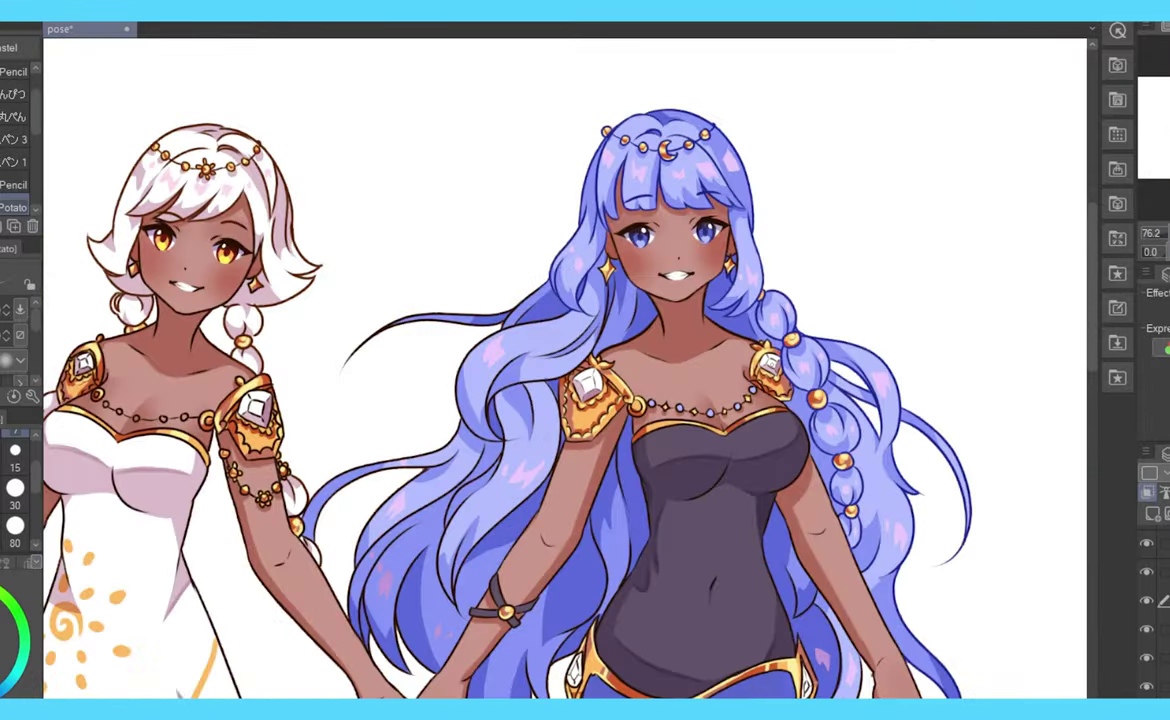
scroll(565, 367, left, 6)
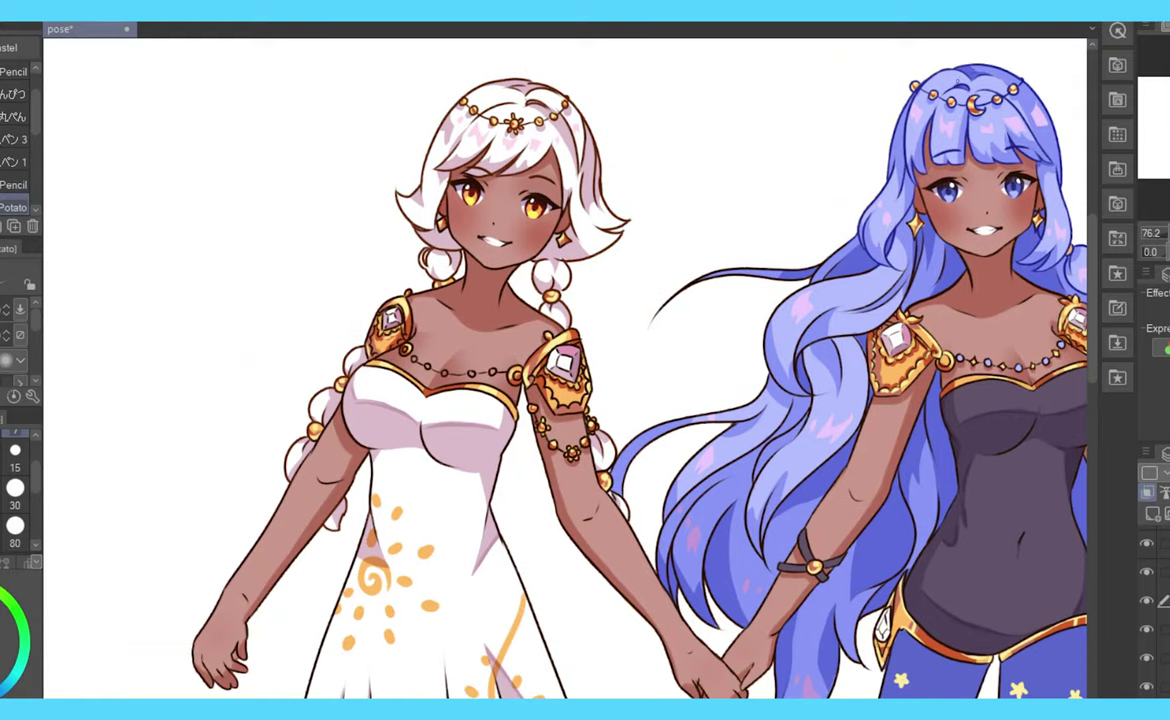
scroll(565, 367, right, 4)
scroll(565, 367, up, 2)
key(g)
drag(530, 338, 700, 322)
drag(610, 430, 520, 610)
drag(500, 420, 580, 500)
scroll(727, 532, down, 3)
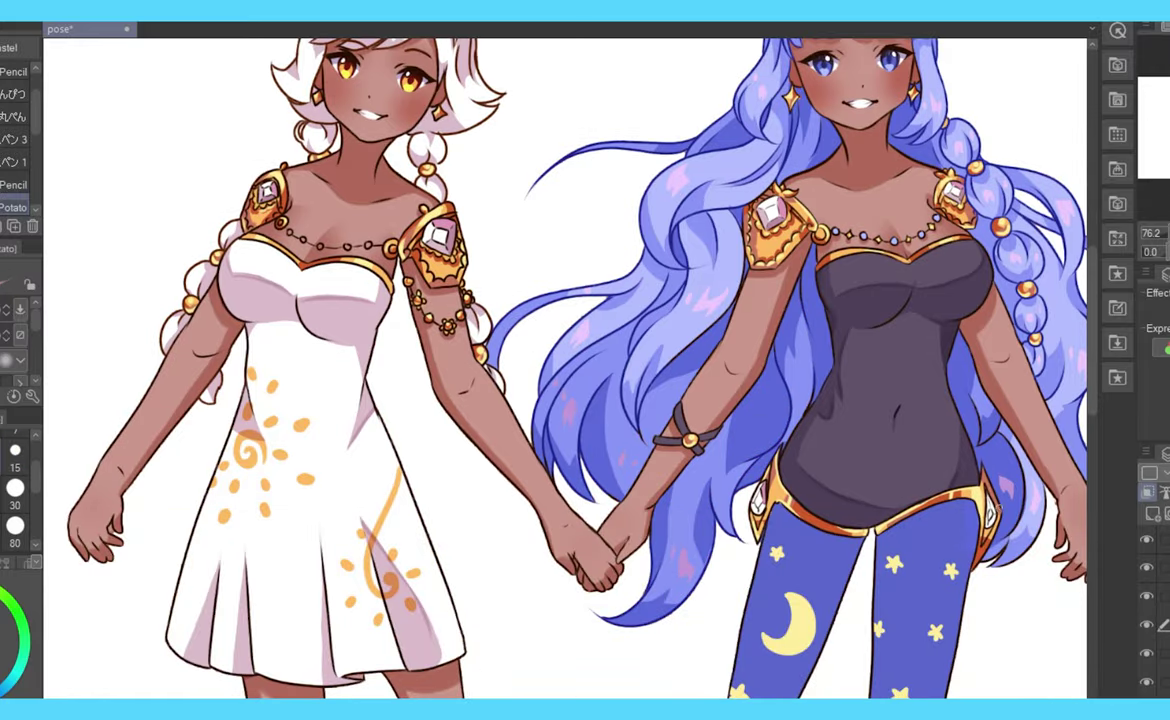
- Recolour the white-haired character's golden eyes purple
click(2, 265)
scroll(559, 522, down, 5)
scroll(559, 522, up, 2)
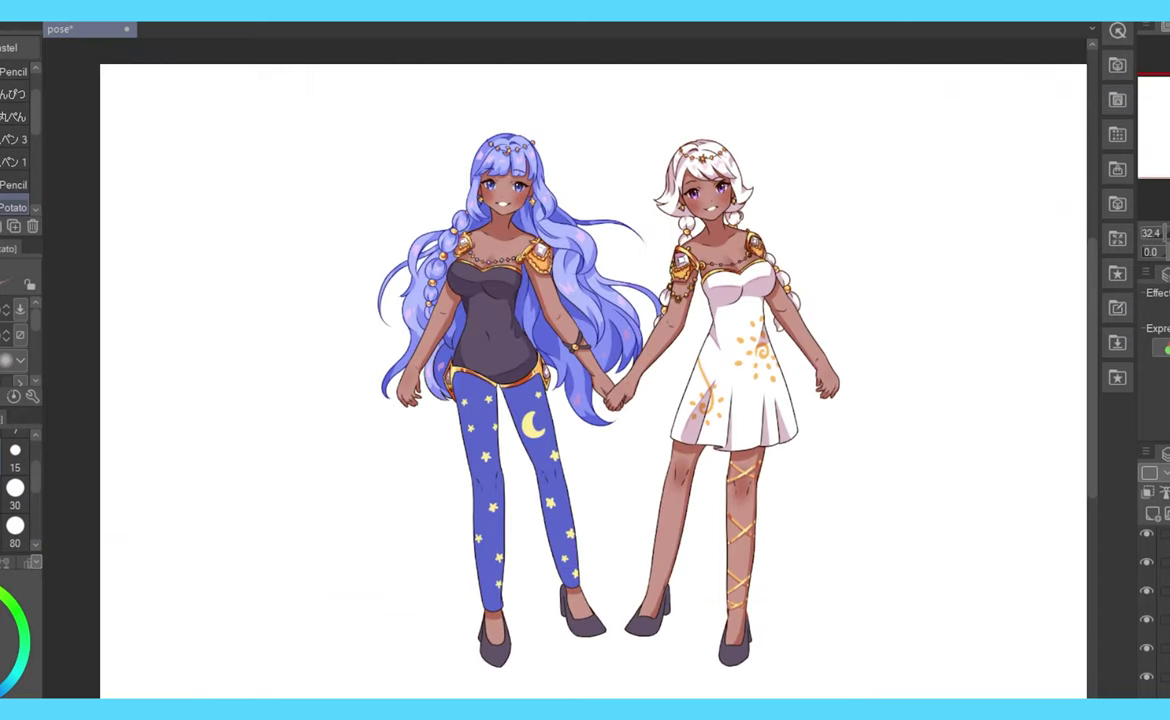
- Toggle a layer's visibility repeatedly to compare the drawing with and without it
click(1148, 601)
click(1148, 601)
click(1148, 601)
click(1148, 601)
click(1148, 601)
click(1148, 601)
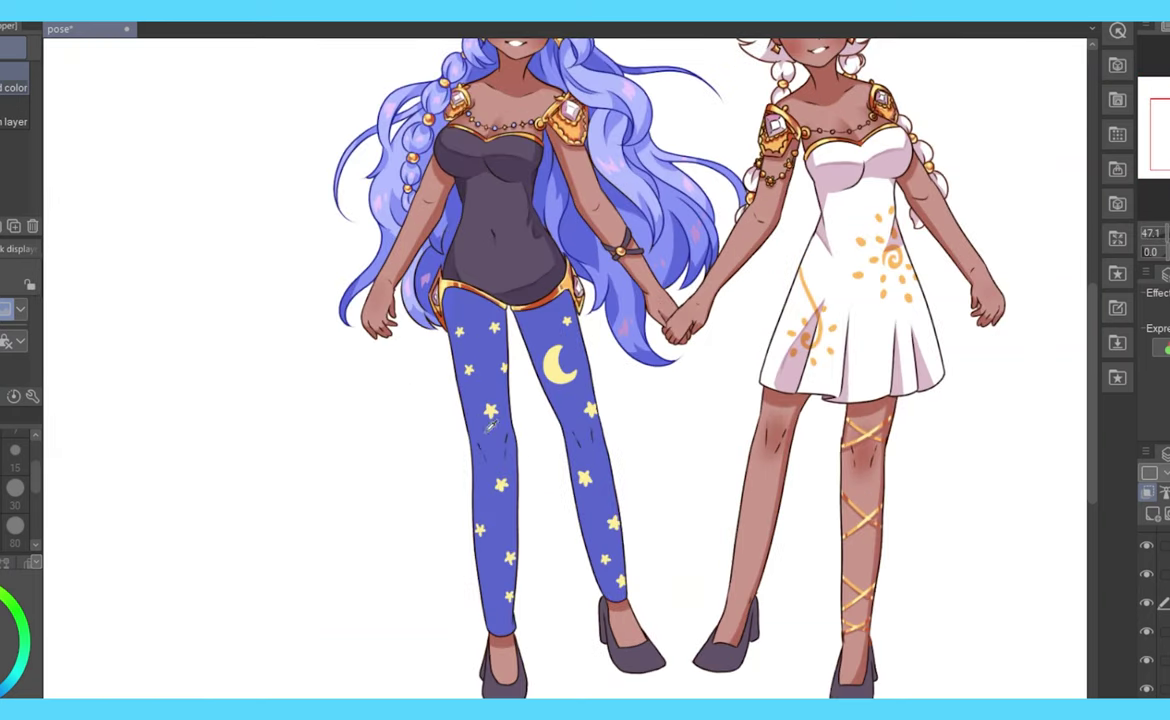
- Shade both legs of the starry leggings with lasso fills in darker blue, tinting the stars that lie in shadow
drag(483, 412, 475, 260)
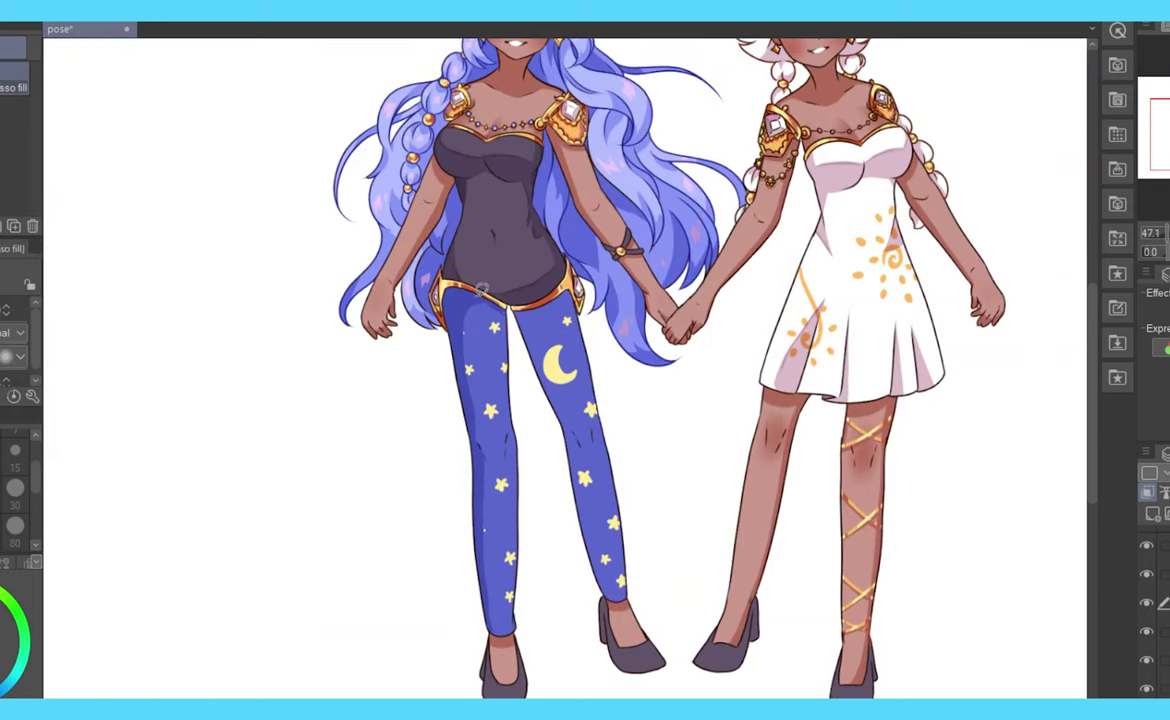
drag(581, 434, 599, 383)
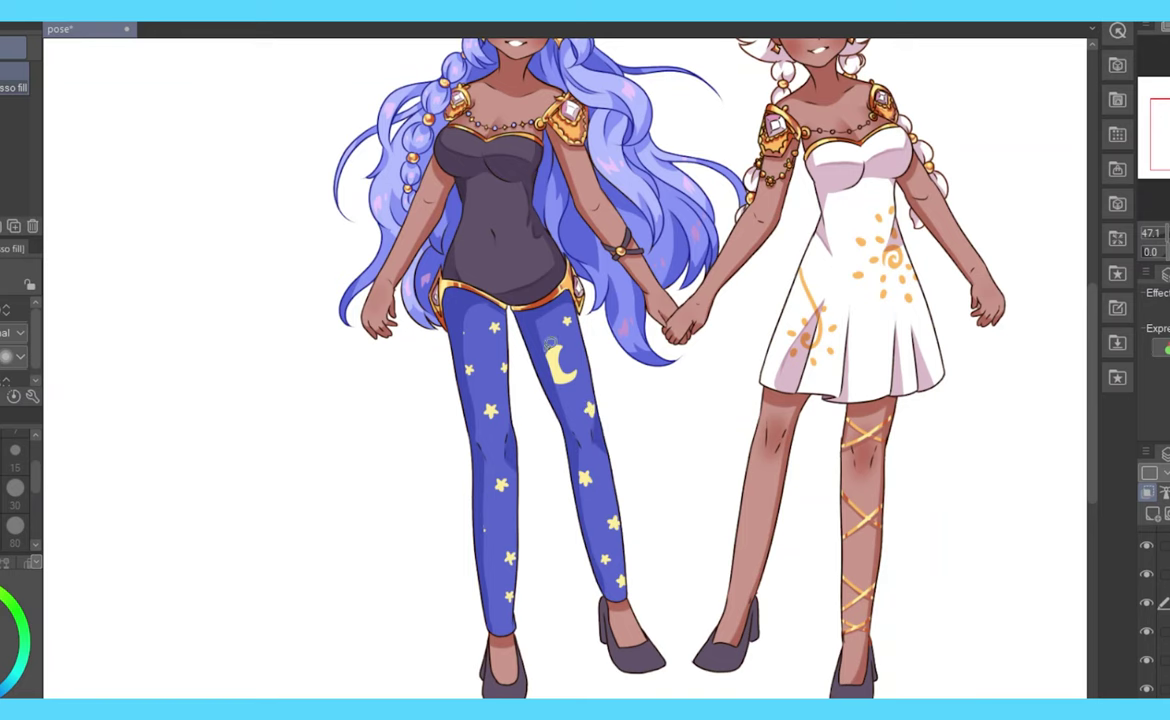
key(ctrl+0)
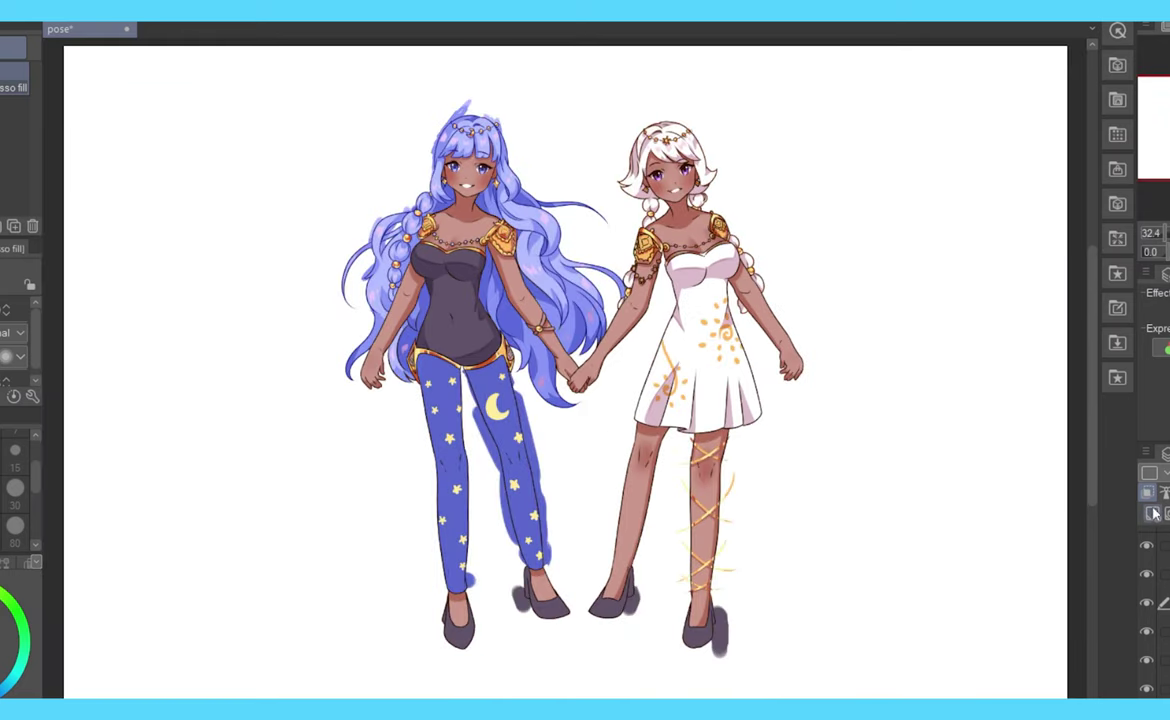
scroll(199, 522, up, 1)
mouse_move(450, 330)
mouse_down()
mouse_move(415, 530)
mouse_move(537, 340)
mouse_up()
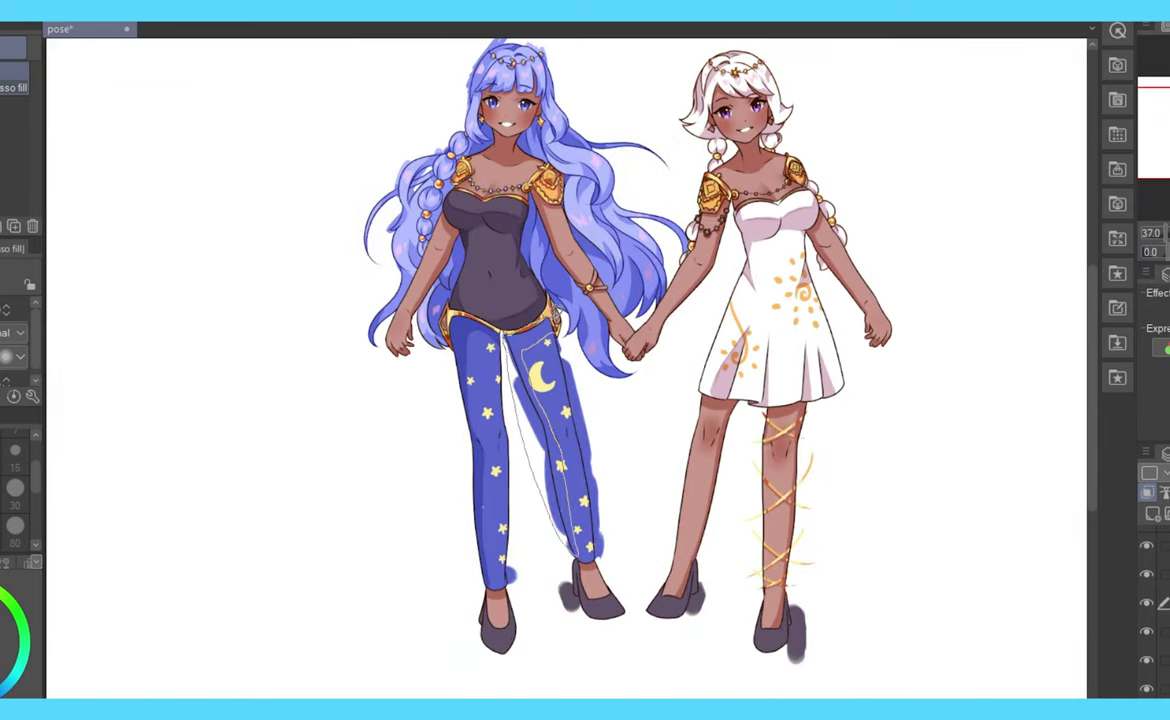
drag(566, 562, 506, 340)
drag(450, 290, 520, 505)
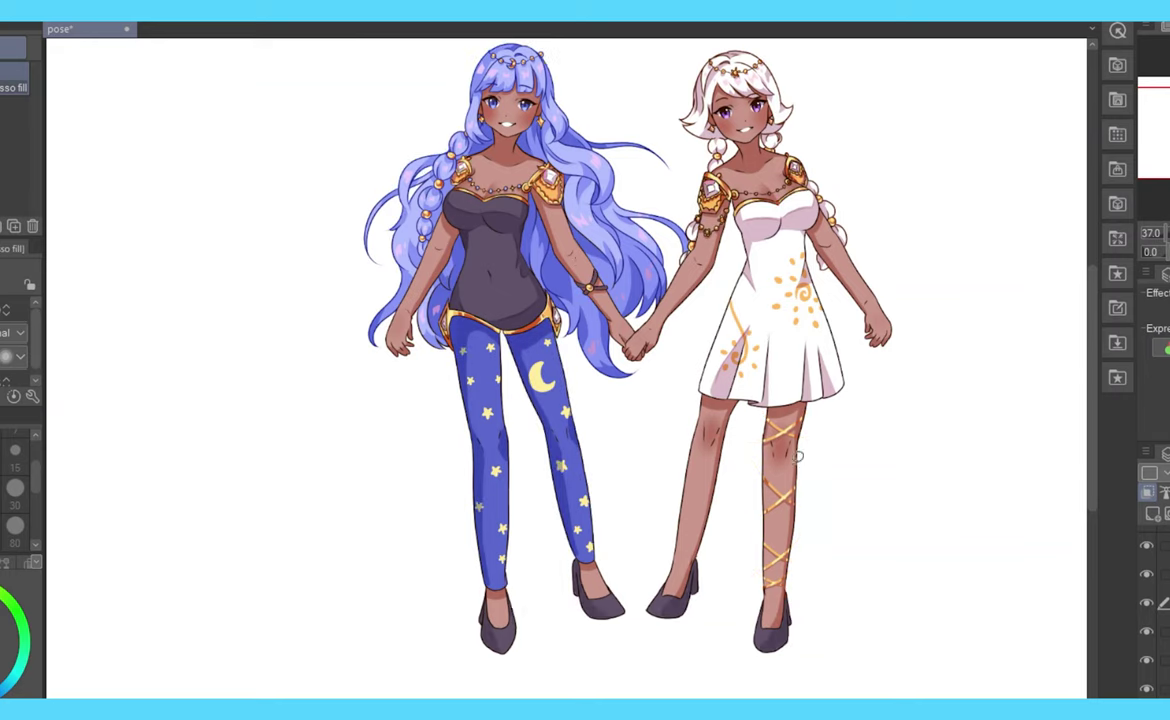
- Soften the leggings' shading around the knees and thighs with the soft airbrush in dark blue
key(p)
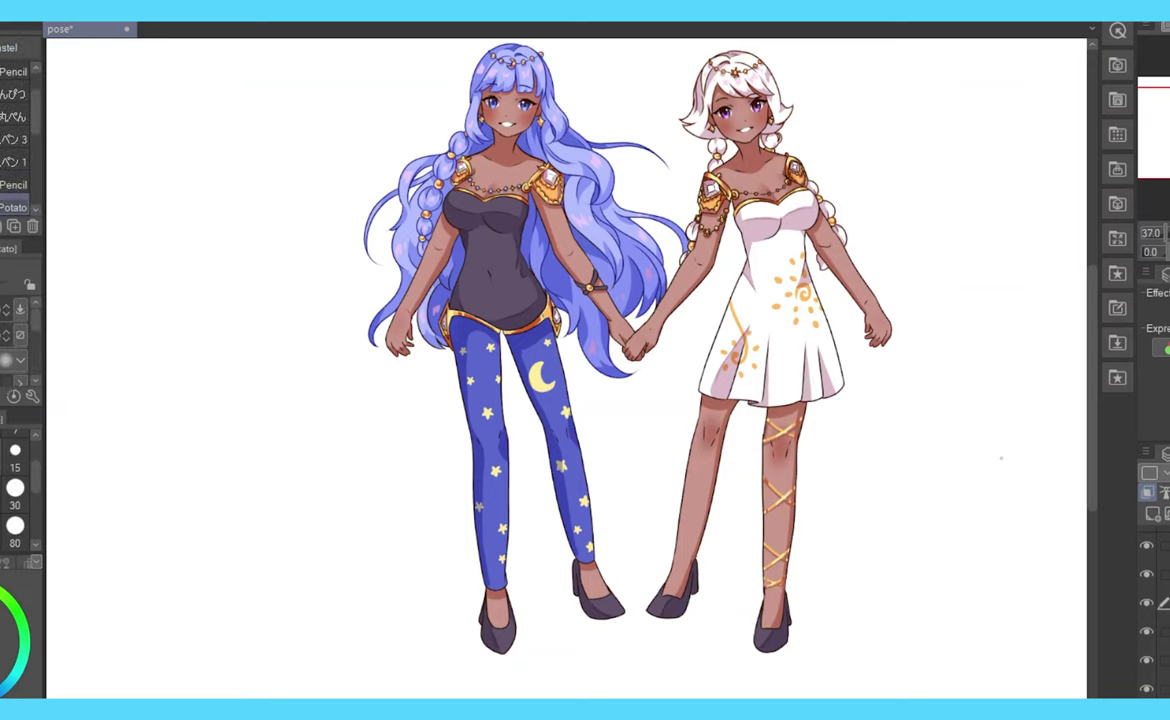
key(b)
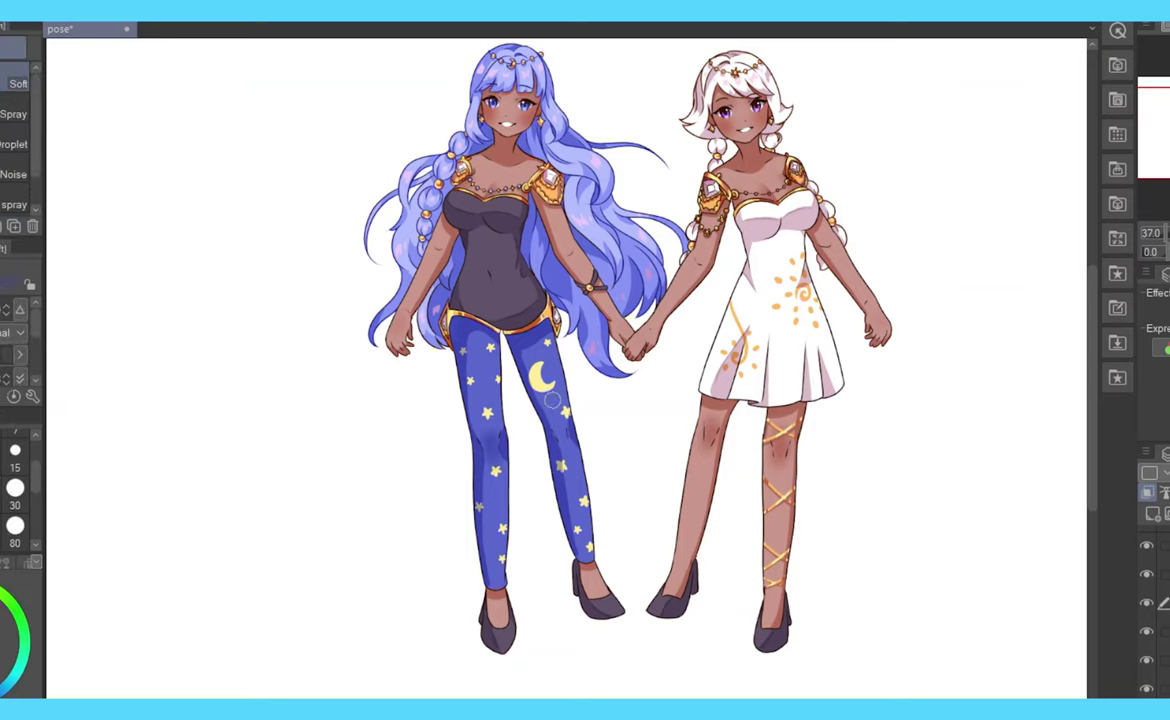
key(h)
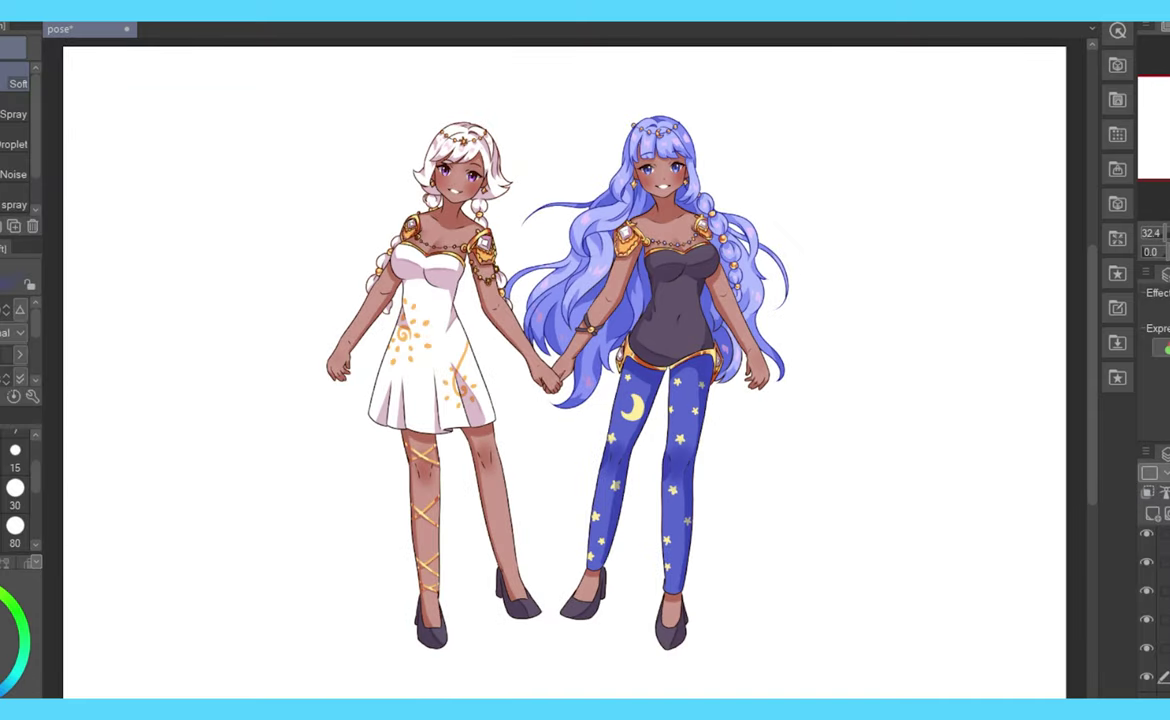
- Examine the drawing close up and rotated upside down to check its overall balance
key(h)
click(1165, 232)
drag(1167, 233, 1169, 233)
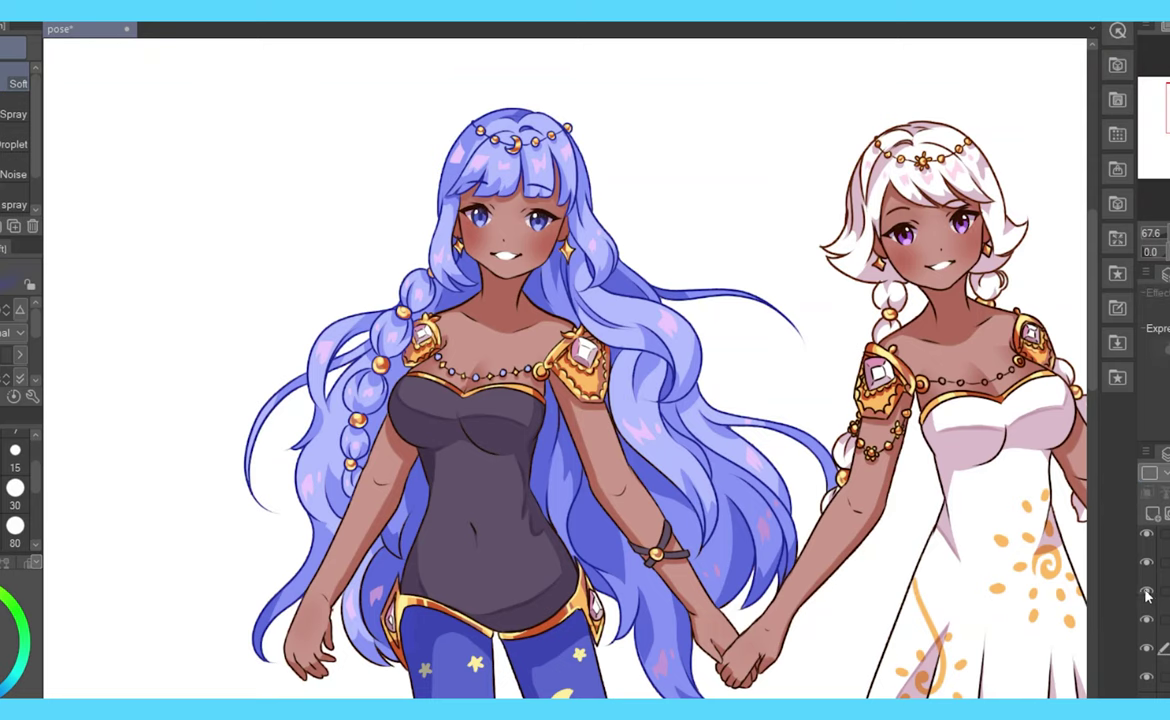
key(p)
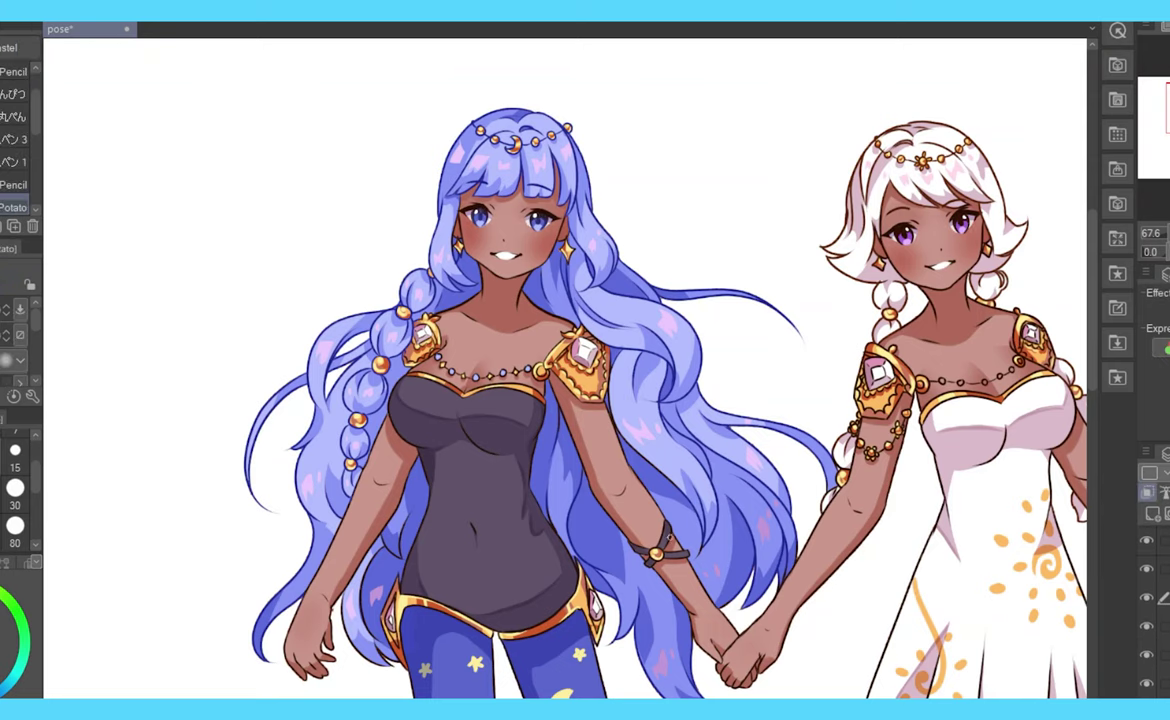
key(ctrl+0)
drag(1166, 251, 1169, 251)
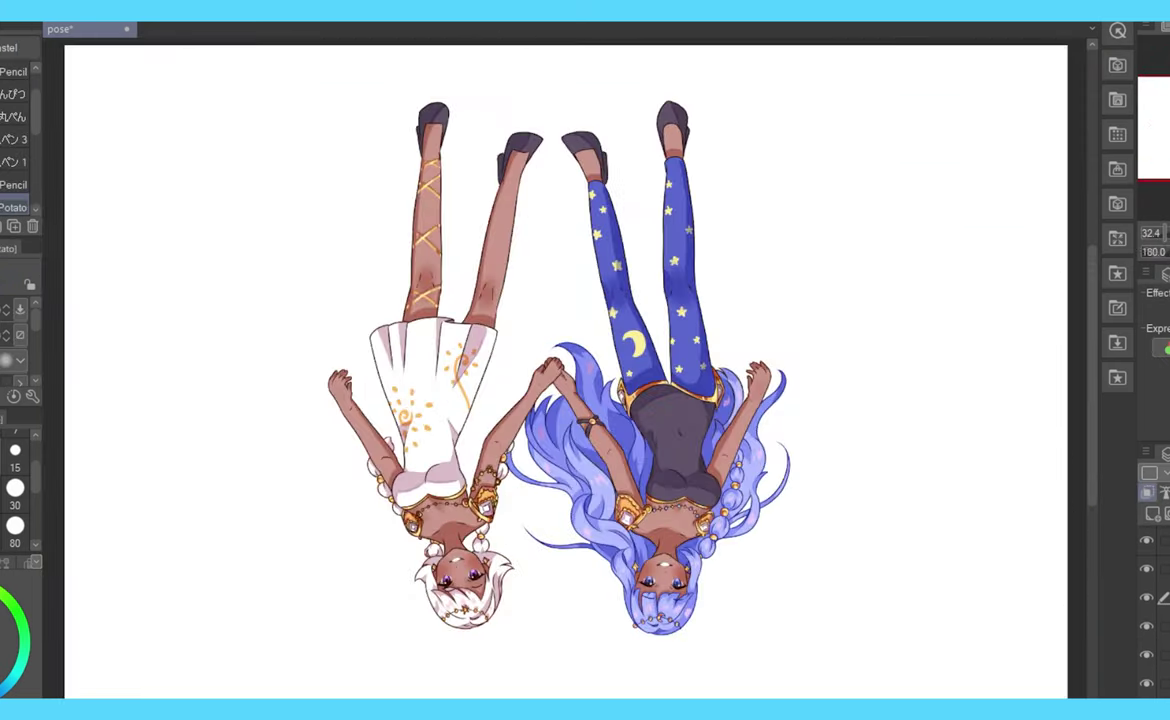
key(ctrl+0)
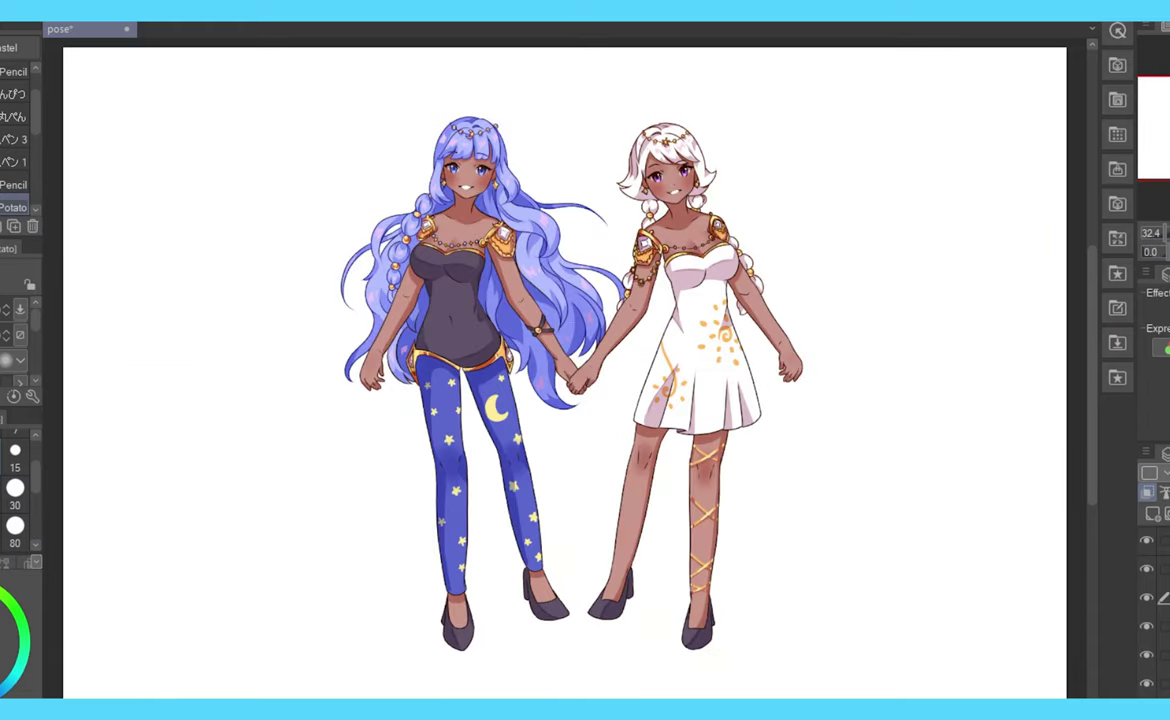
- Recolour one eye of the blue-haired character purple and one eye of the white-haired character blue
key(ctrl+plus)
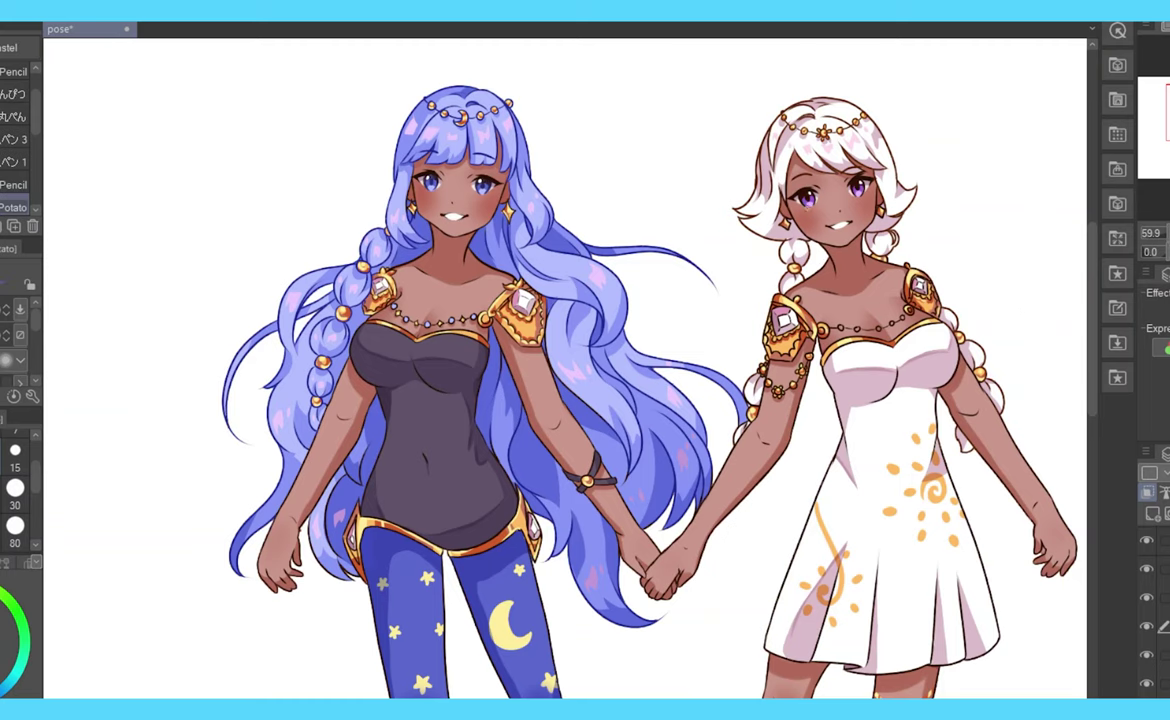
drag(1160, 251, 1166, 251)
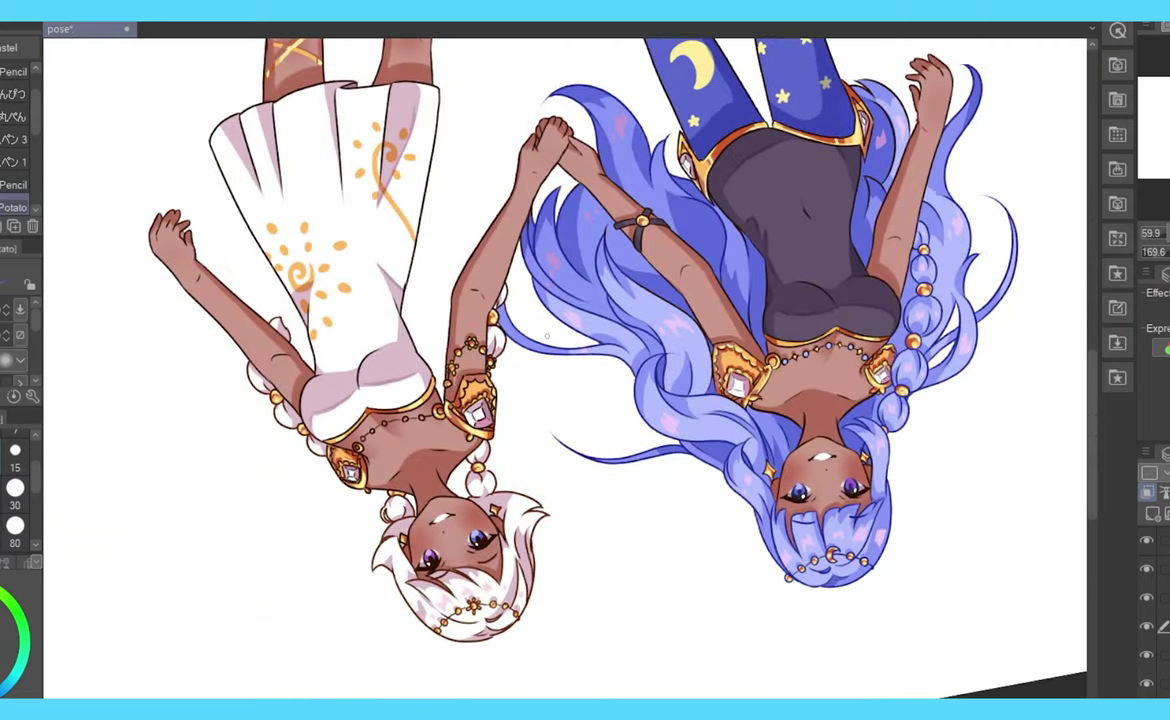
drag(1166, 251, 1152, 251)
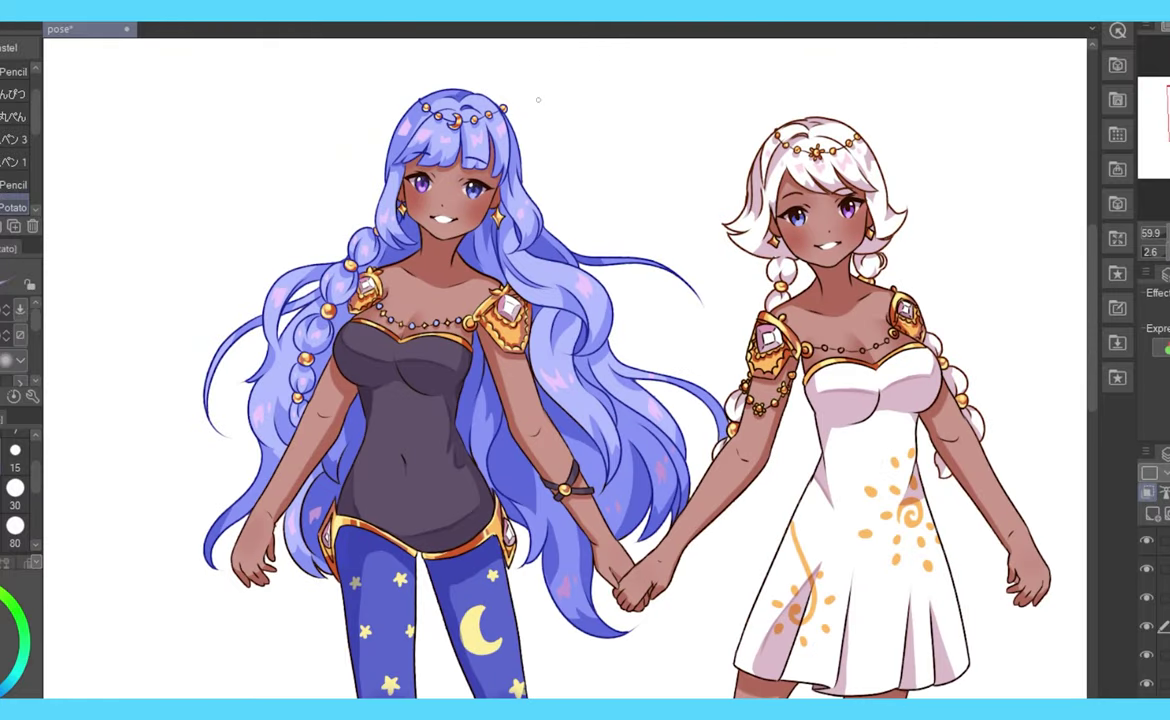
- Touch up the white-dressed character's arm with the soft airbrush and a reddish brush, and erase stray colour
key(b)
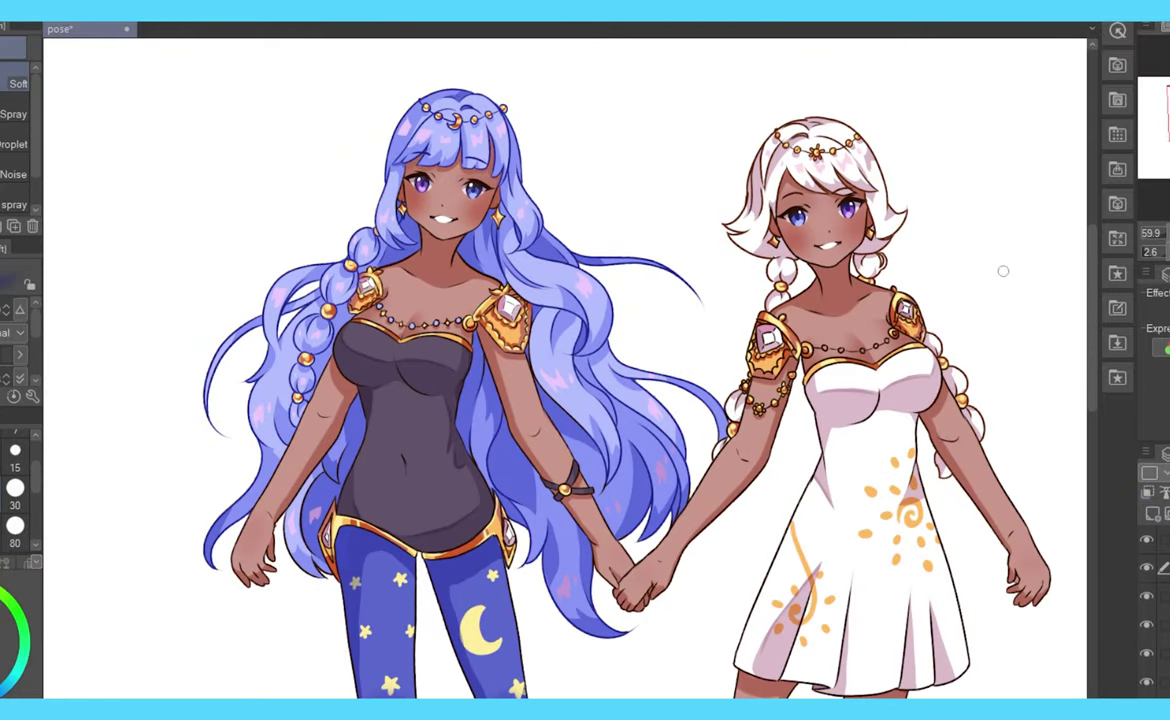
key(p)
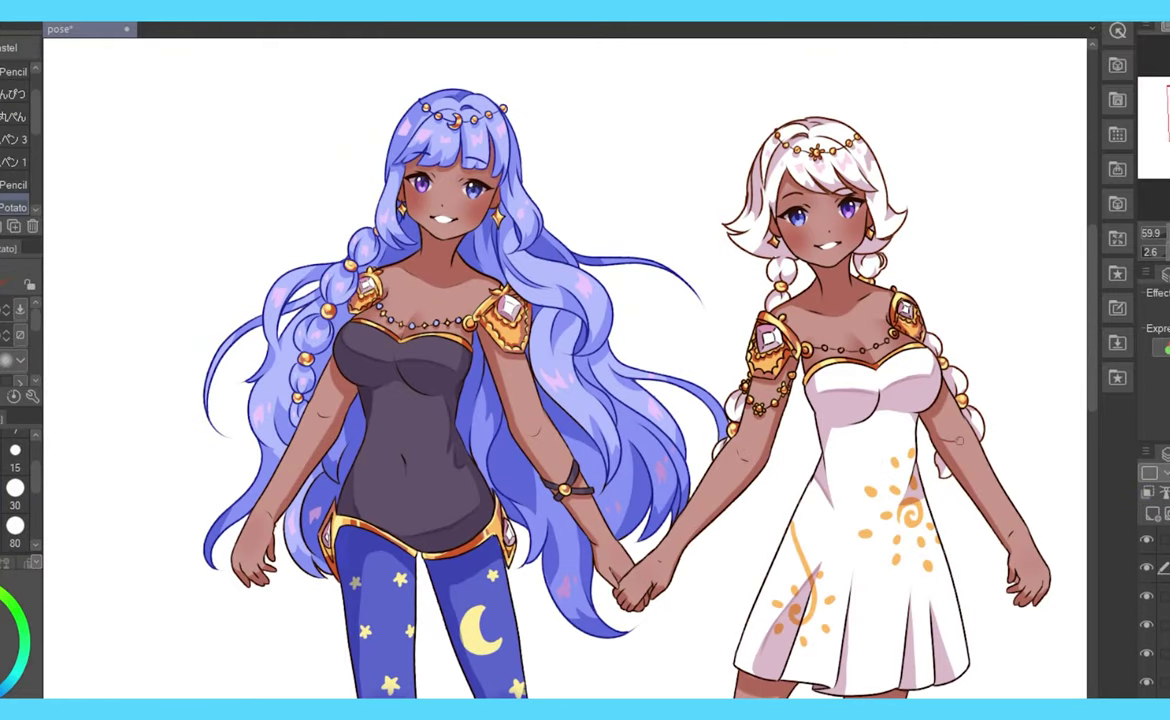
drag(867, 297, 992, 297)
key(e)
drag(580, 360, 450, 395)
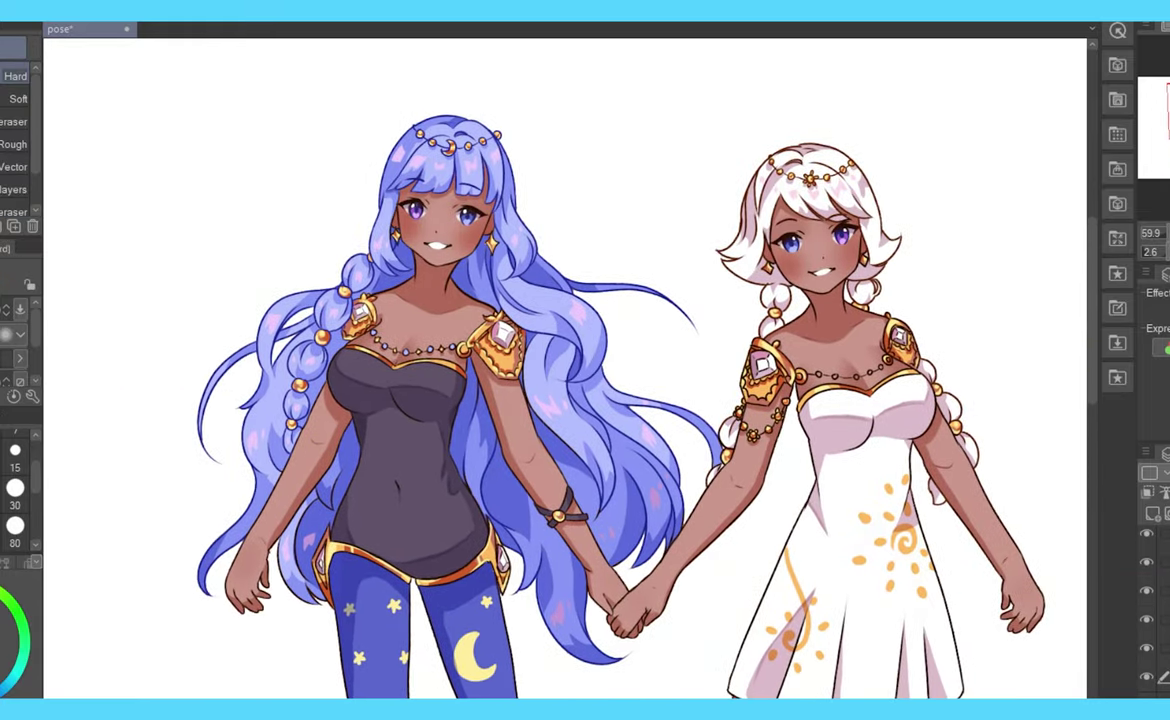
- Select both characters with the lasso and scale them up so they fill more of the canvas height
key(ctrl+0)
click(1160, 648)
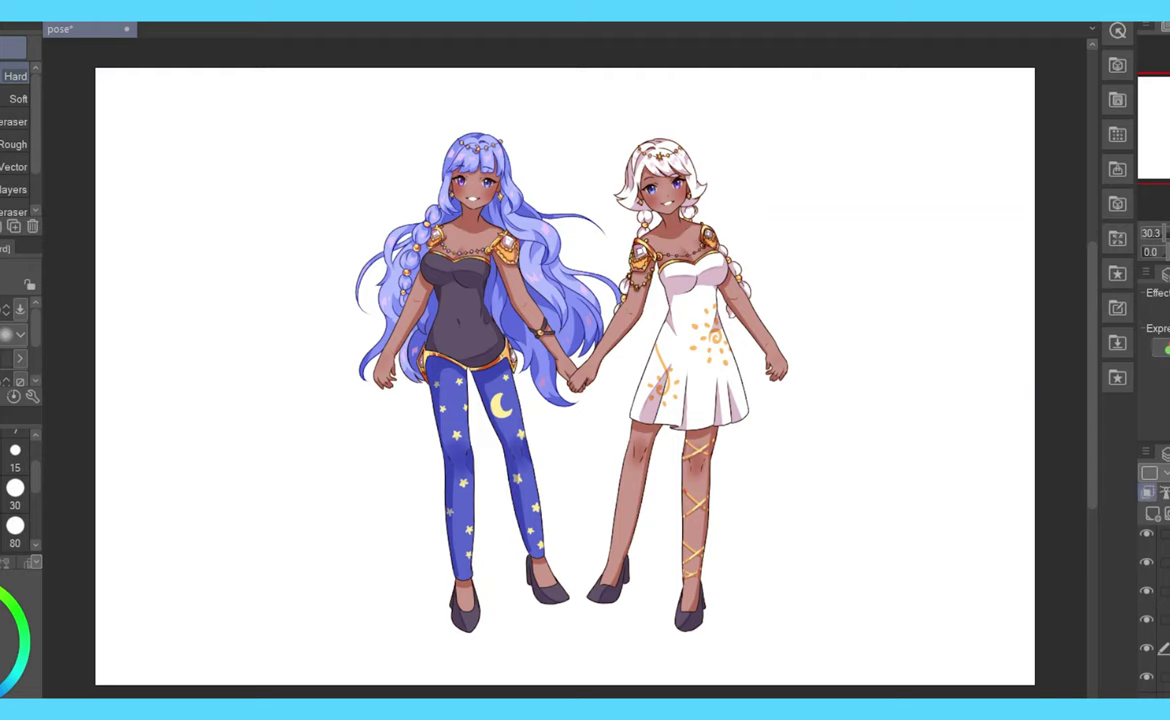
click(1160, 620)
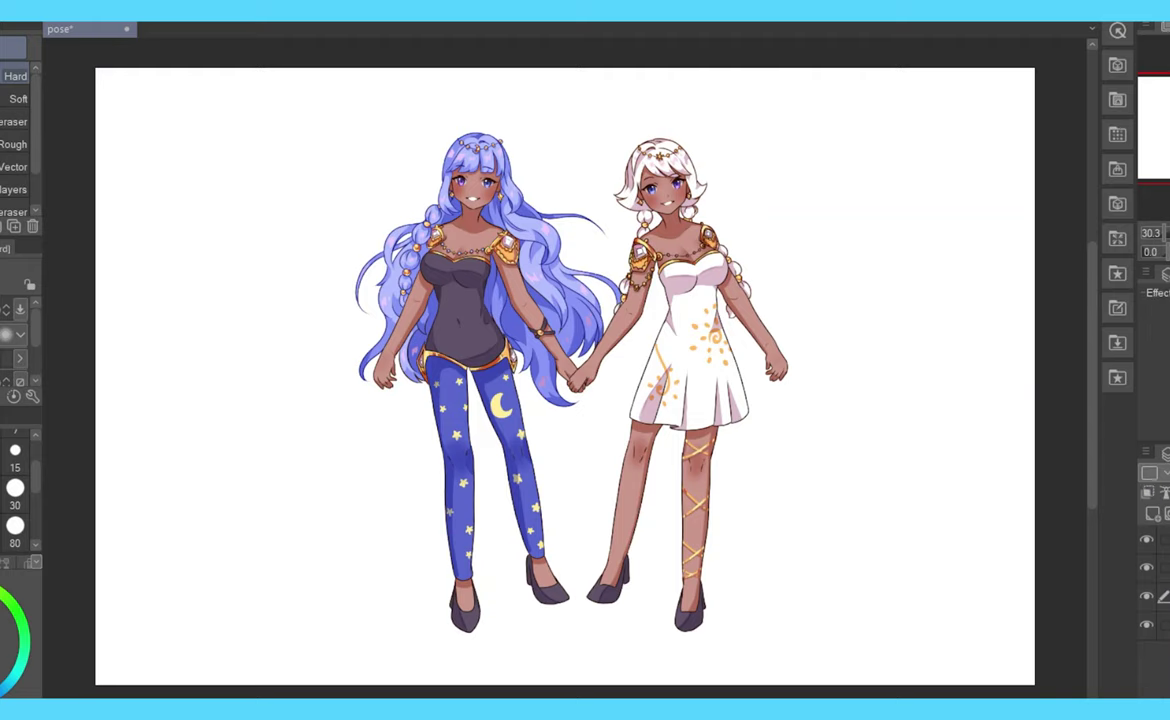
key(ctrl+minus)
key(m)
drag(745, 200, 731, 584)
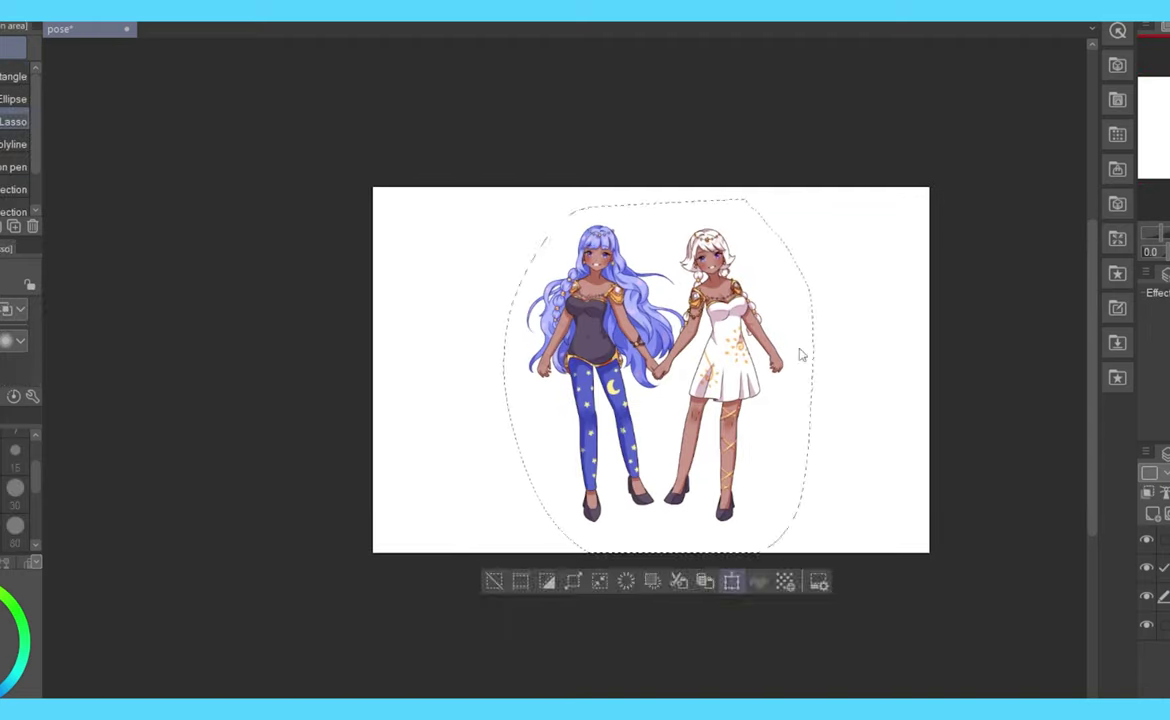
click(731, 582)
drag(501, 553, 475, 579)
key(Return)
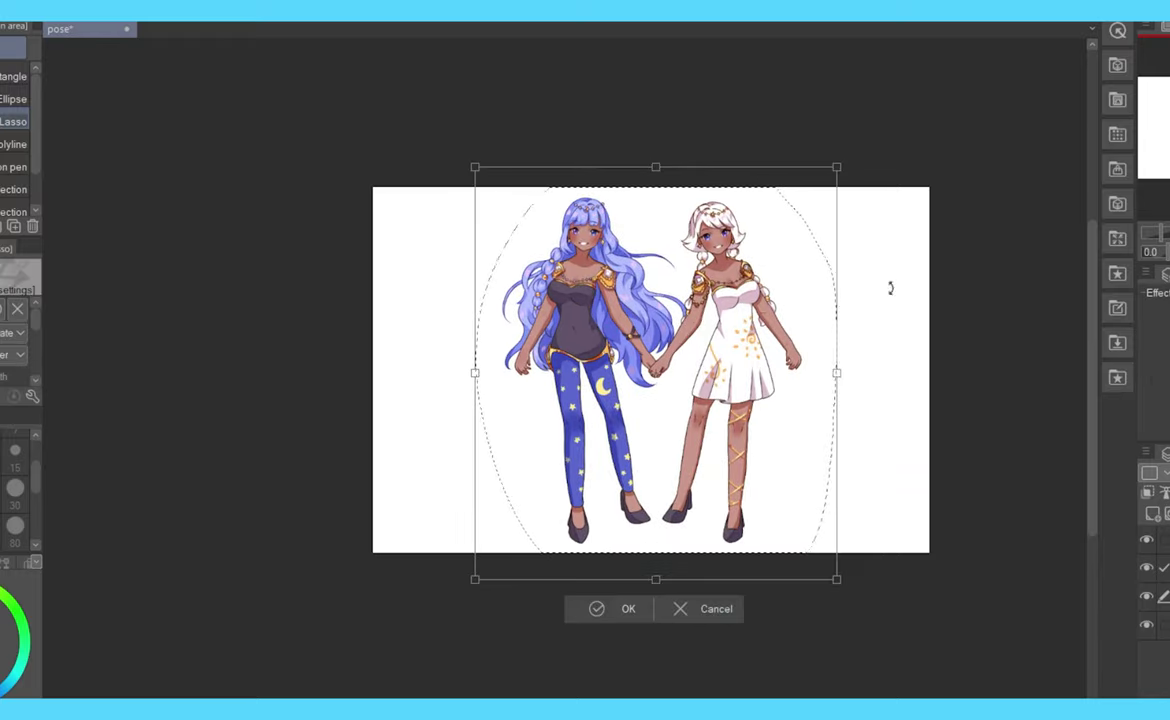
key(ctrl+d)
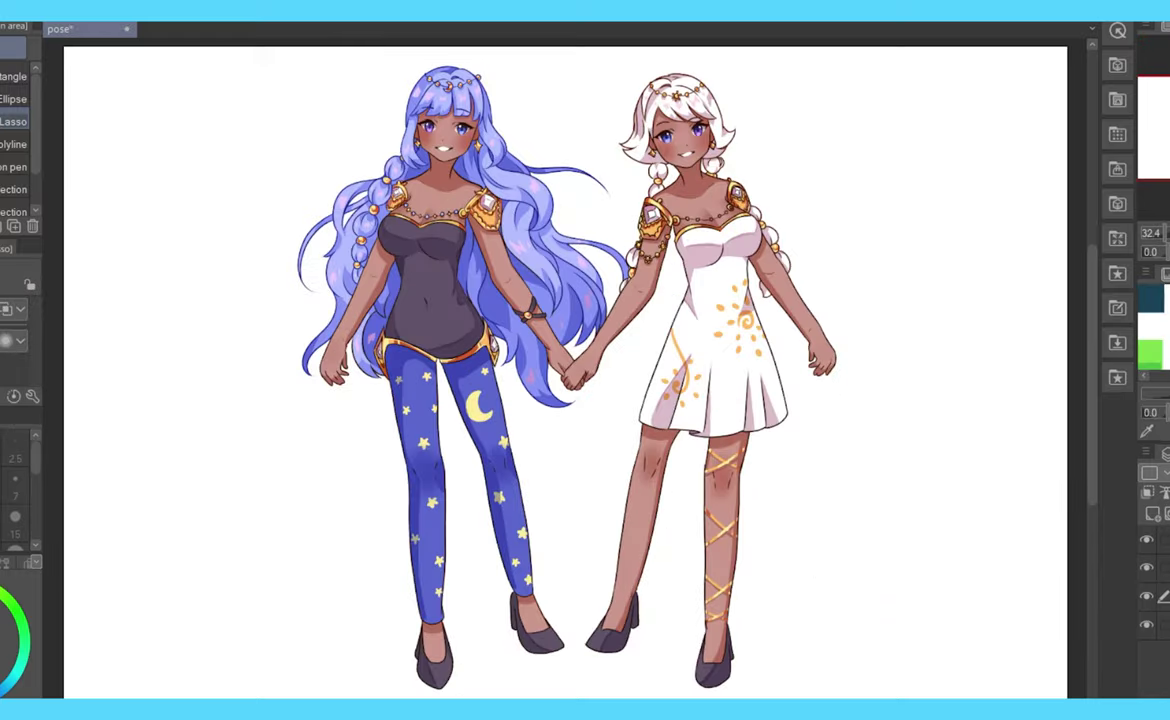
- Lasso both eyes of the blue-haired character and stretch them slightly taller with a free transform
scroll(417, 101, up, 8)
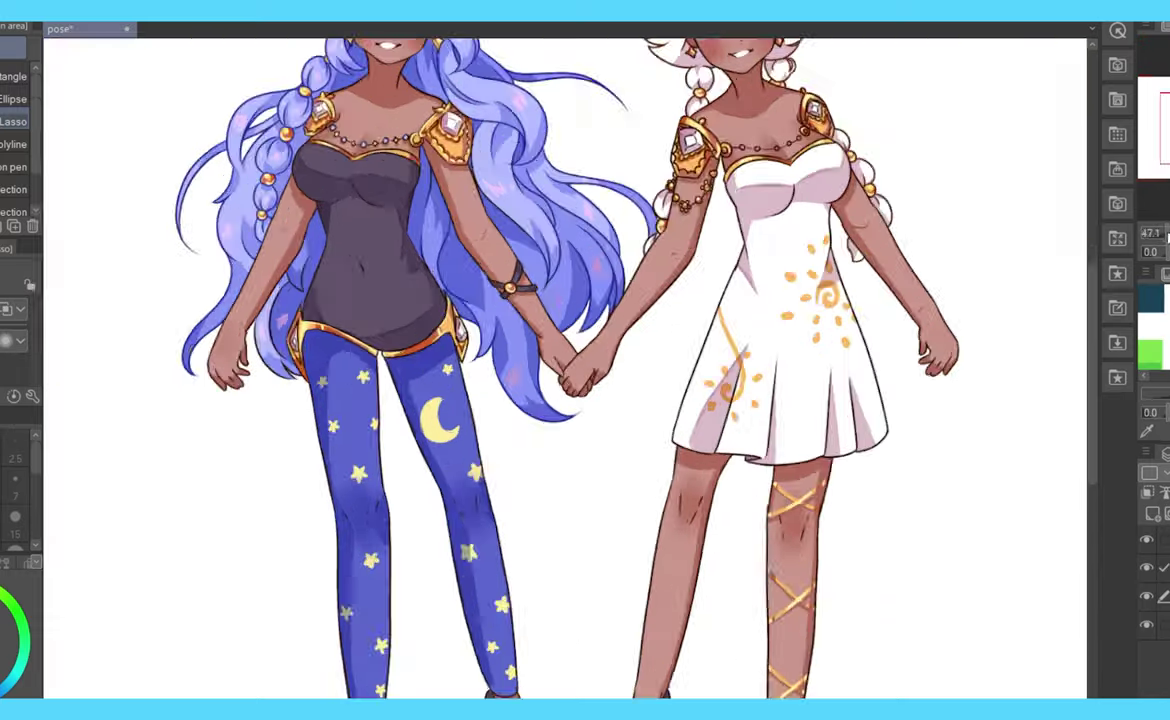
mouse_move(422, 244)
mouse_down()
mouse_move(445, 268)
mouse_move(553, 252)
mouse_up()
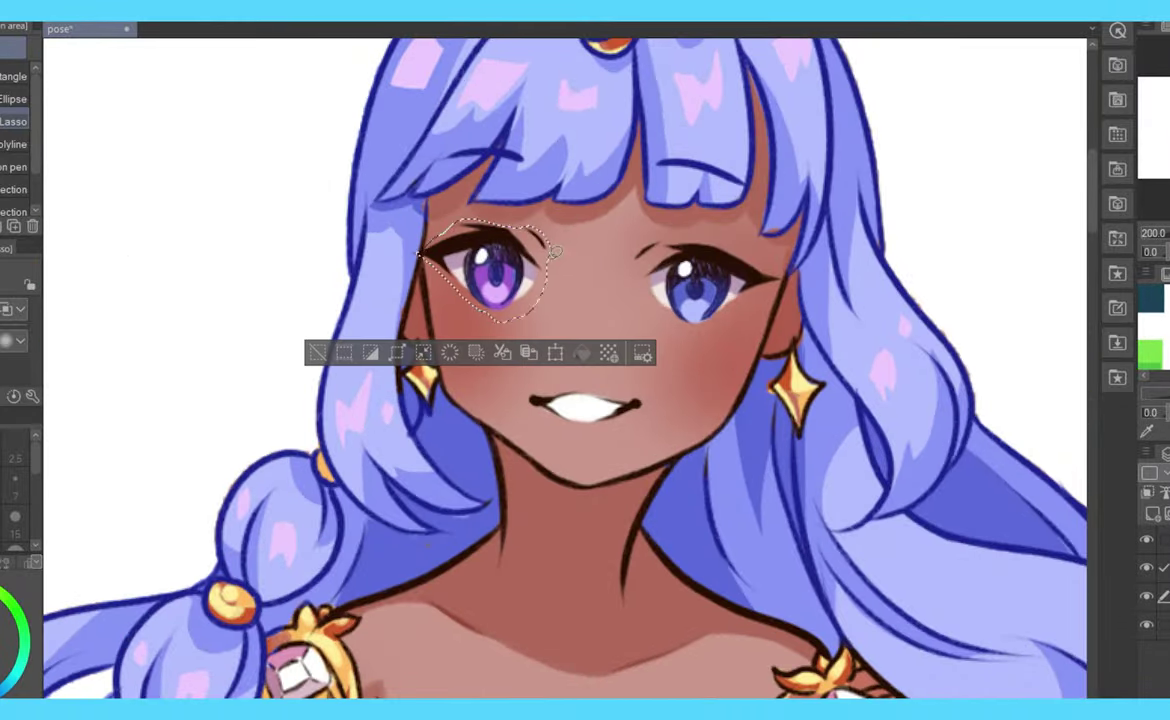
drag(718, 322, 705, 240)
key(ctrl+t)
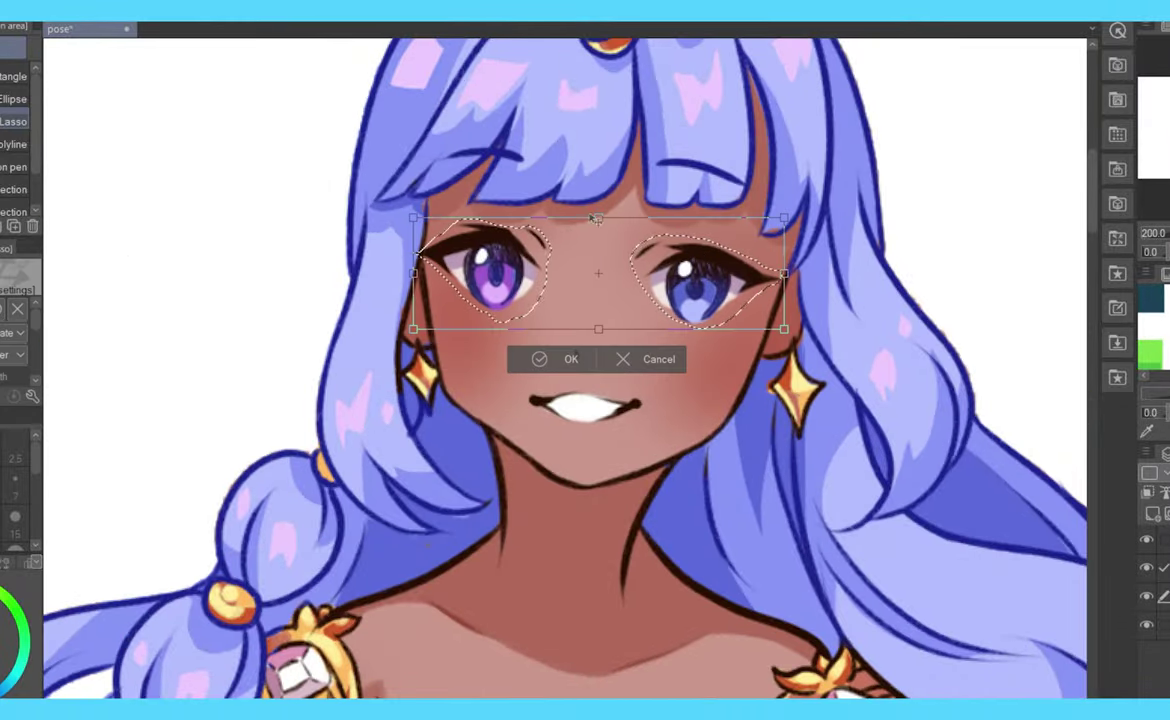
drag(601, 338, 601, 322)
scroll(450, 200, down, 5)
scroll(450, 200, up, 3)
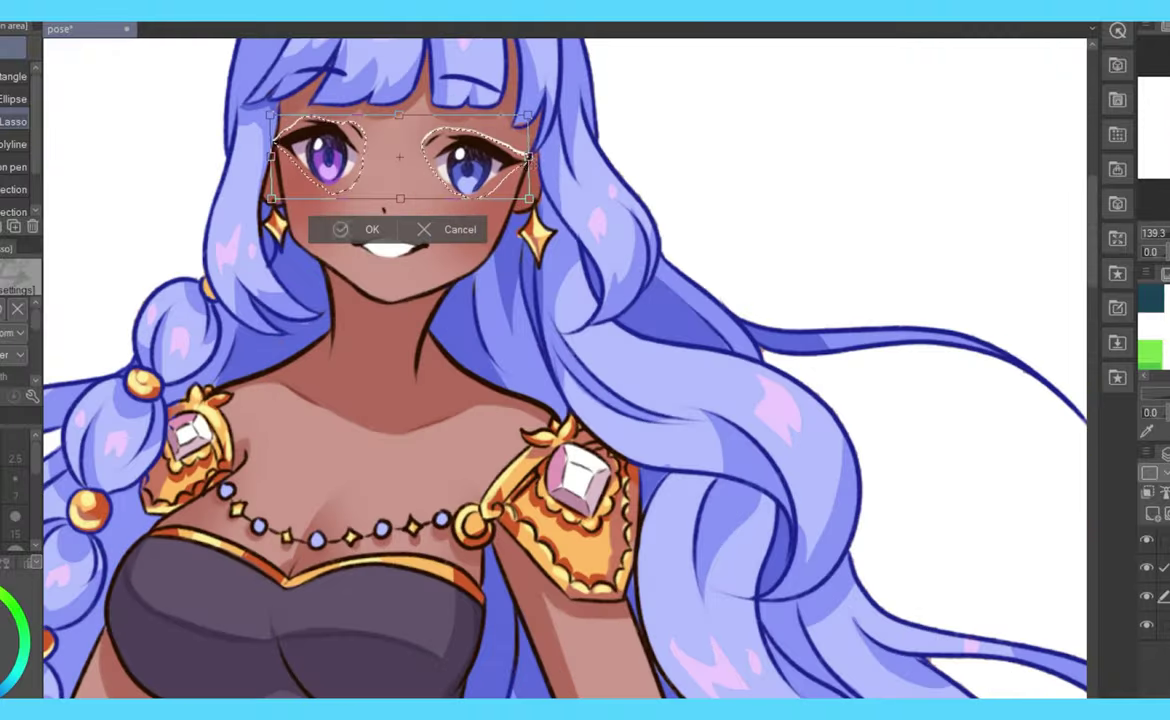
key(Return)
scroll(565, 360, down, 3)
scroll(565, 360, up, 4)
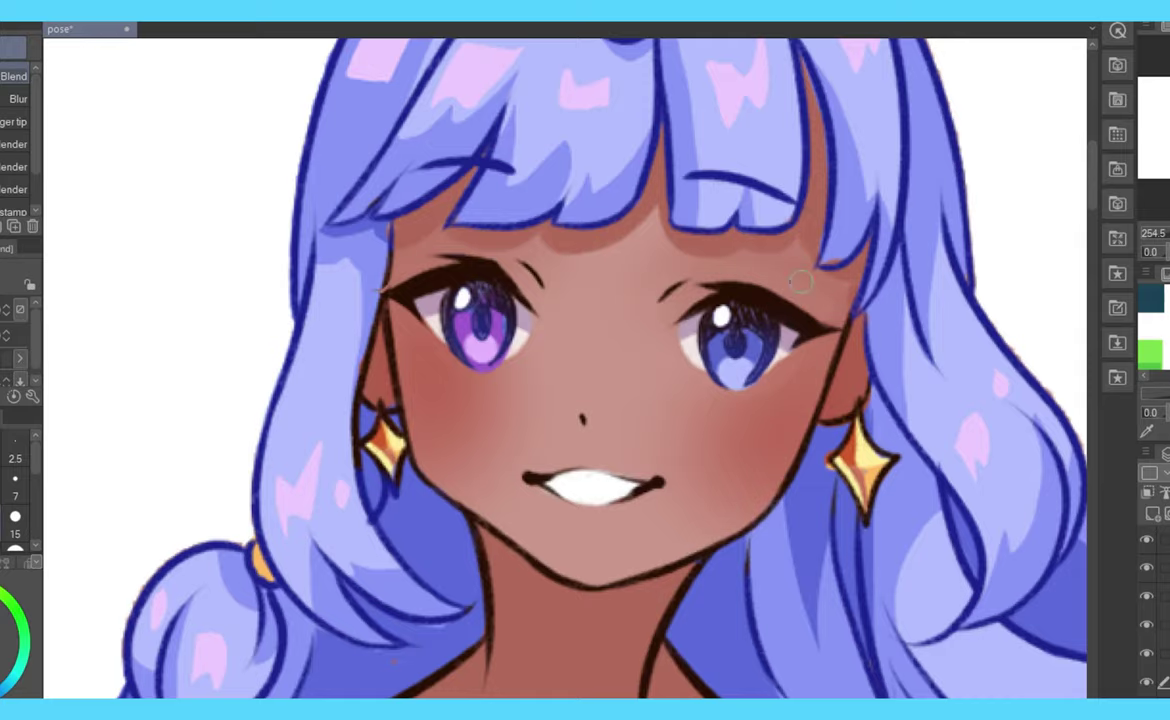
scroll(565, 360, down, 8)
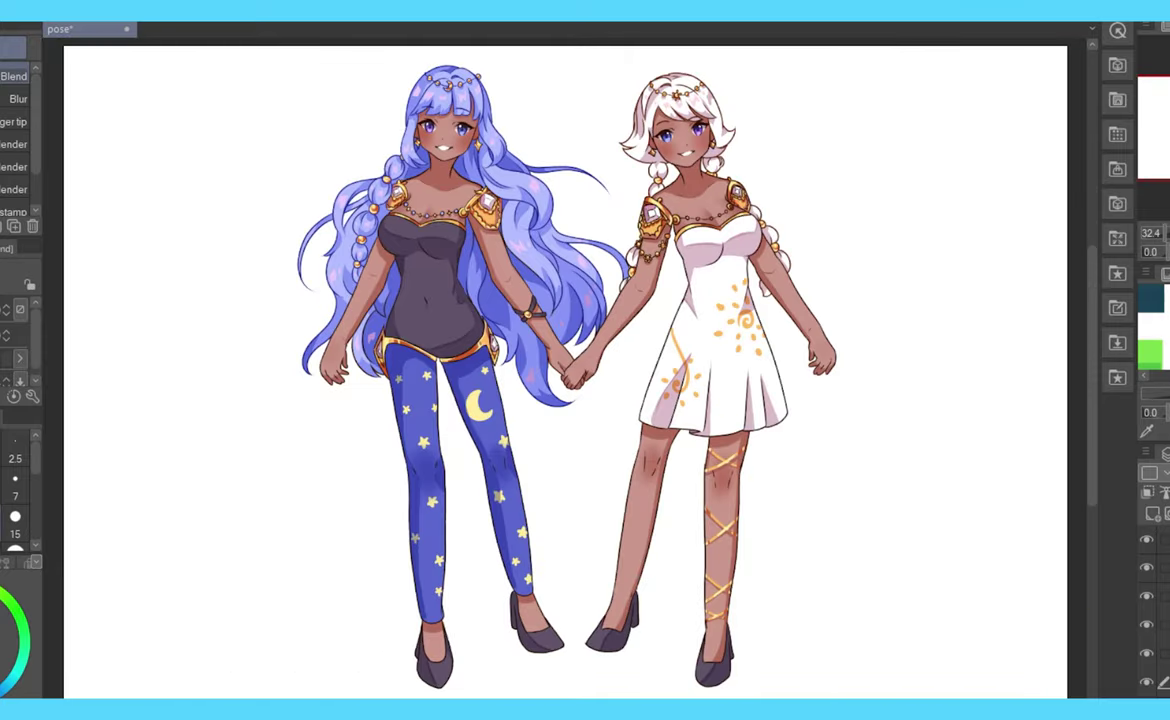
- Lasso and stretch the white-haired character's eyes slightly taller, and blend away the gap left above them
scroll(565, 360, up, 5)
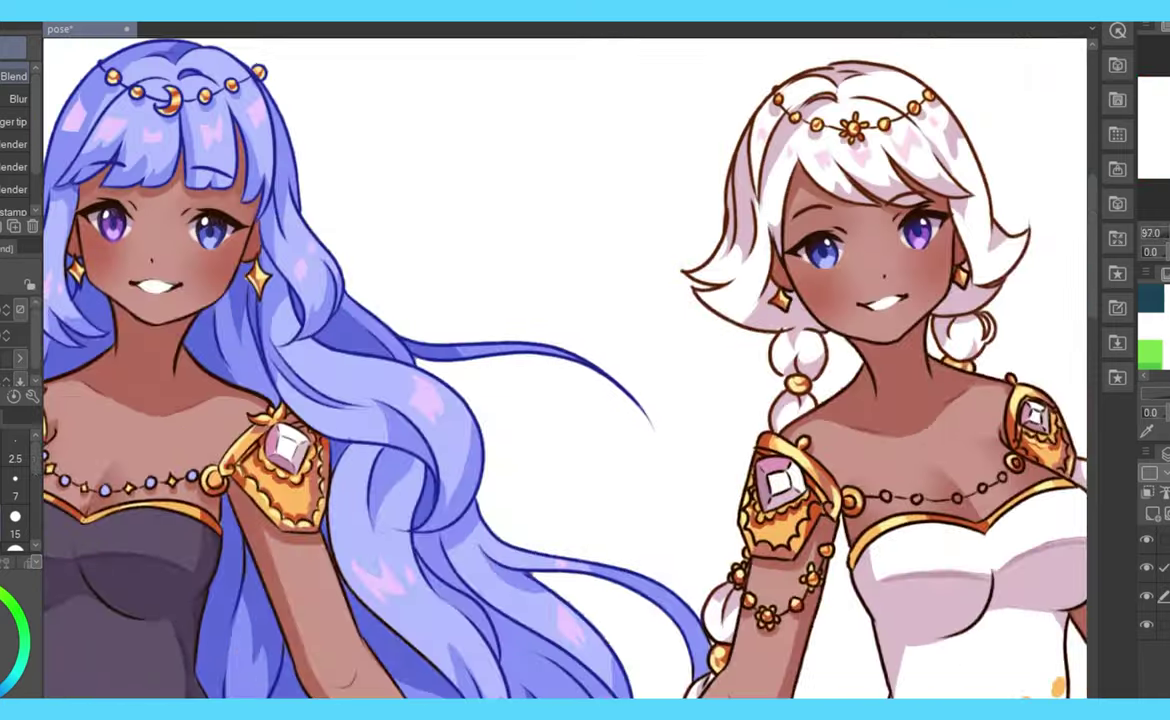
key(h)
key(m)
drag(181, 214, 188, 222)
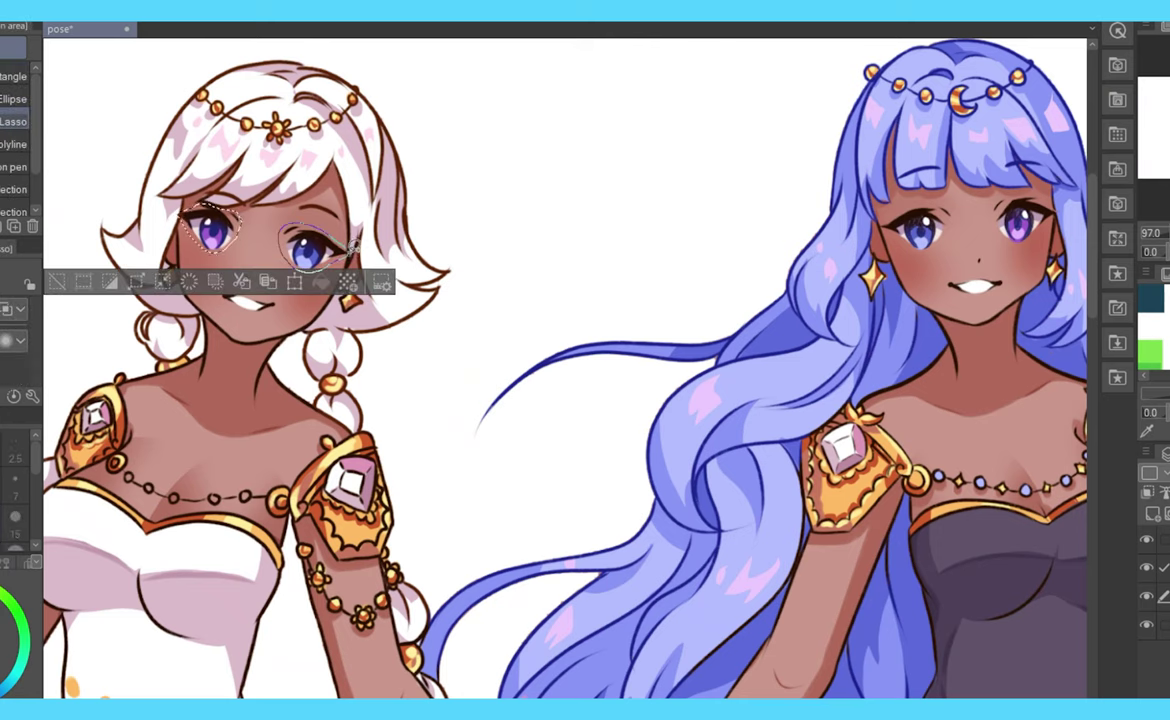
key(ctrl+t)
drag(355, 248, 243, 410)
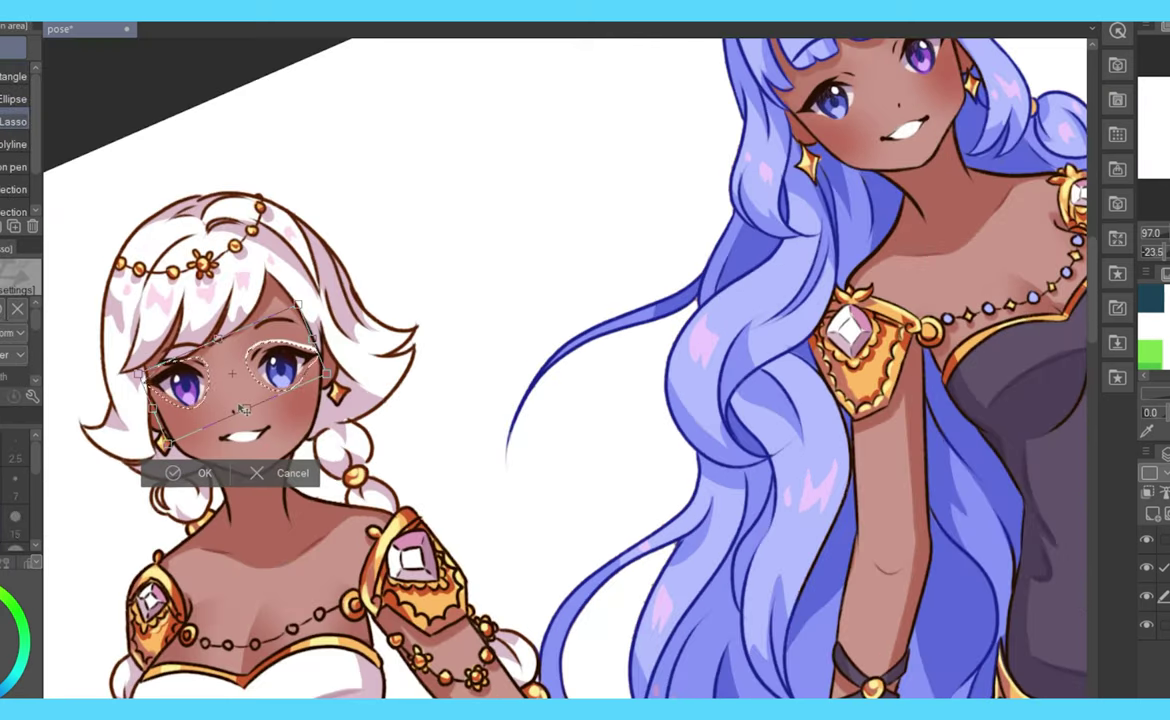
key(Return)
key(j)
key(ctrl+shift+r)
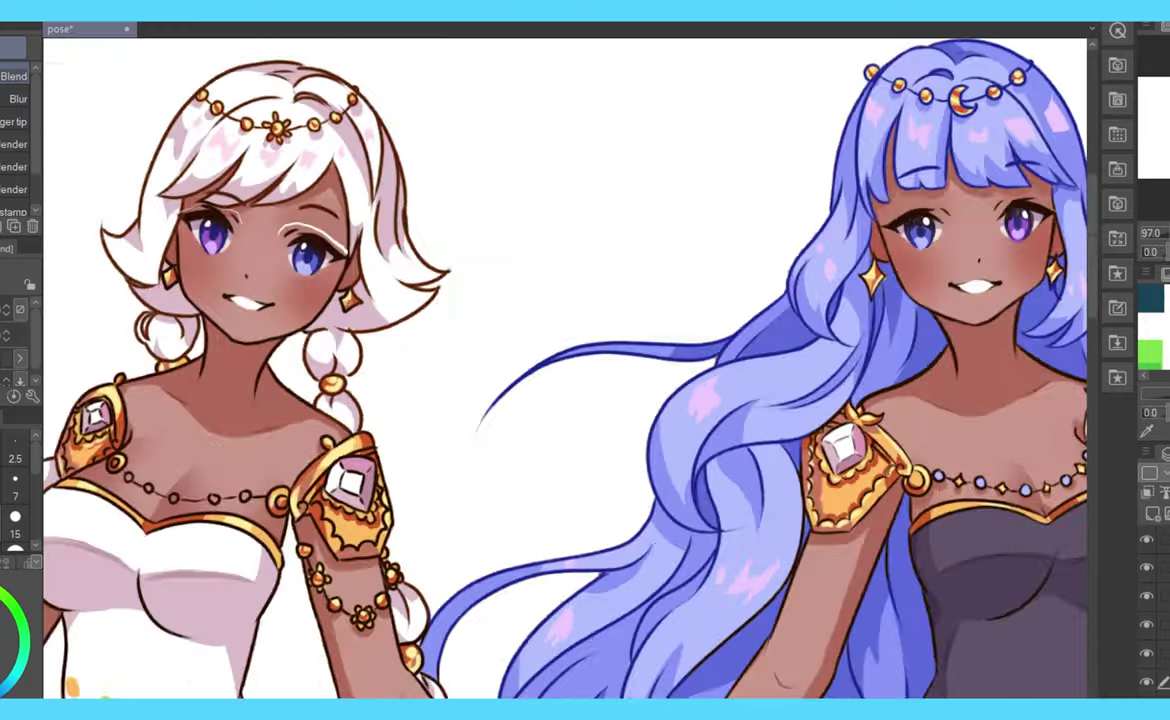
scroll(520, 366, up, 3)
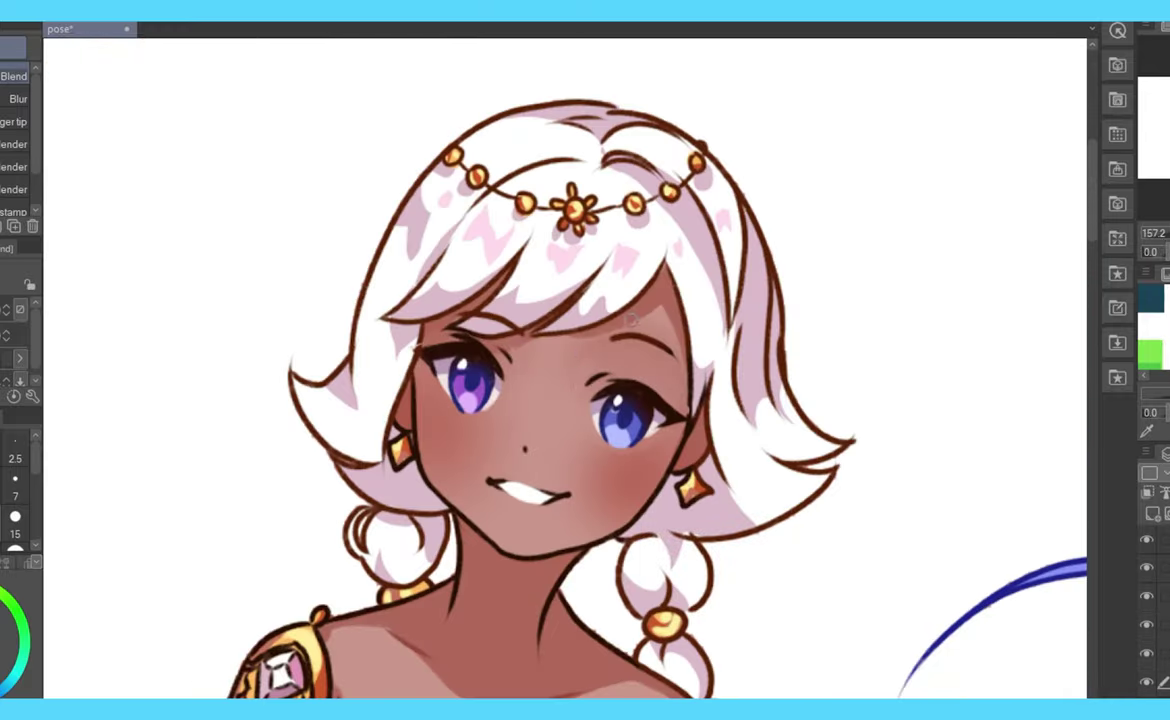
key(ctrl+0)
key(h)
key(ctrl+minus)
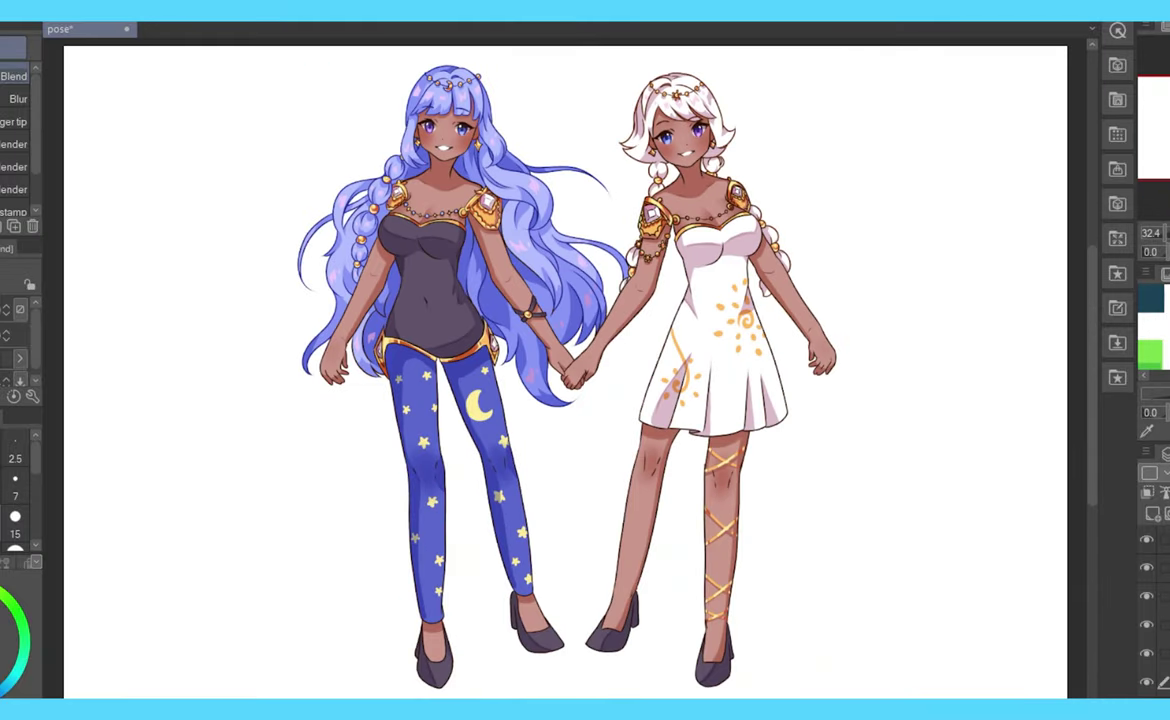
- Paint a dark blue glow across the lower part of a black background with the soft airbrush
click(1147, 681)
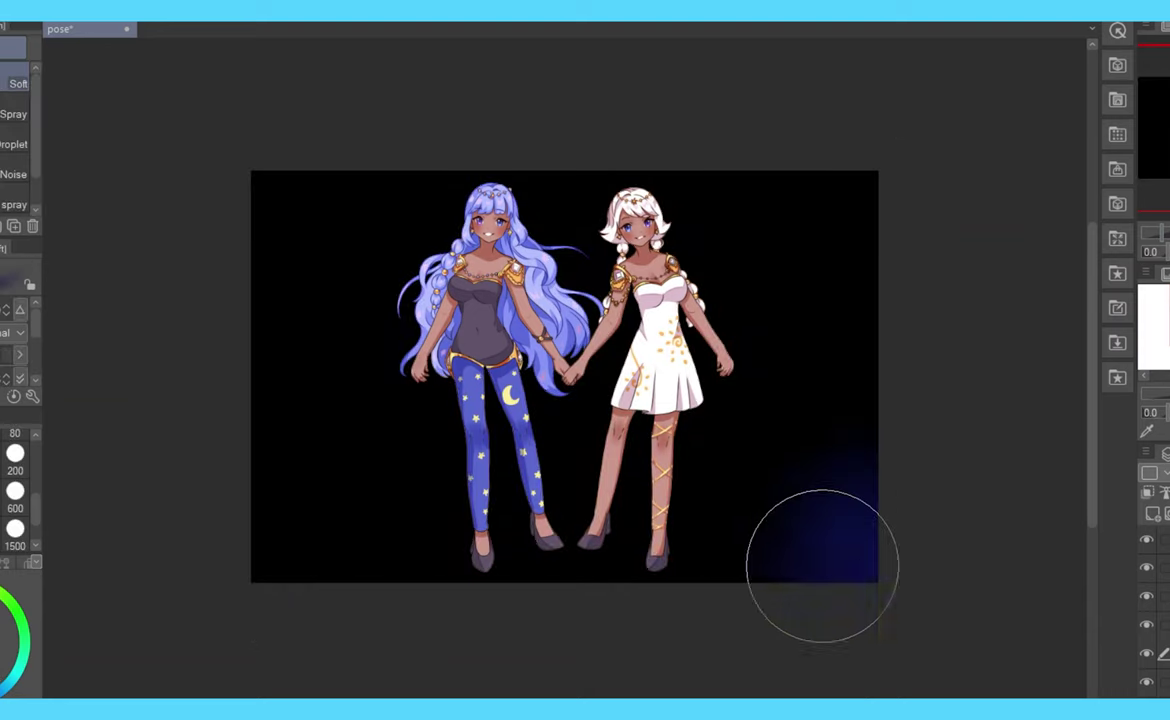
mouse_move(822, 565)
mouse_down()
mouse_move(429, 611)
mouse_move(749, 575)
mouse_move(851, 422)
mouse_move(313, 635)
mouse_up()
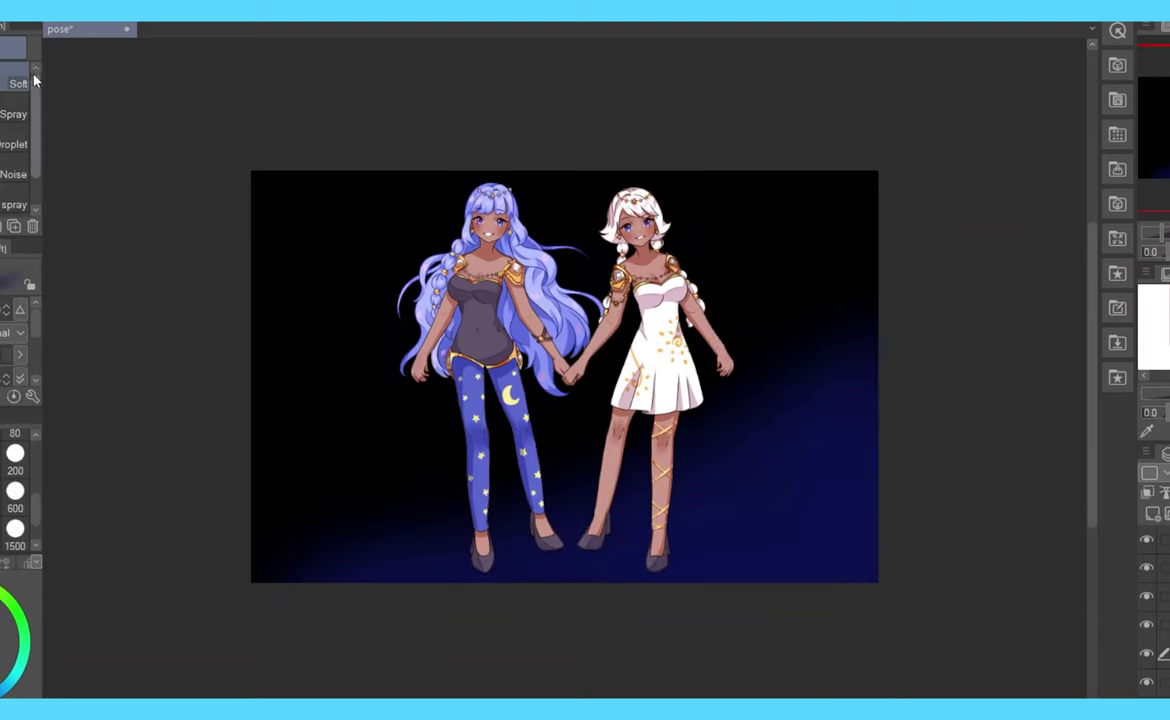
click(27, 147)
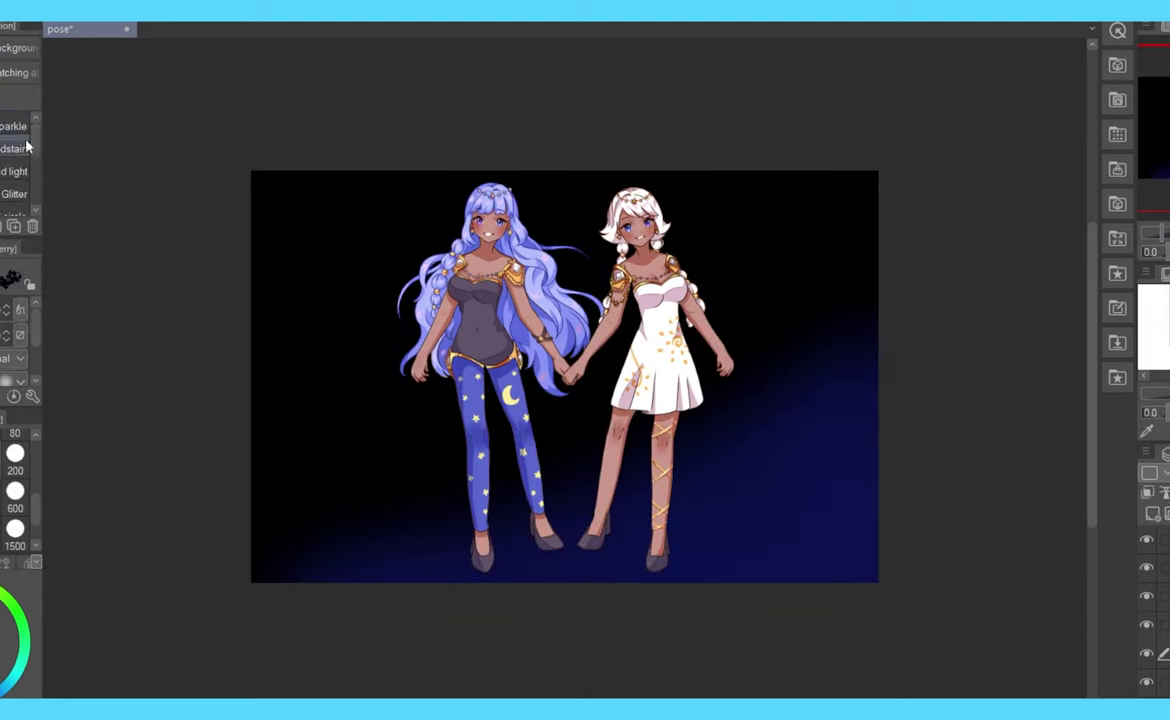
click(5, 130)
scroll(30, 127, down, 5)
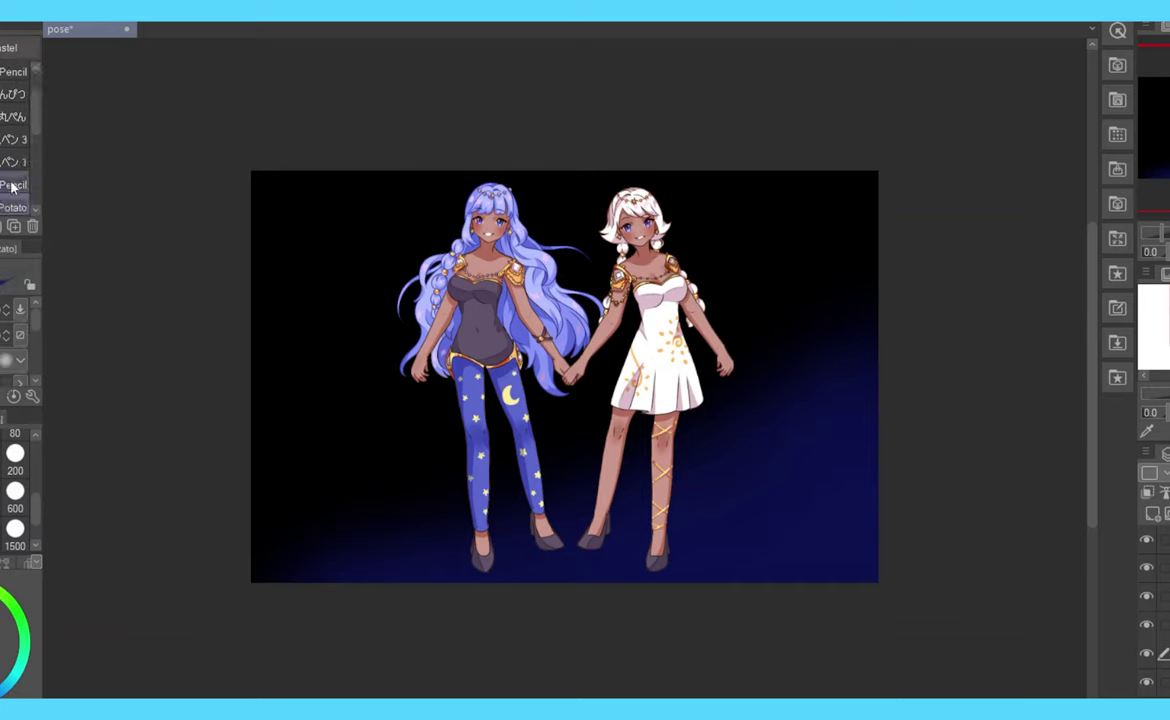
key(u)
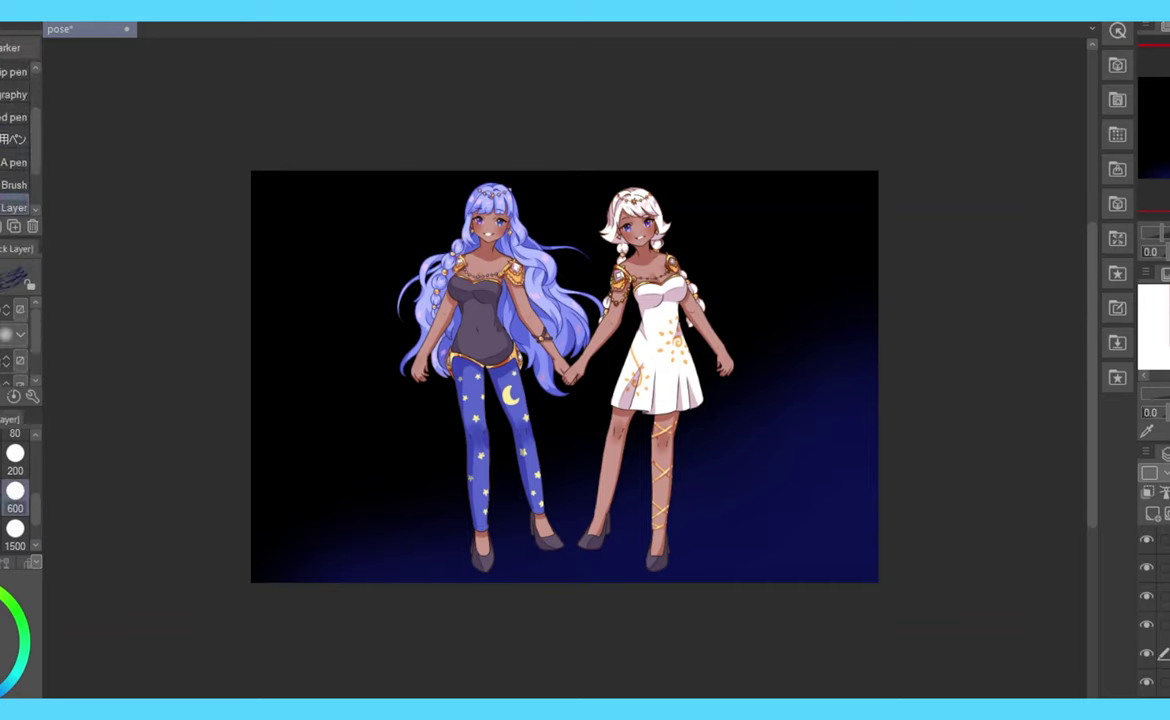
key(p)
key(ctrl+plus)
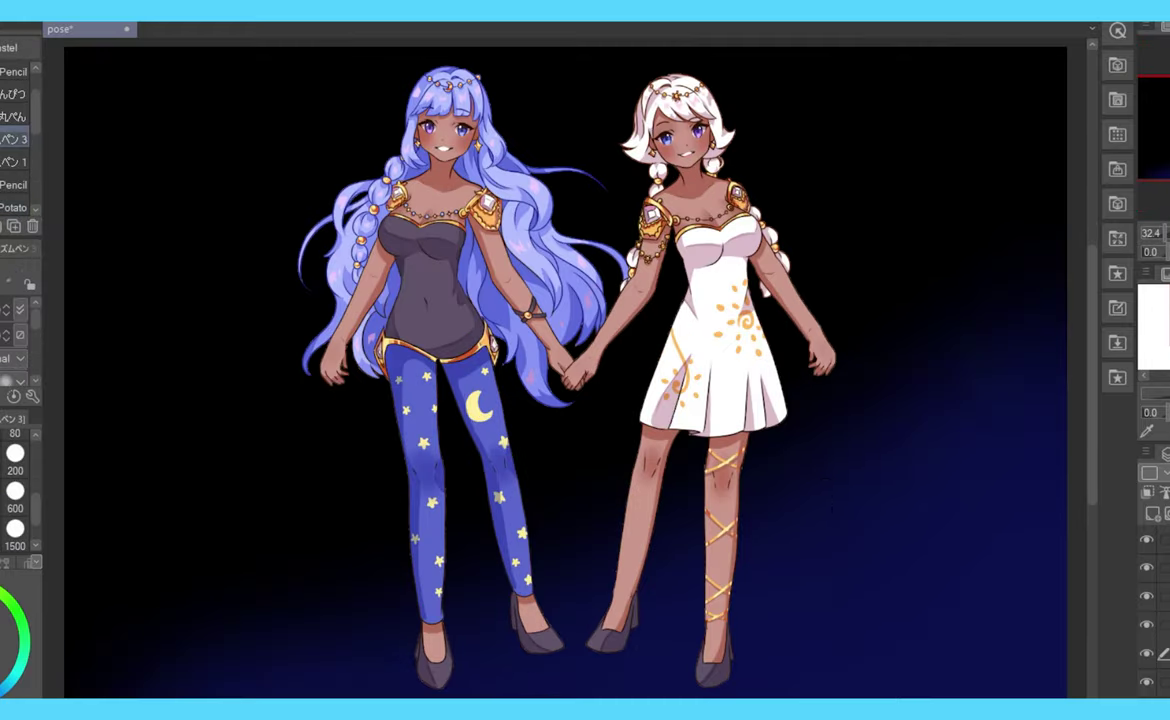
- Paint teal and blue nebula clouds behind the characters and in the background's upper-left corner with the noise airbrush
key(b)
mouse_move(790, 300)
mouse_down()
mouse_move(426, 449)
mouse_move(300, 420)
mouse_up()
mouse_move(360, 320)
mouse_down()
mouse_move(496, 431)
mouse_move(690, 260)
mouse_move(836, 240)
mouse_up()
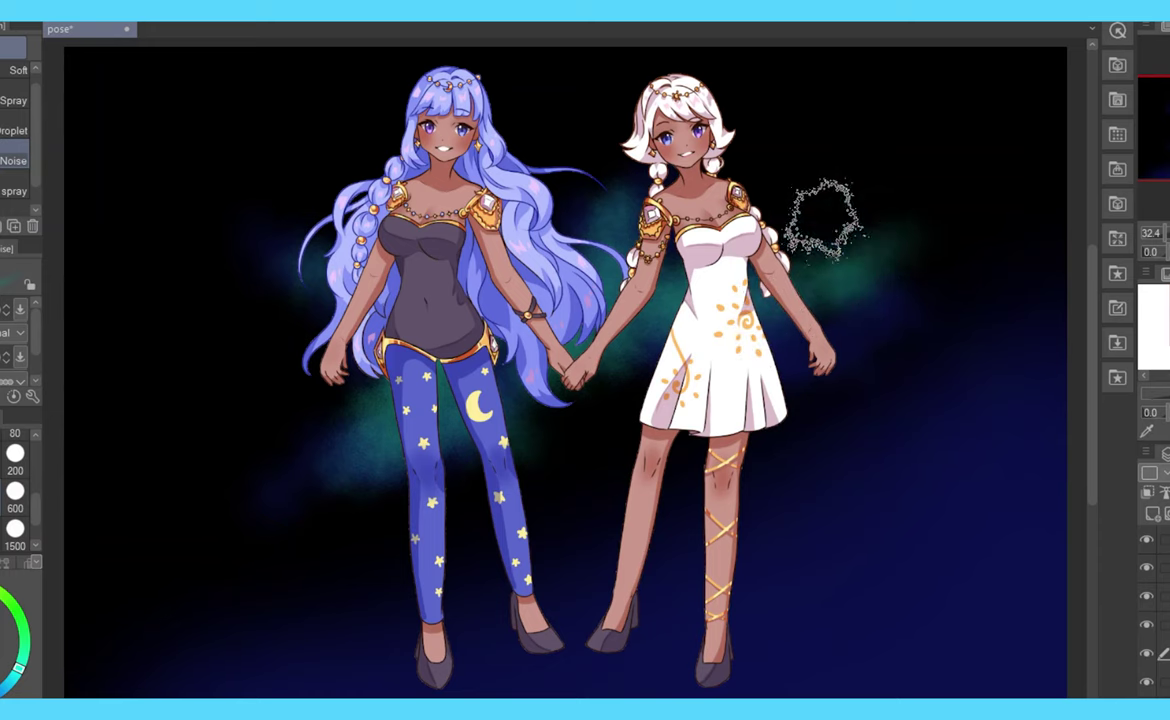
mouse_move(170, 85)
mouse_down()
mouse_move(80, 148)
mouse_move(110, 117)
mouse_up()
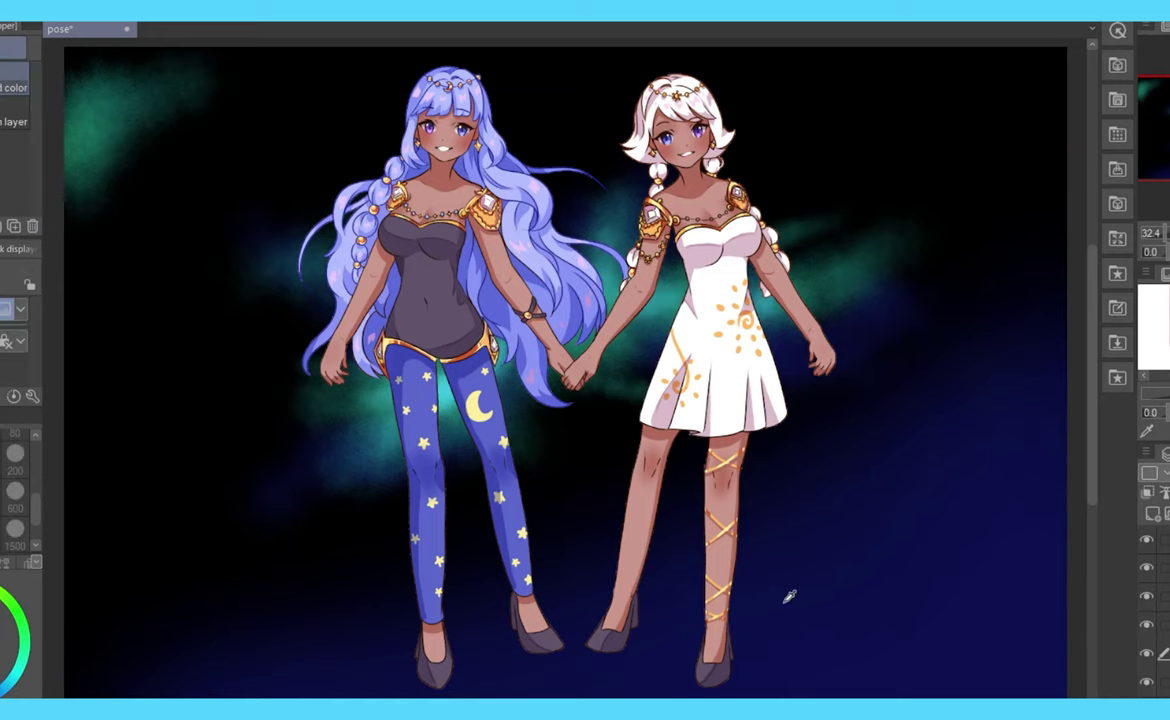
drag(730, 380, 790, 350)
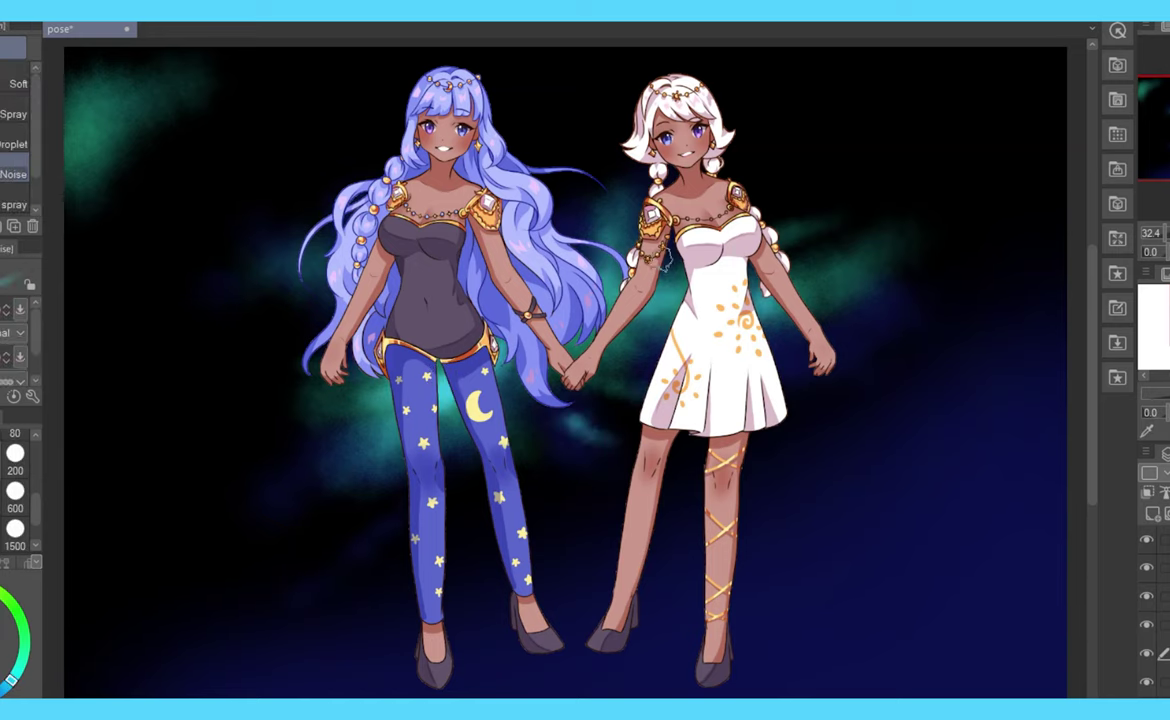
- Scatter small coloured and white stars over the nebula and dark sky with the spray airbrush
key(i)
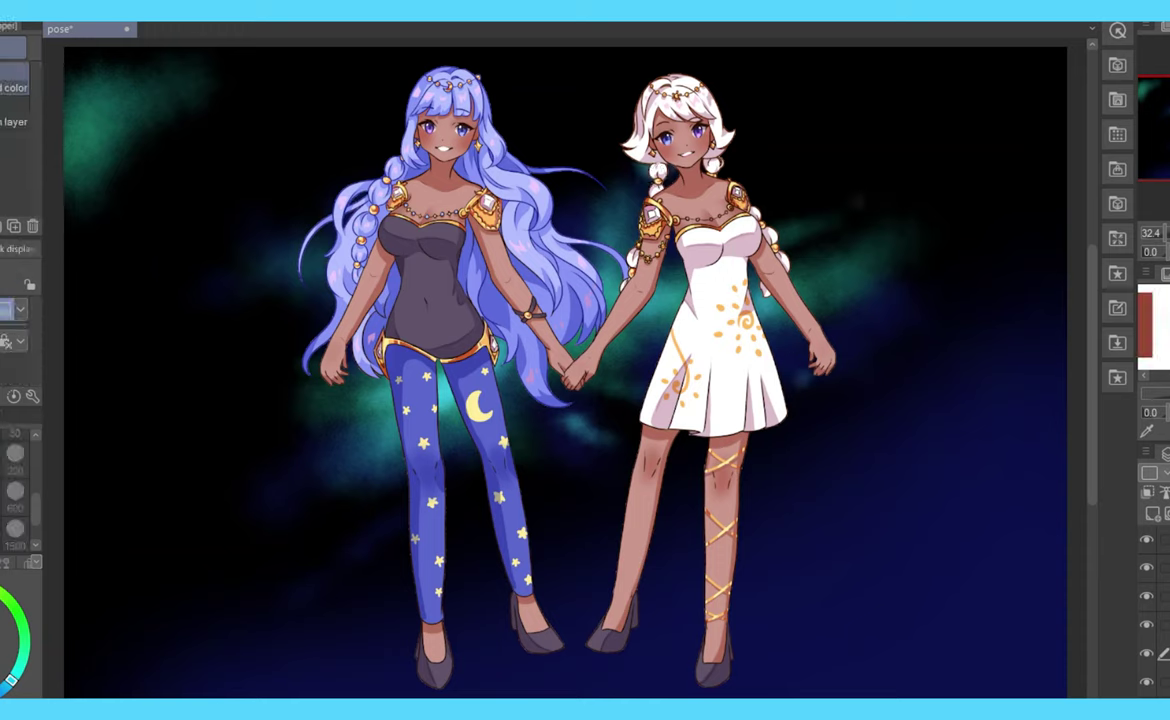
key(p)
drag(282, 326, 465, 490)
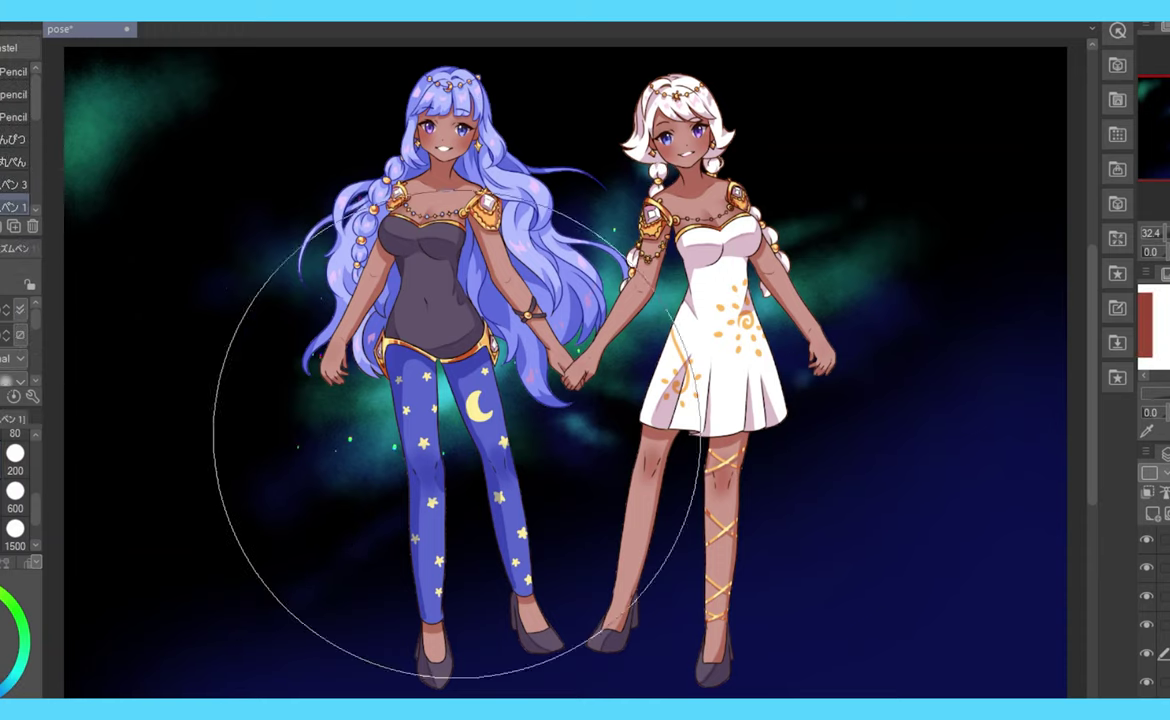
key(b)
drag(90, 100, 160, 130)
mouse_move(321, 413)
mouse_down()
mouse_move(897, 365)
mouse_move(917, 123)
mouse_move(198, 360)
mouse_move(966, 509)
mouse_move(207, 593)
mouse_move(855, 133)
mouse_move(810, 110)
mouse_move(840, 130)
mouse_move(110, 354)
mouse_up()
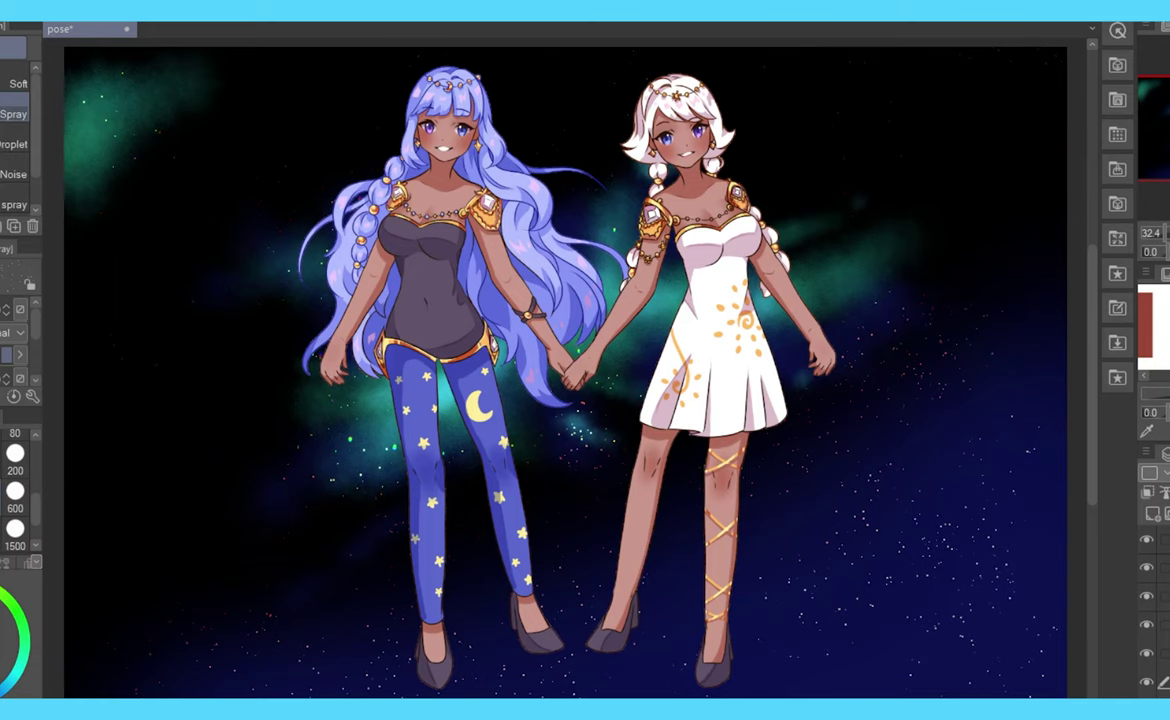
mouse_move(110, 354)
mouse_down()
mouse_move(300, 437)
mouse_move(725, 89)
mouse_up()
- Brighten the green nebula around the two characters with the noise airbrush and undo an unwanted stroke
key(p)
key(p)
key(p)
key(p)
key(b)
key(b)
key(b)
drag(705, 255, 755, 295)
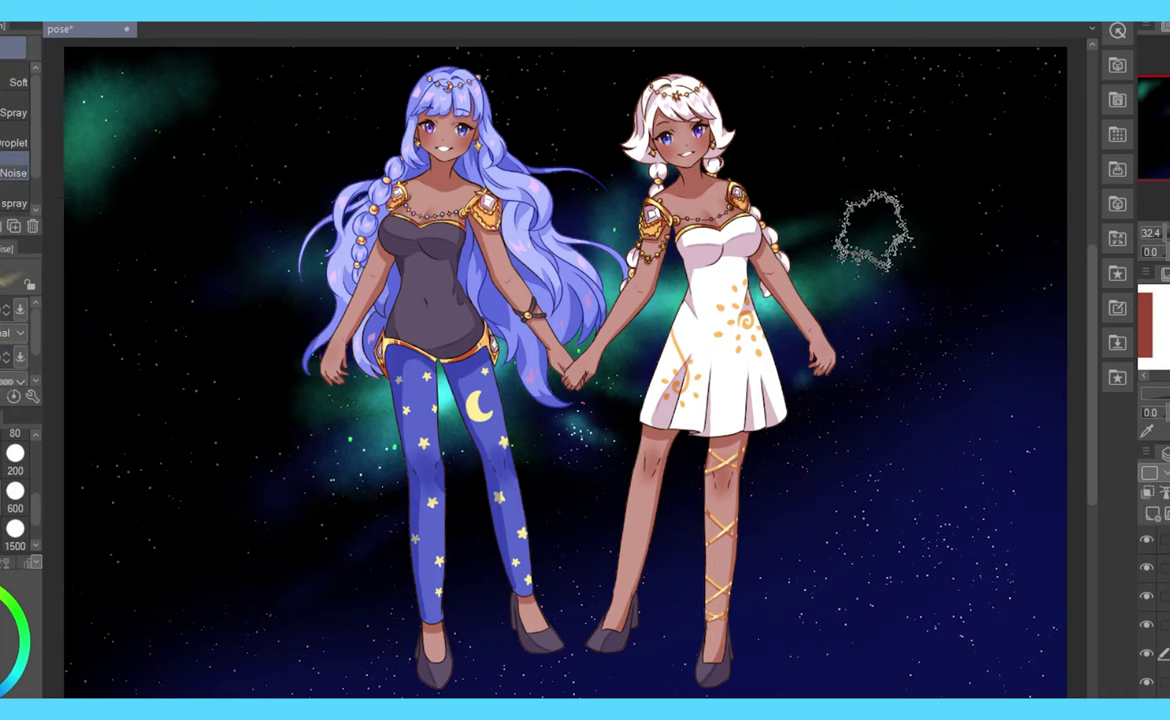
key(ctrl+z)
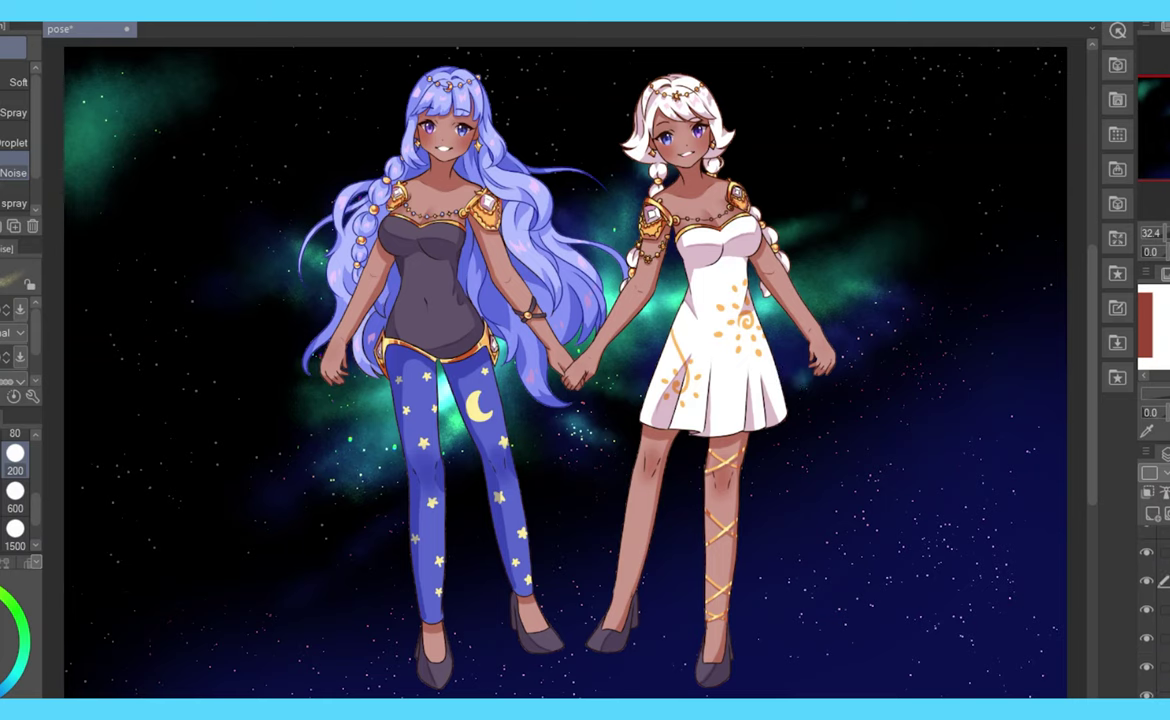
- Lasso most of the starry background on its layers and enlarge the nebula with a transform
key(m)
drag(330, 92, 250, 125)
key(ctrl+t)
scroll(65, 652, down, 3)
drag(810, 215, 810, 190)
drag(318, 537, 274, 530)
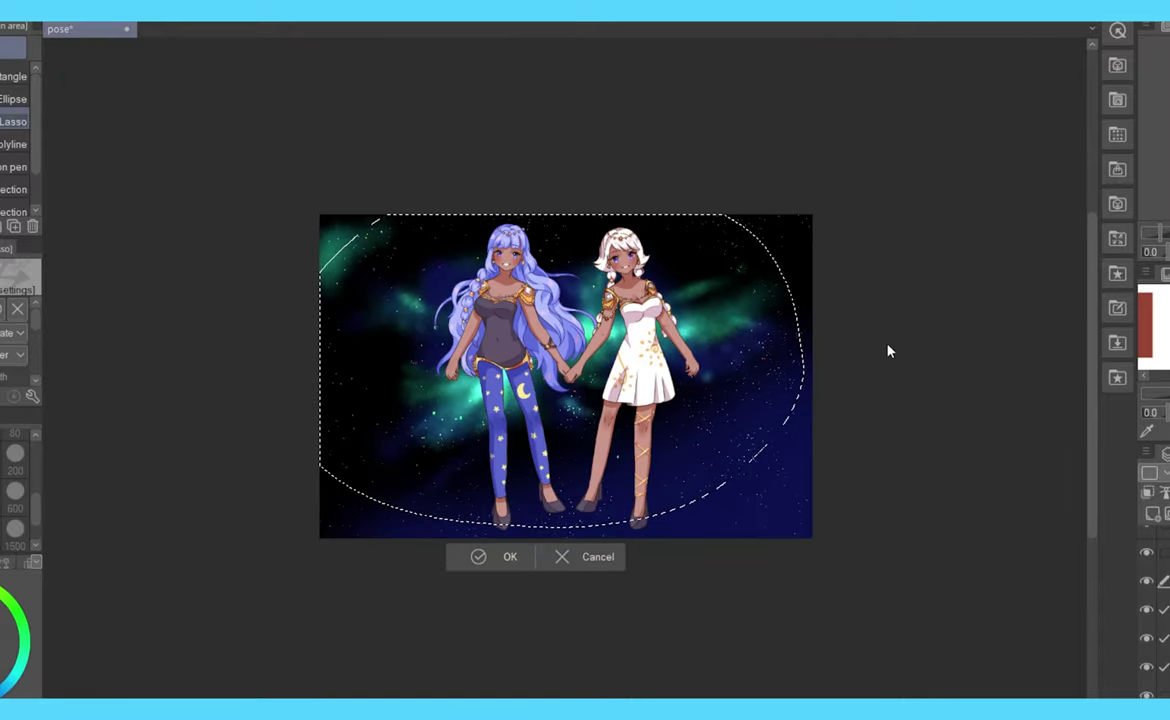
key(Return)
key(ctrl+0)
- Lasso both characters and rotate them counterclockwise so they float diagonally across the starry background
mouse_move(365, 64)
mouse_down()
mouse_move(862, 517)
mouse_move(740, 55)
mouse_up()
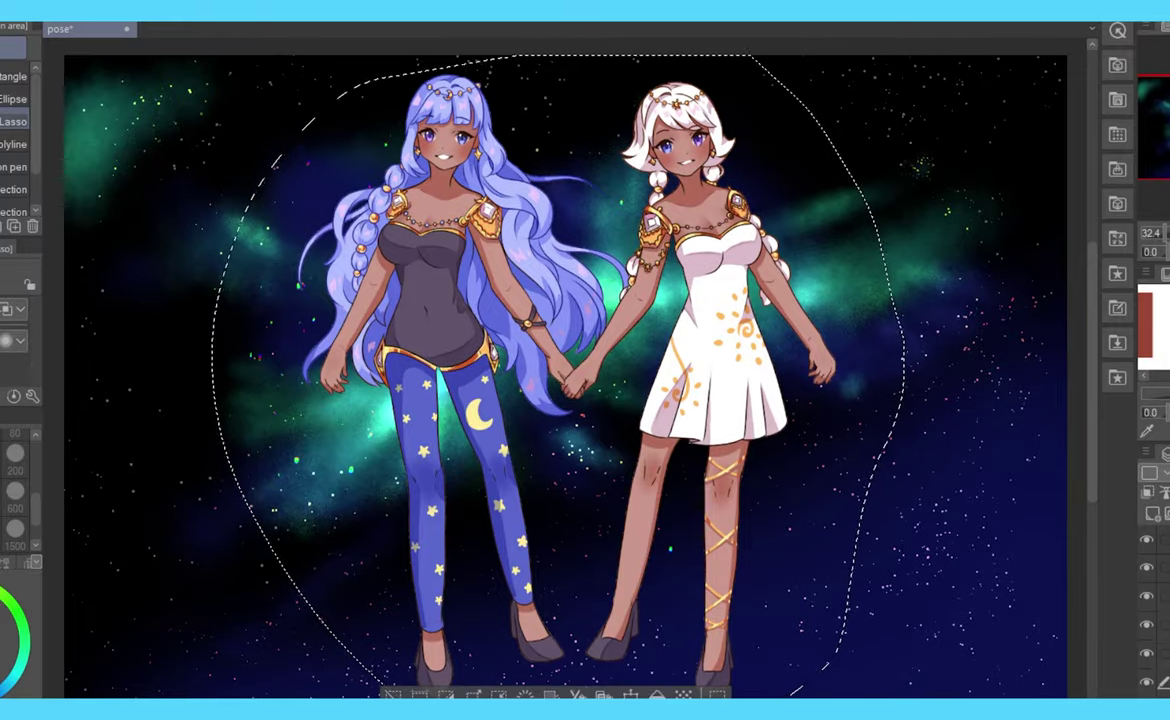
key(ctrl+t)
key(ctrl+minus)
key(ctrl+minus)
drag(846, 266, 792, 293)
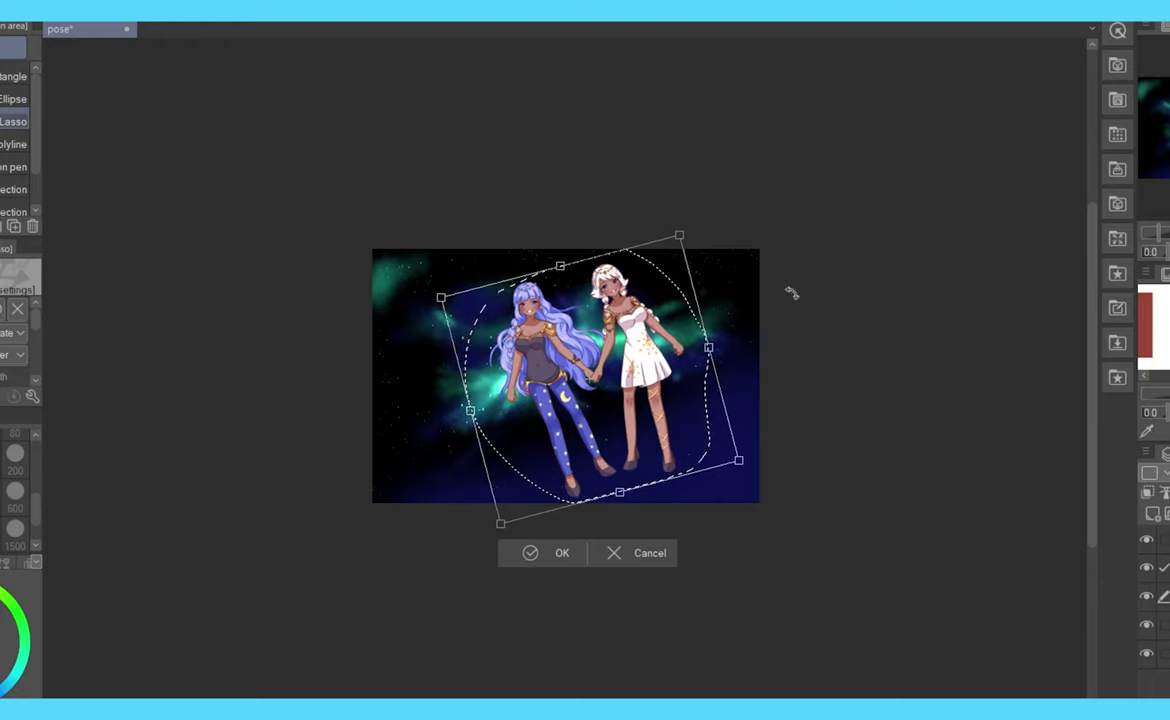
key(ctrl+plus)
key(ctrl+plus)
key(Return)
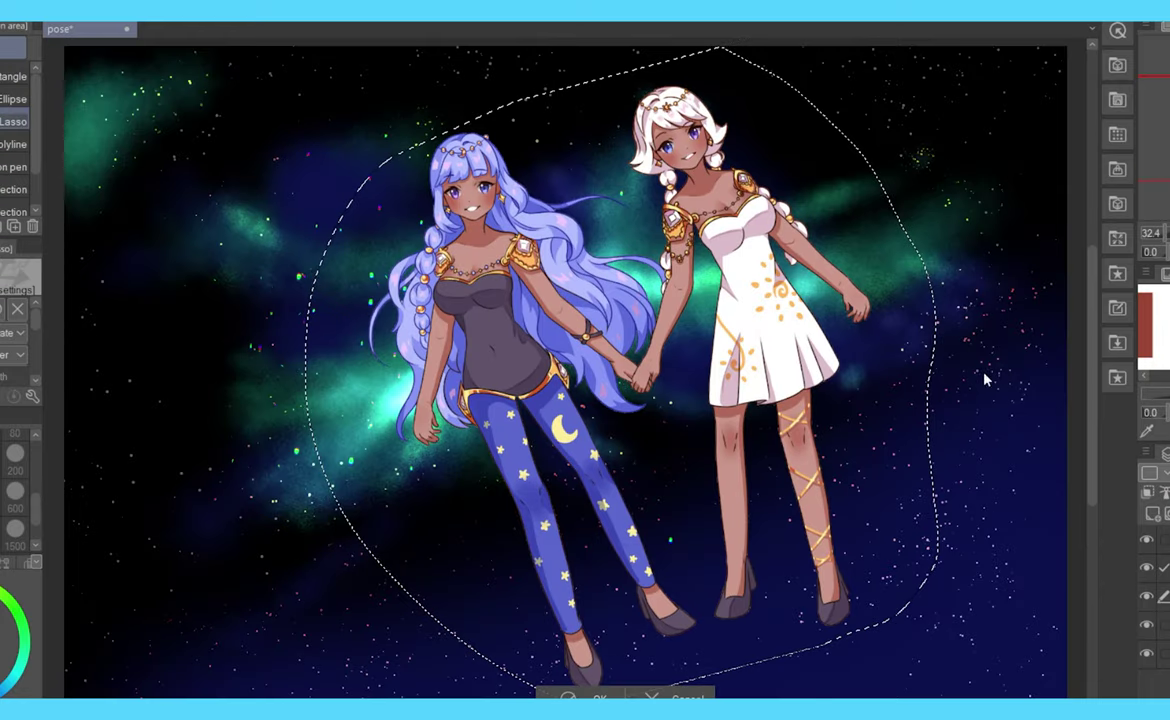
- Deselect the characters and draw a large curved planet beneath their feet with the Potato pencil, filled in dark grey
key(ctrl+d)
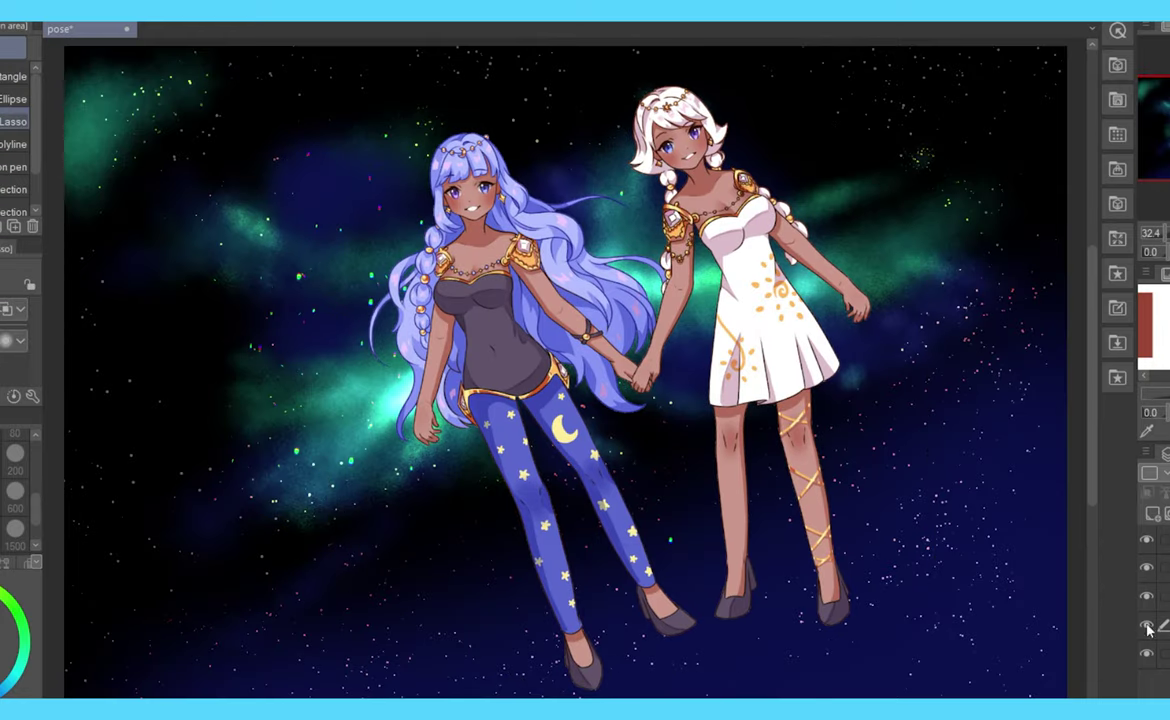
key(b)
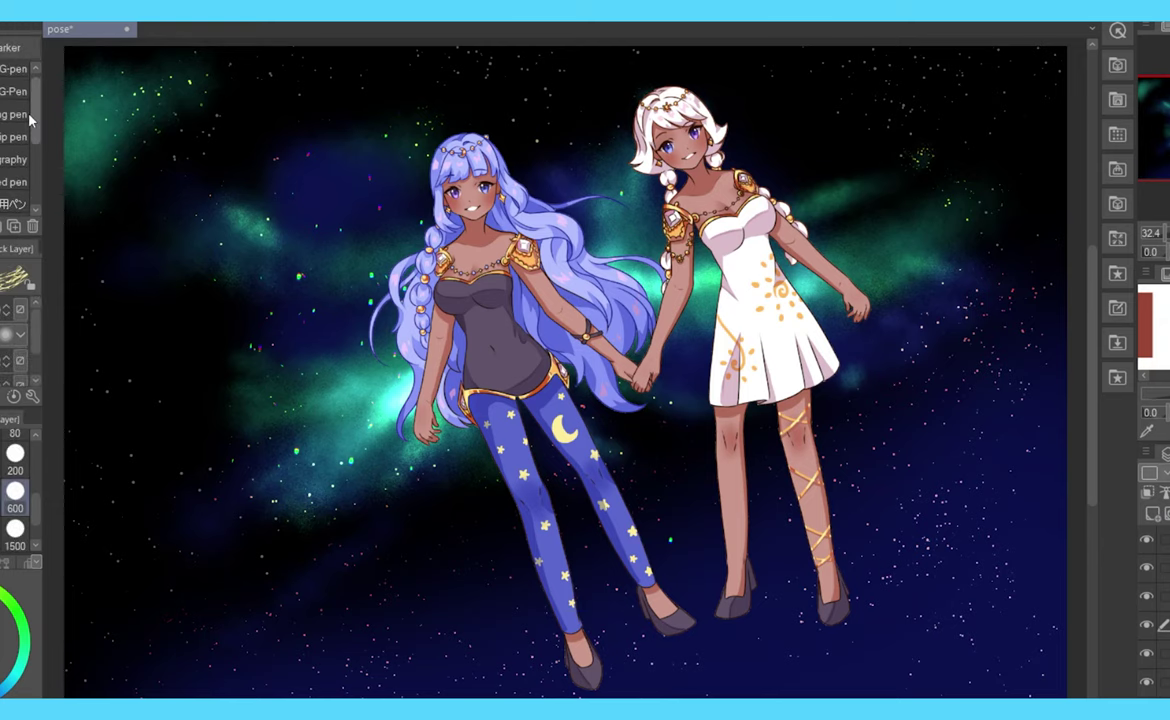
key(b)
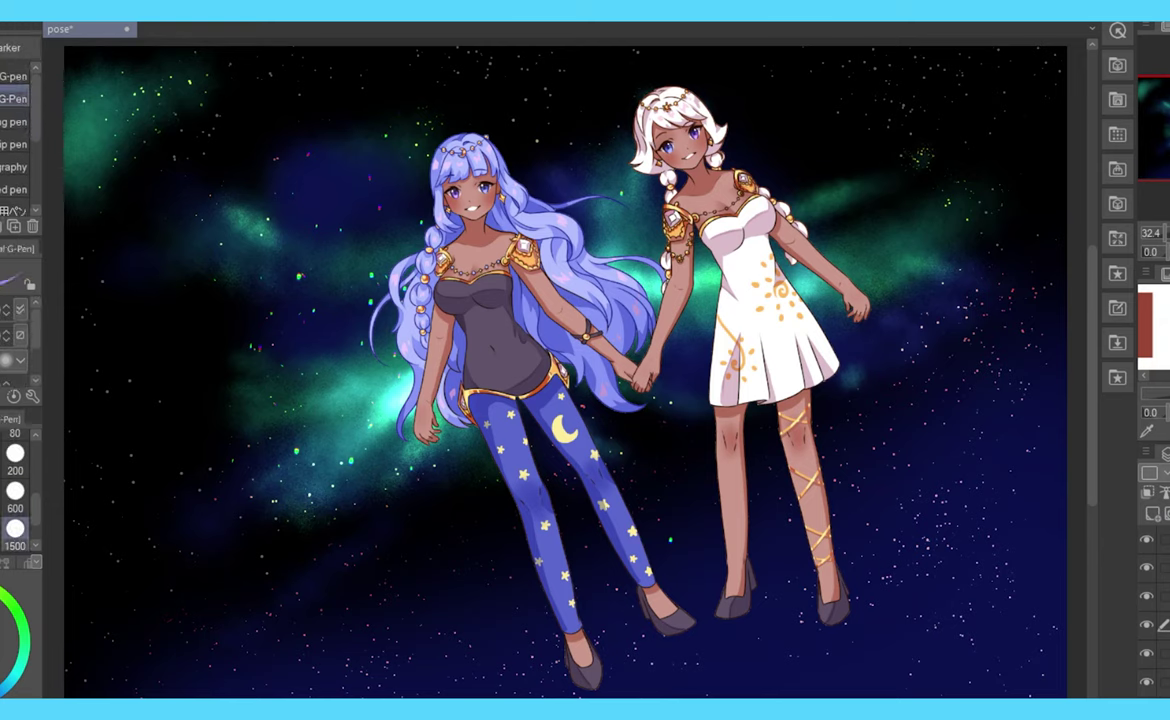
key(b)
key(p)
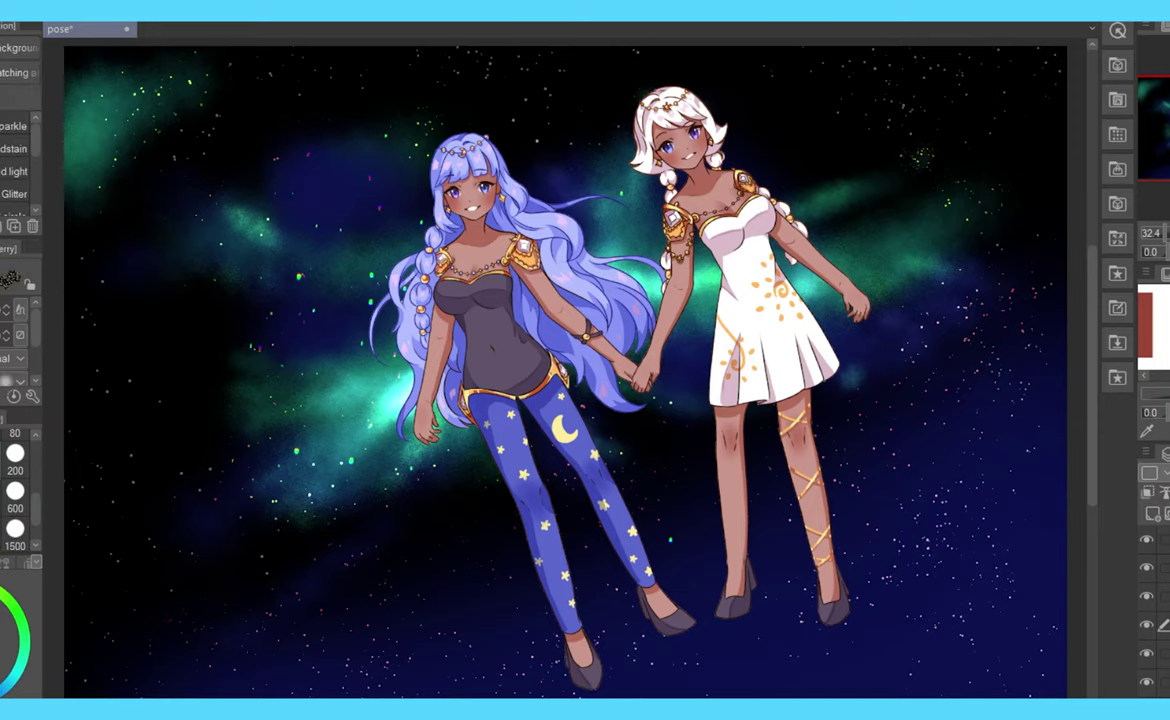
click(15, 455)
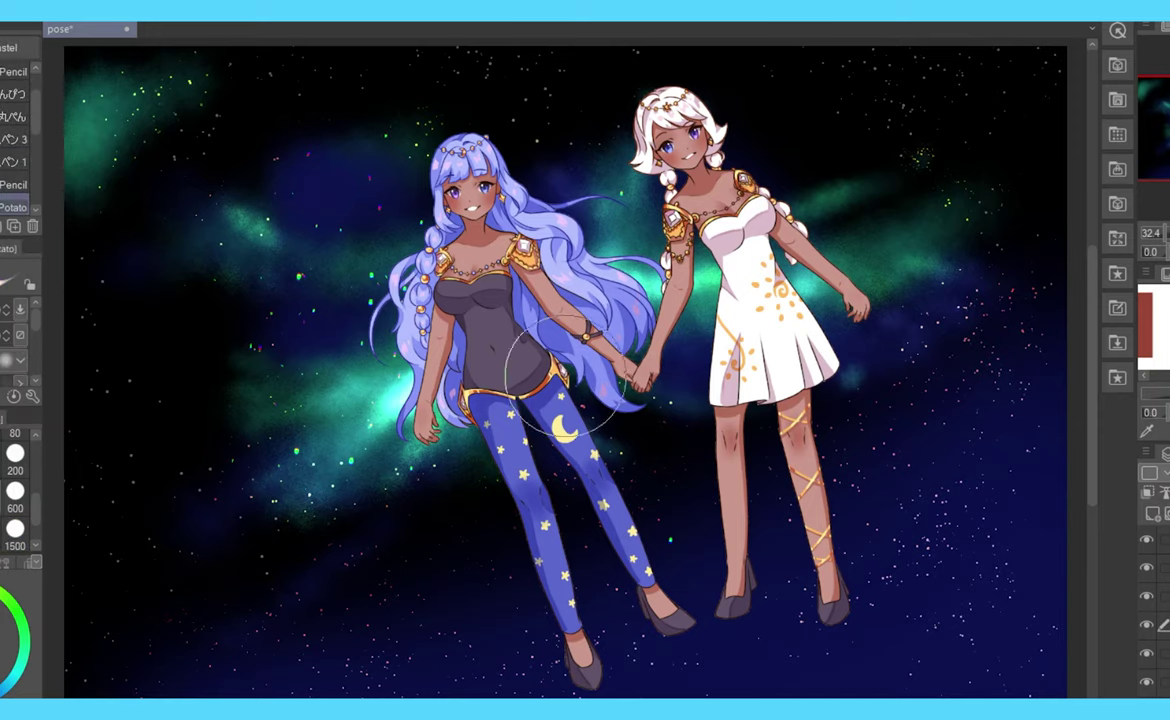
key(ctrl+minus)
mouse_move(905, 560)
mouse_down()
mouse_move(845, 545)
mouse_move(502, 606)
mouse_move(473, 627)
mouse_move(812, 430)
mouse_up()
mouse_move(715, 569)
mouse_down()
mouse_move(600, 488)
mouse_move(760, 461)
mouse_up()
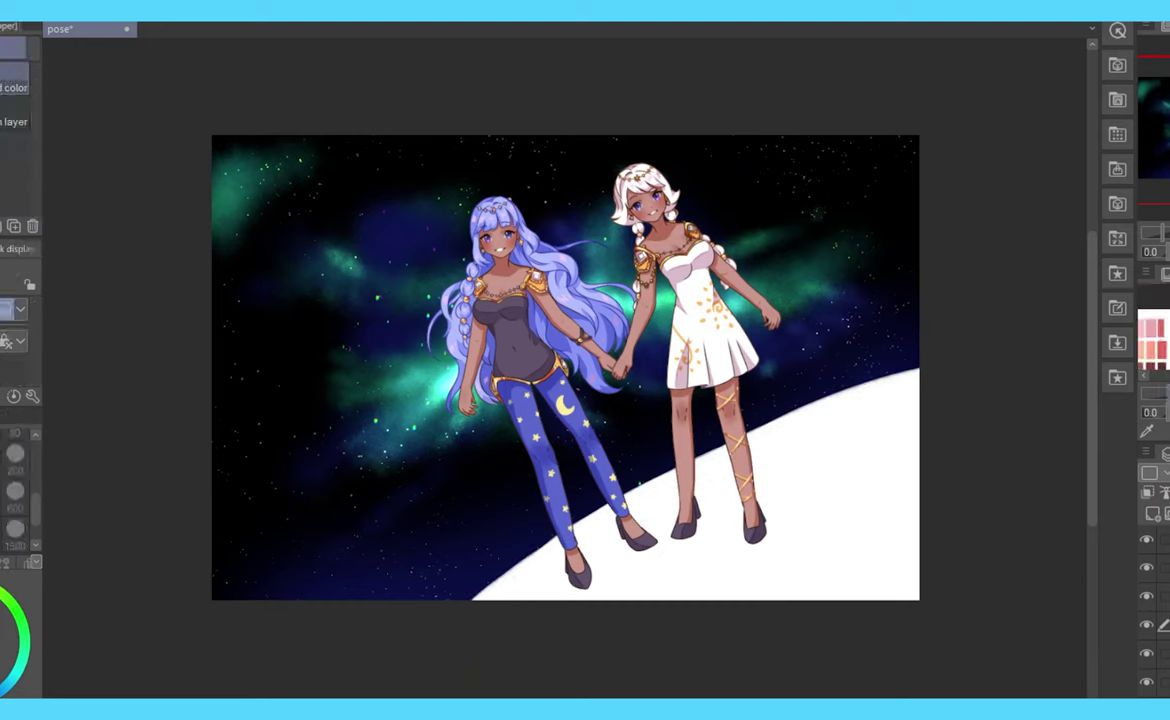
key(ctrl+z)
key(ctrl+z)
key(ctrl+z)
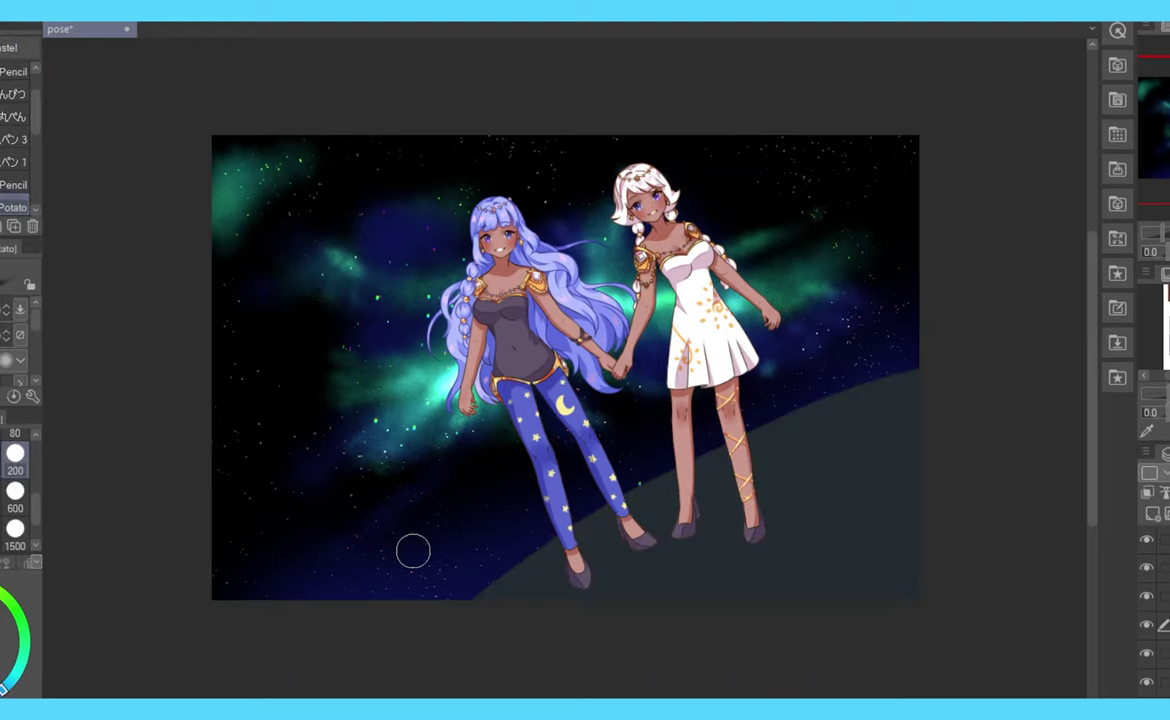
- Texture the planet's surface with dark, jagged rock strokes using the rock layer brush
key(g)
key(p)
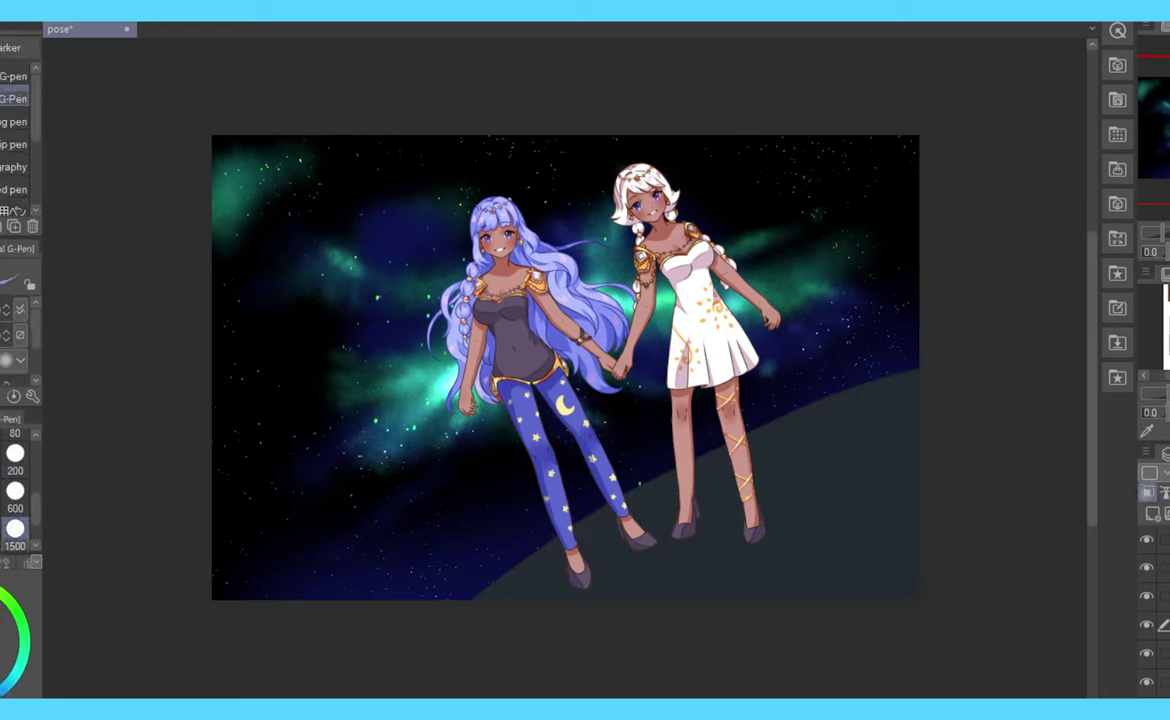
key(b)
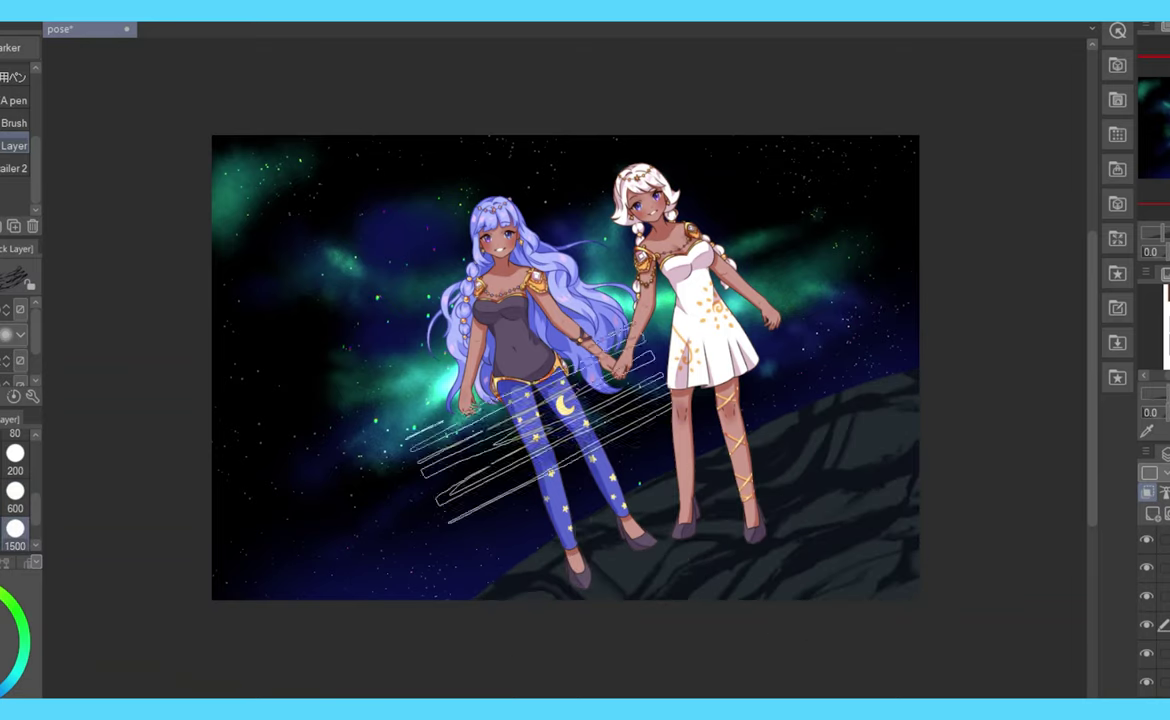
- Paint lighter grey-green facets on the rocky planet with the Potato pencil and add dark shadows beneath the characters' shoes
key(p)
mouse_move(520, 564)
mouse_down()
mouse_move(640, 496)
mouse_move(913, 372)
mouse_move(717, 495)
mouse_move(762, 472)
mouse_move(748, 510)
mouse_up()
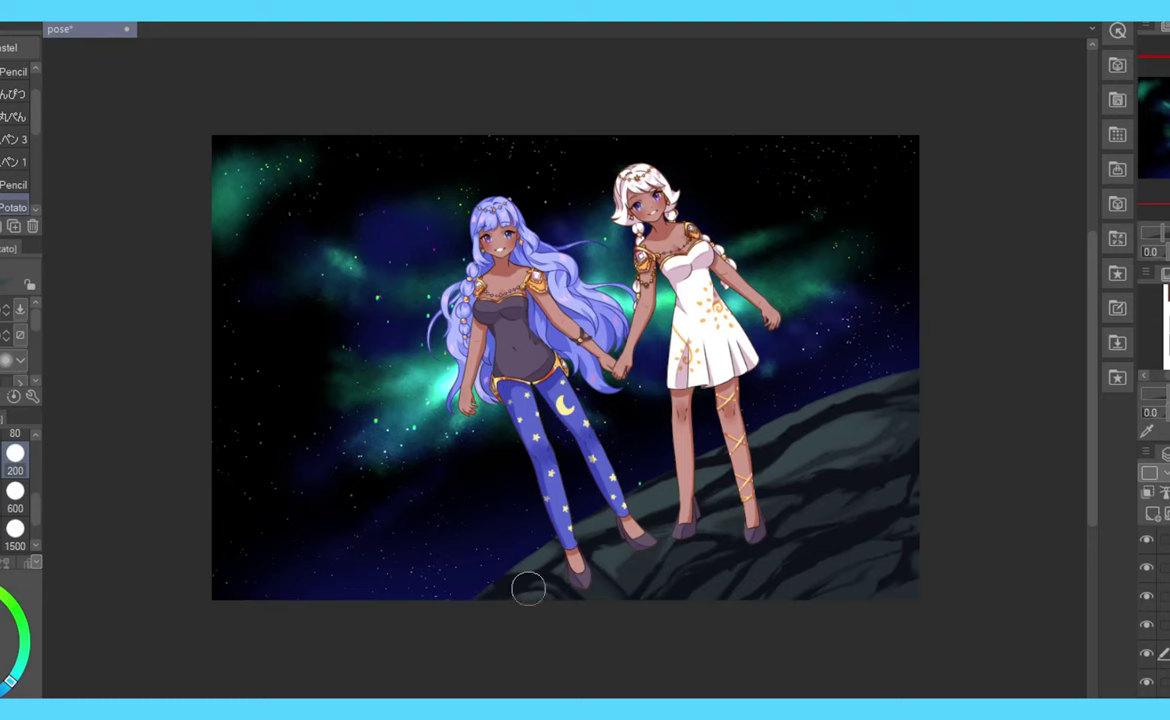
key(bracketleft)
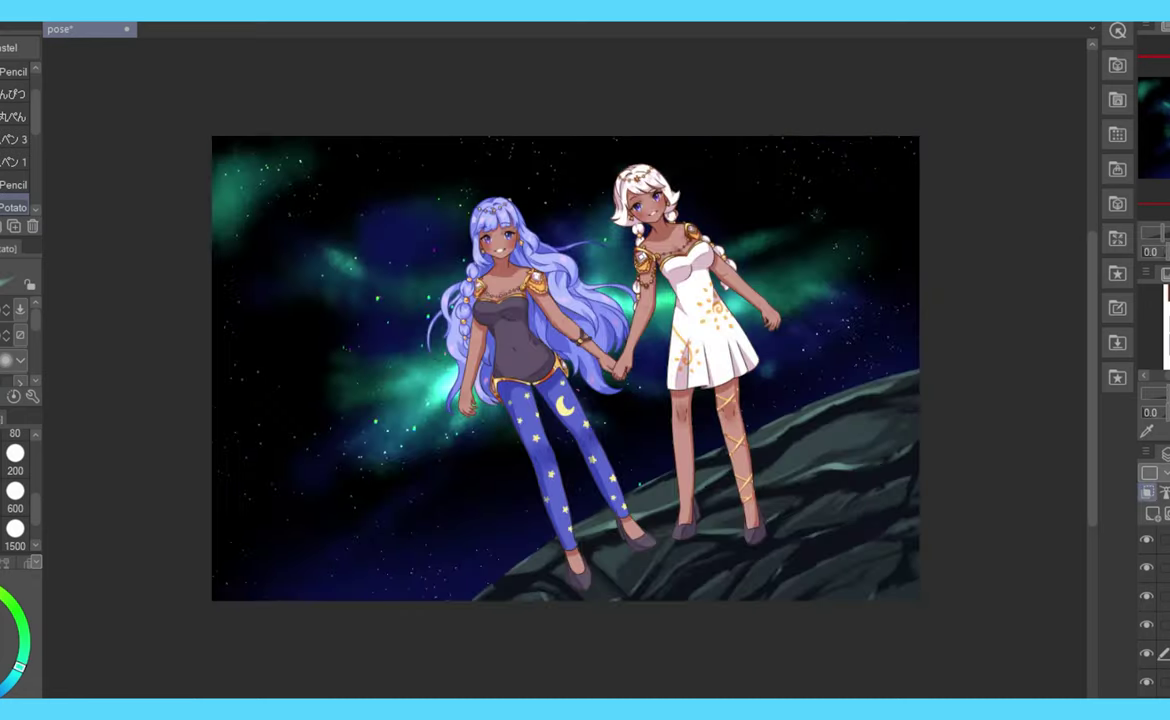
key(u)
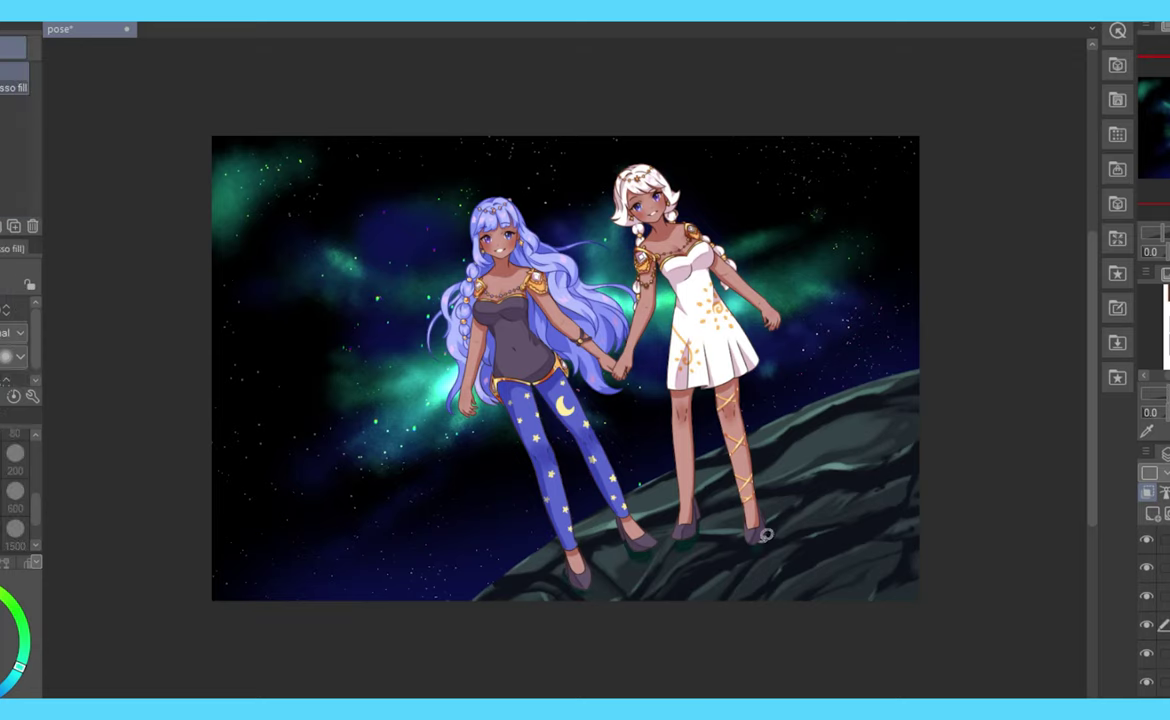
key(p)
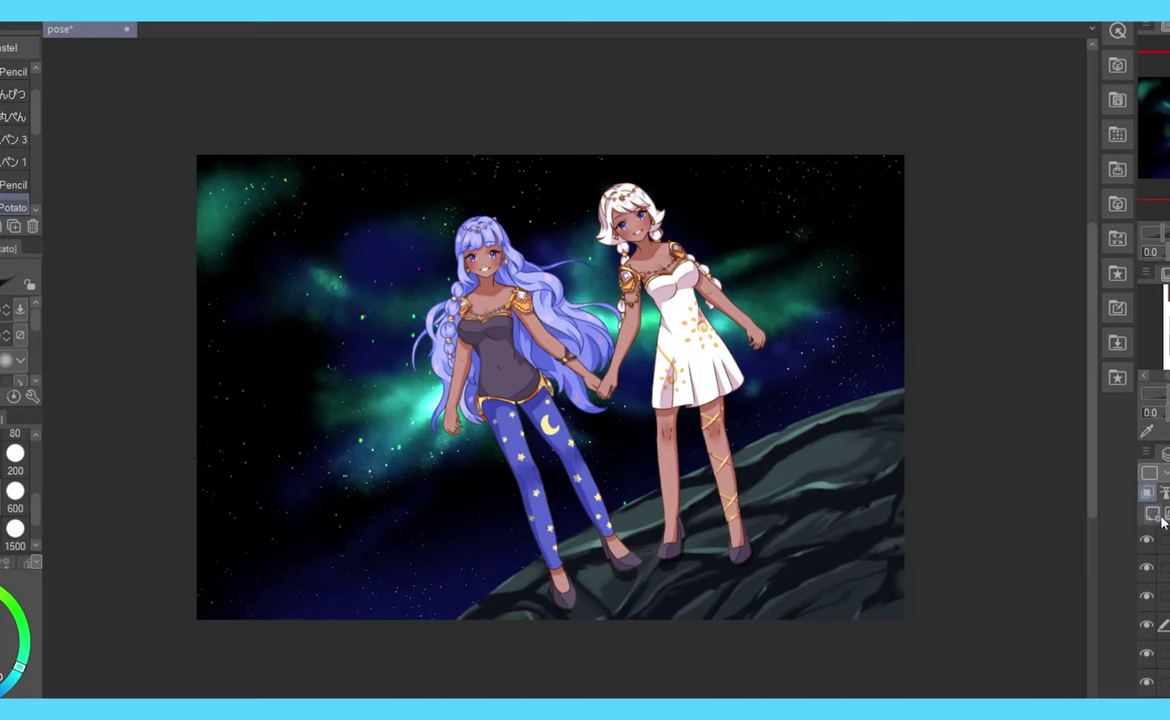
- Brush thin pale grey streaks of light across the nebula on both sides of the characters with the noise airbrush
key(b)
drag(292, 262, 376, 302)
drag(797, 204, 738, 250)
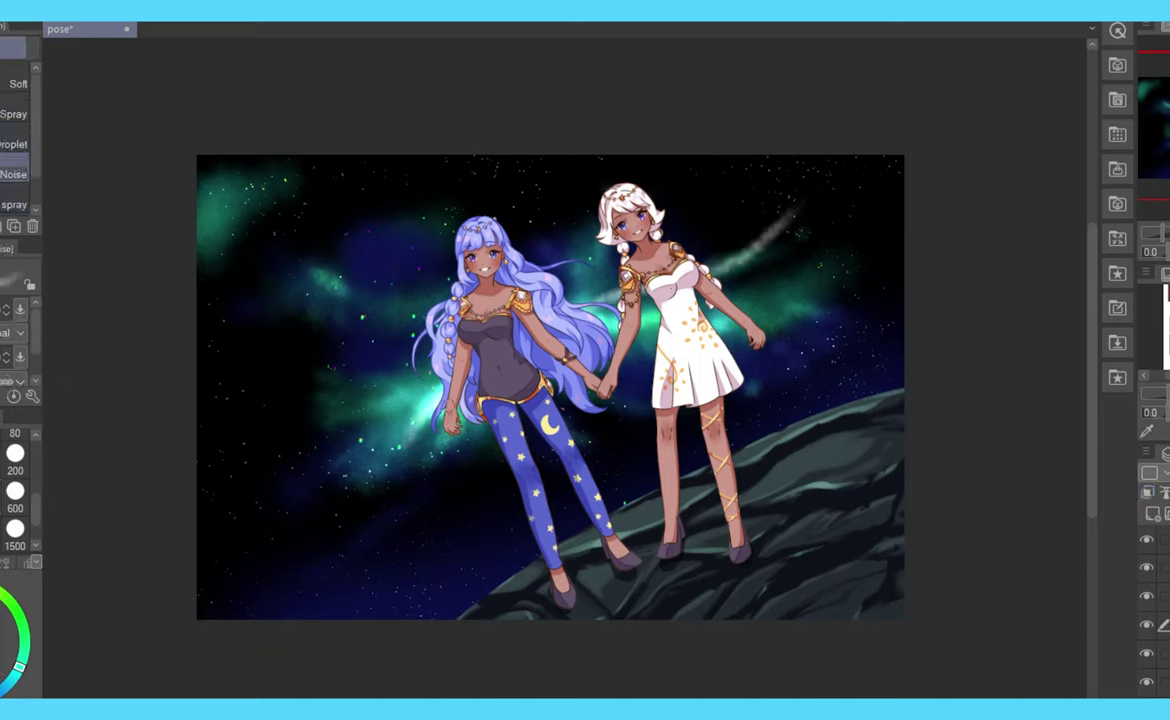
drag(432, 405, 376, 494)
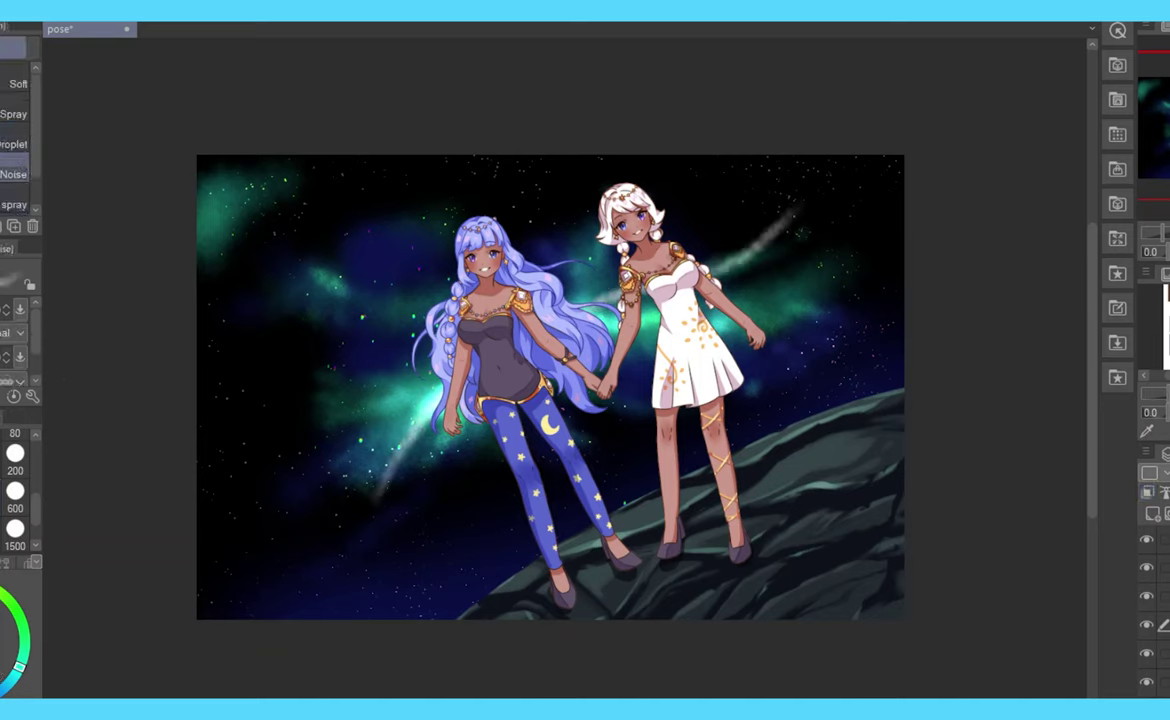
- Draw a small spiral galaxy over the green cloud in the canvas's upper-left corner and add sparkle stars across the nebula
key(p)
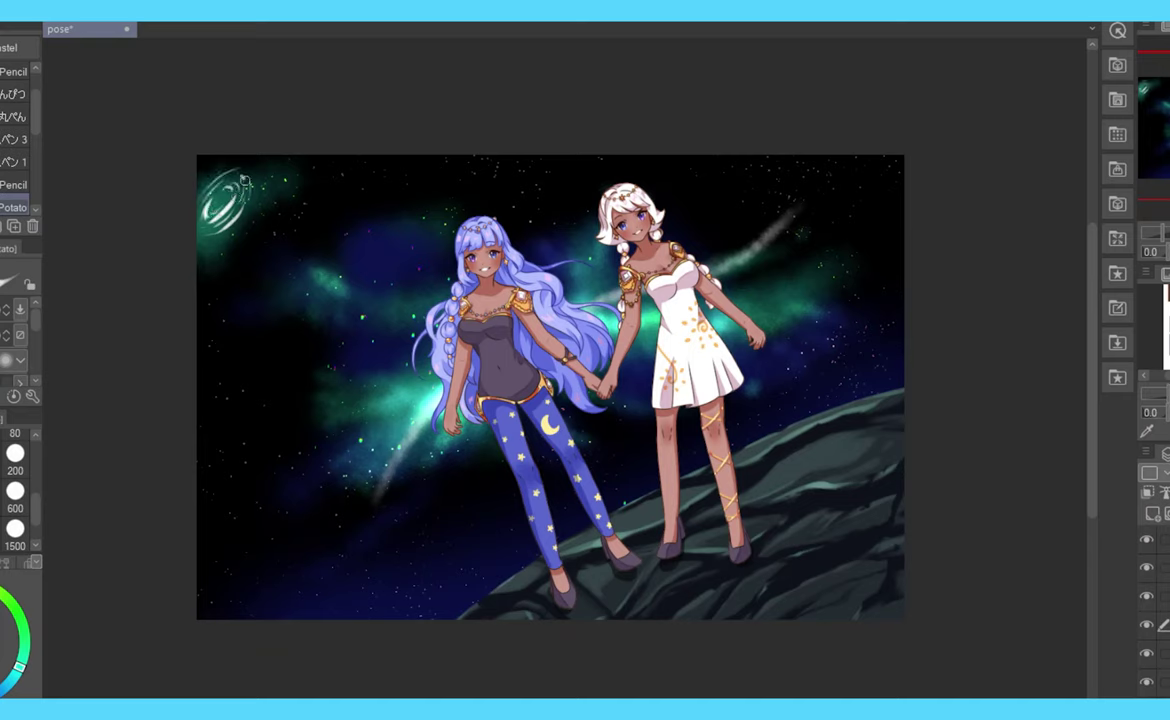
key(ctrl+z)
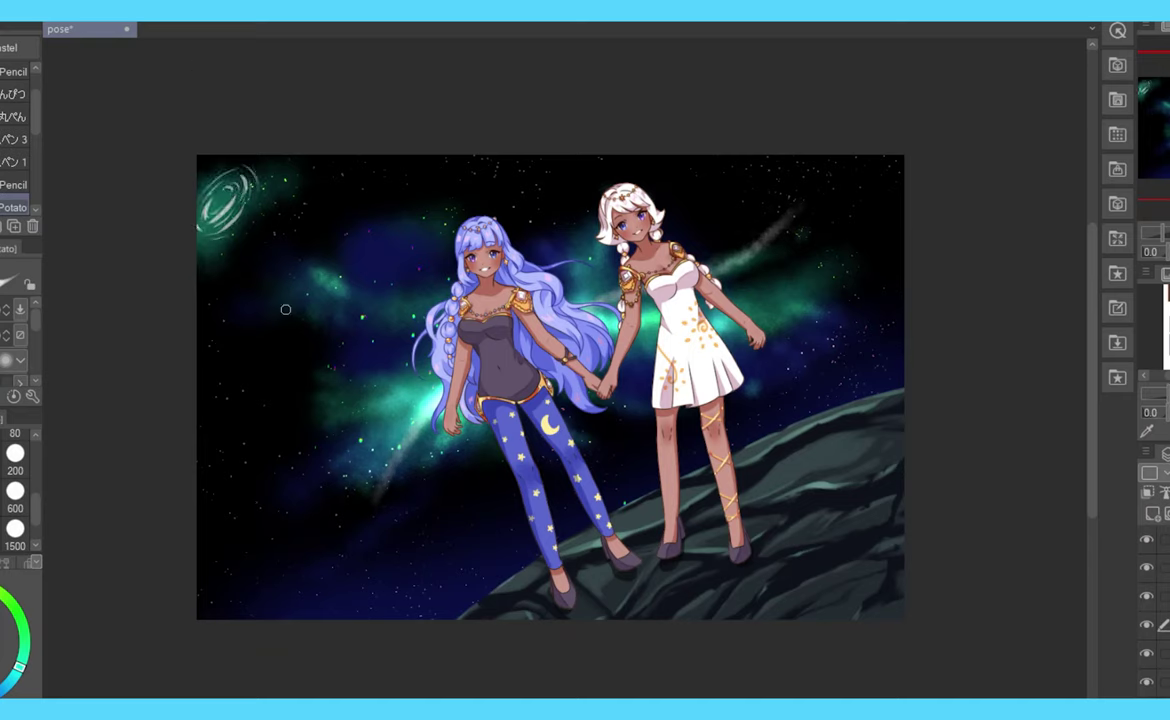
key(ctrl+z)
key(b)
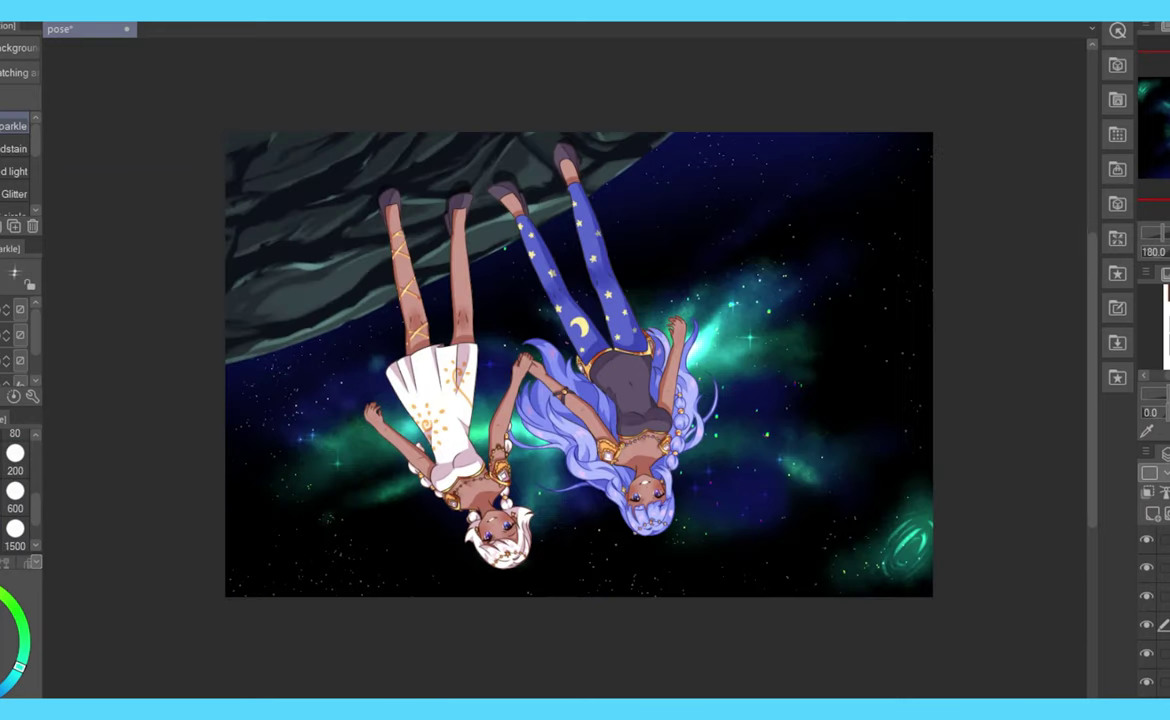
key(ctrl+plus)
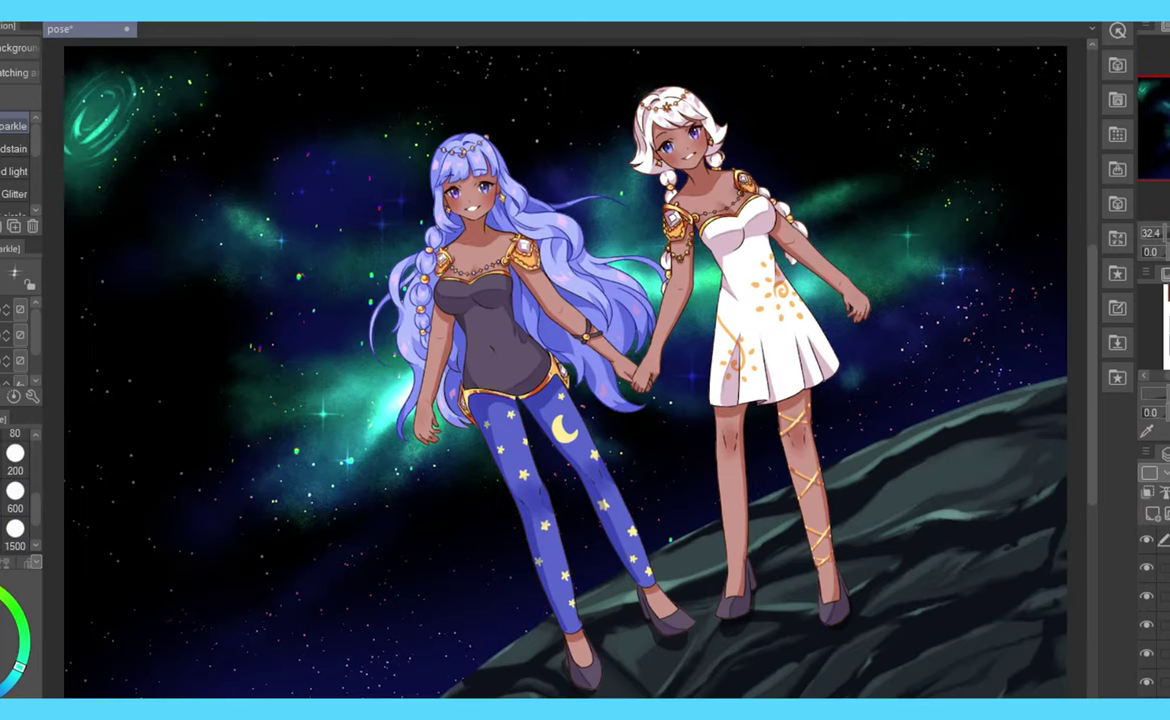
- Paste the artist's watermark text and place it over the lower part of the white dress
key(ctrl+v)
drag(650, 490, 874, 388)
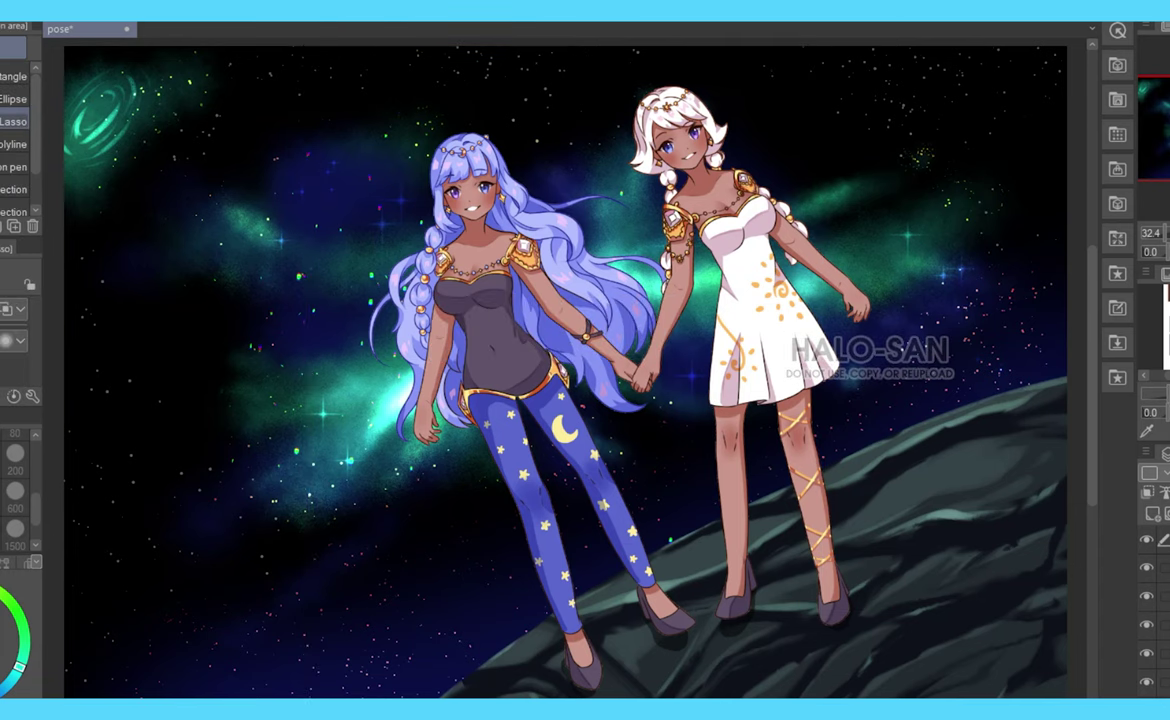